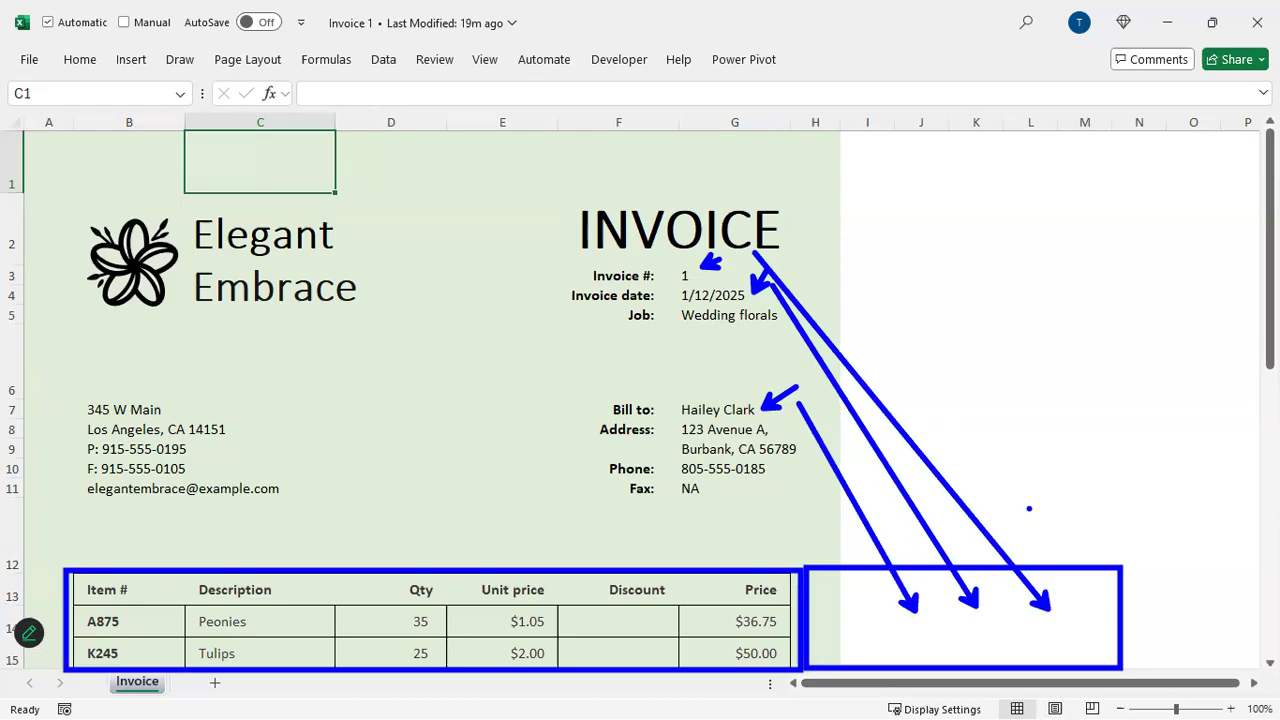
# Close the current invoice workbook and create a new blank workbook
pyautogui.press('Escape')
pyautogui.hotkey('ctrl', 'w')
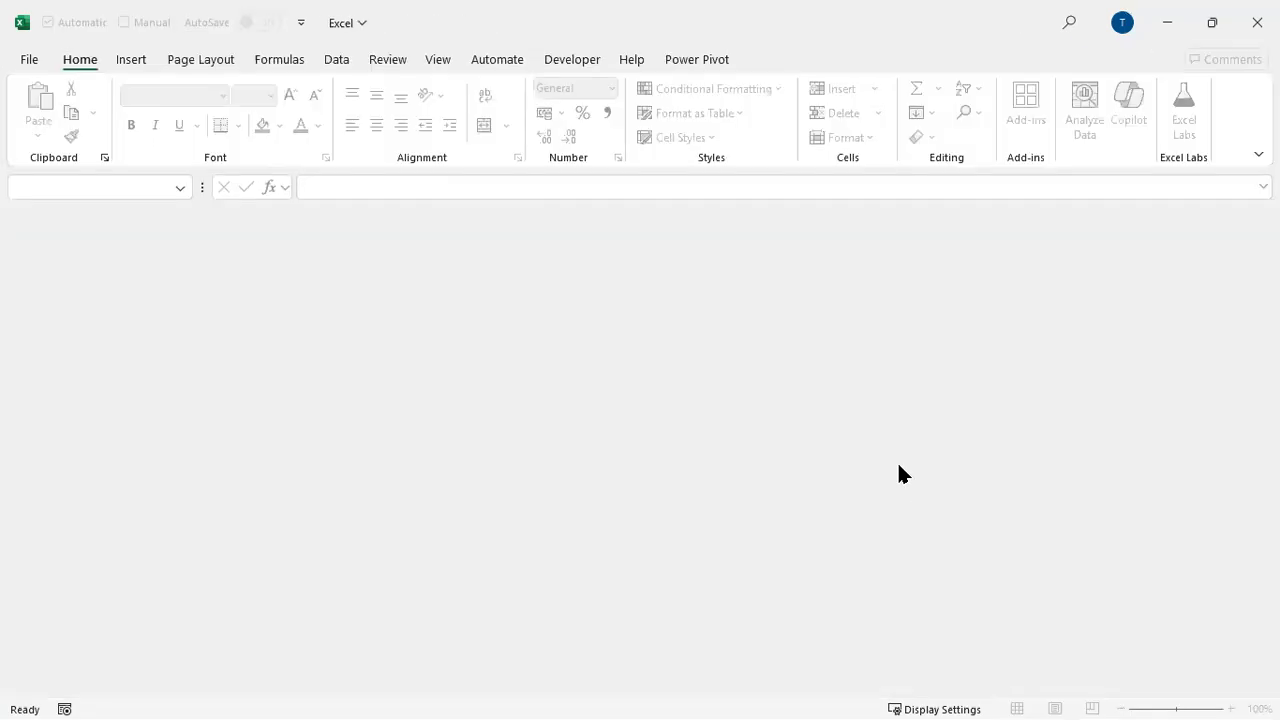
pyautogui.hotkey('ctrl', 'n')
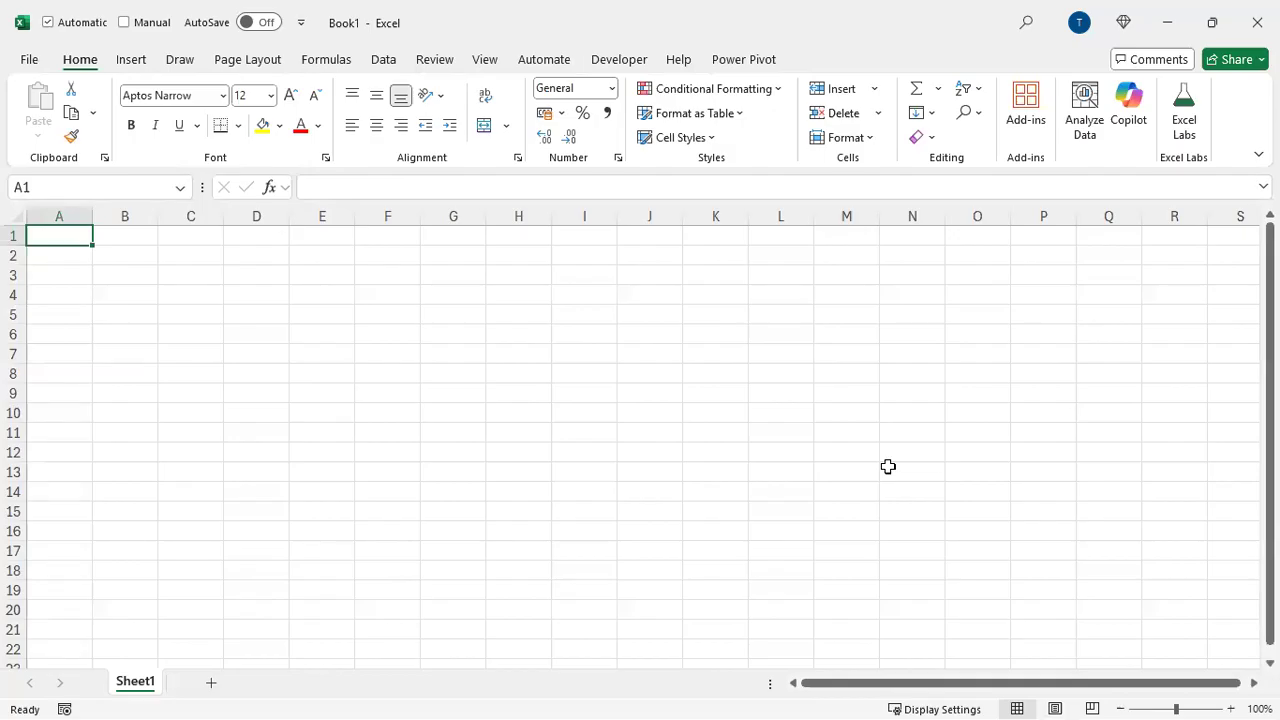
pyautogui.scroll(-1, 869, 451)
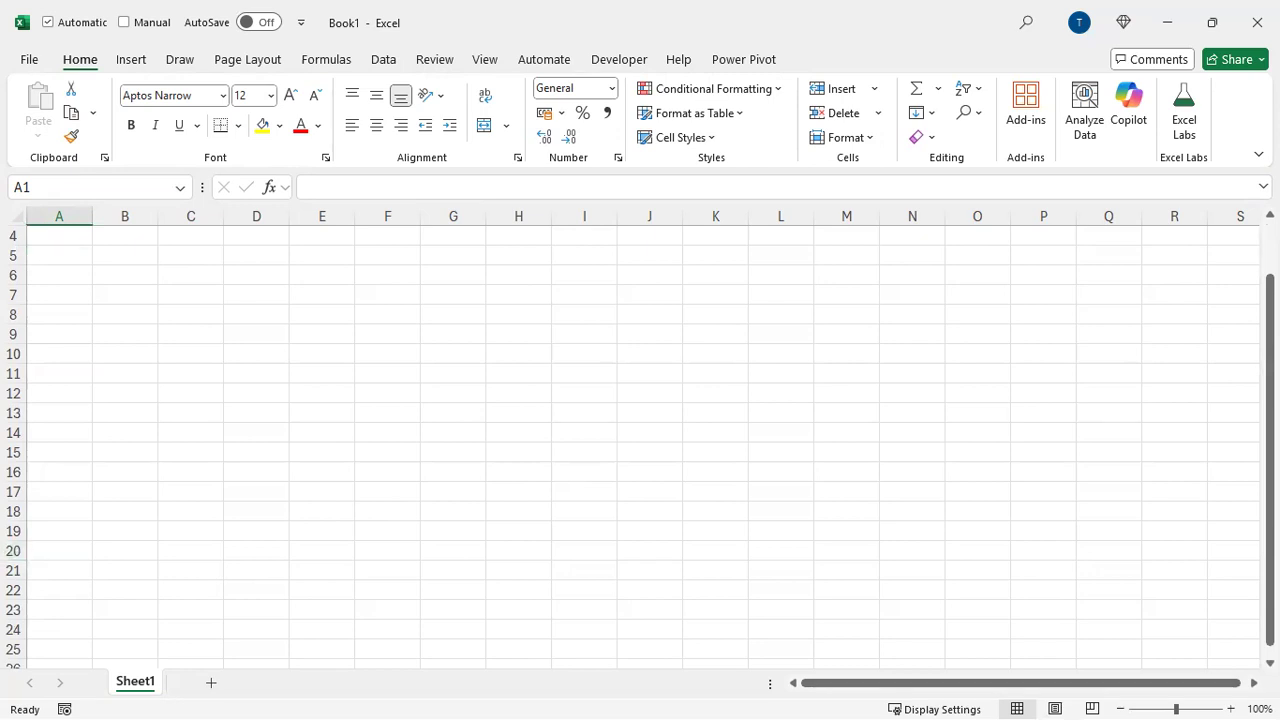
# Open the Invoice Data (Extract First) zip archive in File Explorer to view its contents
pyautogui.hotkey('alt', 'Tab')
pyautogui.click(306, 372)
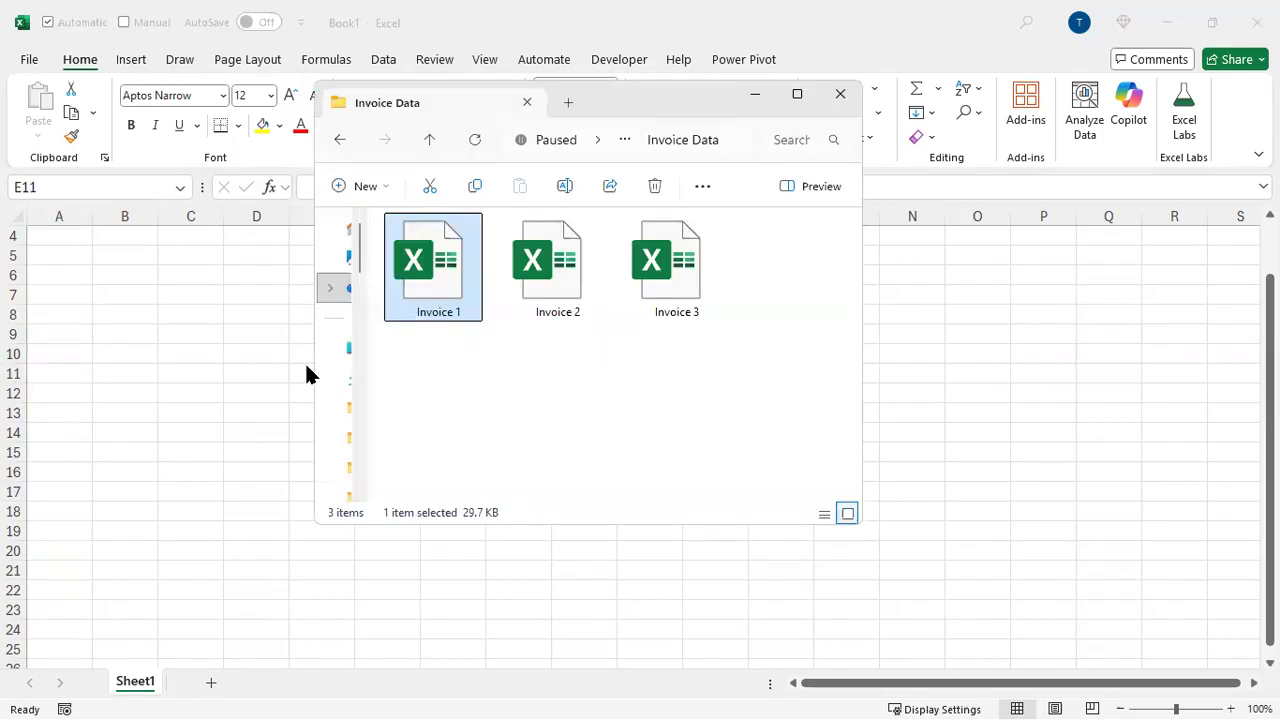
pyautogui.click(470, 387)
pyautogui.hotkey('alt', 'Left')
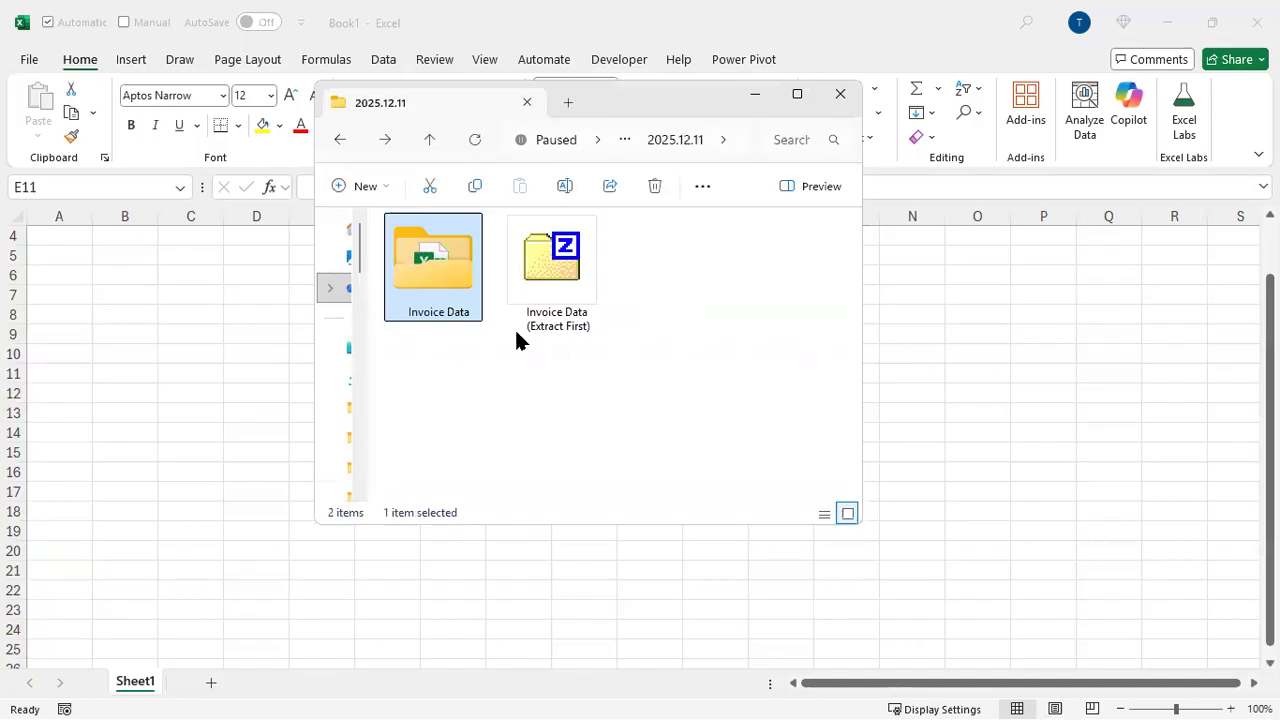
pyautogui.click(584, 258)
pyautogui.doubleClick(584, 258)
pyautogui.rightClick(586, 265)
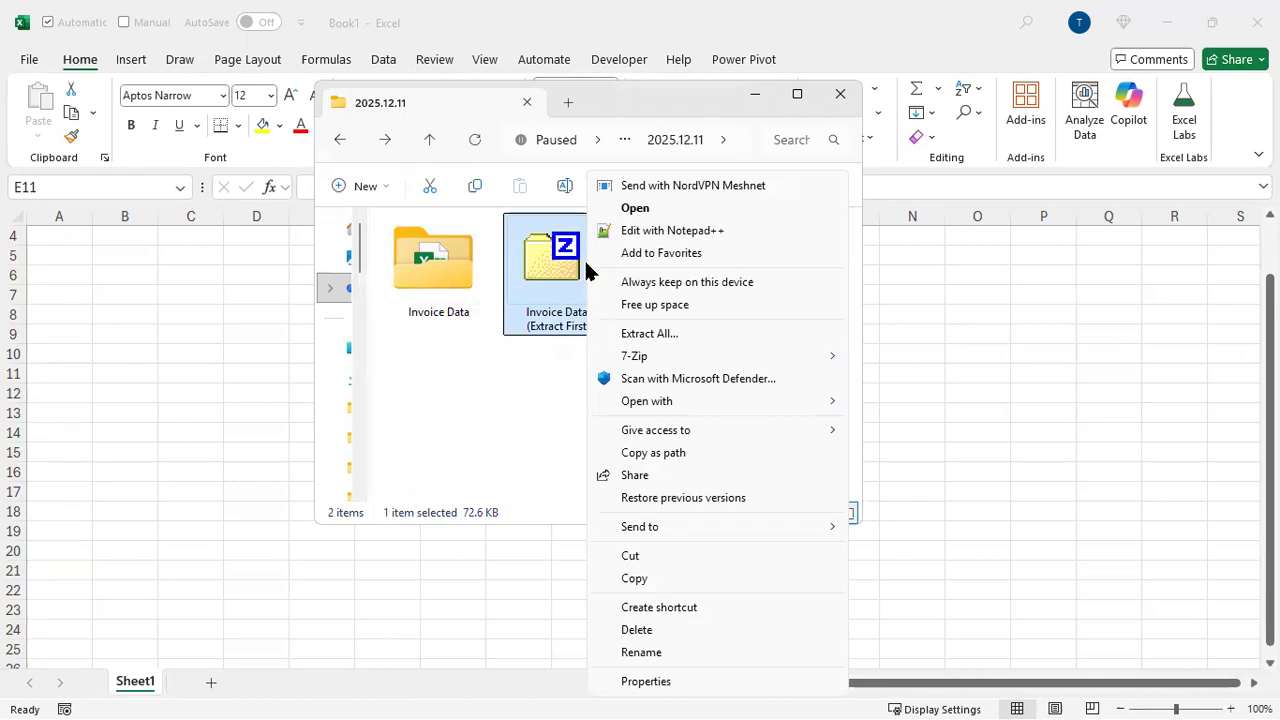
pyautogui.moveTo(741, 404)
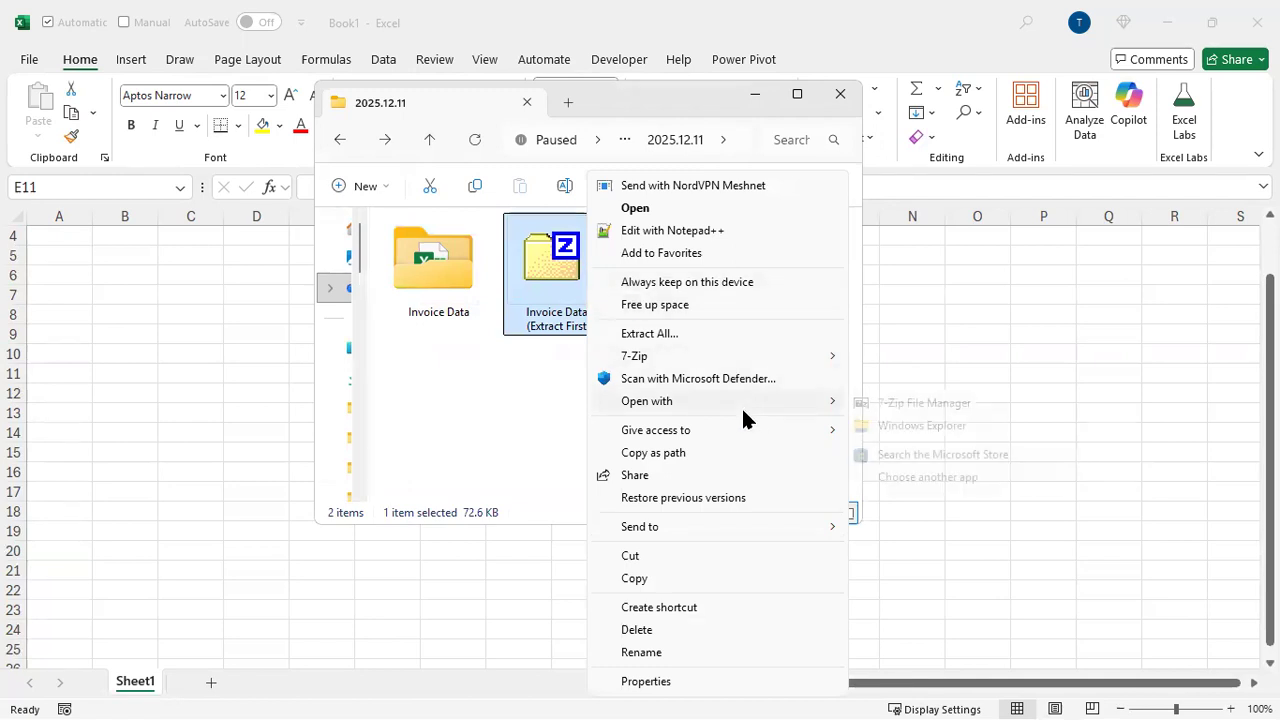
pyautogui.click(900, 426)
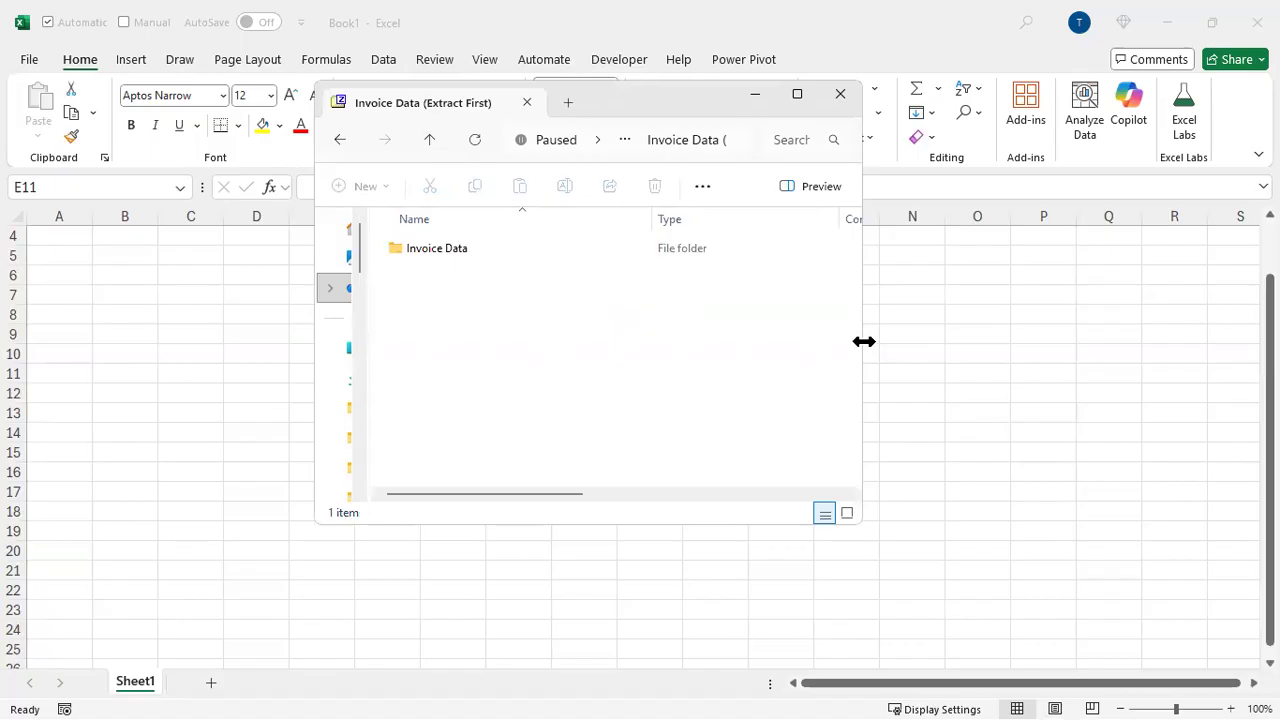
pyautogui.moveTo(863, 341); pyautogui.dragTo(1161, 341)
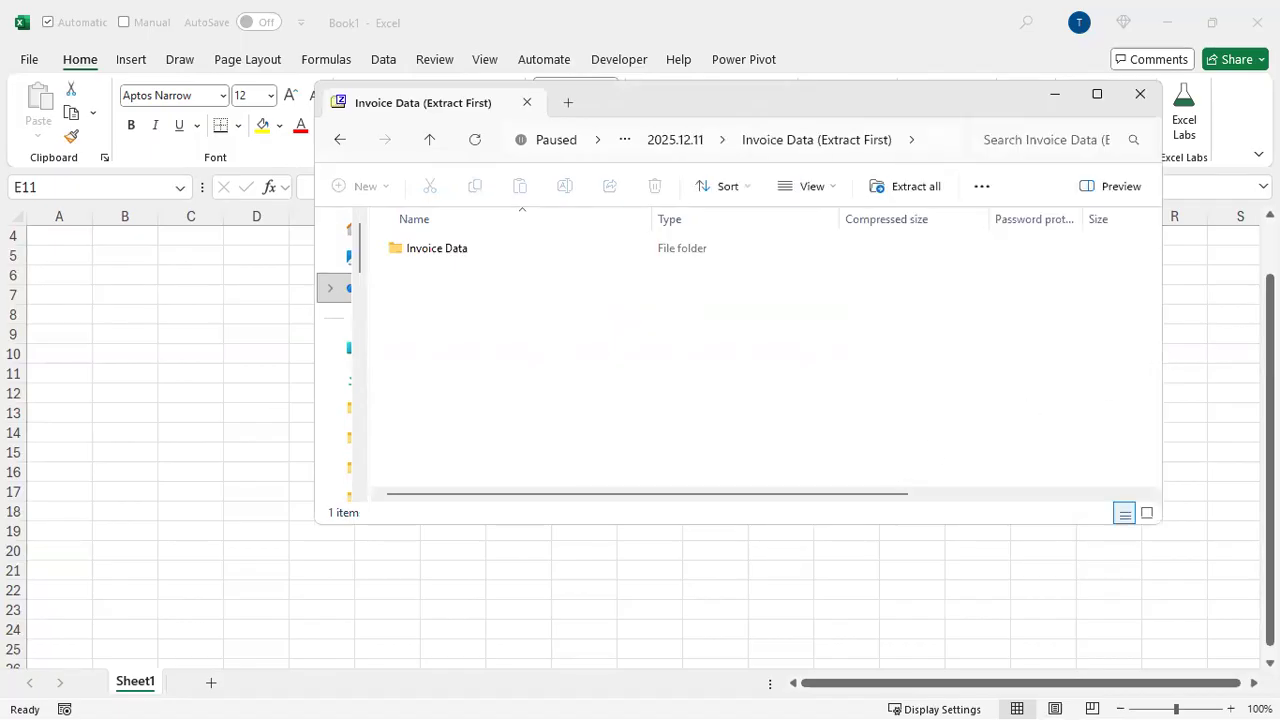
pyautogui.hotkey('ctrl', '2')
pyautogui.moveTo(831, 200); pyautogui.dragTo(972, 233)
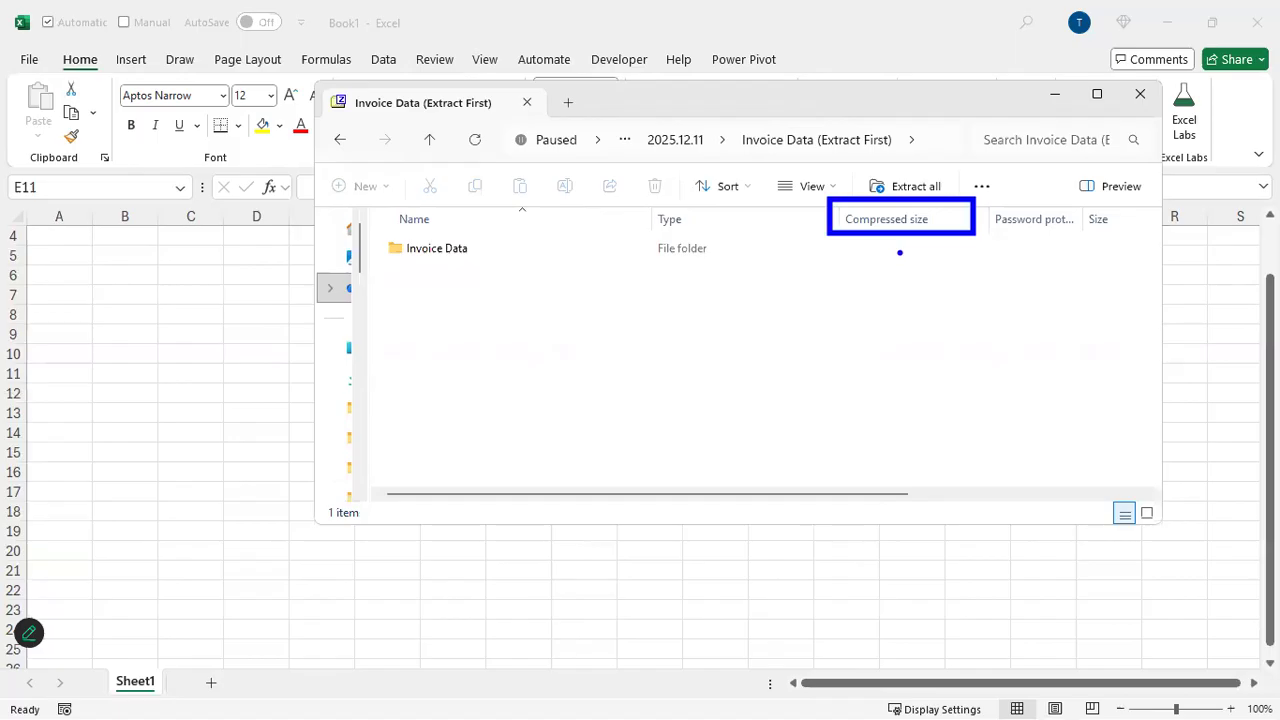
pyautogui.hotkey('ctrl', 'z')
pyautogui.moveTo(846, 158)
pyautogui.mouseDown()
pyautogui.moveTo(960, 212)
pyautogui.moveTo(901, 326)
pyautogui.mouseUp()
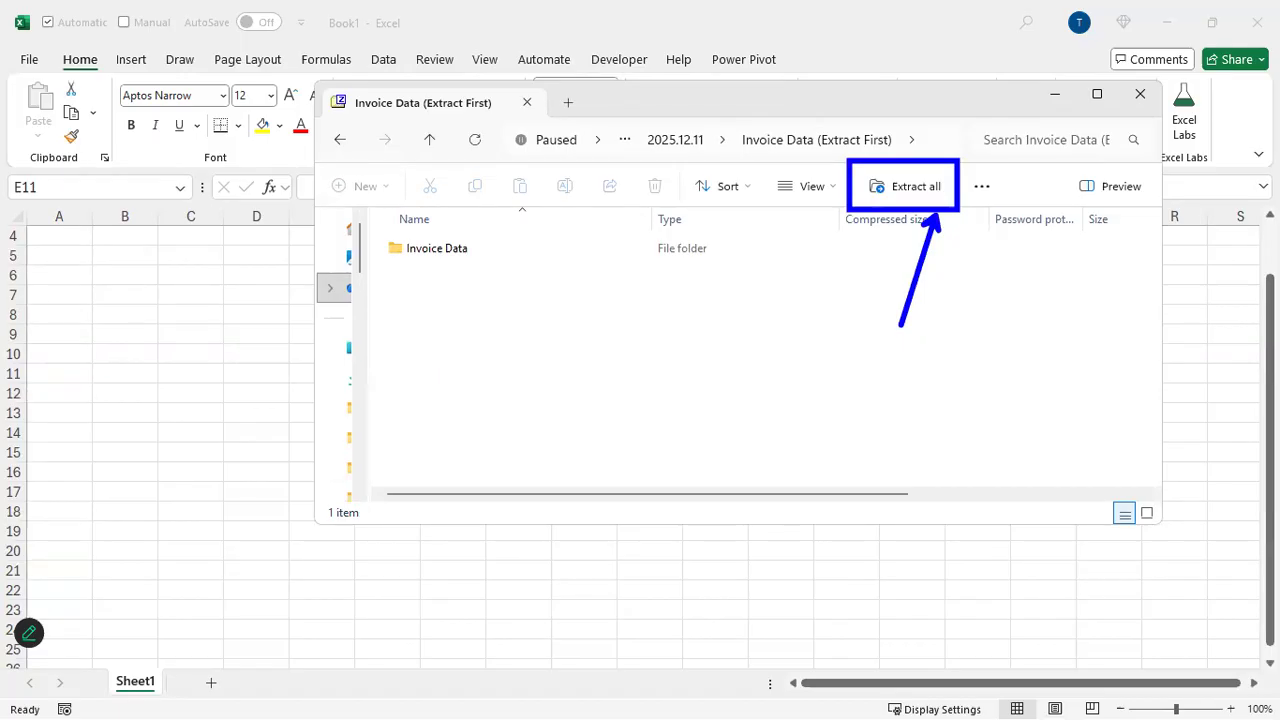
pyautogui.press('Escape')
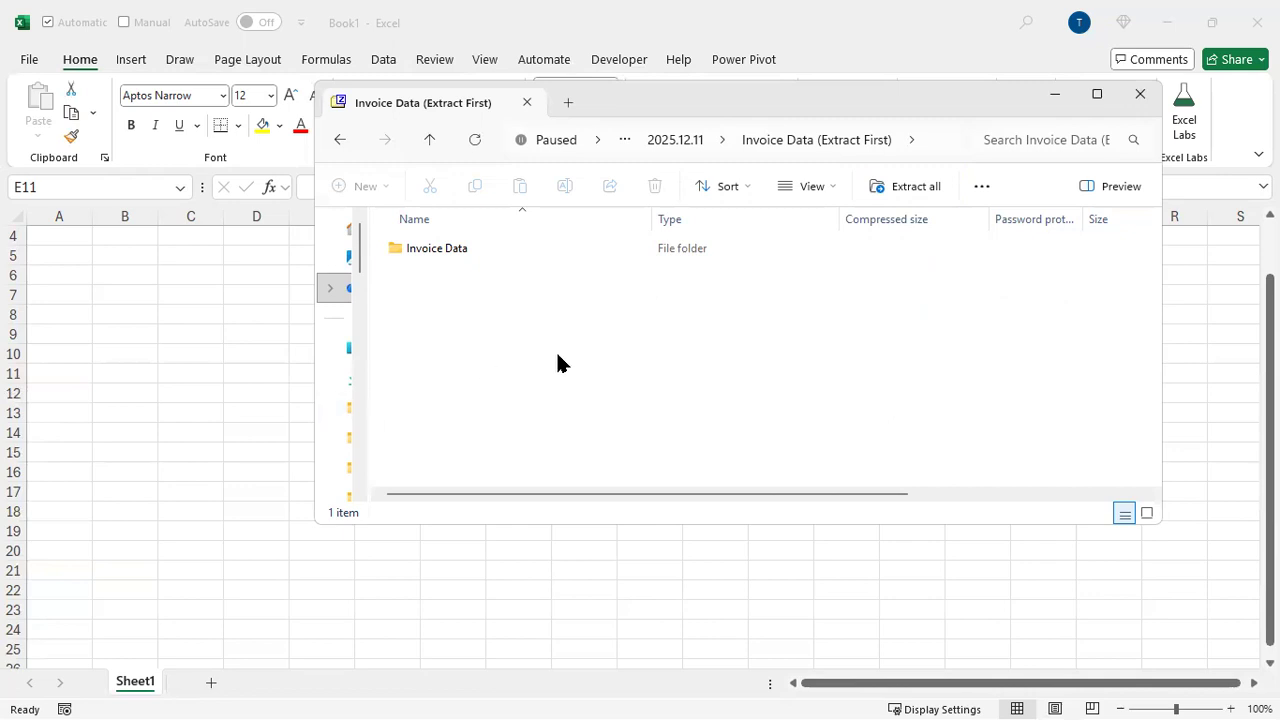
# Open the Invoice Data folder in File Explorer and copy its folder address
pyautogui.hotkey('alt', 'Left')
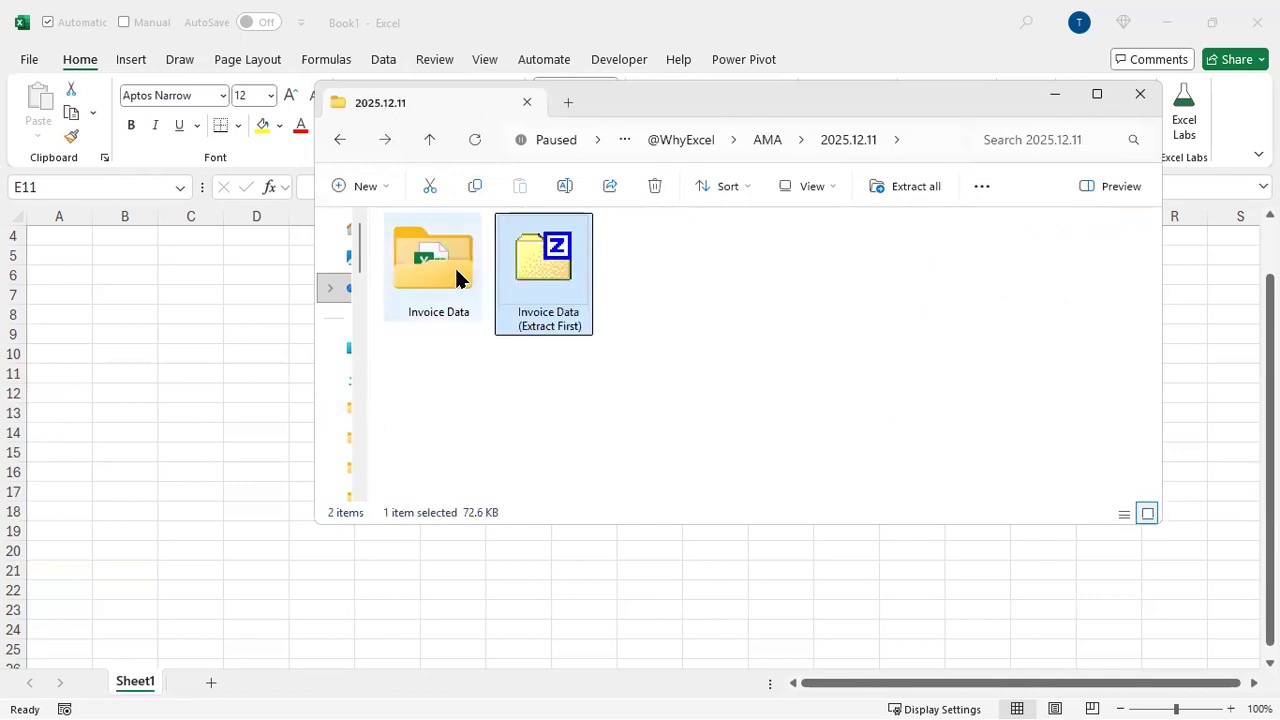
pyautogui.doubleClick(458, 277)
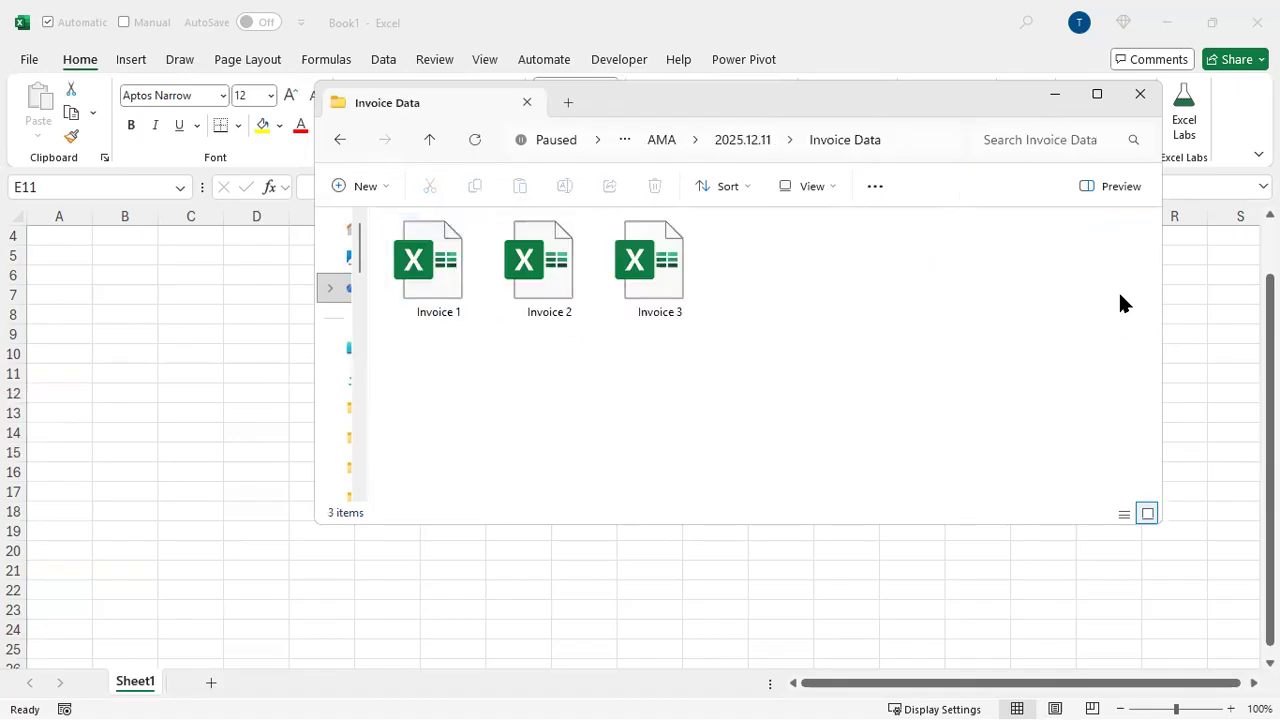
pyautogui.moveTo(1165, 277); pyautogui.dragTo(915, 294)
pyautogui.click(759, 406)
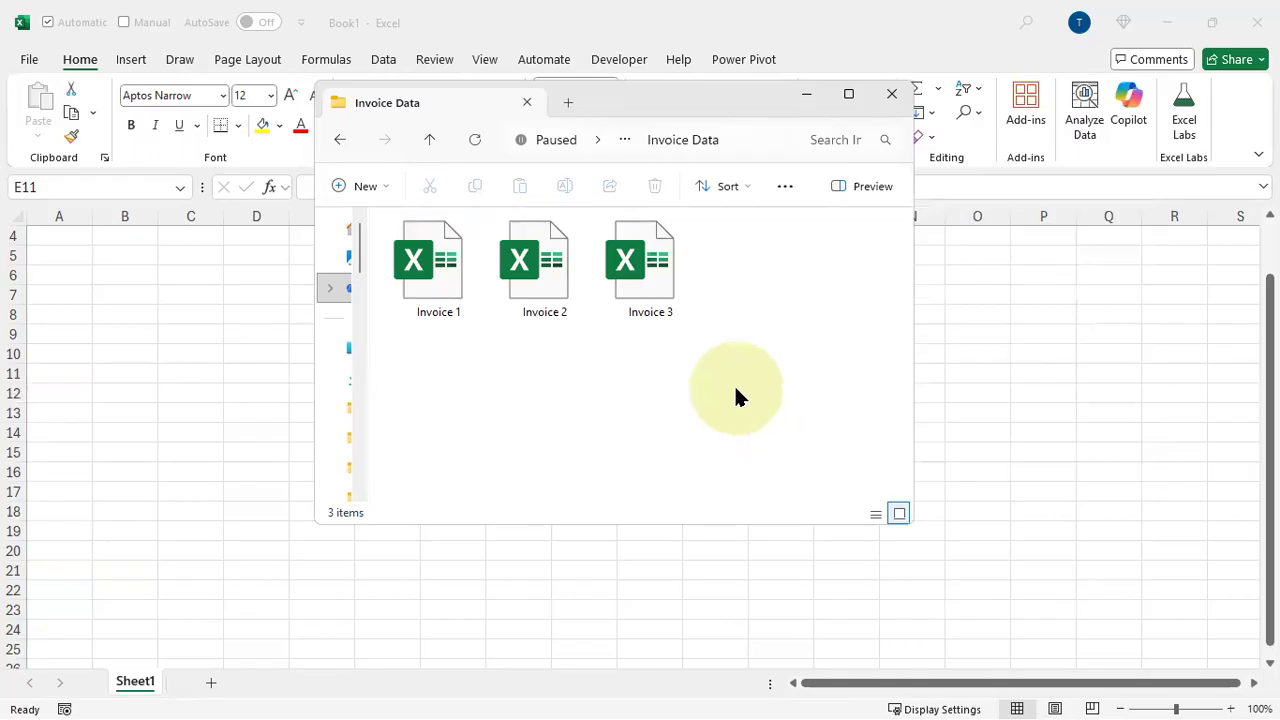
pyautogui.rightClick(685, 142)
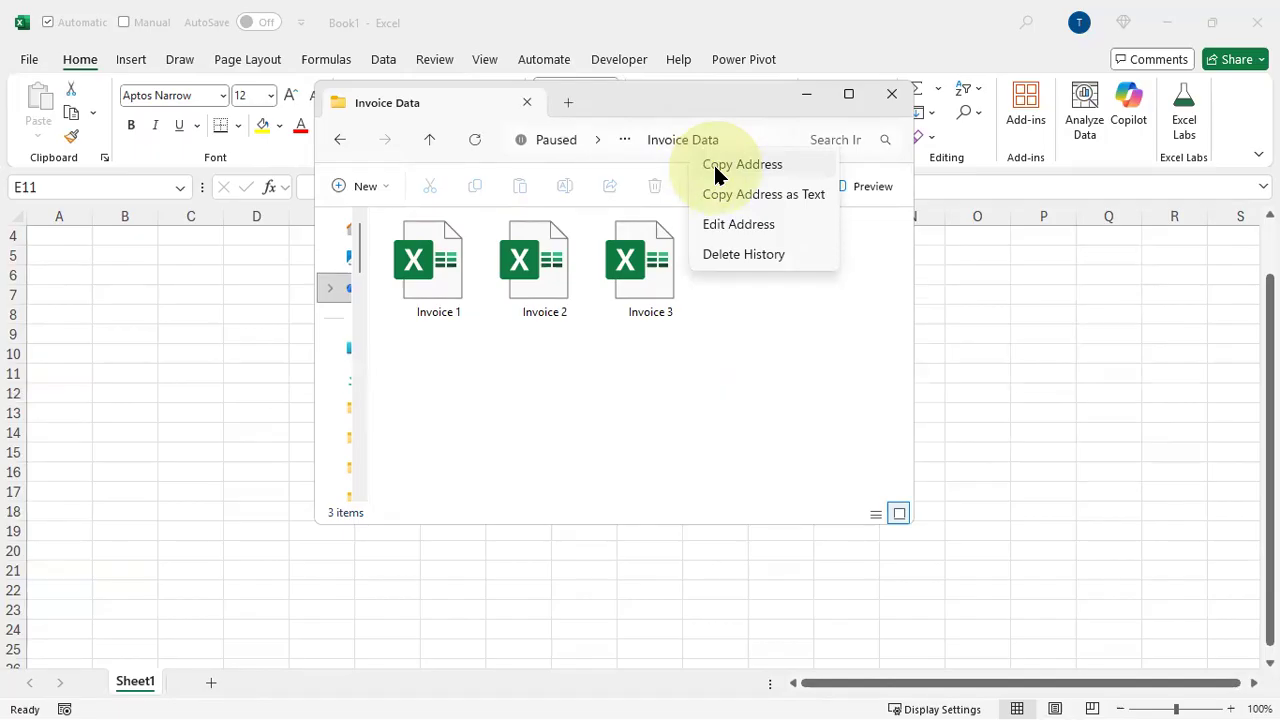
pyautogui.click(715, 169)
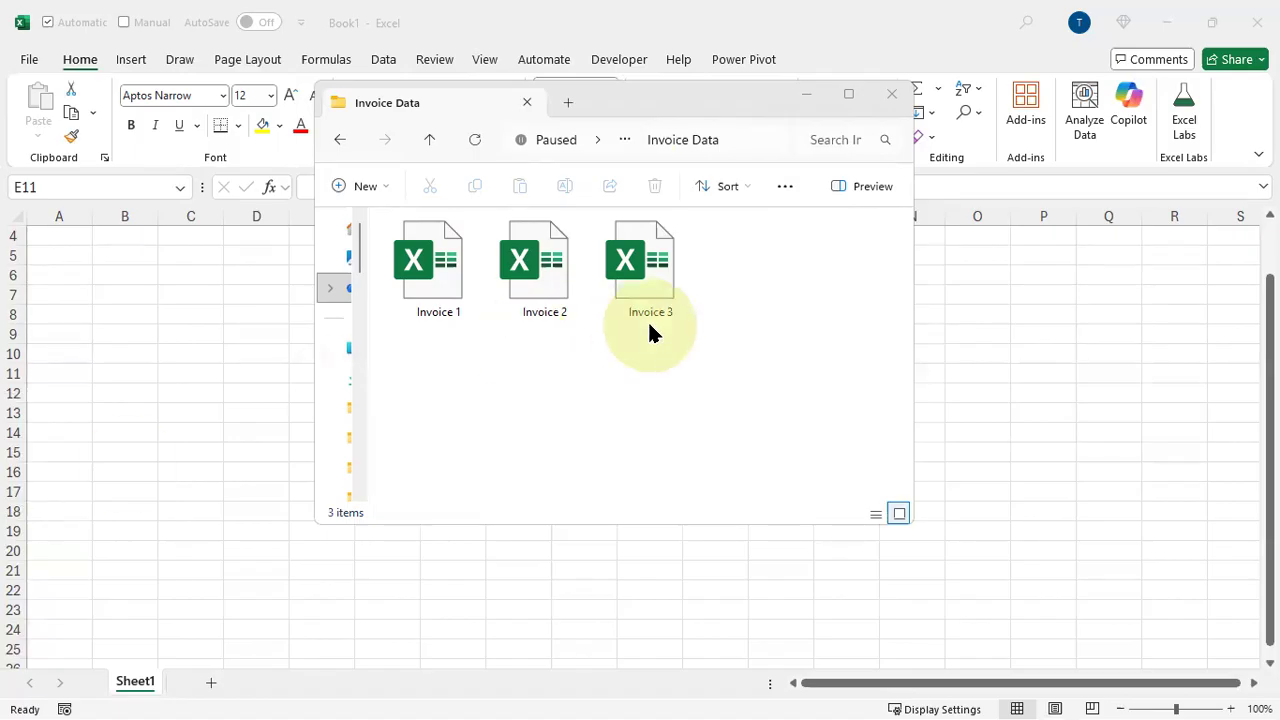
# Return to the new workbook and run the PERSONAL.XLSB!ResizeWindowPriorRecording_Screen2 macro
pyautogui.click(740, 12)
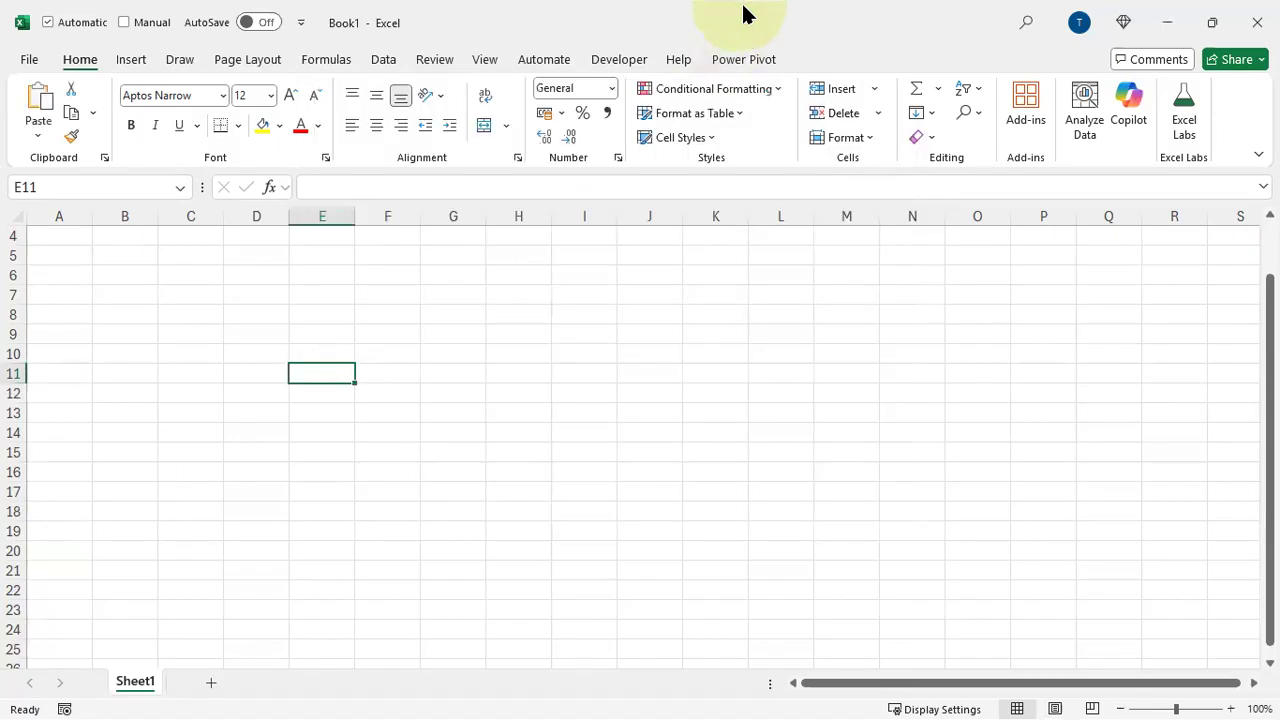
pyautogui.click(383, 59)
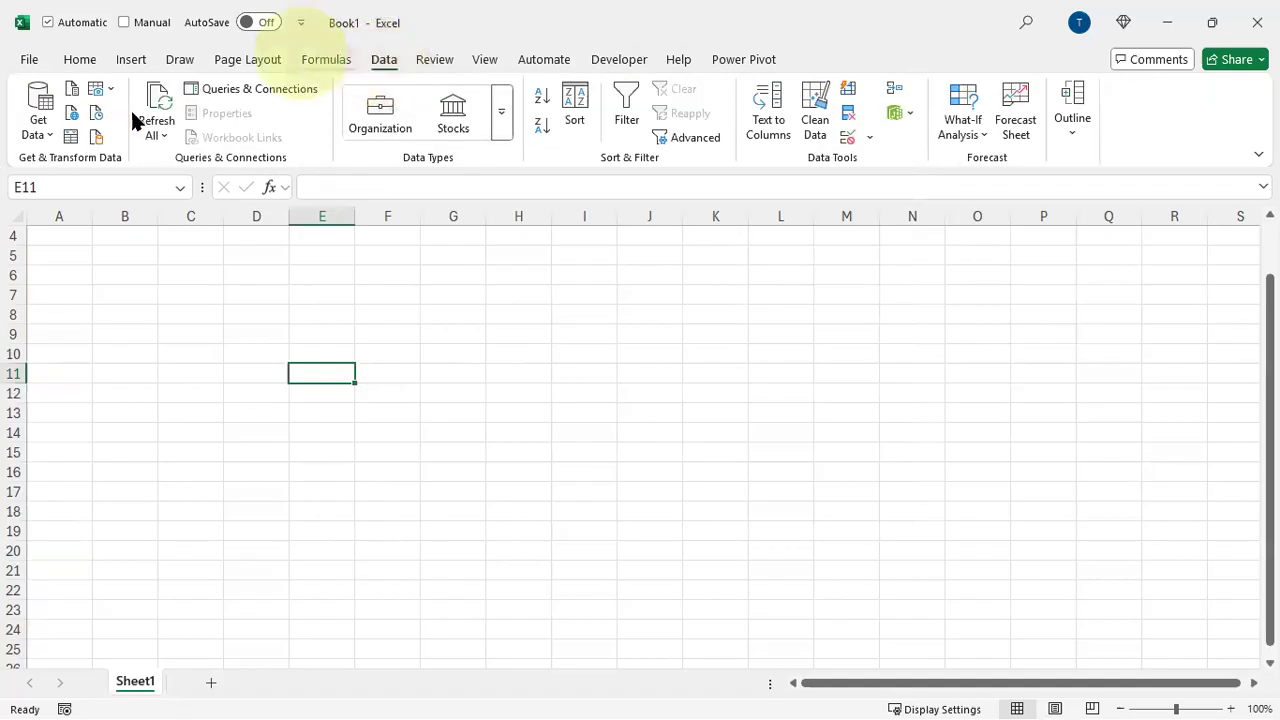
pyautogui.hotkey('alt', 'F8')
pyautogui.press('Down')
pyautogui.press('Down')
pyautogui.press('Down')
pyautogui.press('Down')
pyautogui.press('Down')
pyautogui.press('Down')
pyautogui.press('Down')
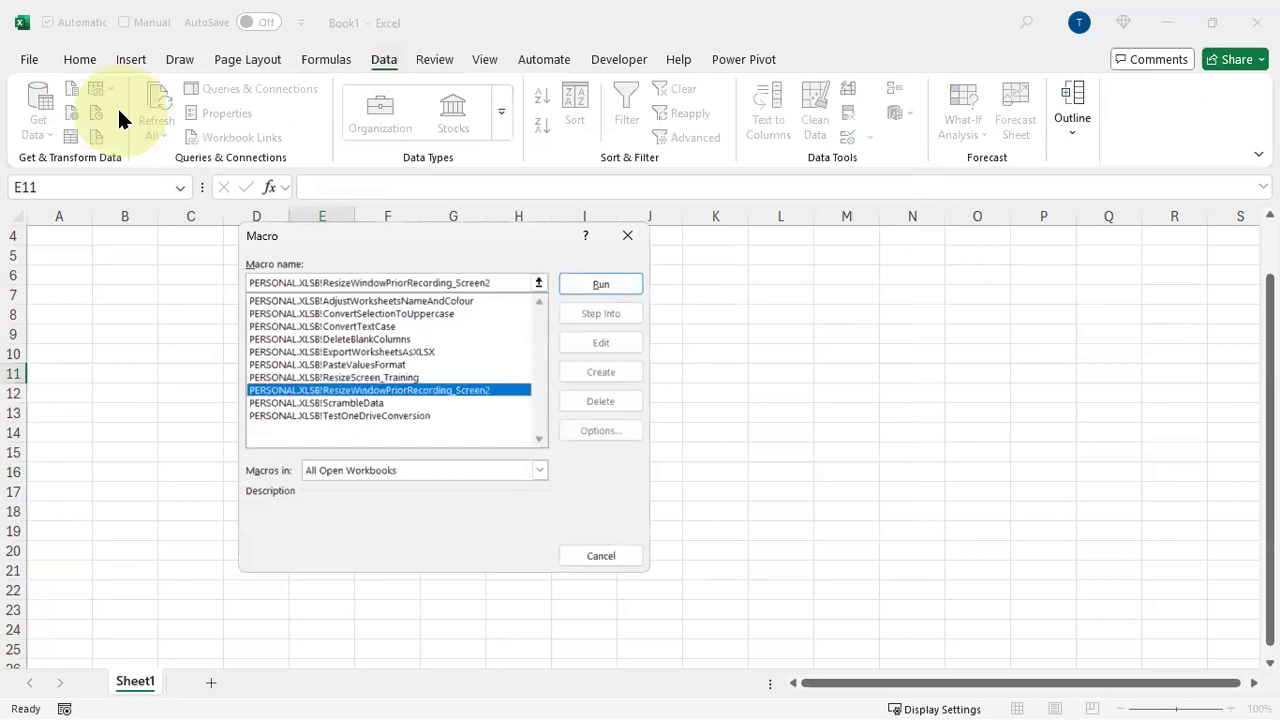
pyautogui.press('Return')
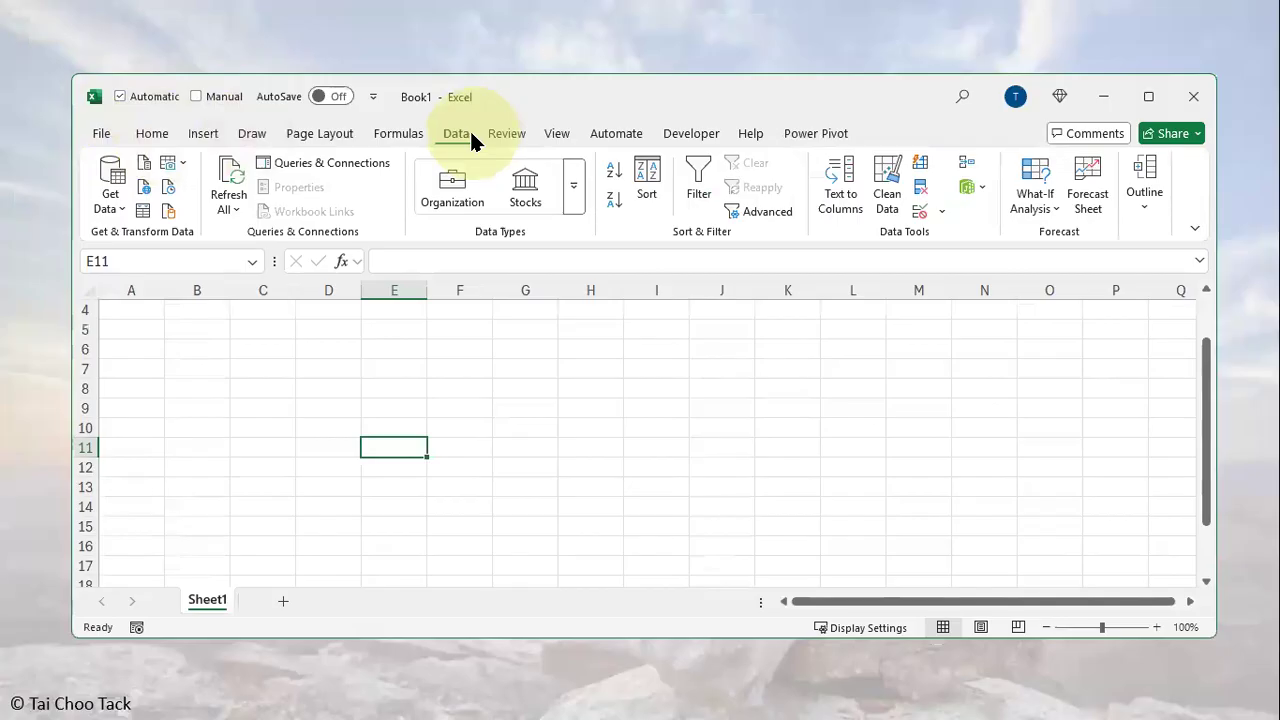
# Get data from a folder, pasting the copied Invoice Data folder path as the folder name and opening it
pyautogui.click(115, 200)
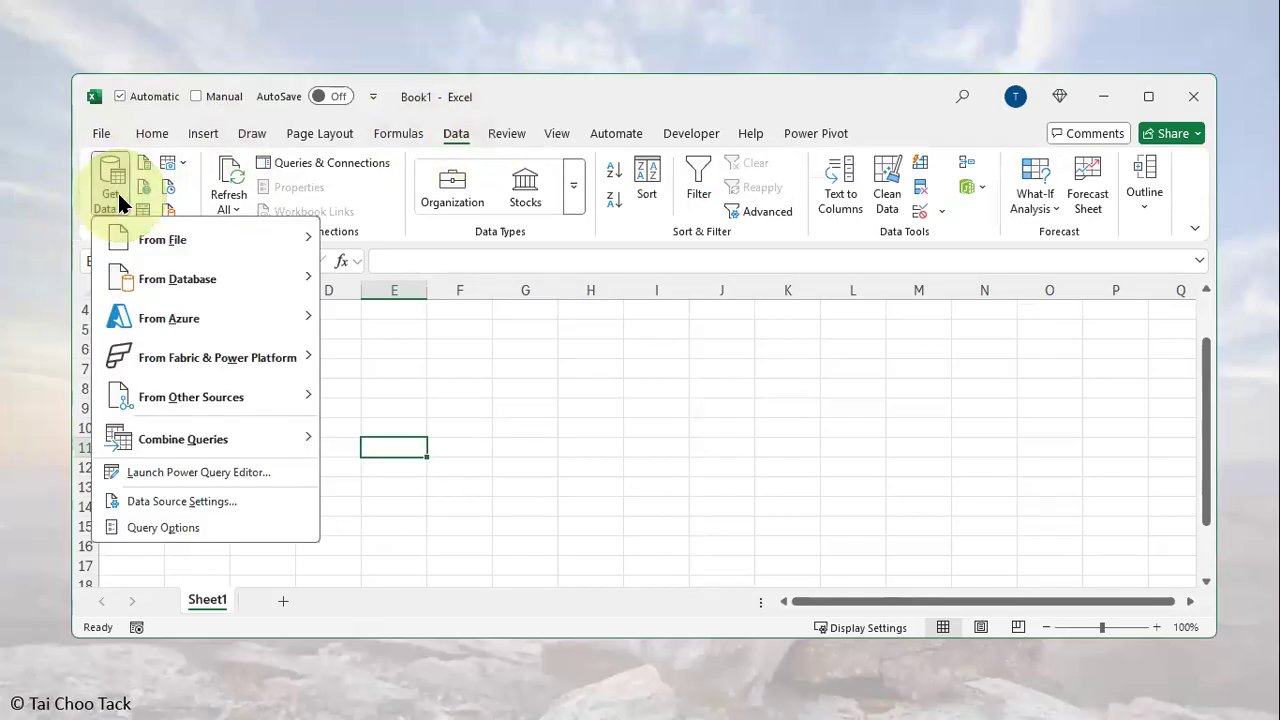
pyautogui.click(152, 243)
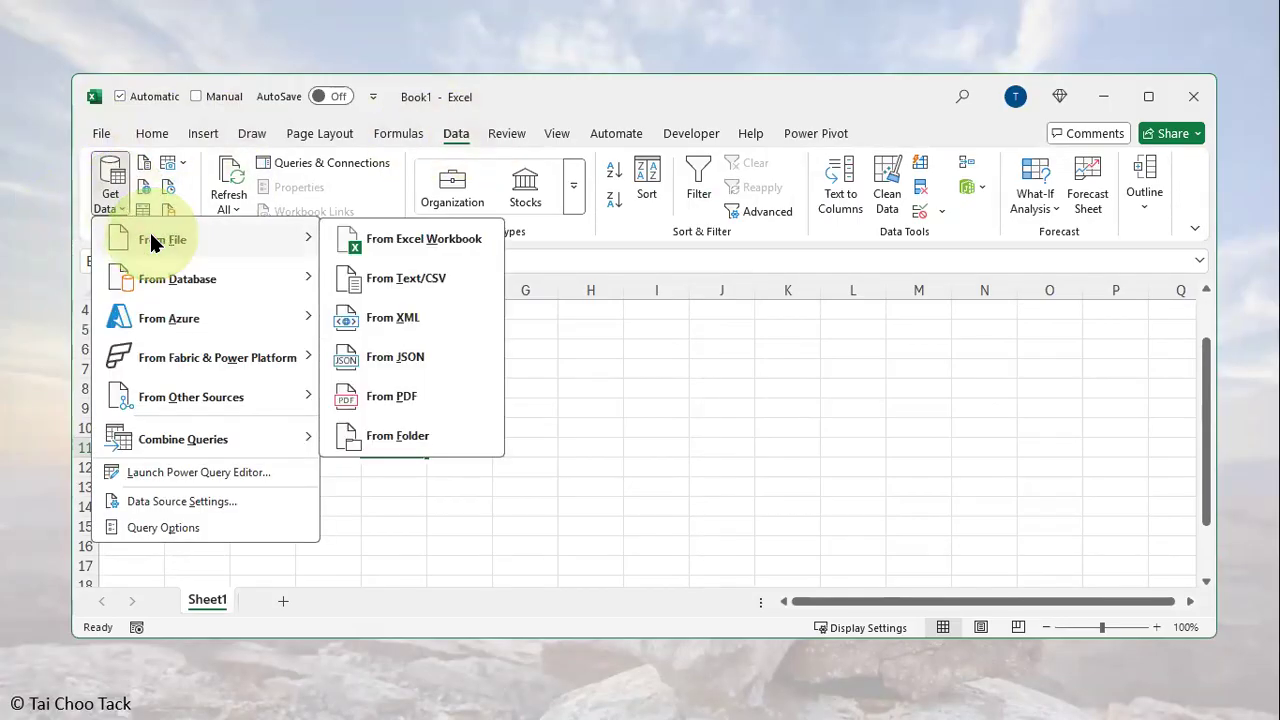
pyautogui.click(407, 435)
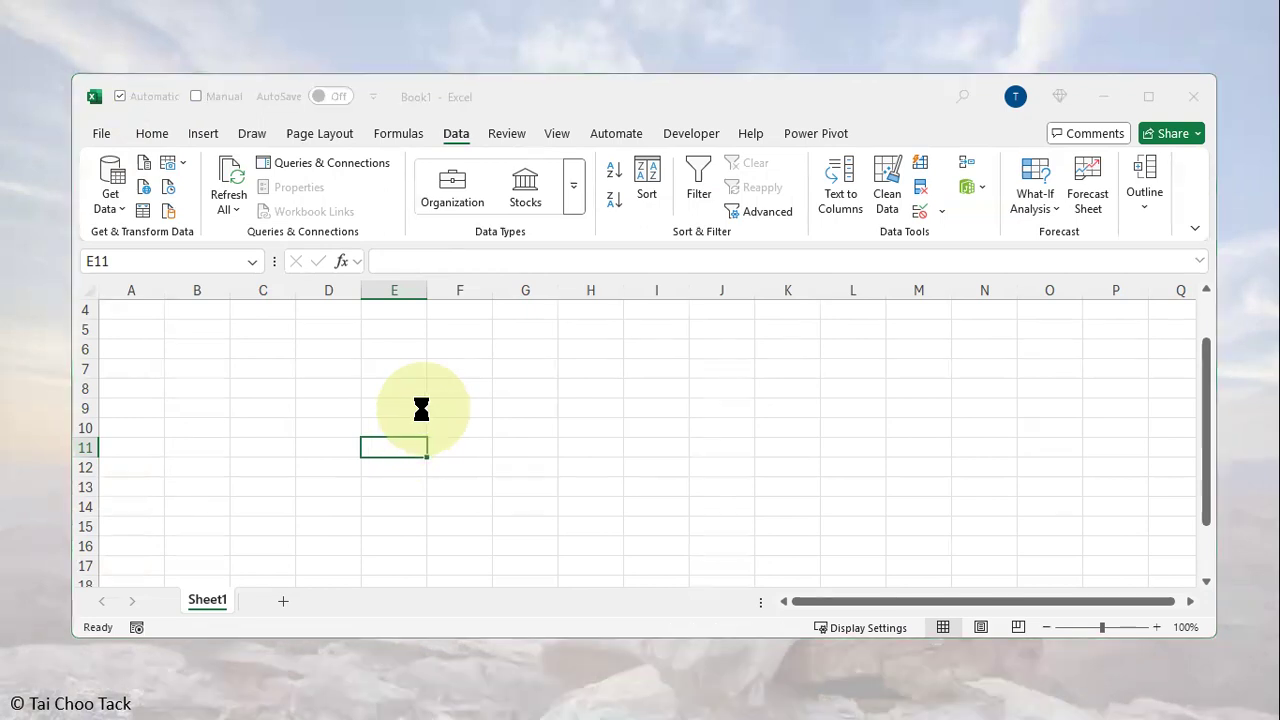
pyautogui.moveTo(335, 302); pyautogui.dragTo(150, 300)
pyautogui.click(337, 458)
pyautogui.write('C:\\Users\\TAI\\OneDrive - WHYEXCEL PLT\\Choo Tack\\@WhyExcel\\AMA\\2025.12.11\\Invoice Data')
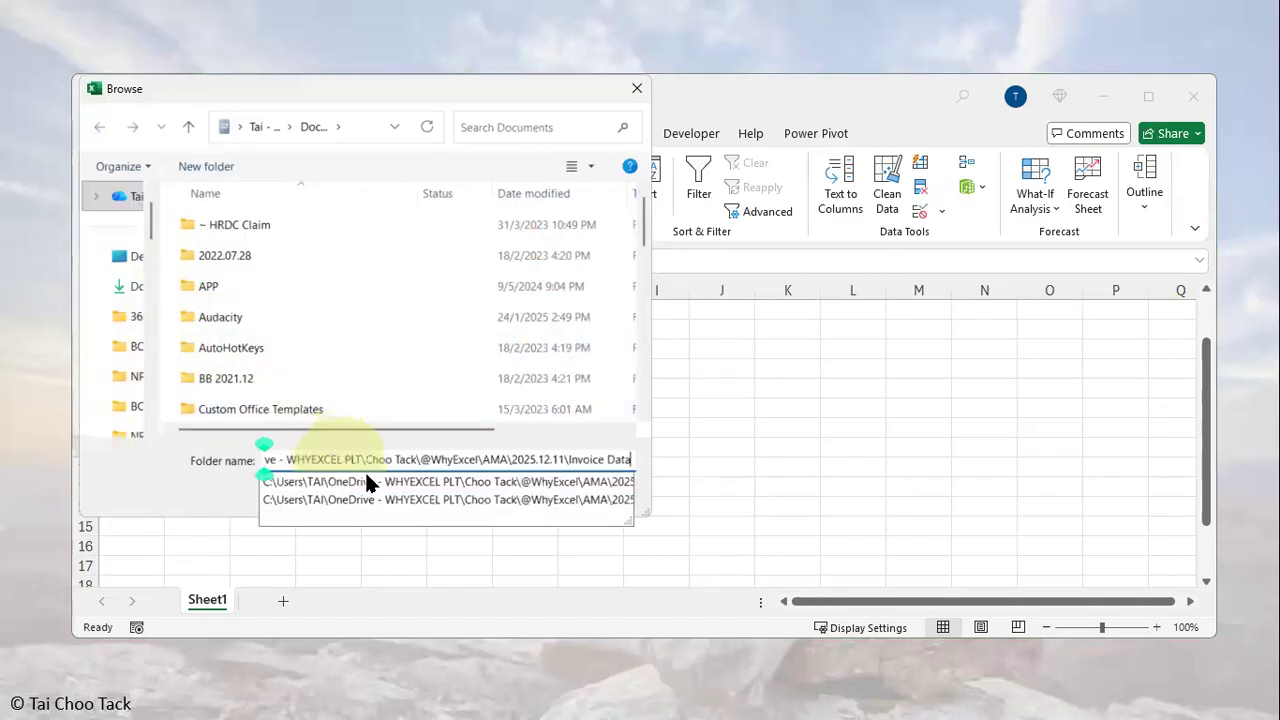
pyautogui.press('Return')
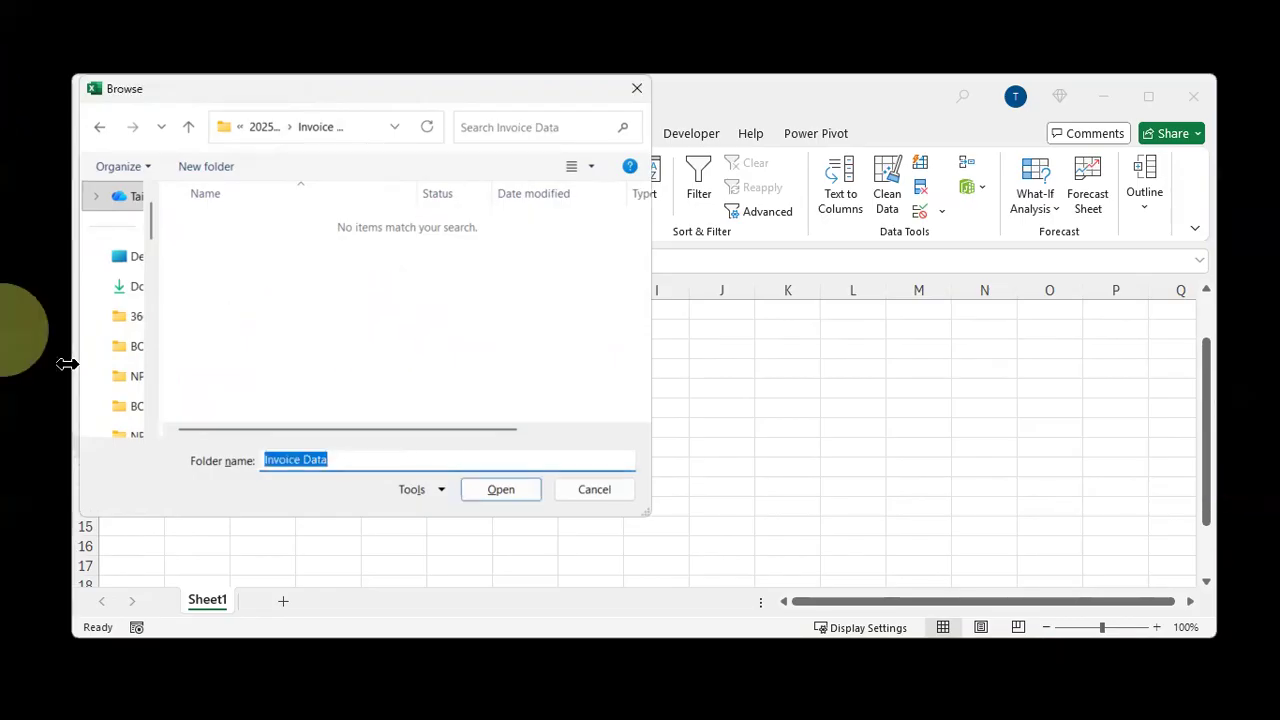
pyautogui.moveTo(389, 92); pyautogui.dragTo(557, 126)
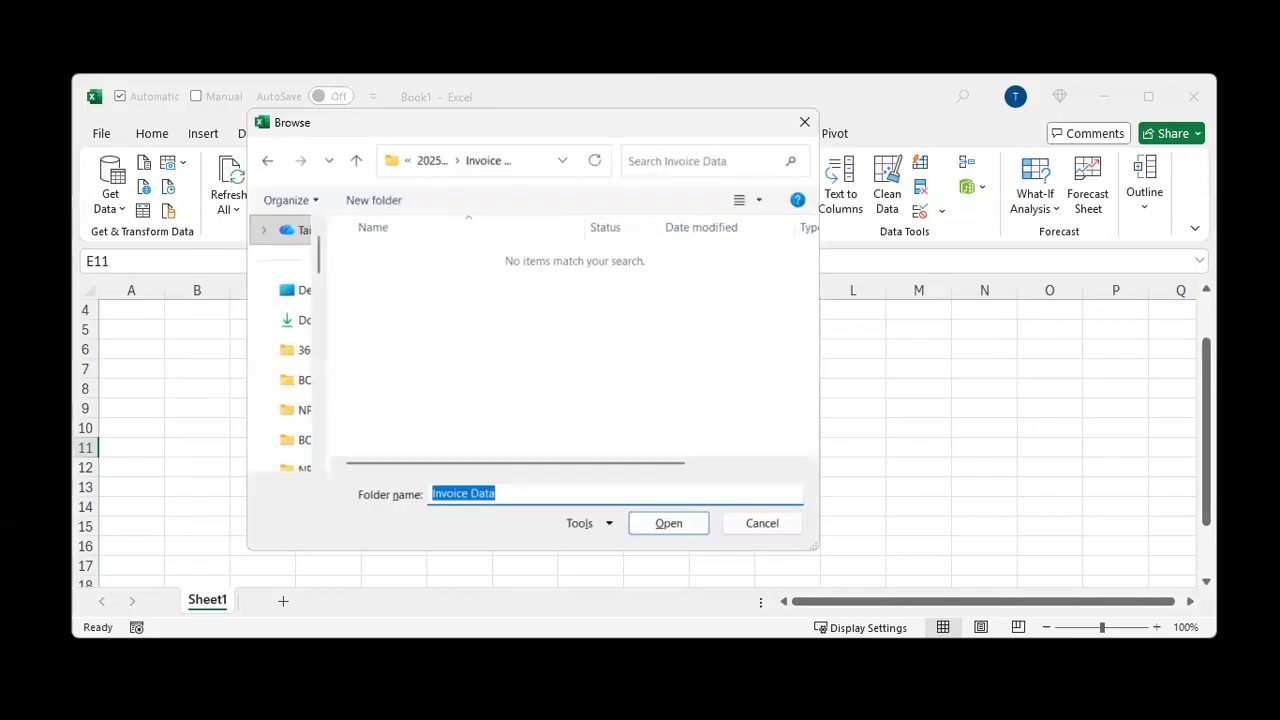
pyautogui.click(668, 523)
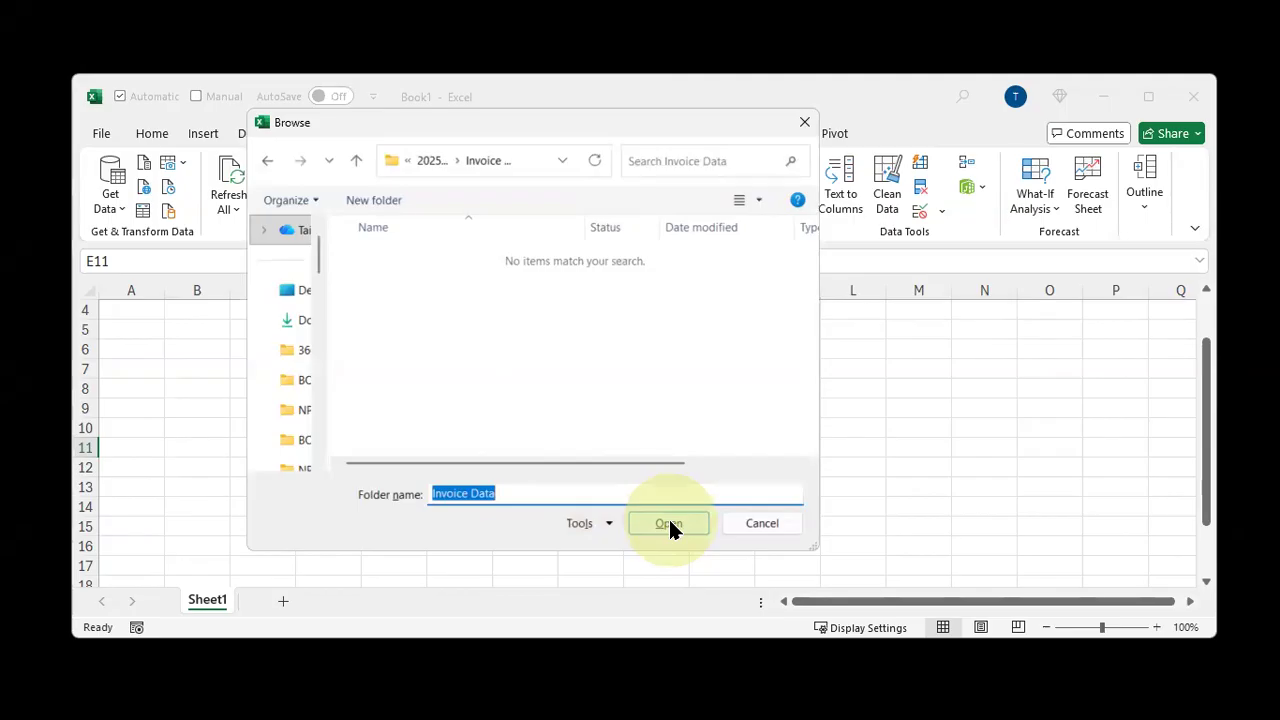
pyautogui.click(668, 523)
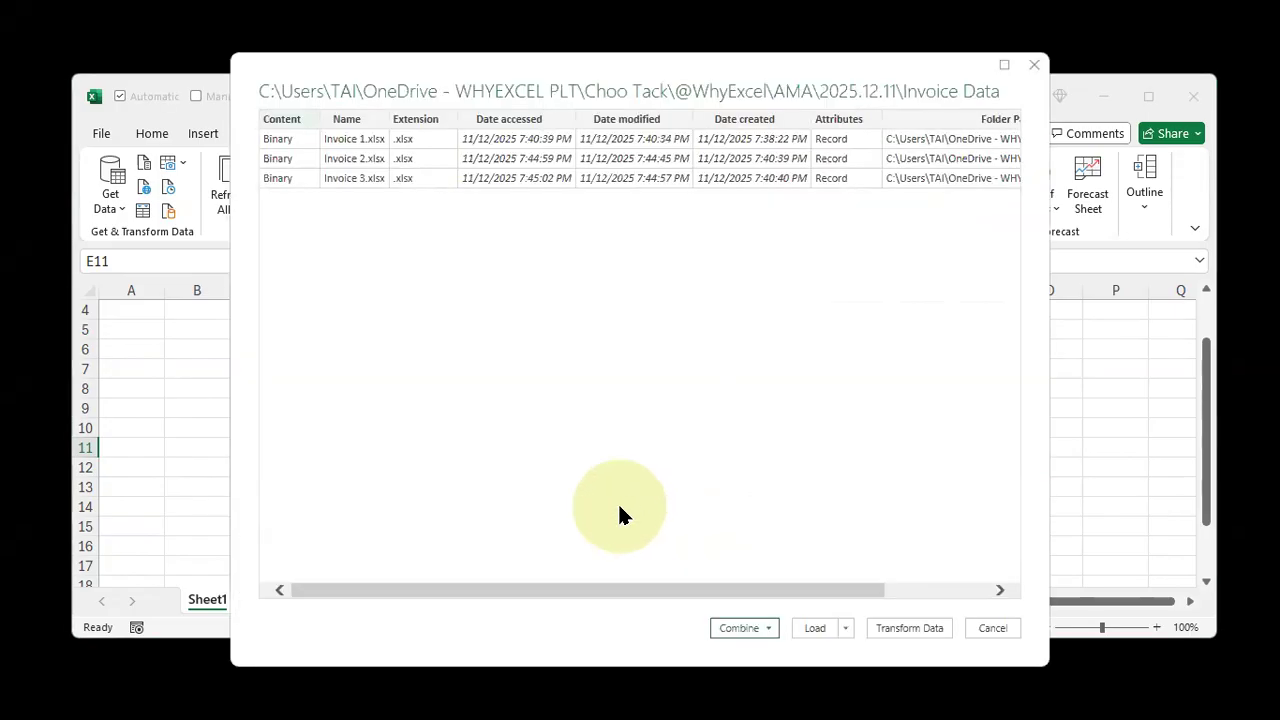
pyautogui.moveTo(671, 64); pyautogui.dragTo(670, 165)
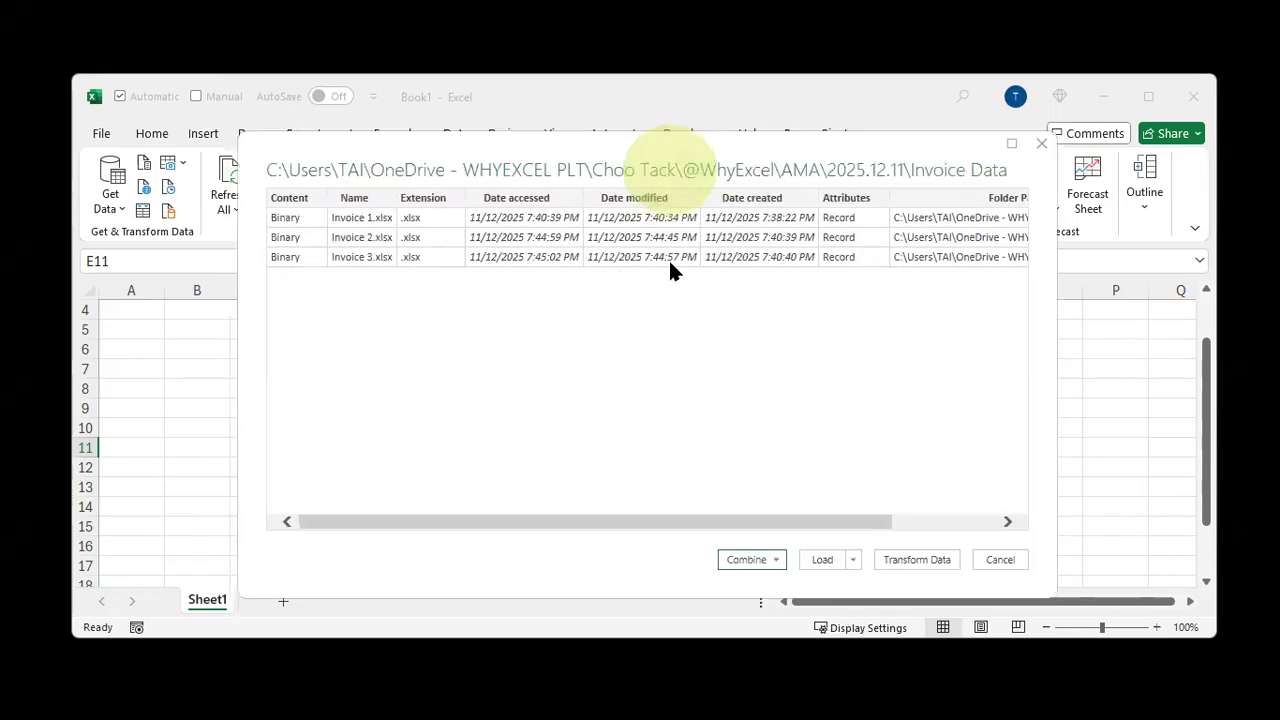
pyautogui.moveTo(259, 207); pyautogui.dragTo(427, 274)
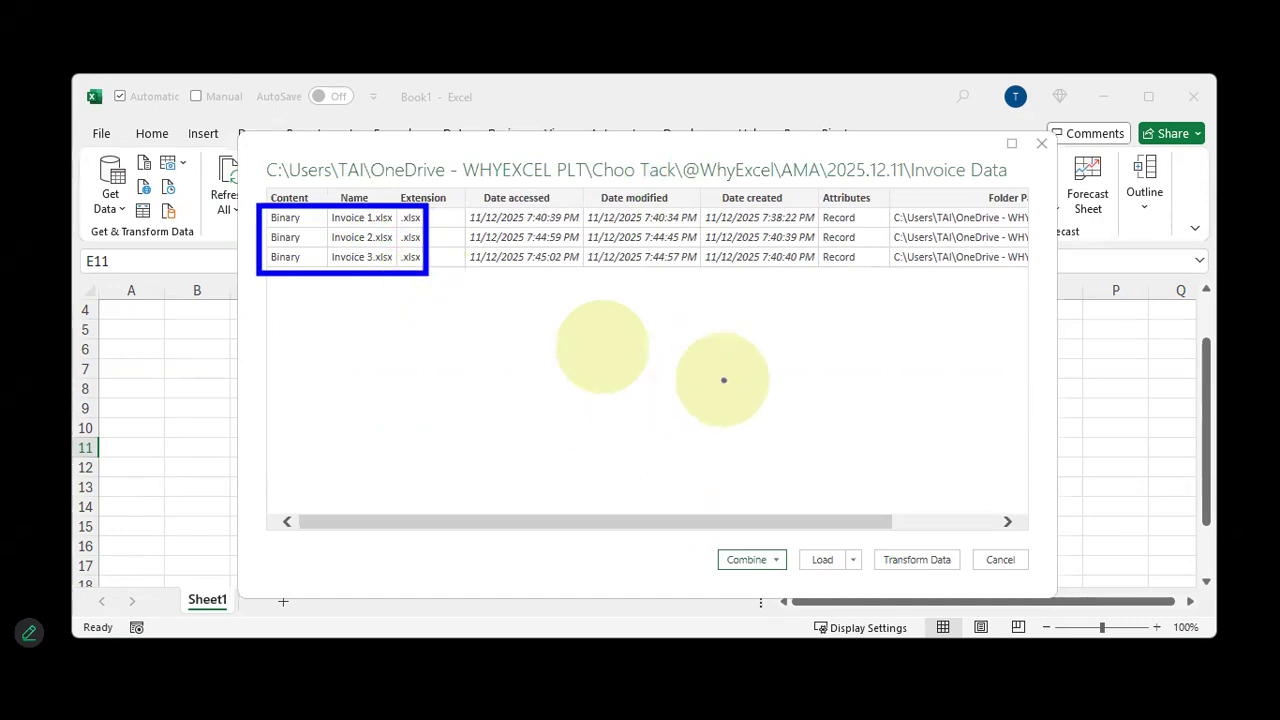
pyautogui.click(731, 308)
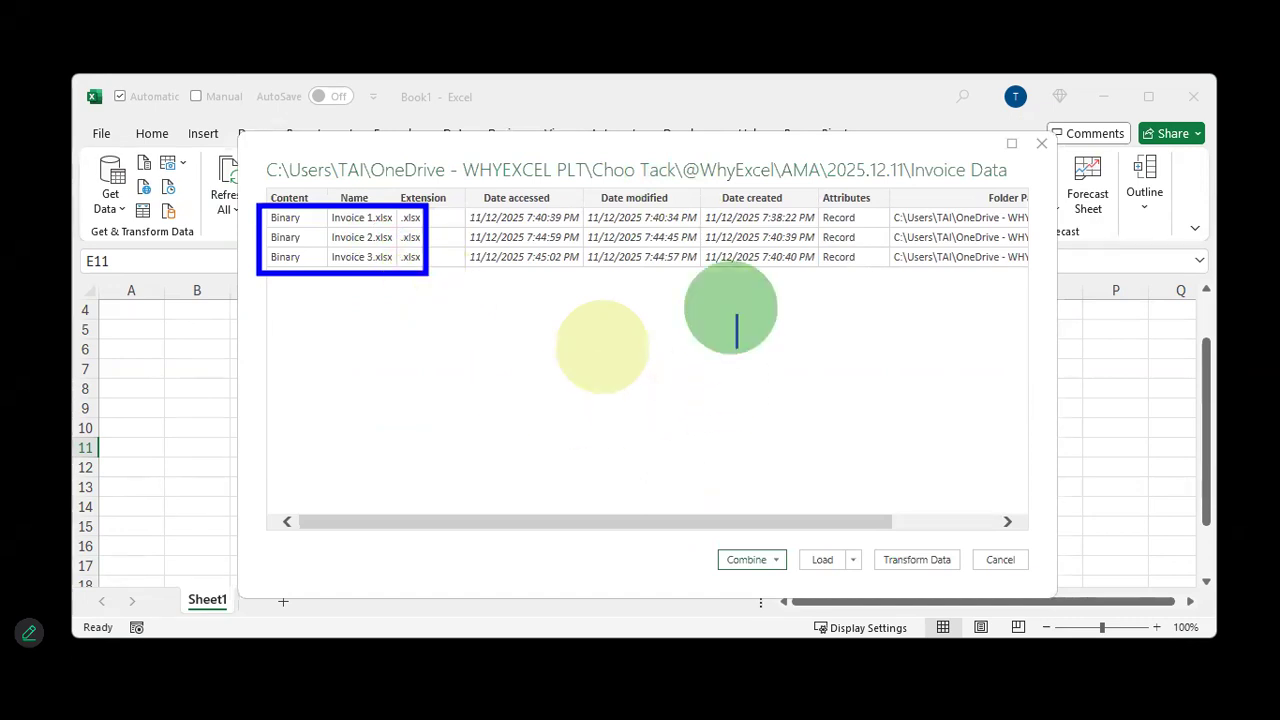
pyautogui.write('inside a zip')
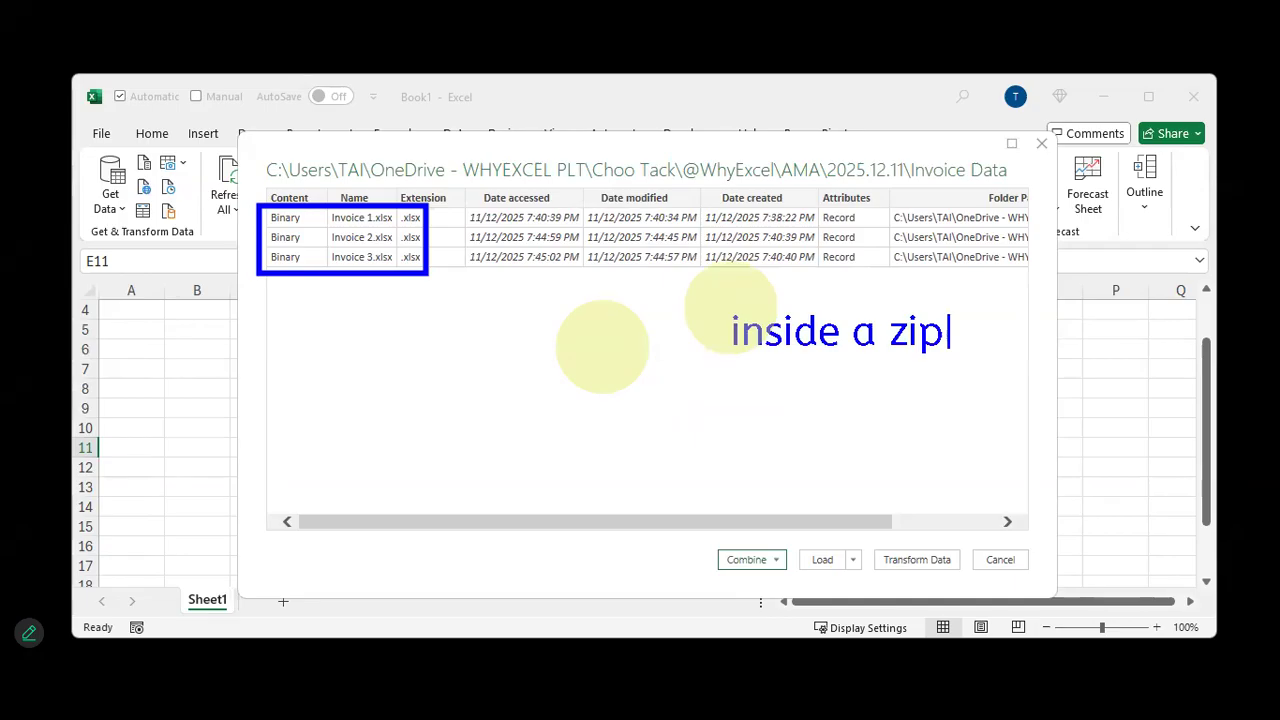
pyautogui.write(' file')
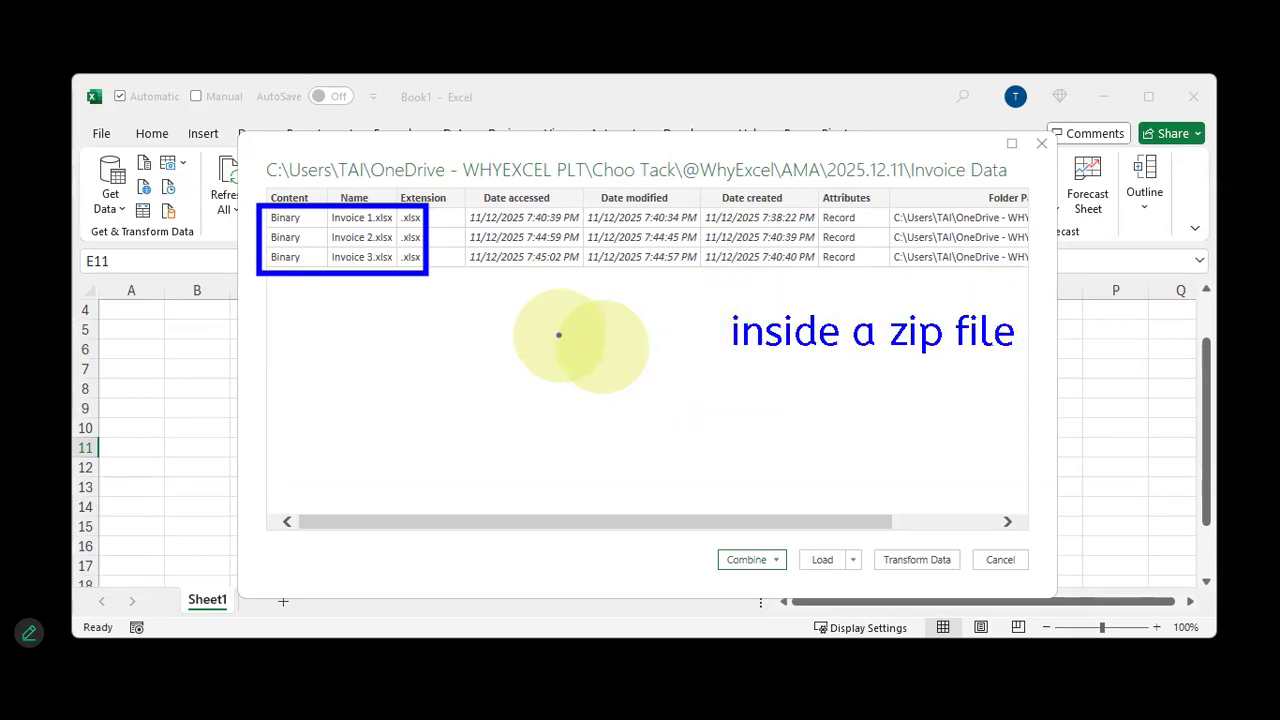
pyautogui.moveTo(332, 287); pyautogui.dragTo(323, 365)
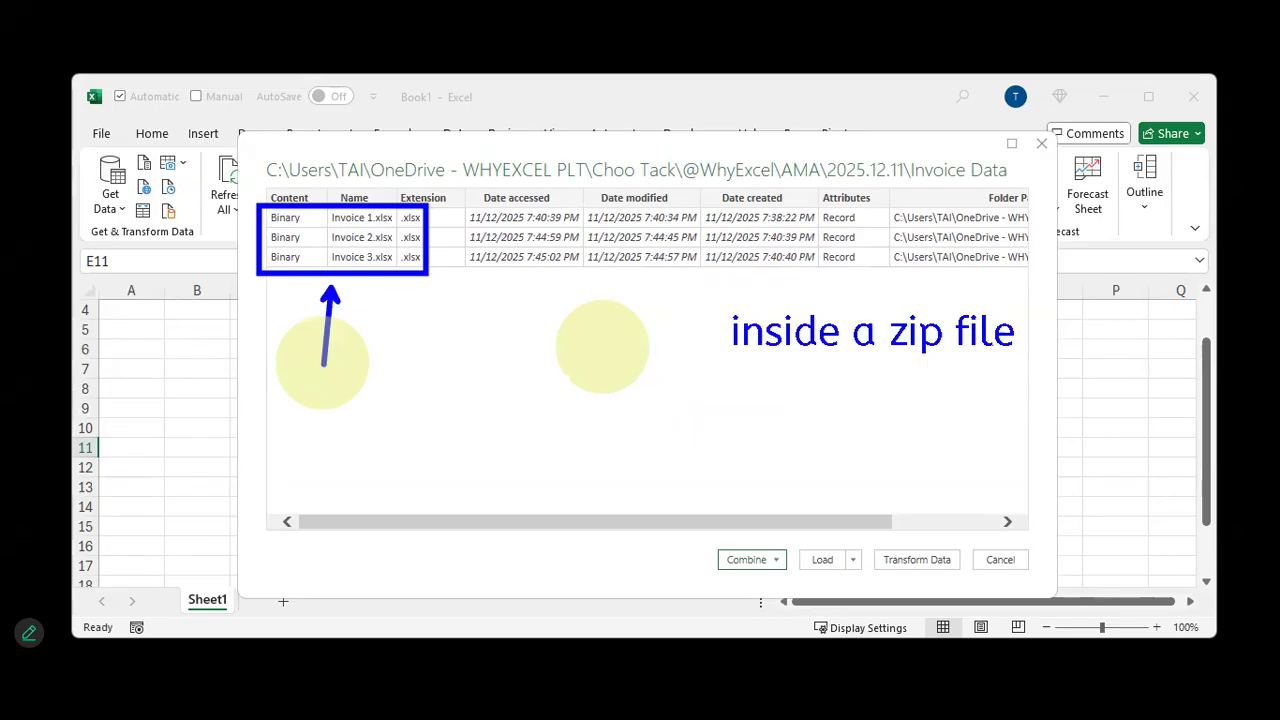
# Open the Invoice Data (Extract First) zip archive in the 2025.12.11 folder with Windows Explorer
pyautogui.press('Escape')
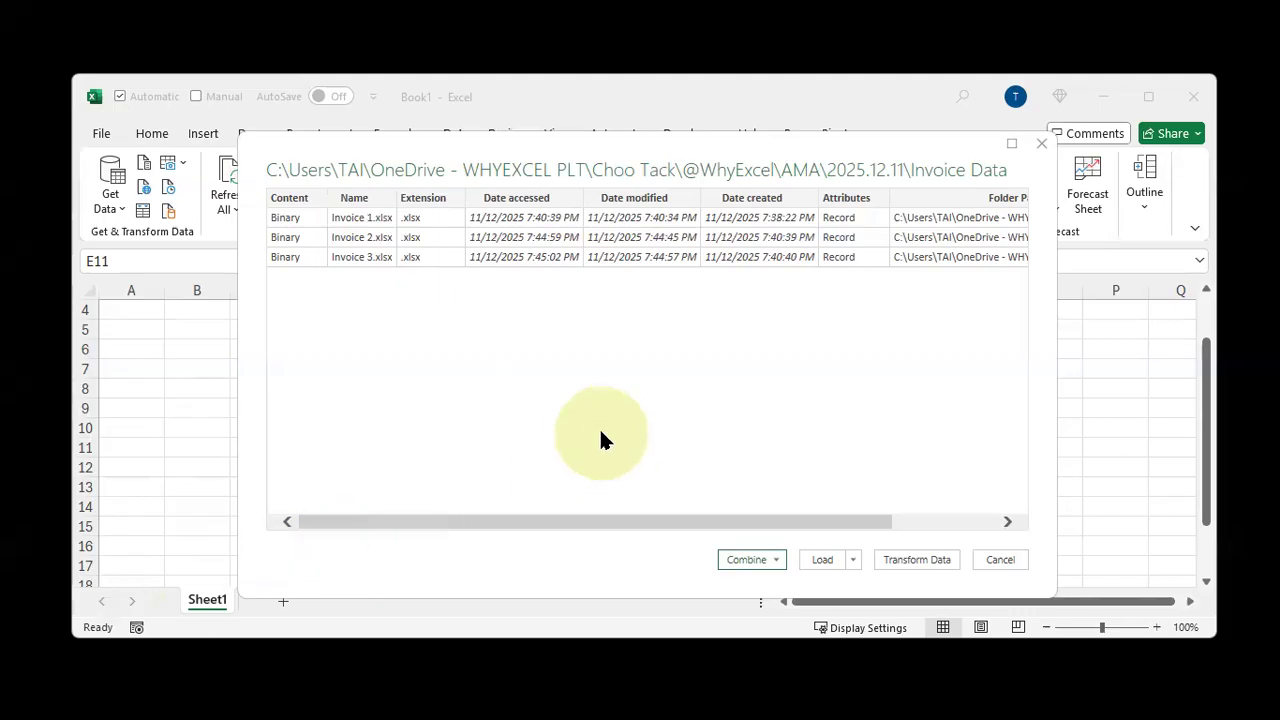
pyautogui.hotkey('alt', 'Tab')
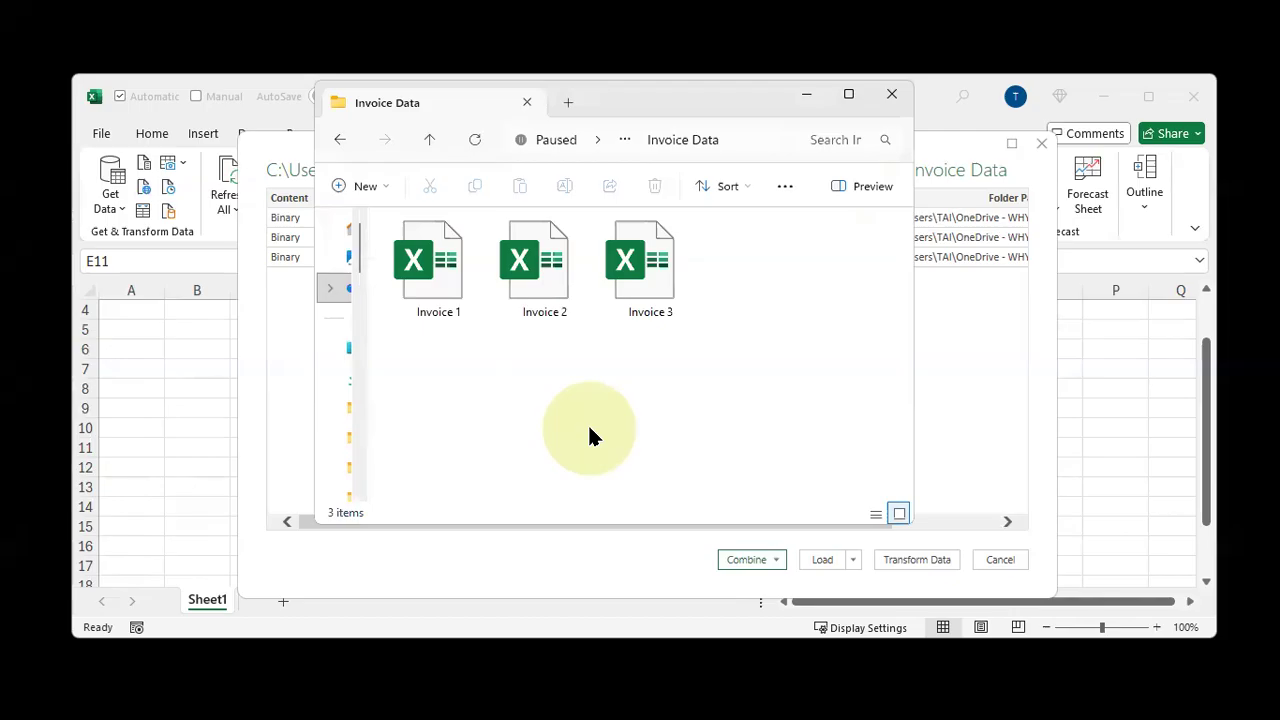
pyautogui.hotkey('alt', 'Up')
pyautogui.click(528, 273)
pyautogui.doubleClick(529, 273)
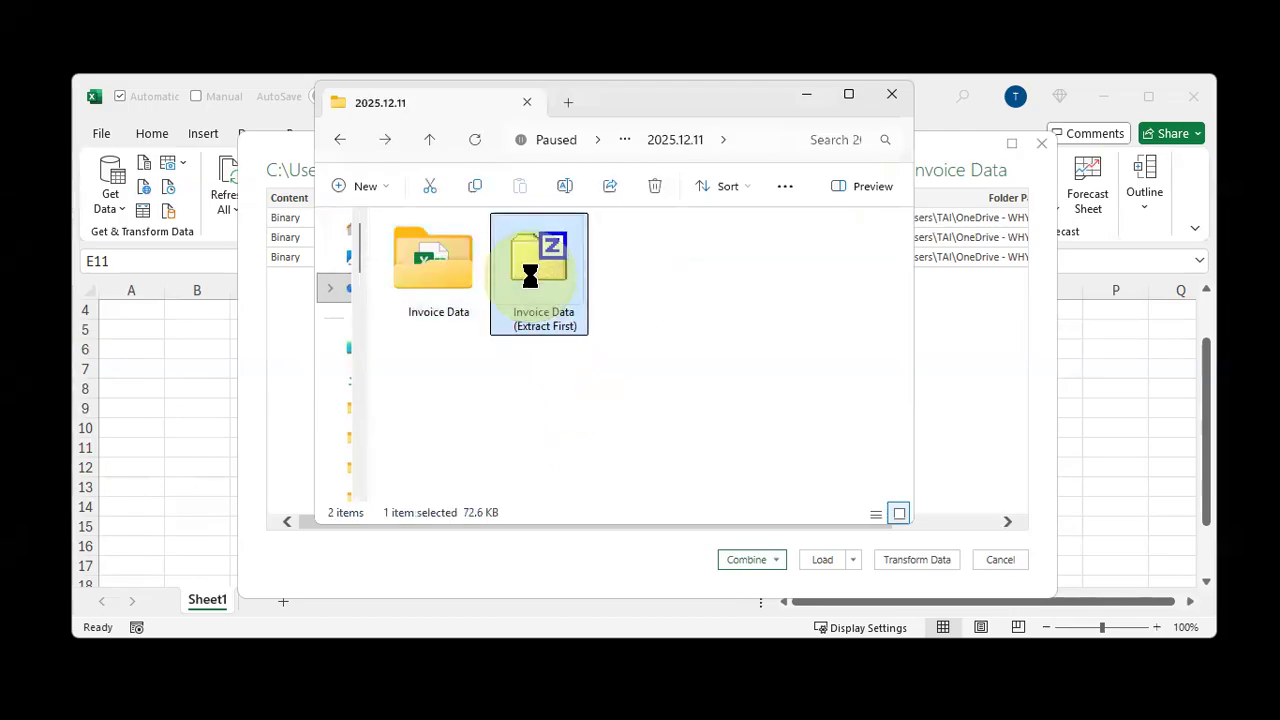
pyautogui.rightClick(528, 271)
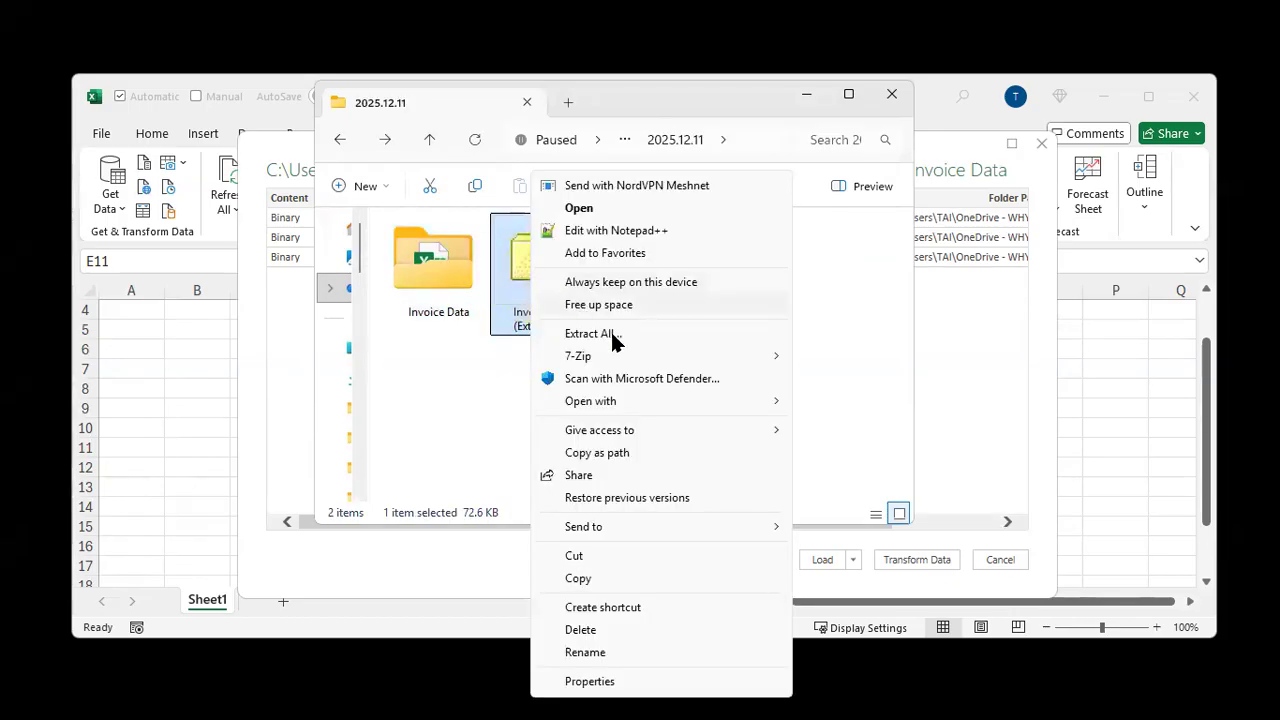
pyautogui.moveTo(620, 358)
pyautogui.moveTo(772, 402)
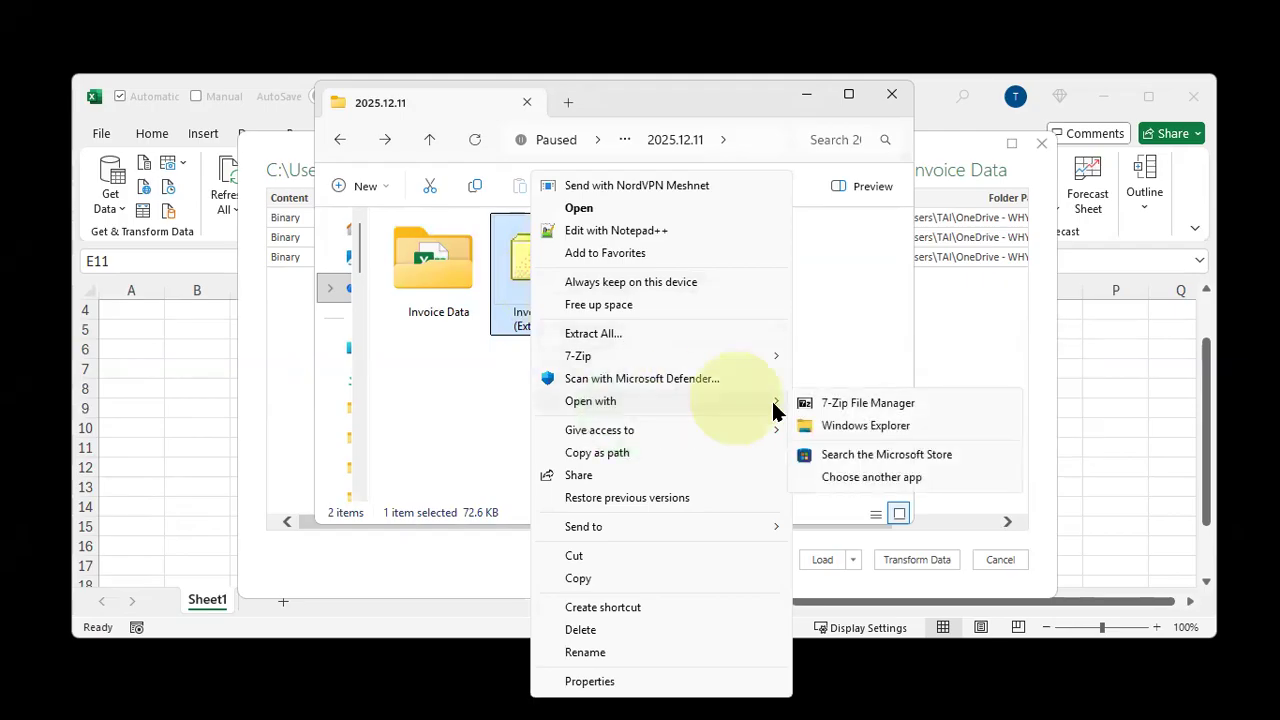
pyautogui.click(818, 427)
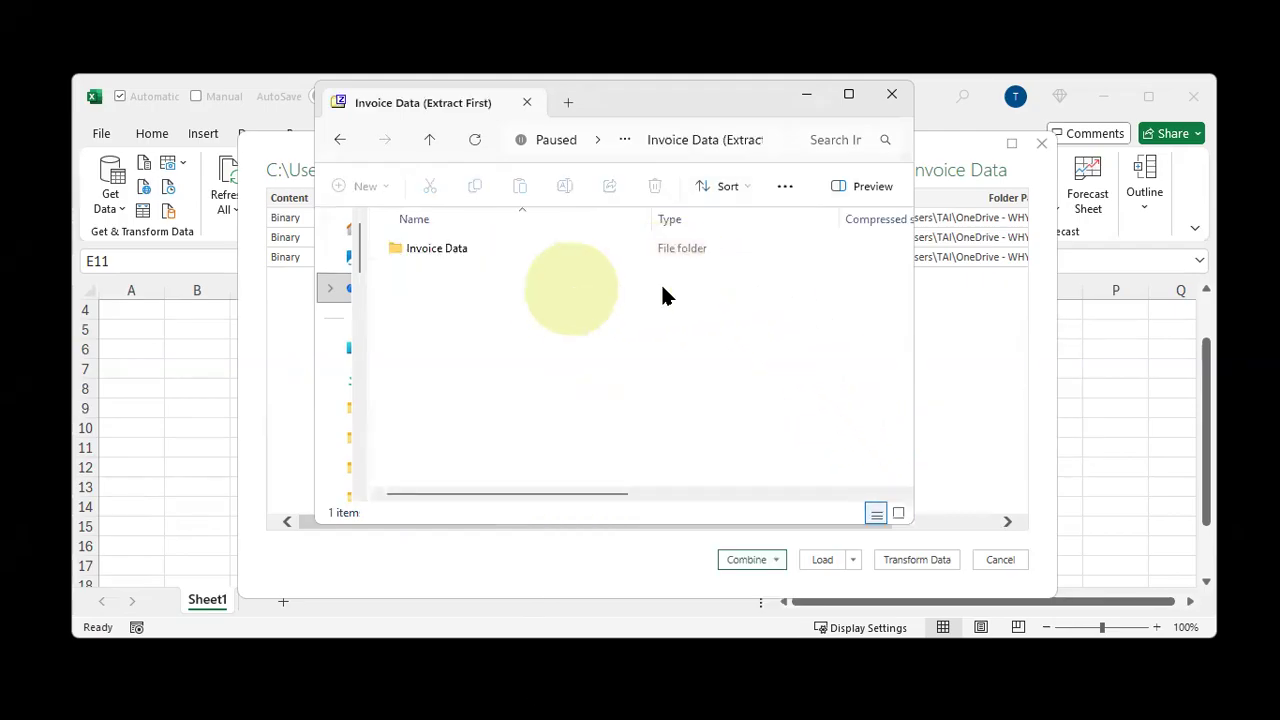
# Open the Invoice Data folder inside the zip archive and copy its folder address
pyautogui.doubleClick(499, 248)
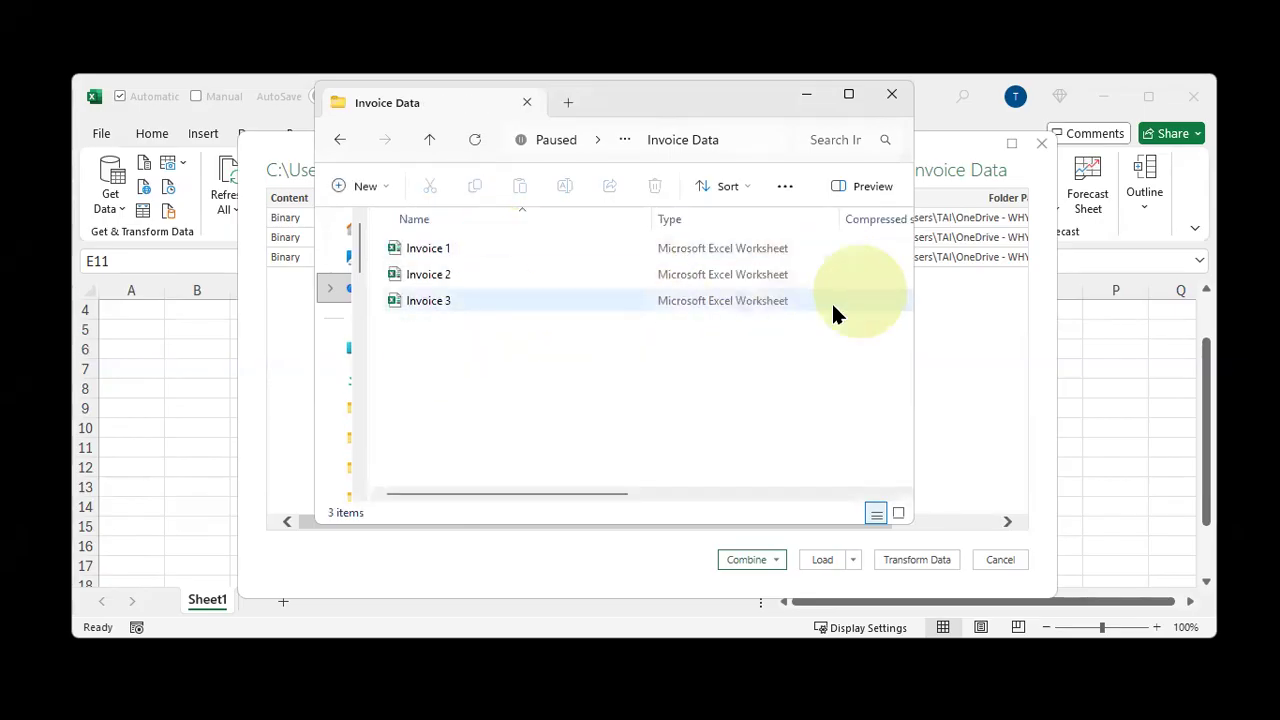
pyautogui.rightClick(689, 140)
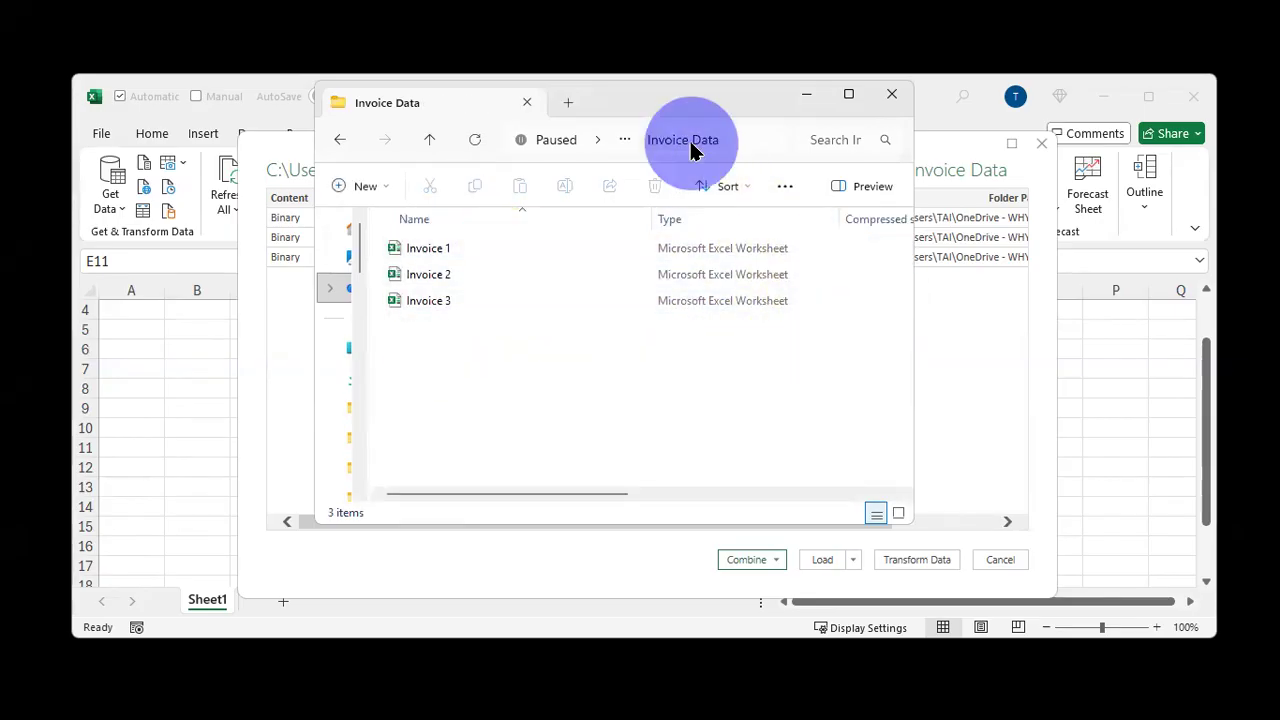
pyautogui.click(722, 170)
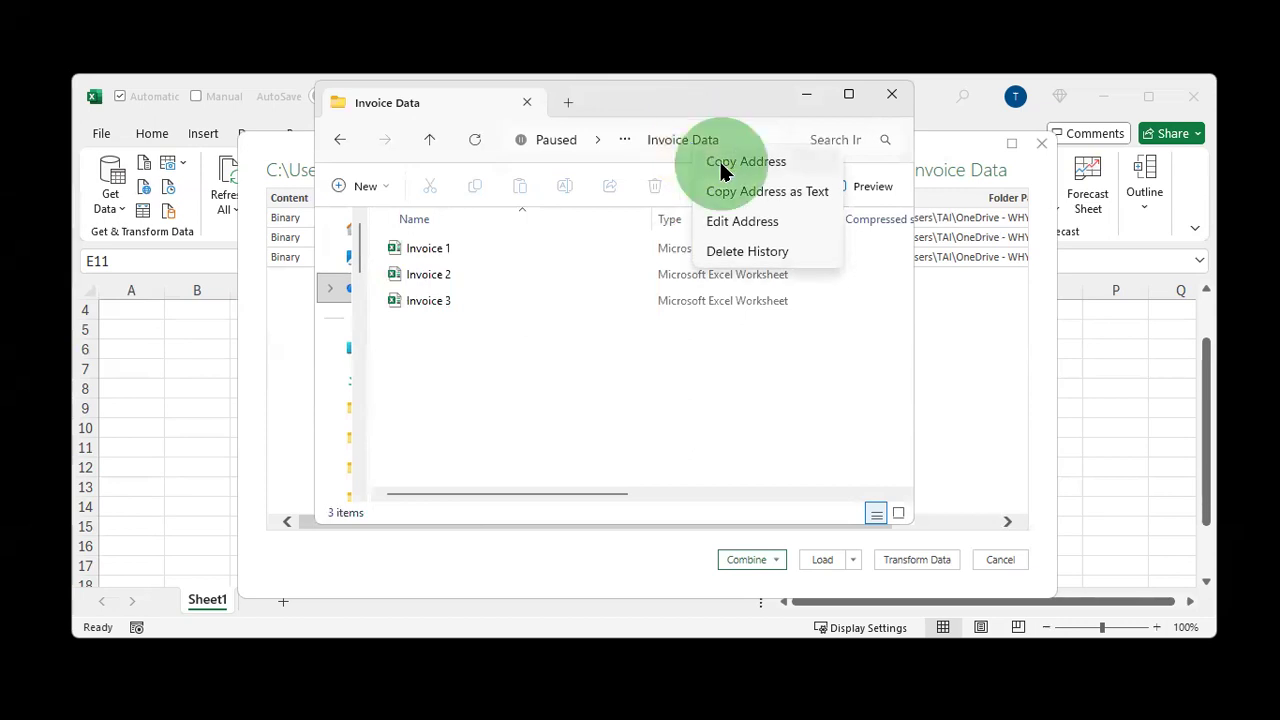
# Close the folder preview dialog and start a new Get Data From Folder query
pyautogui.click(1040, 143)
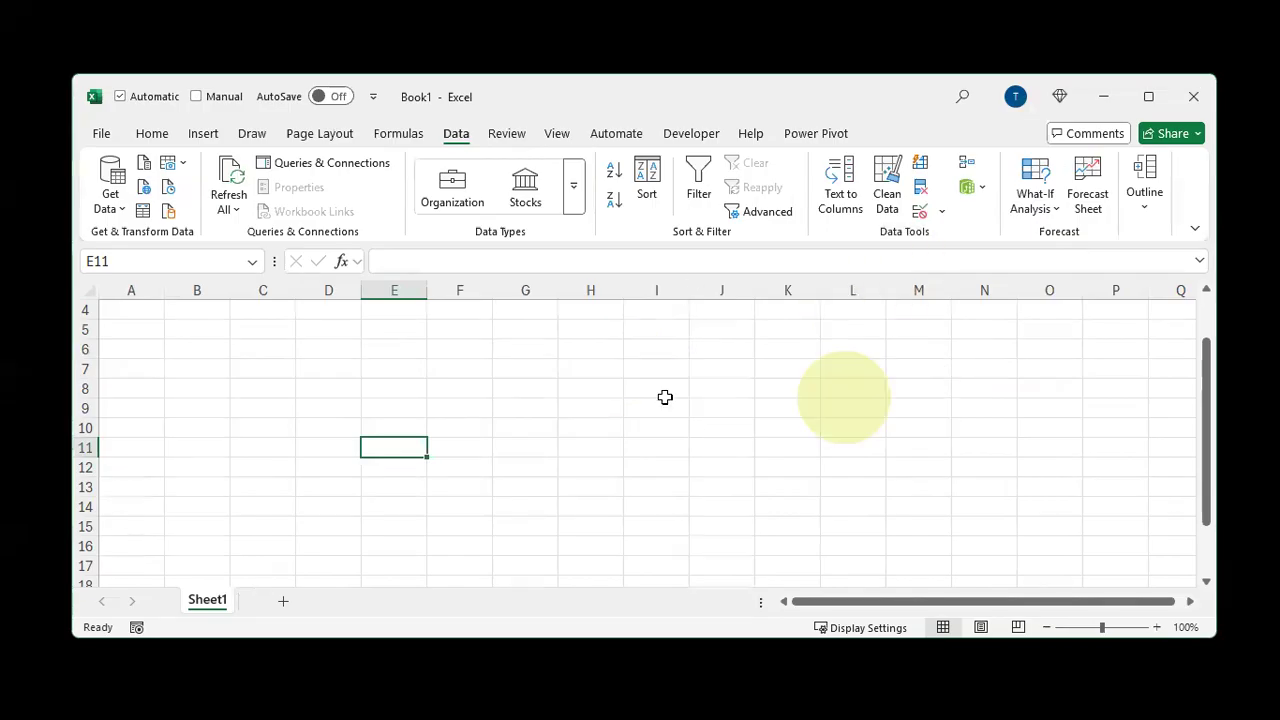
pyautogui.click(110, 185)
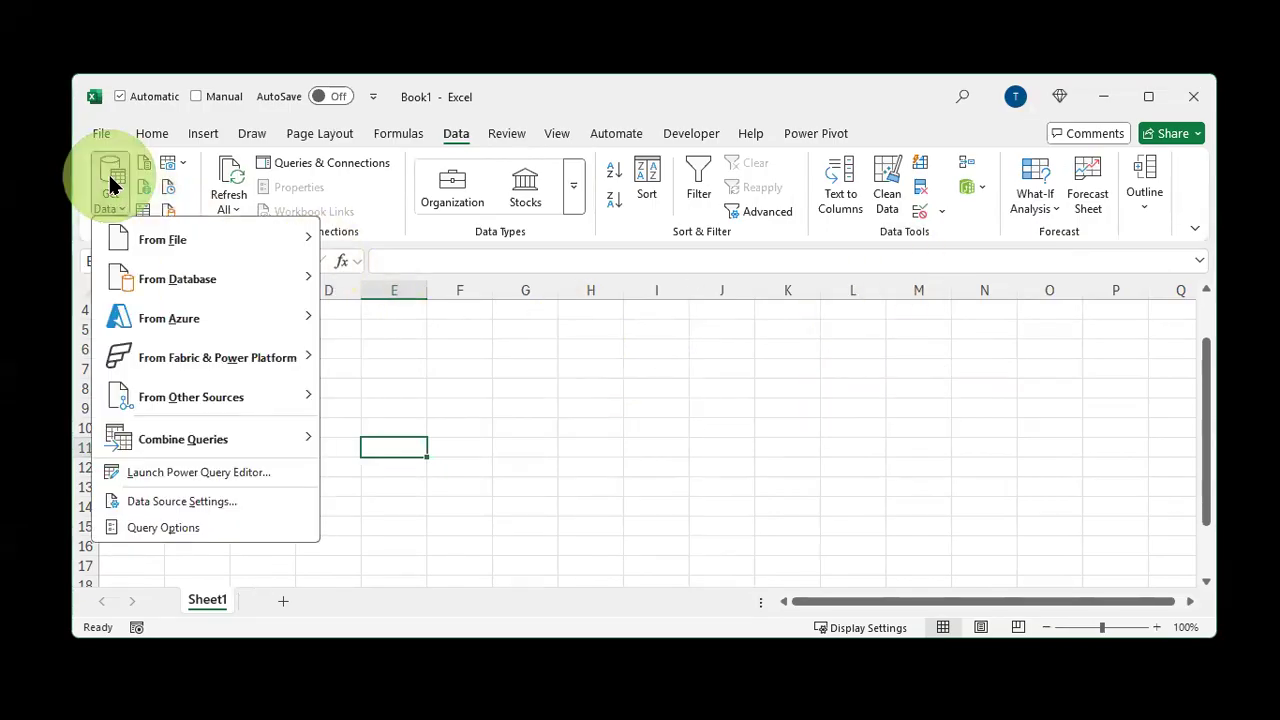
pyautogui.moveTo(136, 240)
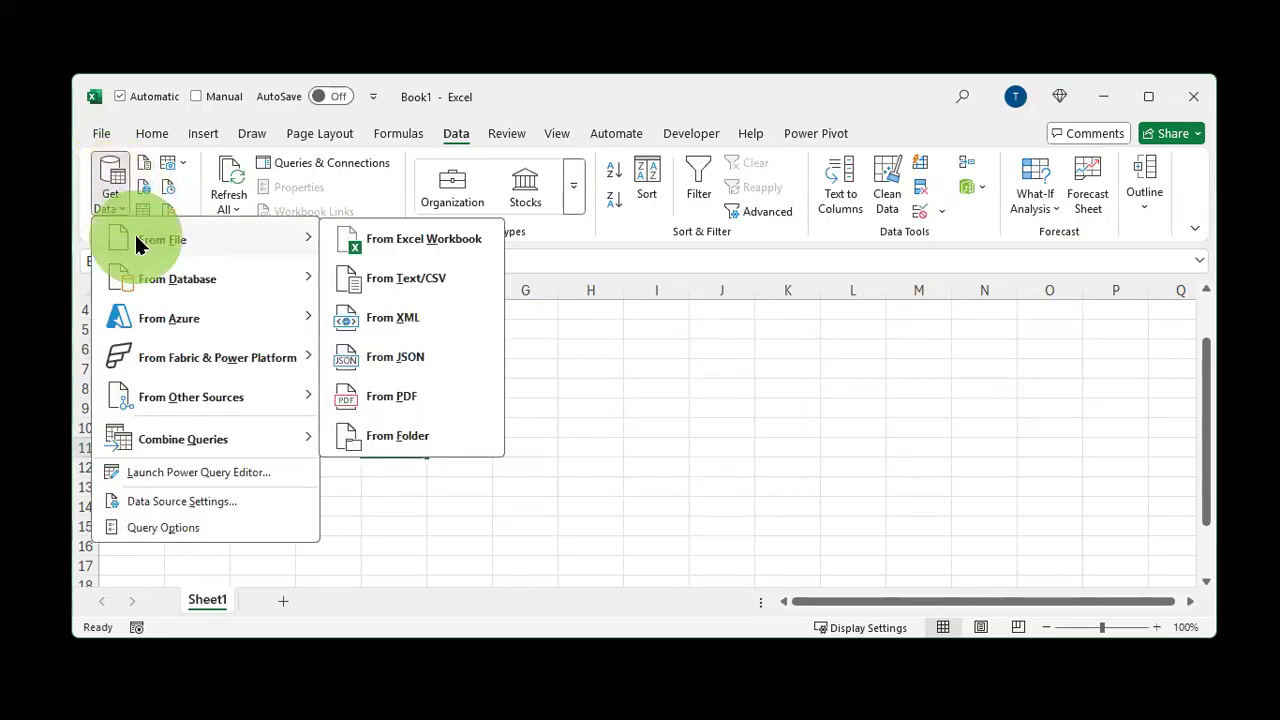
pyautogui.click(455, 435)
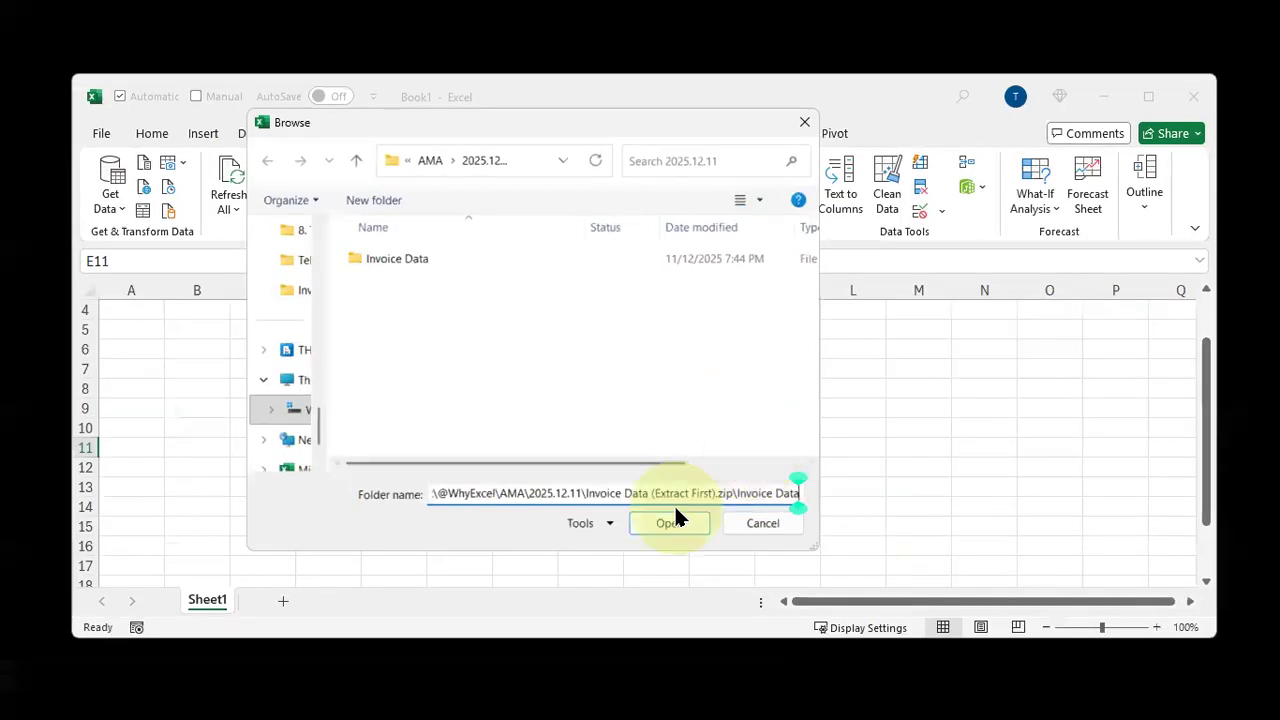
# Try opening the folder path inside the zip archive, then open the extracted Invoice Data folder in 2025.12.11 instead
pyautogui.click(672, 513)
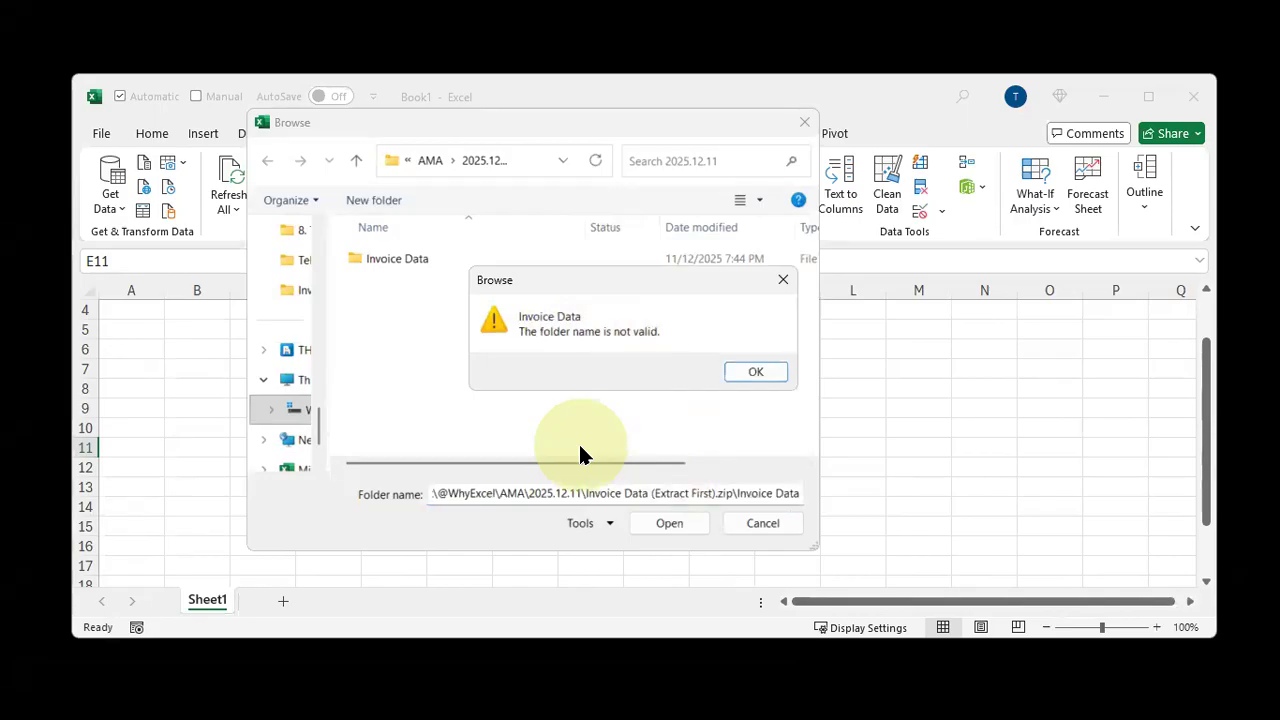
pyautogui.press('Return')
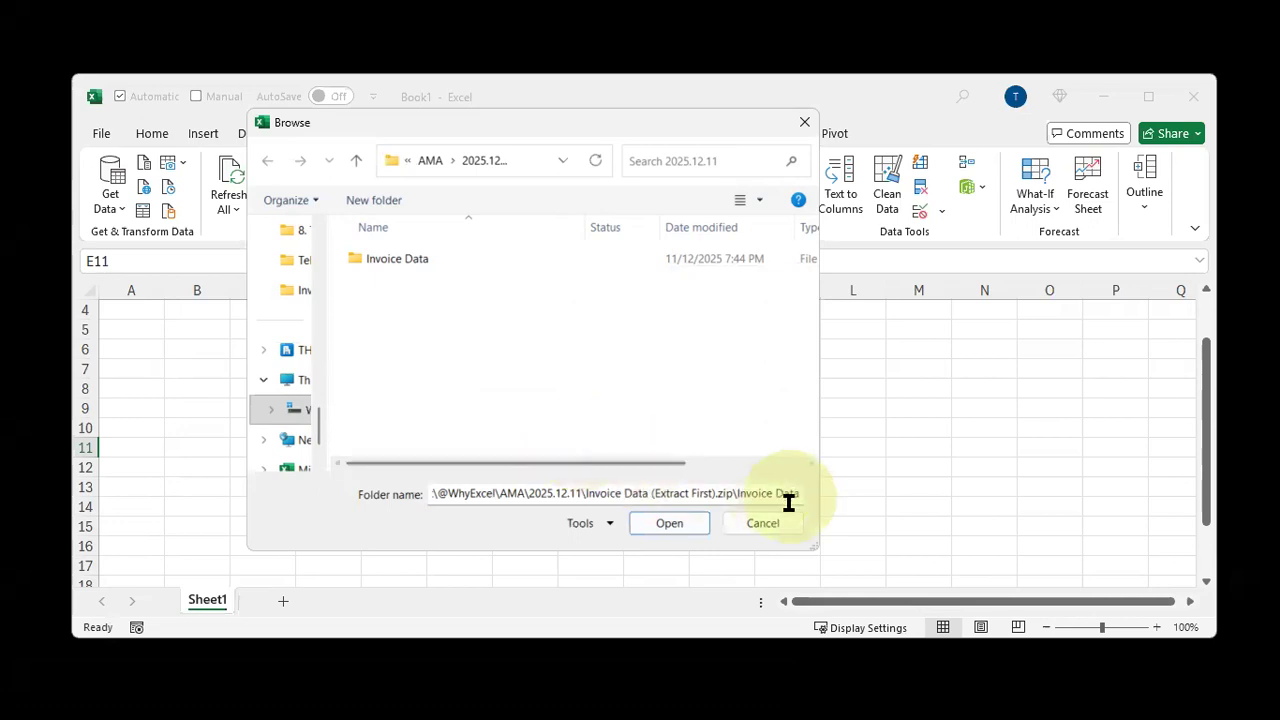
pyautogui.doubleClick(426, 258)
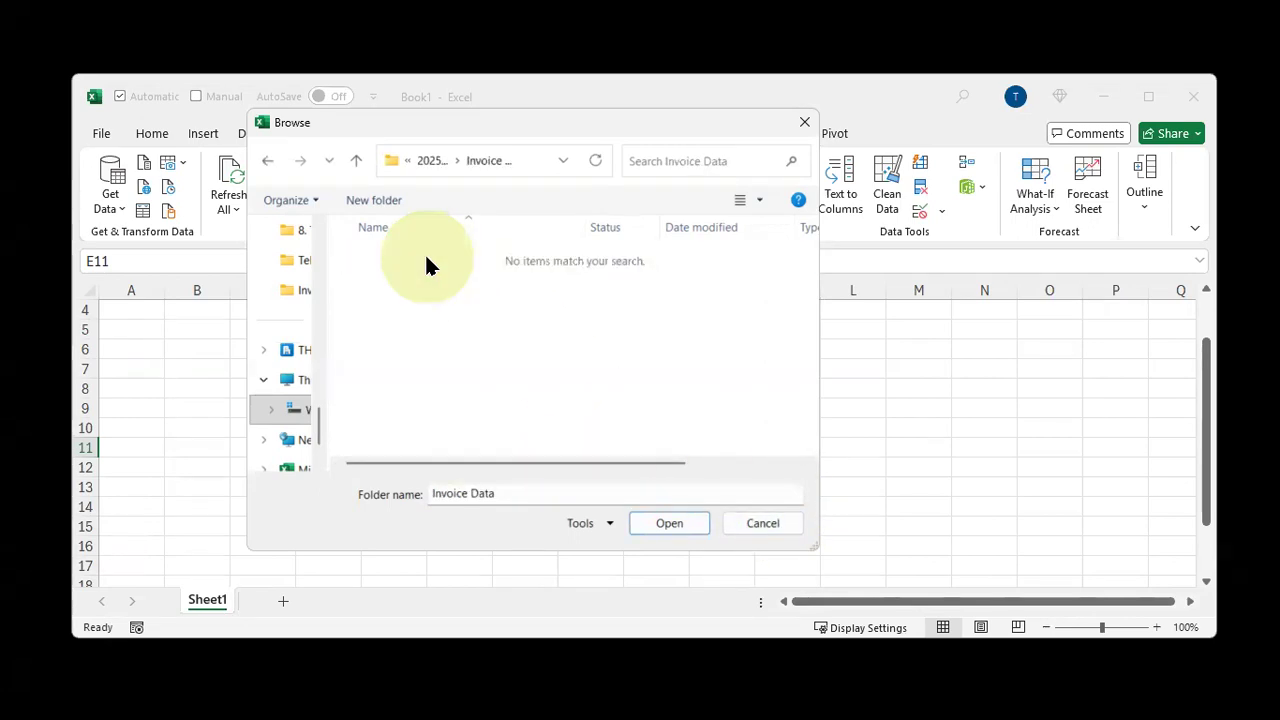
pyautogui.click(660, 522)
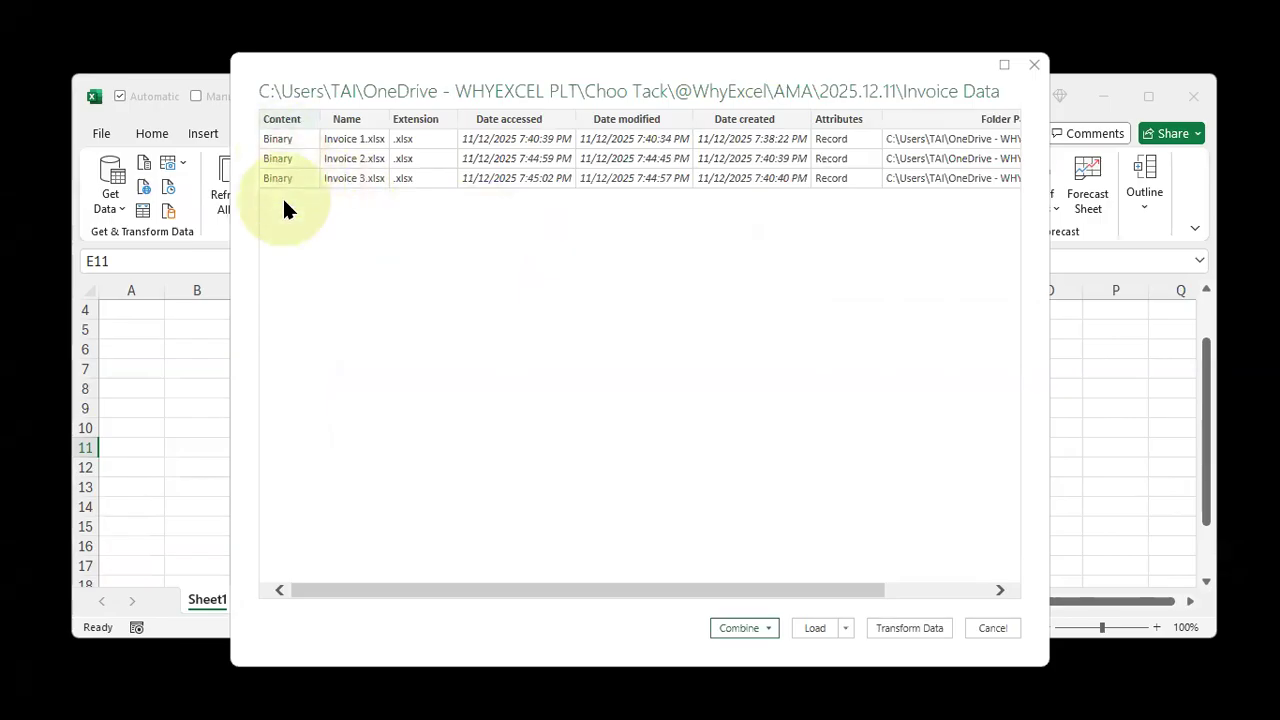
pyautogui.hotkey('ctrl', '2')
pyautogui.write('transformation = correction')
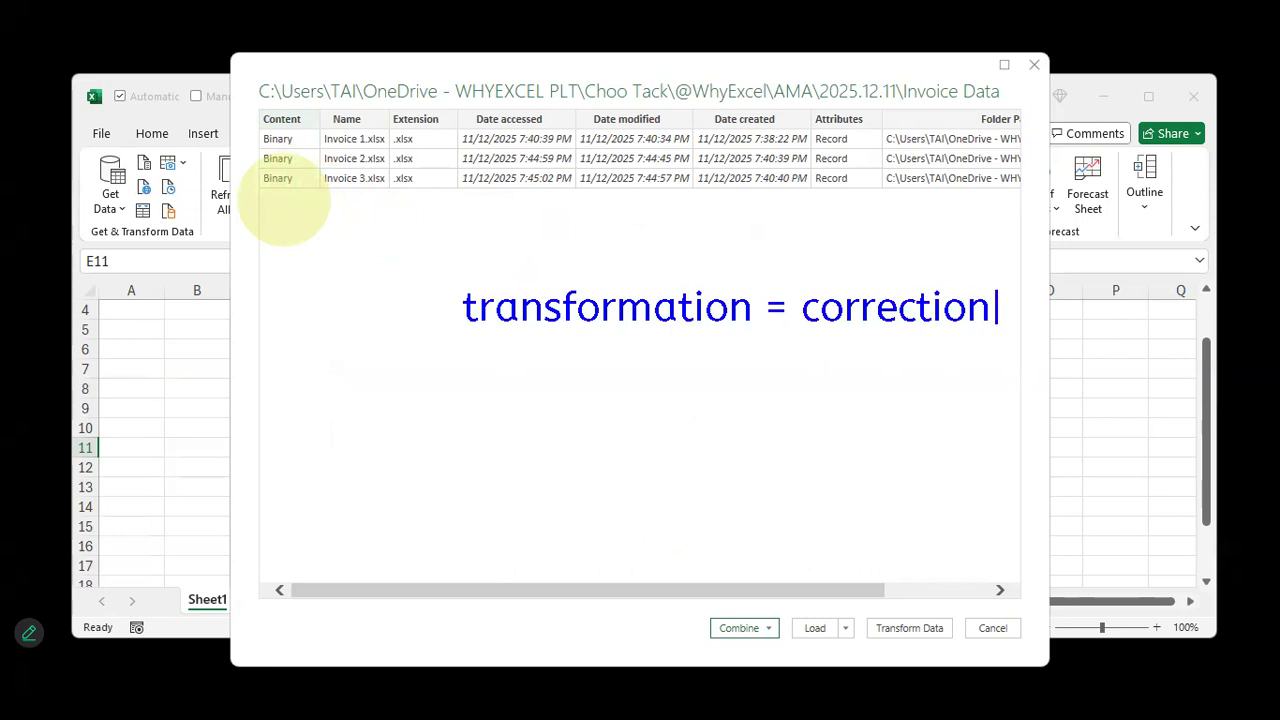
pyautogui.press('Escape')
pyautogui.moveTo(456, 318); pyautogui.dragTo(404, 345)
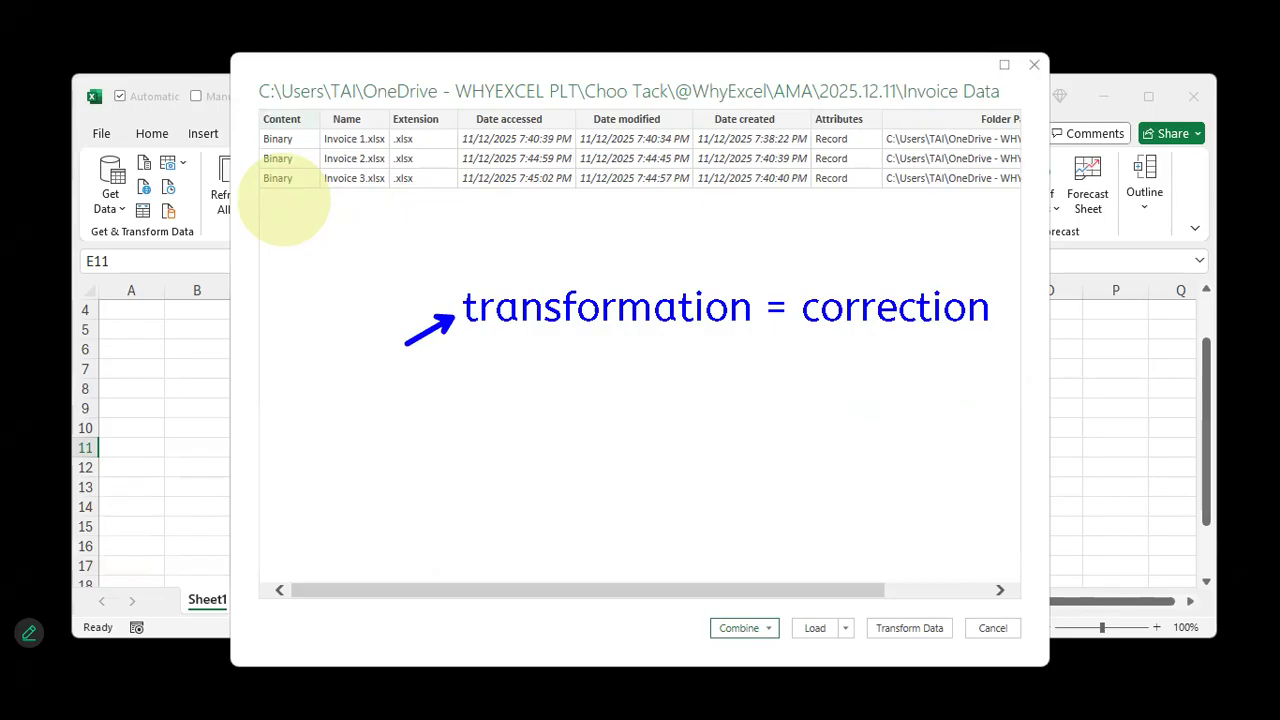
pyautogui.press('Escape')
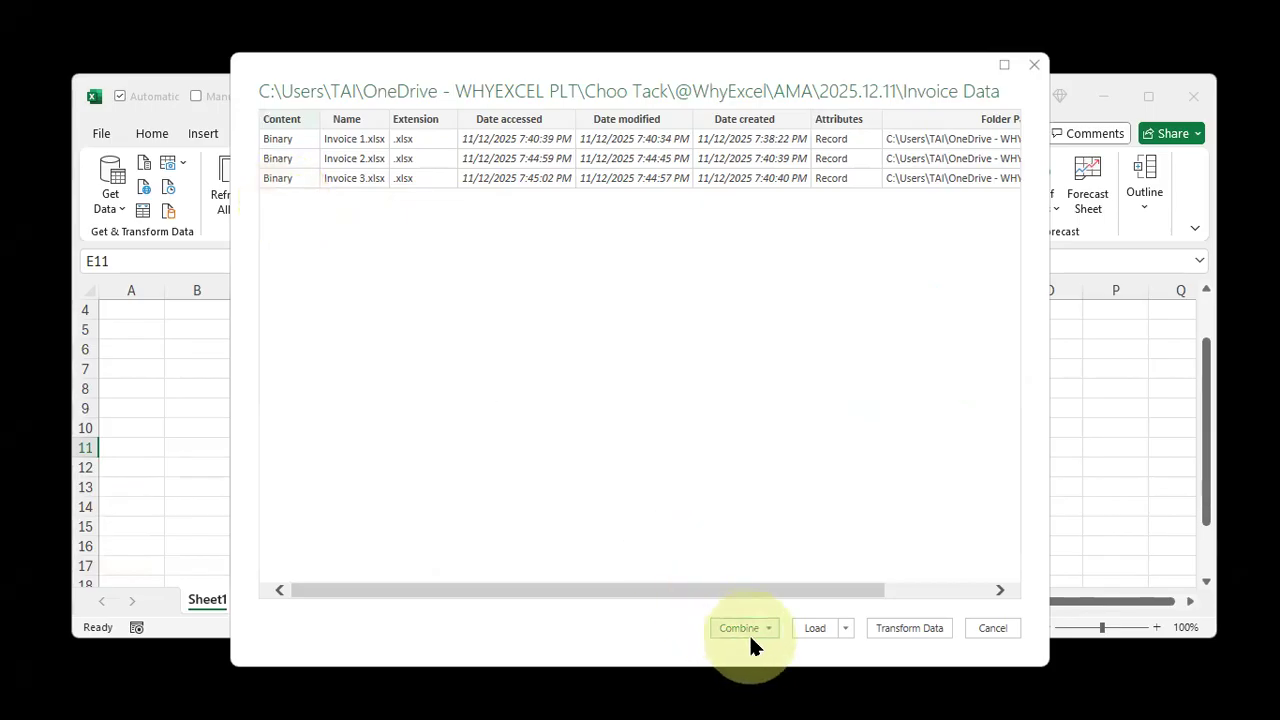
# Choose Combine & Transform Data for the files in the Invoice Data folder
pyautogui.press('ctrl')
pyautogui.press('ctrl')
pyautogui.click(751, 632)
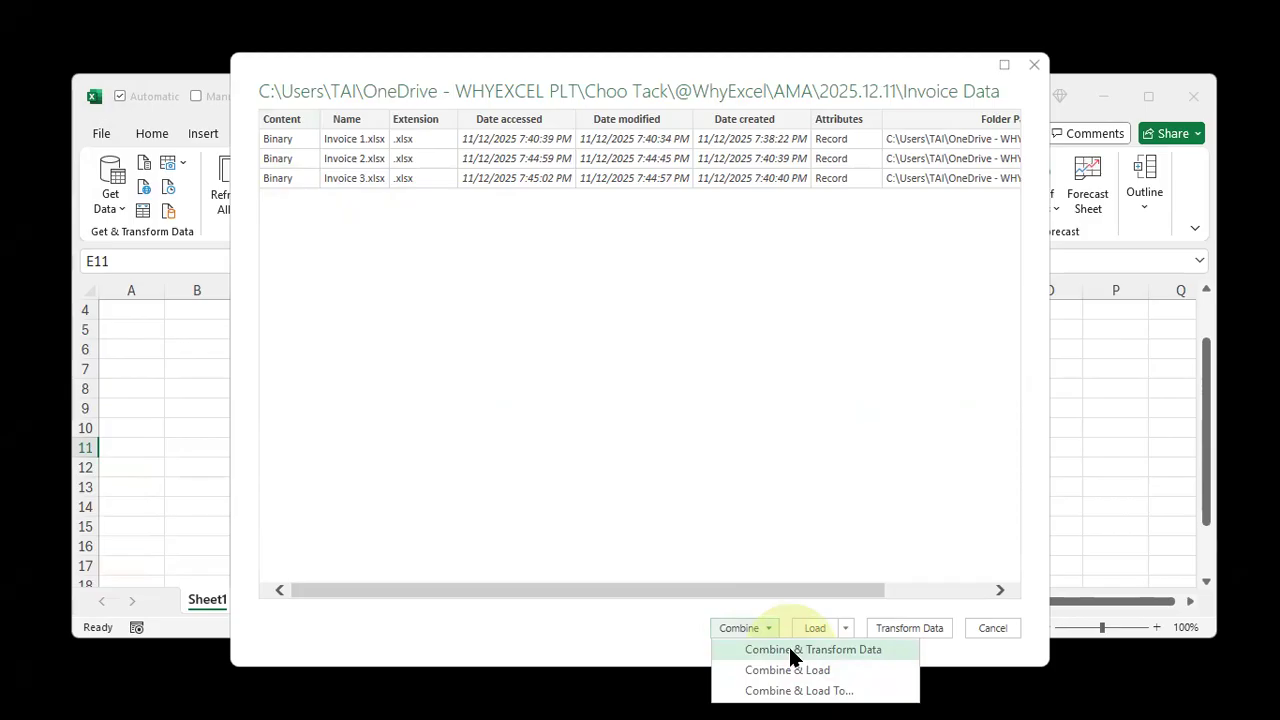
pyautogui.click(791, 656)
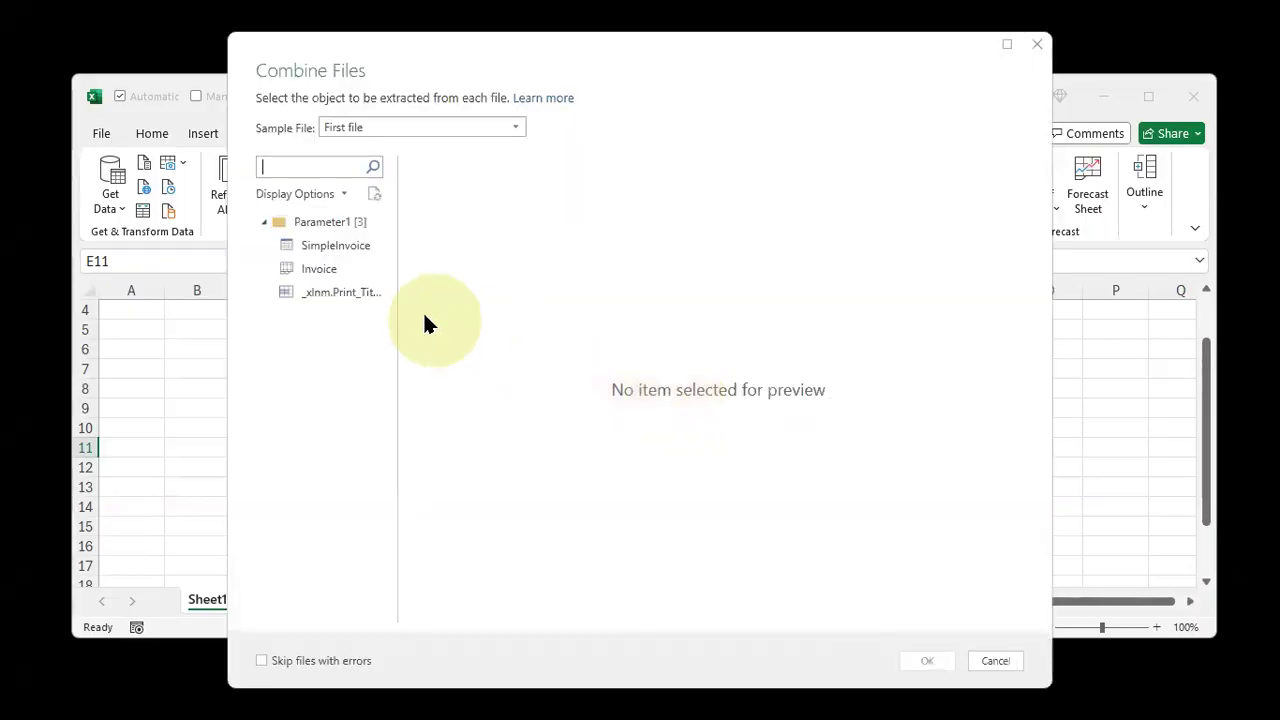
# Select the Invoice sheet as the object to extract from each file
pyautogui.click(310, 279)
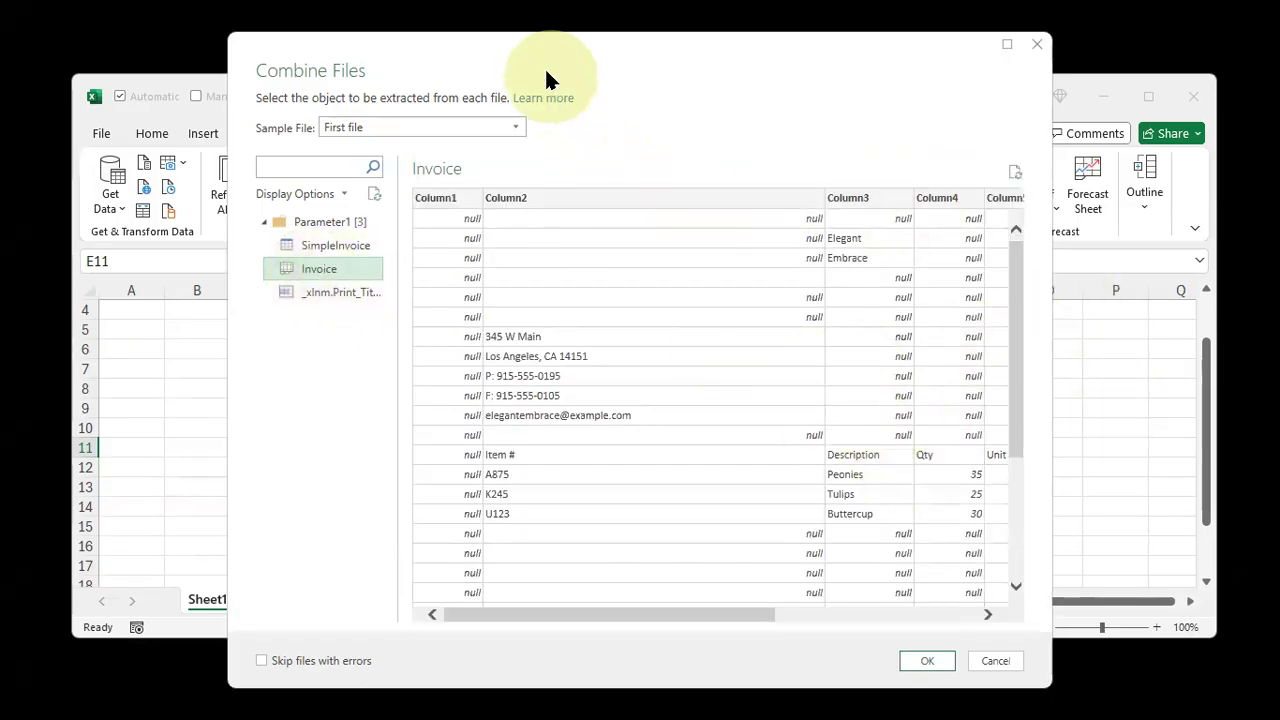
pyautogui.moveTo(540, 51); pyautogui.dragTo(676, 118)
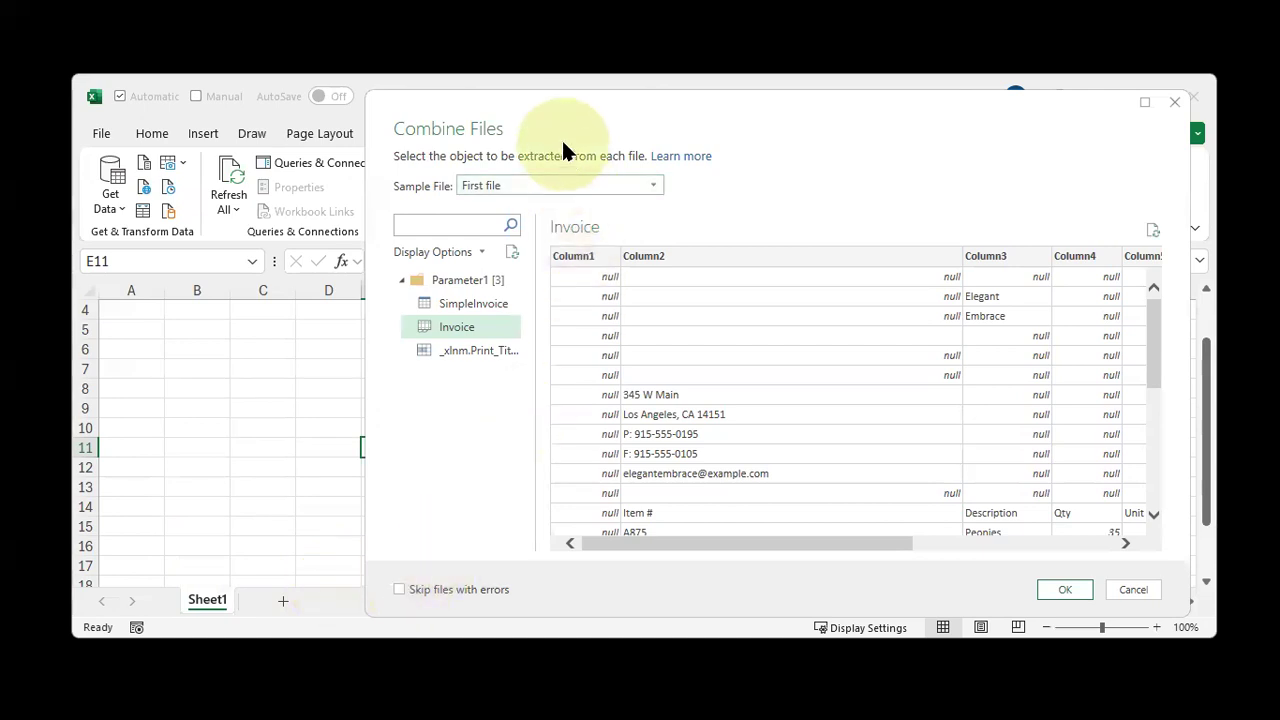
pyautogui.moveTo(557, 122); pyautogui.dragTo(611, 119)
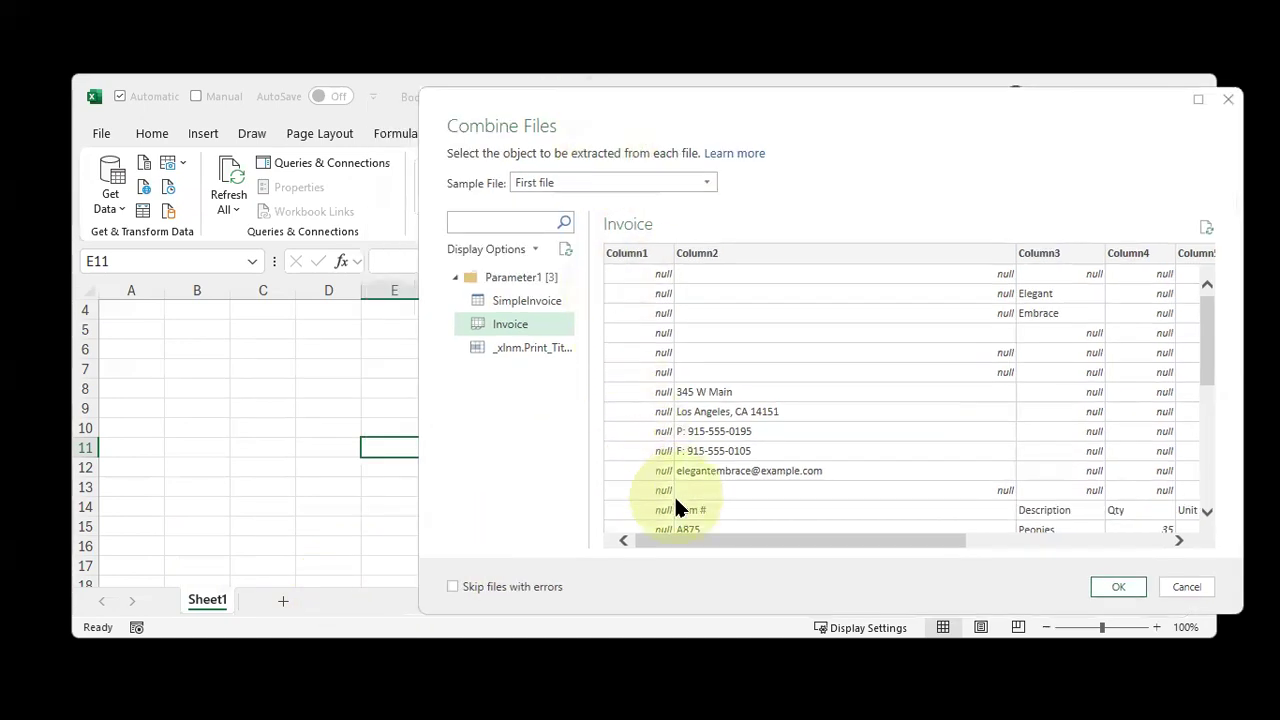
pyautogui.hotkey('ctrl', '2')
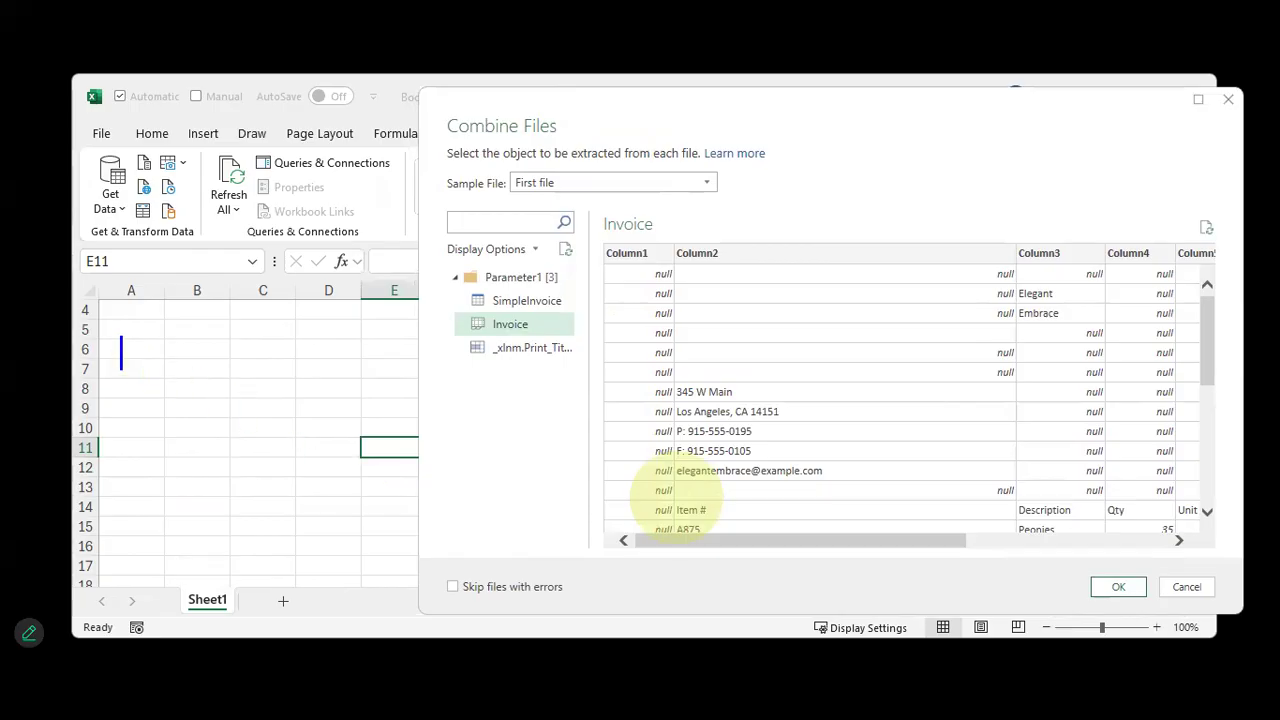
pyautogui.write('invoice')
pyautogui.press('Return')
pyautogui.write('has different')
pyautogui.press('Return')
pyautogui.write('worksheet name')
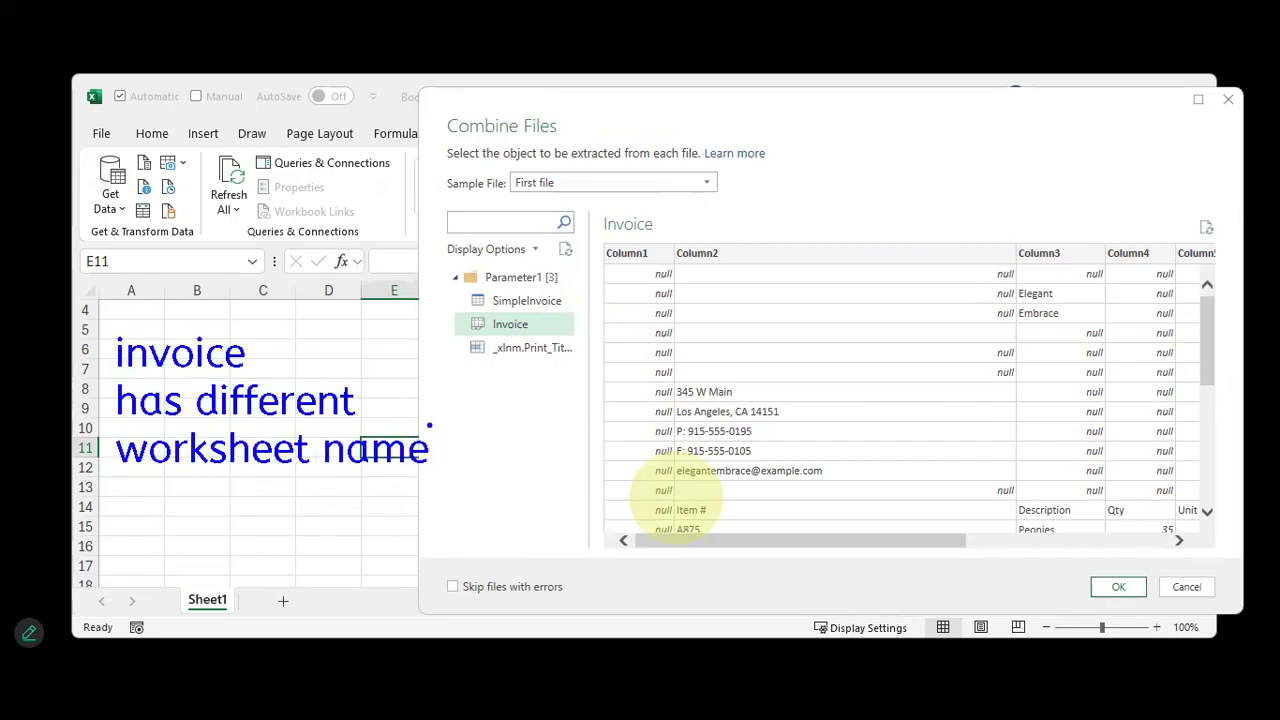
pyautogui.moveTo(428, 298)
pyautogui.mouseDown()
pyautogui.moveTo(478, 328)
pyautogui.moveTo(556, 340)
pyautogui.mouseUp()
pyautogui.moveTo(460, 326); pyautogui.dragTo(366, 370)
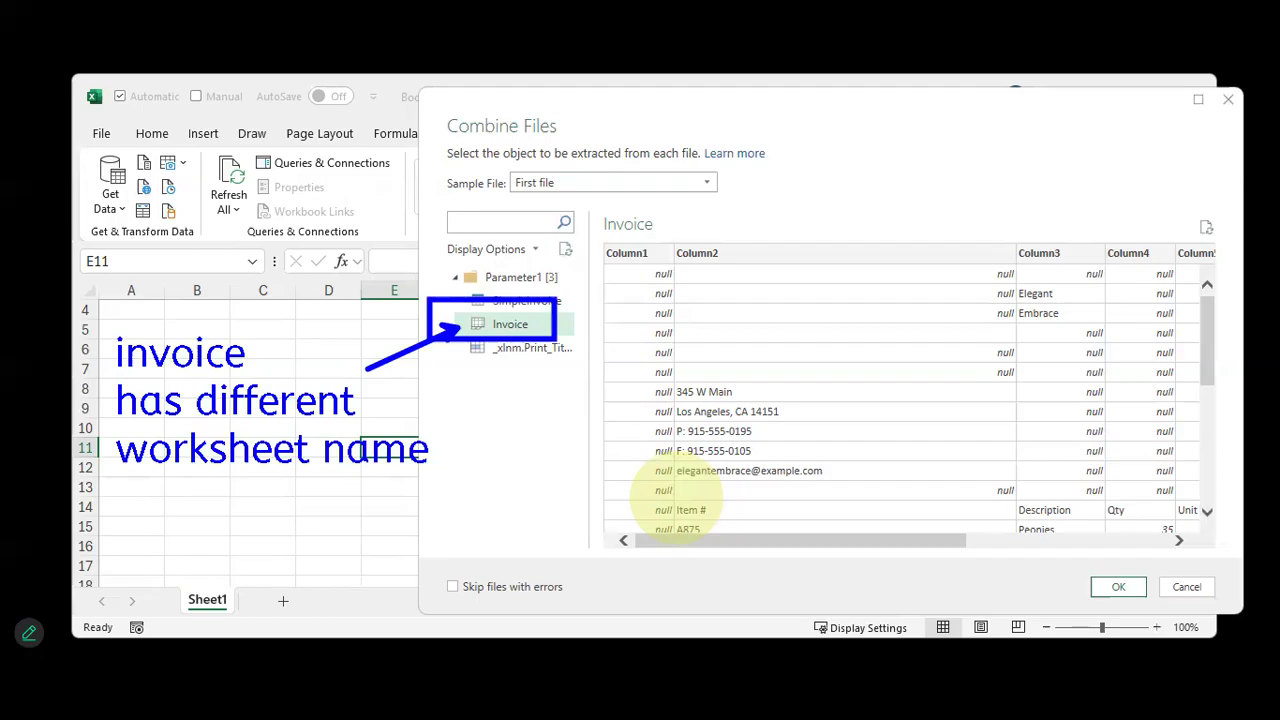
# Confirm the Invoice sheet selection to combine the files in Power Query
pyautogui.click(477, 320)
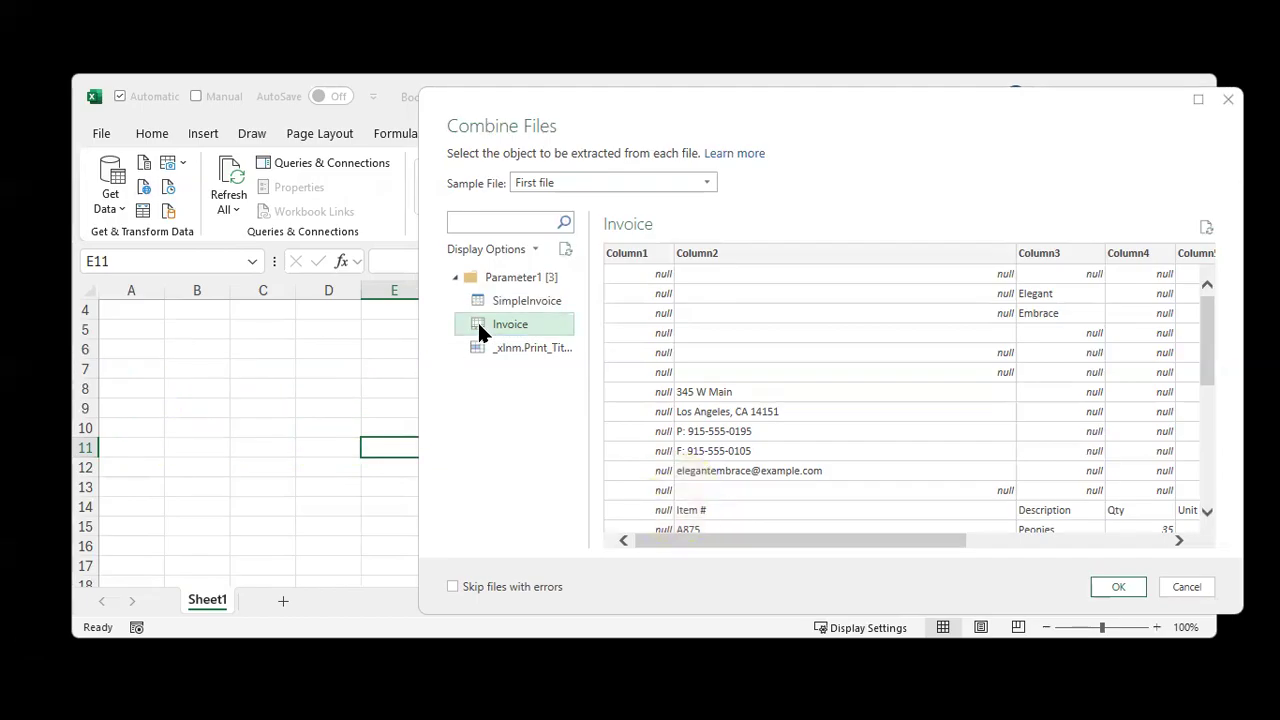
pyautogui.click(1118, 587)
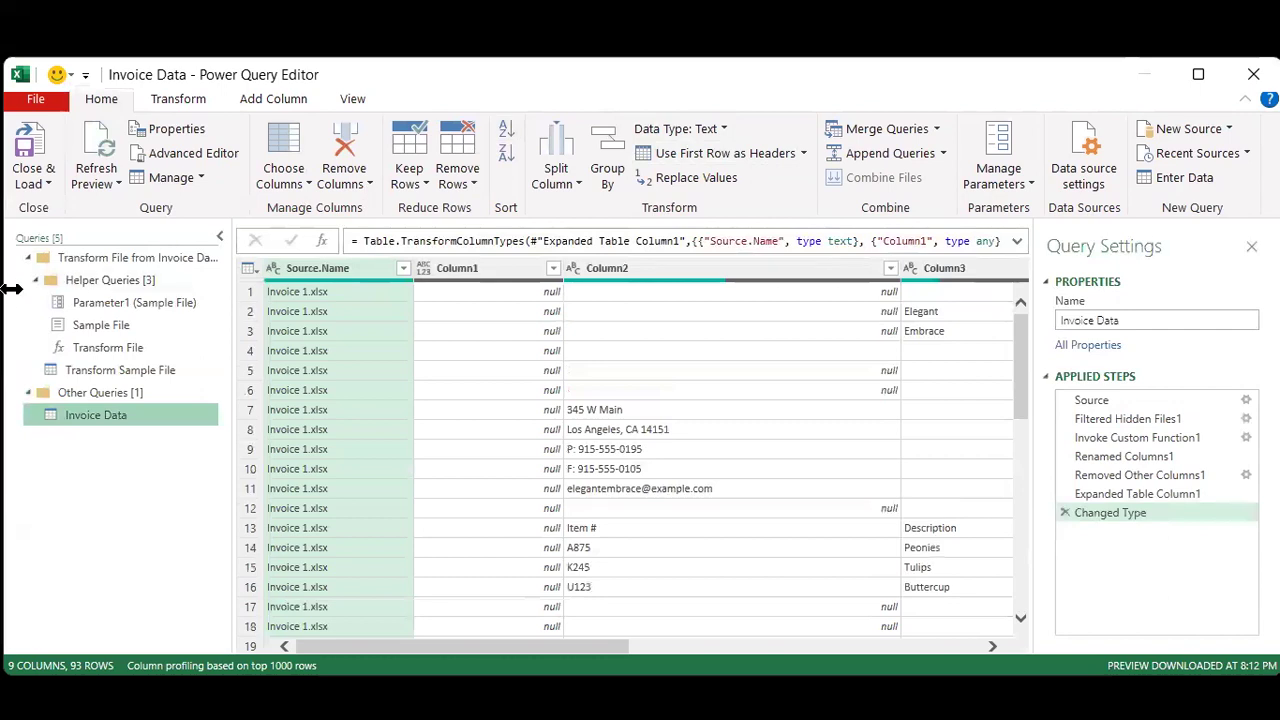
pyautogui.moveTo(10, 289); pyautogui.dragTo(91, 290)
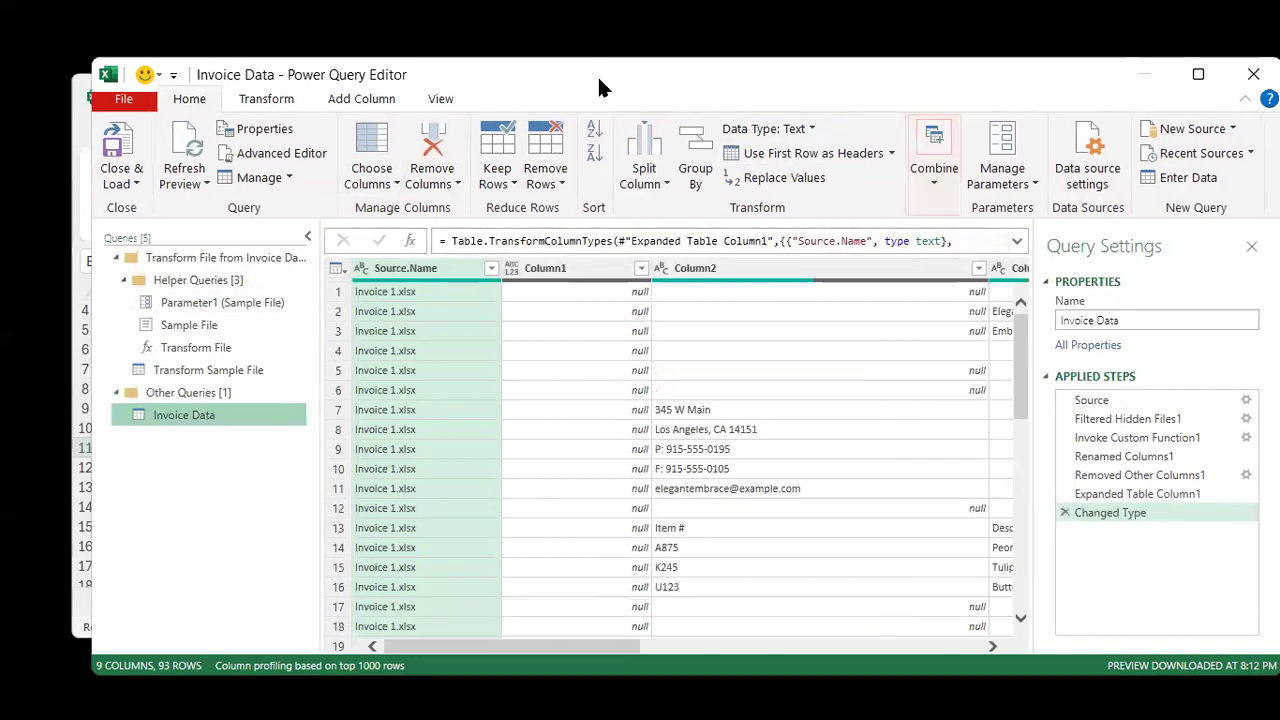
pyautogui.moveTo(590, 87); pyautogui.dragTo(539, 79)
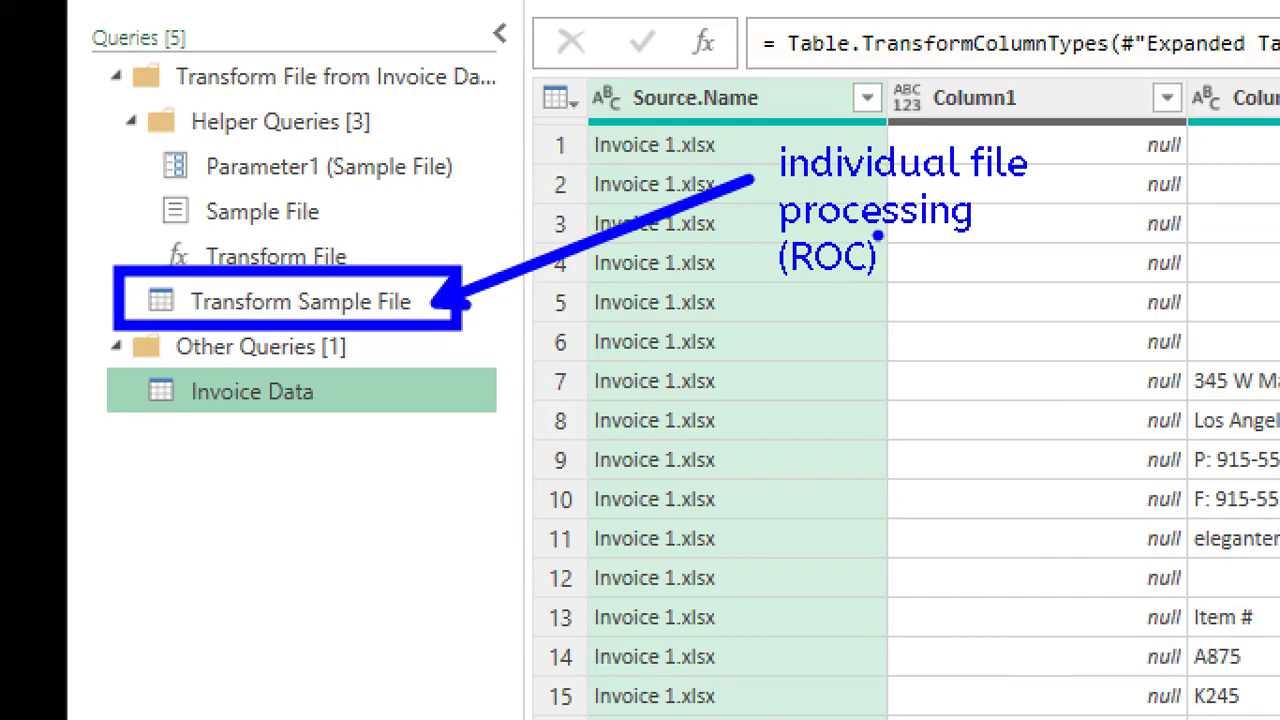
pyautogui.moveTo(122, 362); pyautogui.dragTo(400, 460)
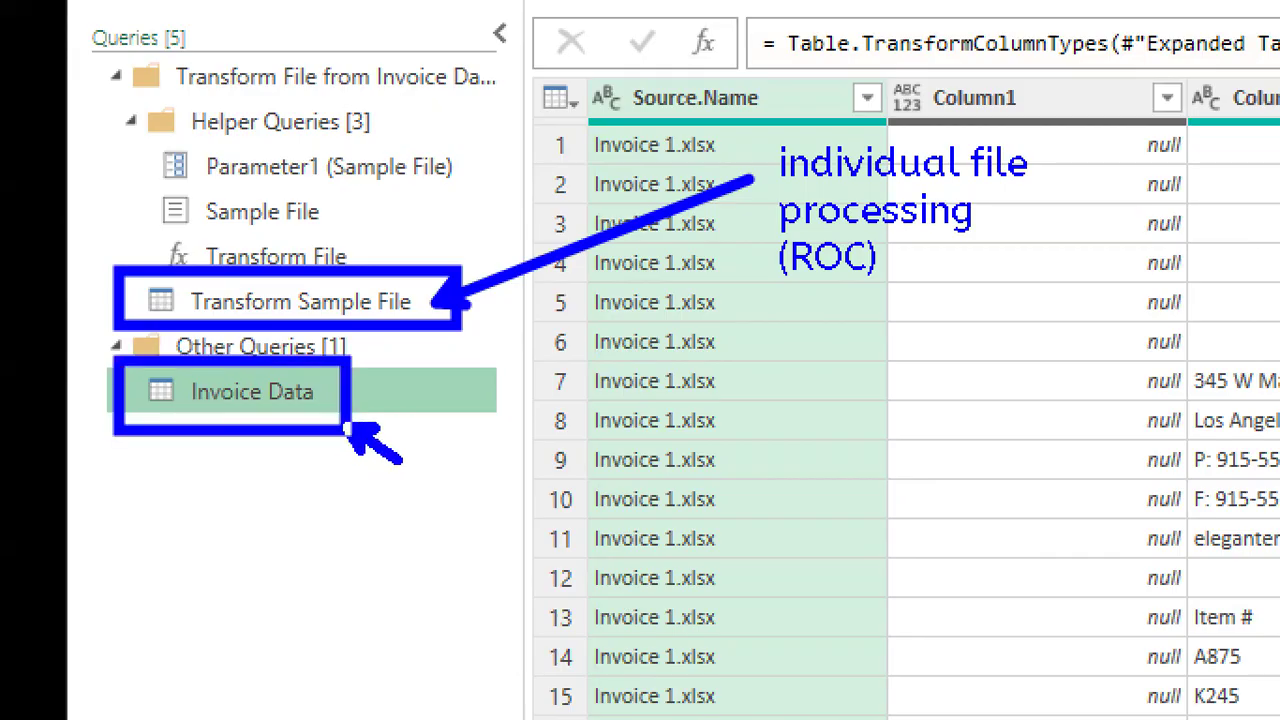
pyautogui.write('taft')
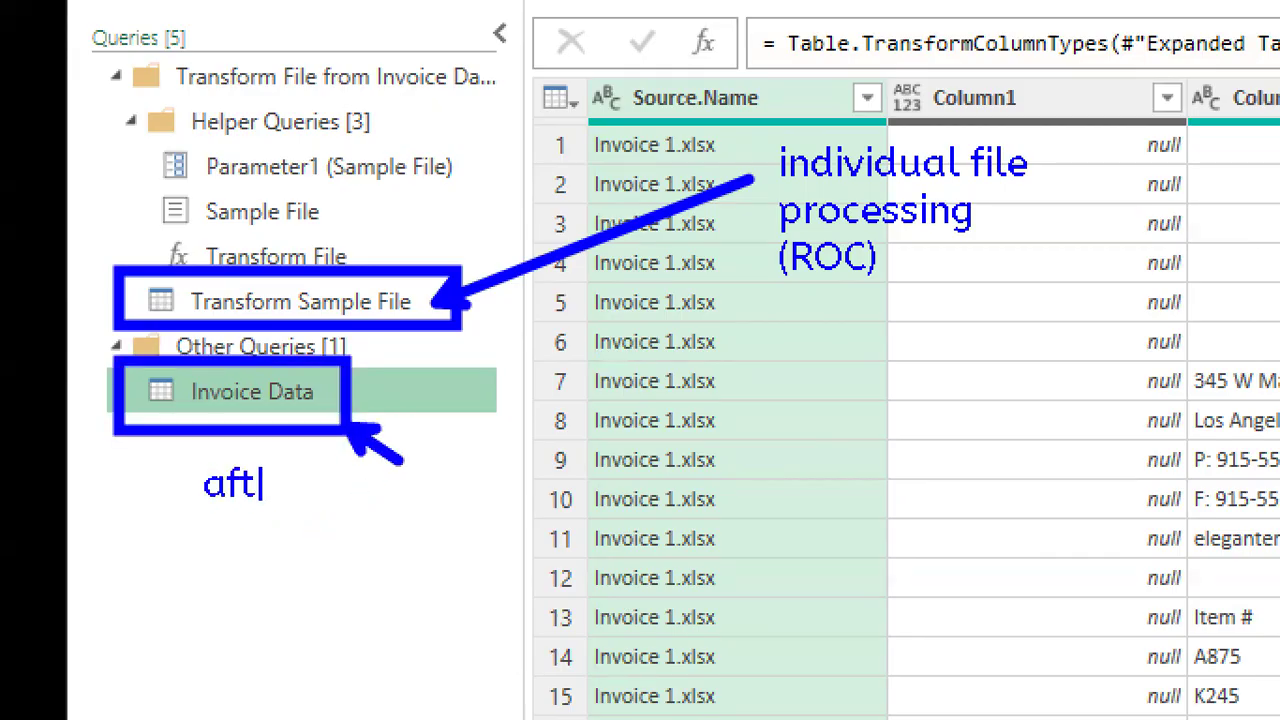
pyautogui.write('er all the files')
pyautogui.press('Return')
pyautogui.write('are combined t')
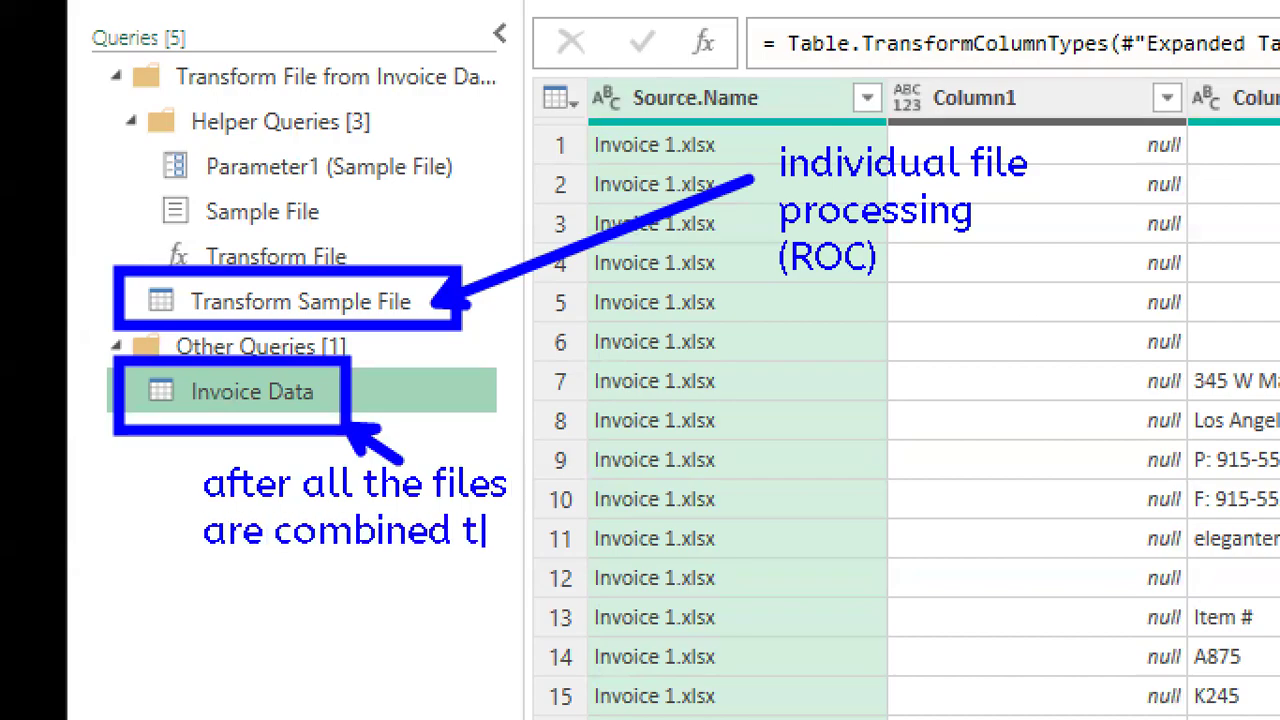
pyautogui.press('BackSpace')
pyautogui.write('as one')
pyautogui.press('Escape')
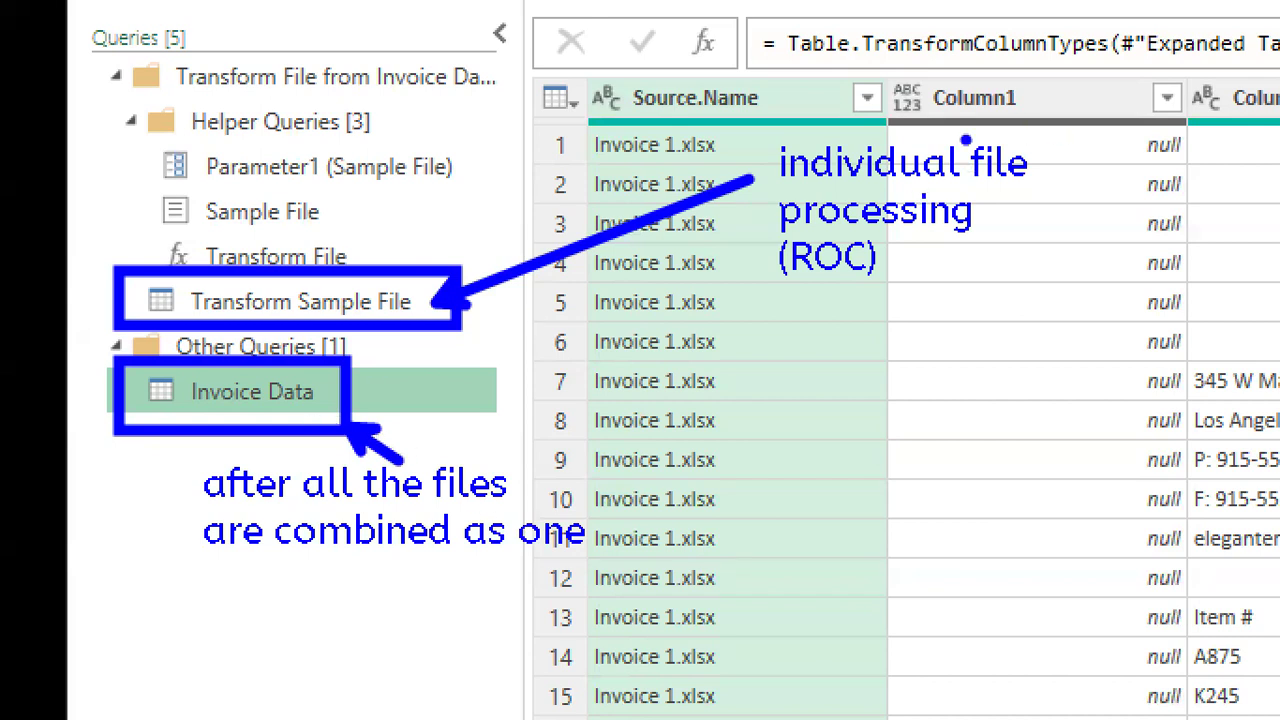
pyautogui.moveTo(516, 557); pyautogui.dragTo(582, 556)
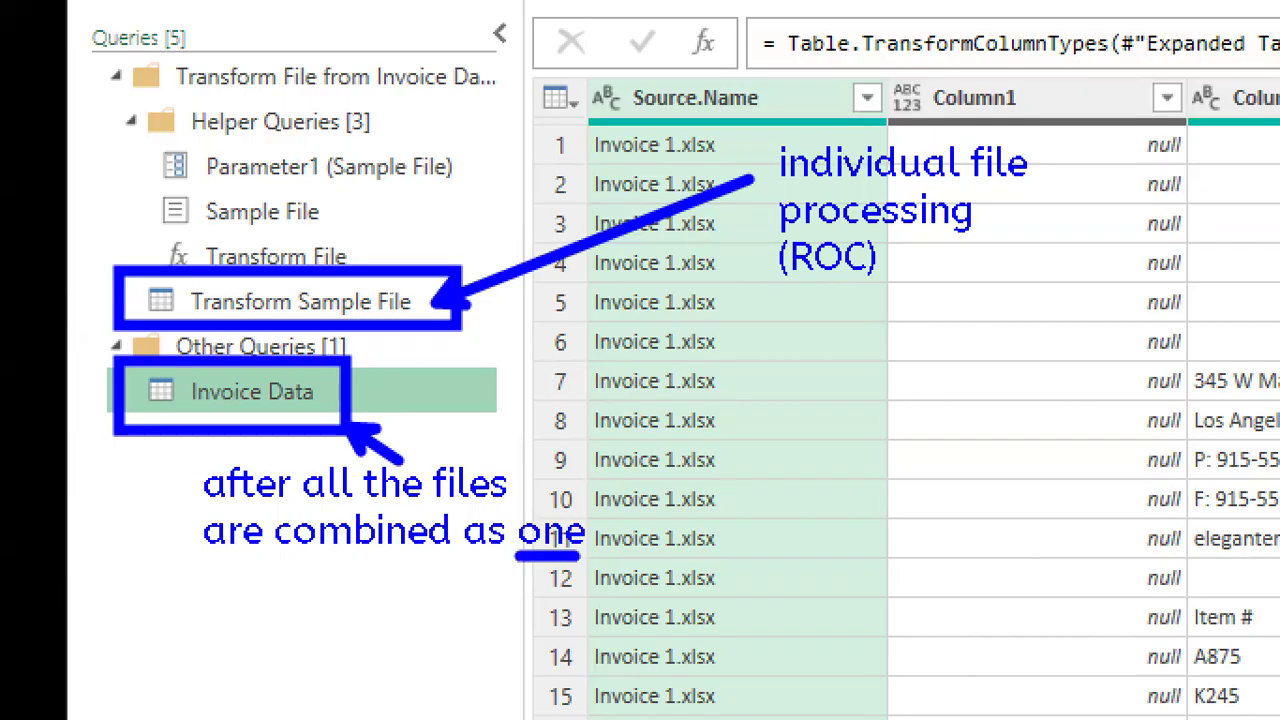
pyautogui.press('e')
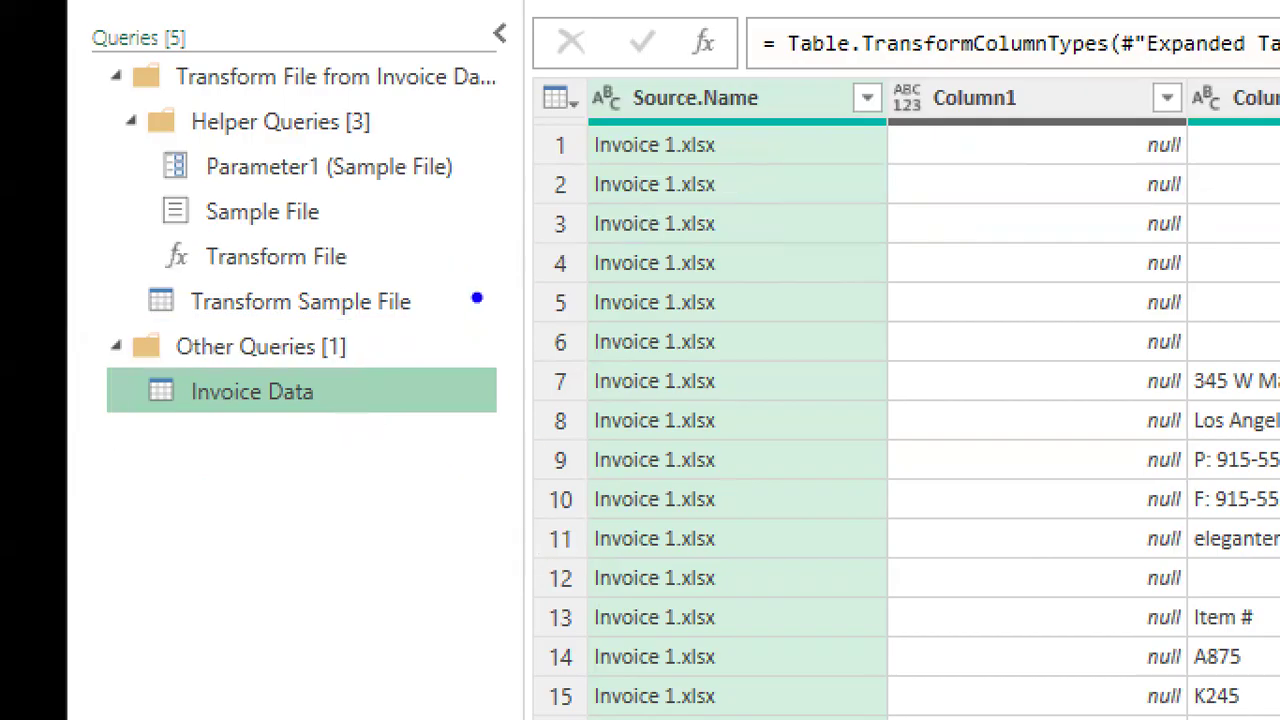
pyautogui.moveTo(466, 258); pyautogui.dragTo(132, 350)
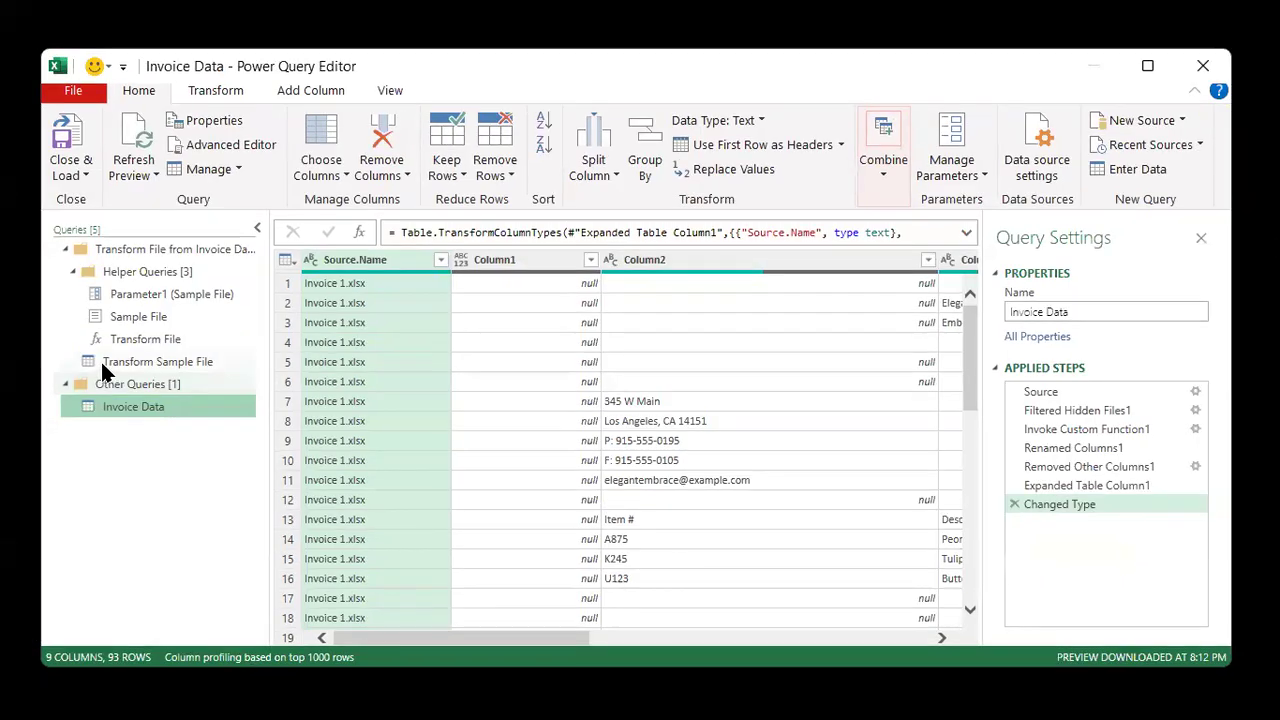
# Open the Transform Sample File query and collapse the Queries pane to view its columns
pyautogui.click(209, 301)
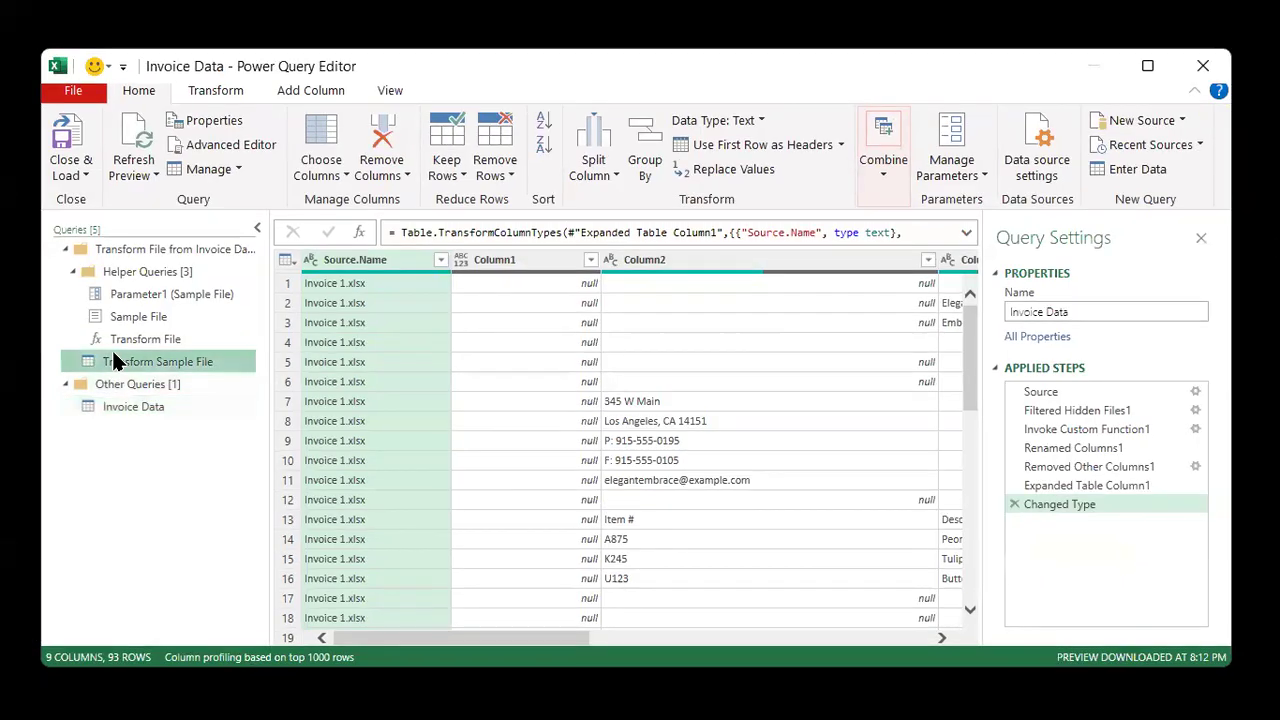
pyautogui.click(113, 358)
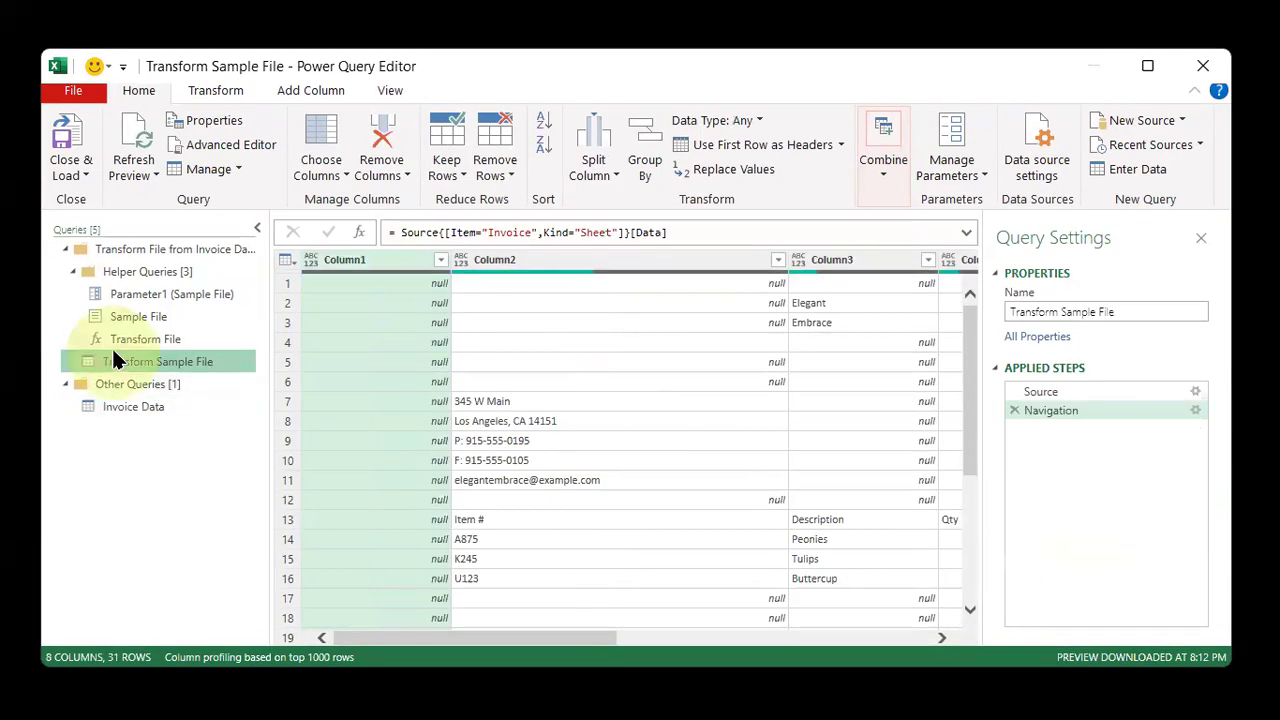
pyautogui.click(257, 231)
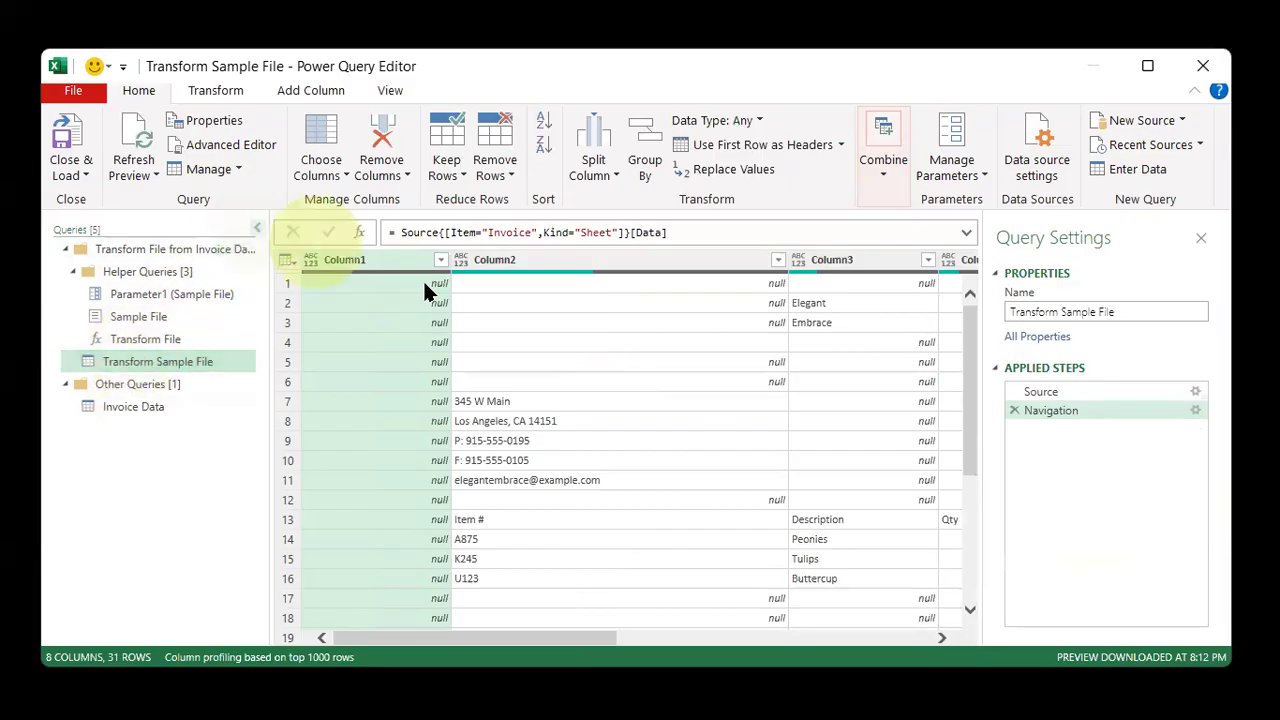
pyautogui.moveTo(480, 640); pyautogui.dragTo(867, 645)
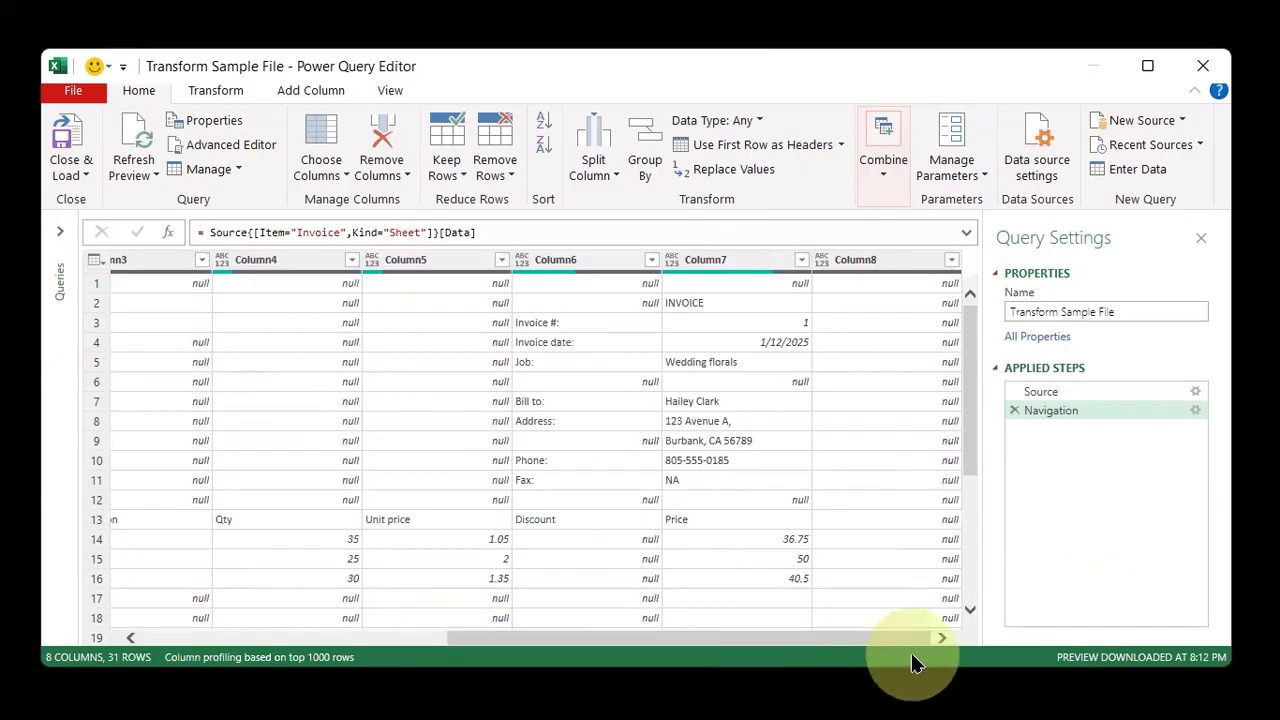
# Examine the invoice header labels in Column6 and their values in Column7
pyautogui.click(765, 404)
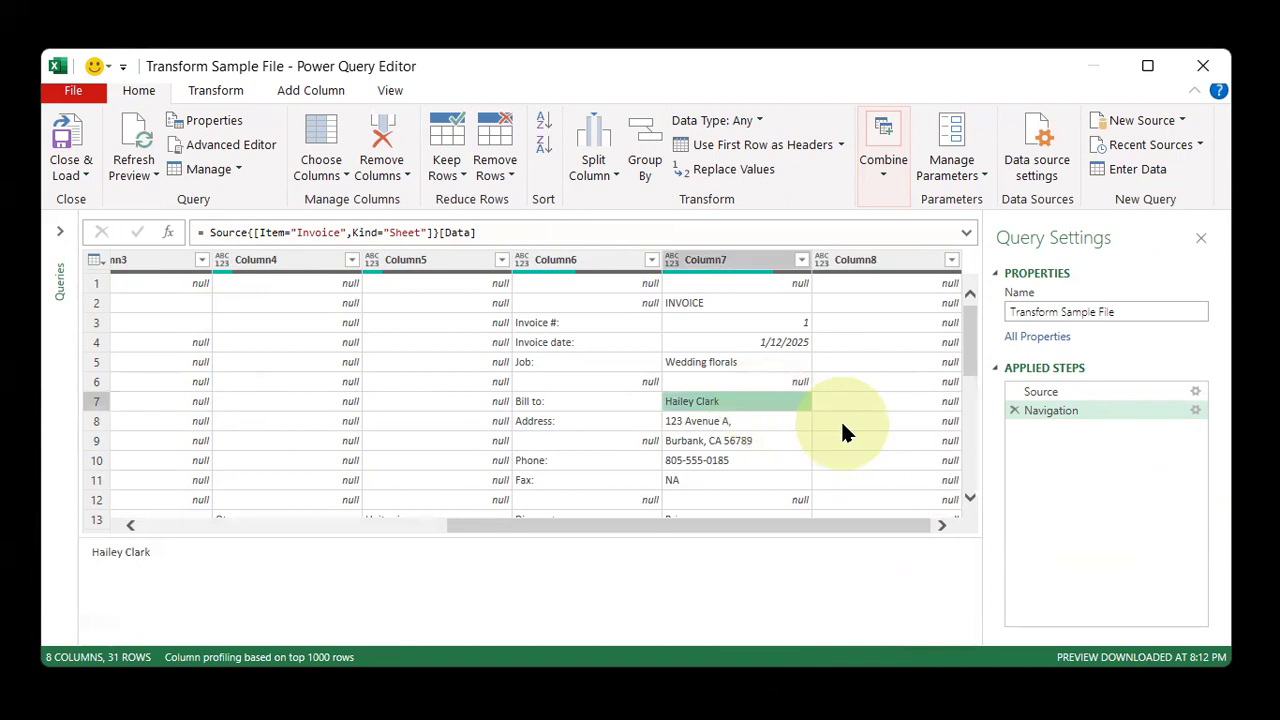
pyautogui.click(737, 325)
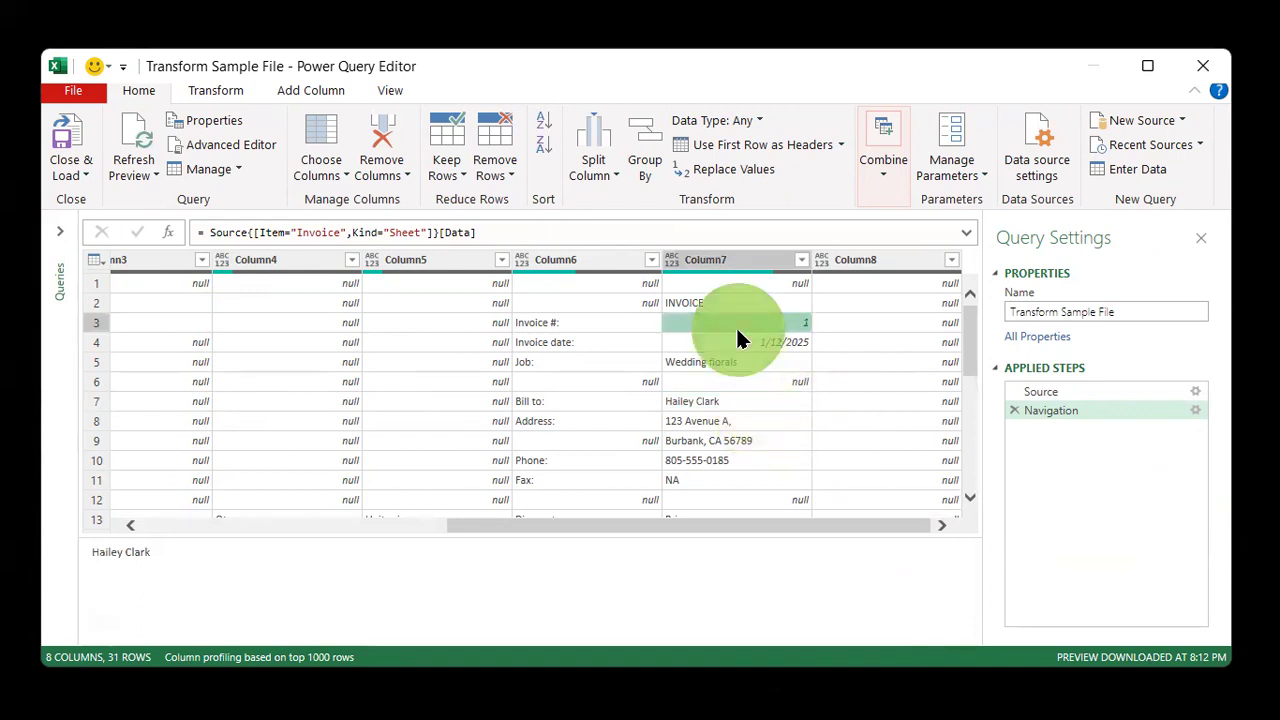
pyautogui.click(611, 329)
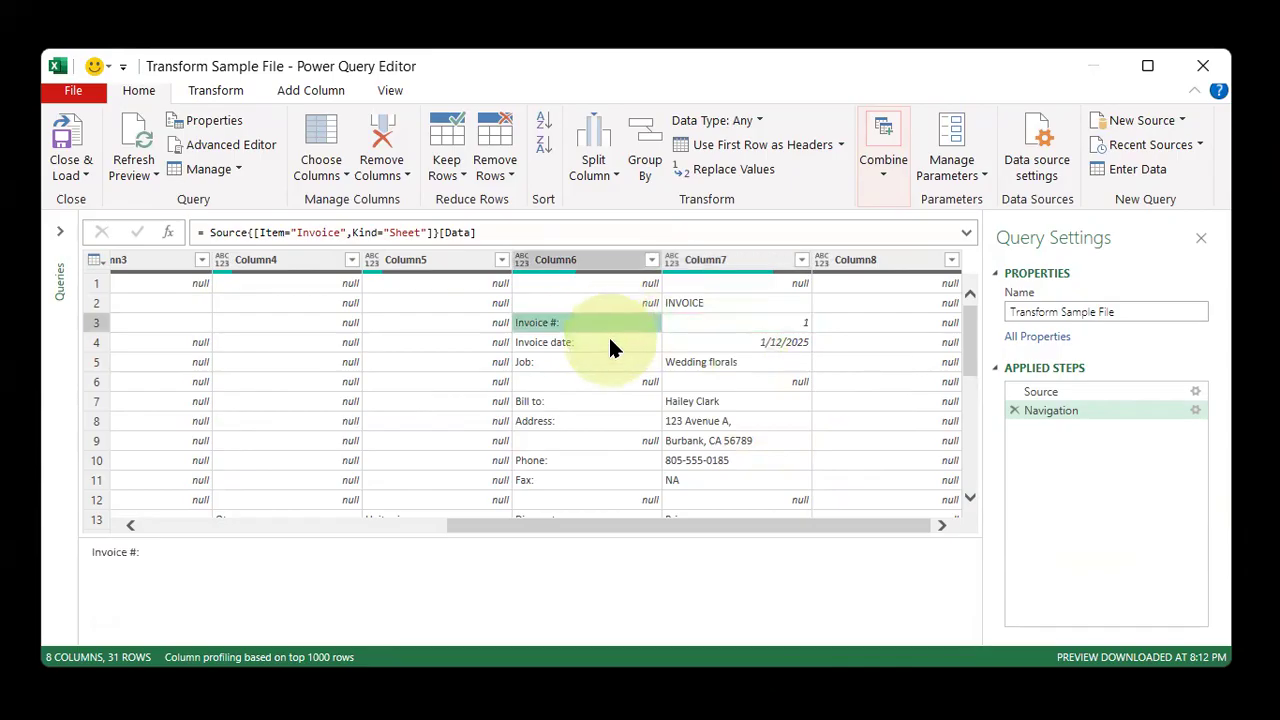
pyautogui.click(611, 343)
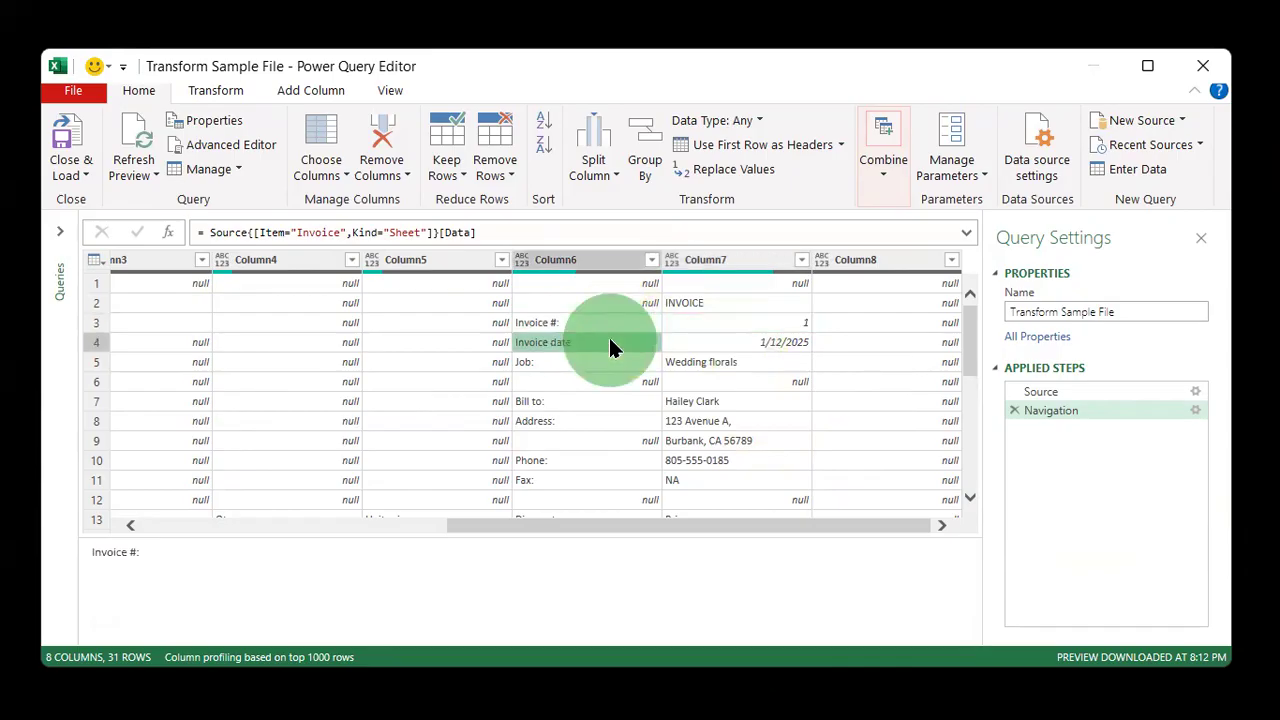
pyautogui.click(592, 402)
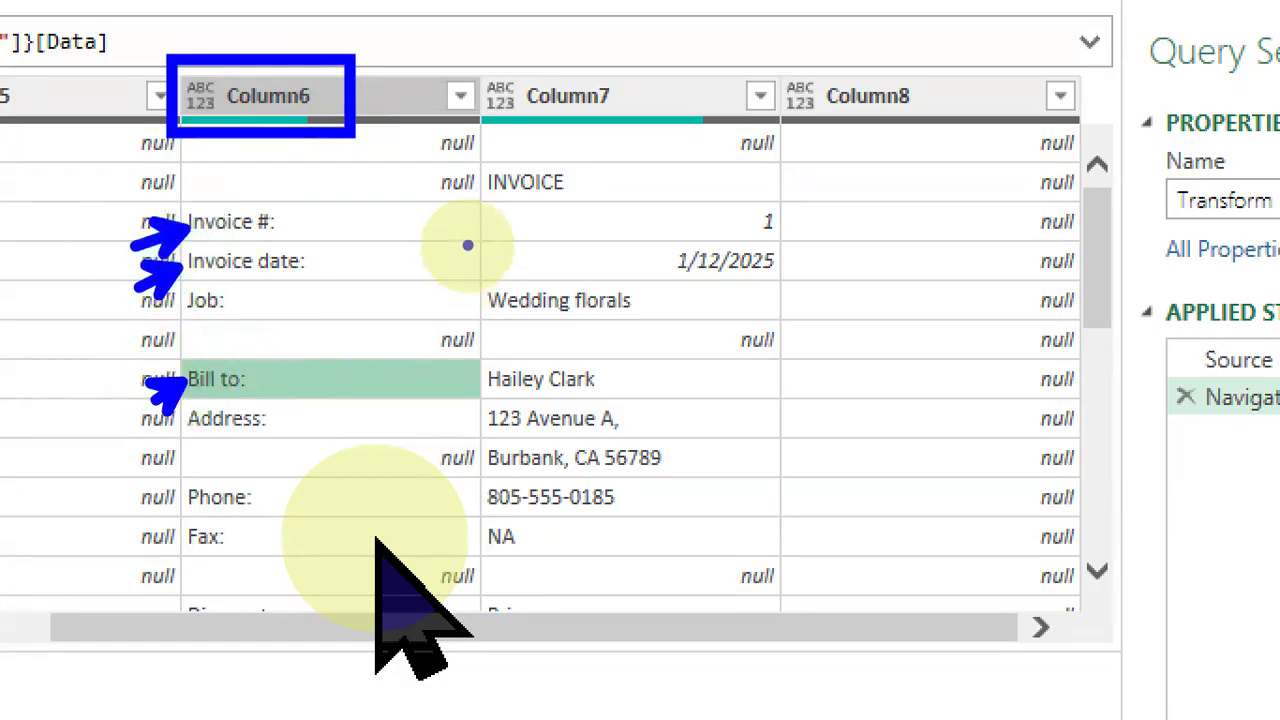
pyautogui.moveTo(474, 203); pyautogui.dragTo(803, 288)
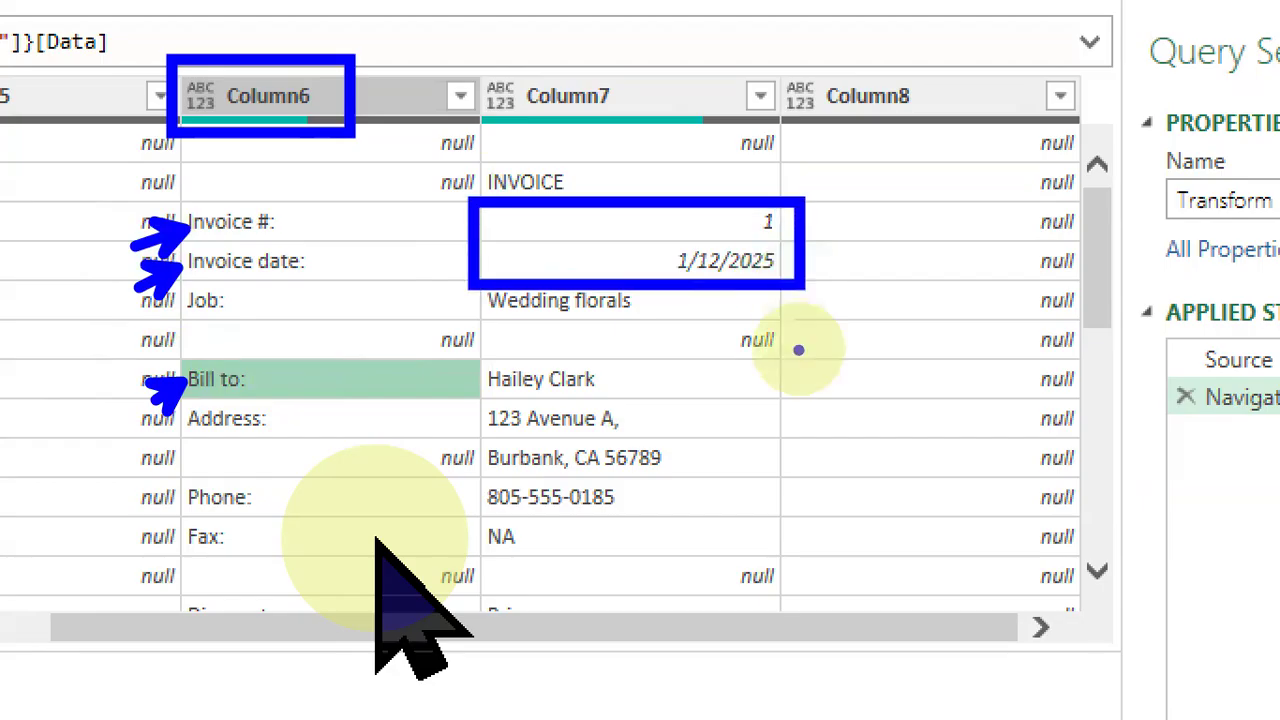
pyautogui.moveTo(790, 351); pyautogui.dragTo(473, 414)
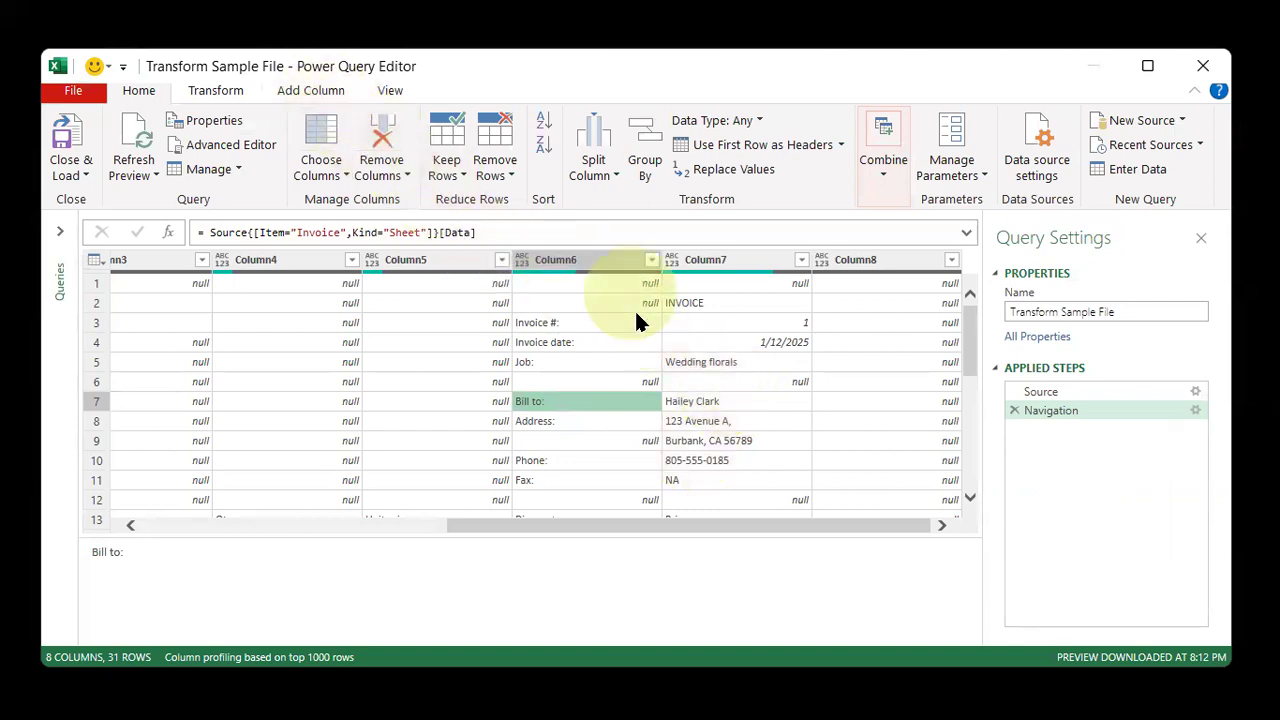
pyautogui.click(563, 325)
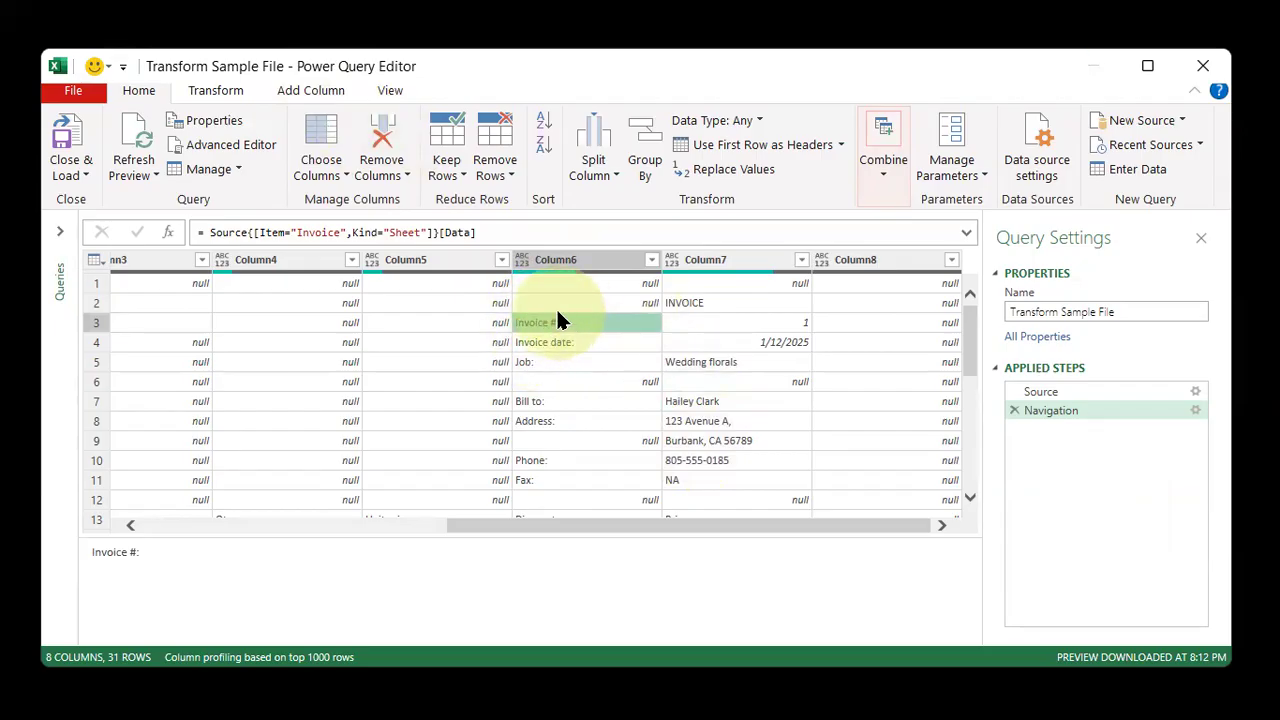
pyautogui.click(312, 95)
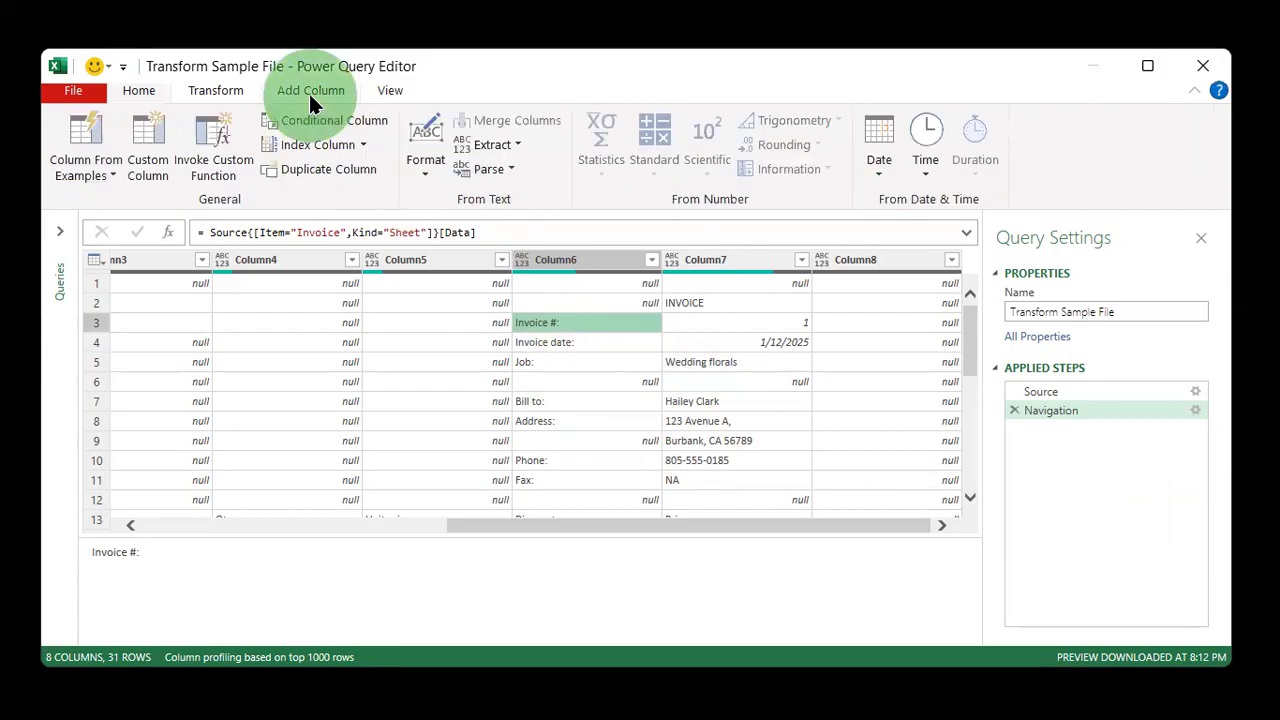
pyautogui.click(160, 155)
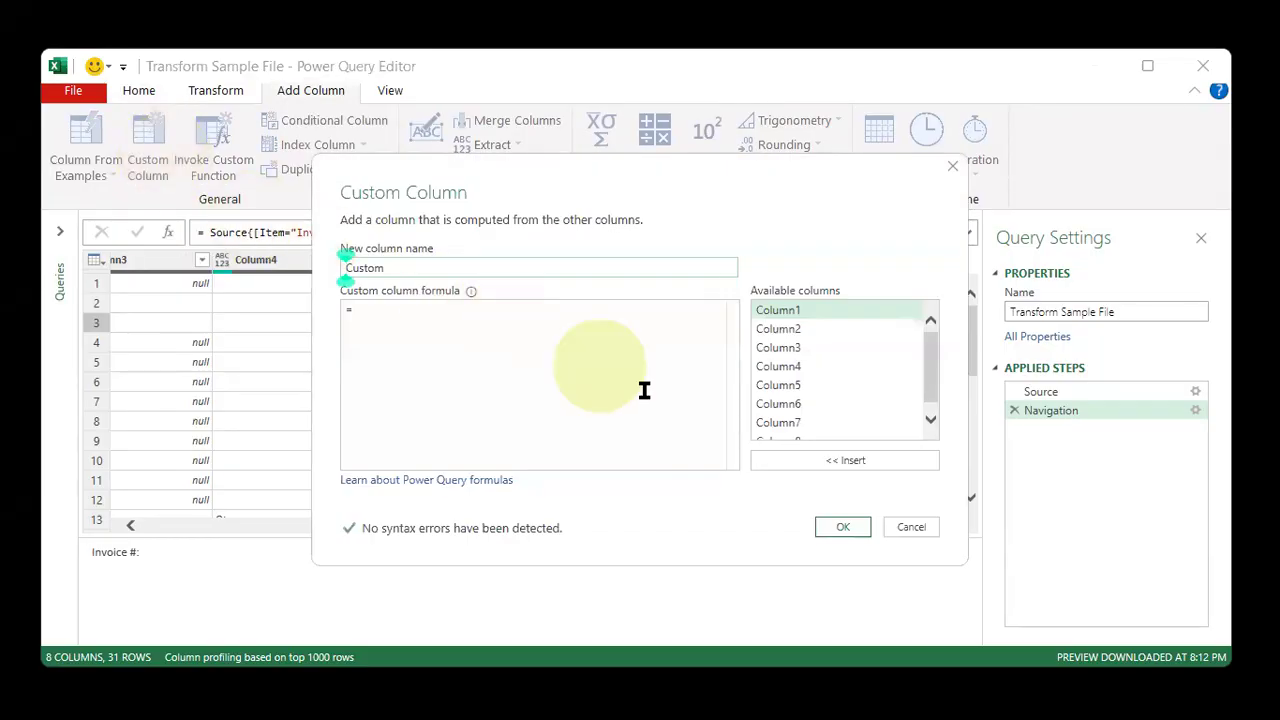
pyautogui.click(912, 524)
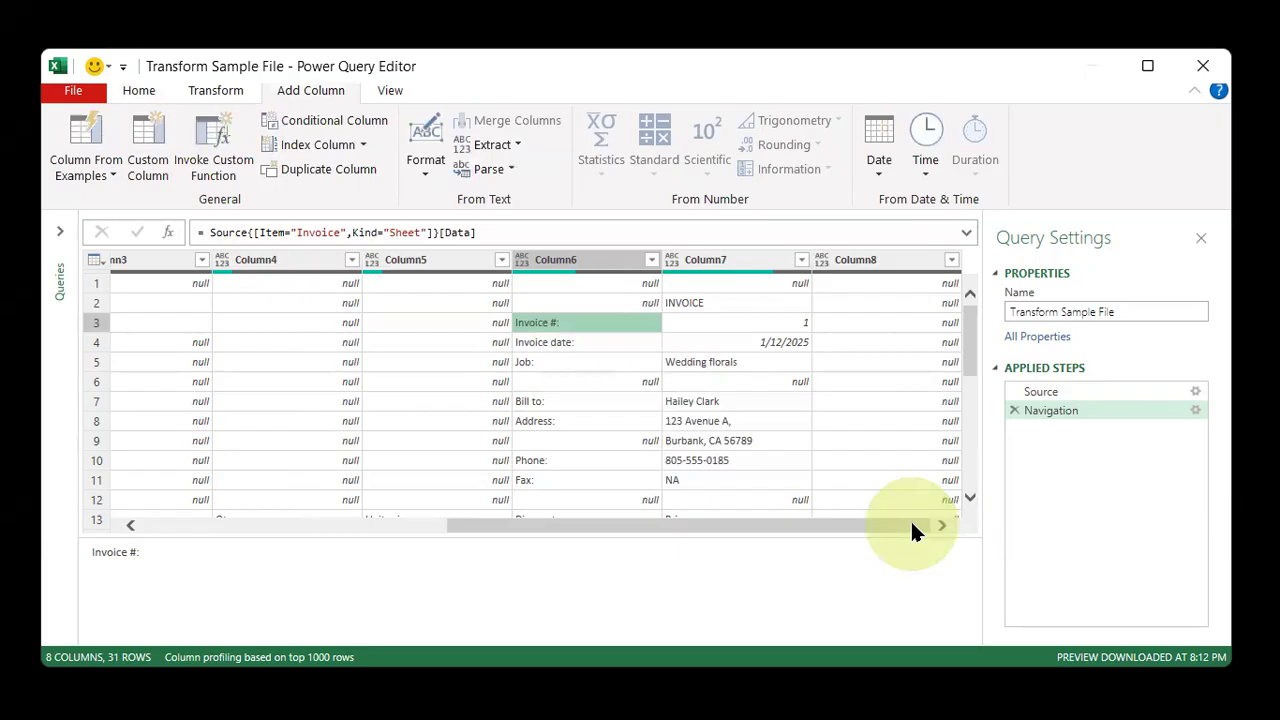
# Start a conditional column named Invoice # whose condition tests Column6
pyautogui.click(318, 122)
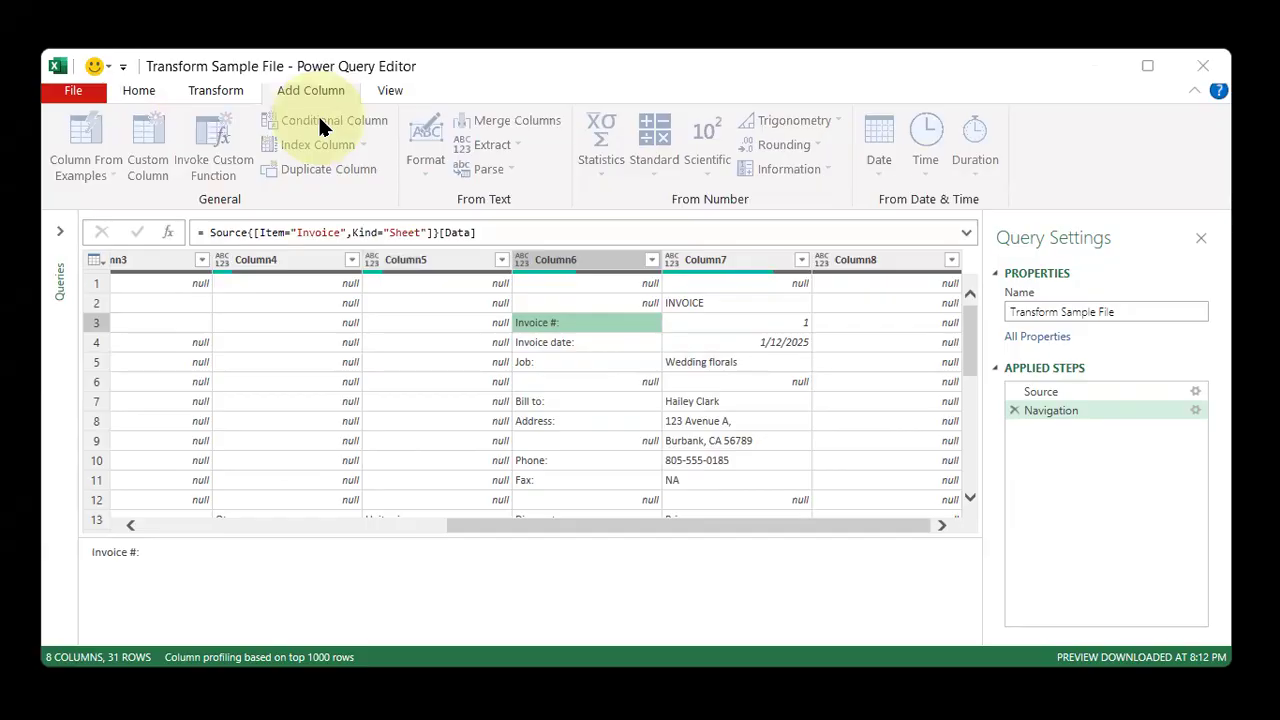
pyautogui.moveTo(418, 213); pyautogui.dragTo(572, 420)
pyautogui.moveTo(486, 491); pyautogui.dragTo(288, 502)
pyautogui.write('Invoice #:')
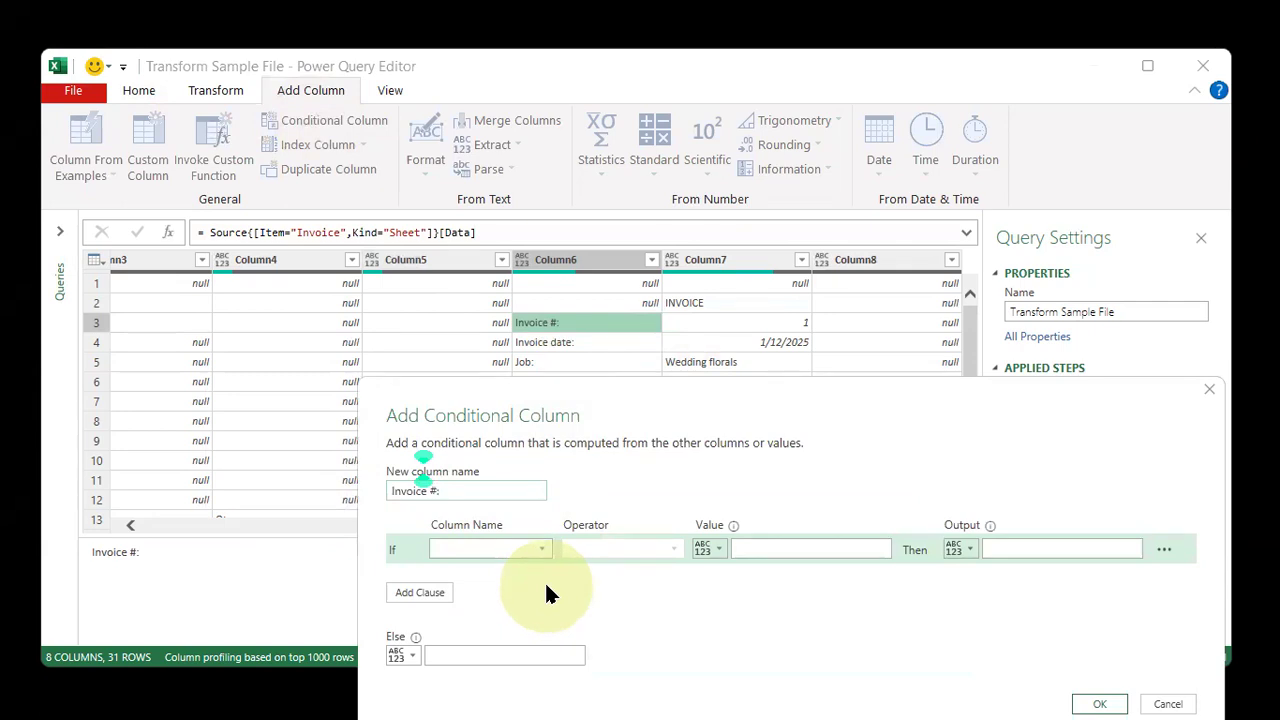
pyautogui.press('BackSpace')
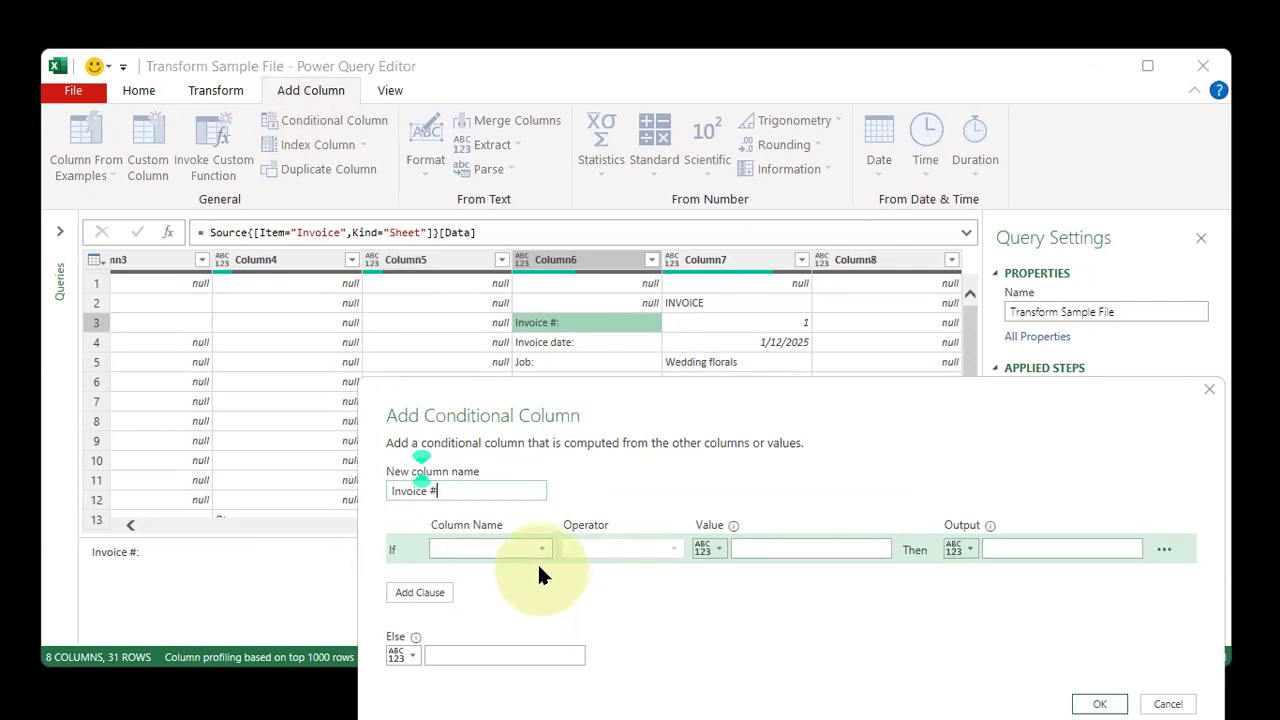
pyautogui.click(522, 549)
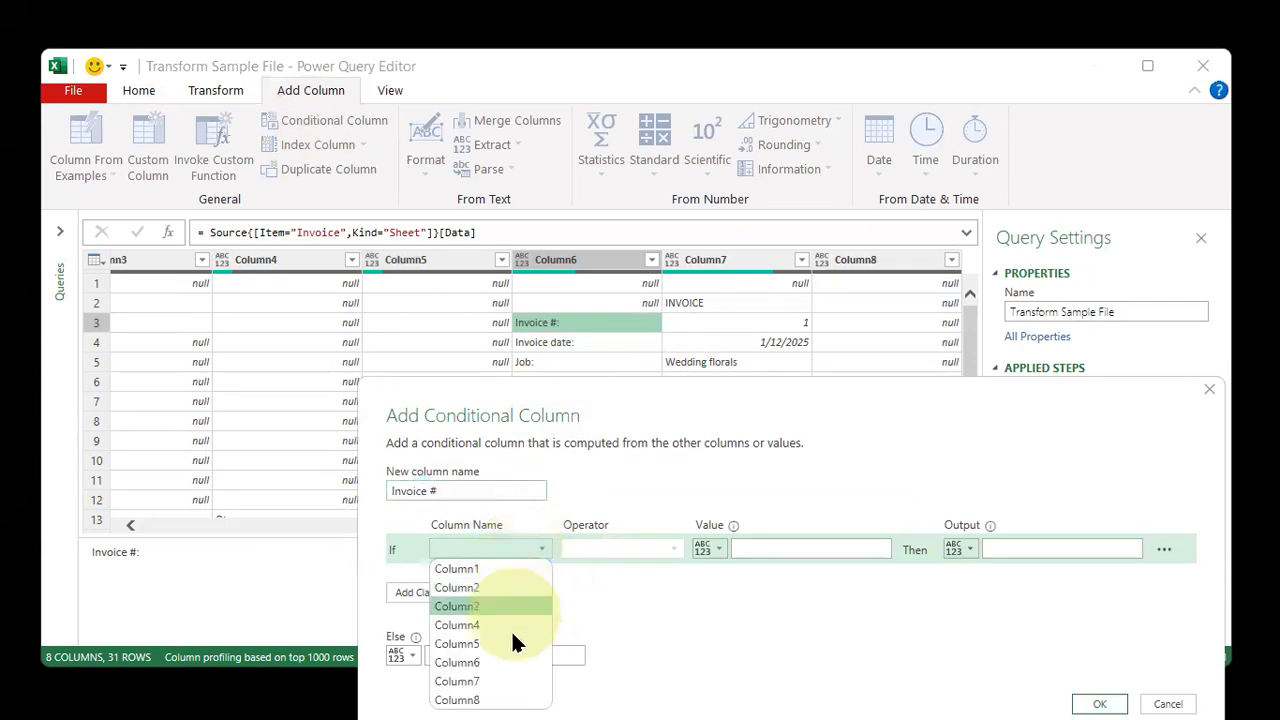
pyautogui.click(507, 662)
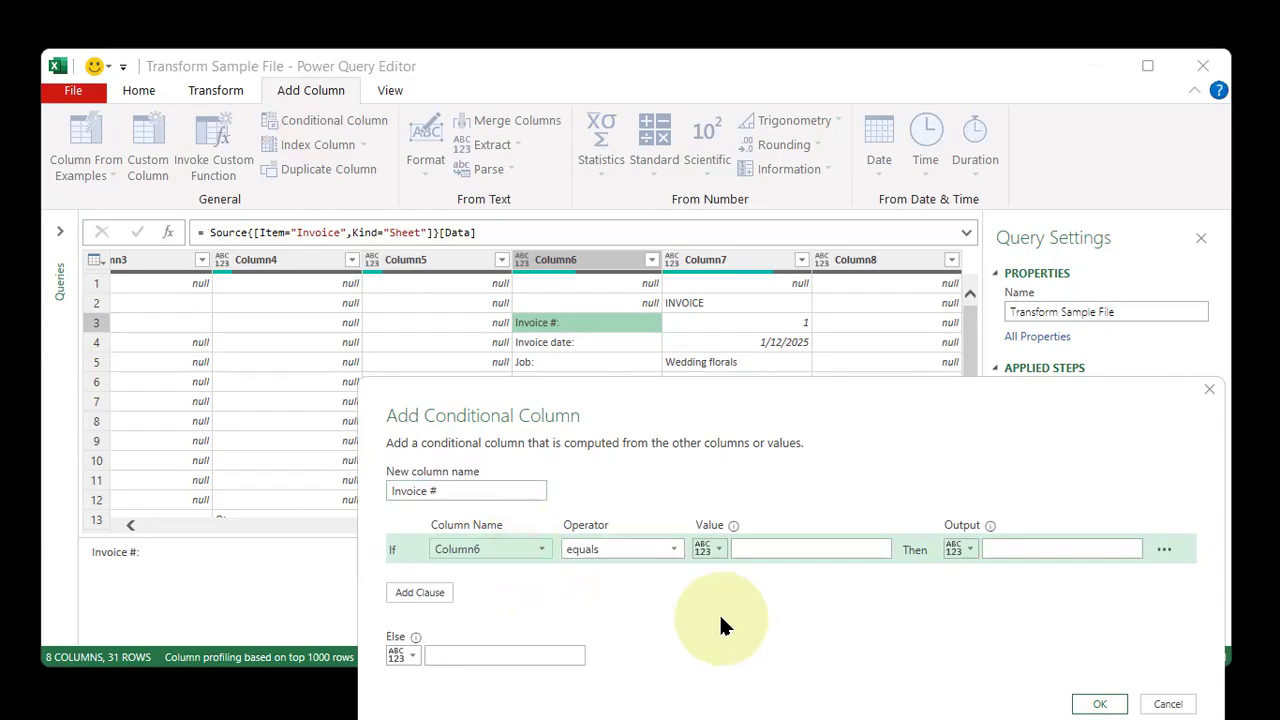
# Set the condition to equal Invoice #: with Column7 as the output, and add the conditional column
pyautogui.moveTo(483, 230); pyautogui.dragTo(631, 304)
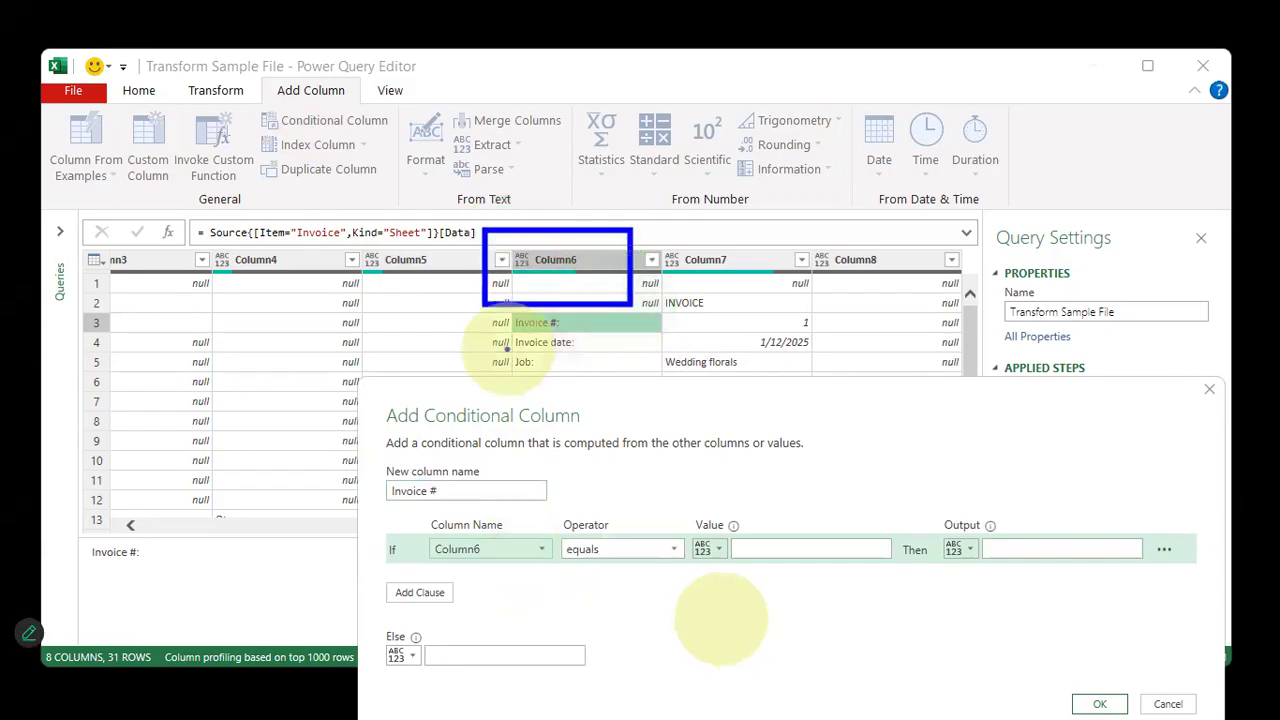
pyautogui.moveTo(513, 332)
pyautogui.mouseDown()
pyautogui.moveTo(432, 345)
pyautogui.moveTo(465, 345)
pyautogui.mouseUp()
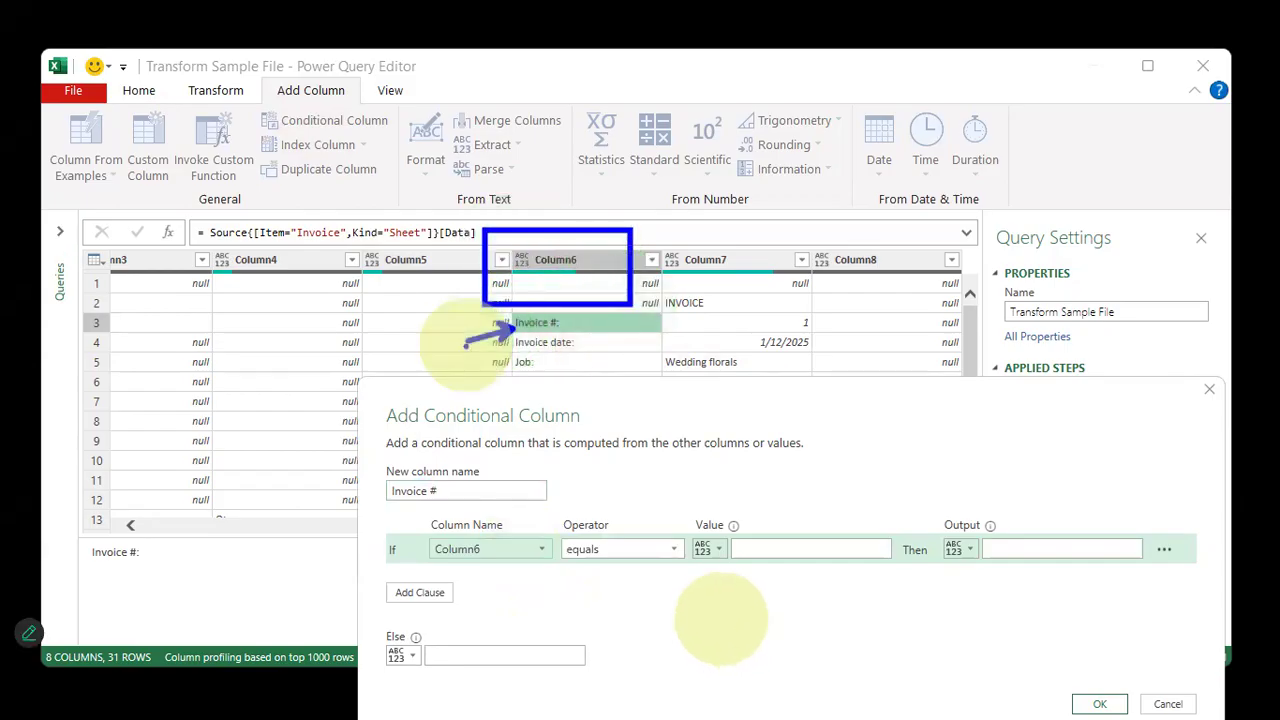
pyautogui.click(766, 548)
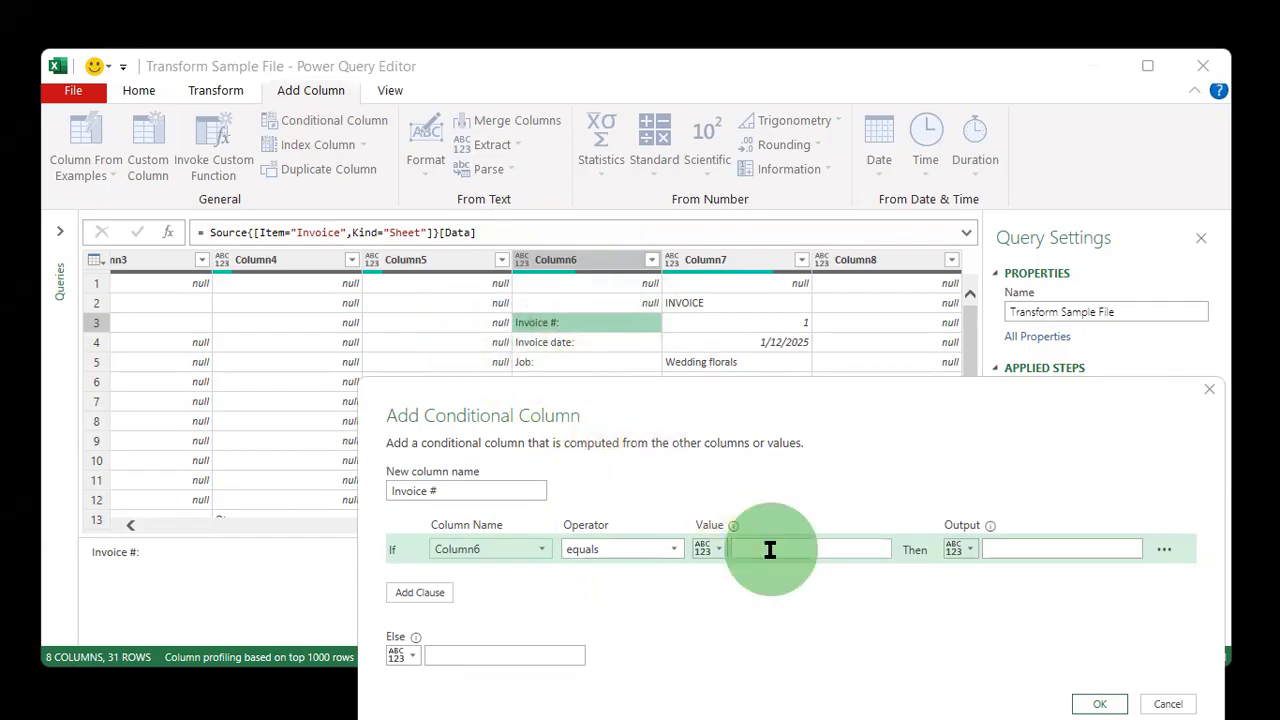
pyautogui.write('Invoice #:')
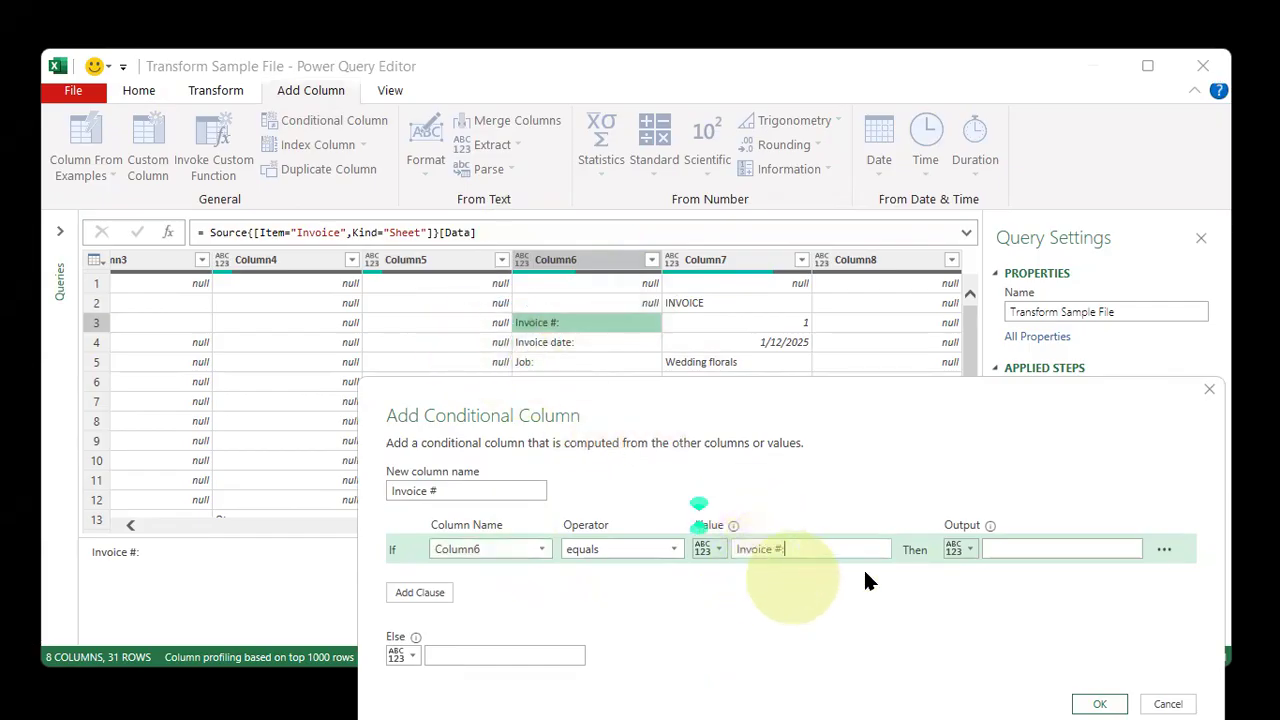
pyautogui.click(968, 551)
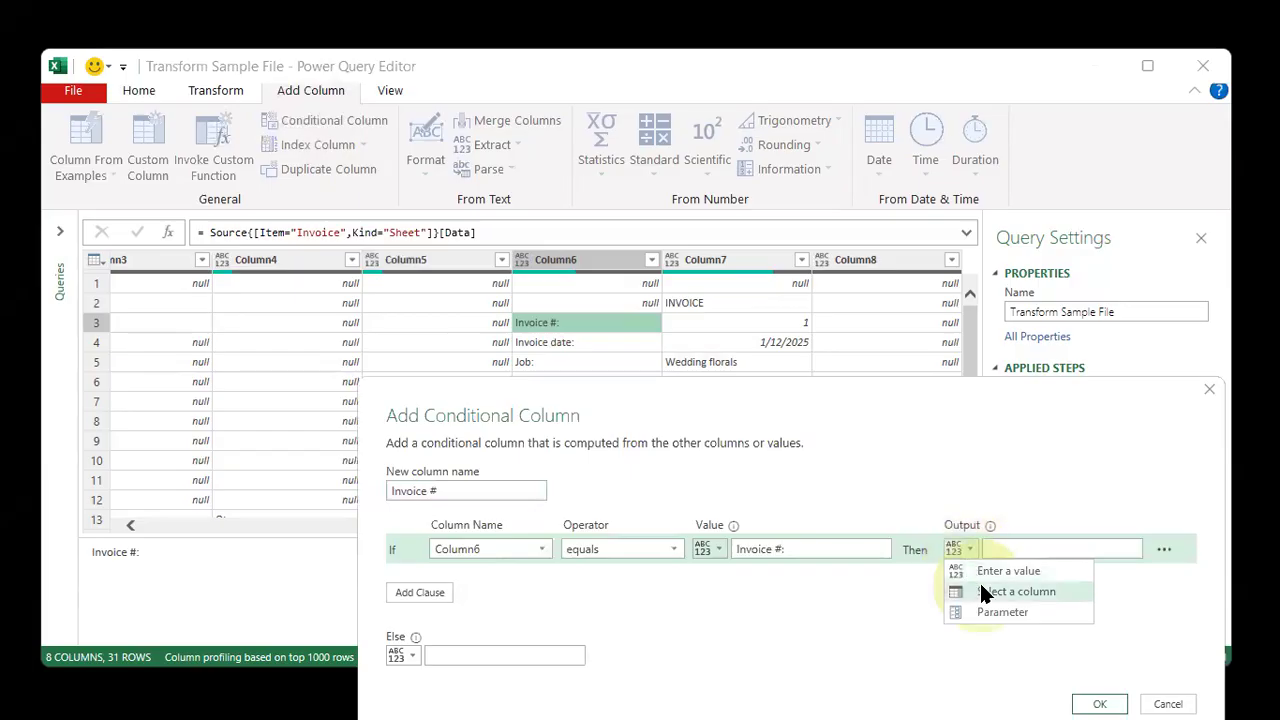
pyautogui.click(983, 593)
pyautogui.click(1037, 547)
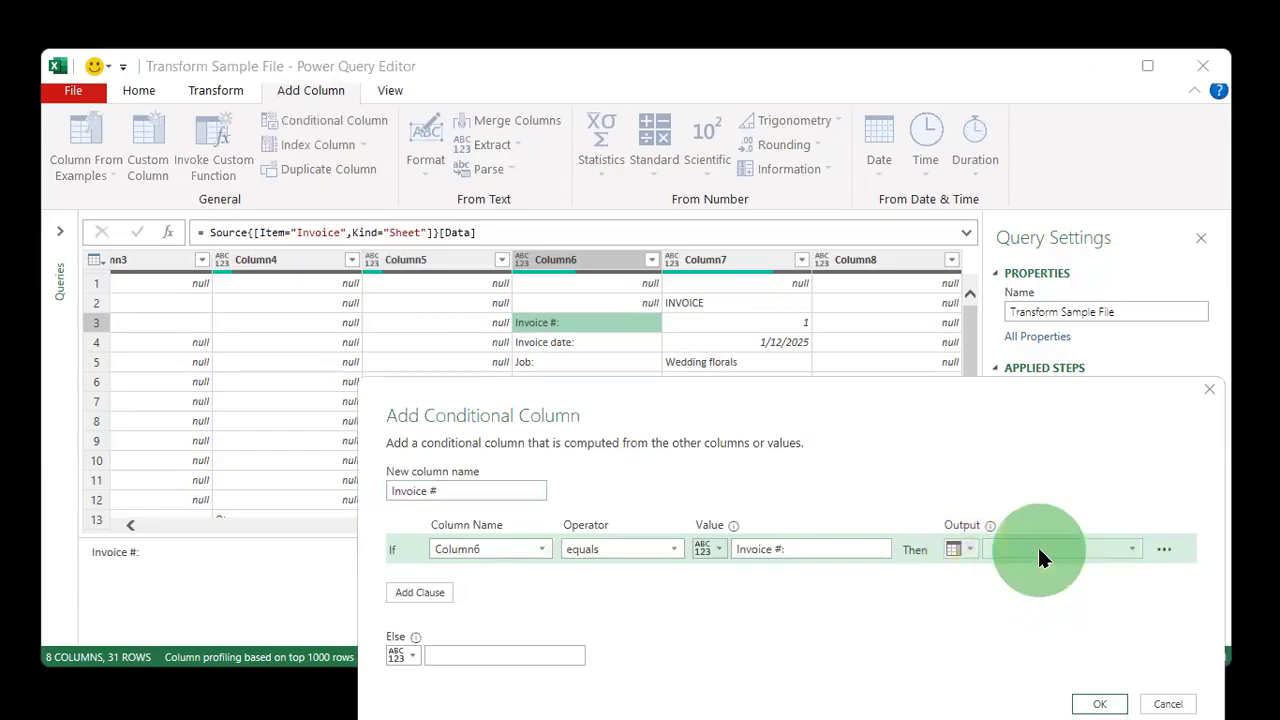
pyautogui.click(1057, 681)
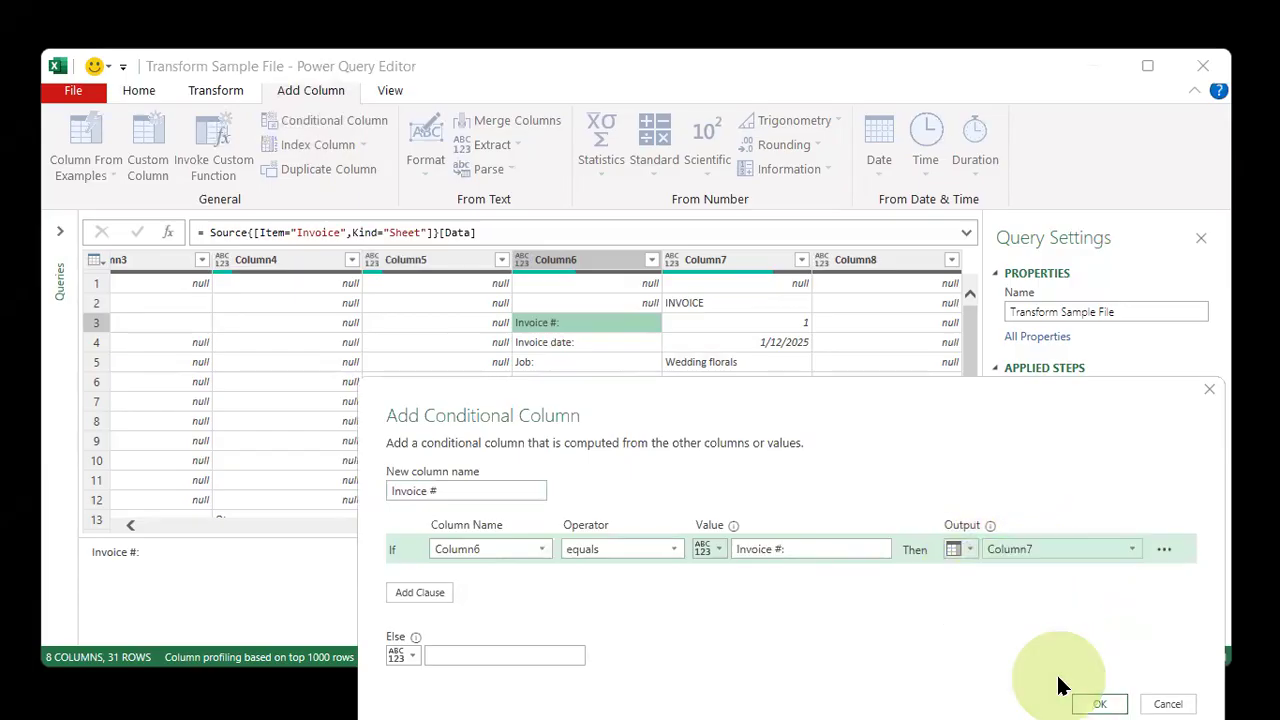
pyautogui.hotkey('ctrl', 'shift', 'd')
pyautogui.moveTo(812, 332)
pyautogui.mouseDown()
pyautogui.moveTo(1016, 475)
pyautogui.moveTo(1043, 543)
pyautogui.mouseUp()
pyautogui.moveTo(620, 336); pyautogui.dragTo(776, 526)
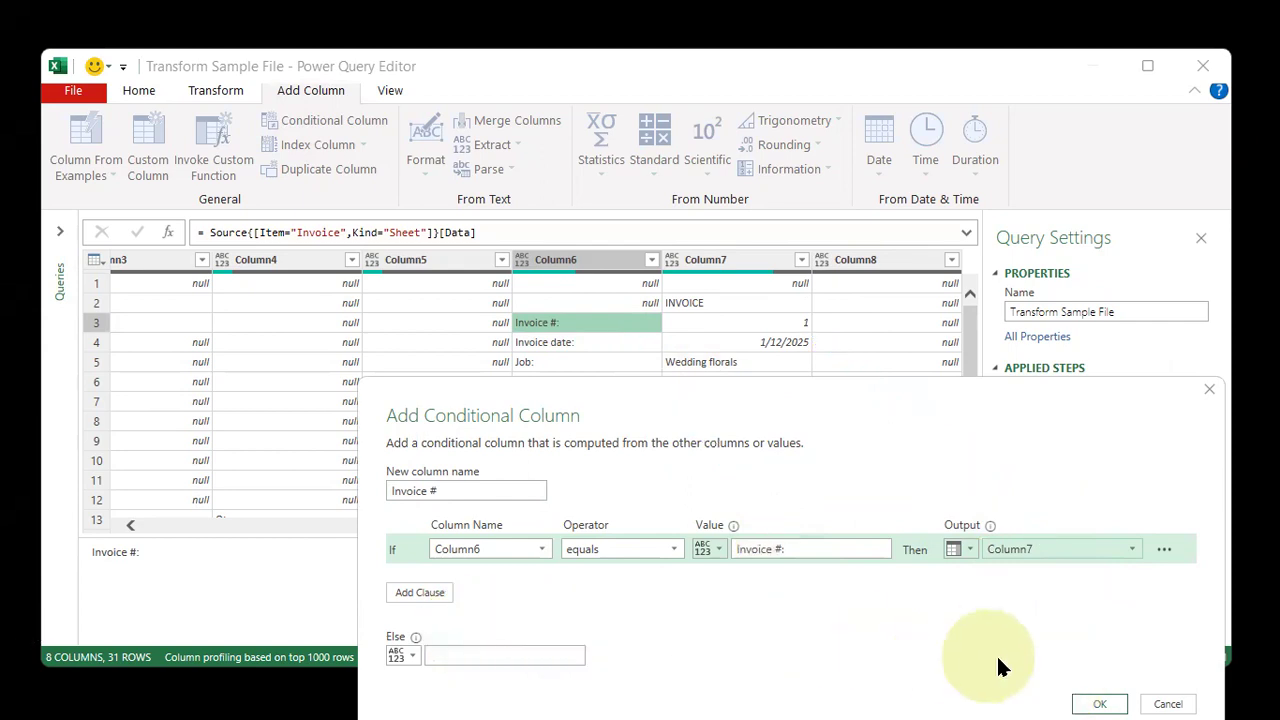
pyautogui.click(1095, 702)
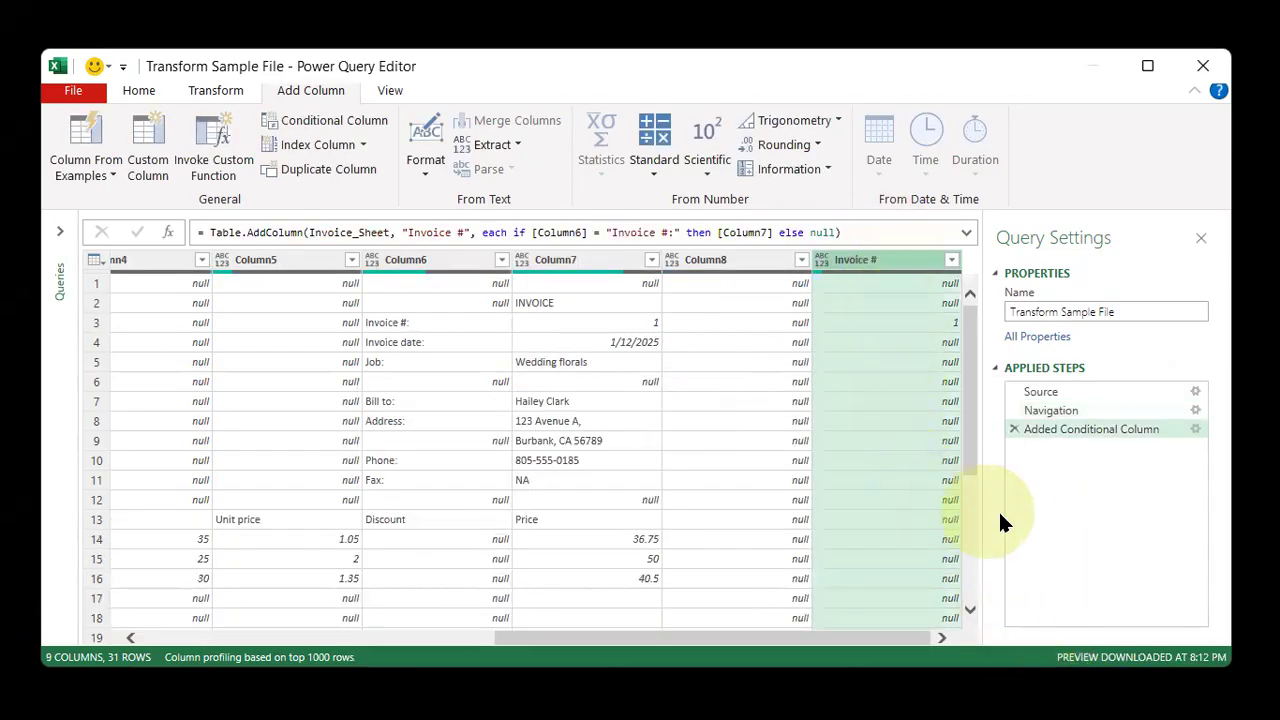
pyautogui.moveTo(927, 305); pyautogui.dragTo(988, 351)
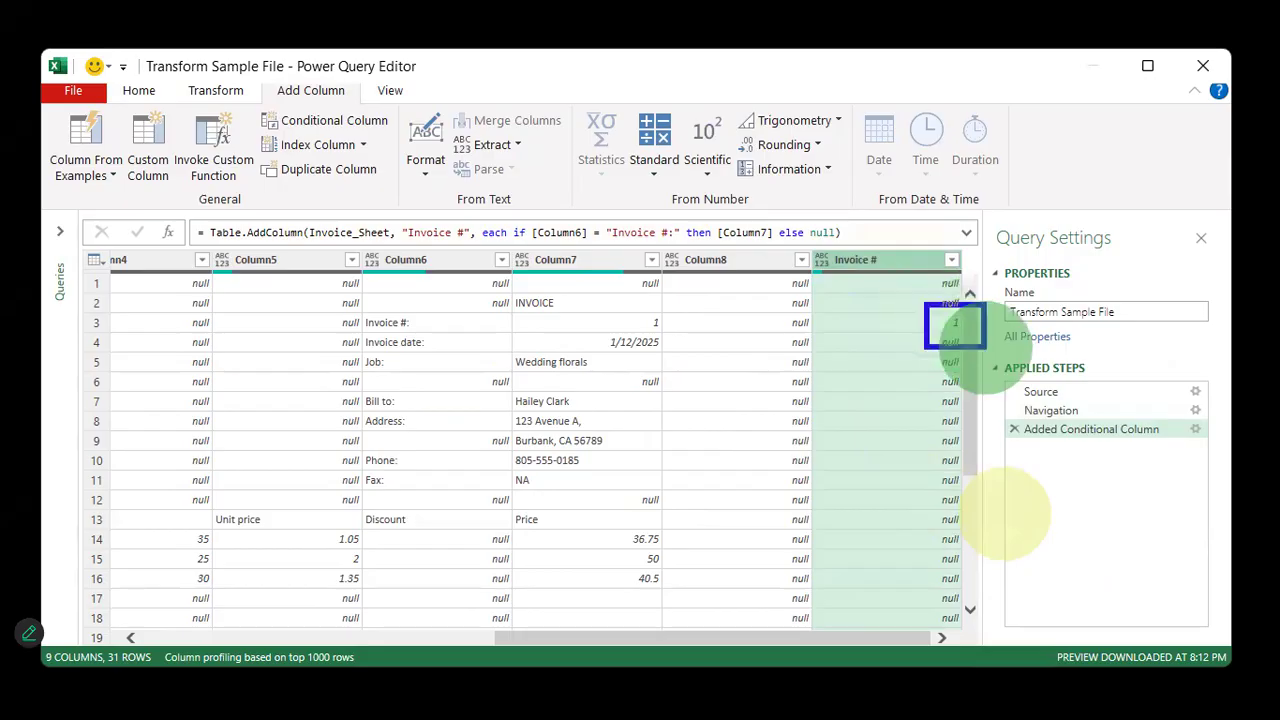
pyautogui.moveTo(917, 400)
pyautogui.mouseDown()
pyautogui.moveTo(924, 597)
pyautogui.moveTo(925, 367)
pyautogui.mouseUp()
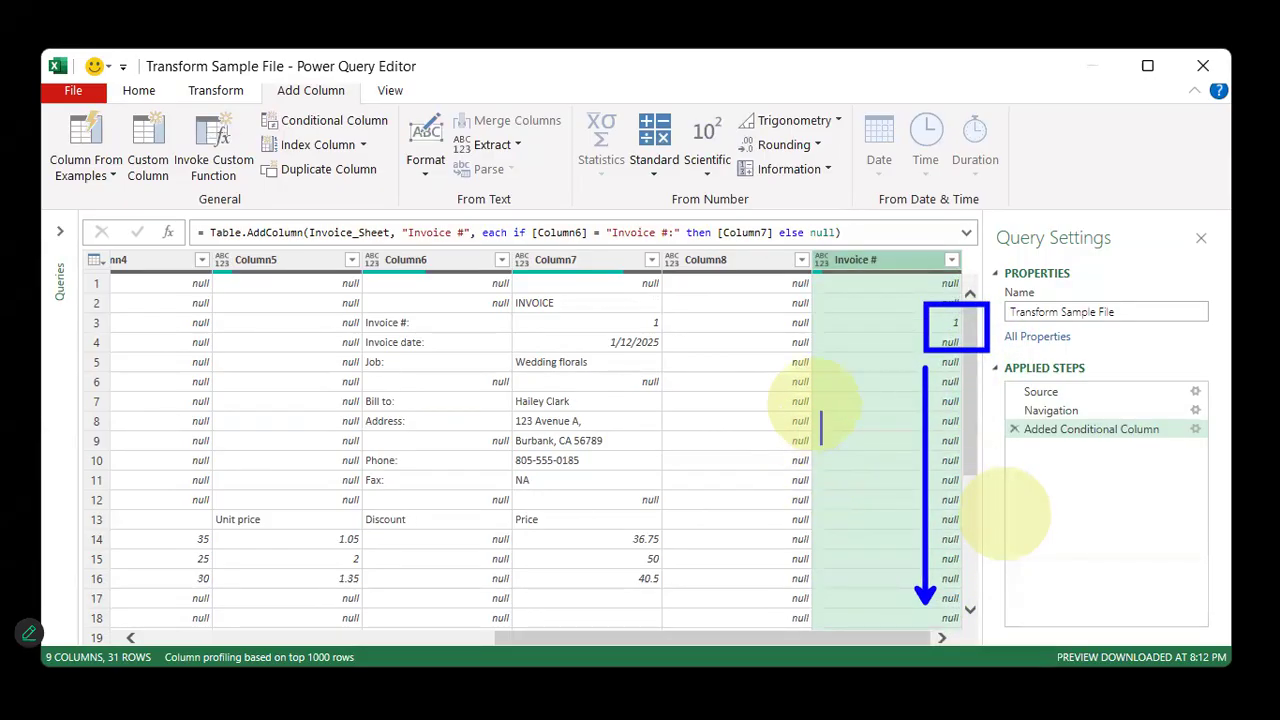
pyautogui.write('Down')
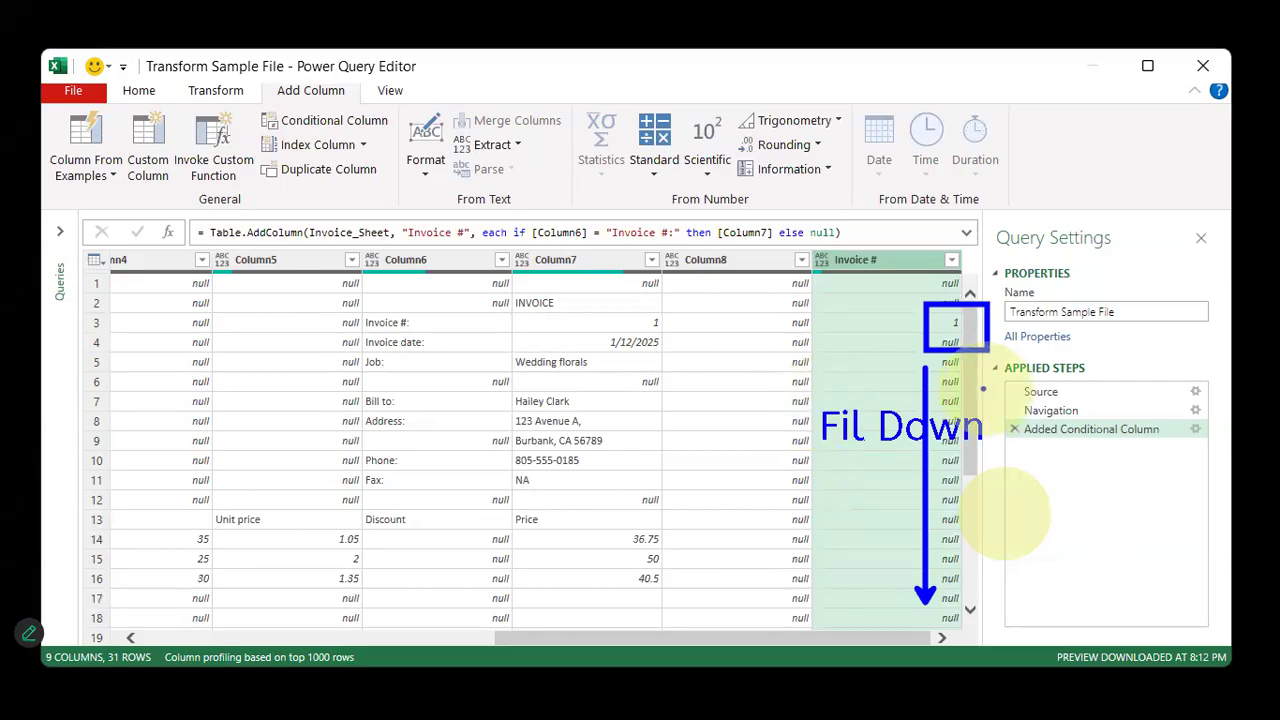
pyautogui.press('Escape')
# Start a conditional column named Invoice date: whose condition tests Column6
pyautogui.click(418, 343)
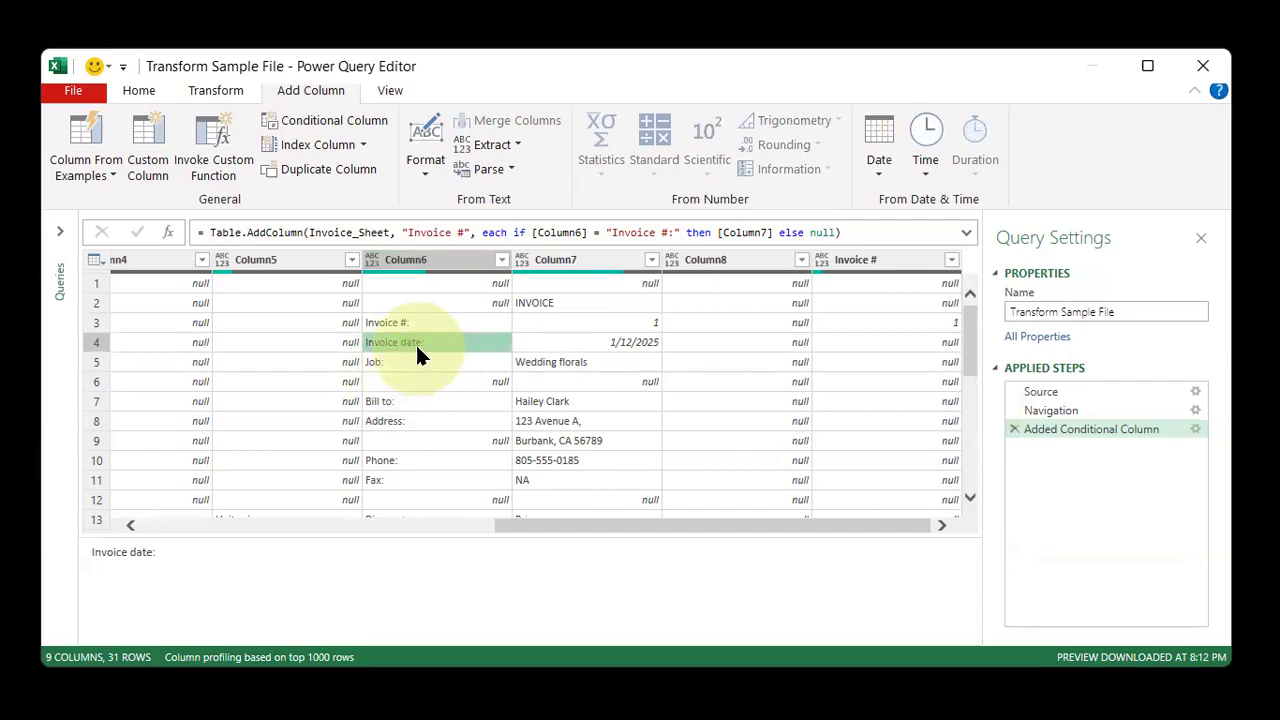
pyautogui.click(333, 121)
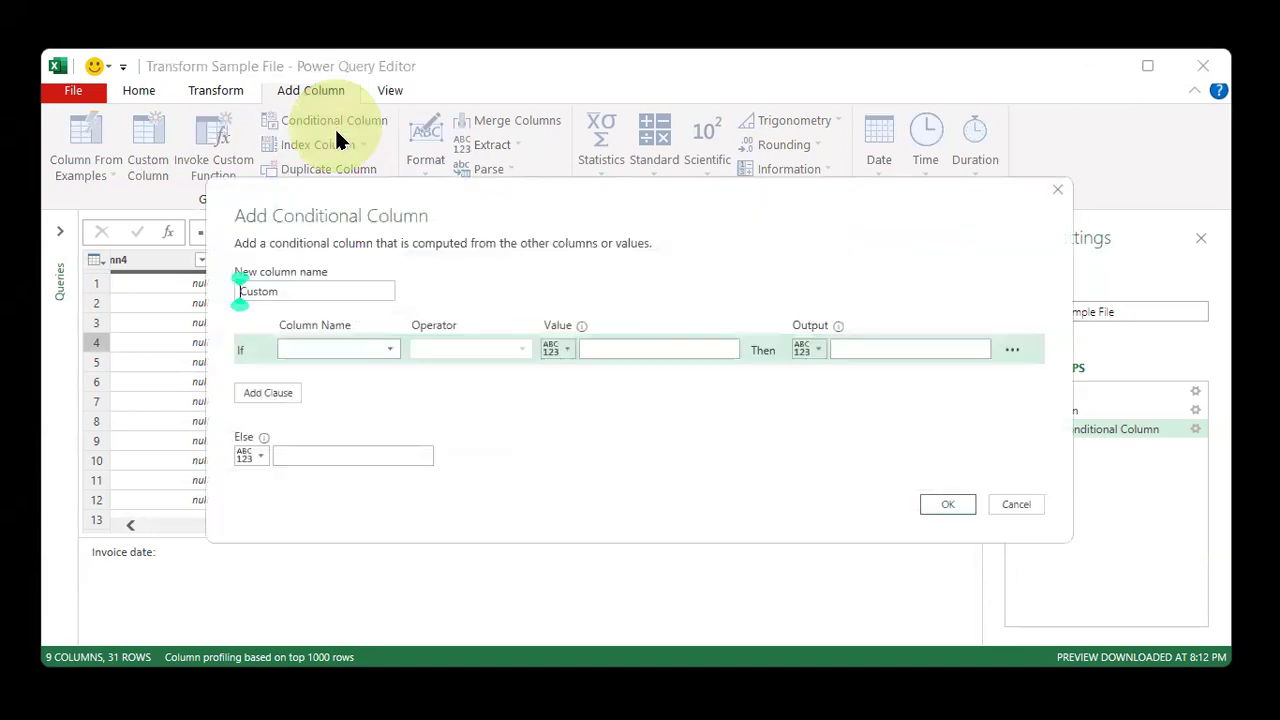
pyautogui.moveTo(314, 289); pyautogui.dragTo(243, 291)
pyautogui.write('Invoice date:')
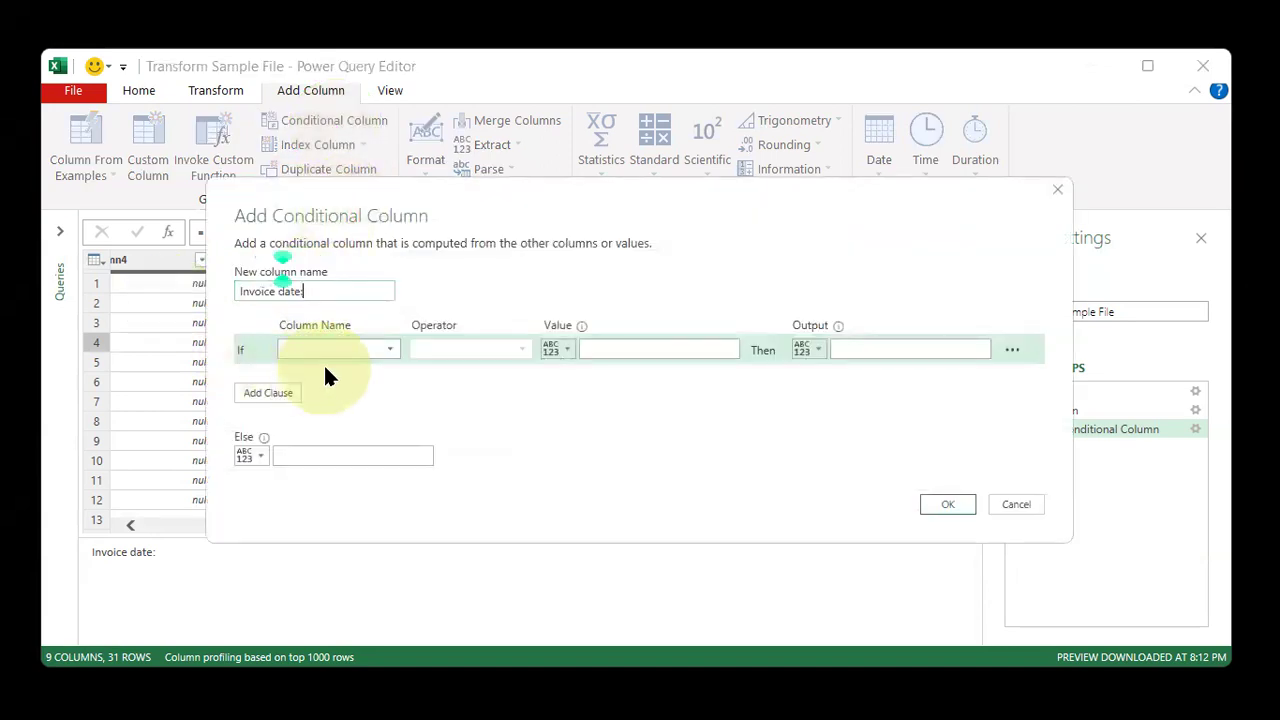
pyautogui.click(333, 350)
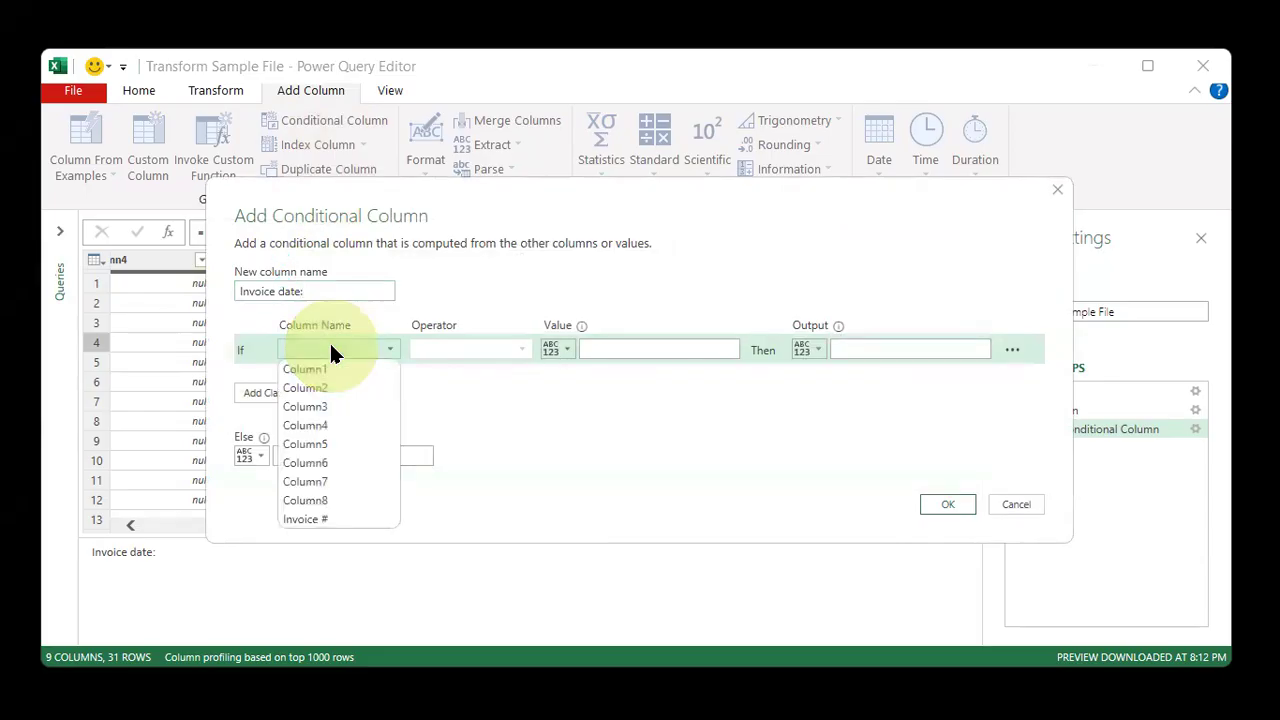
pyautogui.click(338, 462)
pyautogui.click(470, 204)
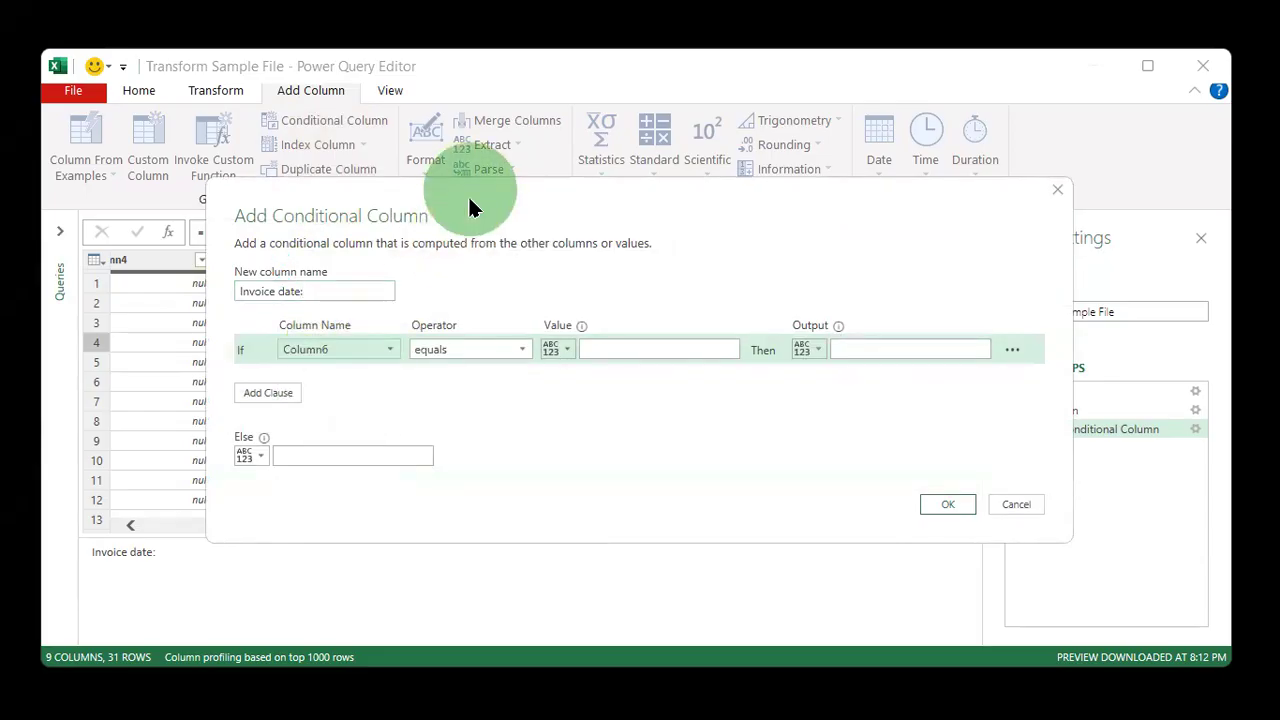
pyautogui.moveTo(470, 204); pyautogui.dragTo(475, 356)
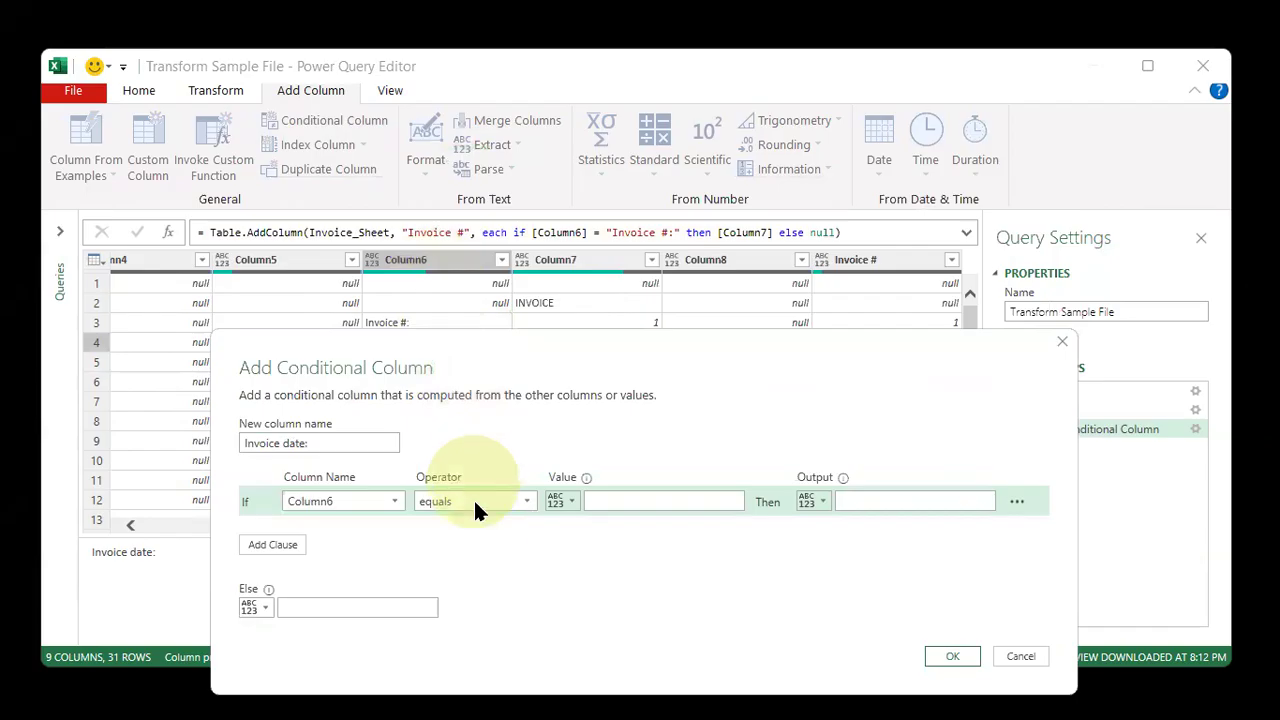
# Set the condition to equal Invoice date: with Column7 as the output, and add the conditional column
pyautogui.click(626, 501)
pyautogui.write('Invoice date:')
pyautogui.click(812, 501)
pyautogui.click(840, 544)
pyautogui.click(884, 502)
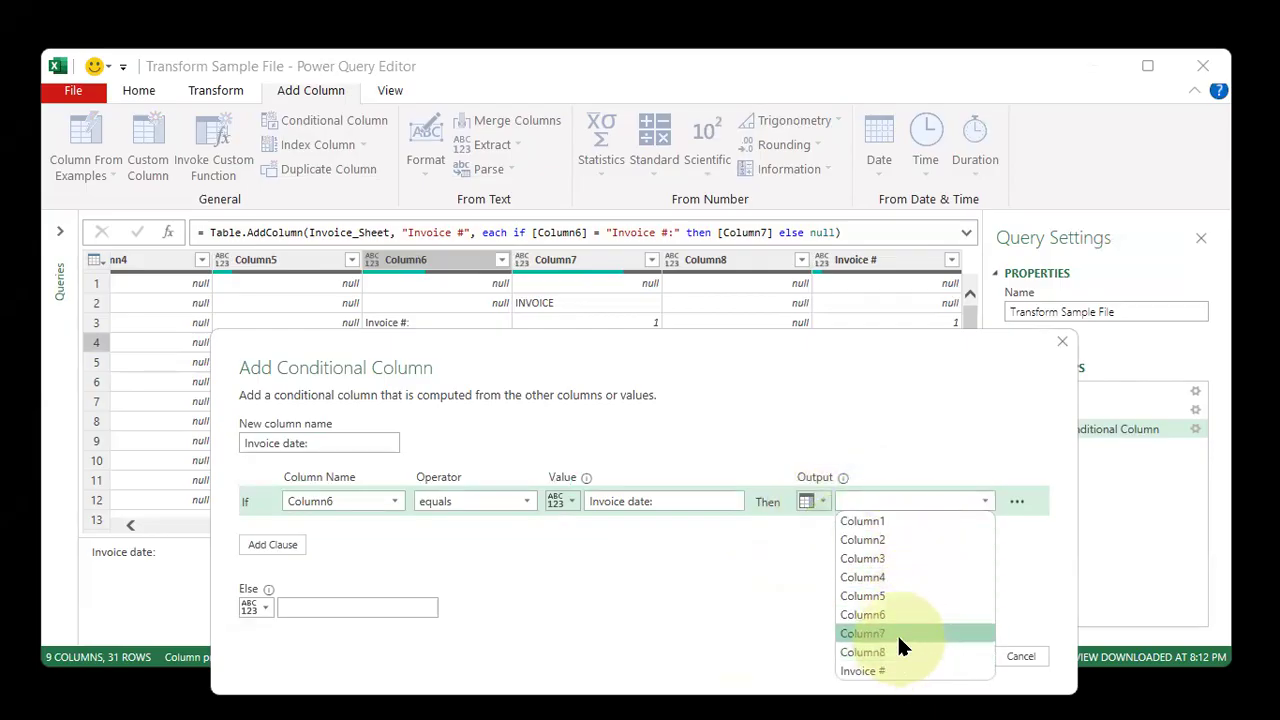
pyautogui.click(898, 633)
pyautogui.click(801, 371)
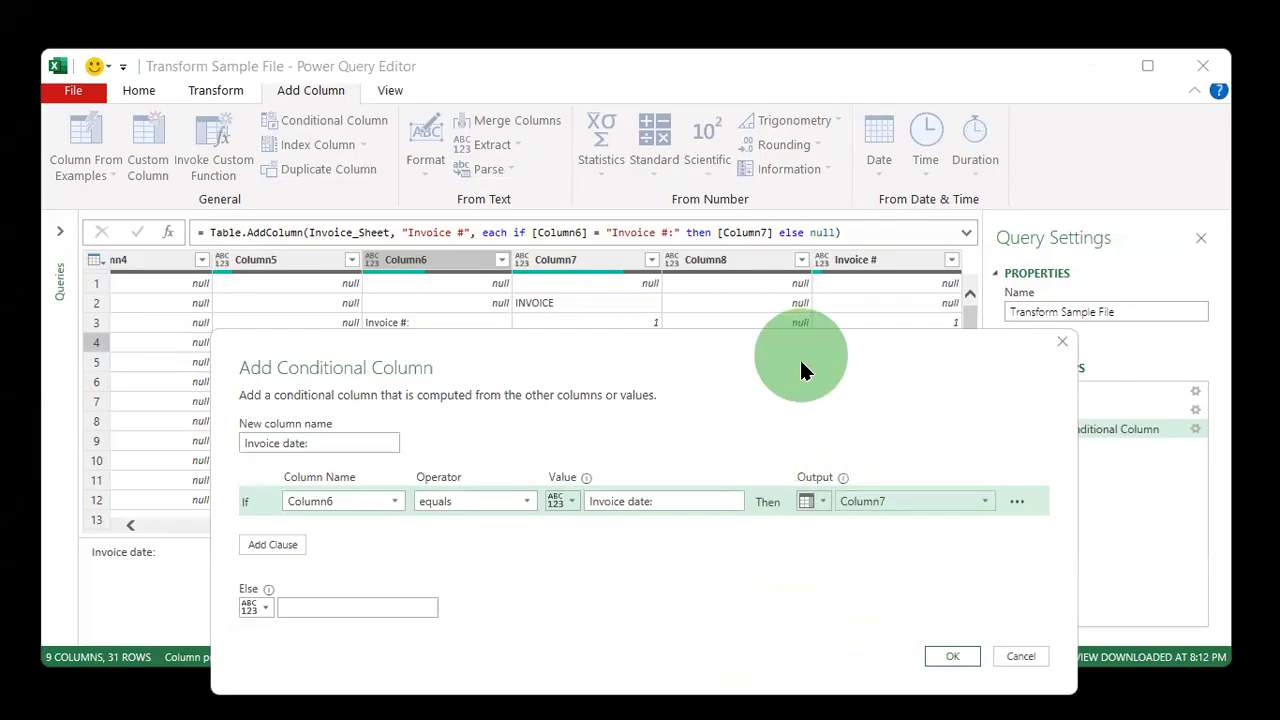
pyautogui.moveTo(801, 371); pyautogui.dragTo(816, 408)
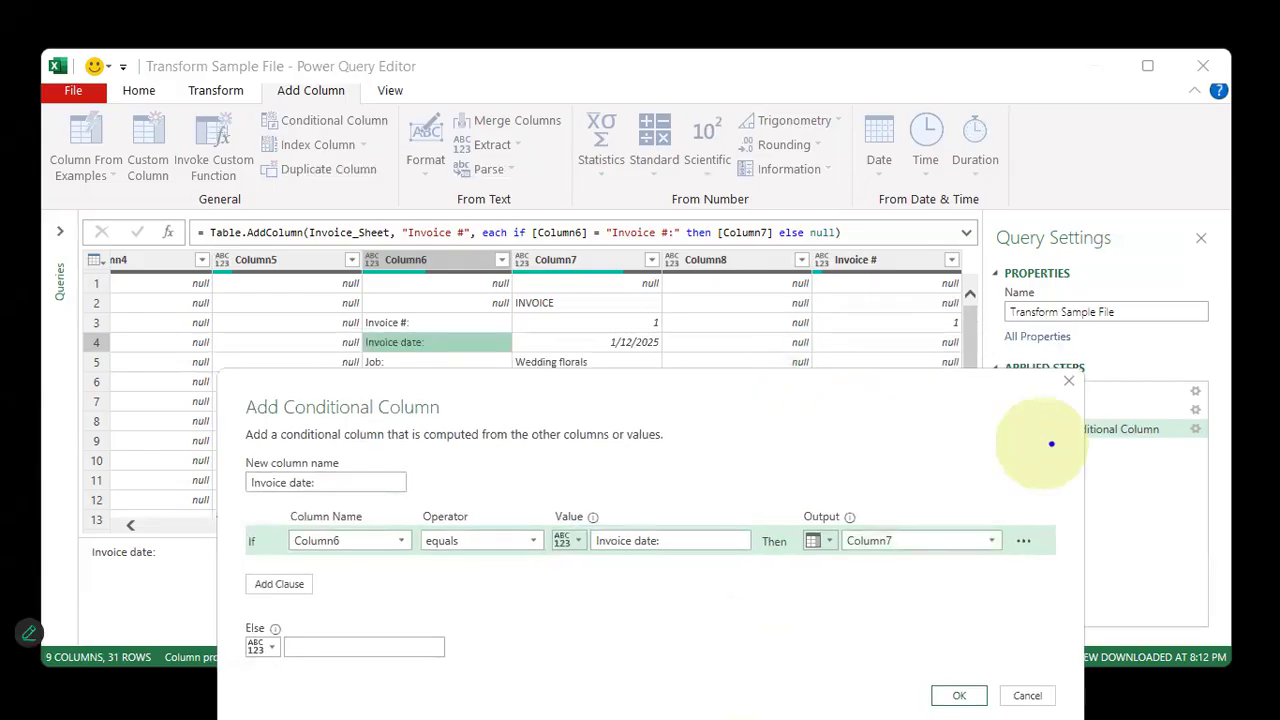
pyautogui.moveTo(660, 356)
pyautogui.mouseDown()
pyautogui.moveTo(857, 535)
pyautogui.moveTo(880, 528)
pyautogui.mouseUp()
pyautogui.moveTo(497, 348)
pyautogui.mouseDown()
pyautogui.moveTo(598, 392)
pyautogui.moveTo(667, 527)
pyautogui.mouseUp()
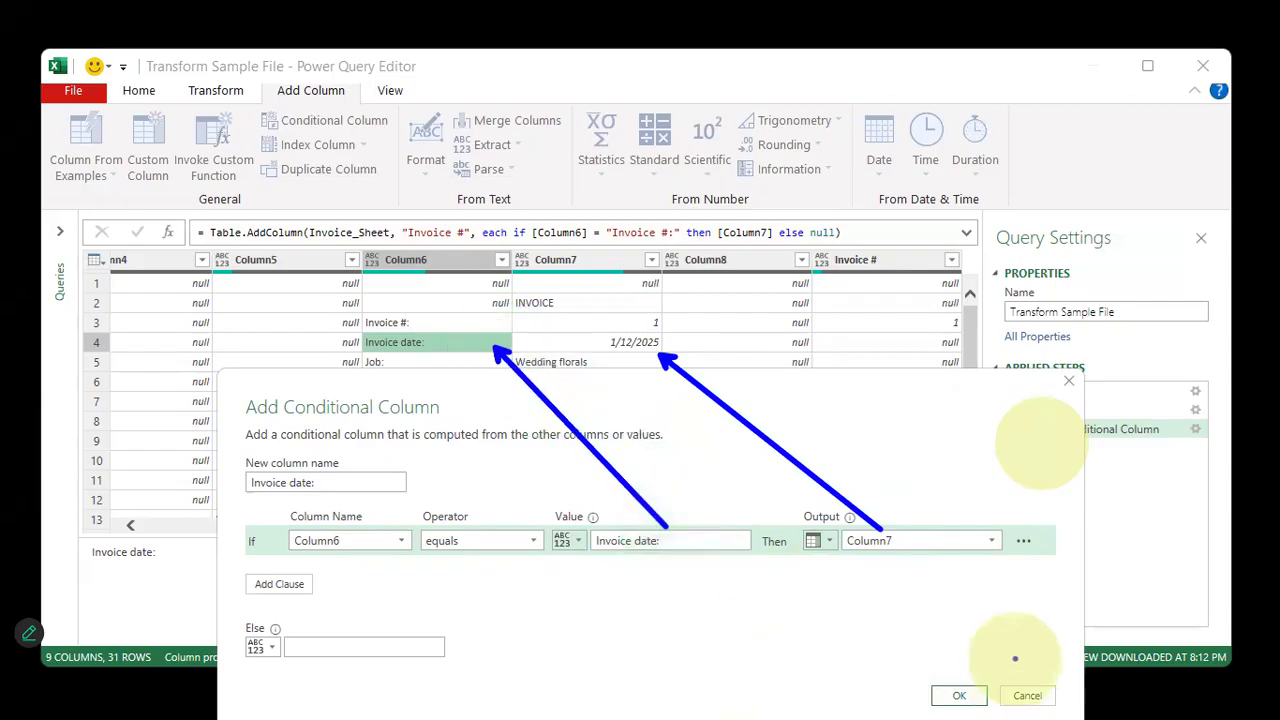
pyautogui.click(968, 694)
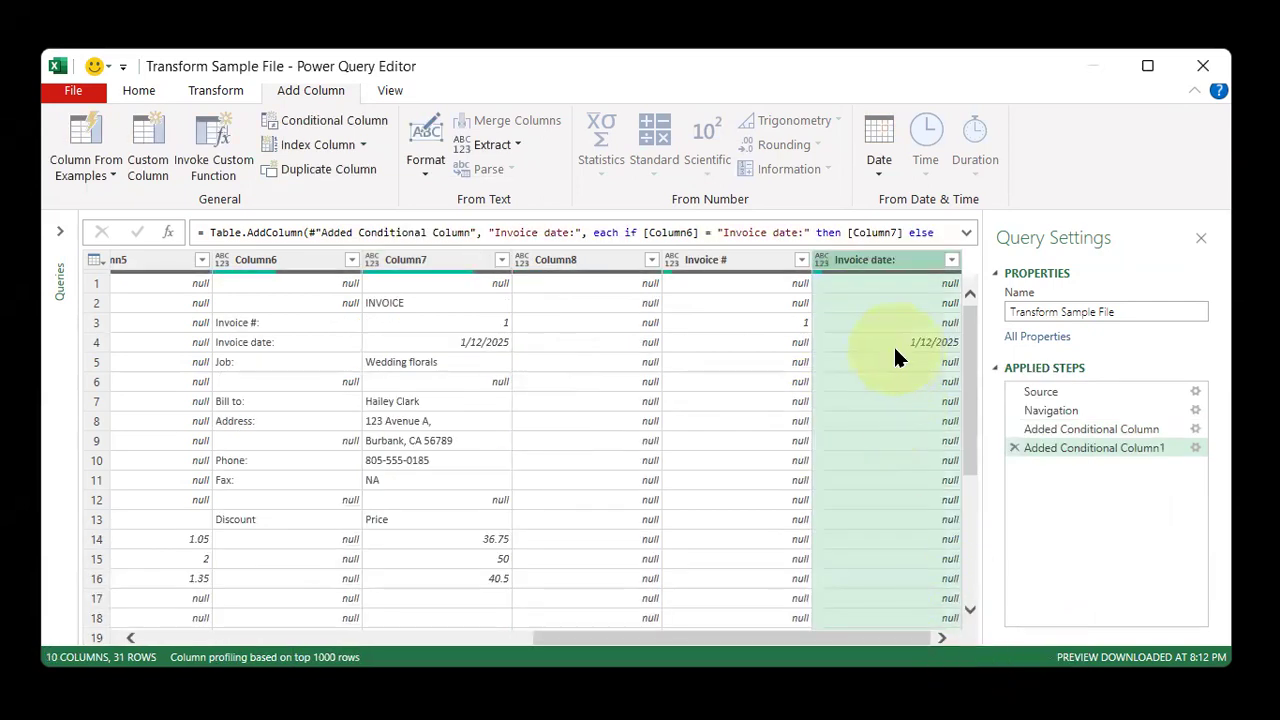
# Start a conditional column named Bill to: whose condition tests Column6
pyautogui.click(288, 408)
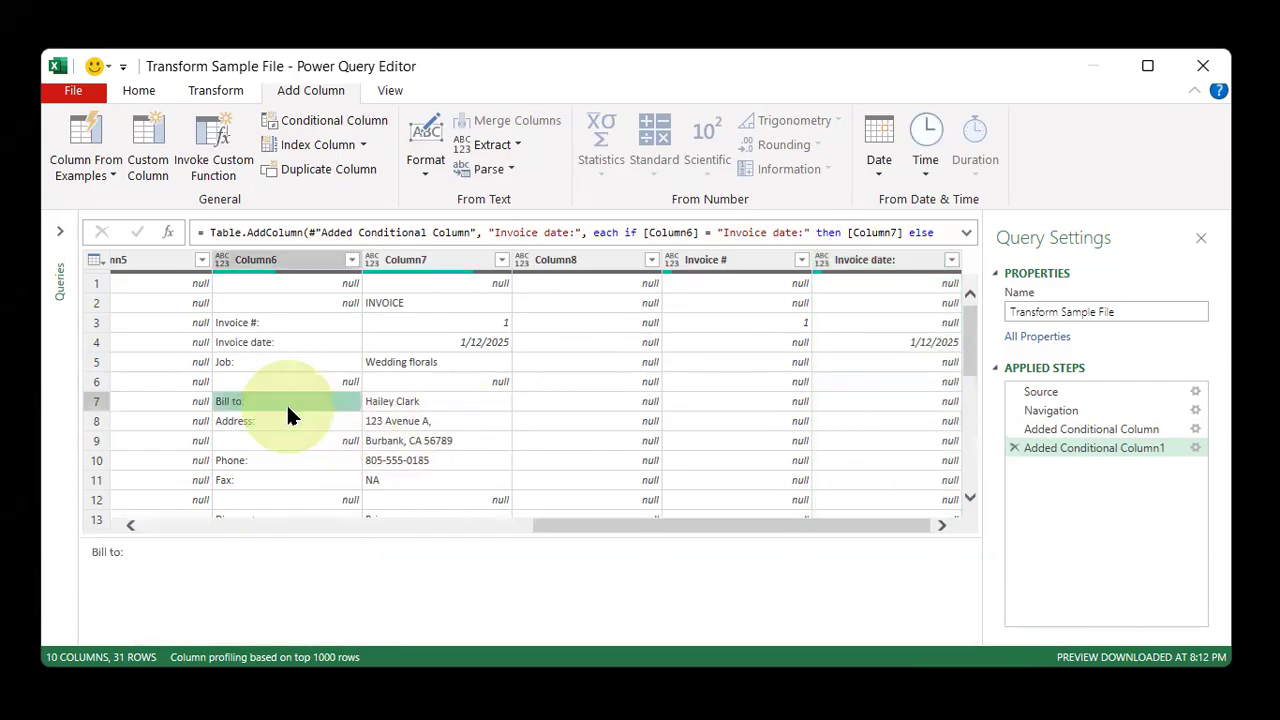
pyautogui.click(325, 120)
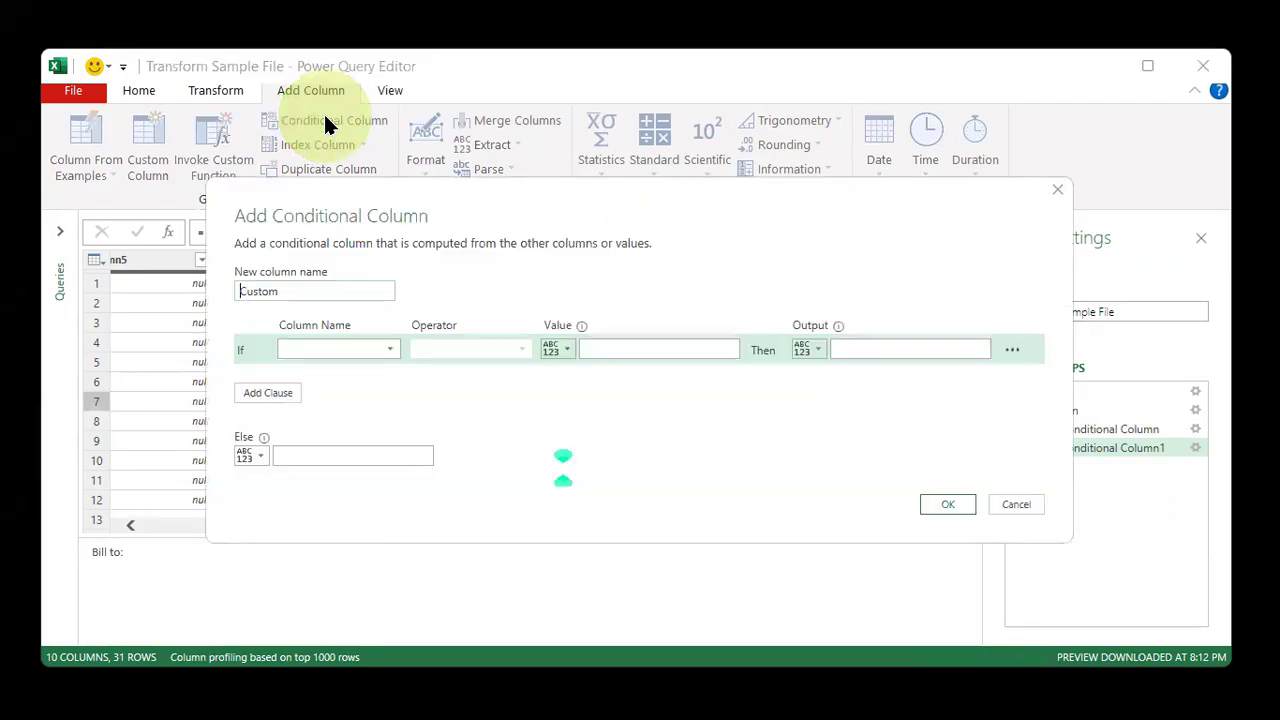
pyautogui.doubleClick(299, 291)
pyautogui.write('Bill to:')
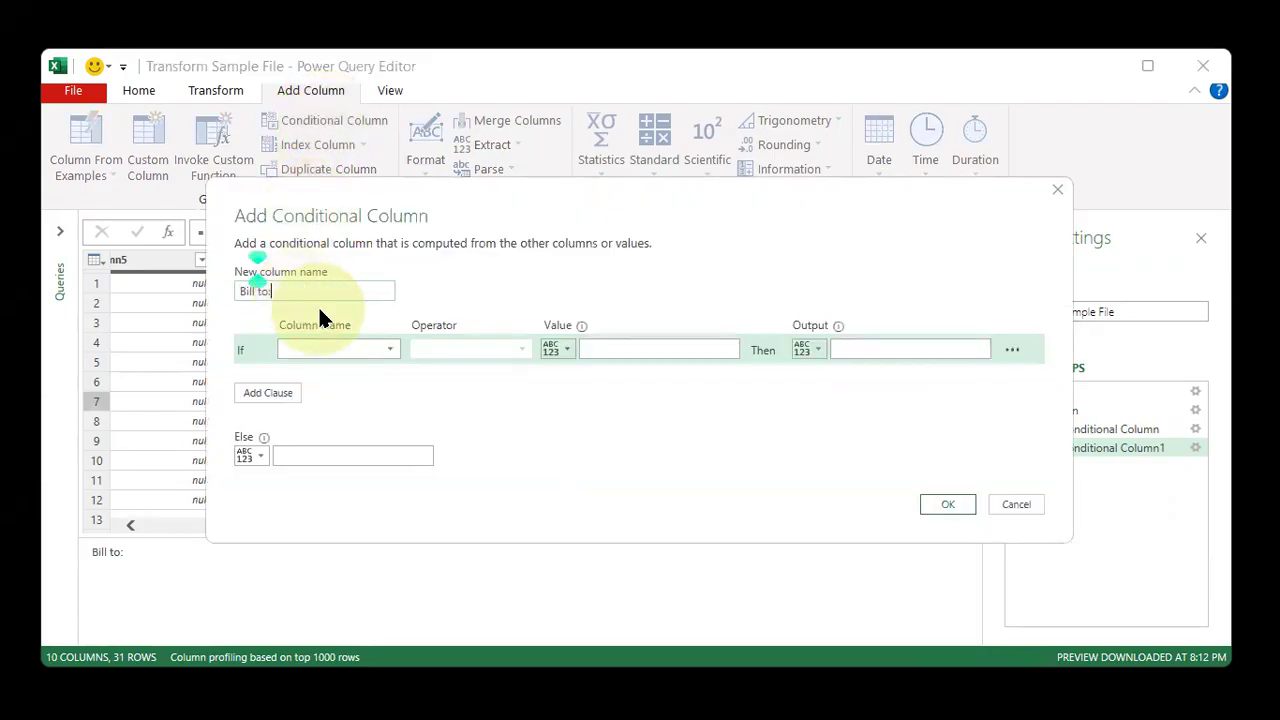
pyautogui.click(336, 350)
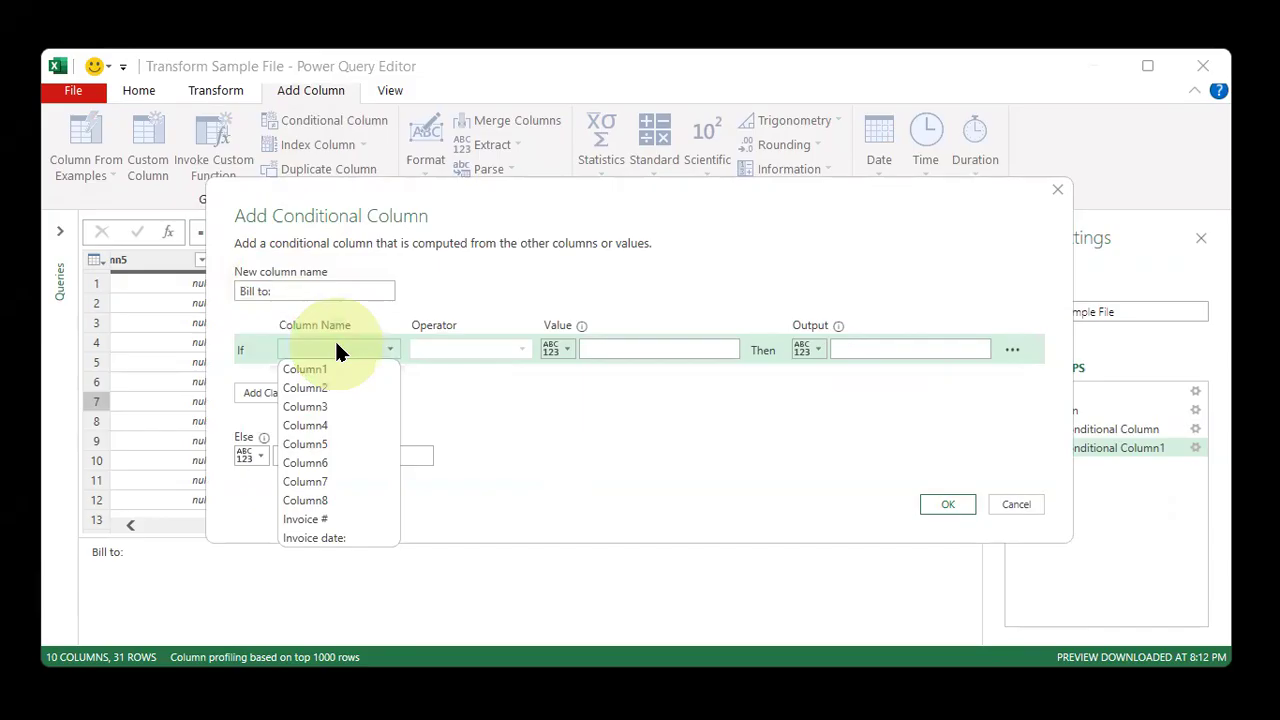
pyautogui.click(353, 470)
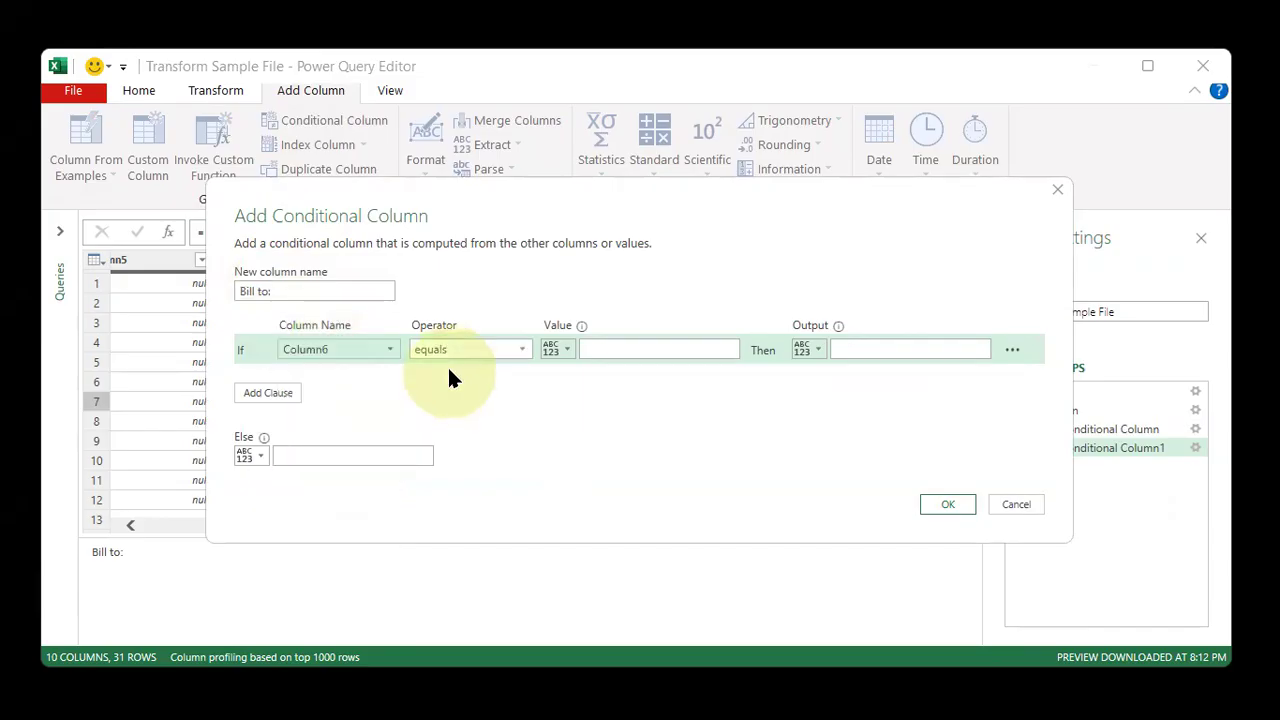
# Set the condition to equal Bill to: with Column7 as the output, and add the conditional column
pyautogui.click(644, 344)
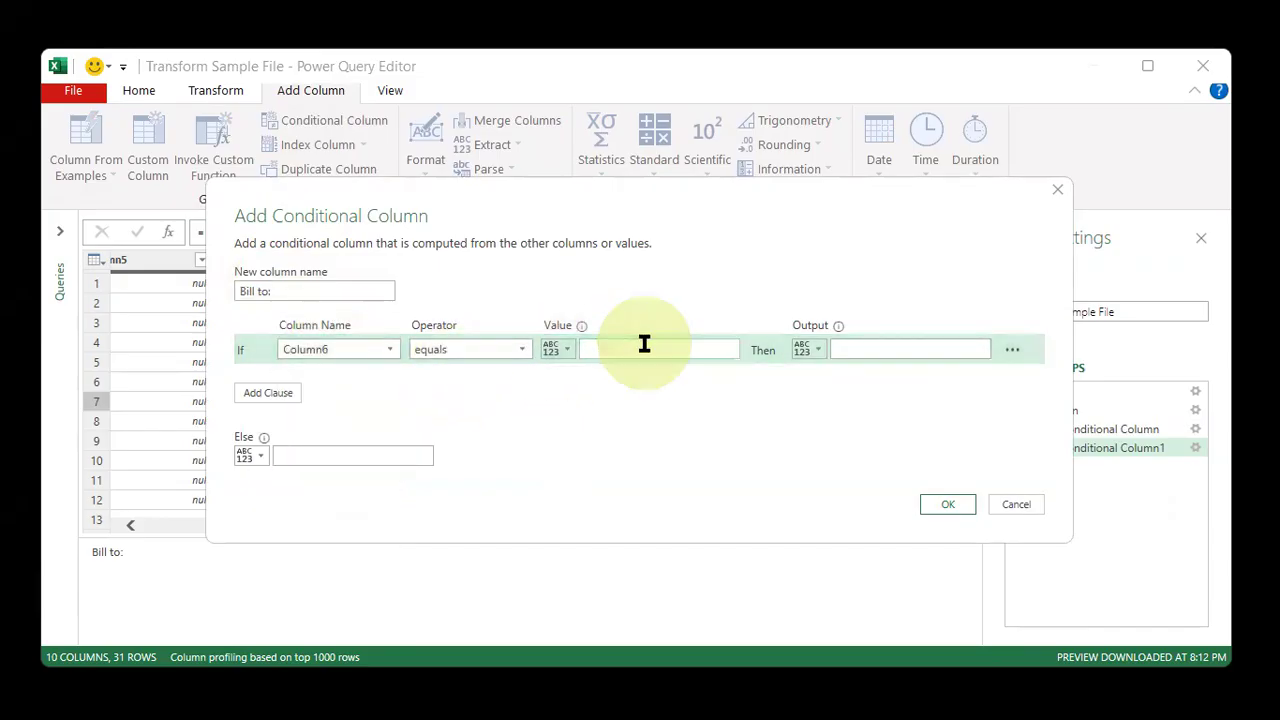
pyautogui.write('Bill to:')
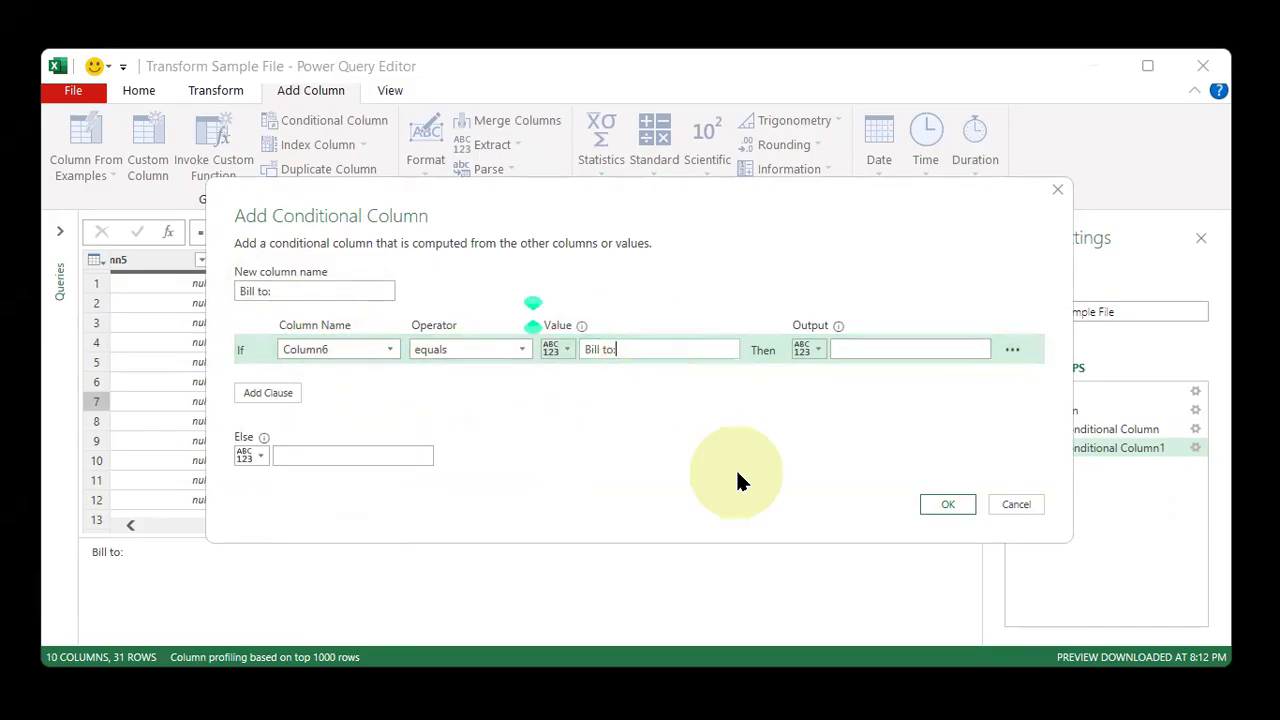
pyautogui.click(806, 350)
pyautogui.click(822, 394)
pyautogui.click(876, 350)
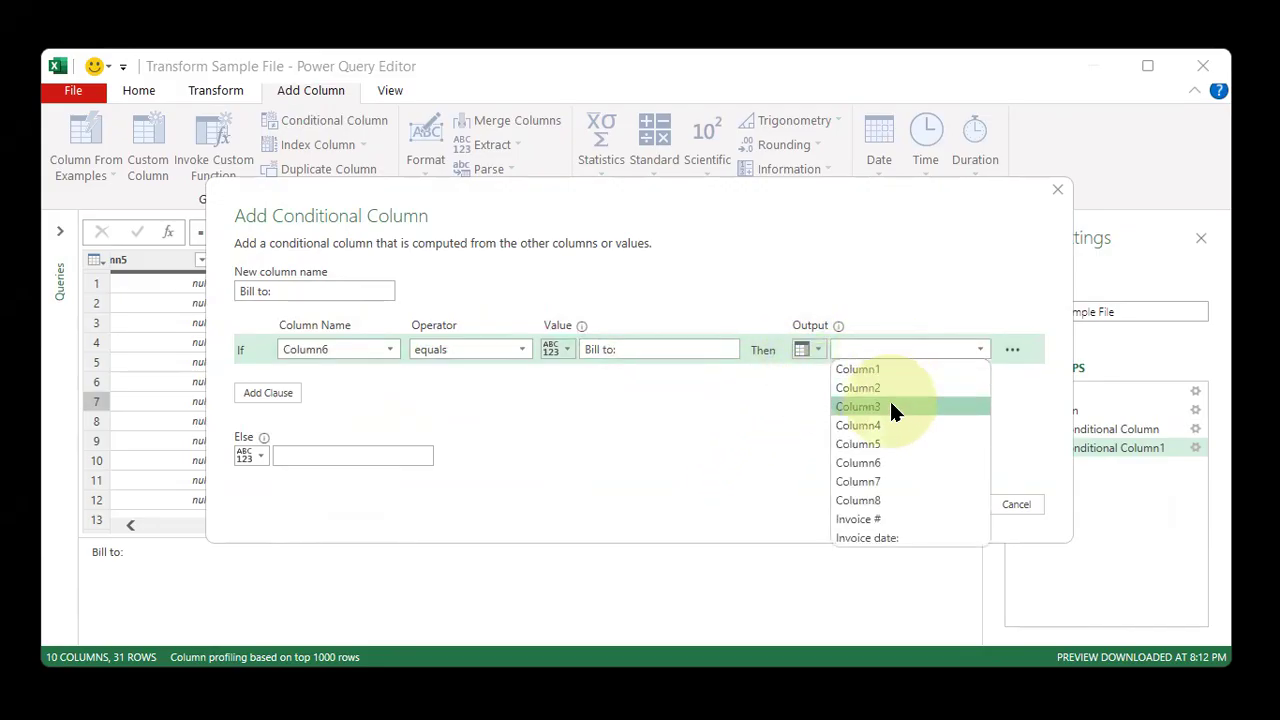
pyautogui.click(895, 481)
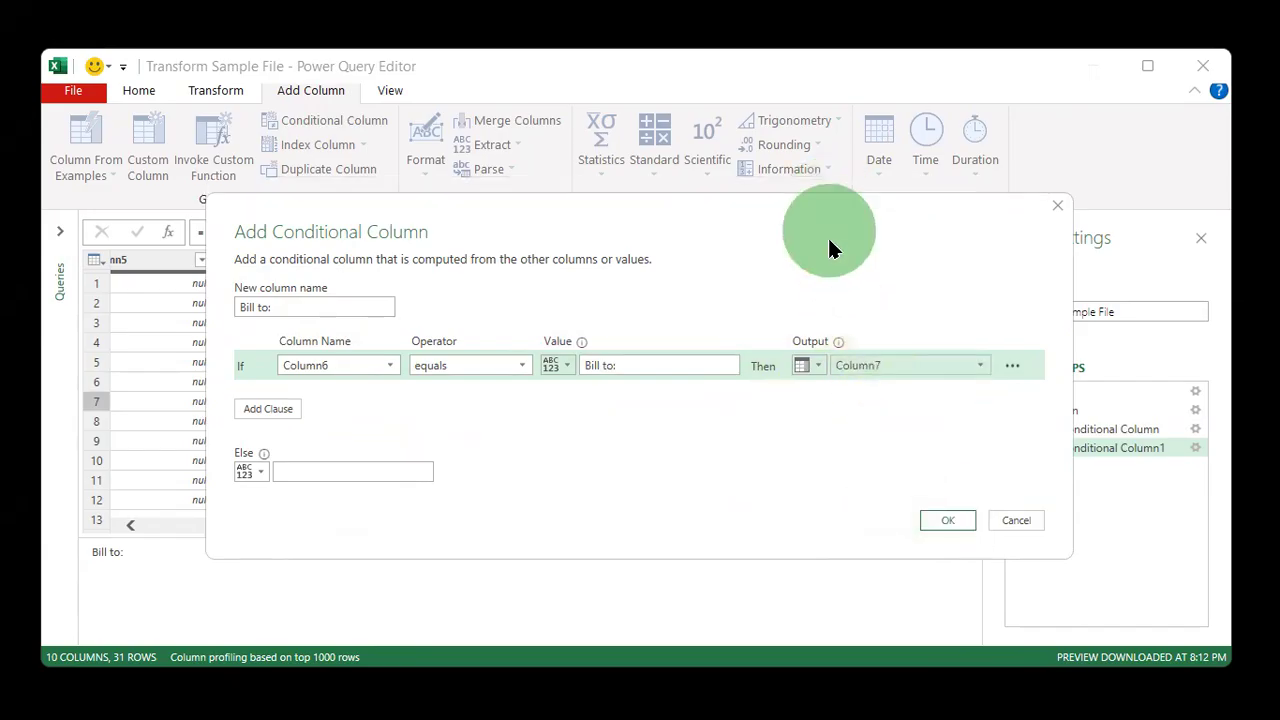
pyautogui.moveTo(827, 235); pyautogui.dragTo(805, 451)
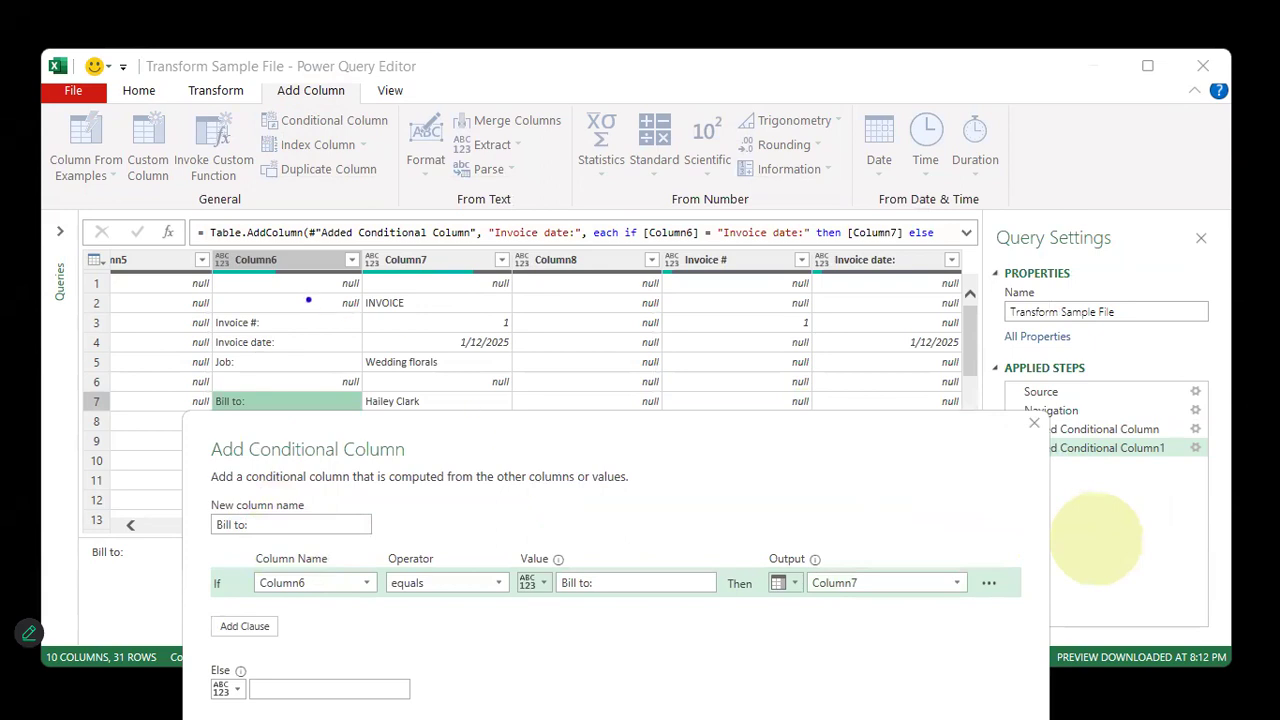
pyautogui.moveTo(311, 419)
pyautogui.mouseDown()
pyautogui.moveTo(386, 449)
pyautogui.moveTo(557, 580)
pyautogui.moveTo(580, 575)
pyautogui.mouseUp()
pyautogui.moveTo(245, 268); pyautogui.dragTo(278, 572)
pyautogui.moveTo(492, 398)
pyautogui.mouseDown()
pyautogui.moveTo(749, 560)
pyautogui.moveTo(841, 572)
pyautogui.mouseUp()
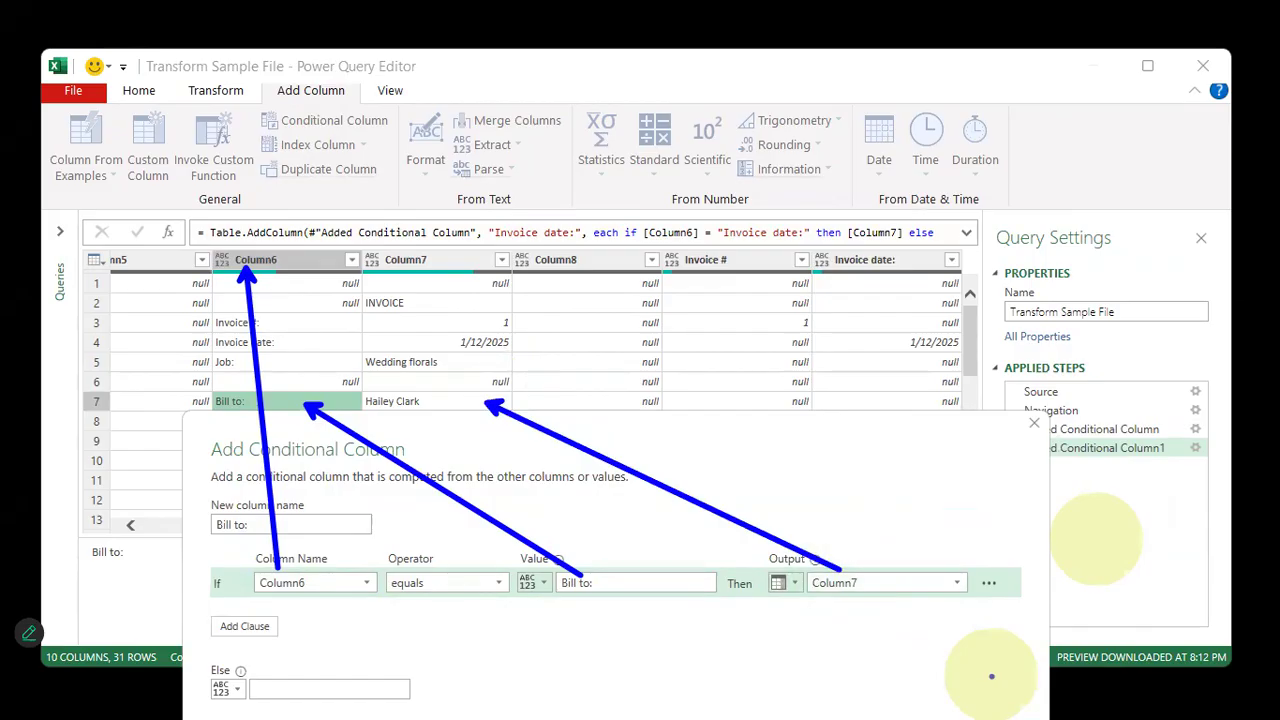
pyautogui.press('Escape')
pyautogui.moveTo(830, 424); pyautogui.dragTo(773, 218)
pyautogui.click(856, 533)
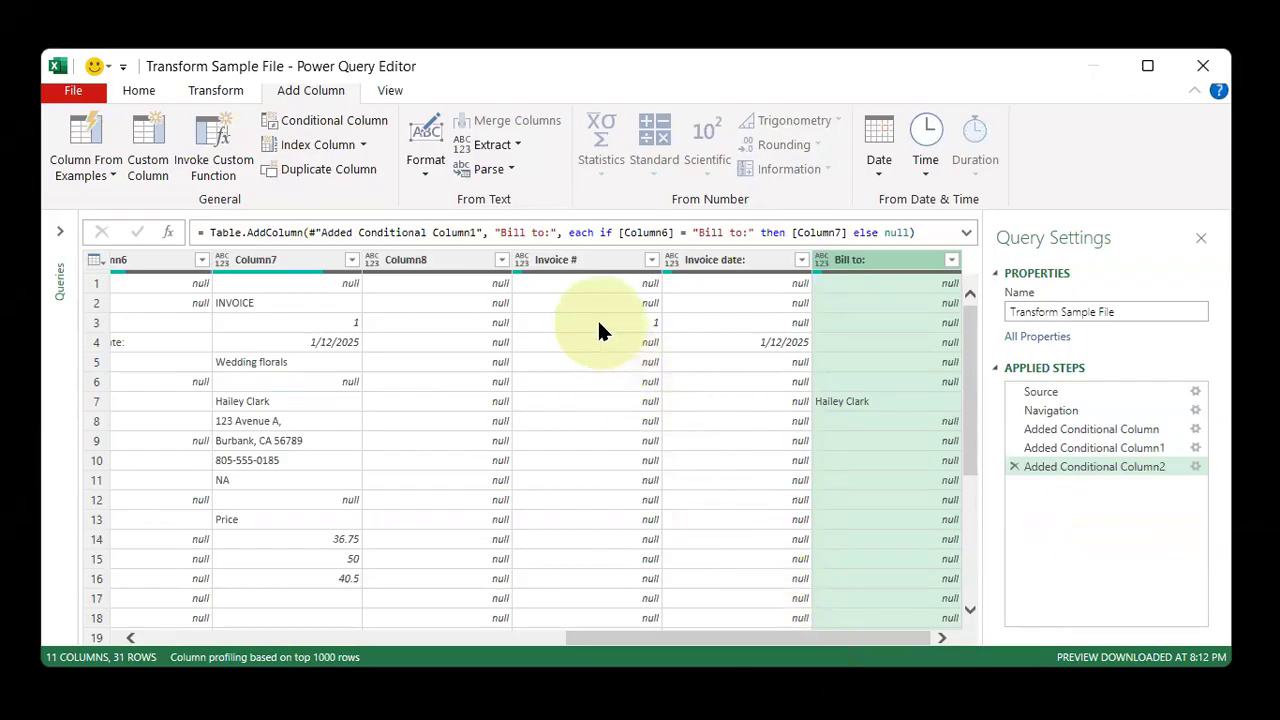
# Fill down the Invoice #, Invoice date: and Bill to: columns together
pyautogui.click(590, 259)
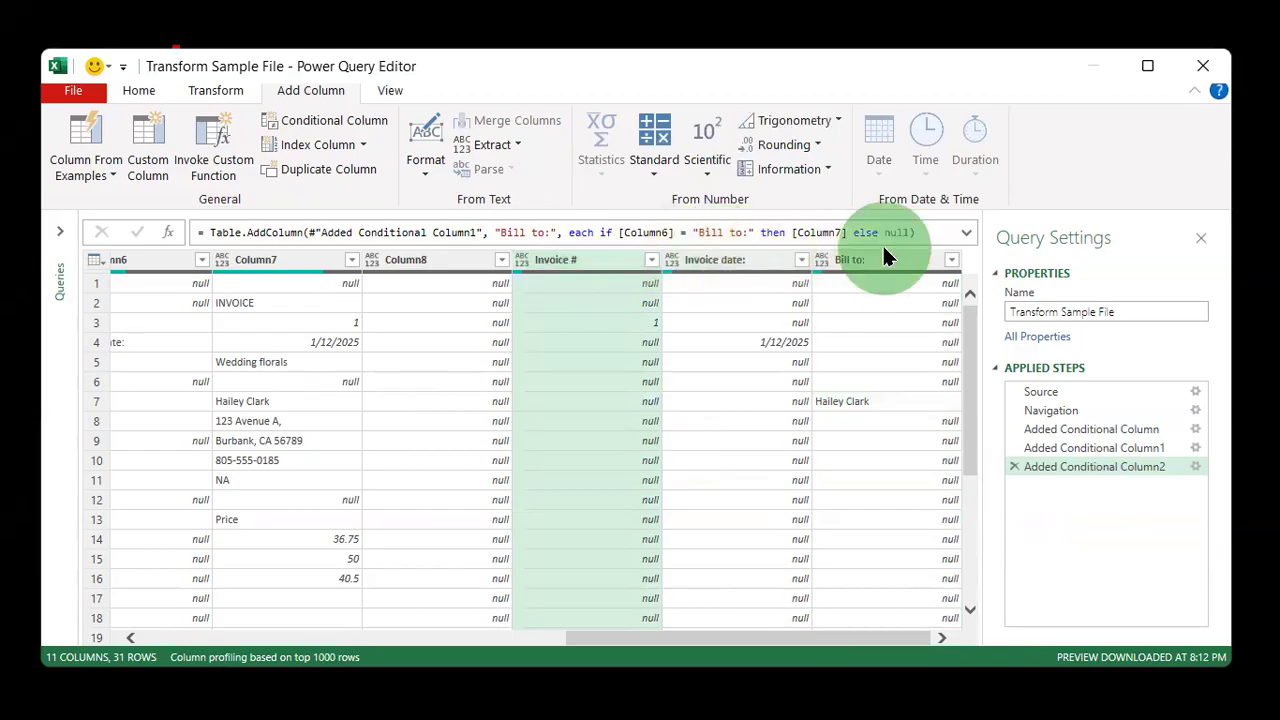
pyautogui.click(630, 322)
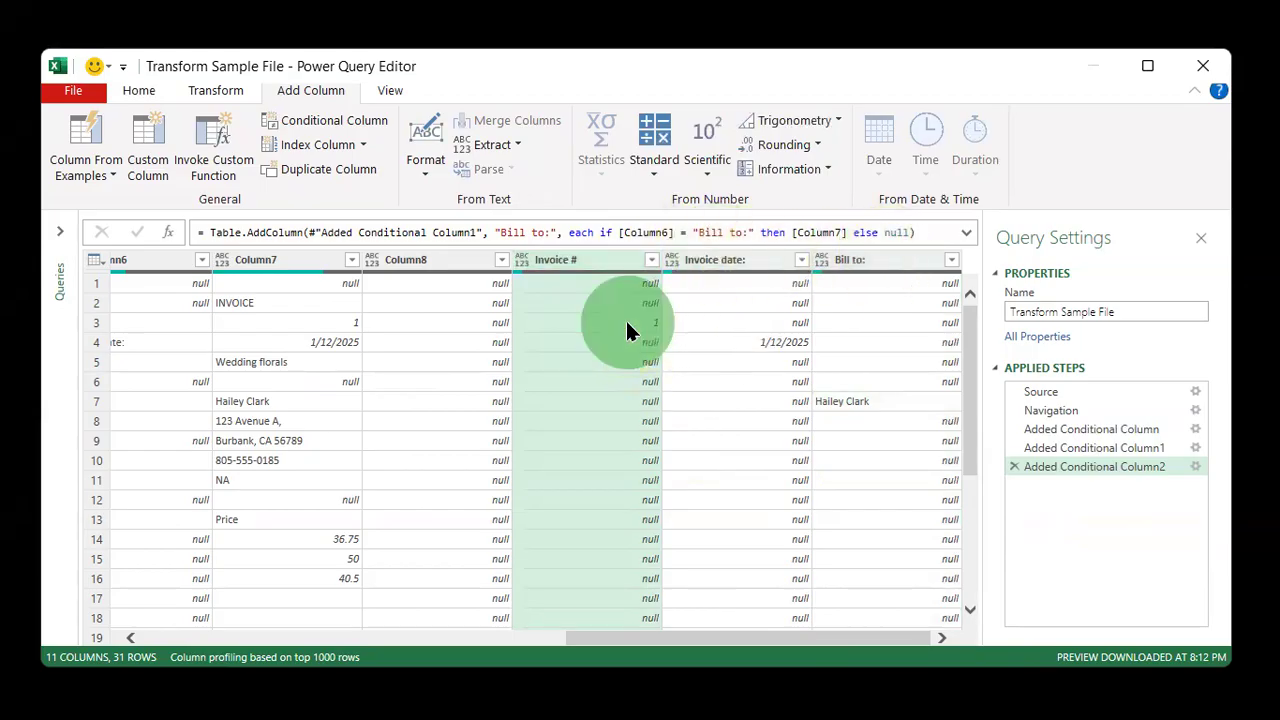
pyautogui.click(750, 322)
pyautogui.click(874, 404)
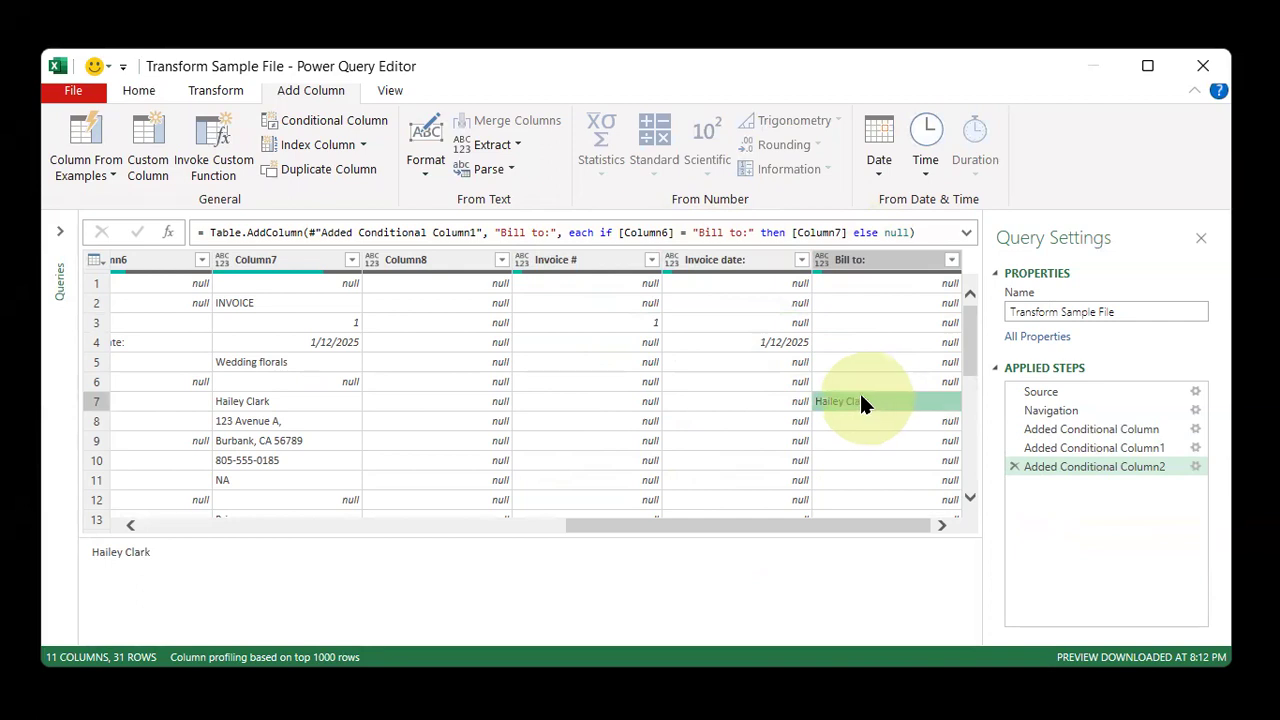
pyautogui.click(590, 262)
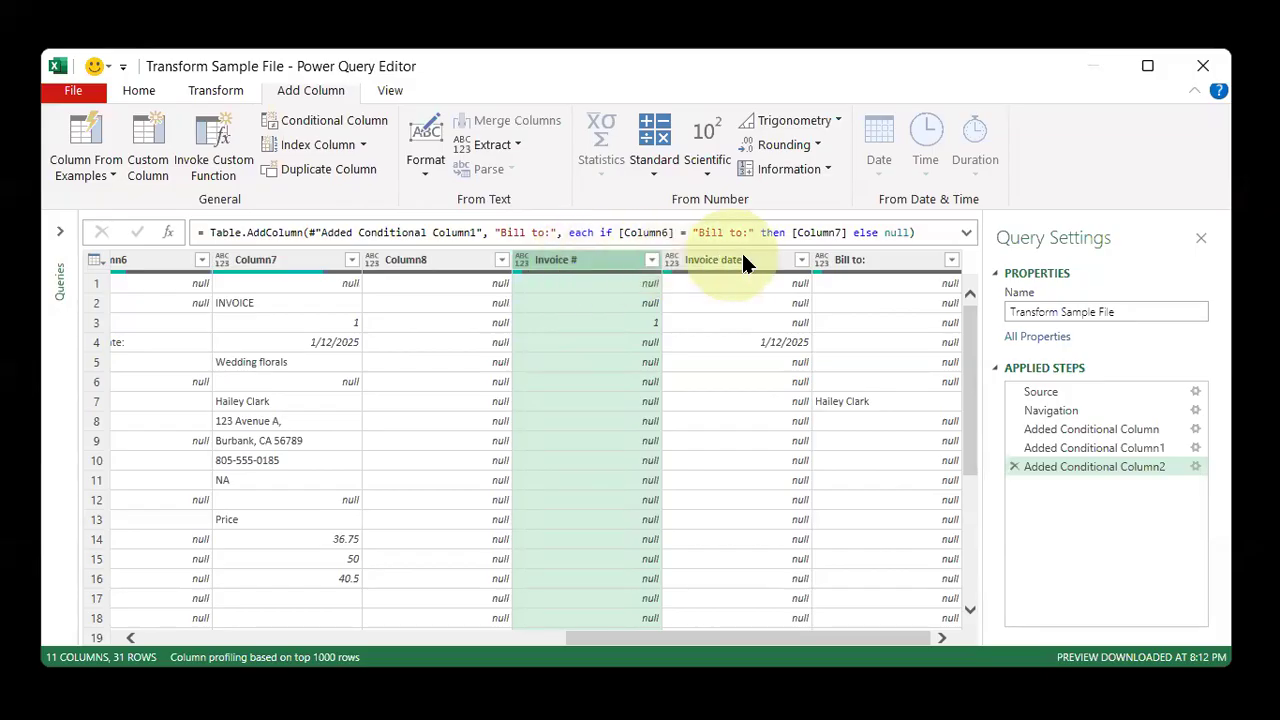
pyautogui.keyDown('shift'); pyautogui.click(867, 259); pyautogui.keyUp('shift')
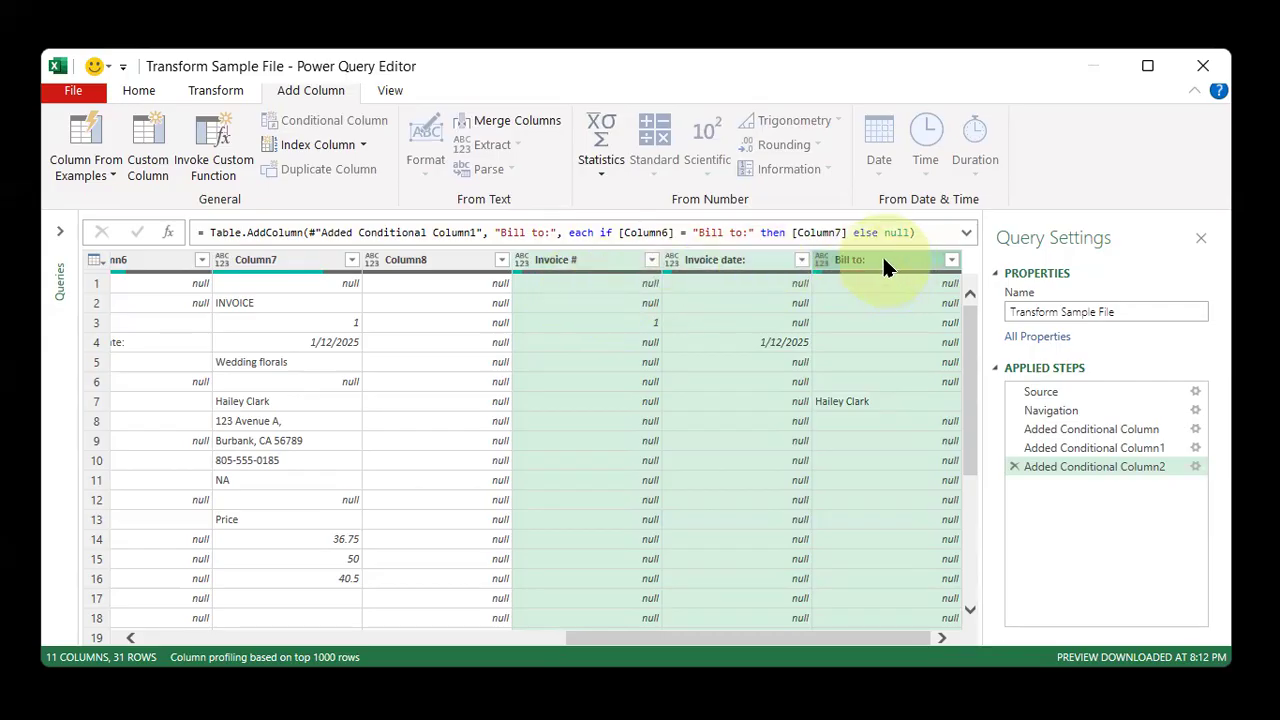
pyautogui.rightClick(882, 258)
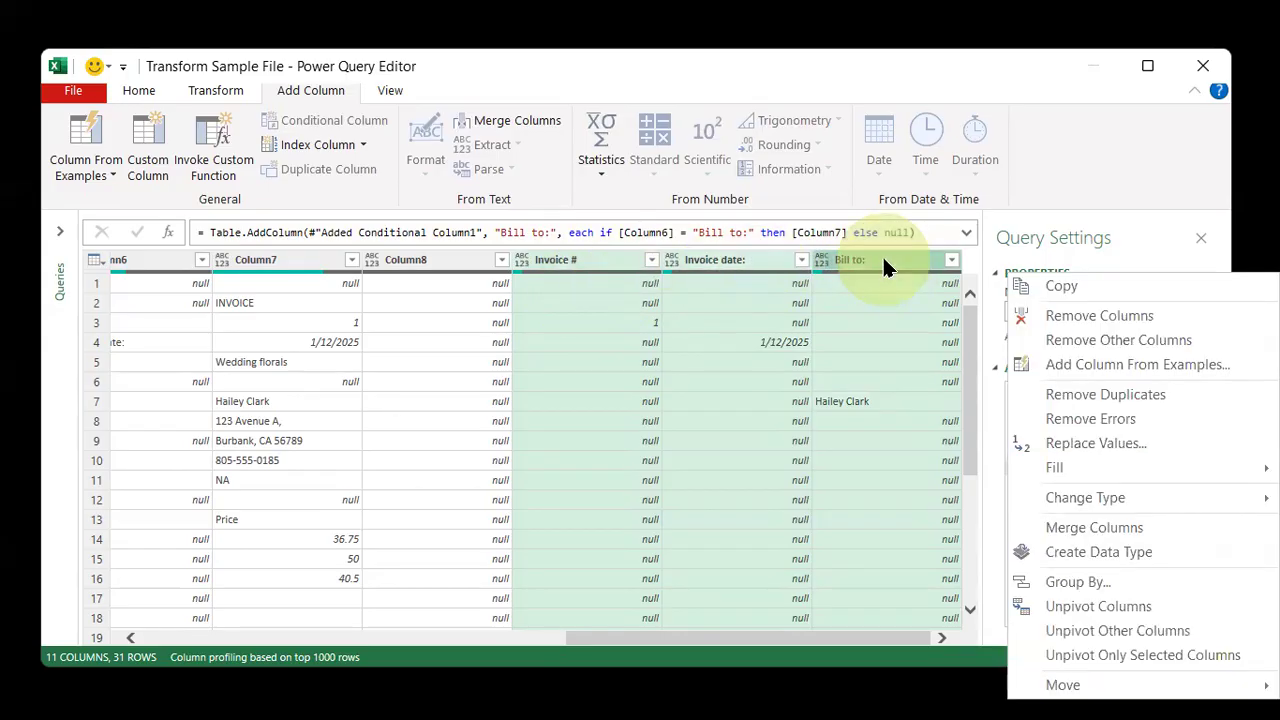
pyautogui.moveTo(1064, 468)
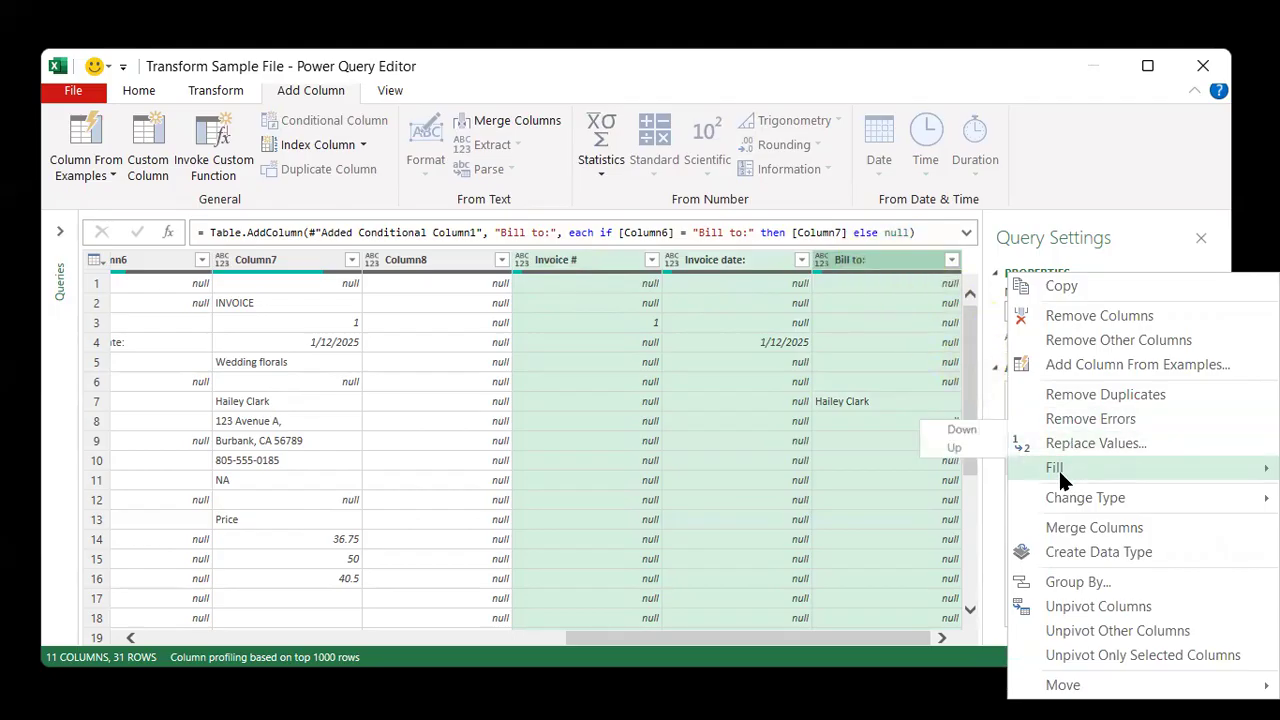
pyautogui.click(965, 443)
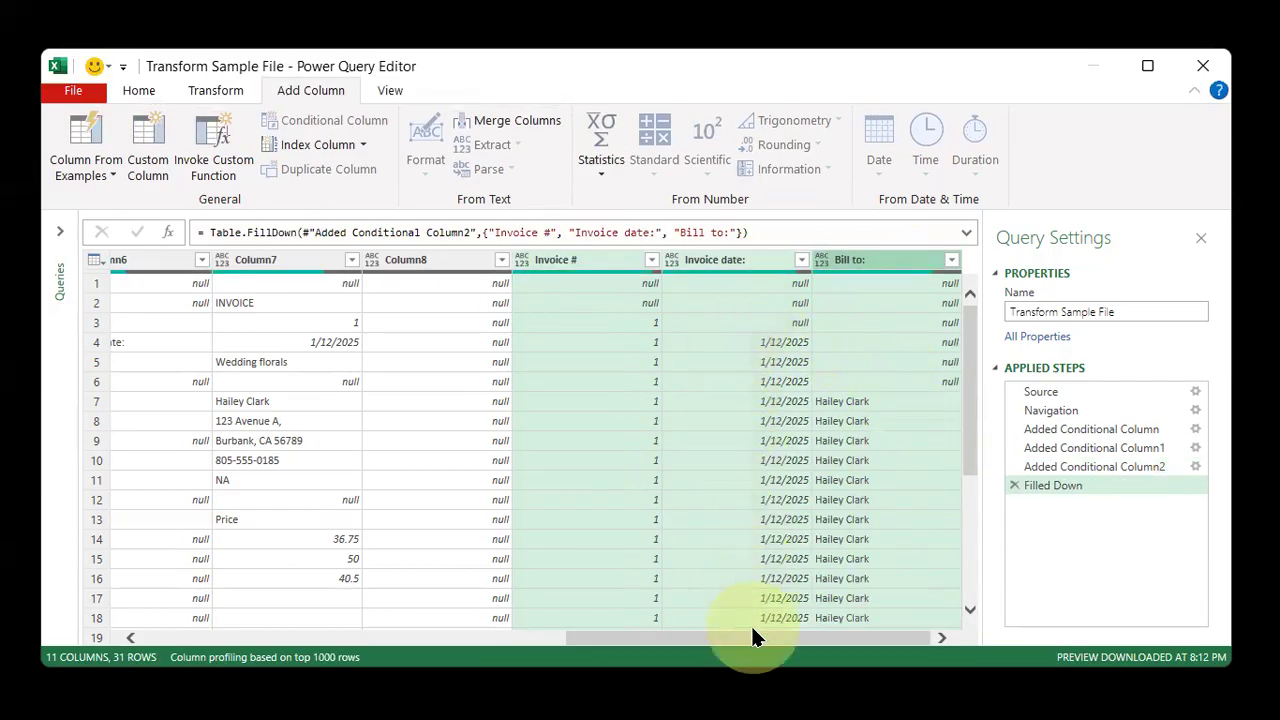
# Scroll back through the table to review the columns and rows after the fill
pyautogui.moveTo(761, 638); pyautogui.dragTo(907, 639)
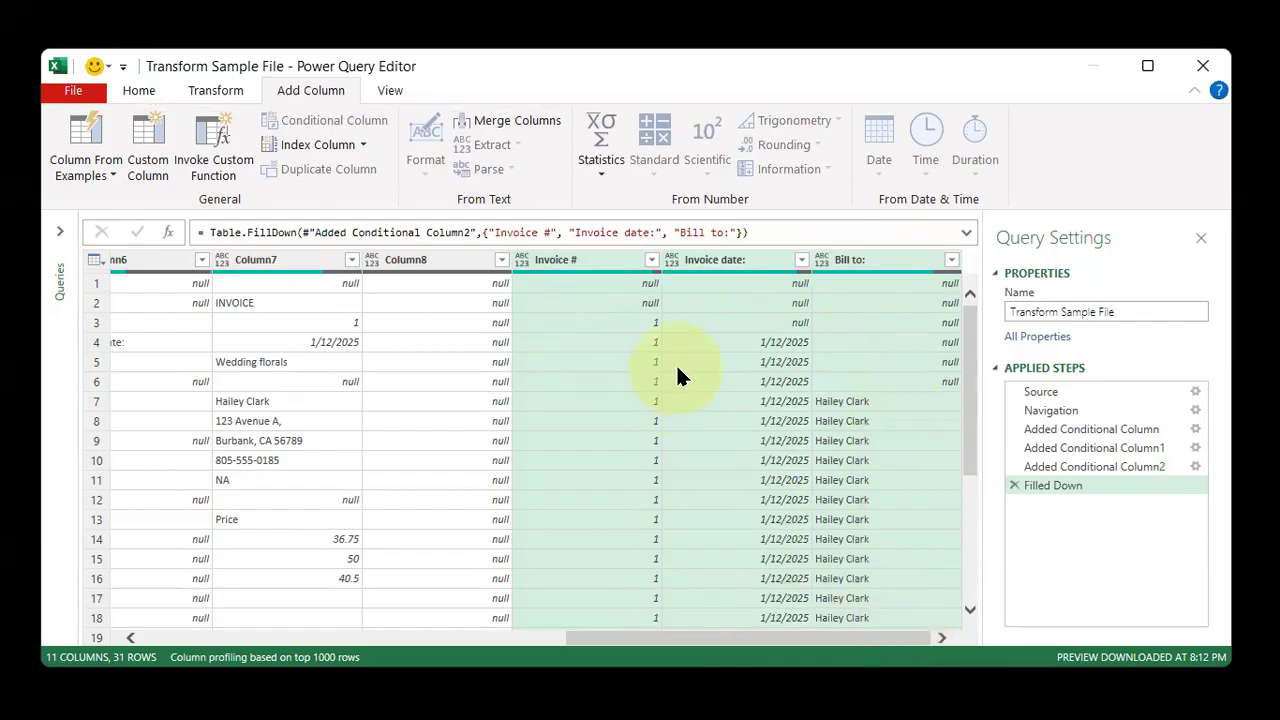
pyautogui.moveTo(835, 638); pyautogui.dragTo(393, 690)
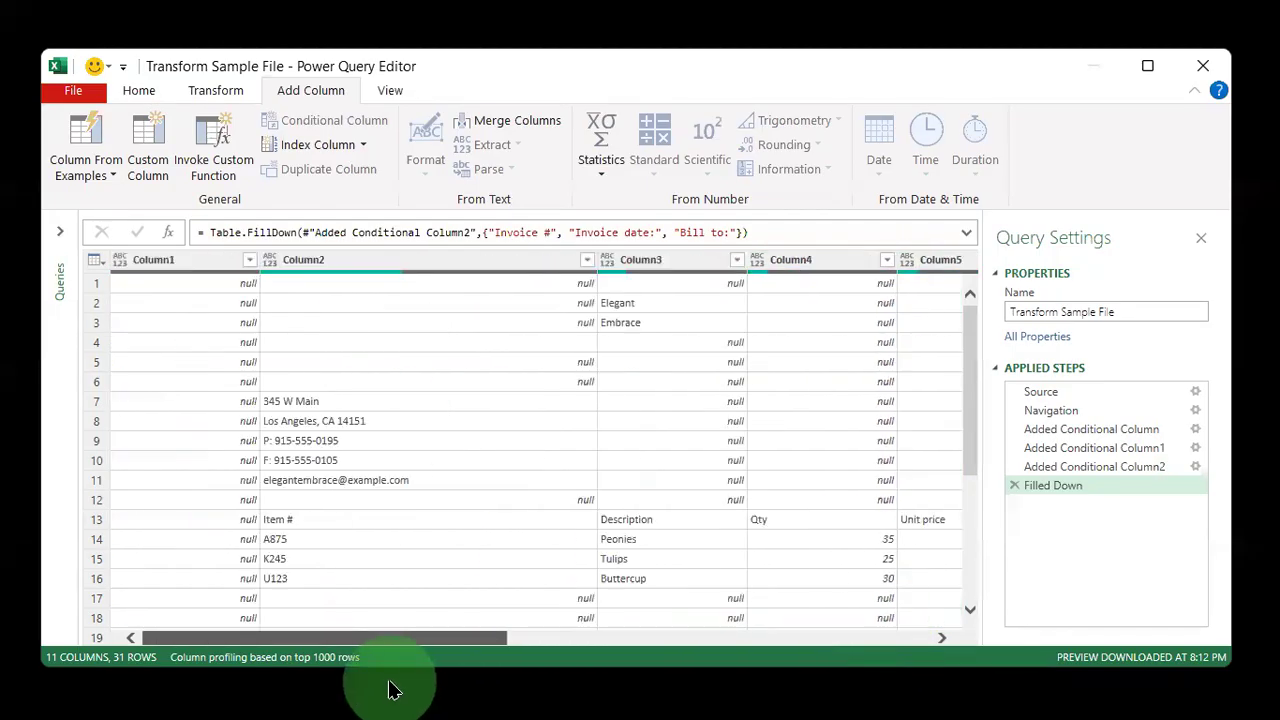
pyautogui.scroll(-3, 430, 610)
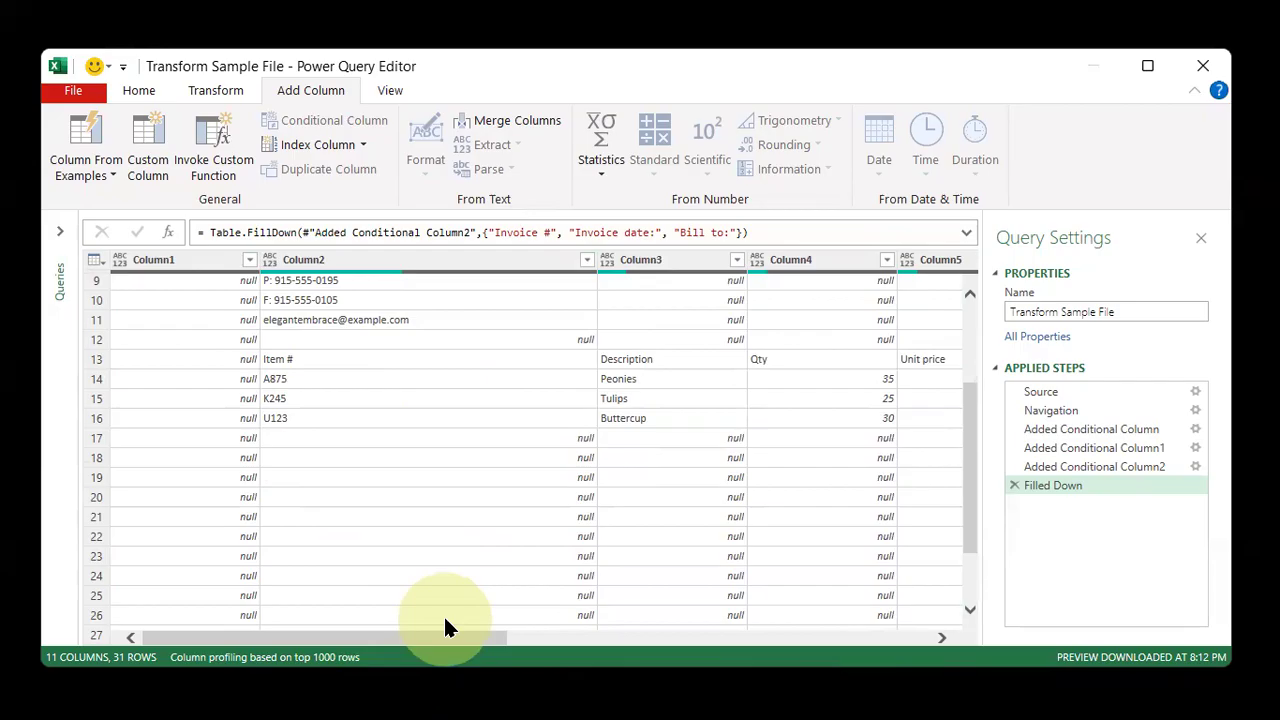
# Filter Column4 to remove rows with null values, keeping only the line-item rows
pyautogui.moveTo(442, 640); pyautogui.dragTo(568, 641)
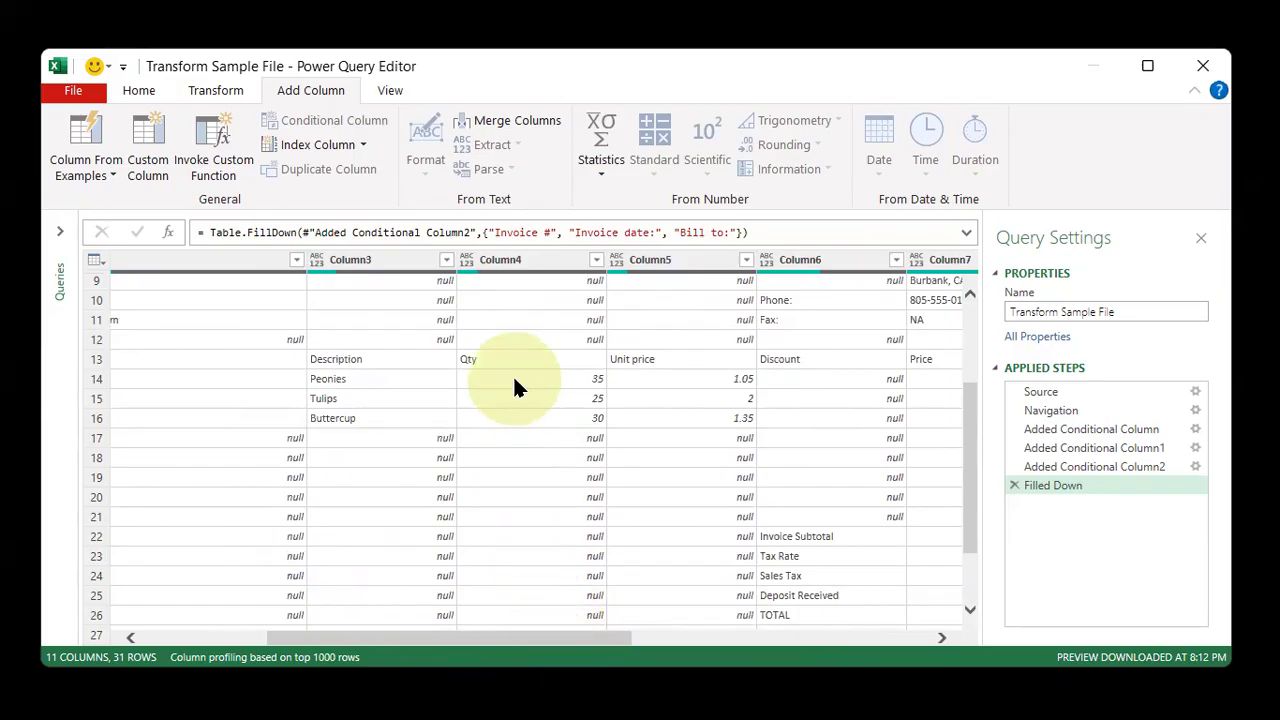
pyautogui.scroll(3, 522, 404)
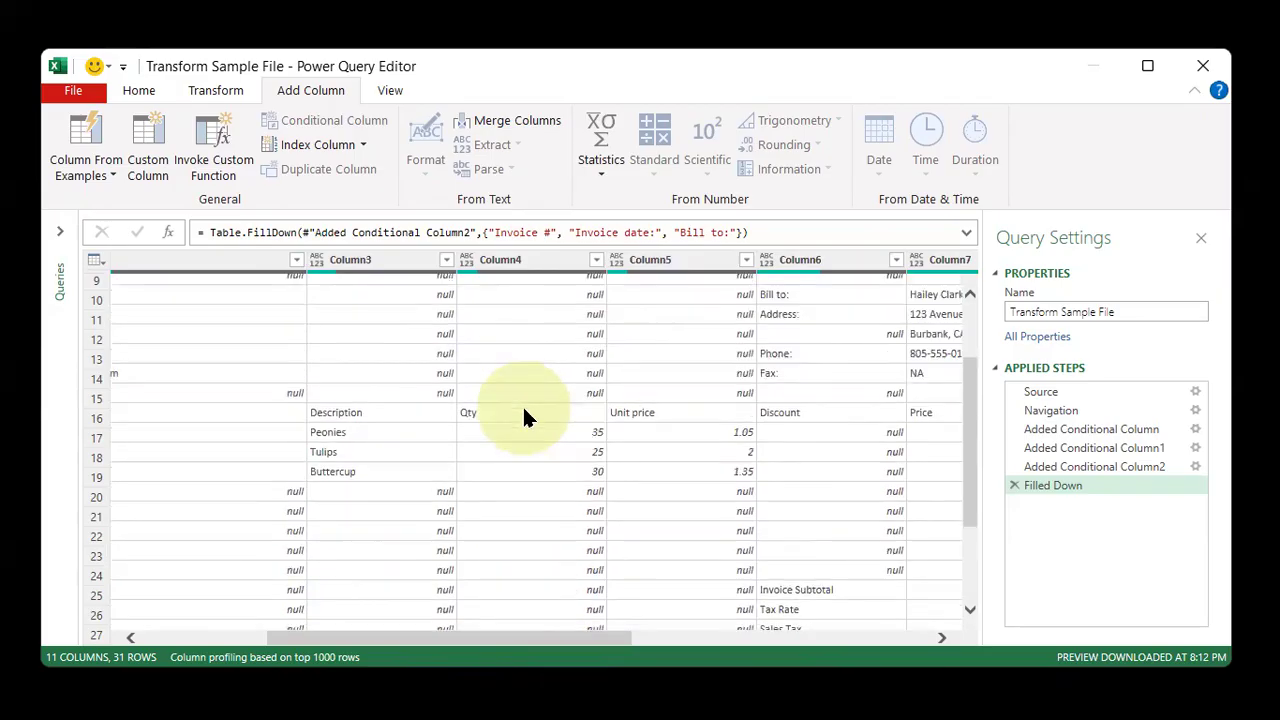
pyautogui.scroll(-3, 594, 452)
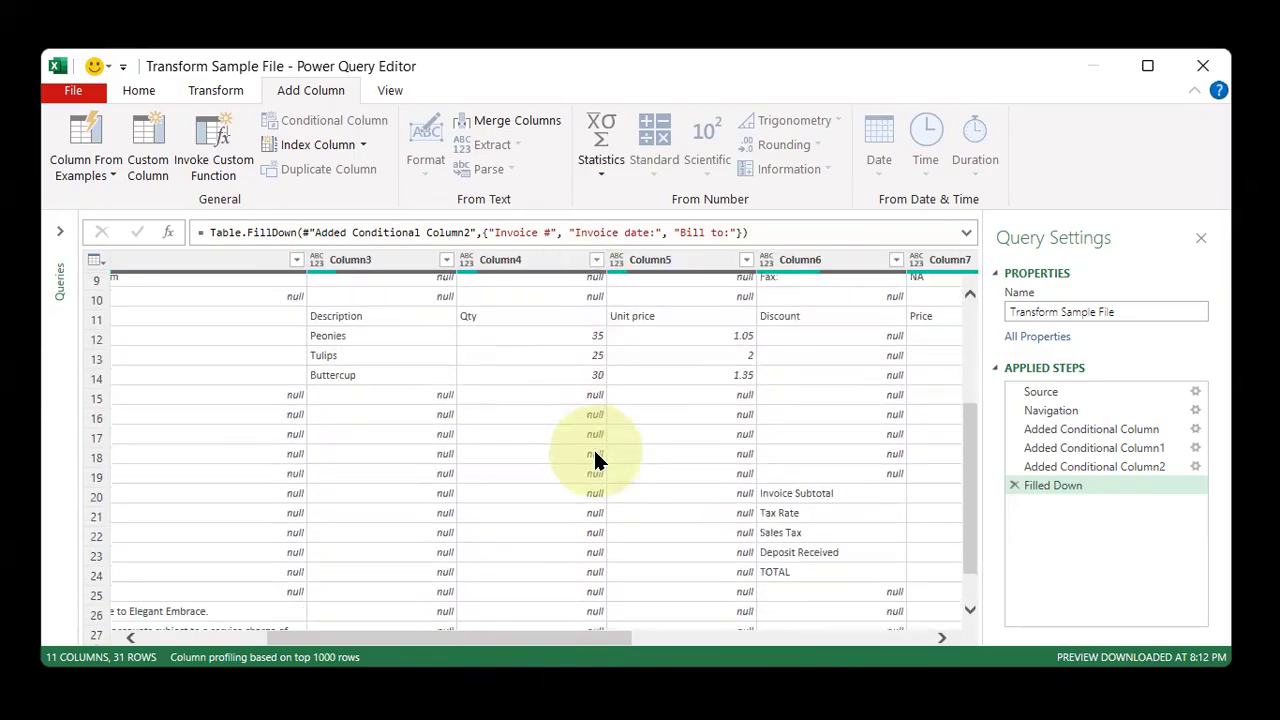
pyautogui.scroll(3, 578, 567)
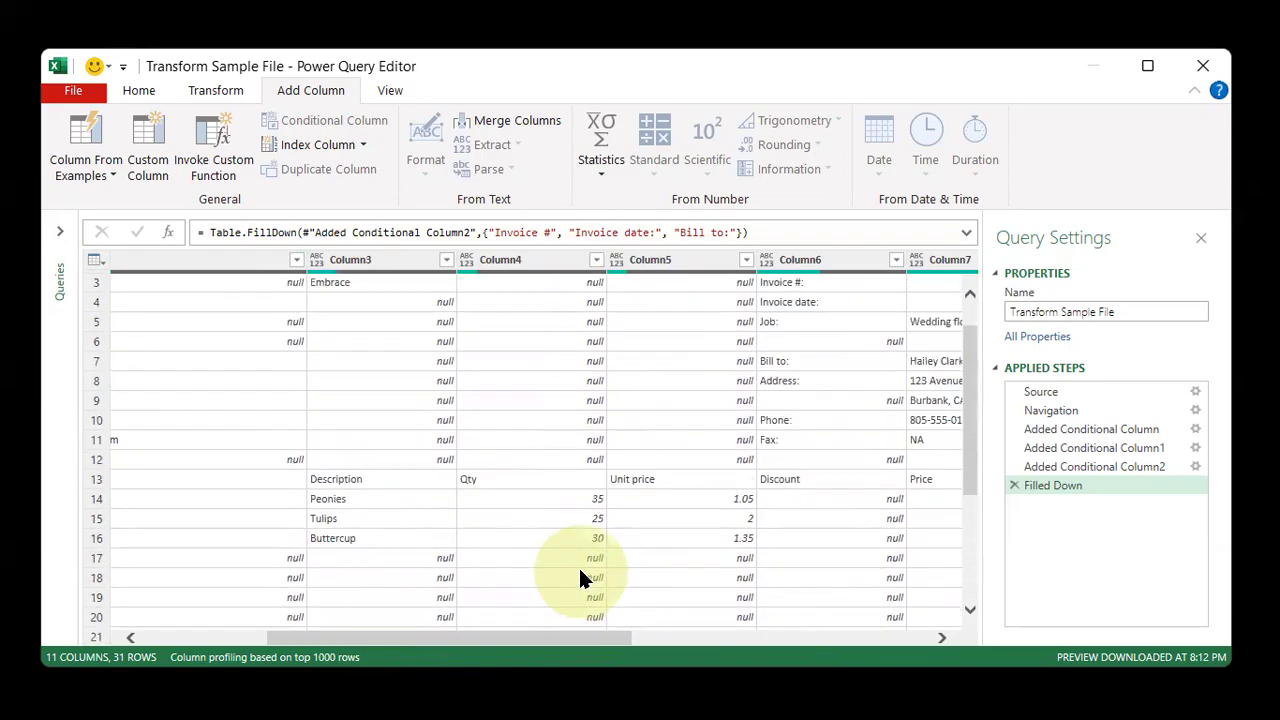
pyautogui.scroll(-1, 704, 590)
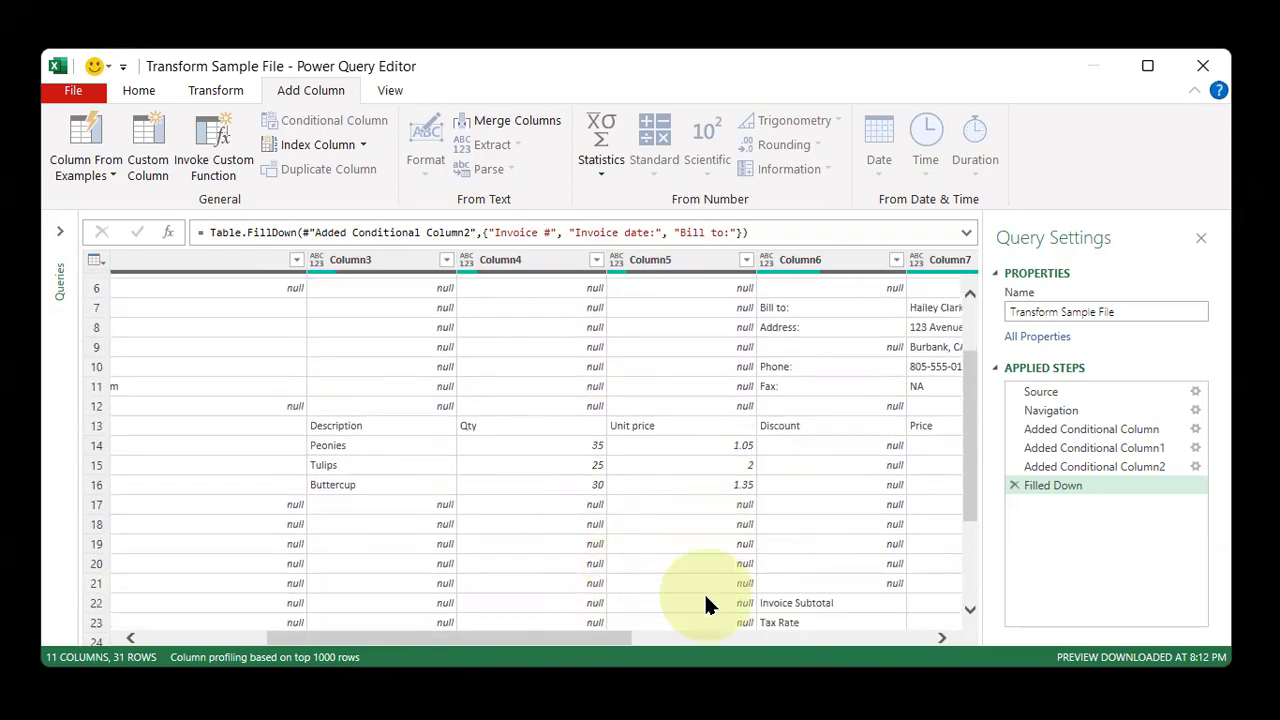
pyautogui.click(595, 262)
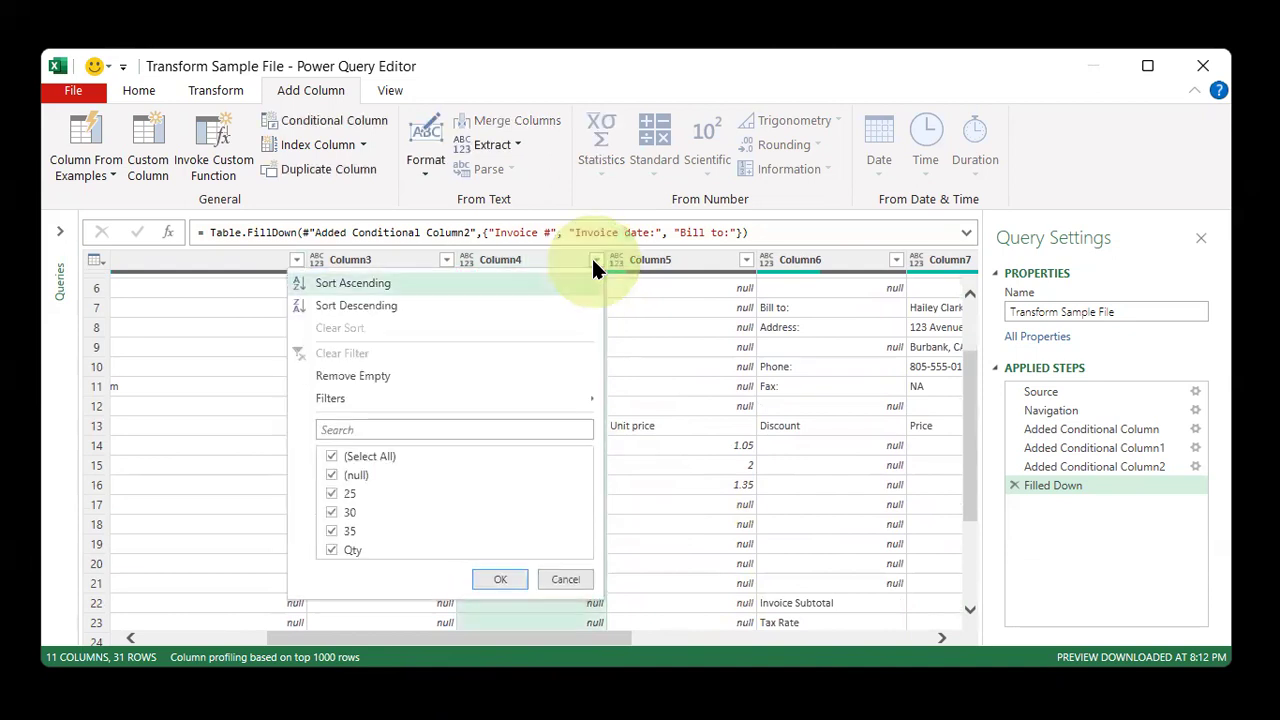
pyautogui.click(349, 476)
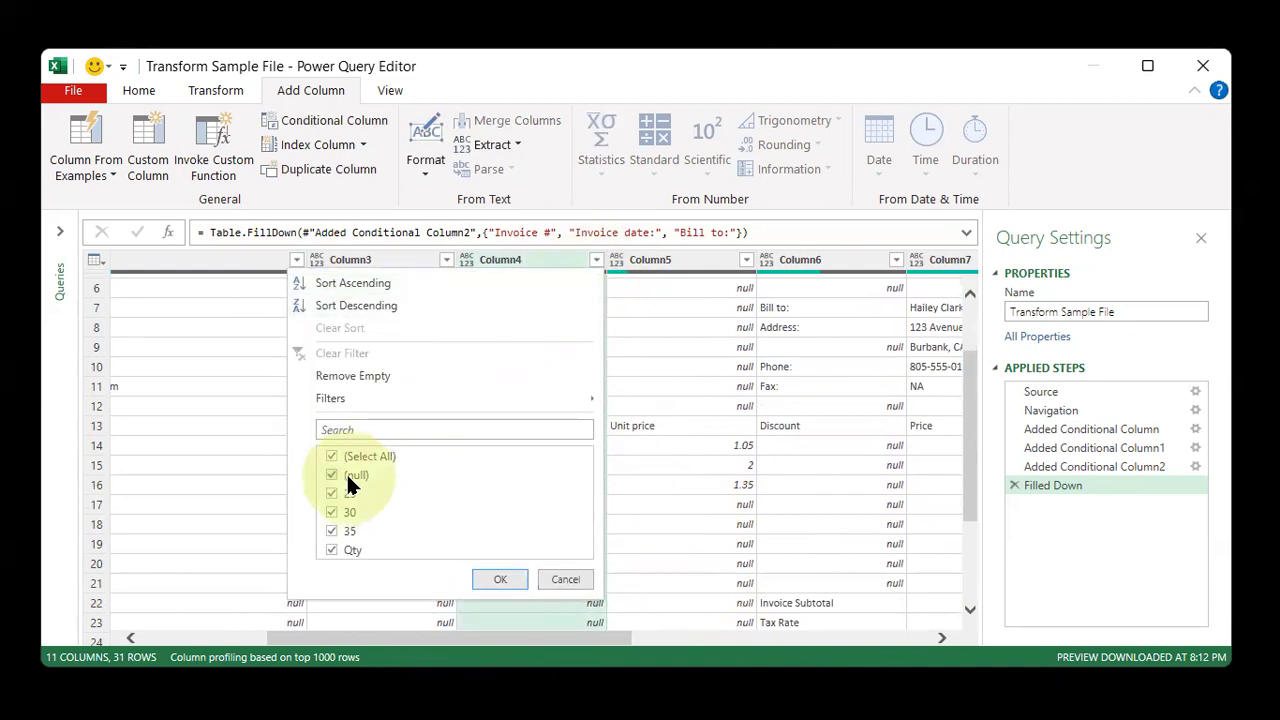
pyautogui.click(497, 583)
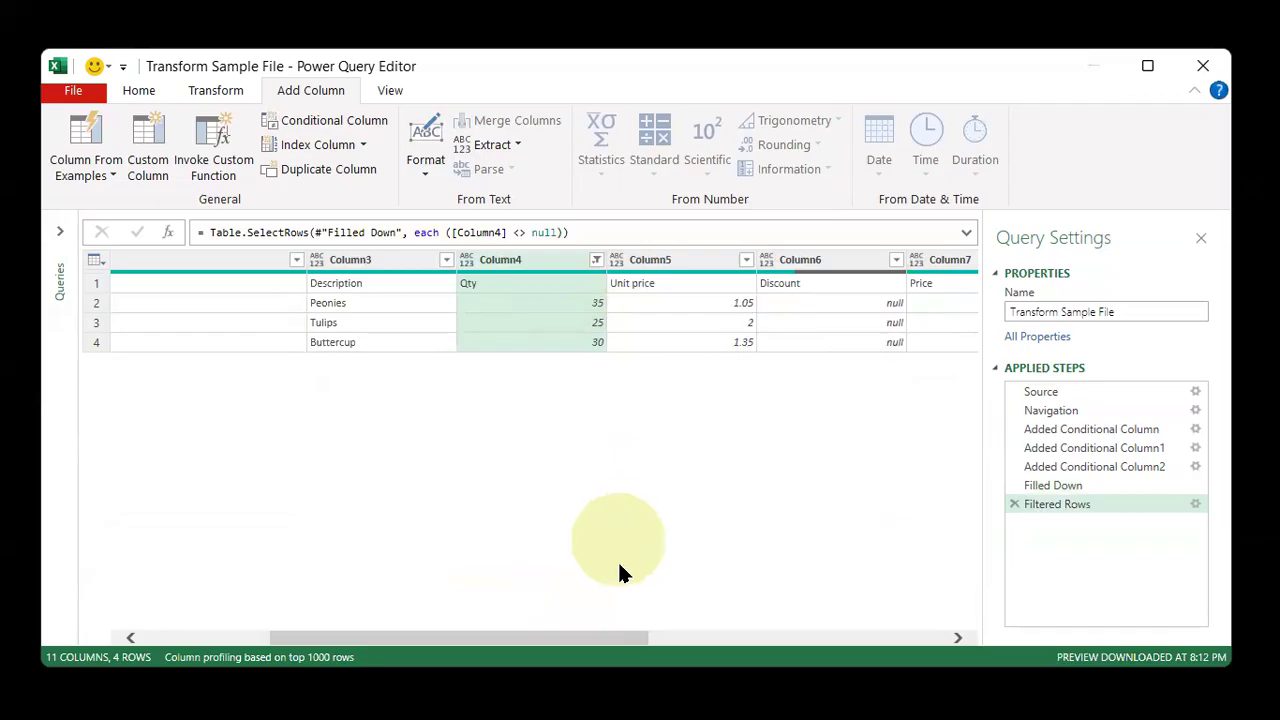
# Rename Column2 to Item # by pasting the header text copied from its first row
pyautogui.moveTo(592, 637); pyautogui.dragTo(400, 663)
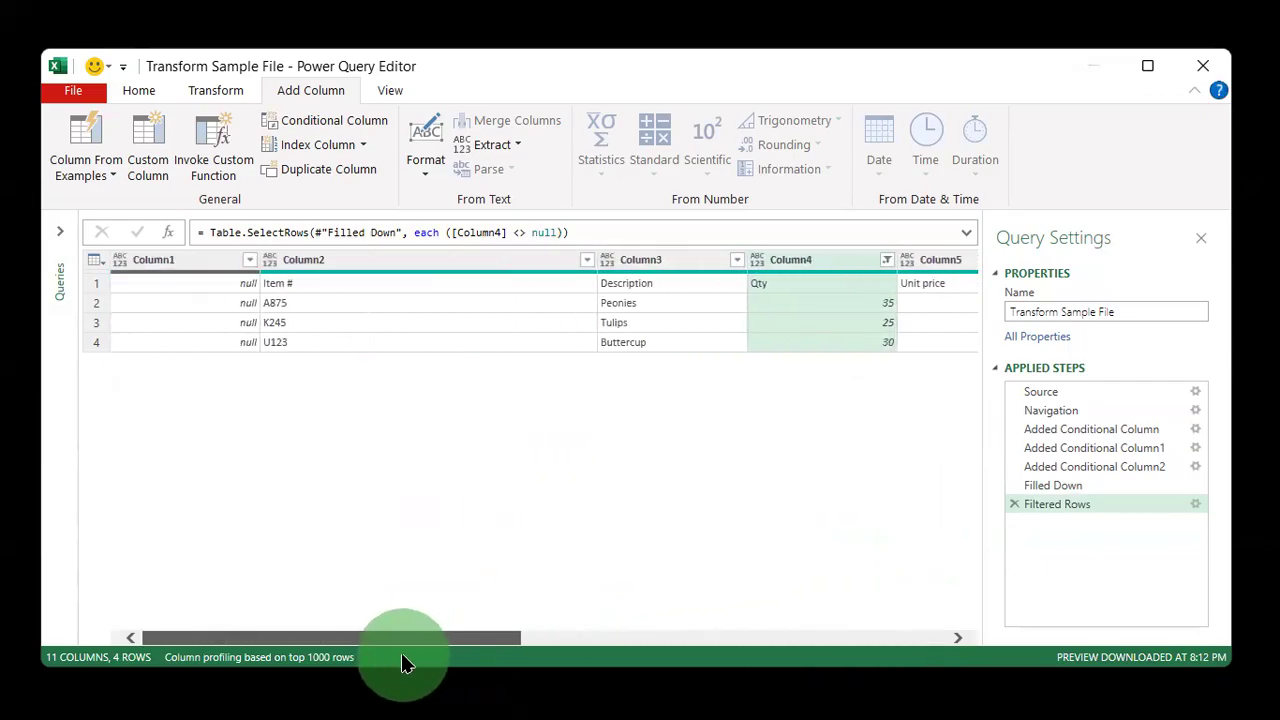
pyautogui.click(363, 288)
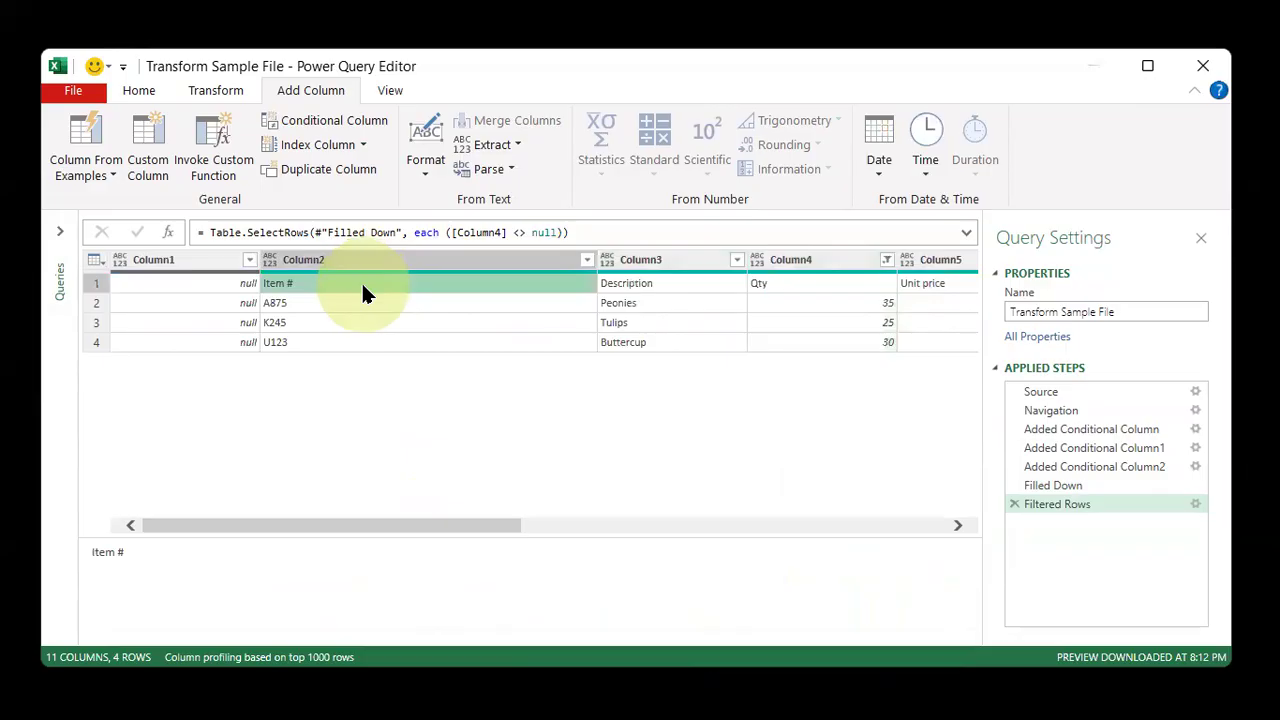
pyautogui.moveTo(411, 523); pyautogui.dragTo(995, 478)
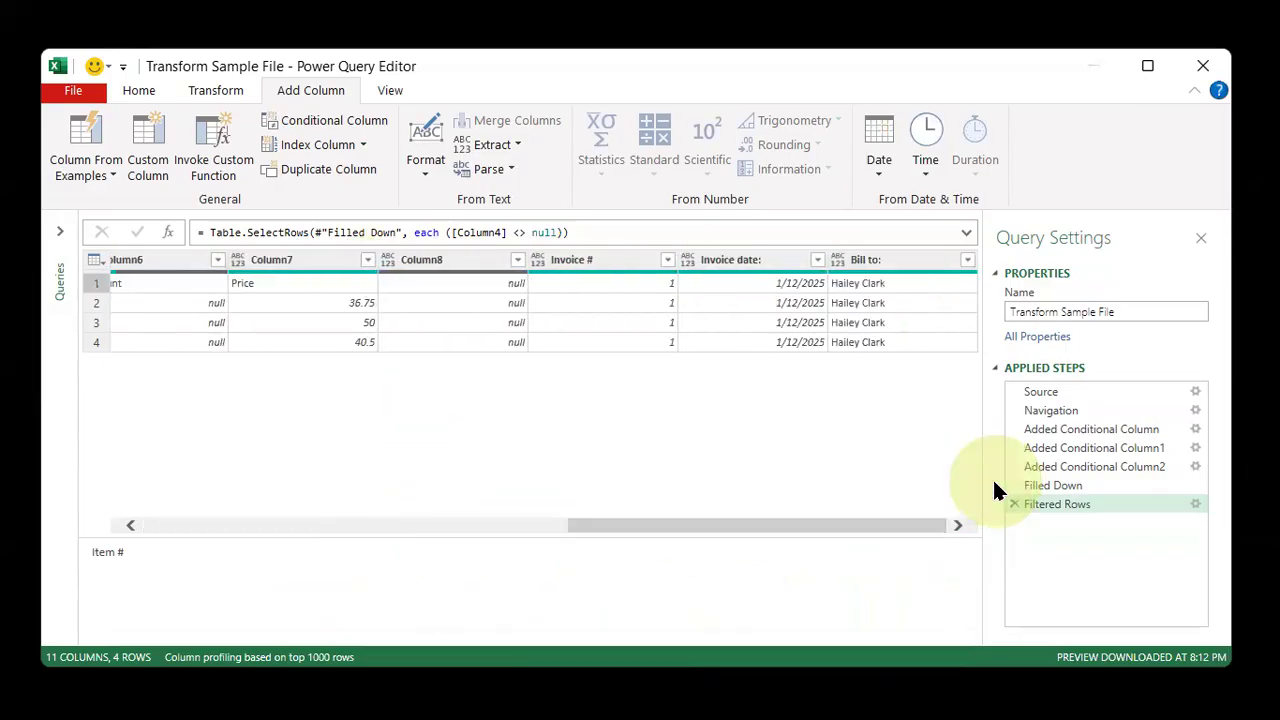
pyautogui.moveTo(904, 268); pyautogui.dragTo(611, 299)
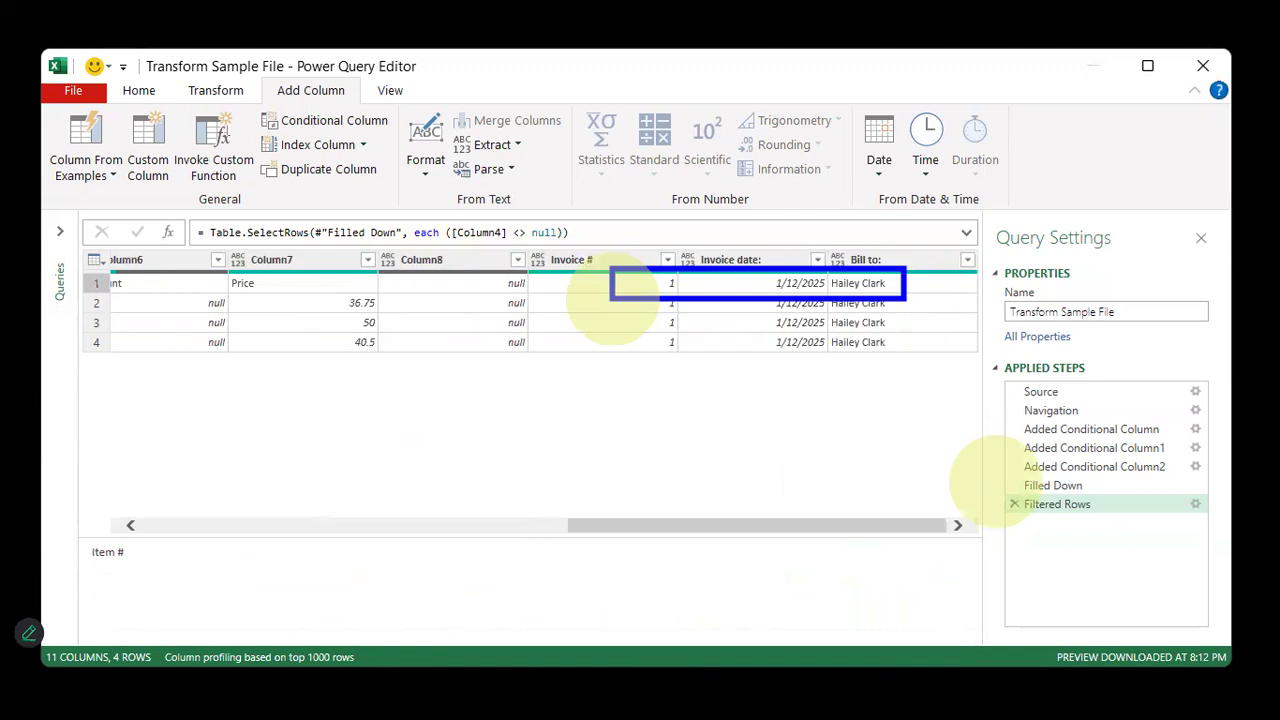
pyautogui.moveTo(668, 524)
pyautogui.mouseDown()
pyautogui.moveTo(301, 562)
pyautogui.moveTo(252, 530)
pyautogui.mouseUp()
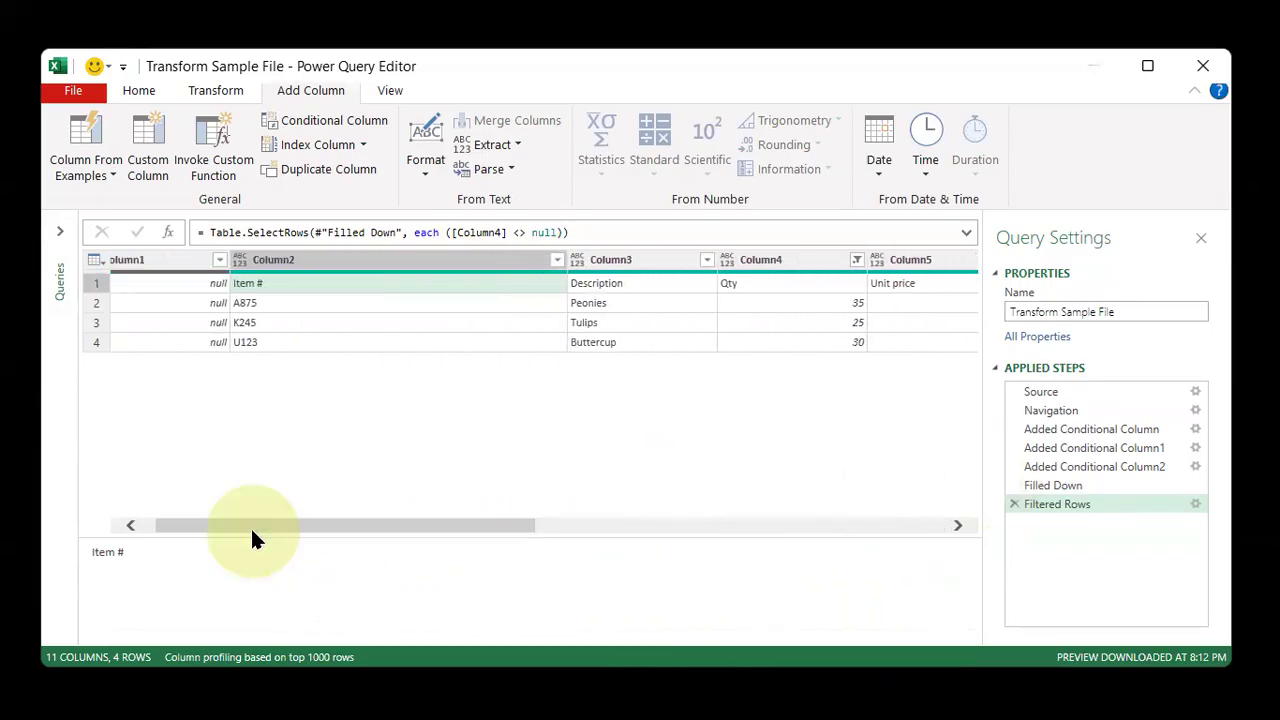
pyautogui.click(288, 260)
pyautogui.doubleClick(288, 261)
pyautogui.write('Item #')
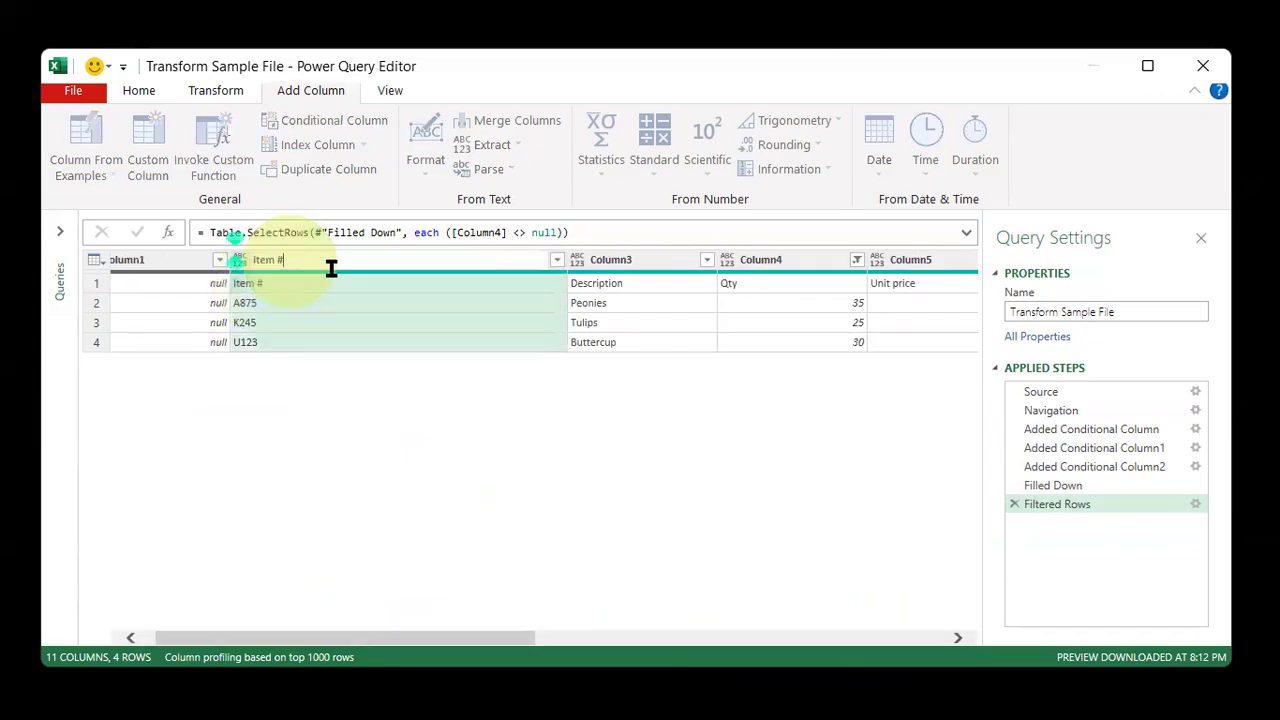
pyautogui.press('Return')
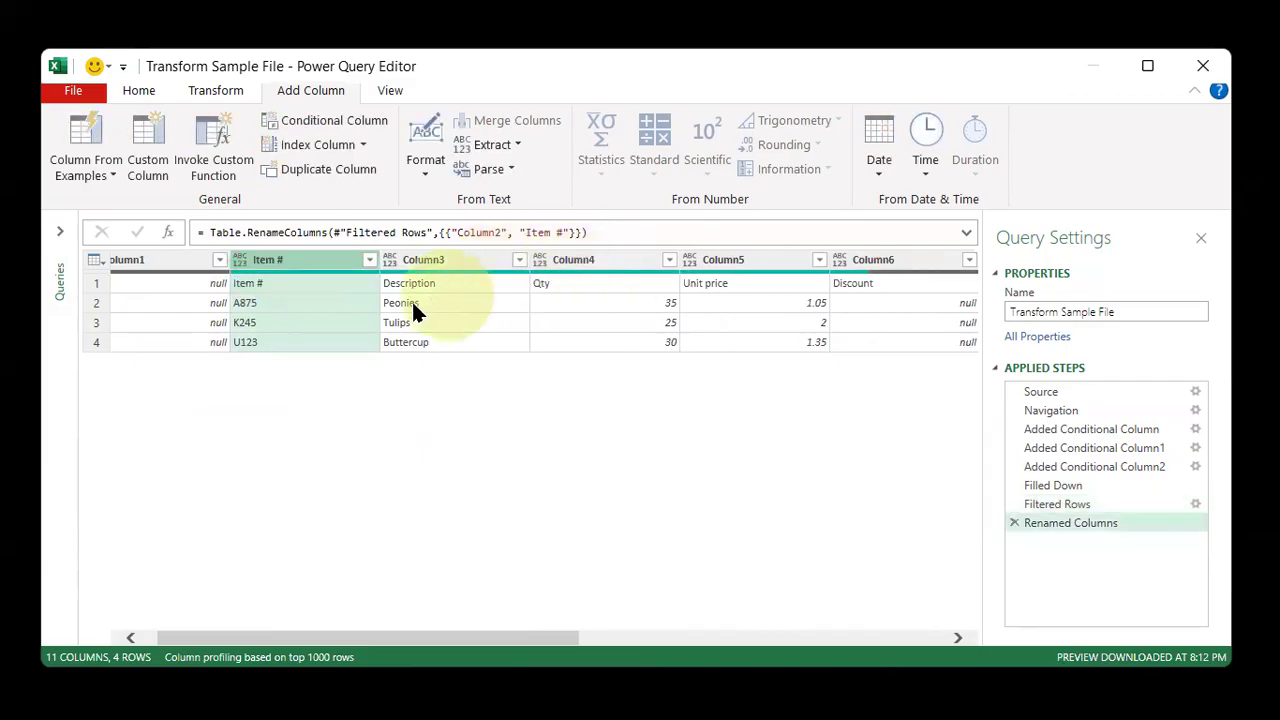
# Rename Column3 to Description and Column4 to Qty using their first-row header text
pyautogui.click(434, 283)
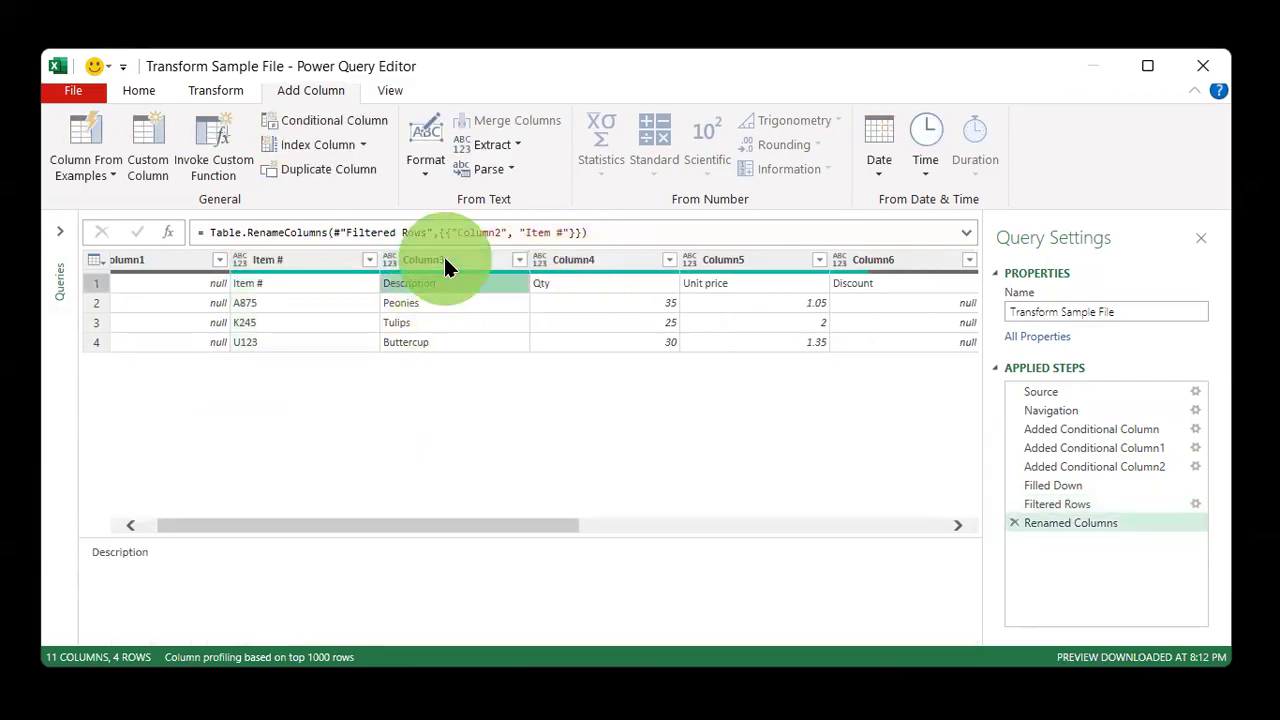
pyautogui.doubleClick(443, 258)
pyautogui.write('Description')
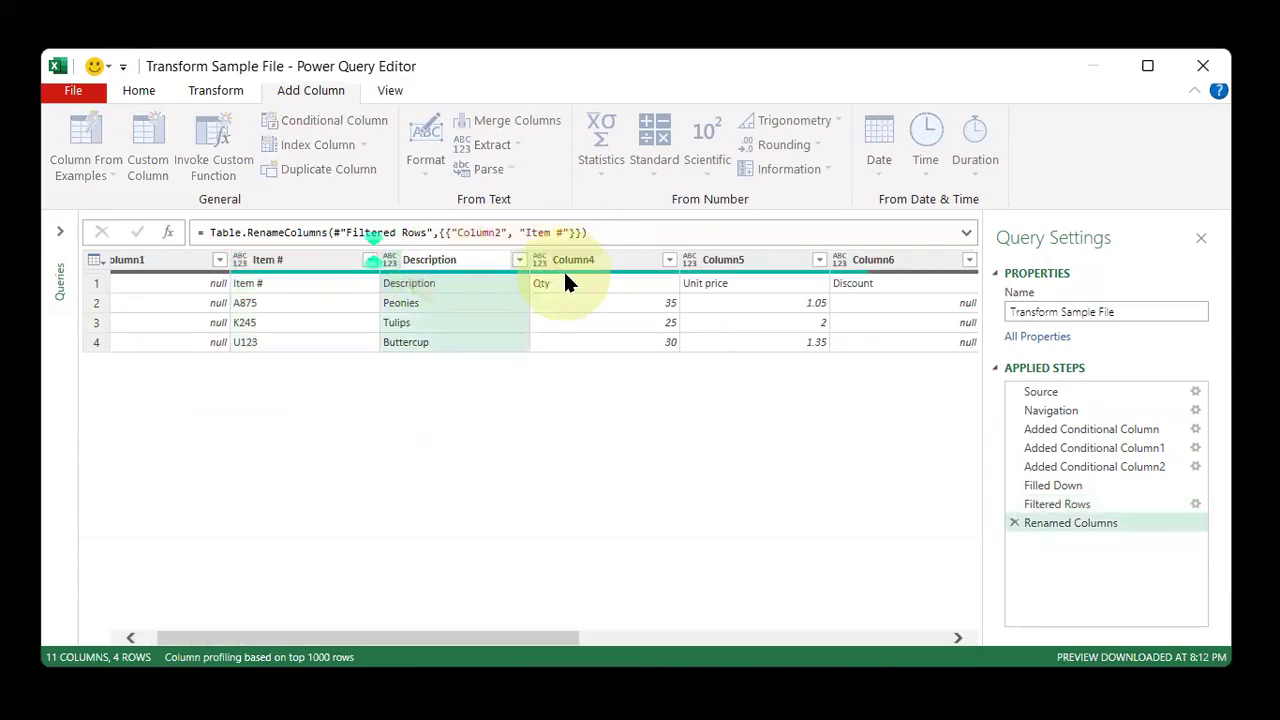
pyautogui.click(565, 280)
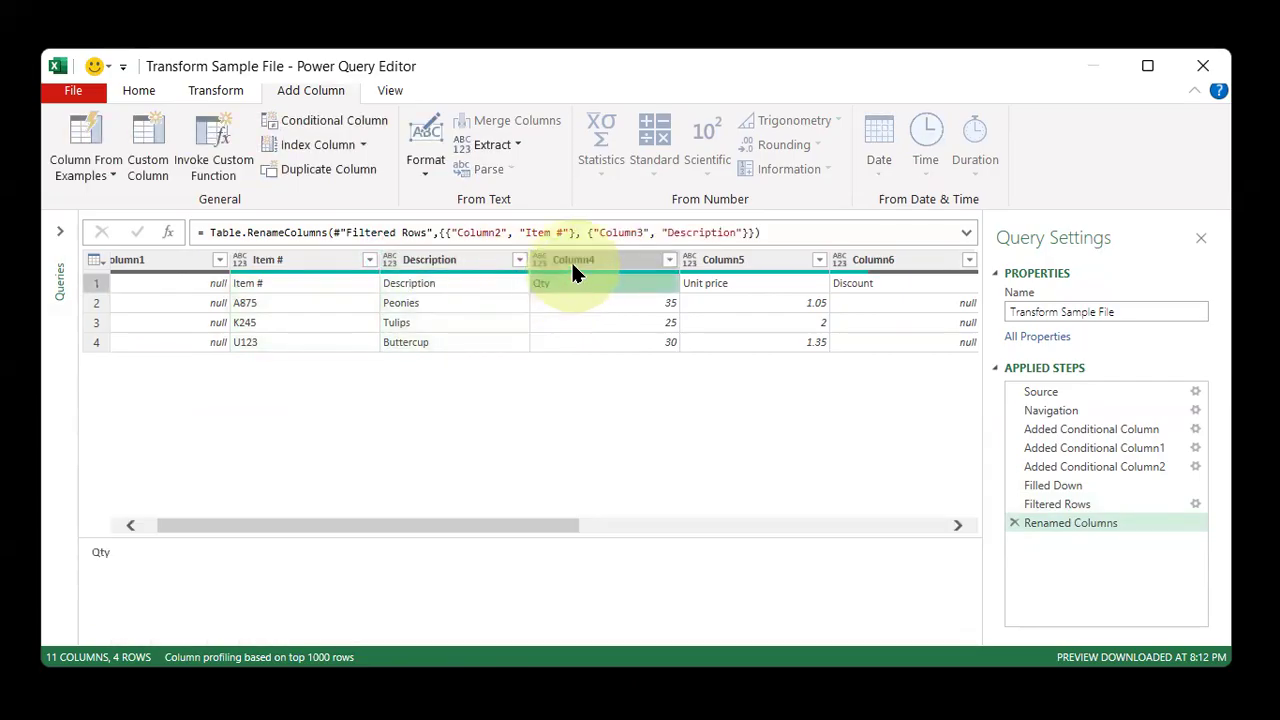
pyautogui.doubleClick(571, 260)
pyautogui.write('Qty')
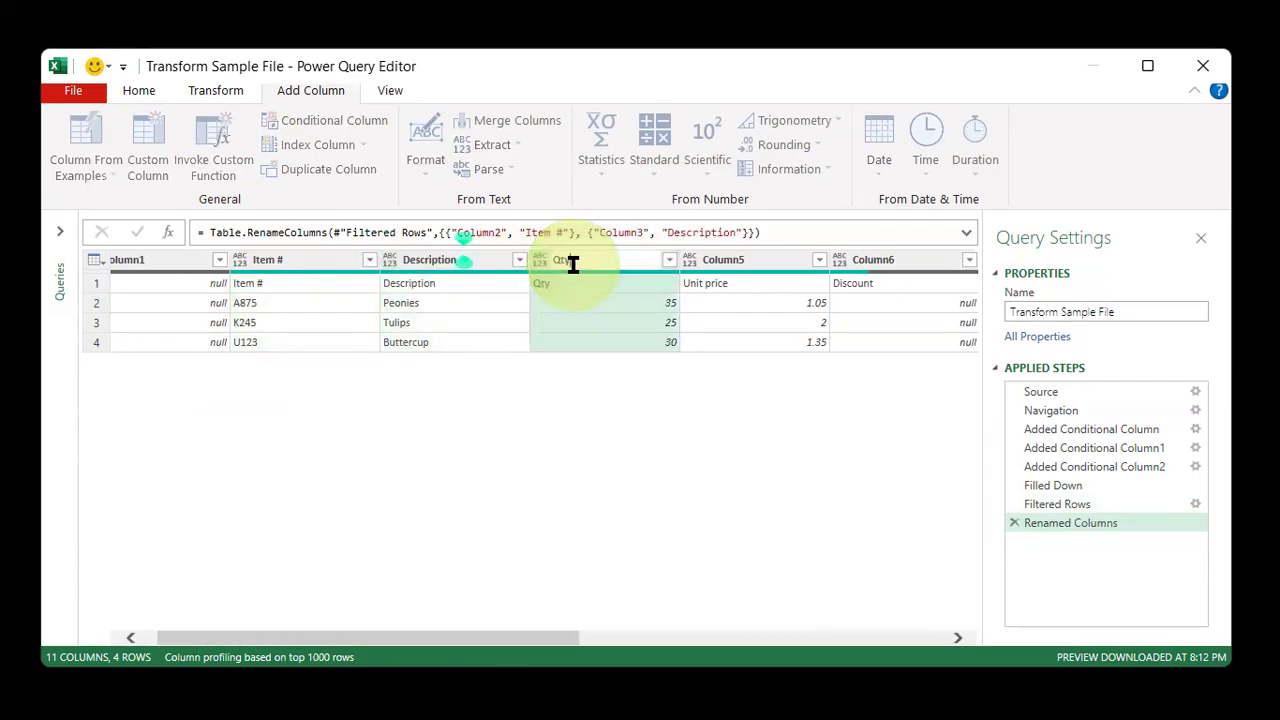
# Rename Column5 to Unit price using its first-row header text
pyautogui.click(713, 285)
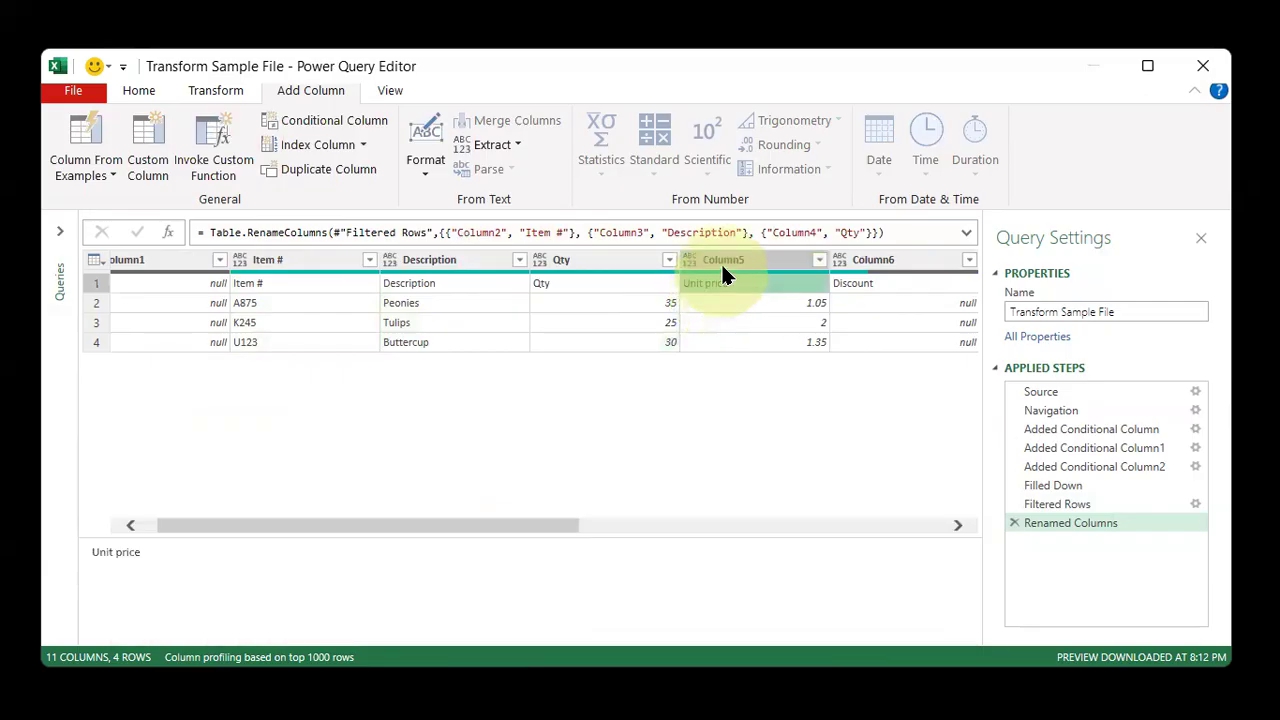
pyautogui.doubleClick(721, 260)
pyautogui.write('Unit price')
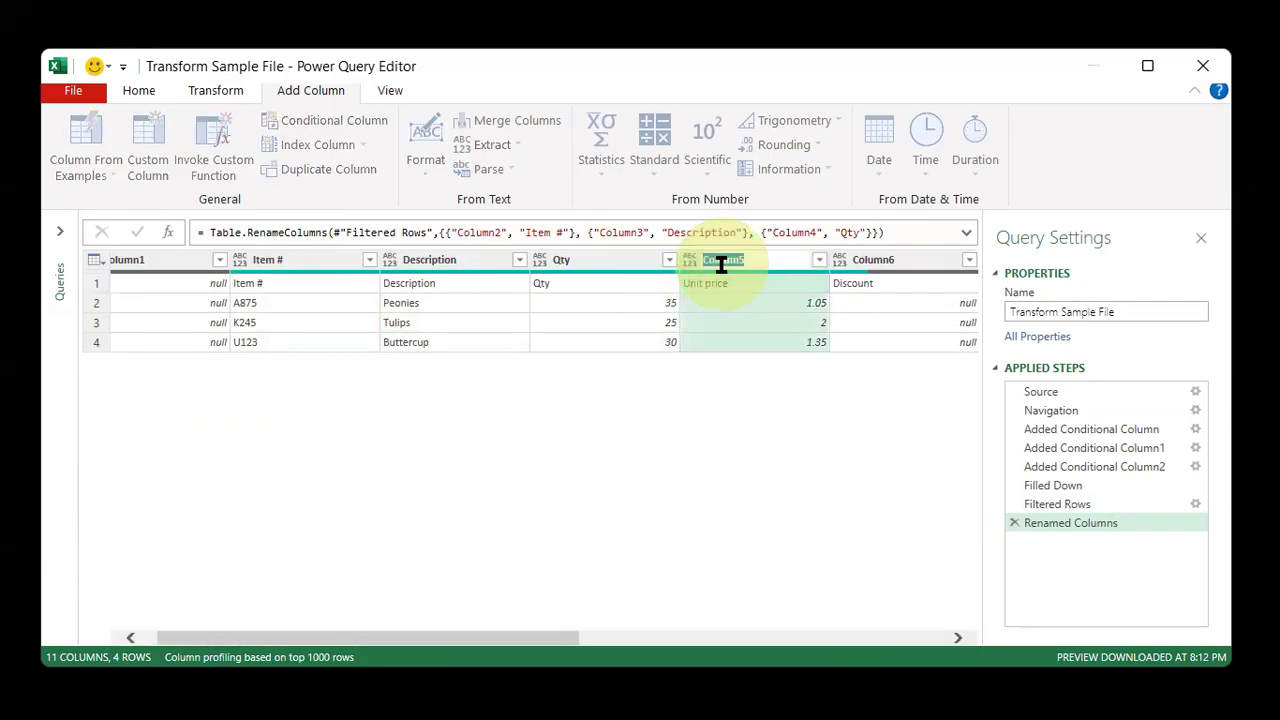
pyautogui.click(780, 375)
pyautogui.moveTo(555, 637); pyautogui.dragTo(768, 643)
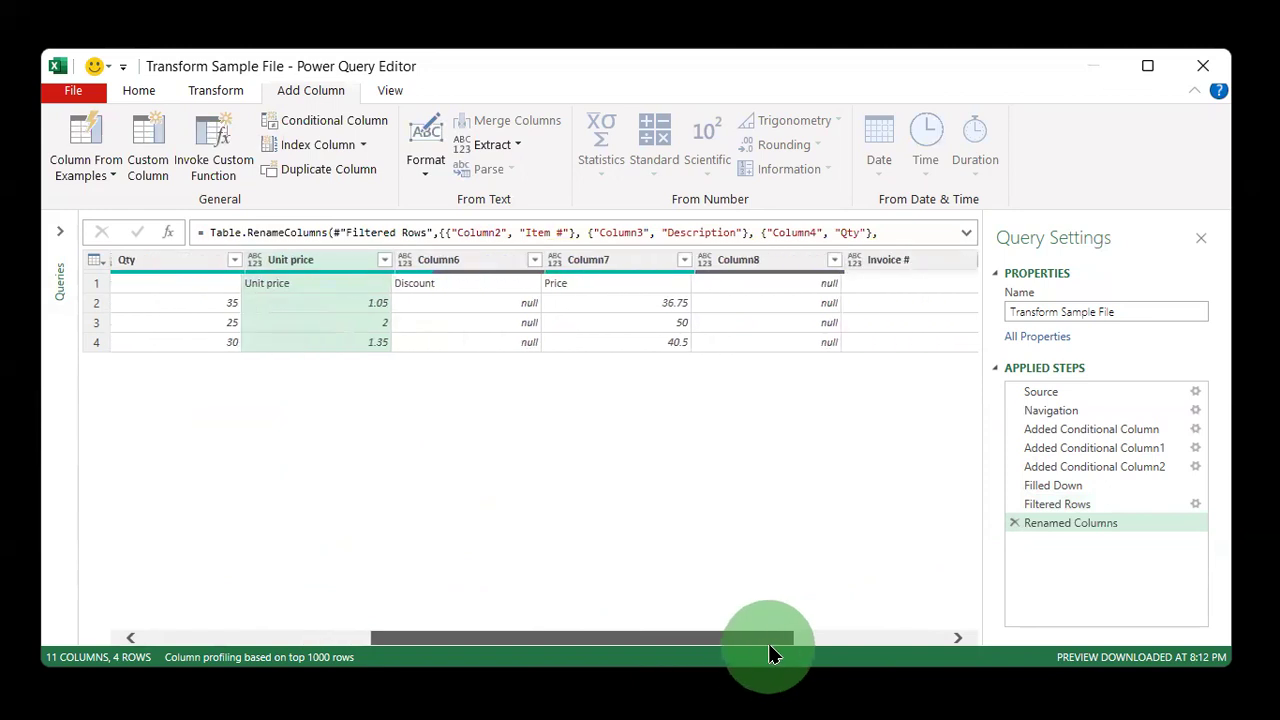
# Rename Column7 to Price and Column6 to Discount
pyautogui.click(460, 283)
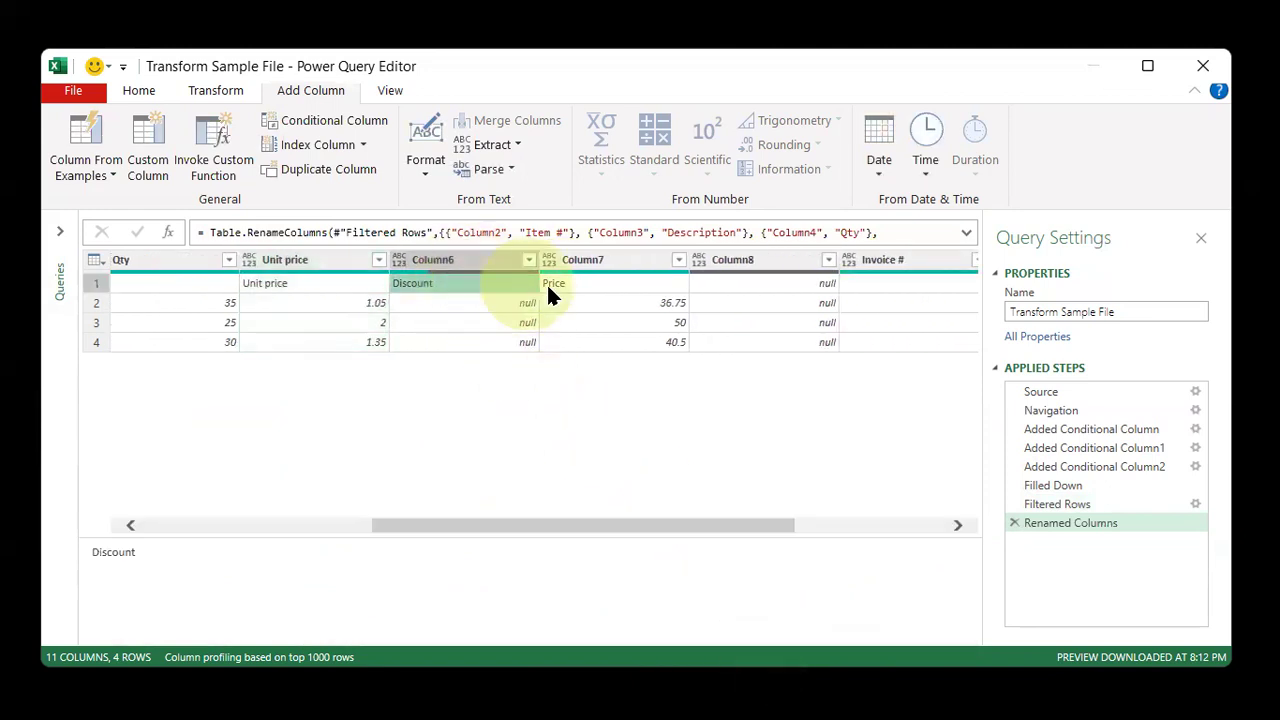
pyautogui.click(592, 289)
pyautogui.click(597, 257)
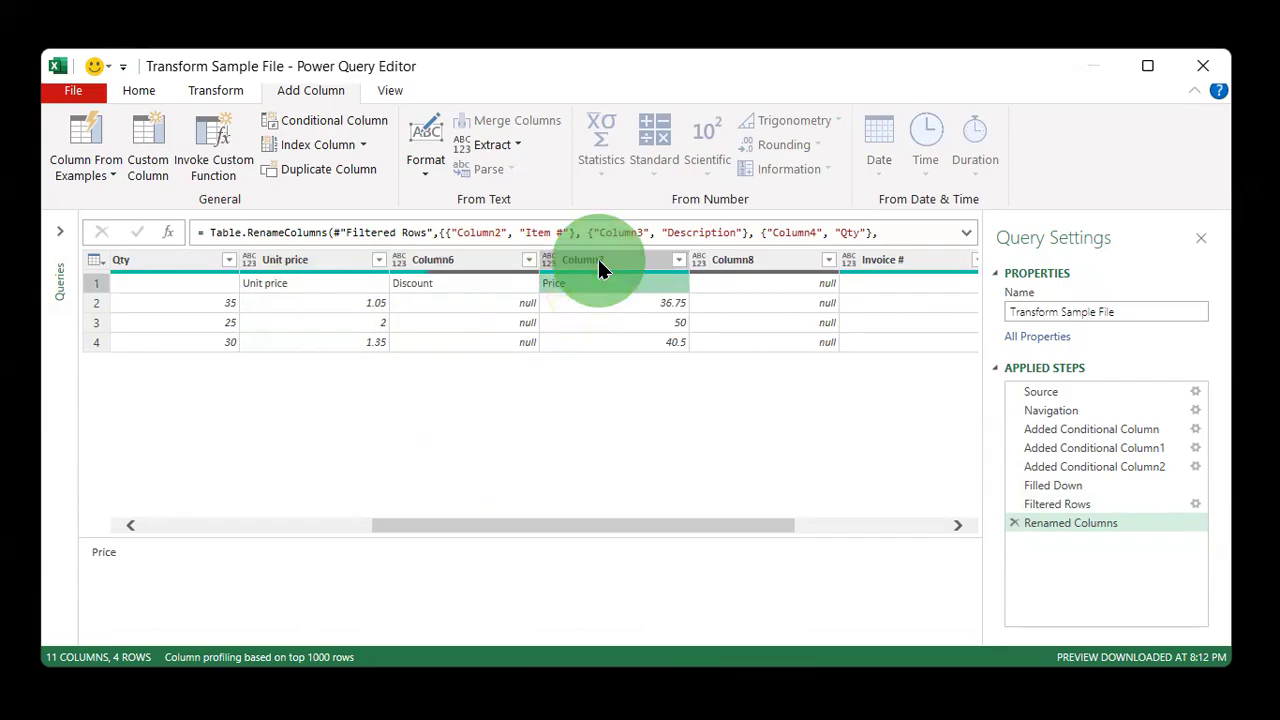
pyautogui.doubleClick(597, 259)
pyautogui.write('Price')
pyautogui.press('Return')
pyautogui.click(460, 283)
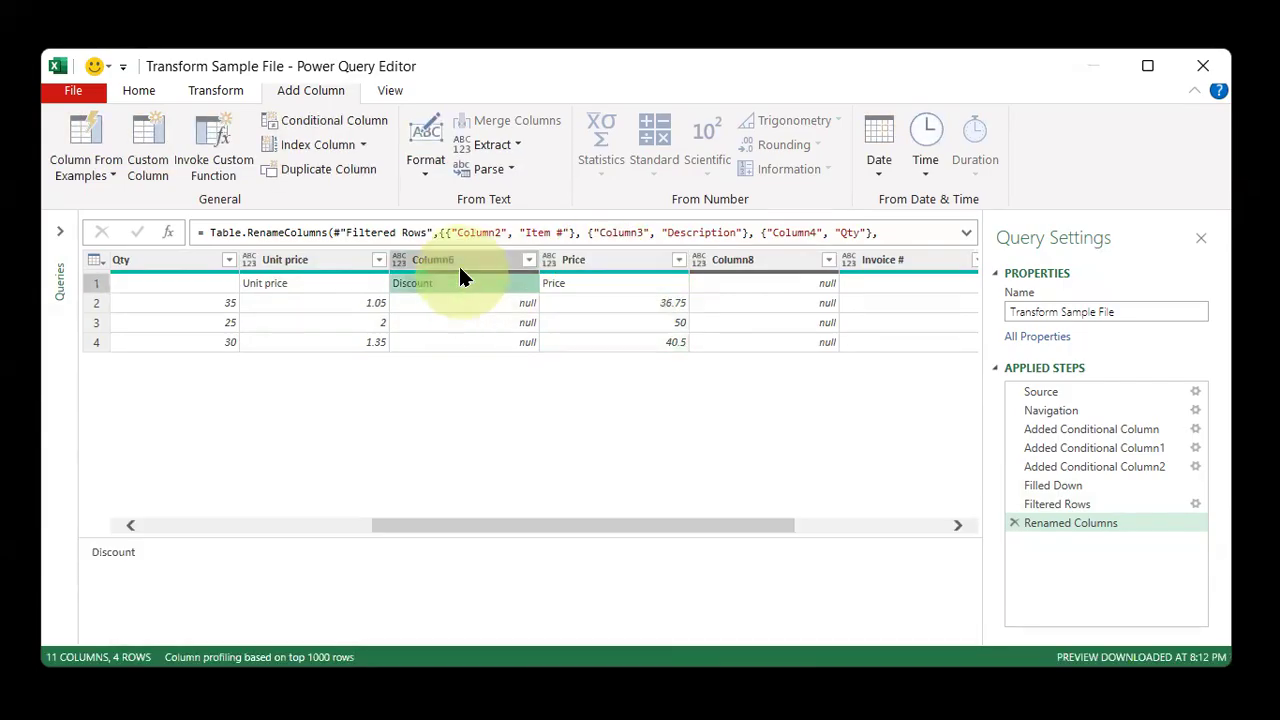
pyautogui.doubleClick(459, 262)
pyautogui.write('Discount')
pyautogui.press('Return')
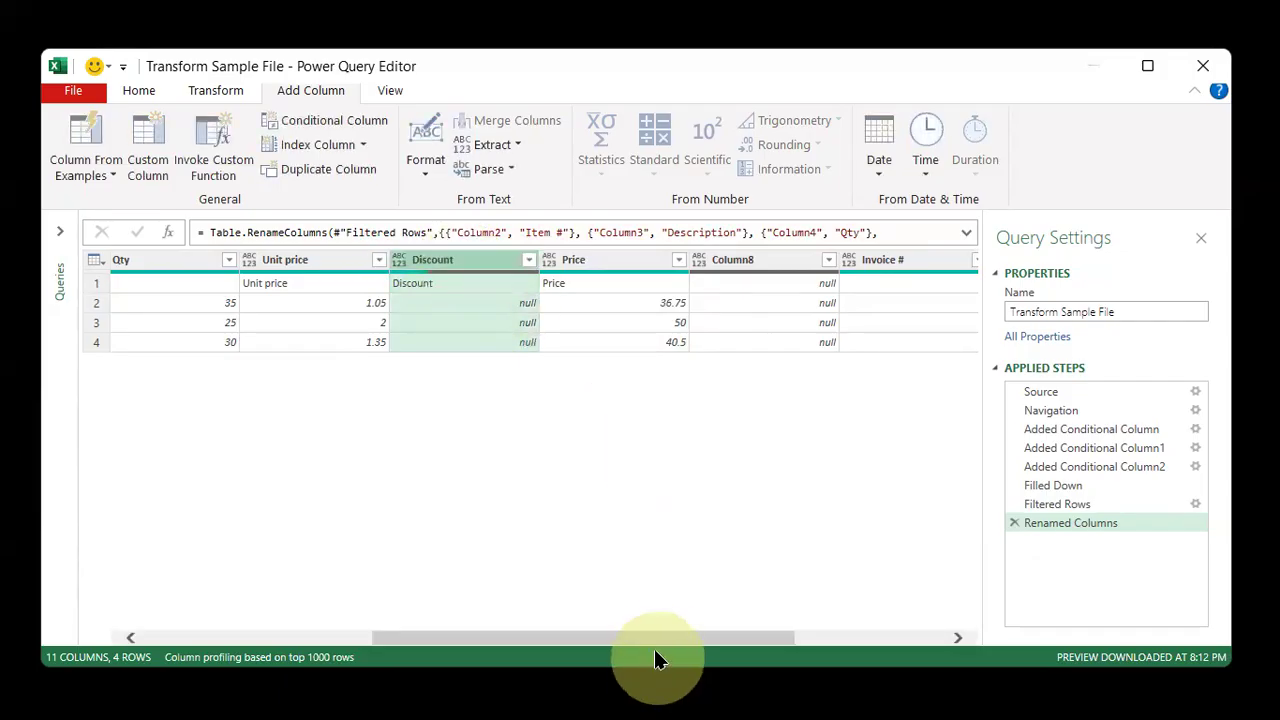
# Use Choose Columns to keep every column except Column1 and Column8
pyautogui.moveTo(652, 644); pyautogui.dragTo(862, 646)
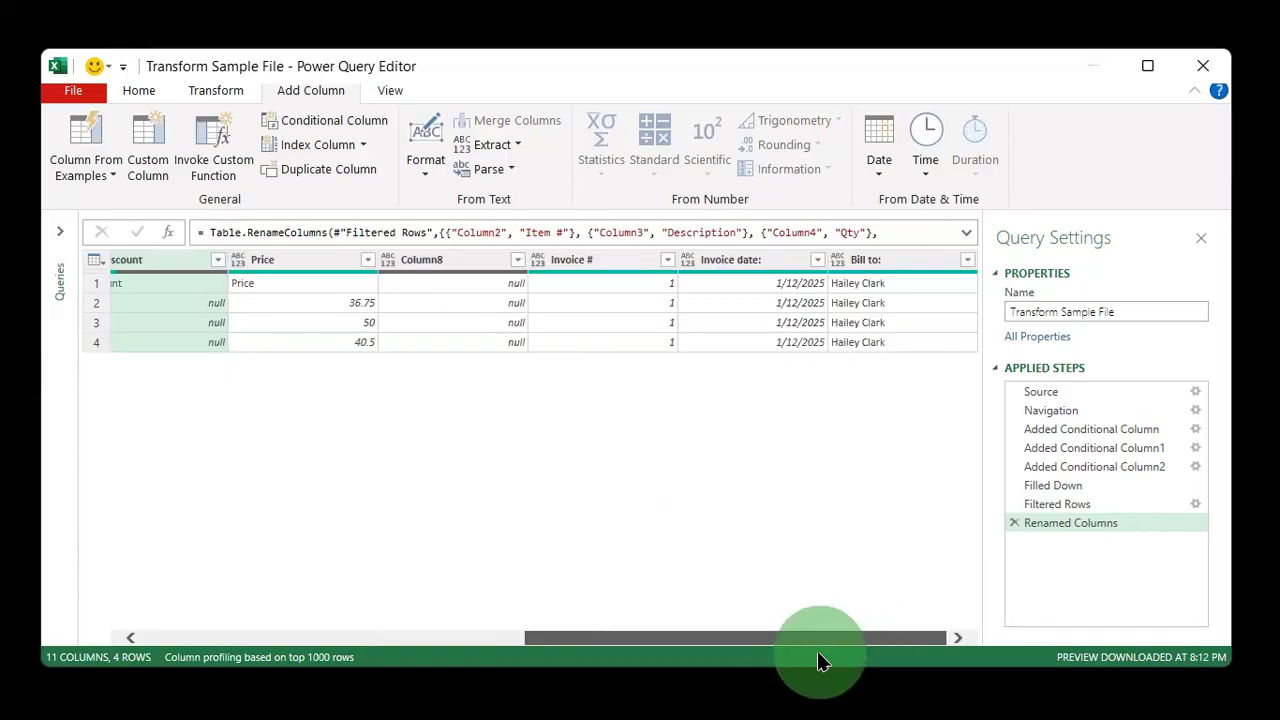
pyautogui.moveTo(817, 655); pyautogui.dragTo(880, 674)
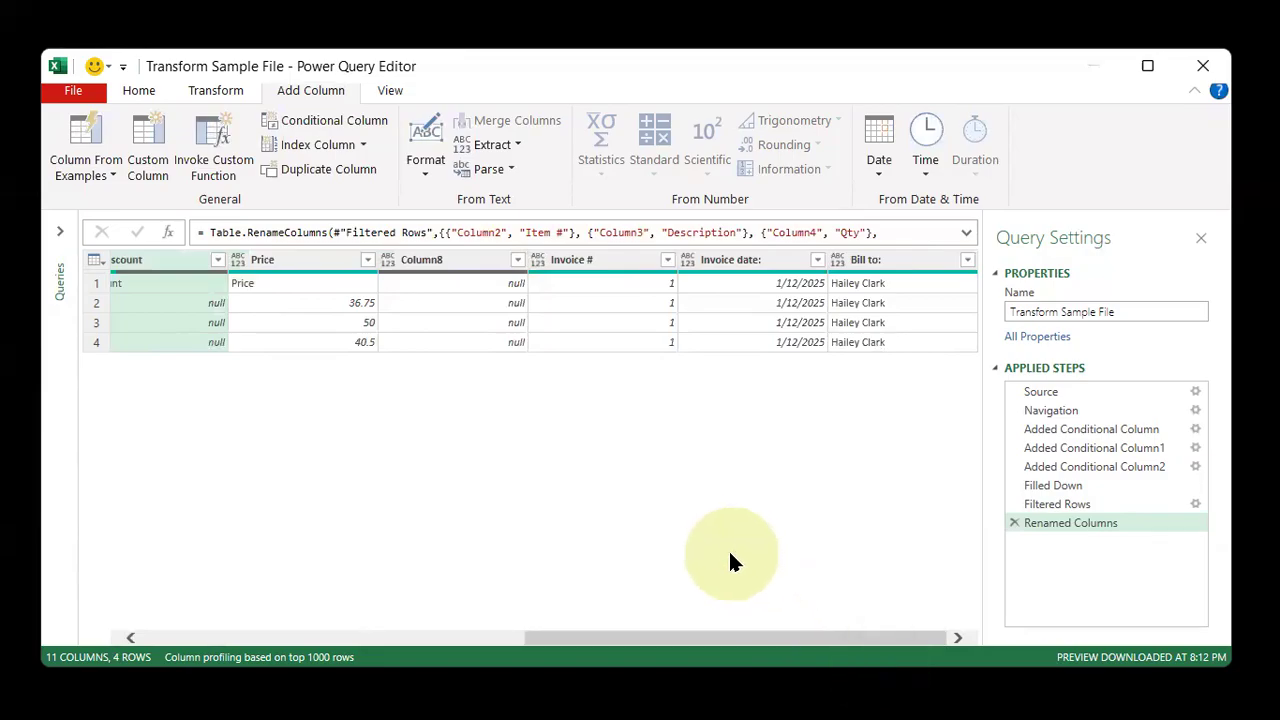
pyautogui.click(130, 94)
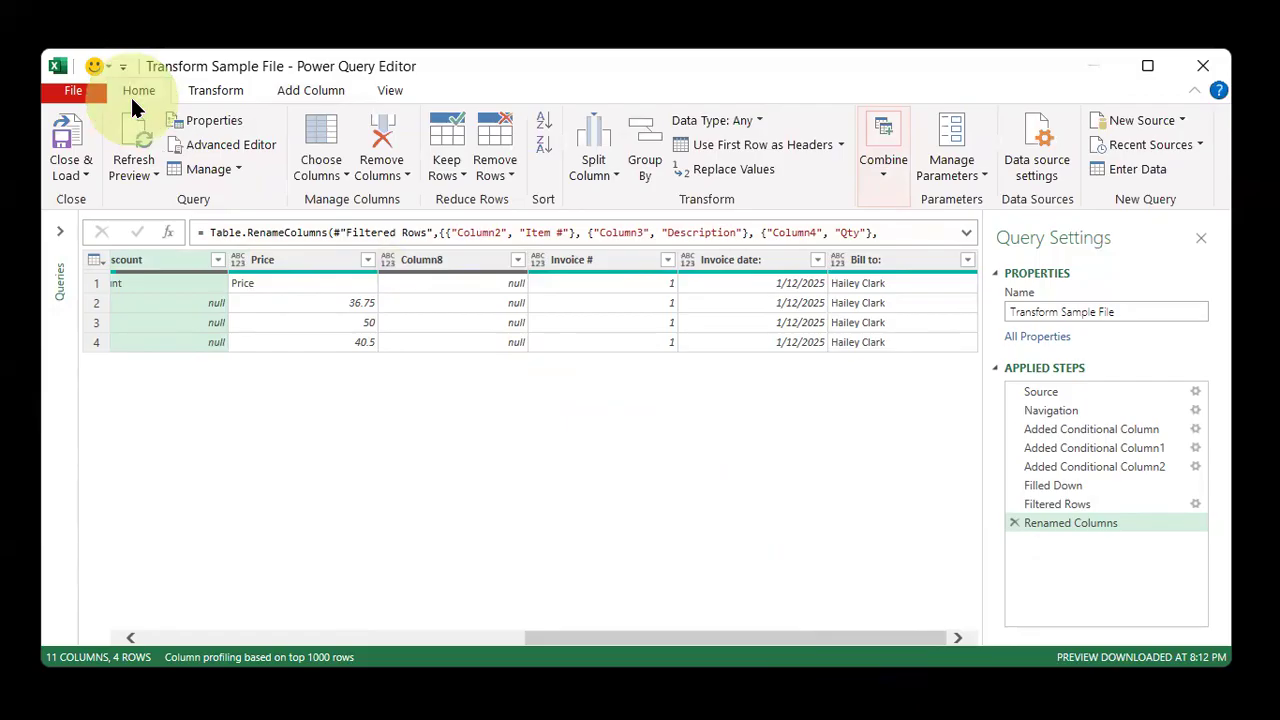
pyautogui.click(324, 126)
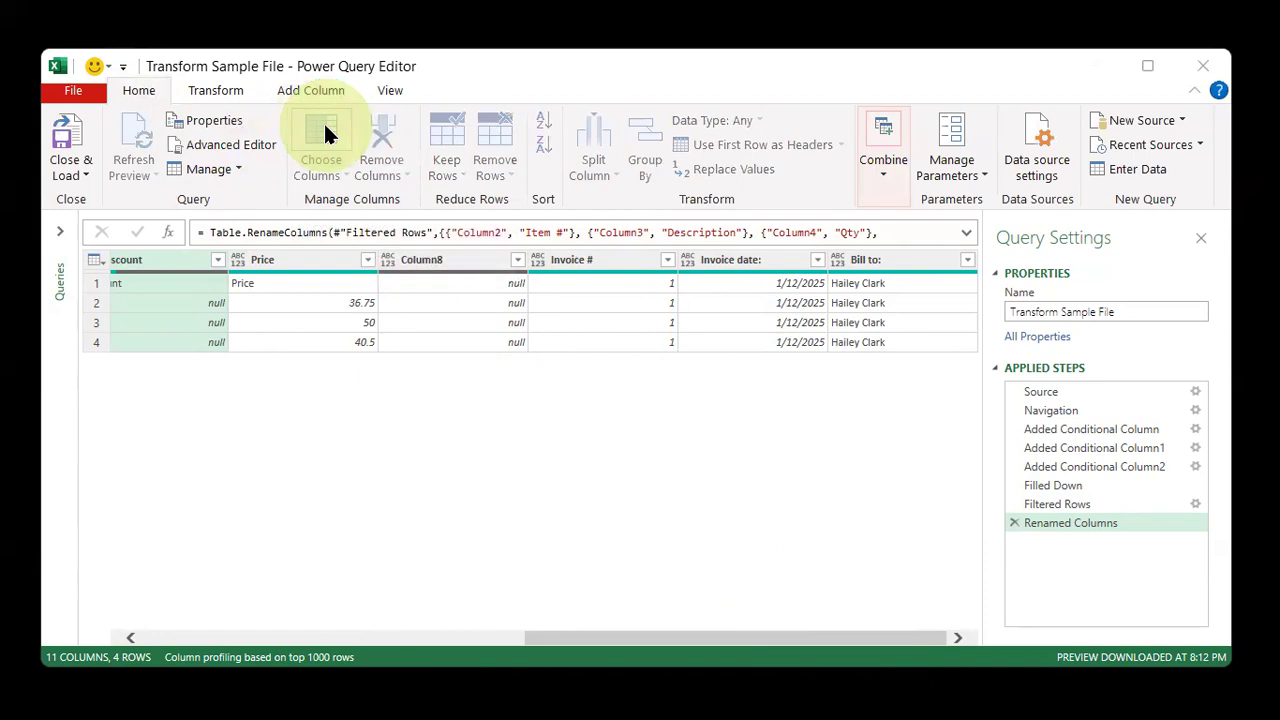
pyautogui.click(522, 213)
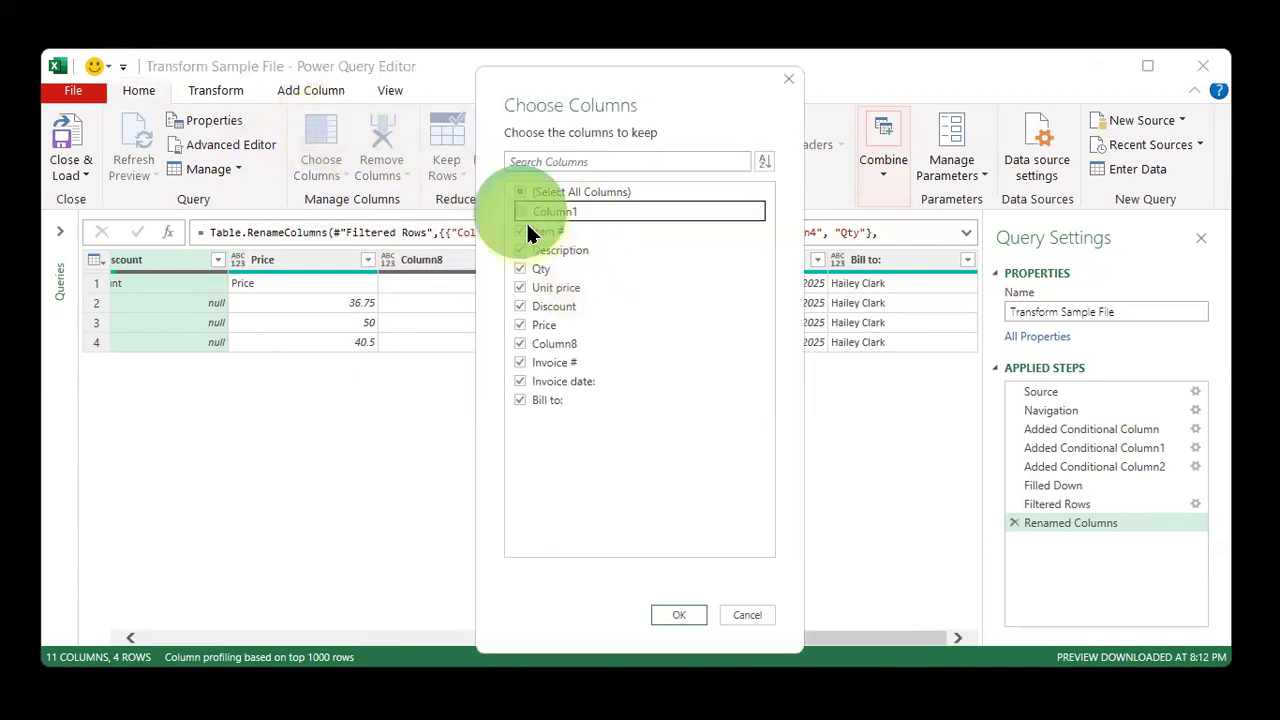
pyautogui.click(518, 343)
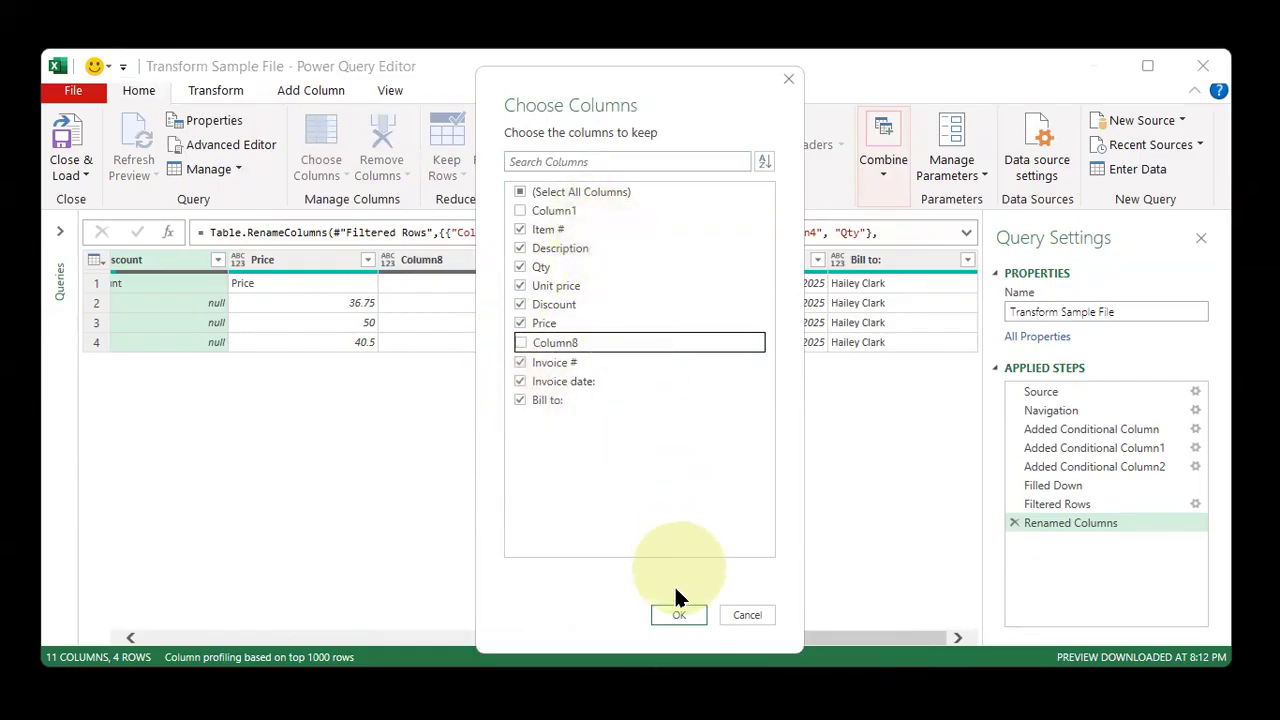
pyautogui.click(671, 617)
pyautogui.click(676, 615)
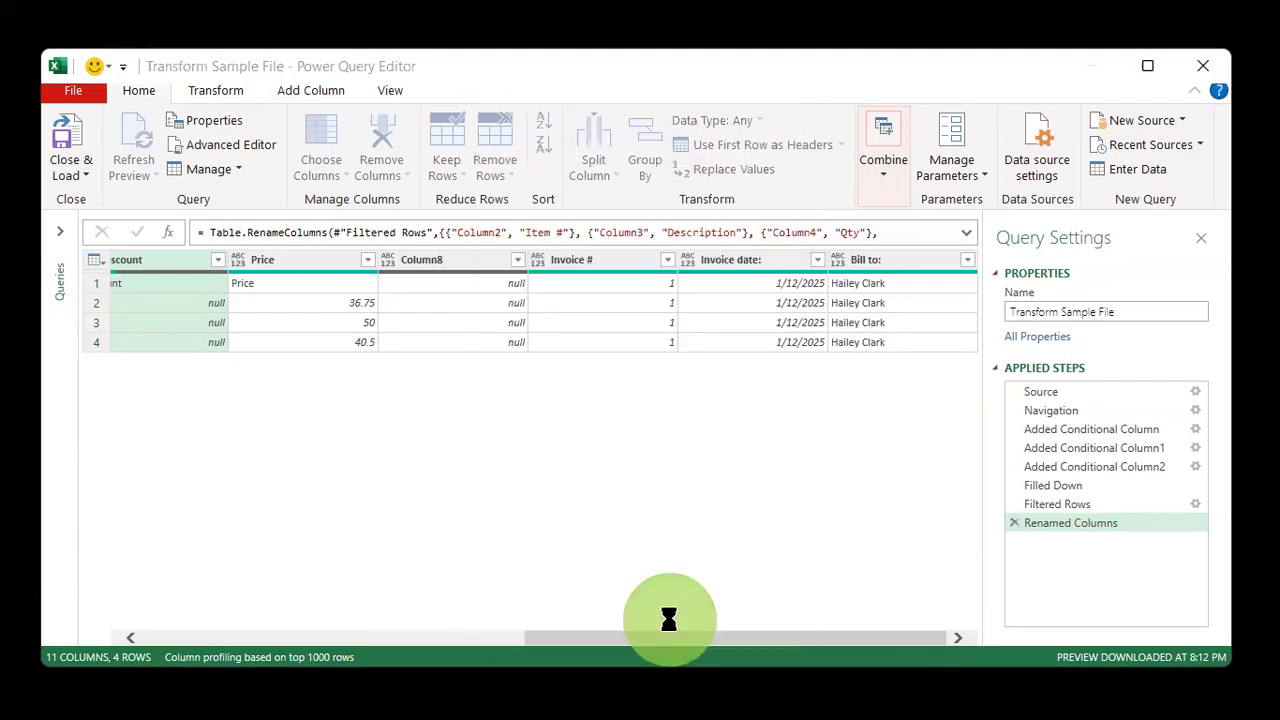
# Move the Invoice #, Invoice date: and Bill to: columns to the beginning of the table
pyautogui.moveTo(674, 637); pyautogui.dragTo(804, 637)
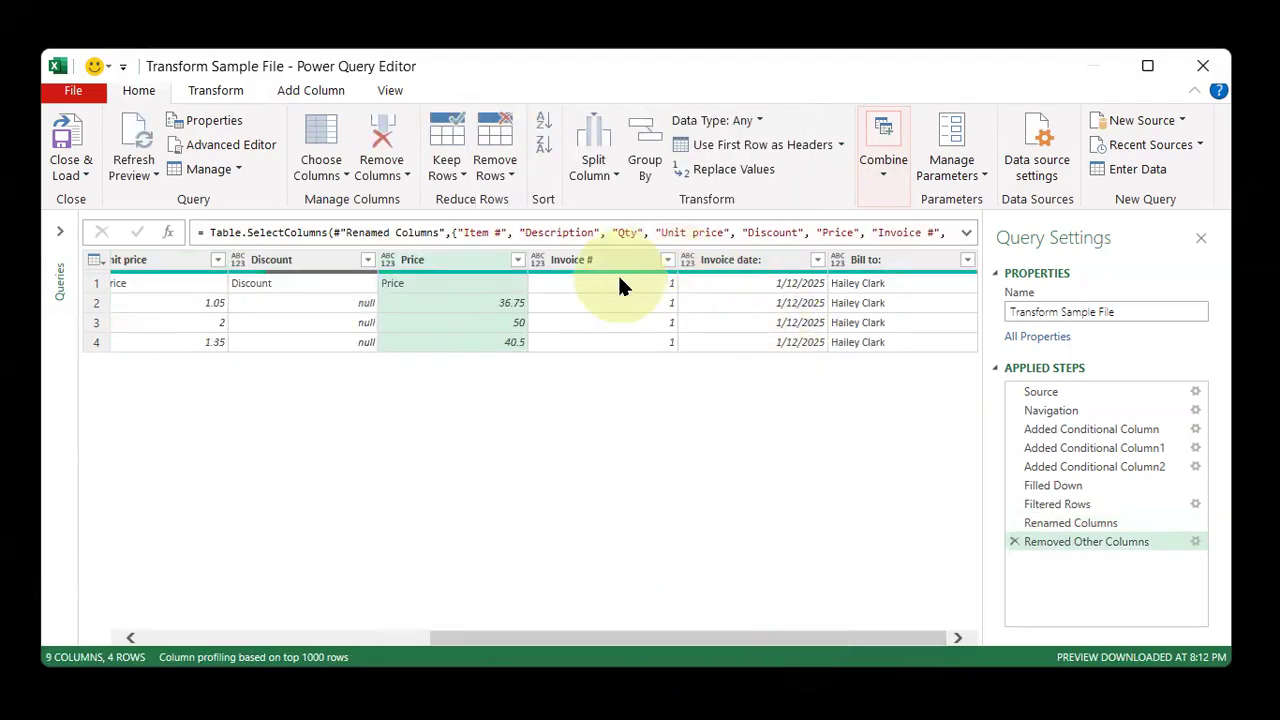
pyautogui.click(592, 265)
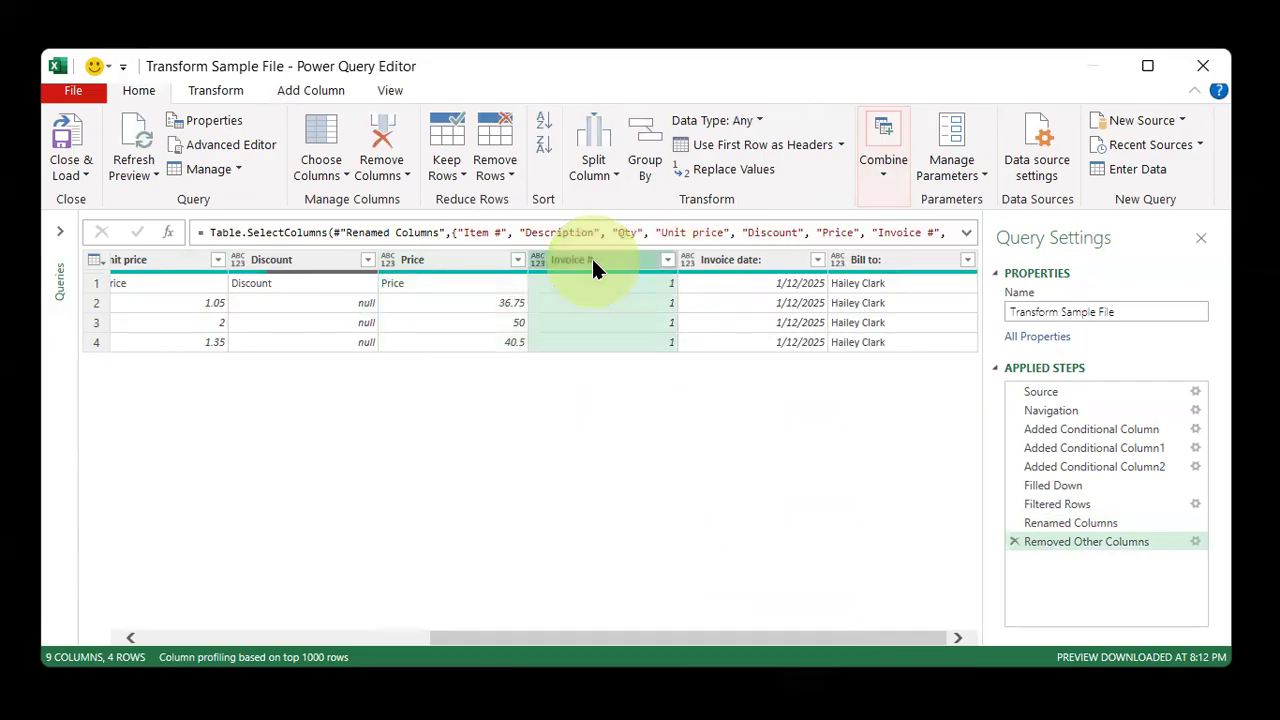
pyautogui.keyDown('shift'); pyautogui.click(885, 262); pyautogui.keyUp('shift')
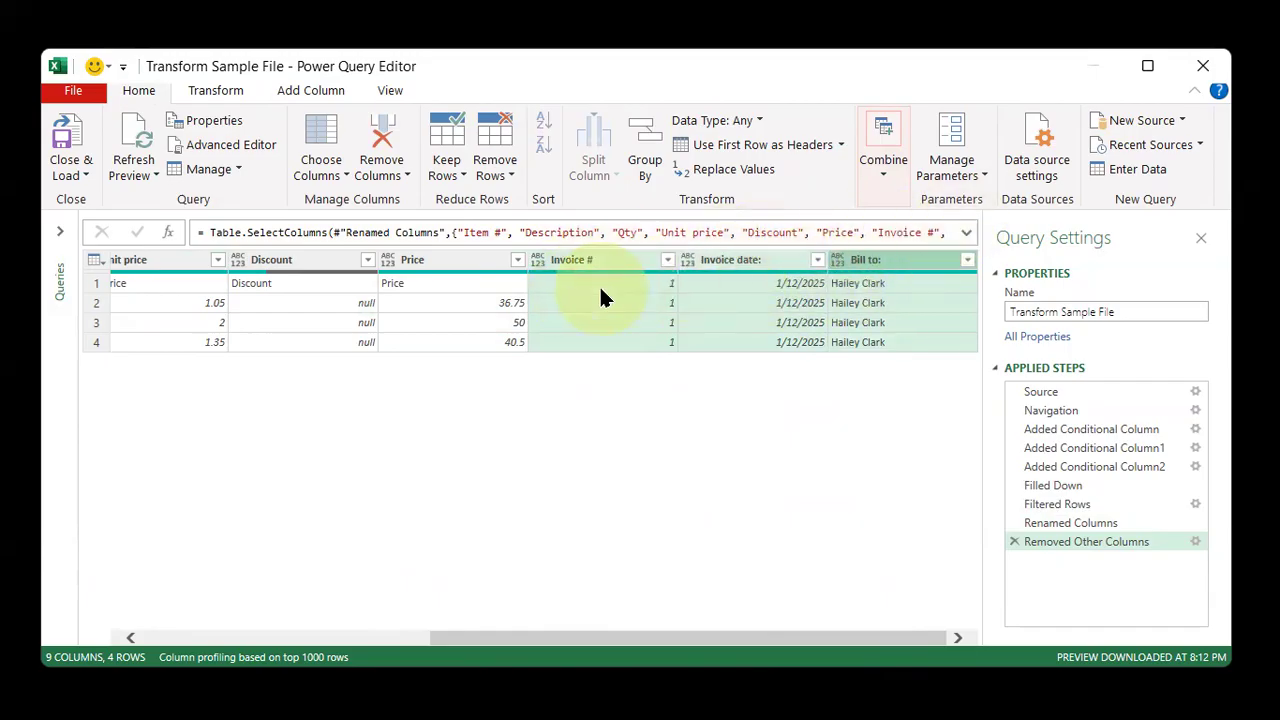
pyautogui.rightClick(622, 259)
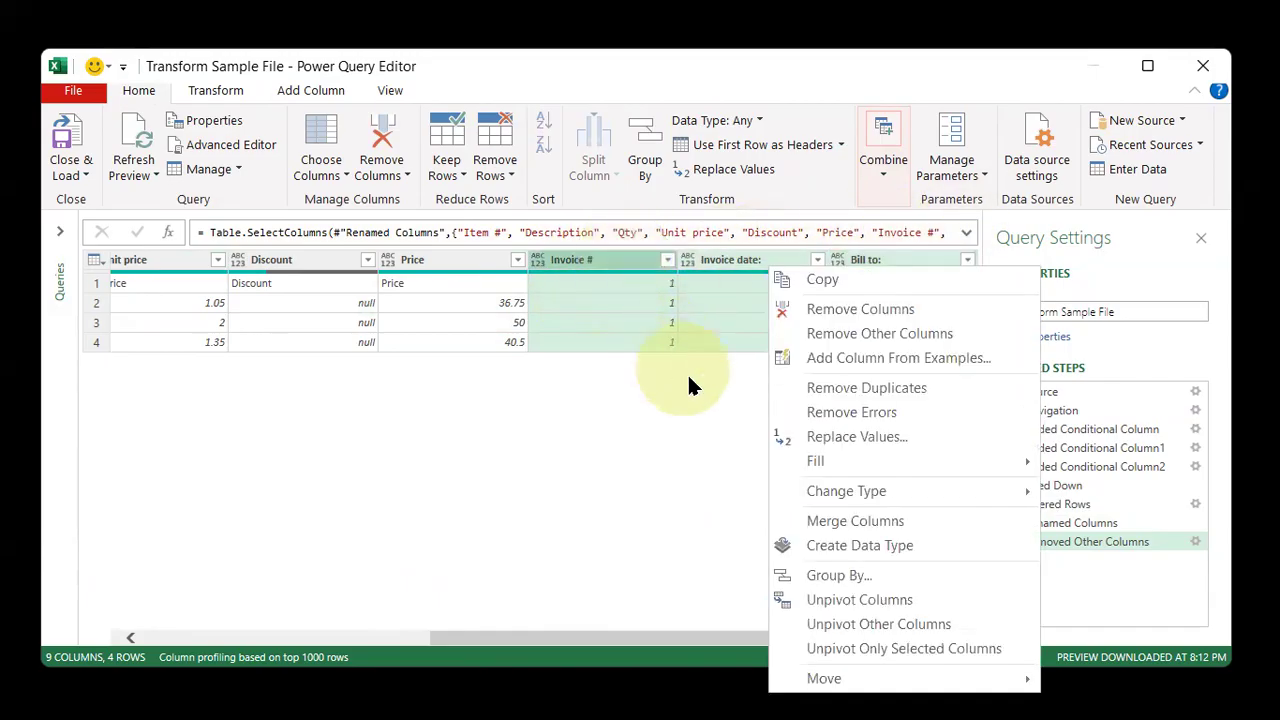
pyautogui.moveTo(940, 680)
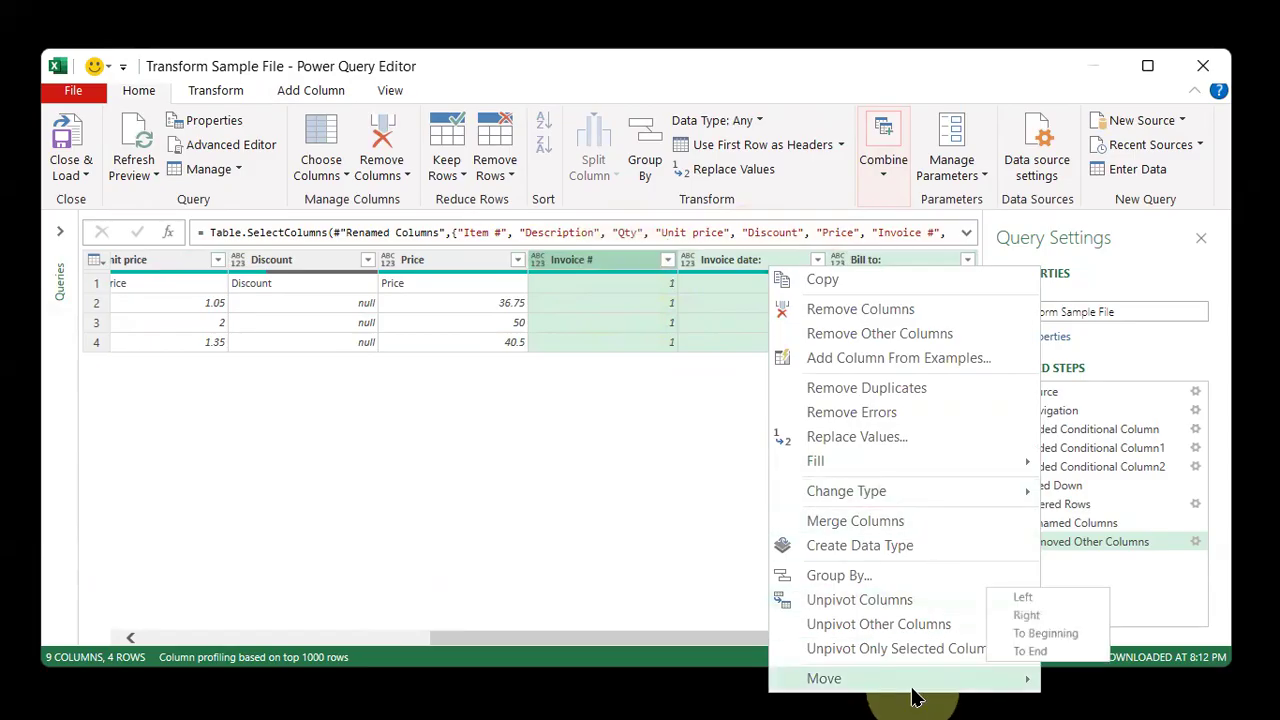
pyautogui.click(1058, 637)
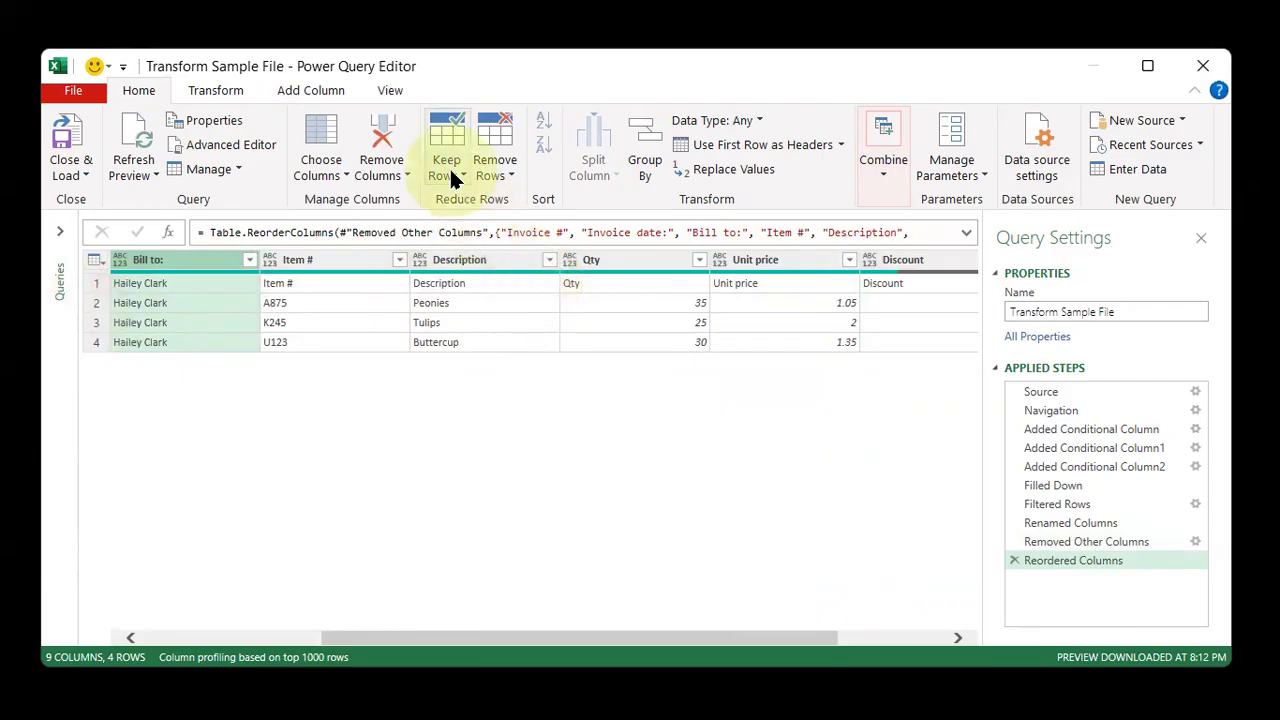
# Remove the top 1 row of the table
pyautogui.click(483, 170)
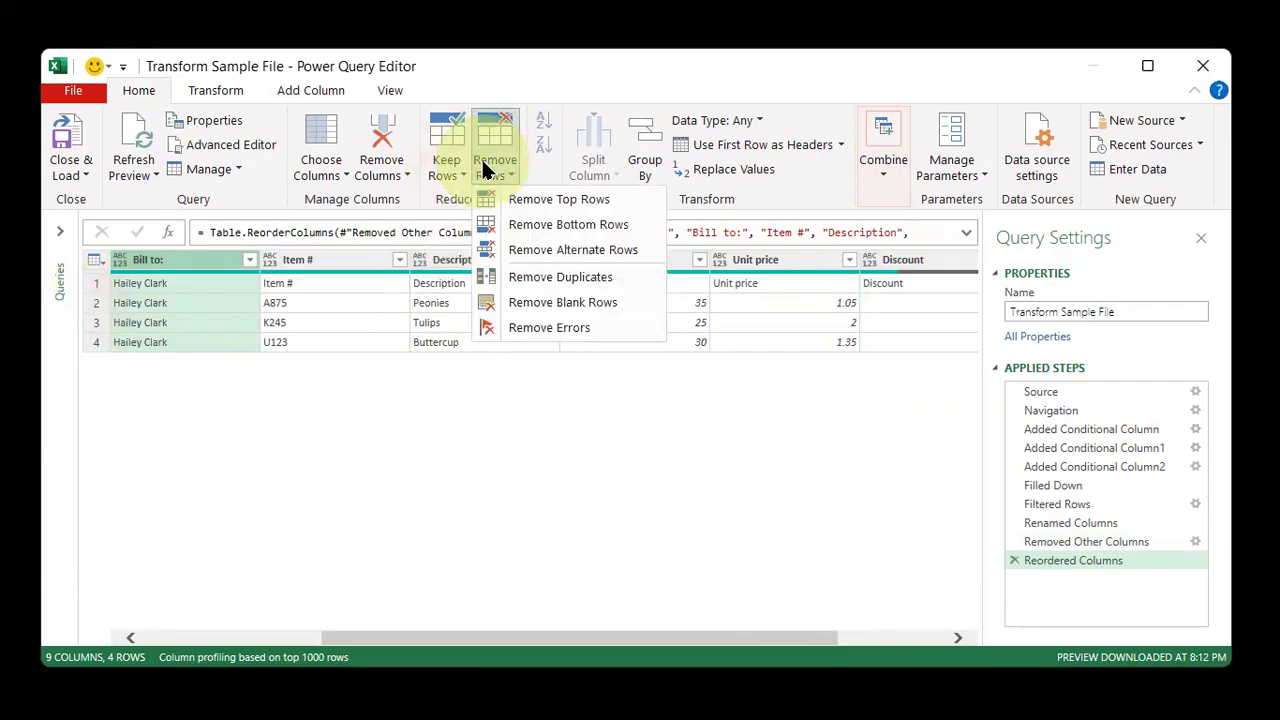
pyautogui.click(524, 204)
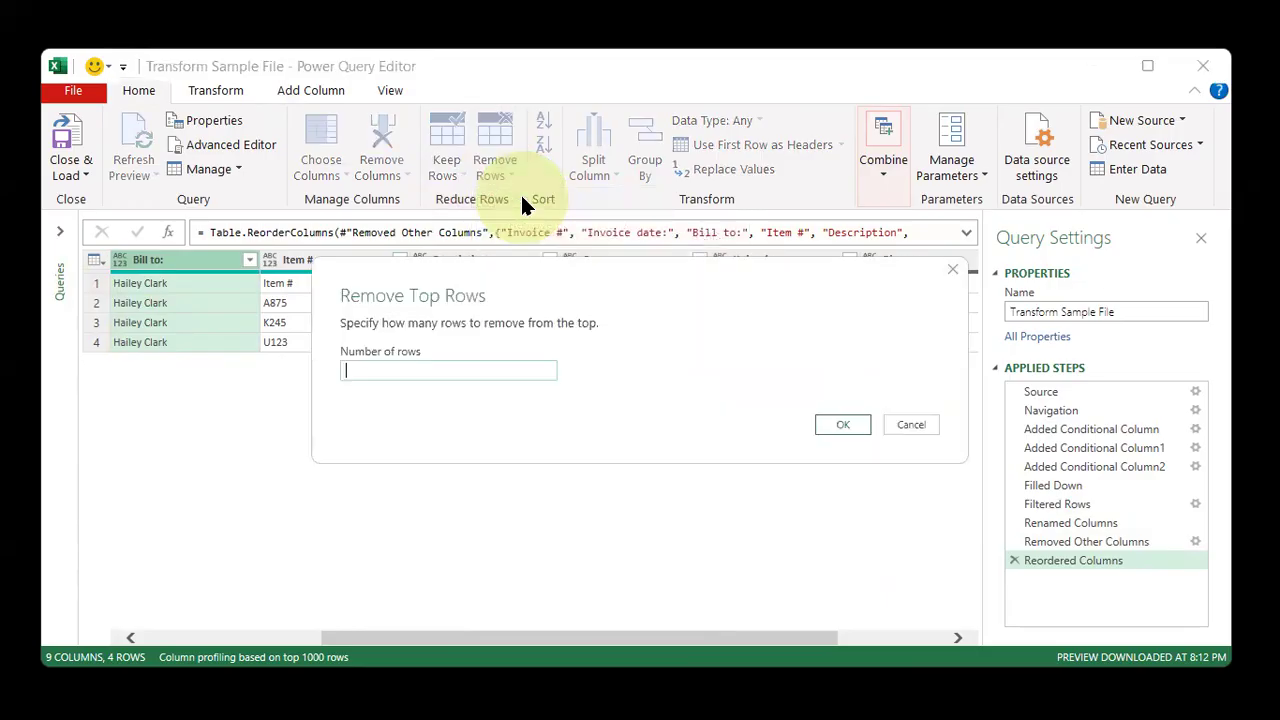
pyautogui.click(481, 365)
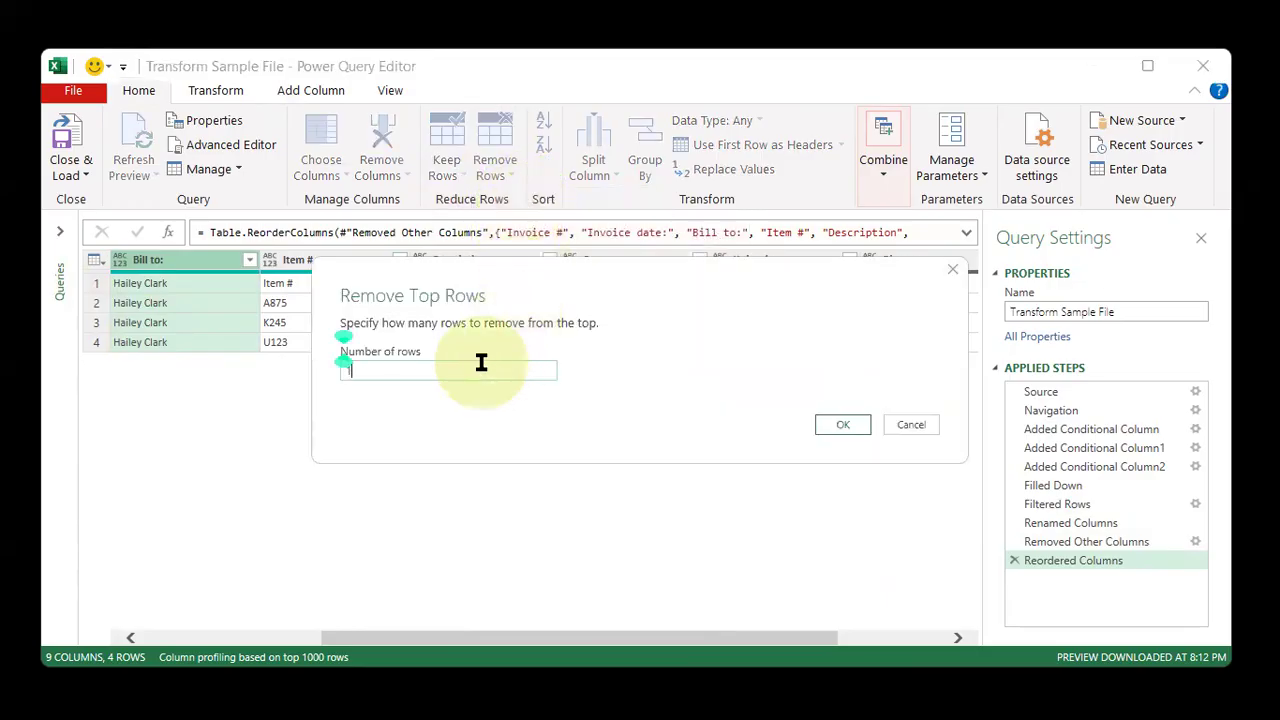
pyautogui.write('1')
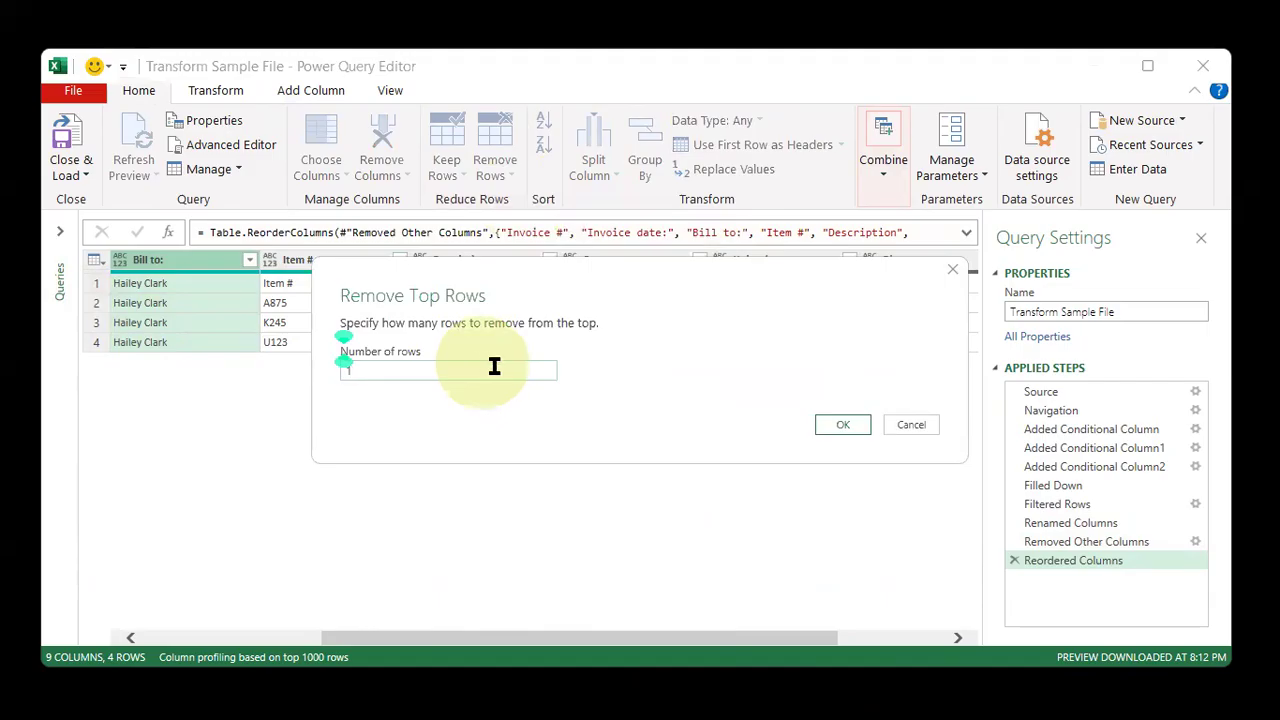
pyautogui.click(838, 425)
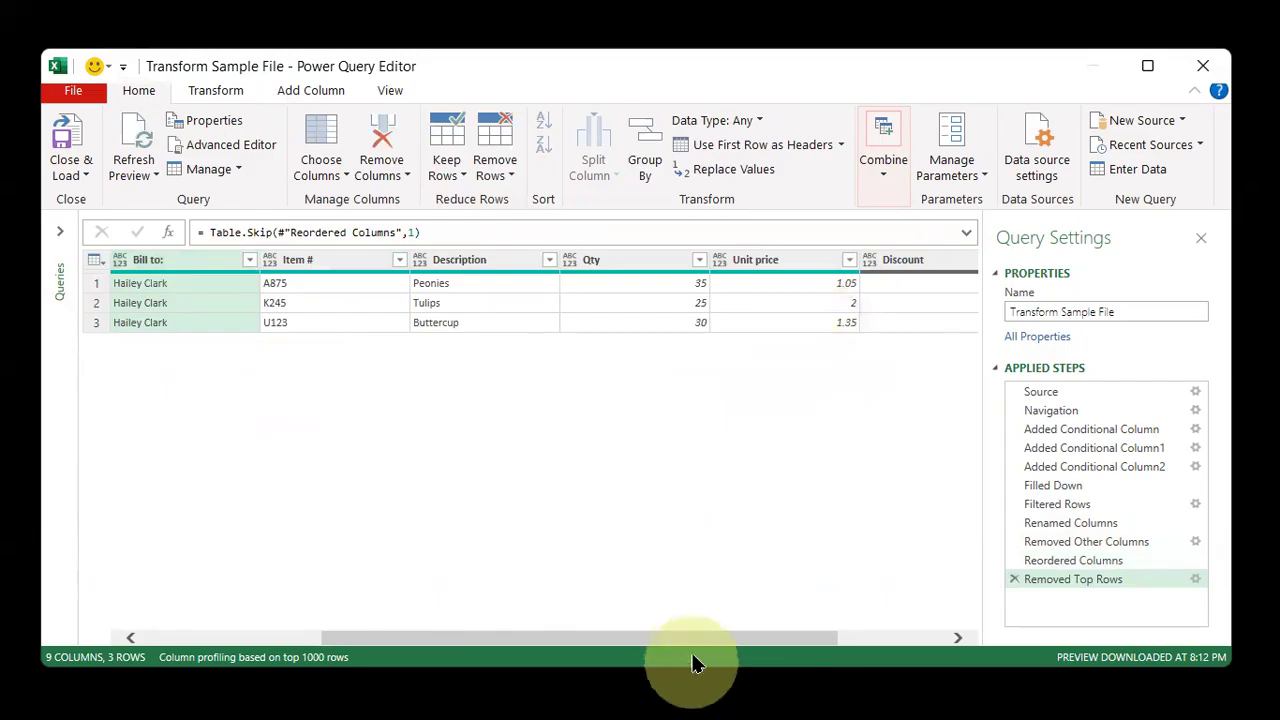
# Open the Invoice Data query and delete its Changed Type step
pyautogui.moveTo(722, 637); pyautogui.dragTo(249, 577)
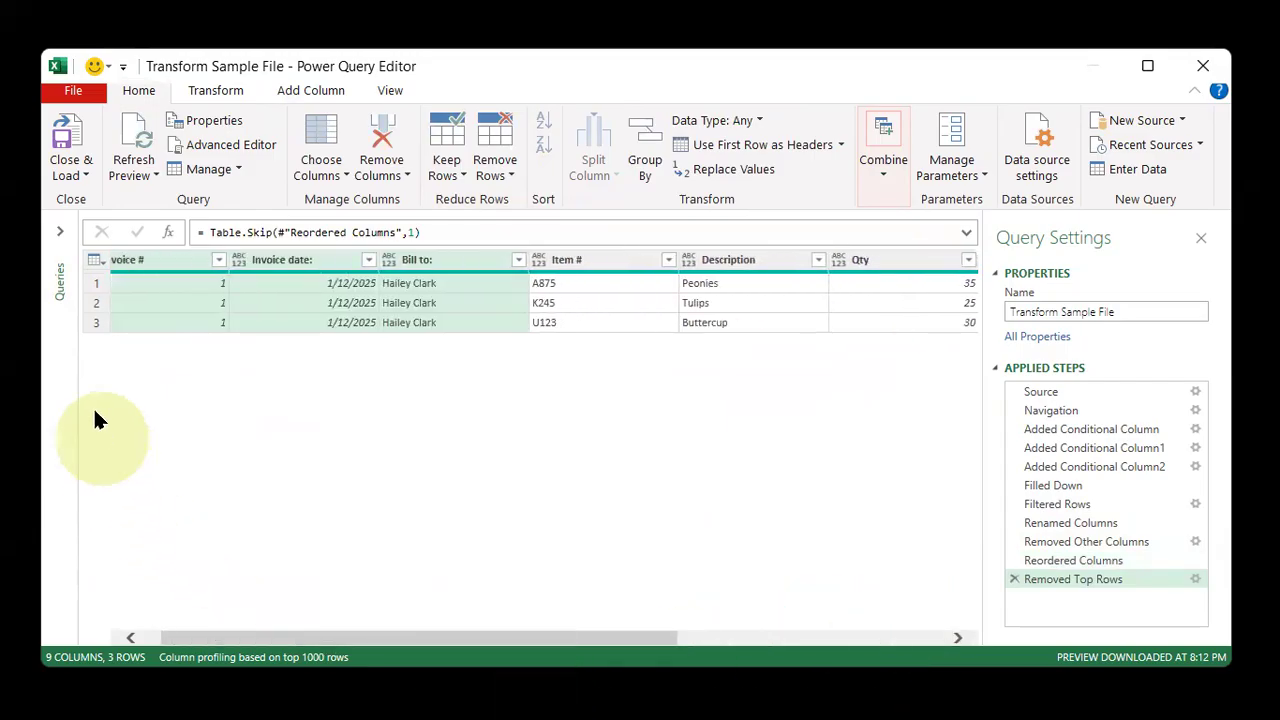
pyautogui.click(60, 231)
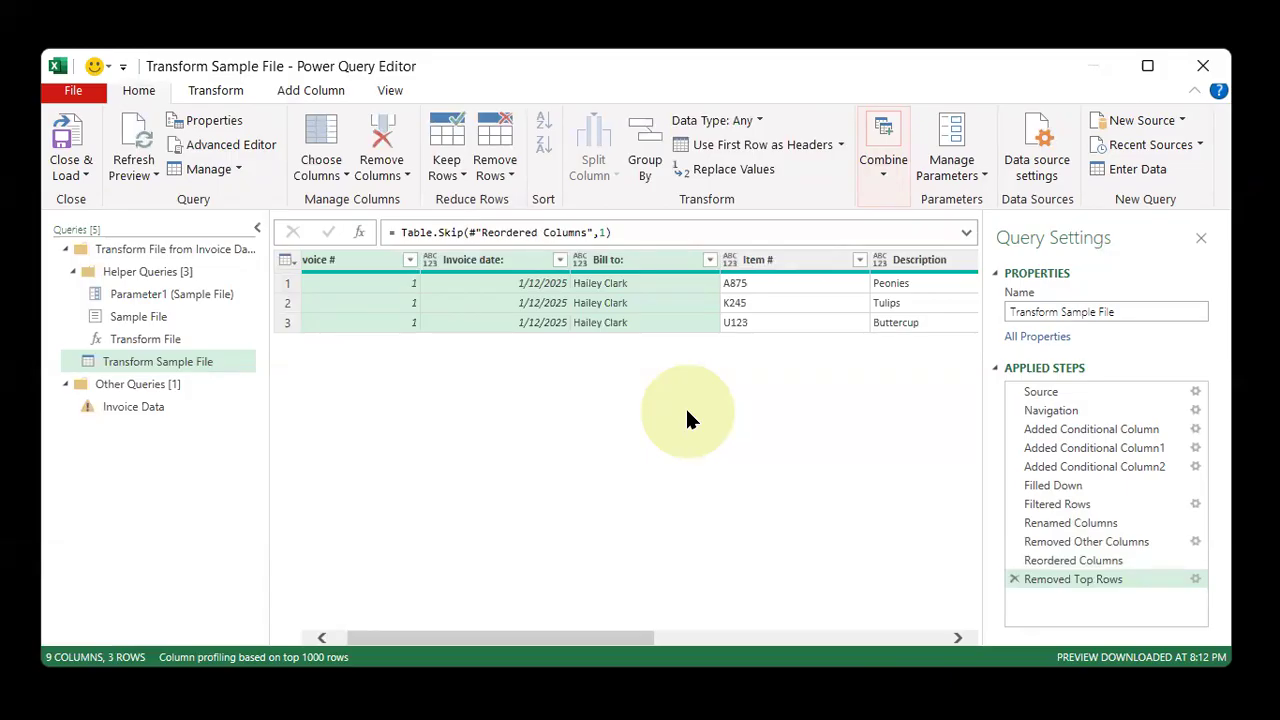
pyautogui.click(127, 410)
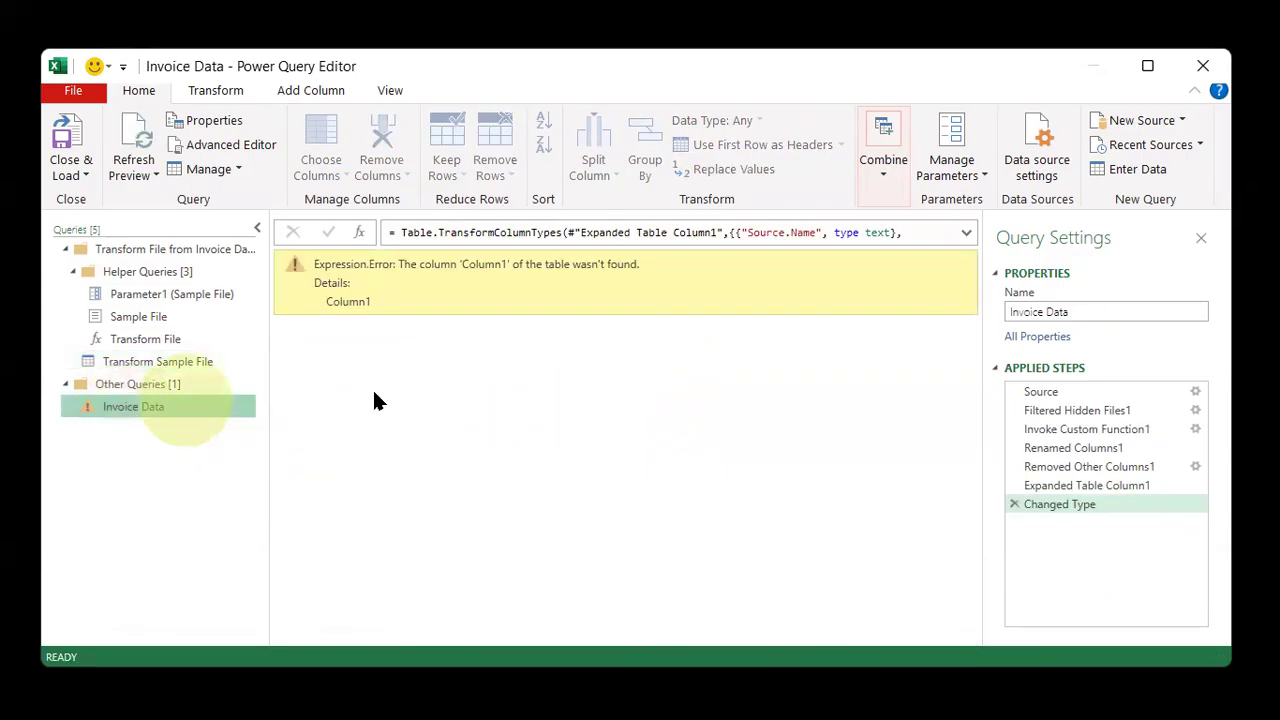
pyautogui.click(1011, 505)
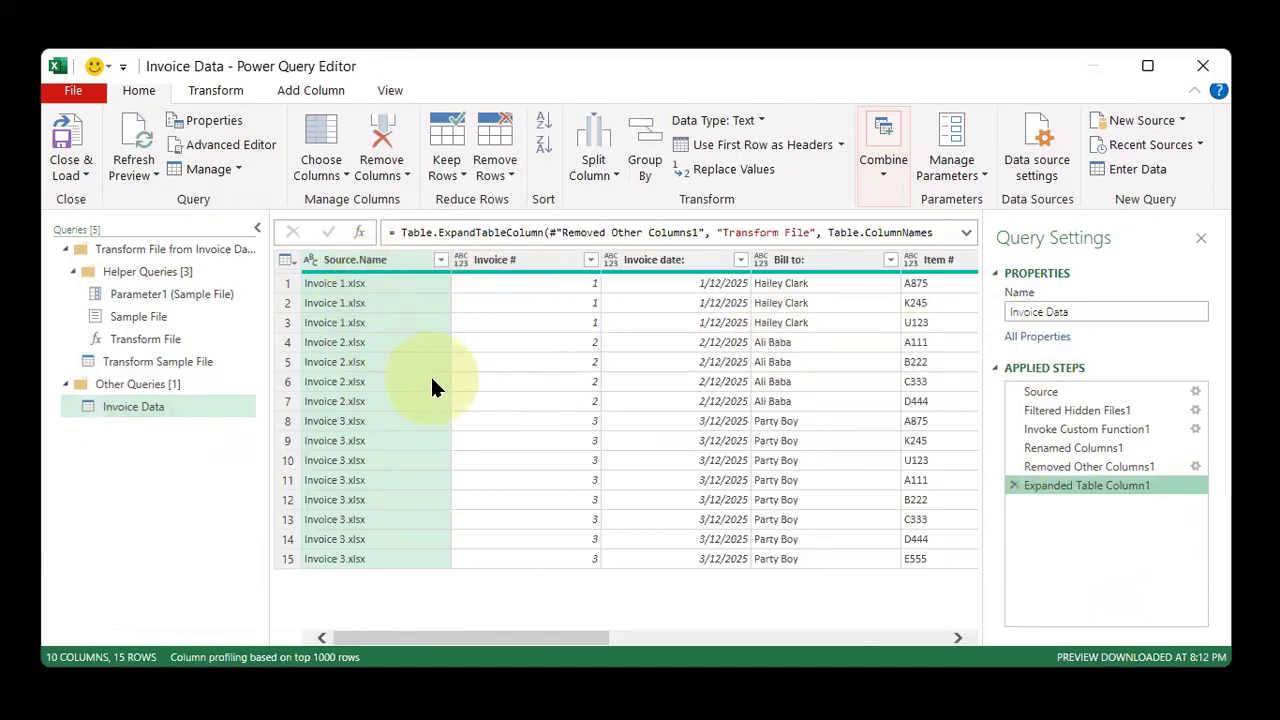
# Remove the Source.Name column from the Invoice Data query
pyautogui.rightClick(392, 262)
pyautogui.click(553, 180)
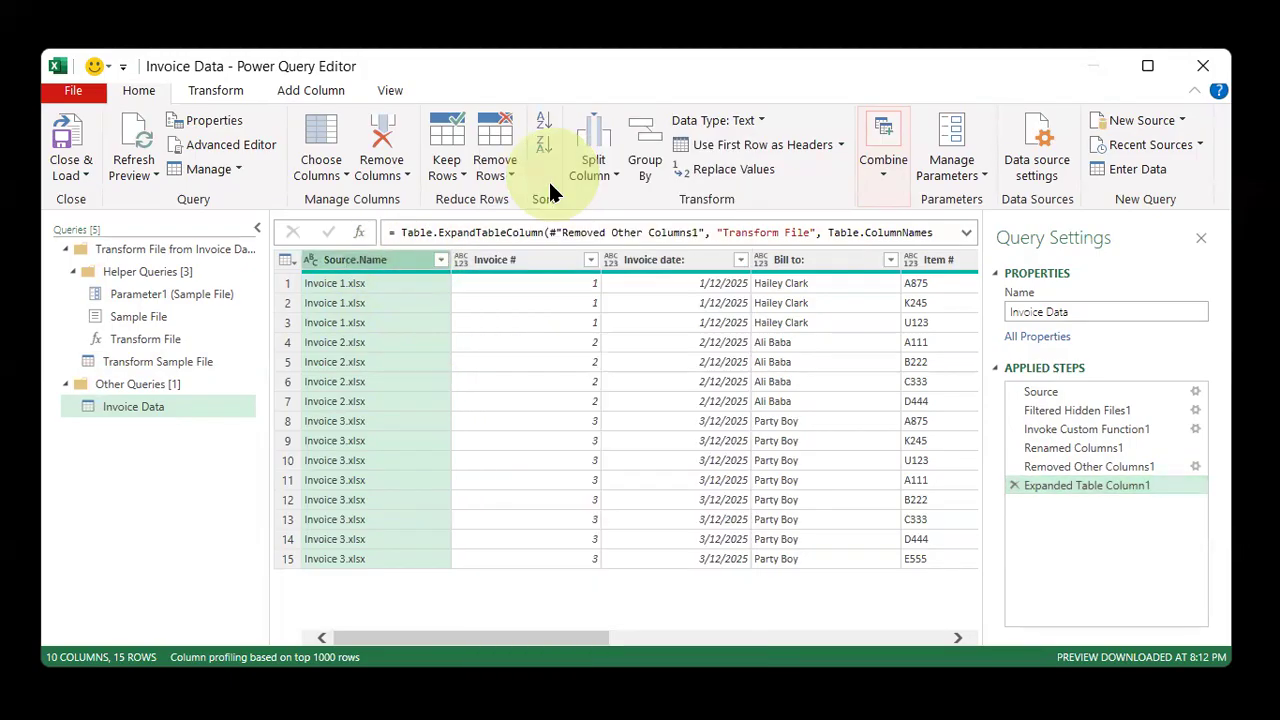
pyautogui.moveTo(612, 638); pyautogui.dragTo(457, 662)
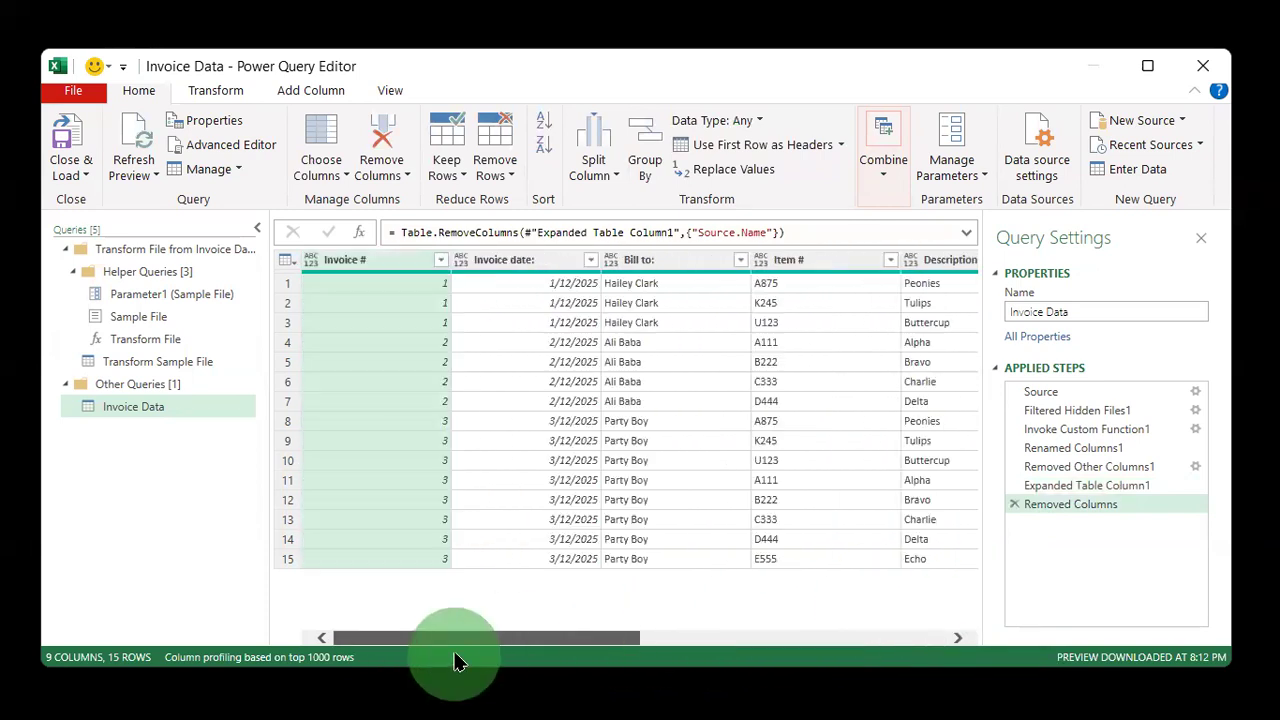
# Select all columns and detect their data types automatically
pyautogui.click(515, 322)
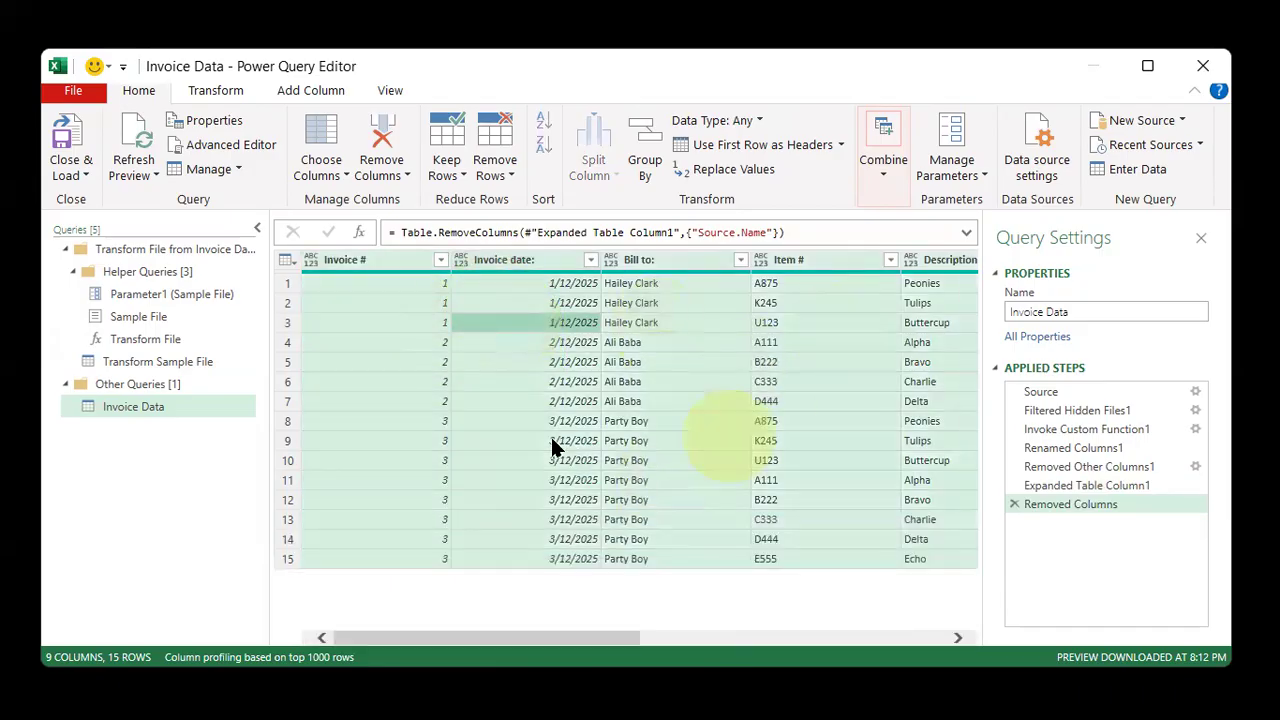
pyautogui.click(231, 91)
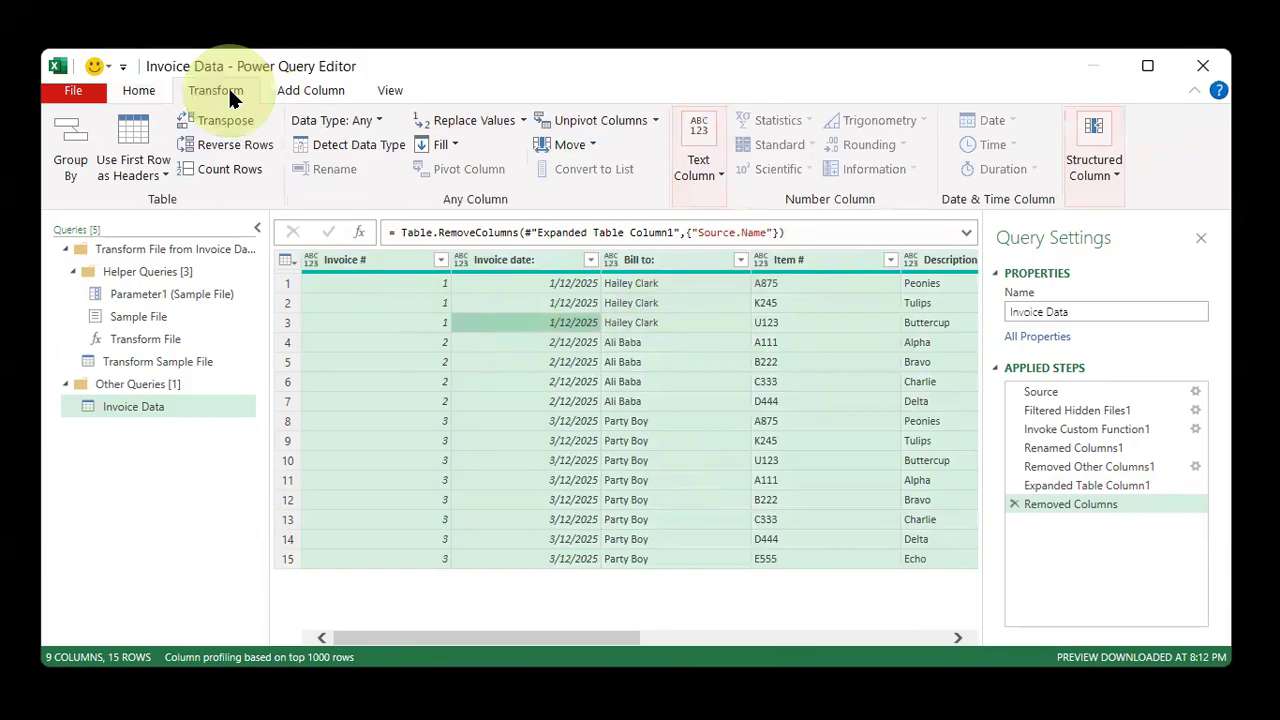
pyautogui.click(343, 148)
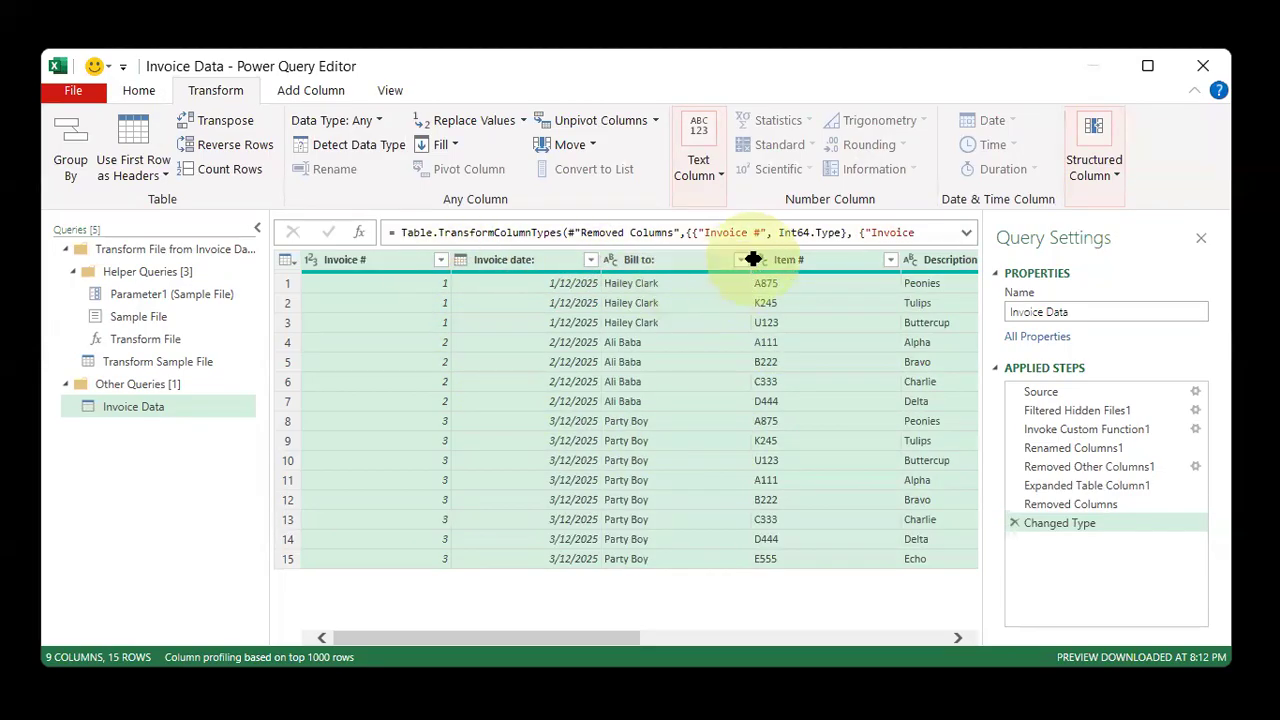
# Close and load the Invoice Data query to the worksheet, then close the Queries & Connections pane
pyautogui.moveTo(580, 637); pyautogui.dragTo(870, 610)
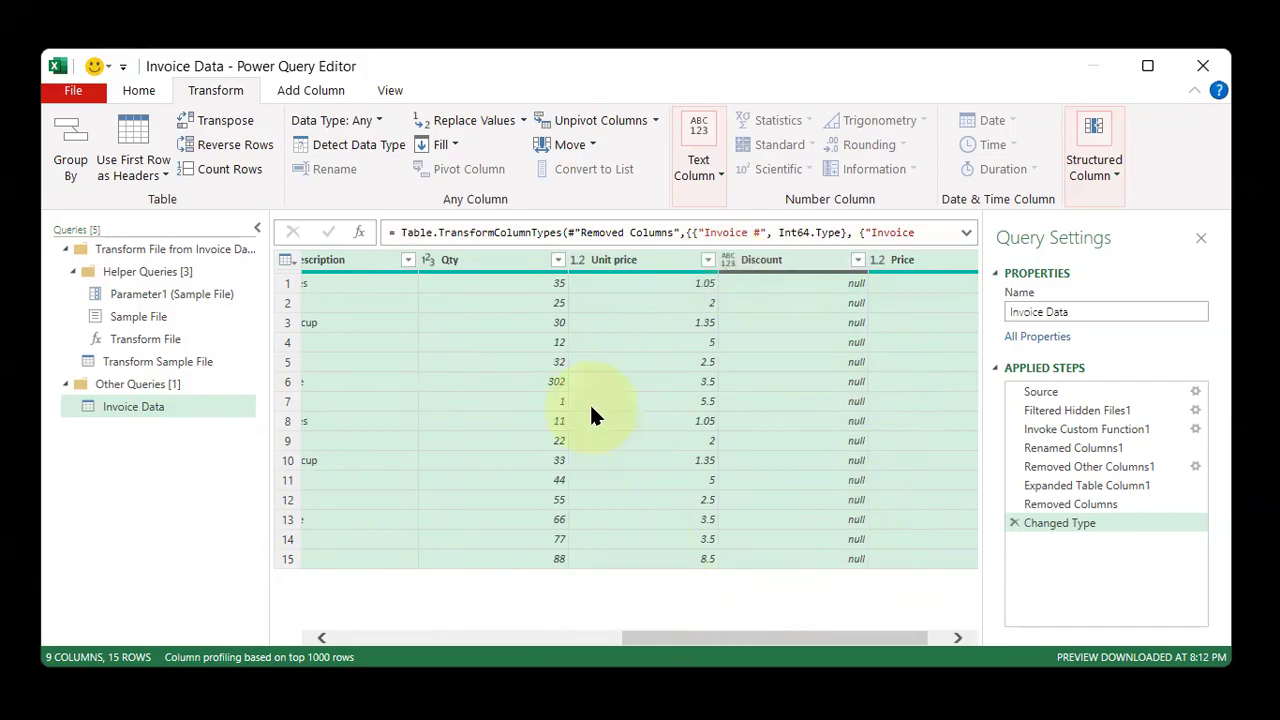
pyautogui.click(139, 90)
pyautogui.click(70, 121)
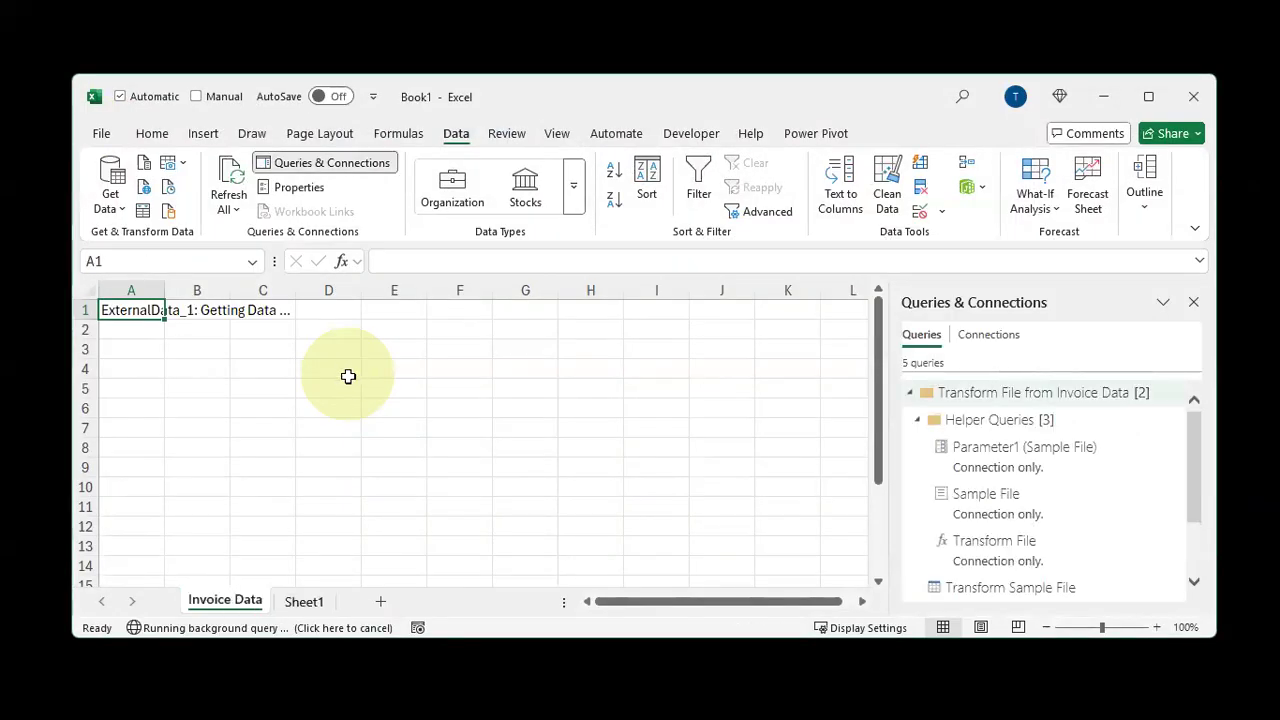
pyautogui.click(1195, 303)
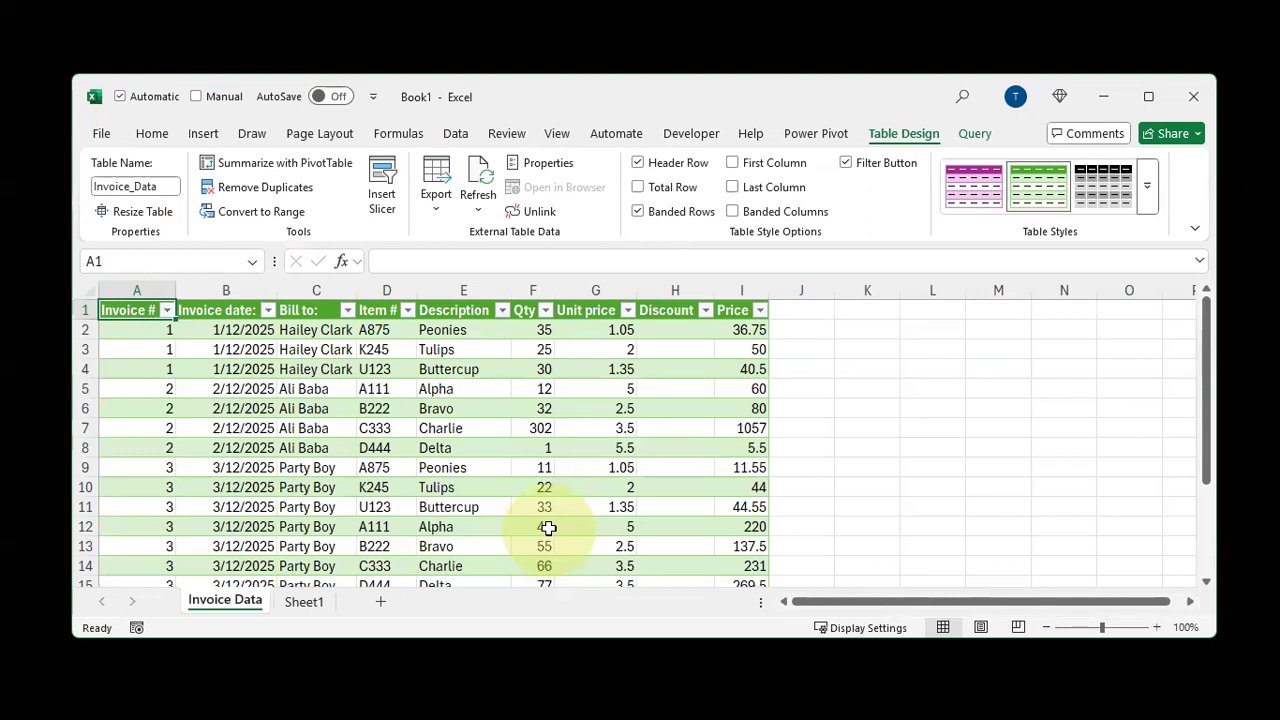
# Filter the Description column to Alpha to inspect its rows, then clear the filter
pyautogui.click(502, 311)
pyautogui.click(437, 492)
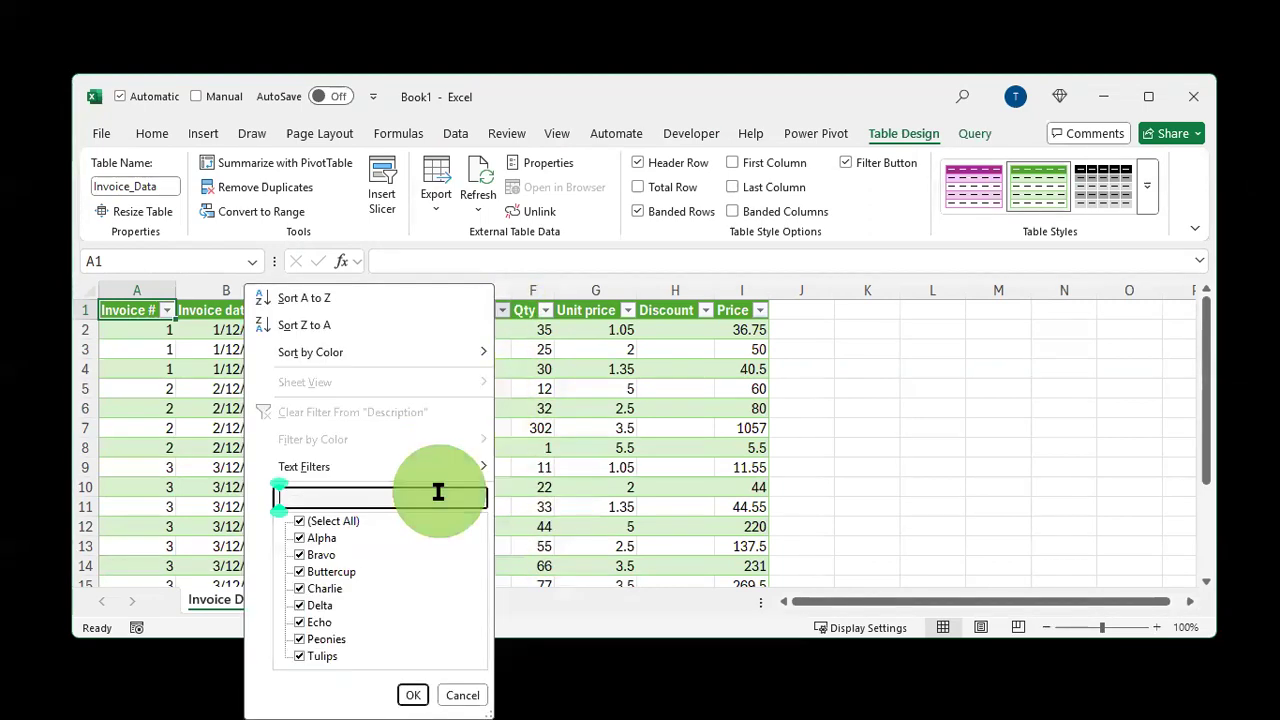
pyautogui.write('alpha')
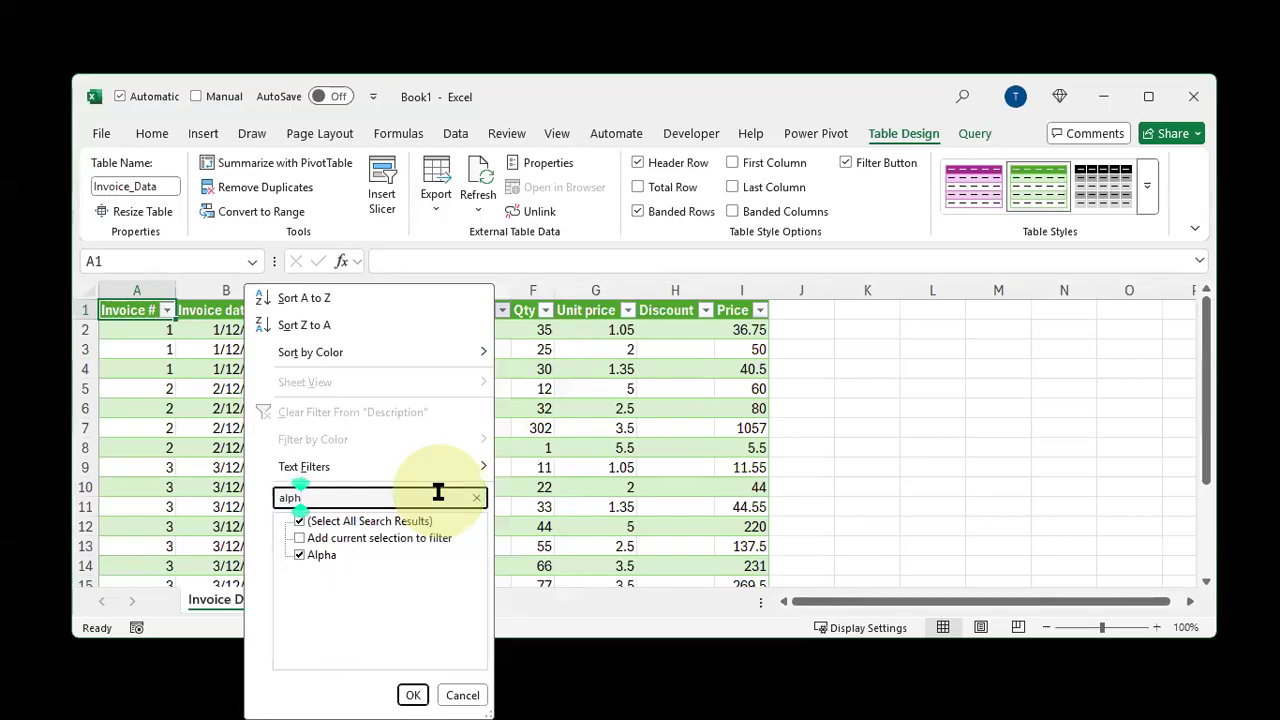
pyautogui.press('Return')
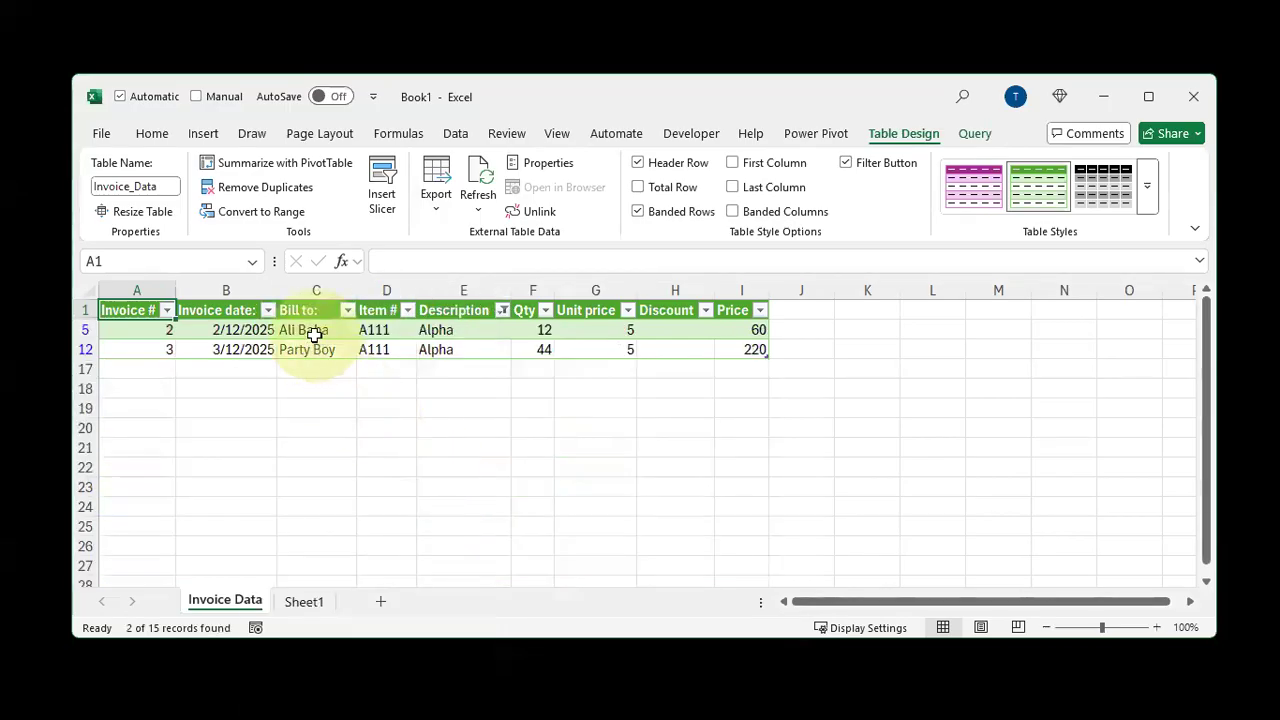
pyautogui.moveTo(314, 334); pyautogui.dragTo(314, 369)
pyautogui.click(478, 331)
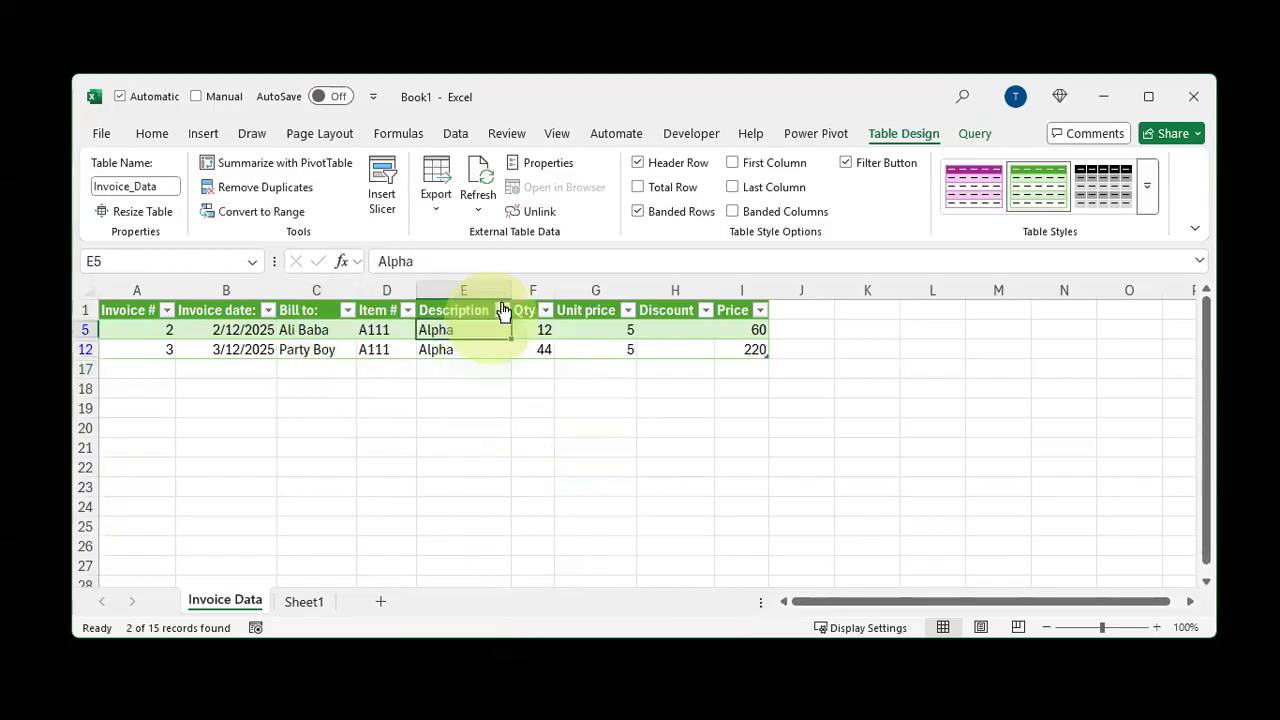
pyautogui.click(502, 310)
pyautogui.click(418, 414)
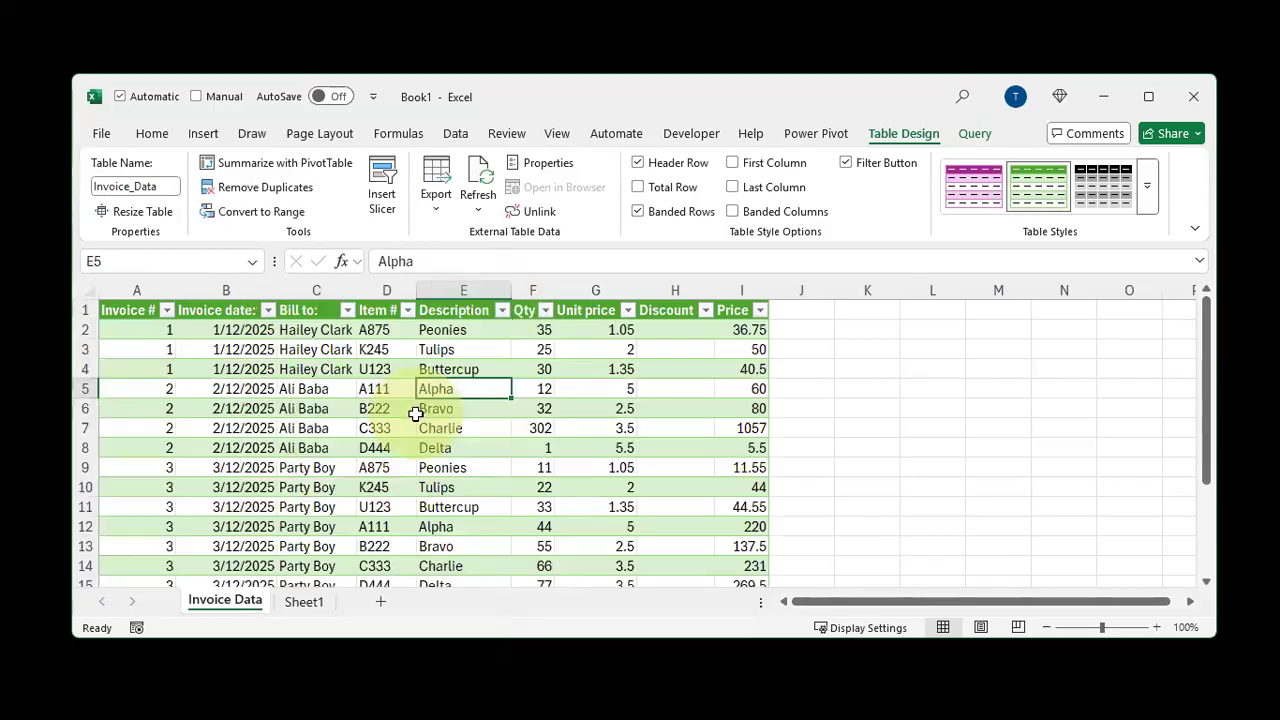
pyautogui.click(698, 446)
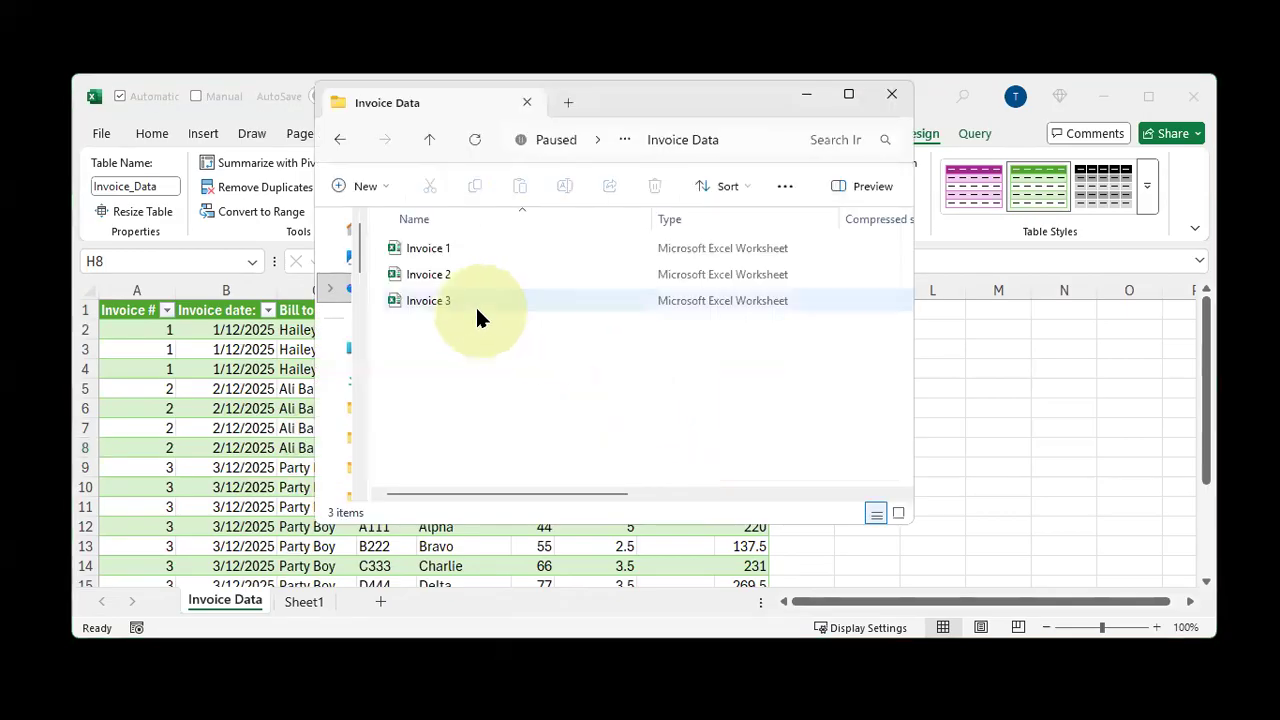
pyautogui.click(476, 302)
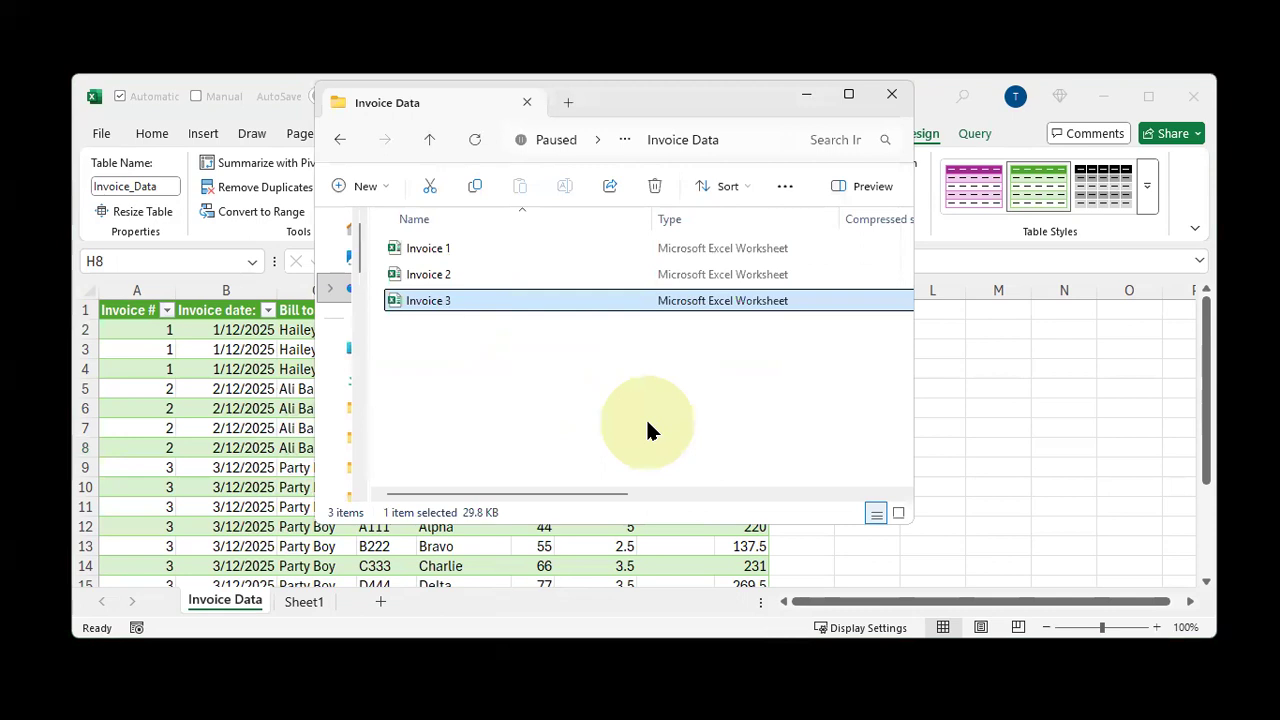
pyautogui.hotkey('alt', 'space')
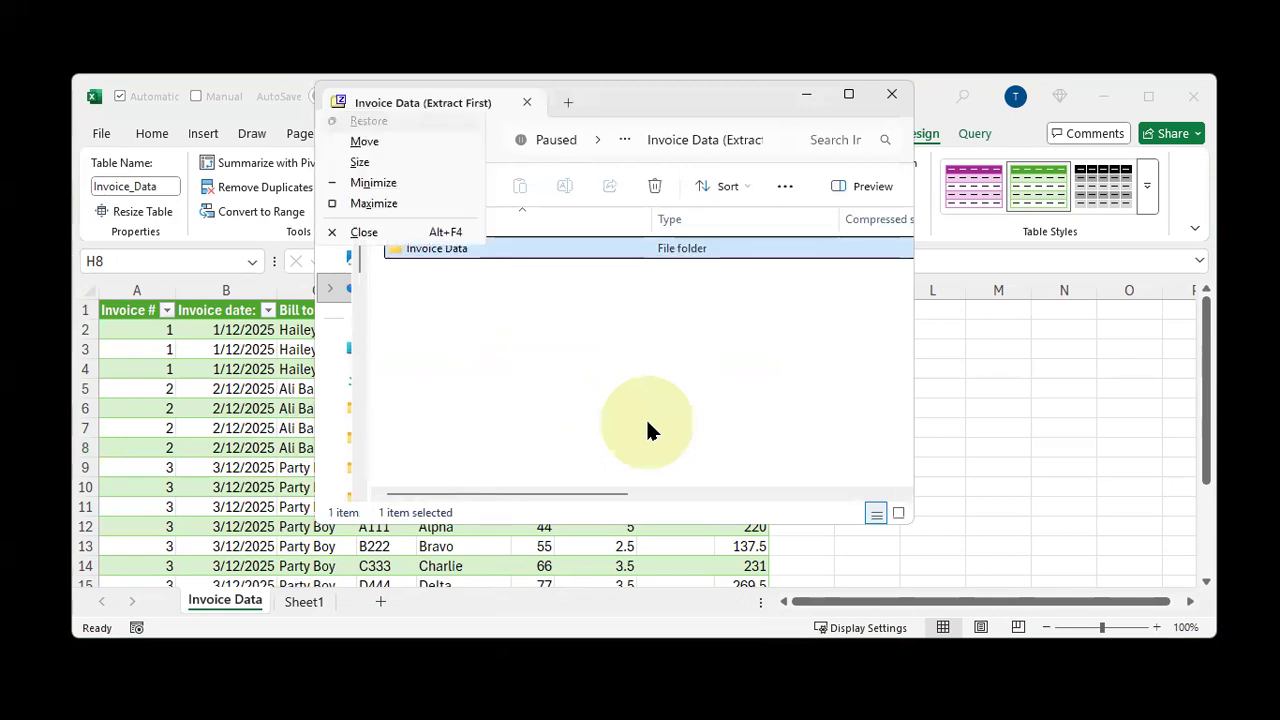
pyautogui.press('Escape')
pyautogui.hotkey('alt', 'Up')
pyautogui.press('Left')
pyautogui.press('Return')
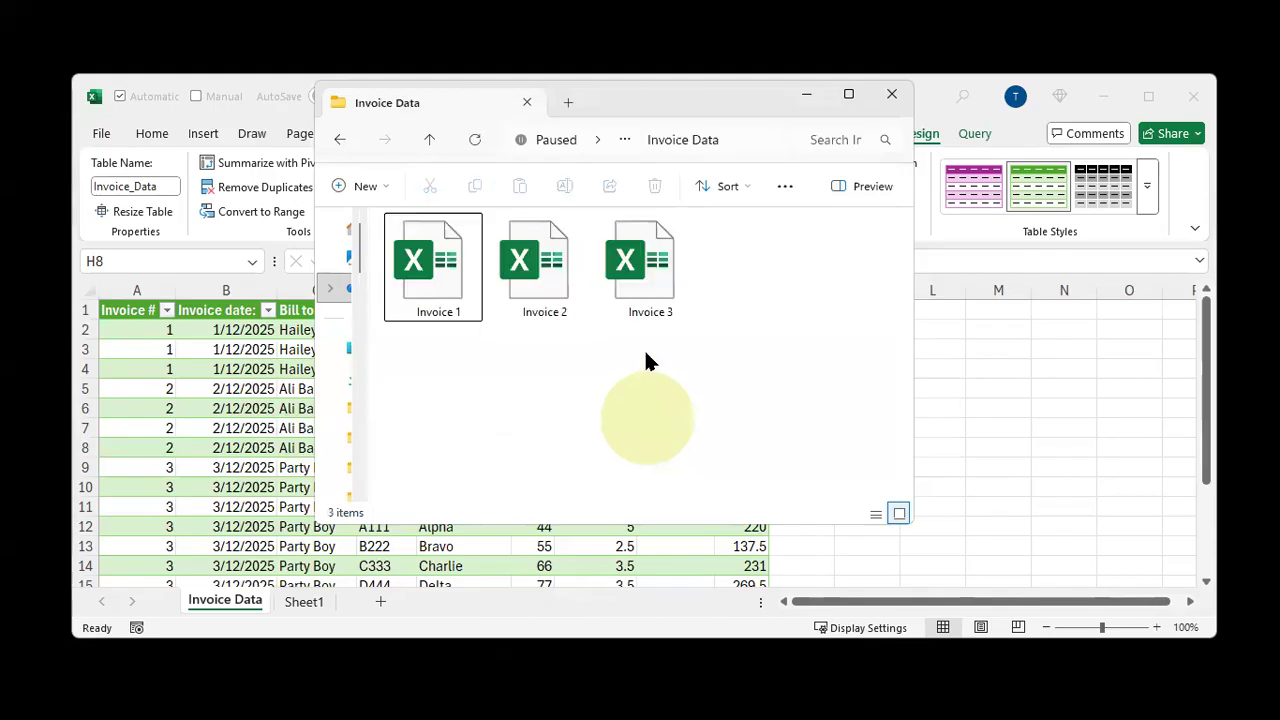
# Duplicate the Invoice 3 file in the Invoice Data folder and rename the copy Invoice 4
pyautogui.click(642, 290)
pyautogui.hotkey('ctrl', 'c')
pyautogui.hotkey('ctrl', 'v')
pyautogui.press('F2')
pyautogui.press('End')
pyautogui.hotkey('shift', 'Left')
pyautogui.hotkey('shift', 'Left')
pyautogui.hotkey('shift', 'Left')
pyautogui.hotkey('shift', 'Left')
pyautogui.hotkey('shift', 'Left')
pyautogui.hotkey('shift', 'Left')
pyautogui.hotkey('shift', 'Left')
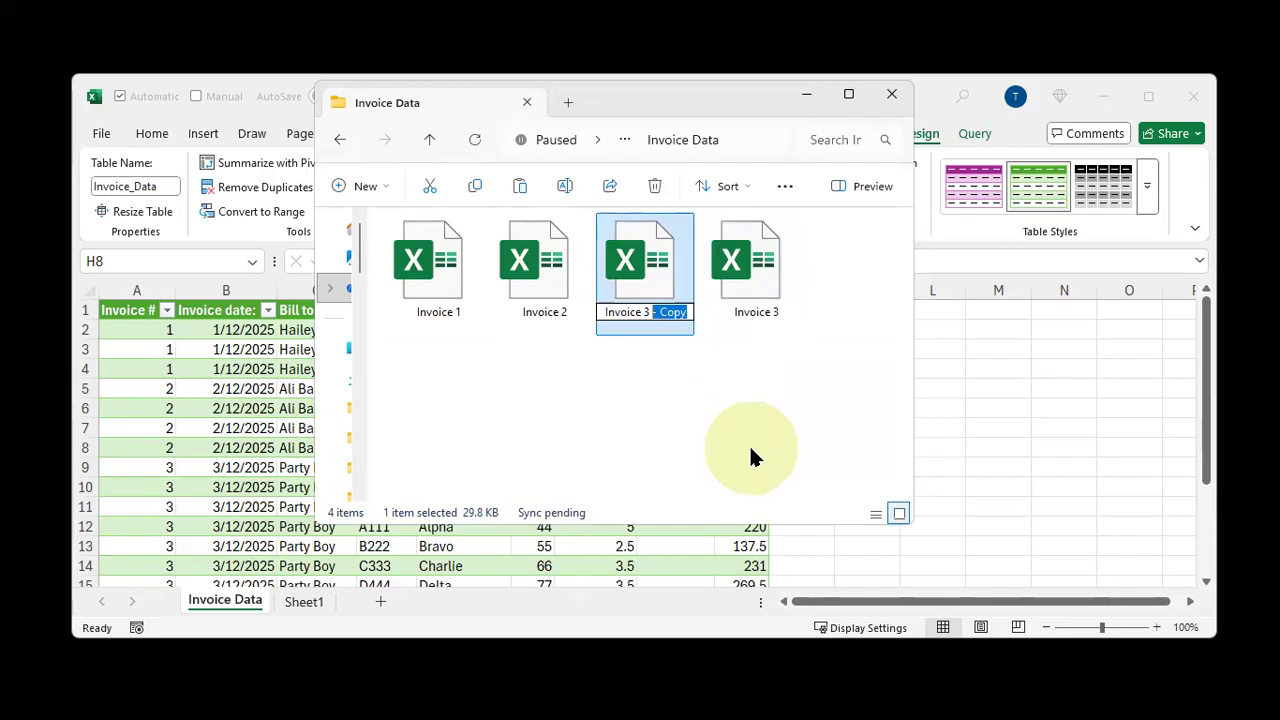
pyautogui.hotkey('shift', 'Left')
pyautogui.write('4')
pyautogui.press('Return')
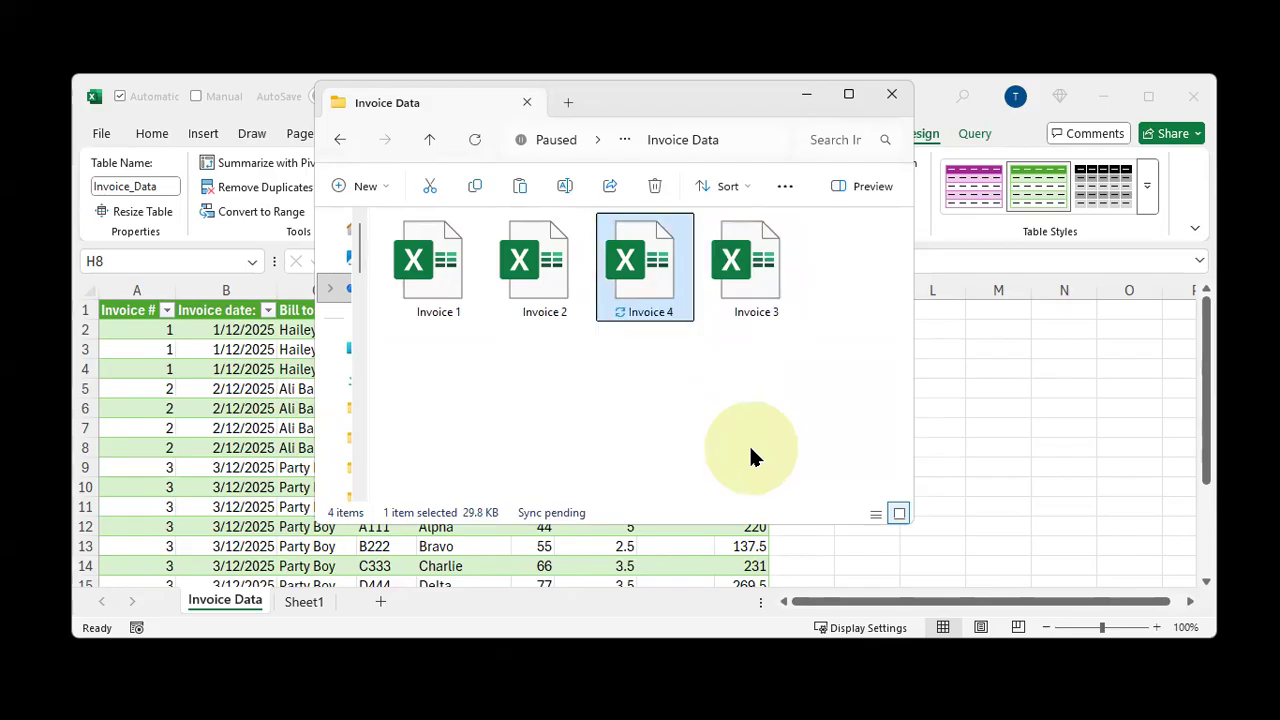
# Switch to the Invoice 4 workbook and set its invoice number to 4 and invoice date to 4/12/2025
pyautogui.hotkey('alt', 'Tab')
pyautogui.hotkey('ctrl', 'alt', 'F5')
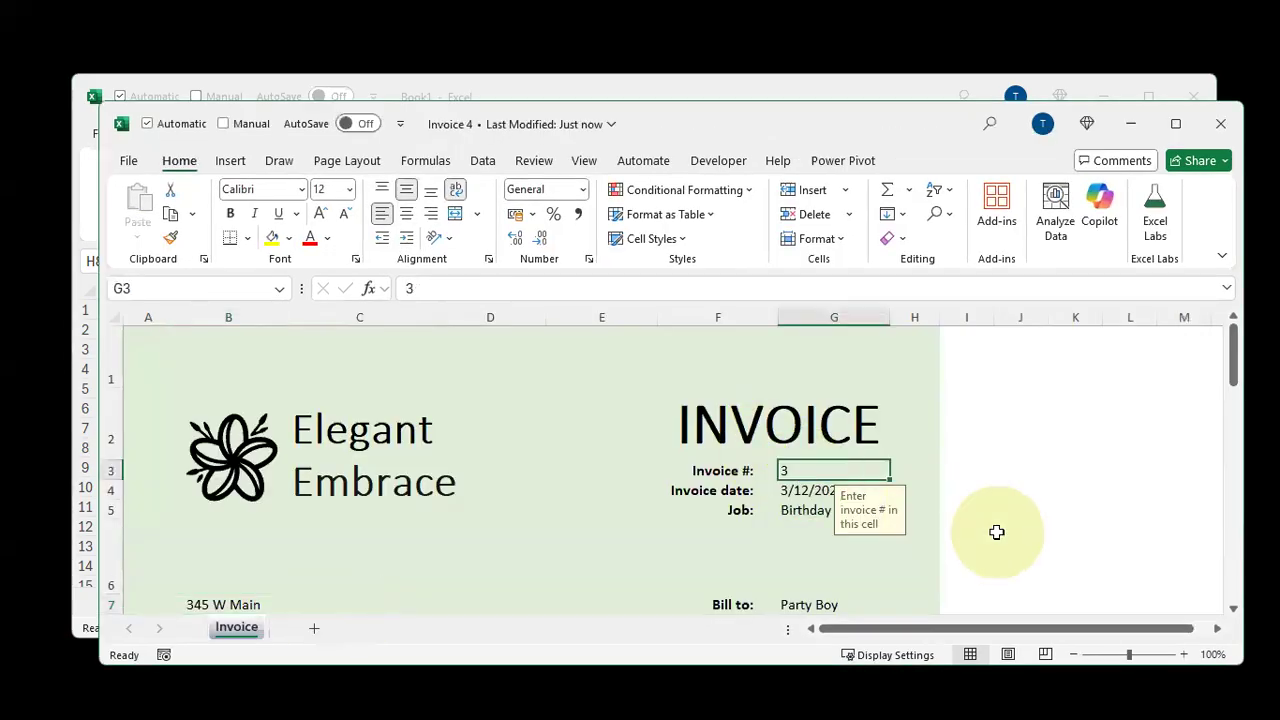
pyautogui.write('4')
pyautogui.press('Return')
pyautogui.press('F2')
pyautogui.press('Home')
pyautogui.press('Delete')
pyautogui.write('4')
pyautogui.press('Return')
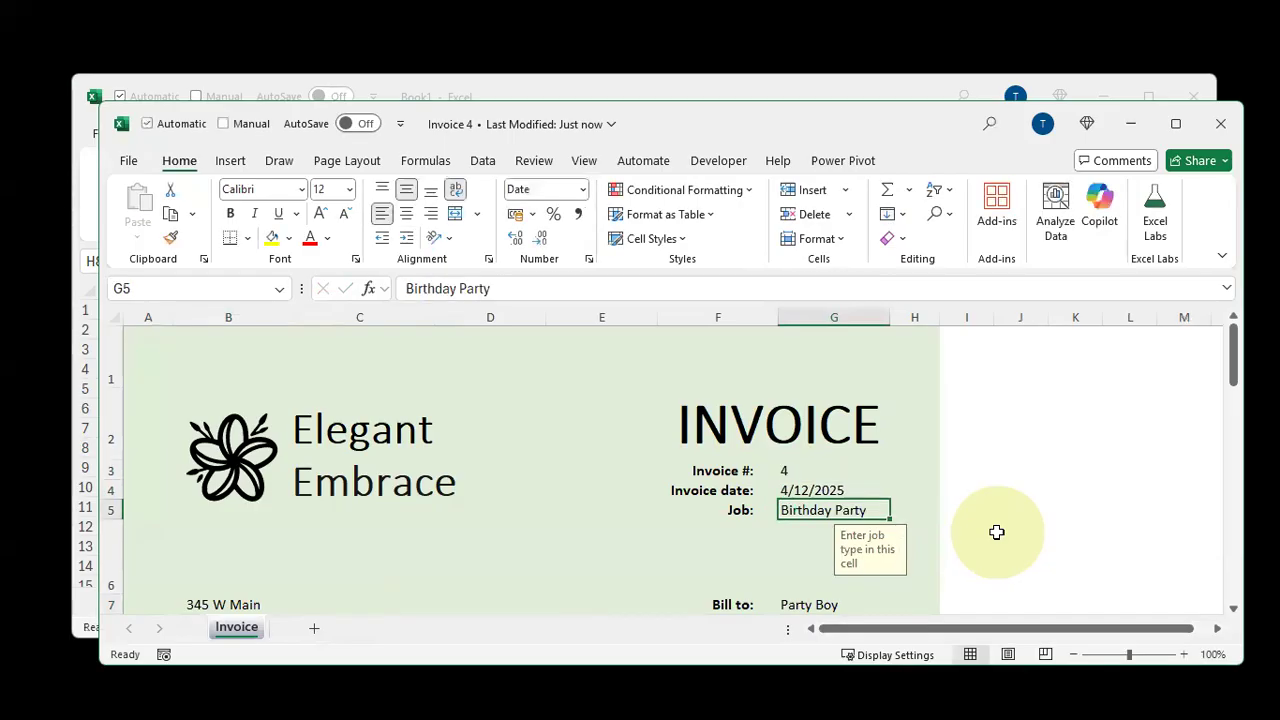
# Replace the customer name in the Bill to cell with a new customer's name
pyautogui.press('Up')
pyautogui.press('Down')
pyautogui.scroll(-2, 997, 532)
pyautogui.scroll(1, 980, 514)
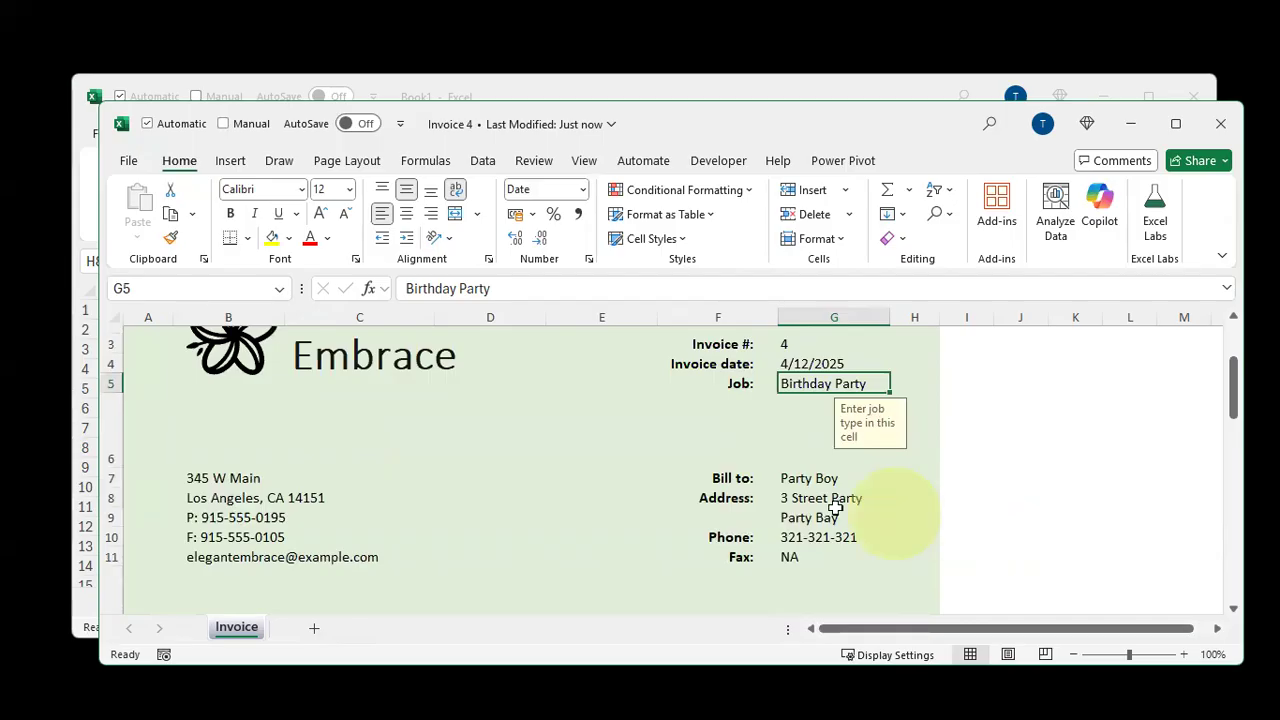
pyautogui.click(811, 485)
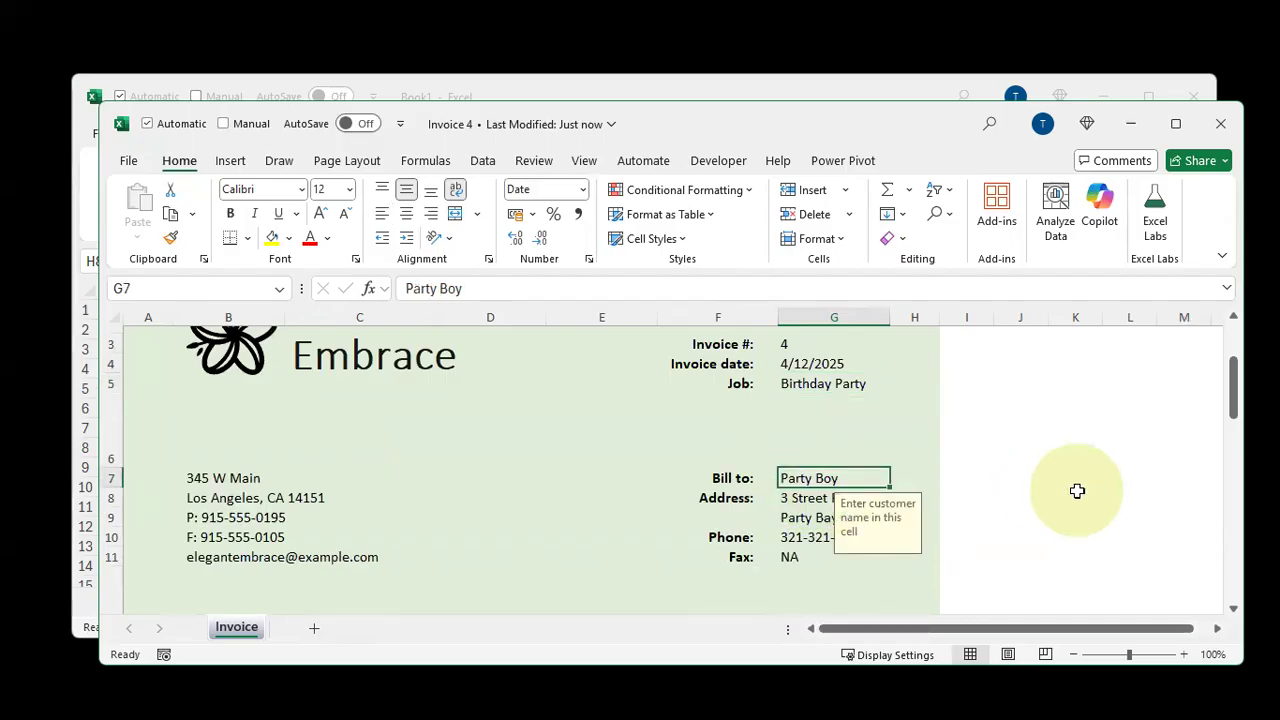
pyautogui.write('B')
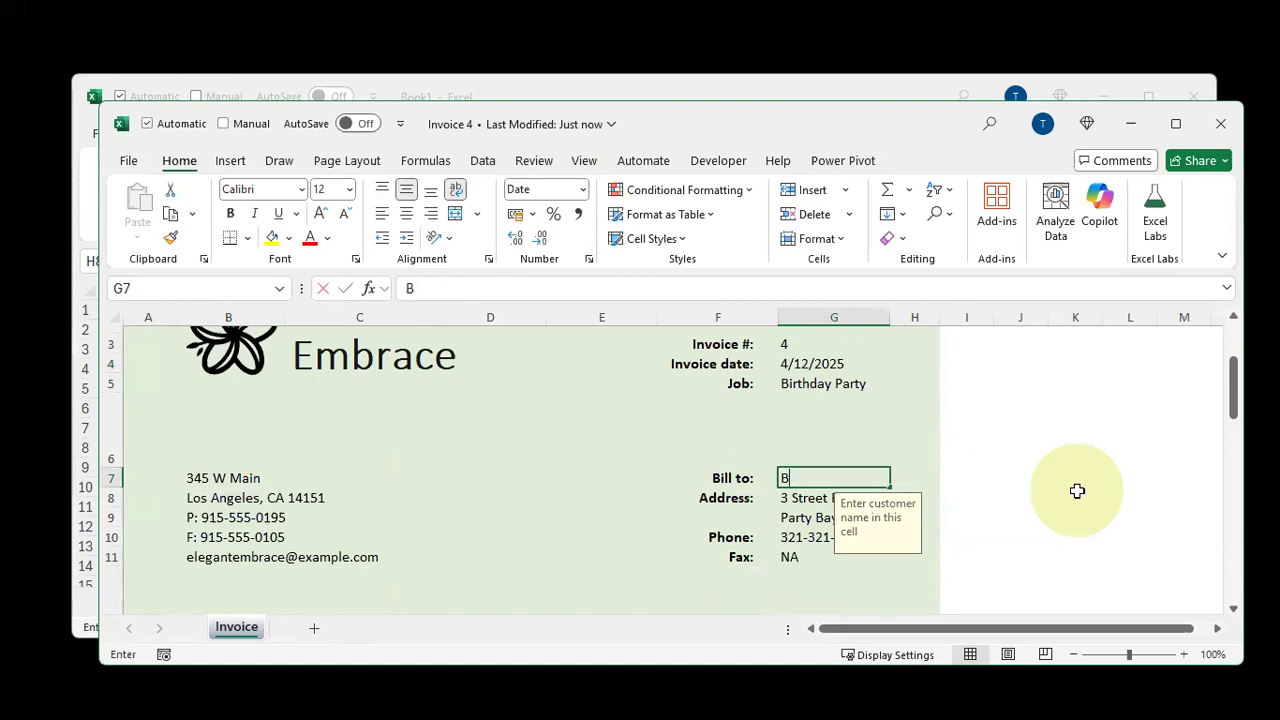
pyautogui.write('rilliant Bill')
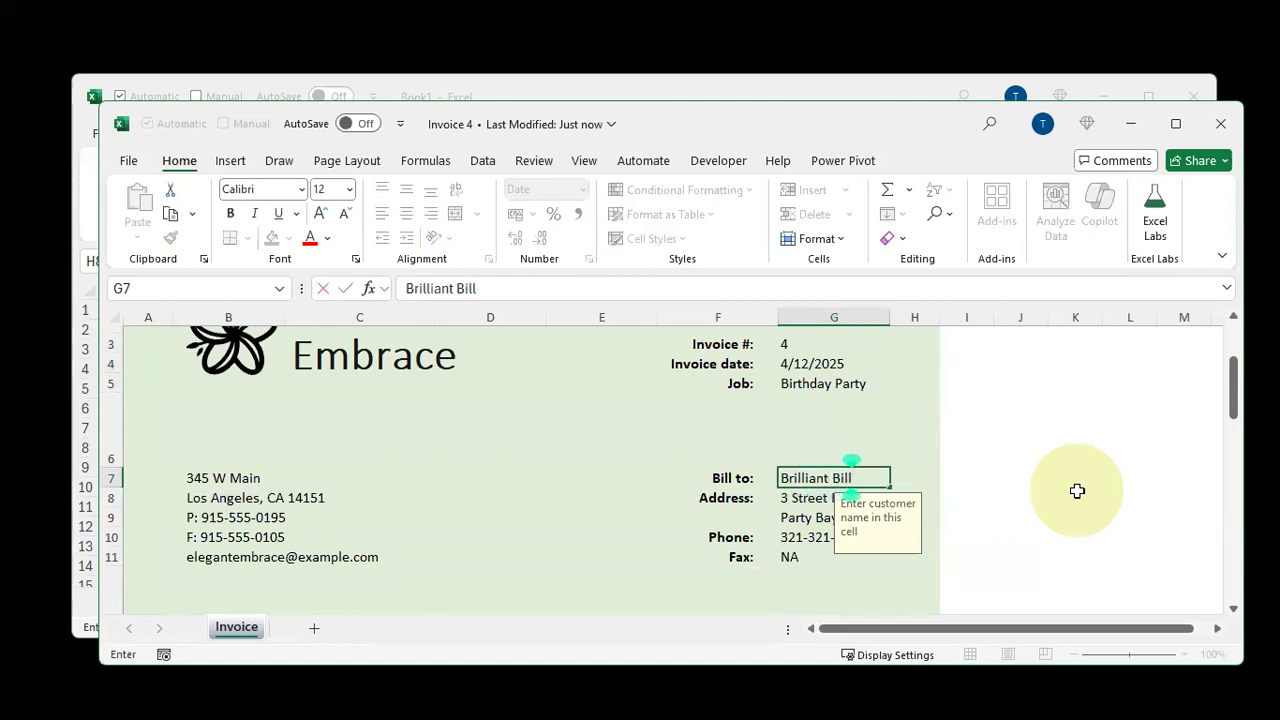
pyautogui.press('Return')
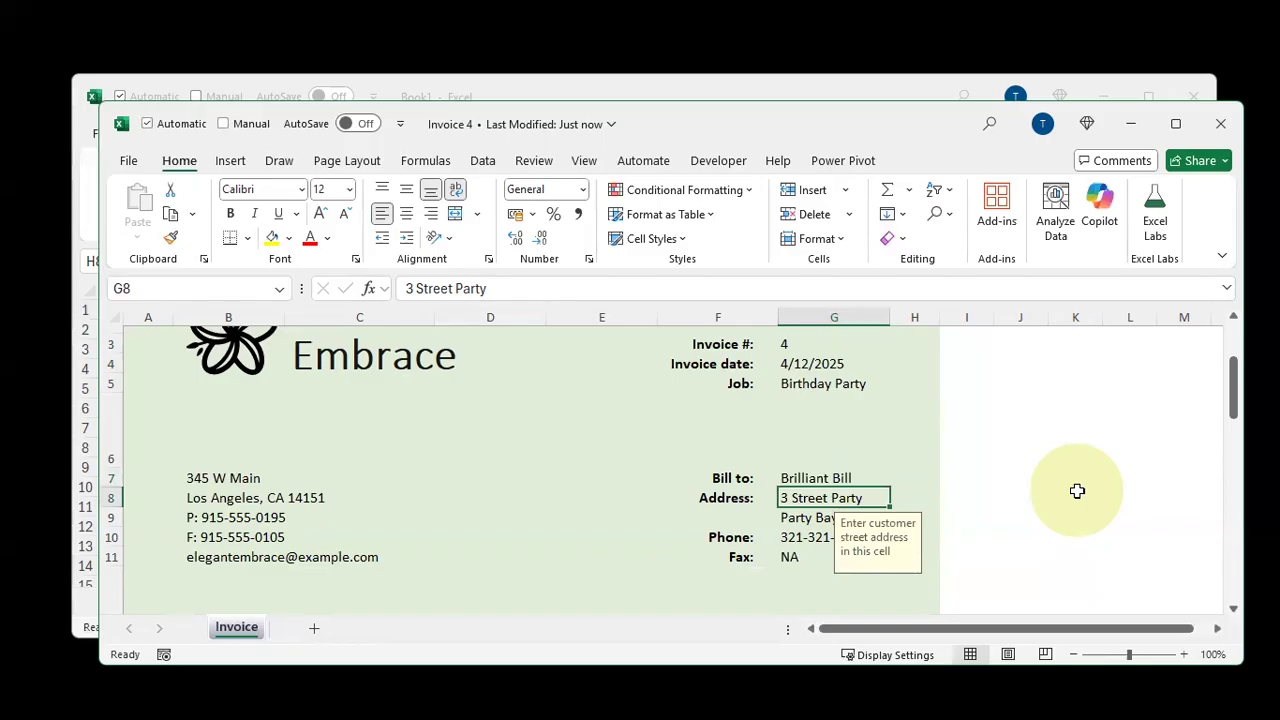
# Clear the item numbers, descriptions, quantities and unit prices from all line rows below the first
pyautogui.scroll(-2, 1075, 491)
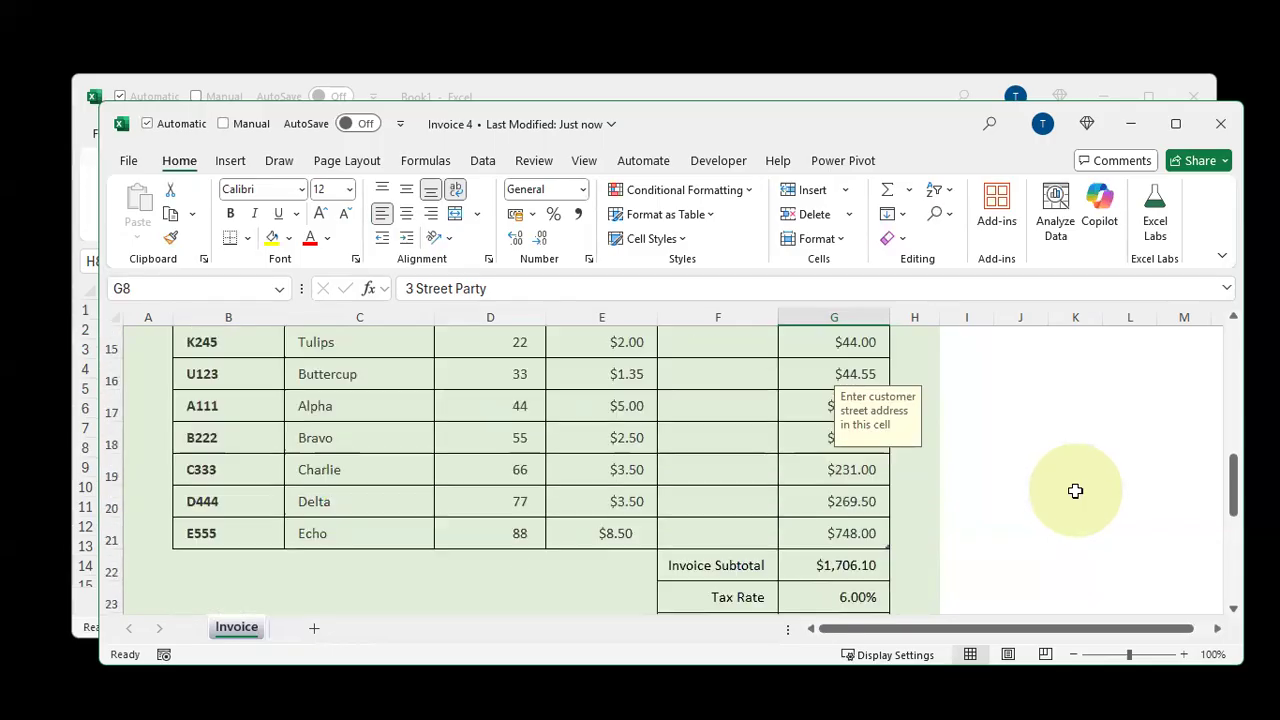
pyautogui.scroll(1, 460, 556)
pyautogui.moveTo(237, 473); pyautogui.dragTo(457, 563)
pyautogui.scroll(-1, 462, 566)
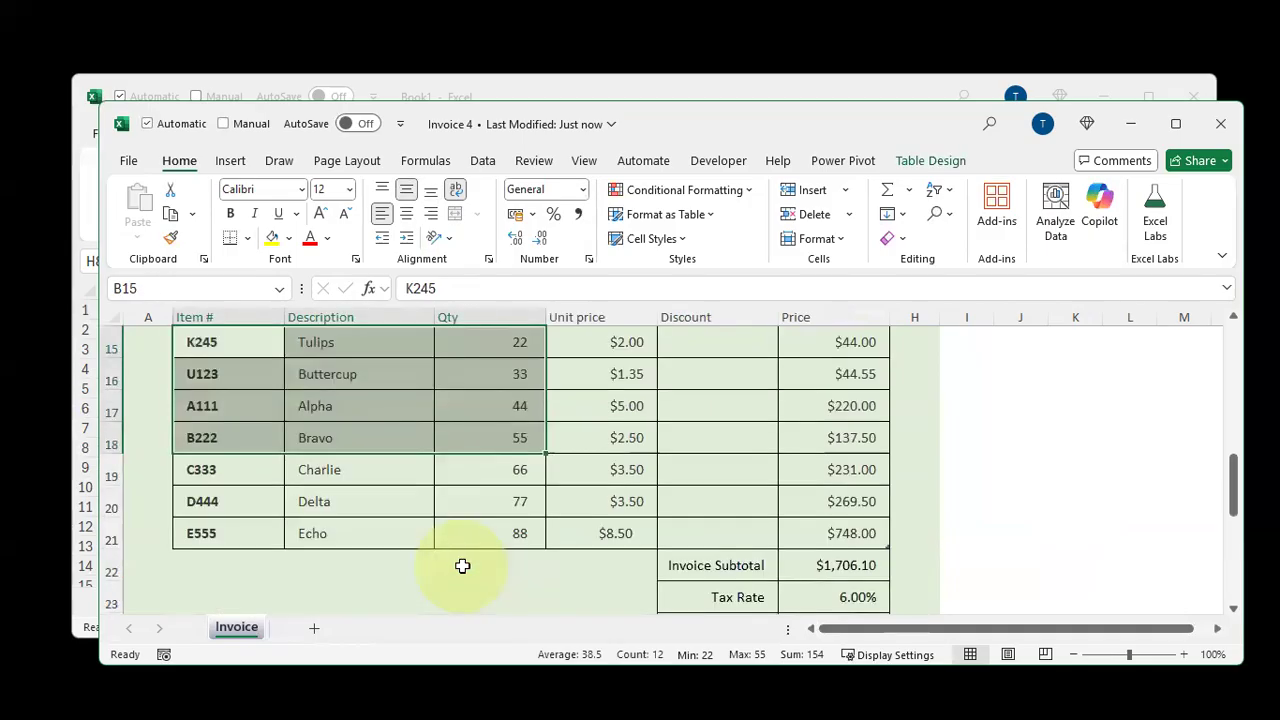
pyautogui.keyDown('shift'); pyautogui.click(509, 537); pyautogui.keyUp('shift')
pyautogui.press('Delete')
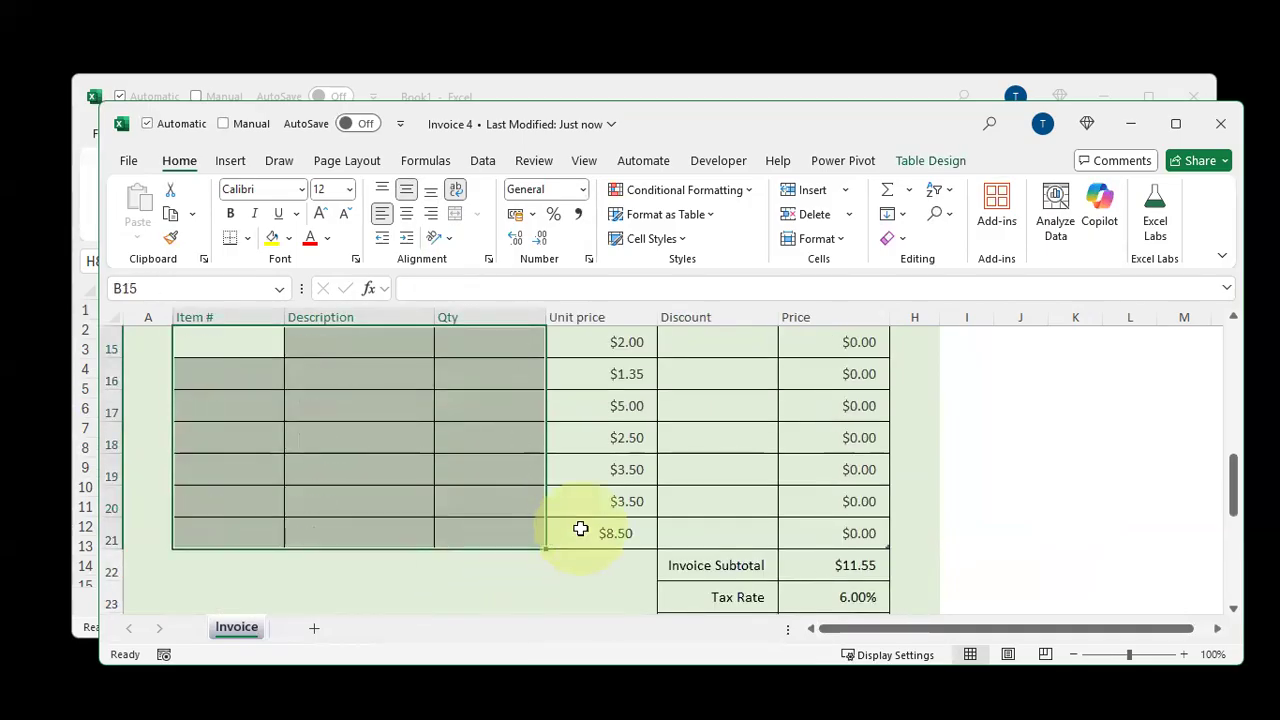
pyautogui.scroll(1, 580, 528)
pyautogui.click(591, 466)
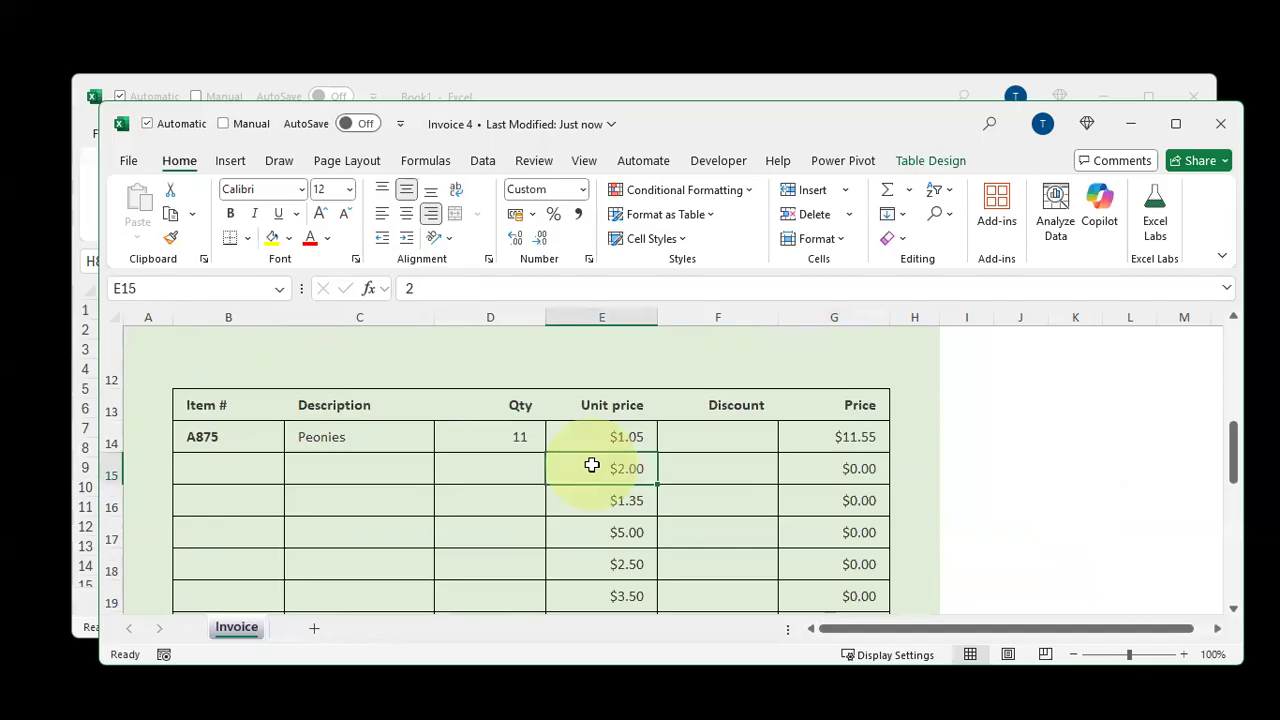
pyautogui.hotkey('ctrl', 'shift', 'Down')
pyautogui.press('Delete')
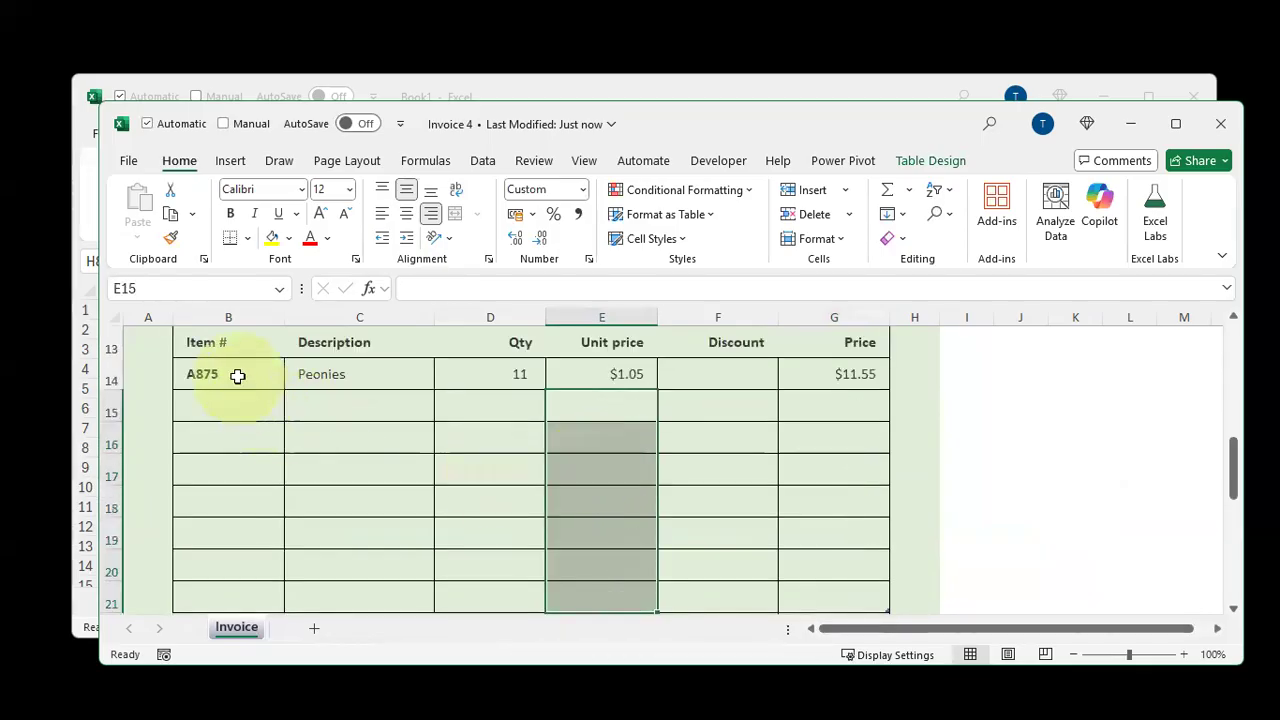
# Change the first line item to B123, Cat Food, quantity 5, unit price 50
pyautogui.click(238, 376)
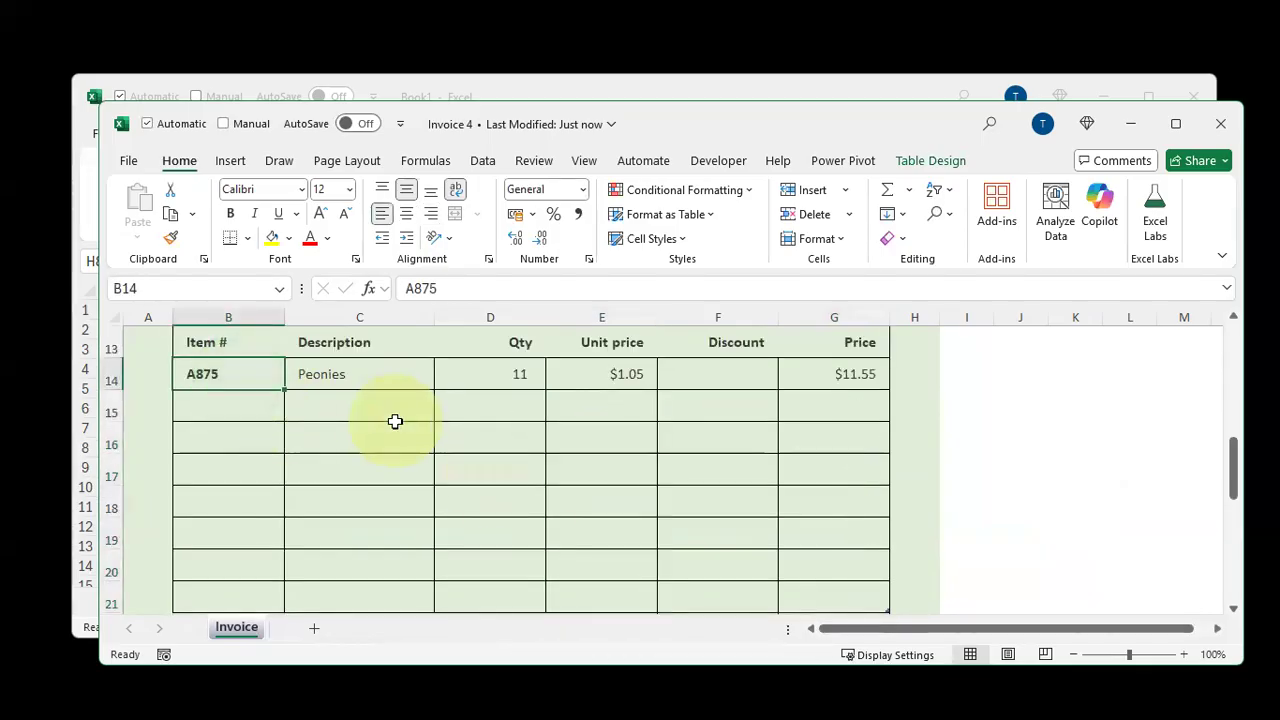
pyautogui.write('B123')
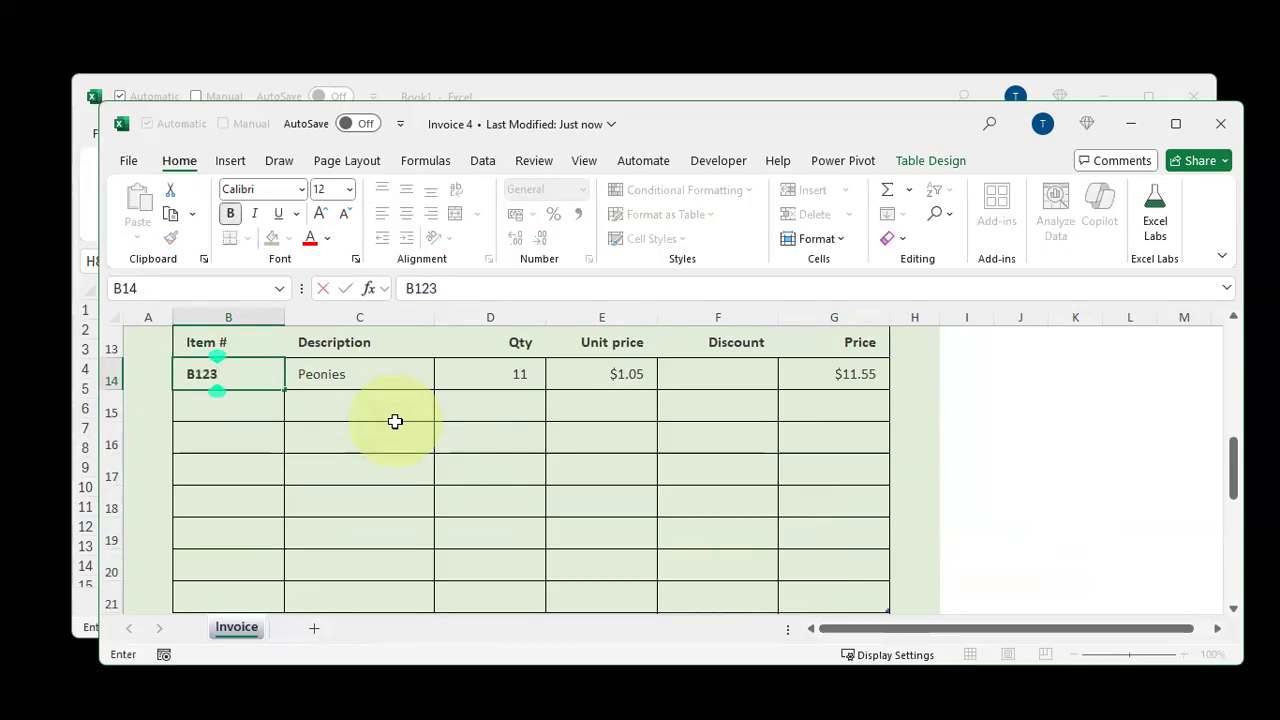
pyautogui.press('Tab')
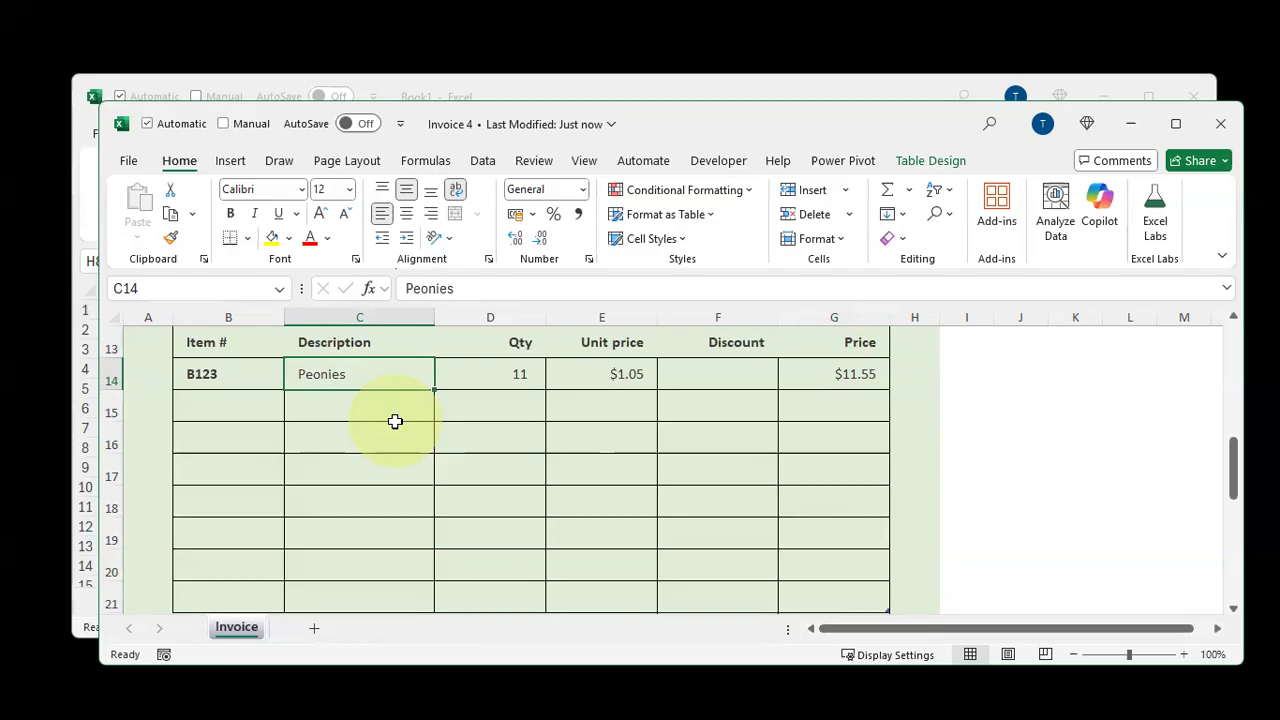
pyautogui.write('Cat Food')
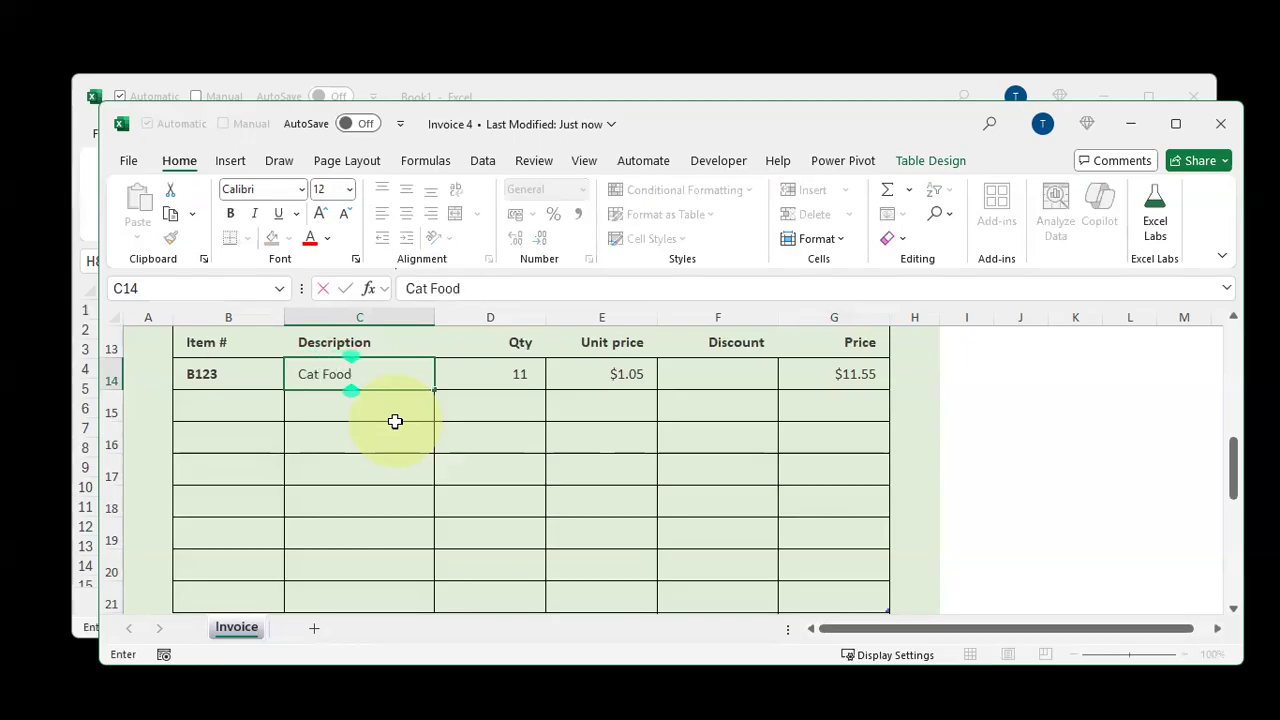
pyautogui.press('Tab')
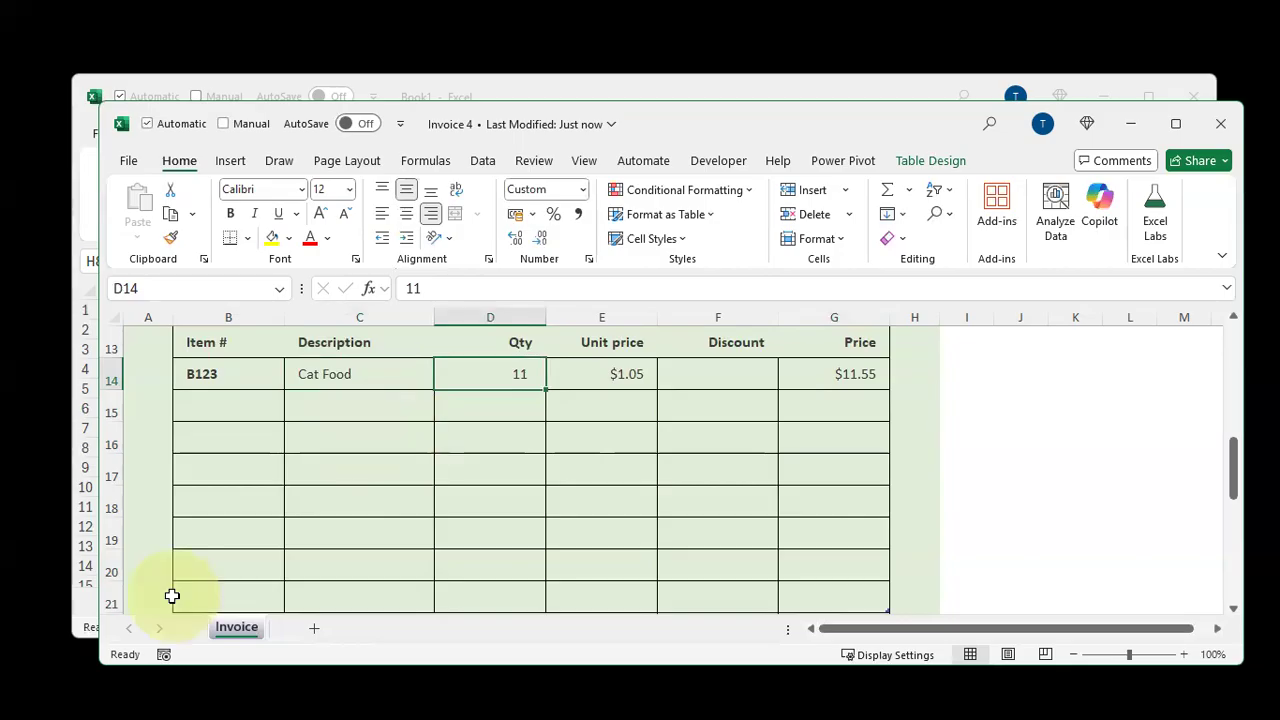
pyautogui.moveTo(334, 412); pyautogui.dragTo(351, 500)
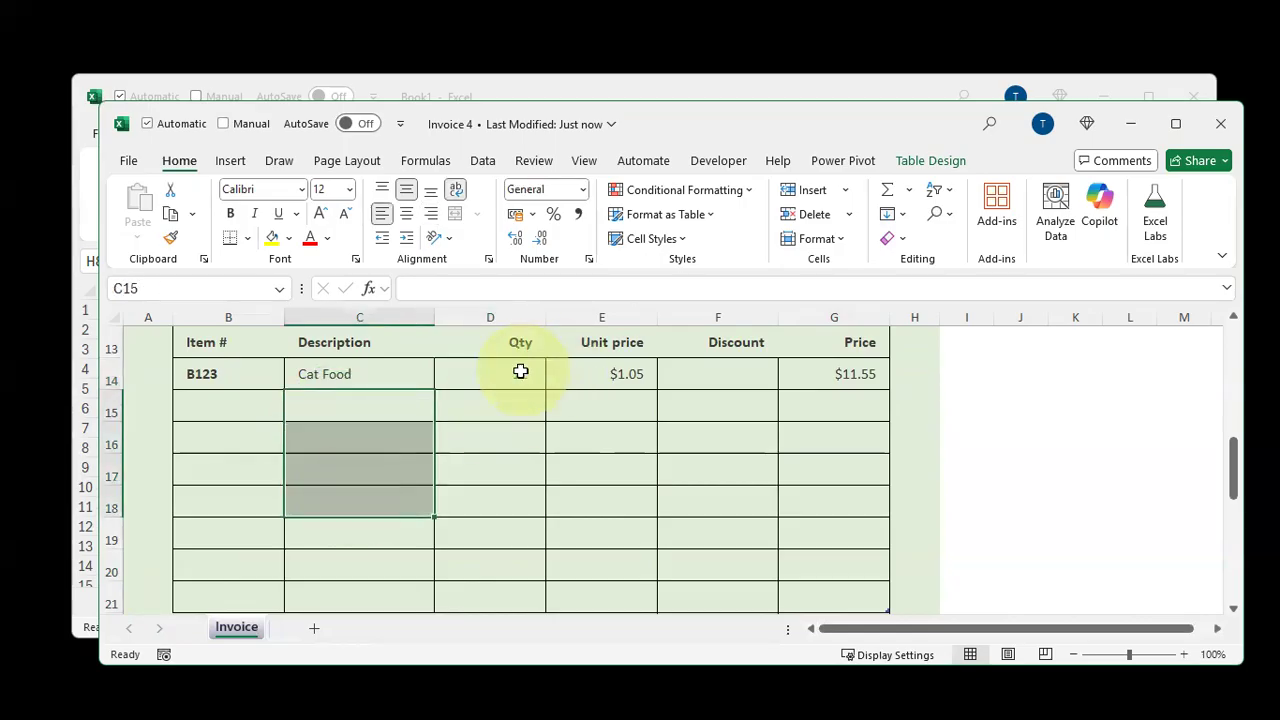
pyautogui.click(521, 372)
pyautogui.write('5')
pyautogui.press('Tab')
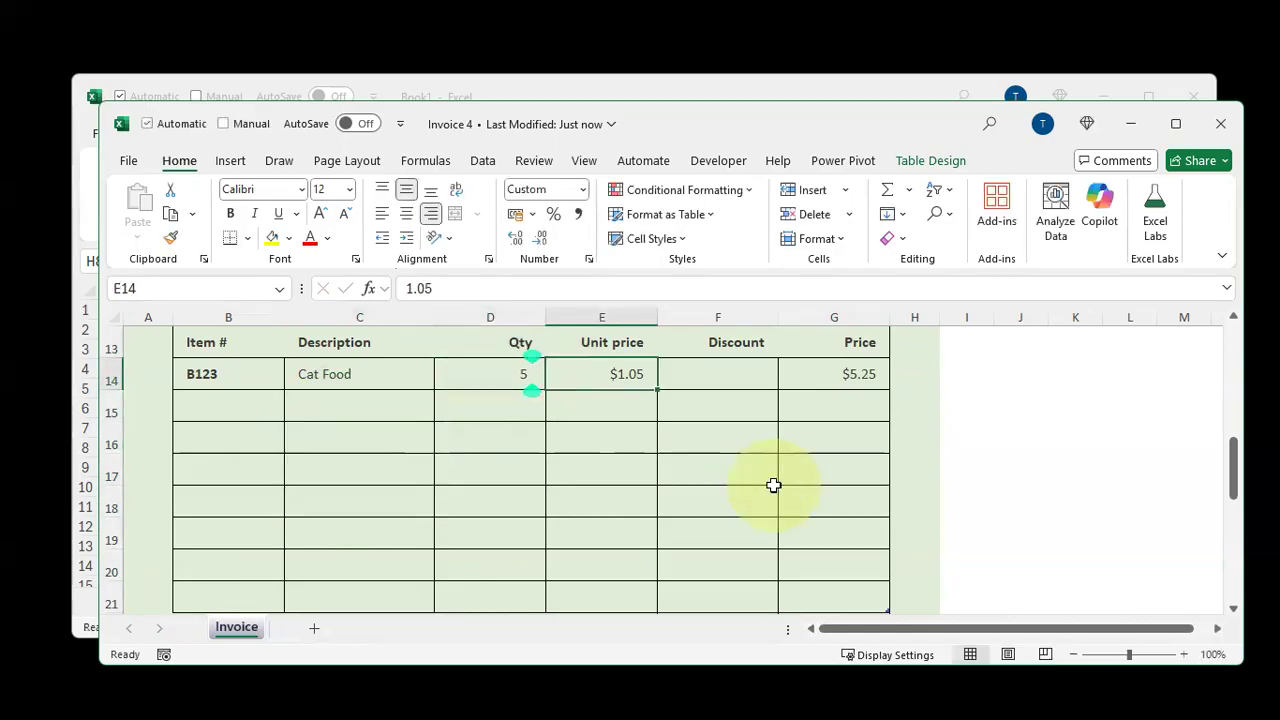
pyautogui.write('50')
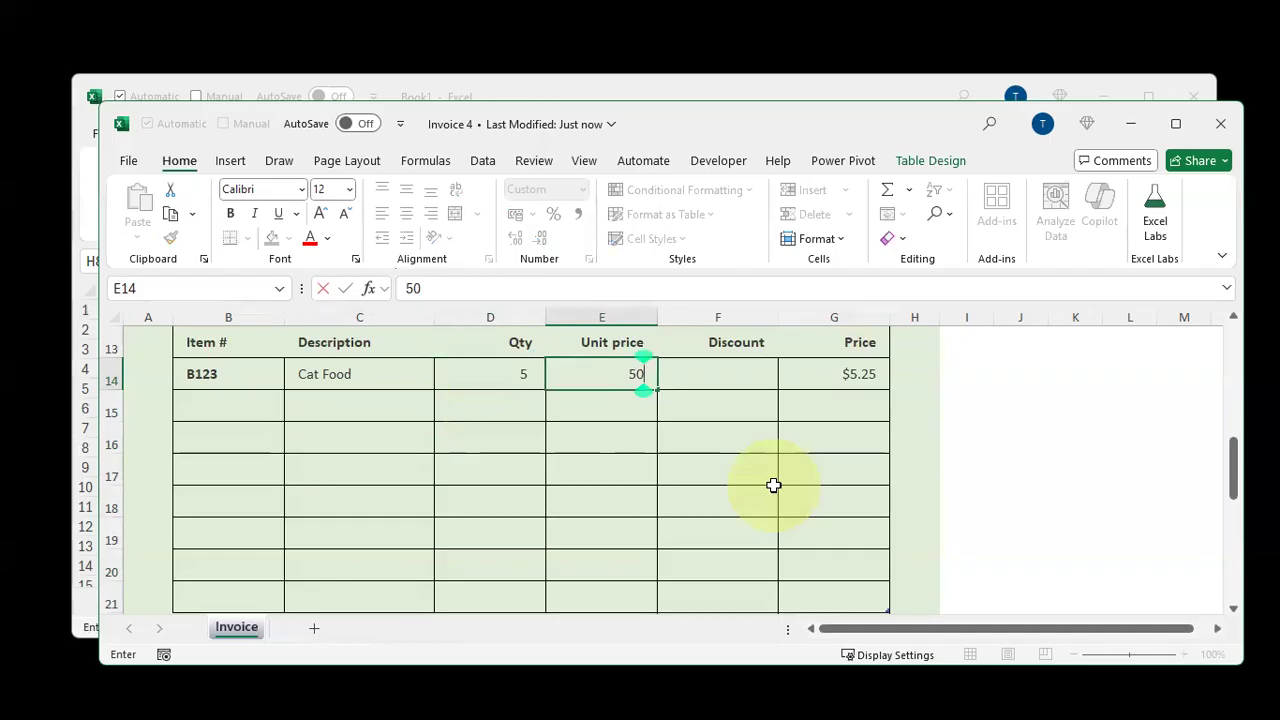
pyautogui.press('Tab')
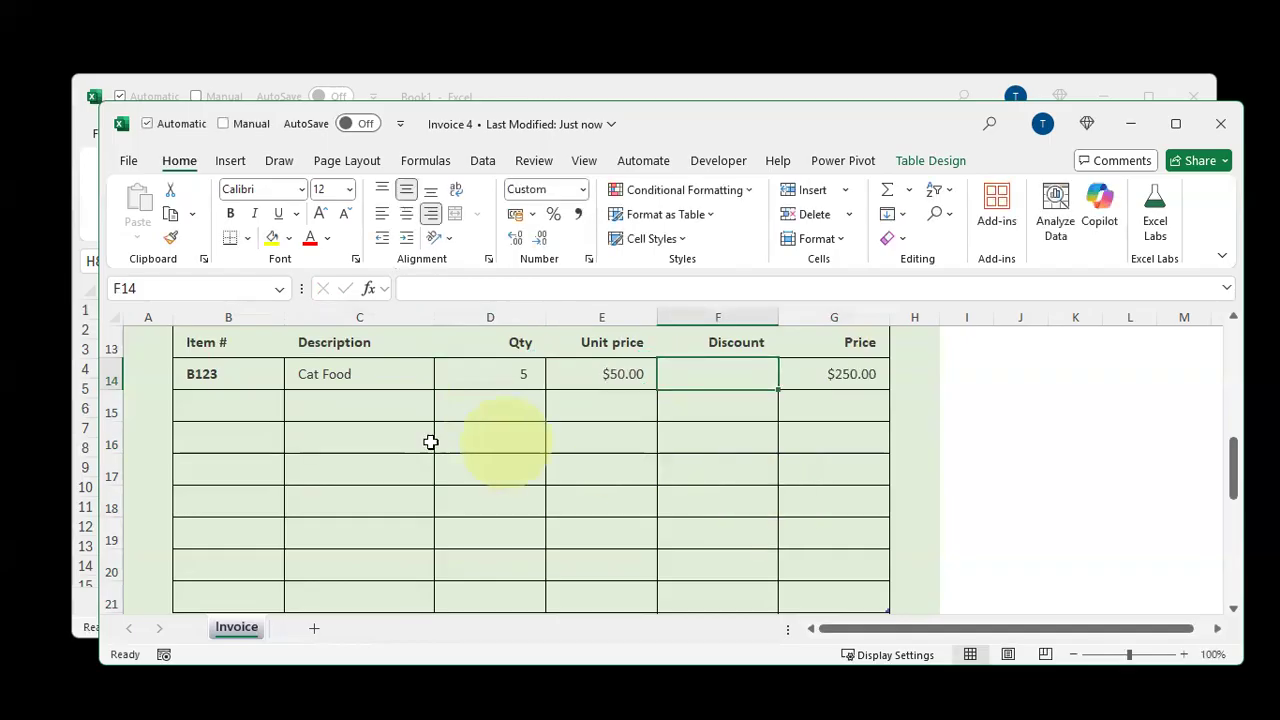
# Enter item numbers B124 and B125 in the next two line rows
pyautogui.click(249, 405)
pyautogui.write('B123')
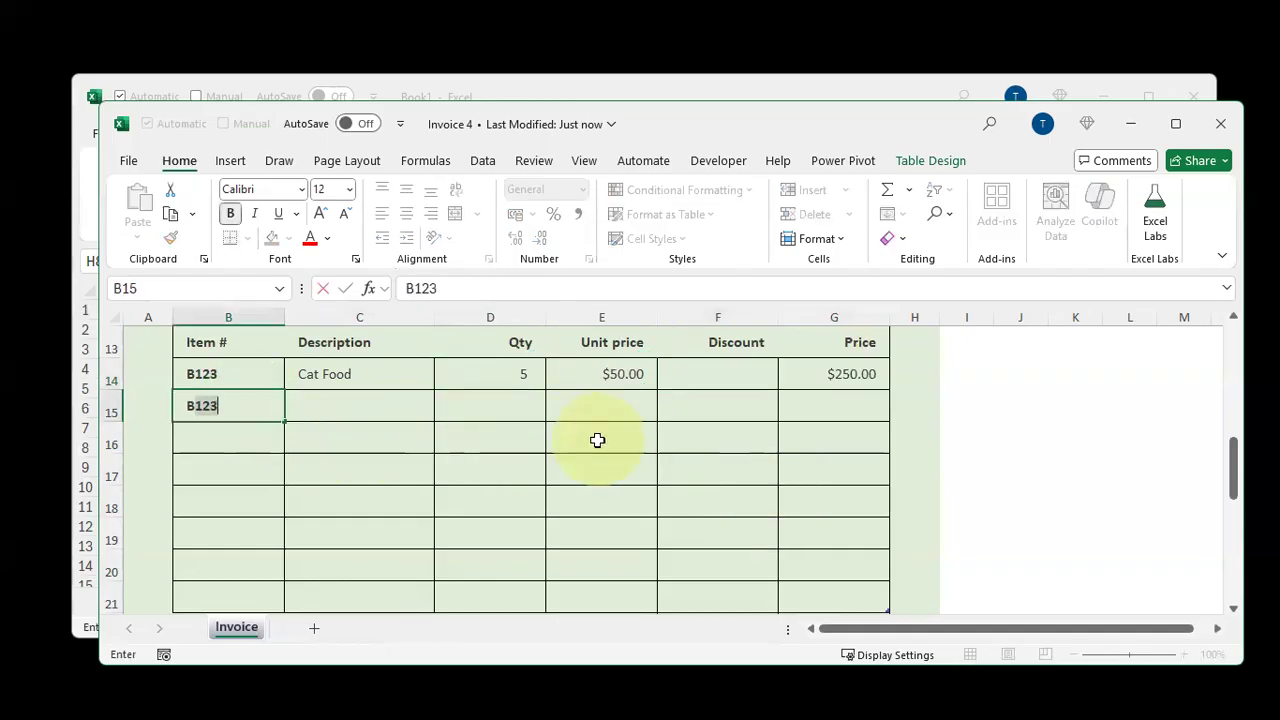
pyautogui.press('BackSpace')
pyautogui.write('4')
pyautogui.press('Return')
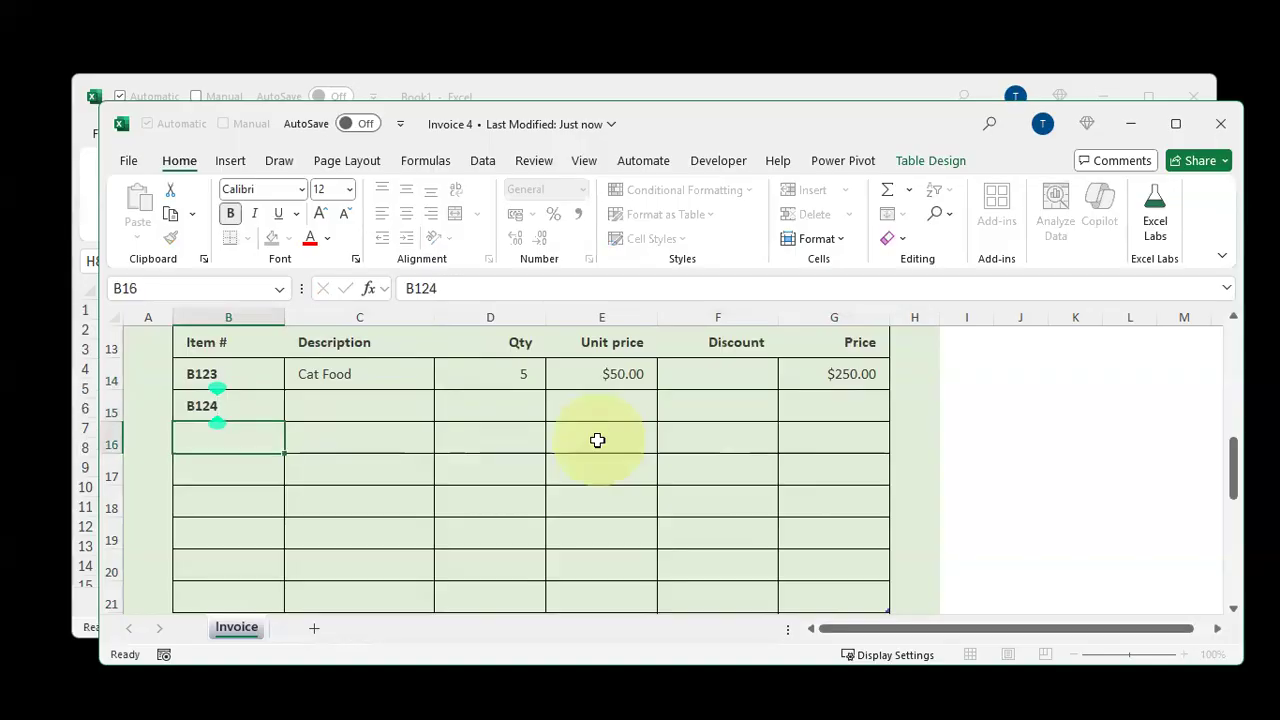
pyautogui.write('B125')
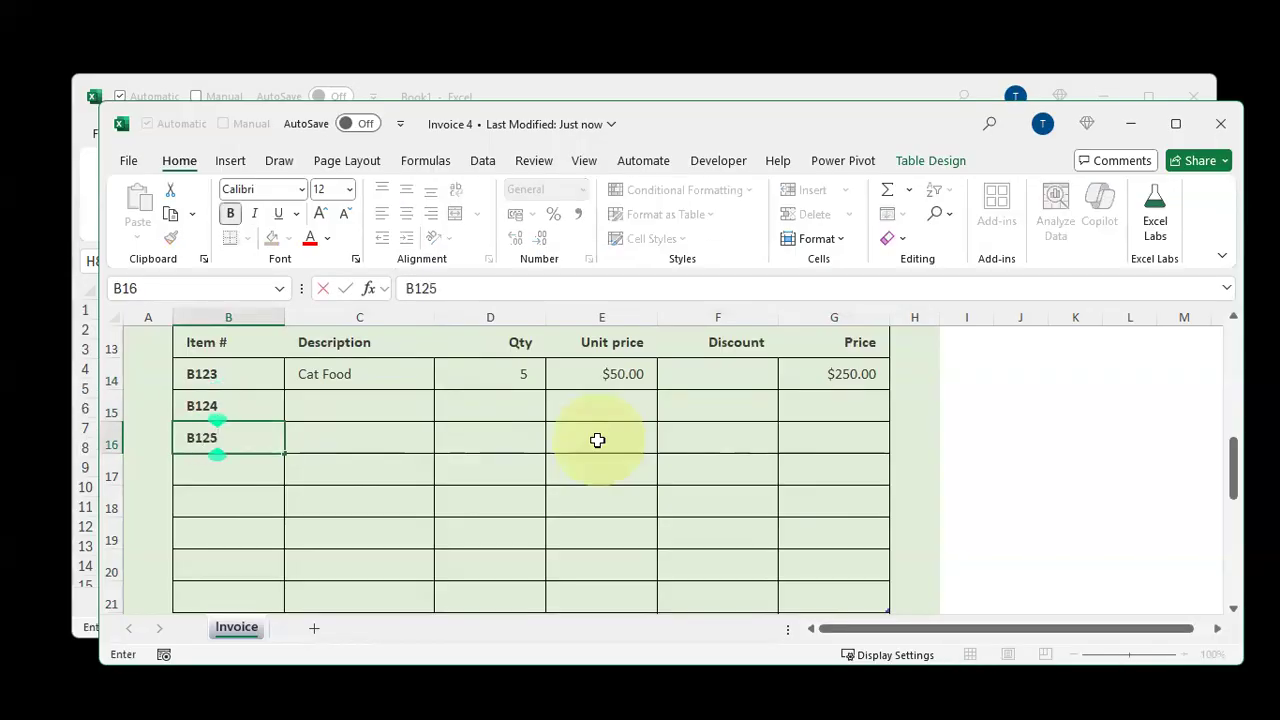
pyautogui.press('Tab')
pyautogui.press('Up')
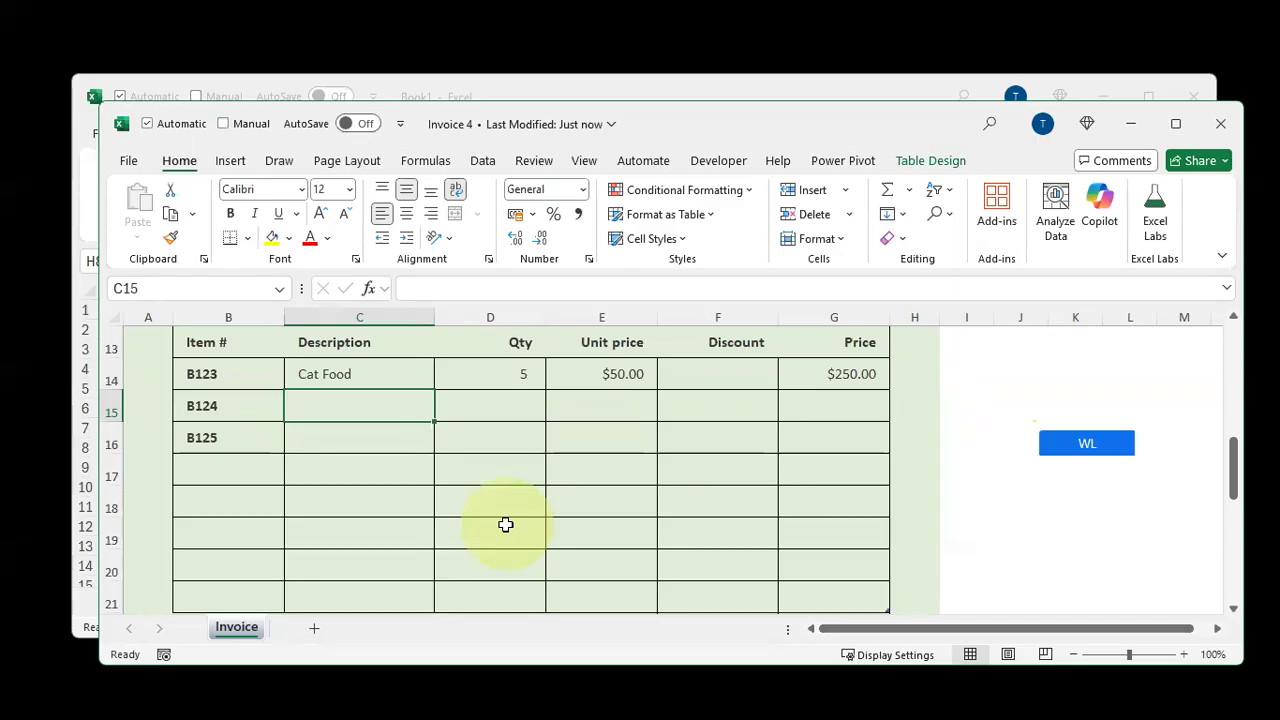
# Fill the B124 row with description Seafood, quantity 10 and unit price 500
pyautogui.write('M')
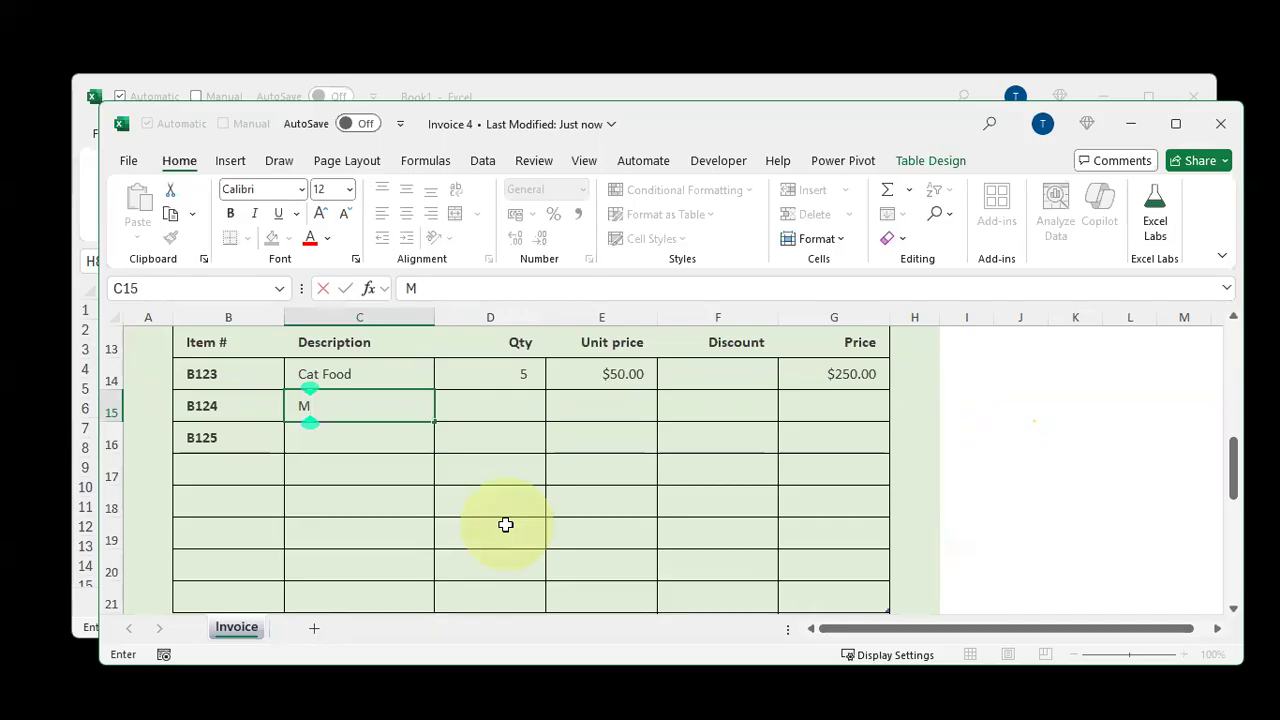
pyautogui.press('BackSpace')
pyautogui.write('Seafood')
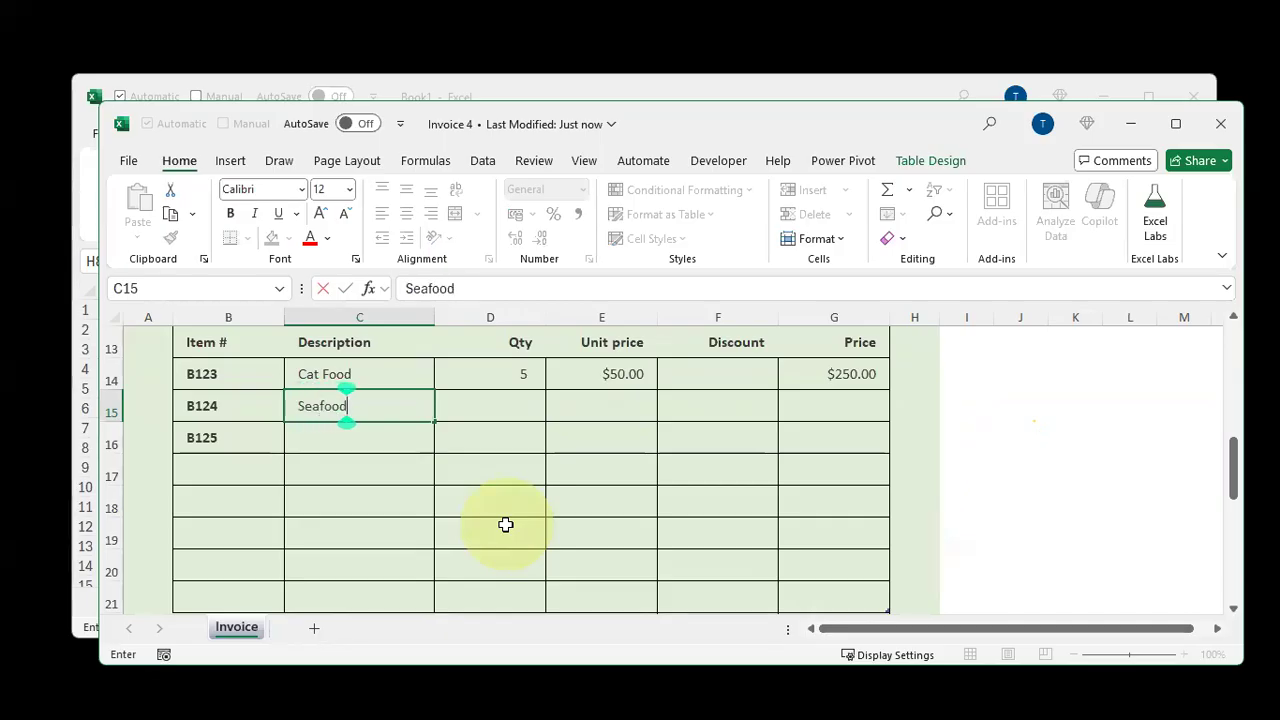
pyautogui.press('Tab')
pyautogui.write('10')
pyautogui.press('Tab')
pyautogui.write('500')
pyautogui.press('Return')
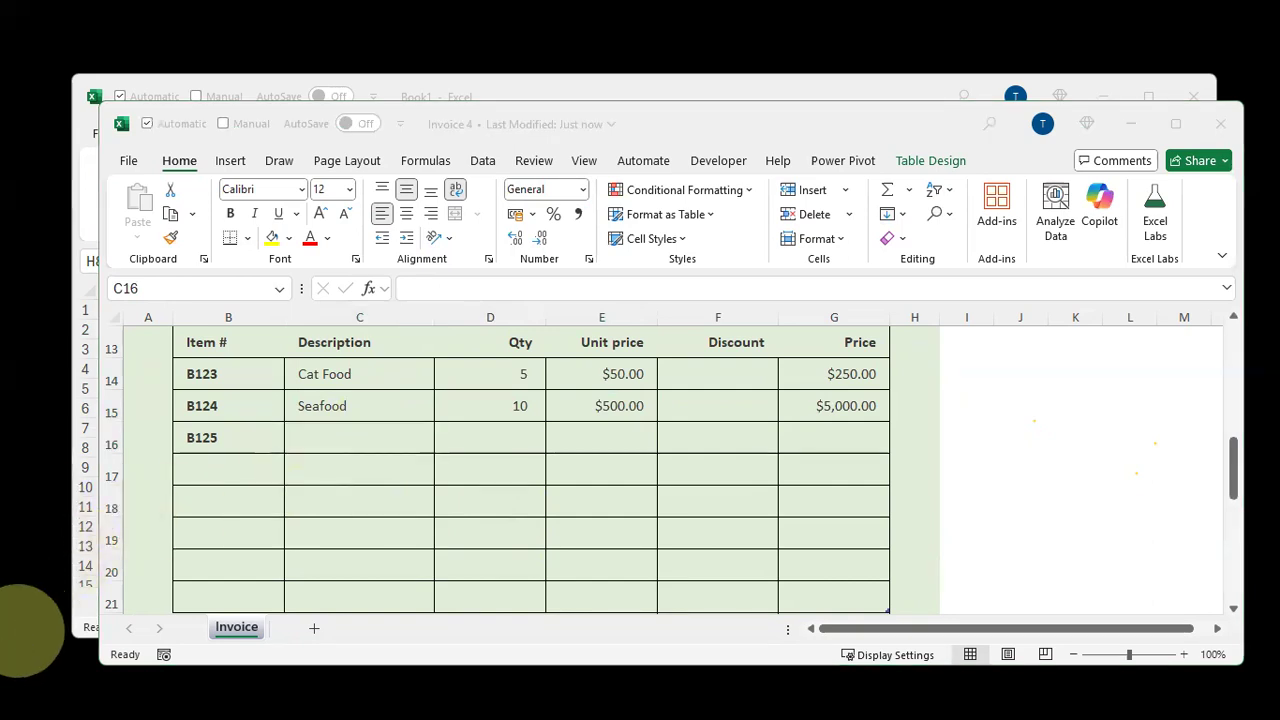
# Fill the B125 row with description Chicken, quantity 50 and unit price 0.5
pyautogui.click(339, 437)
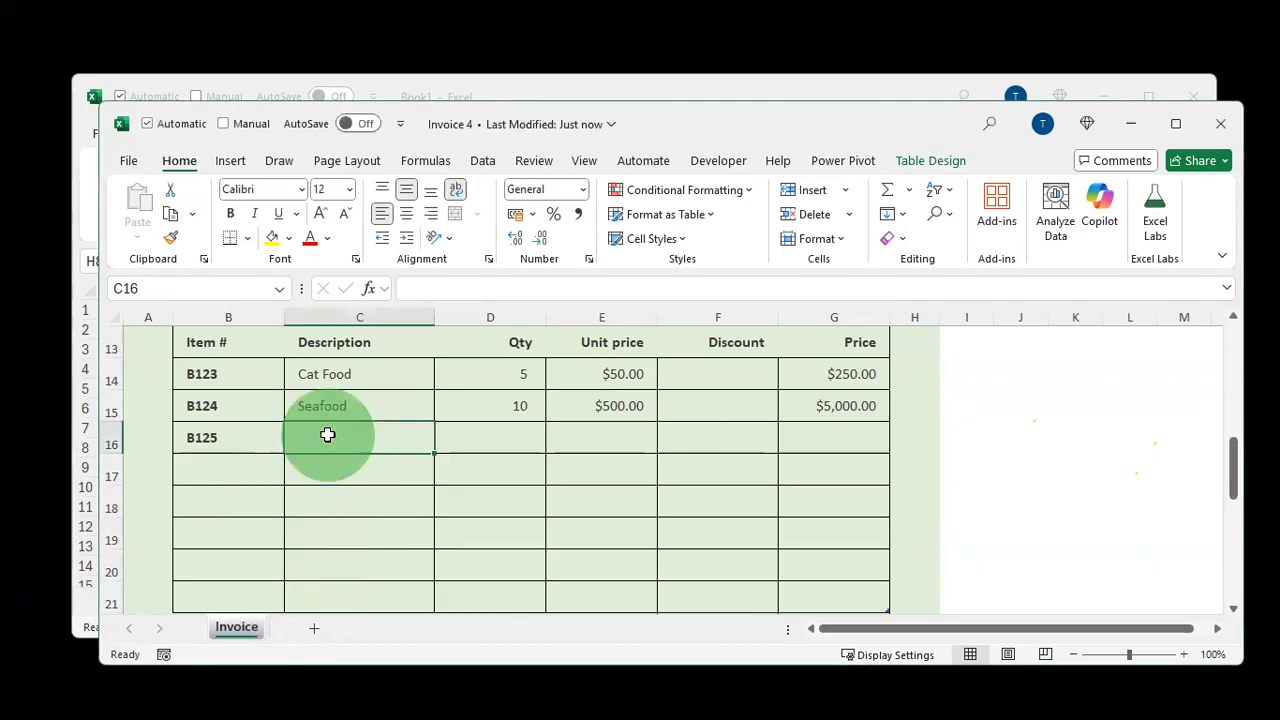
pyautogui.write('Ch')
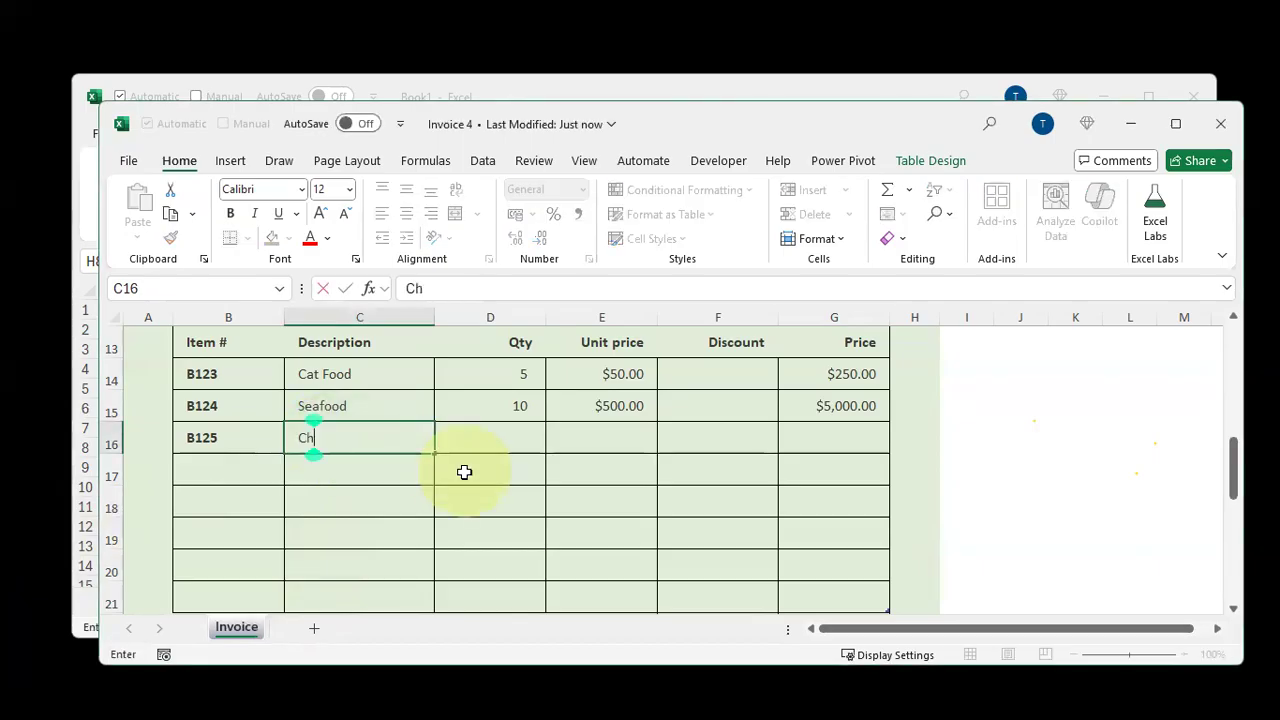
pyautogui.write('icken')
pyautogui.press('Tab')
pyautogui.write('50')
pyautogui.press('Tab')
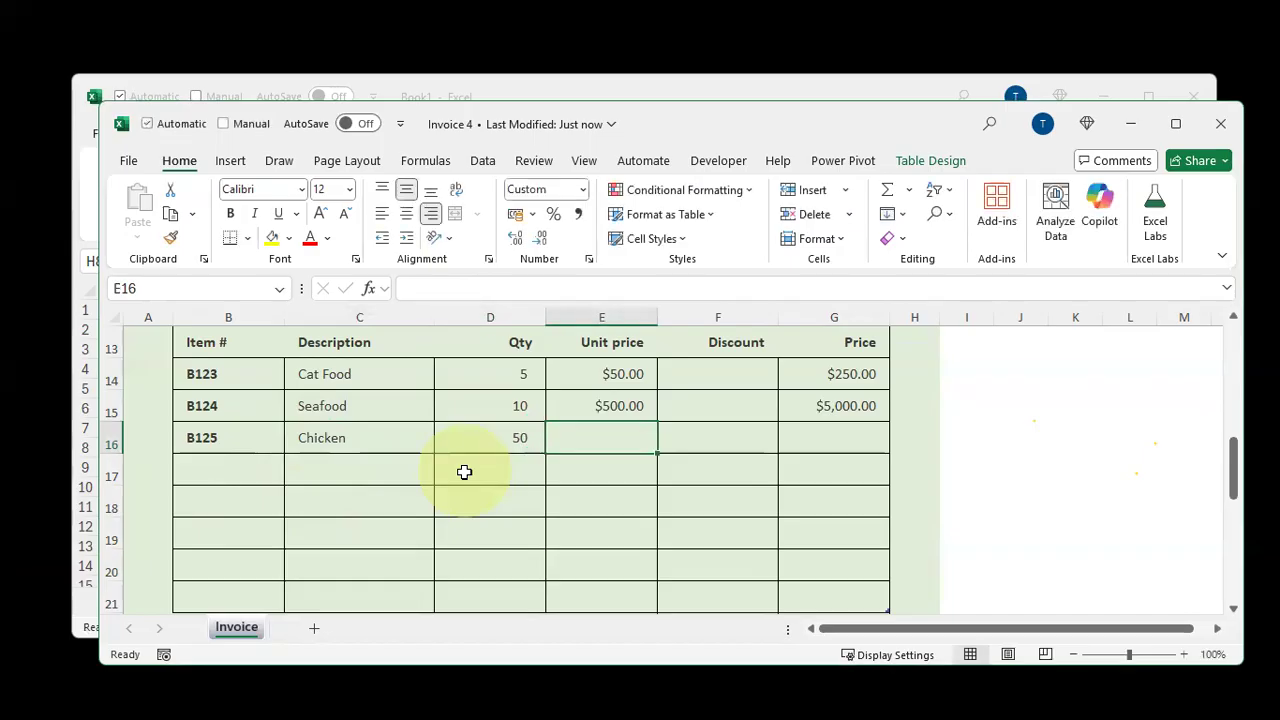
pyautogui.write('5')
pyautogui.press('Return')
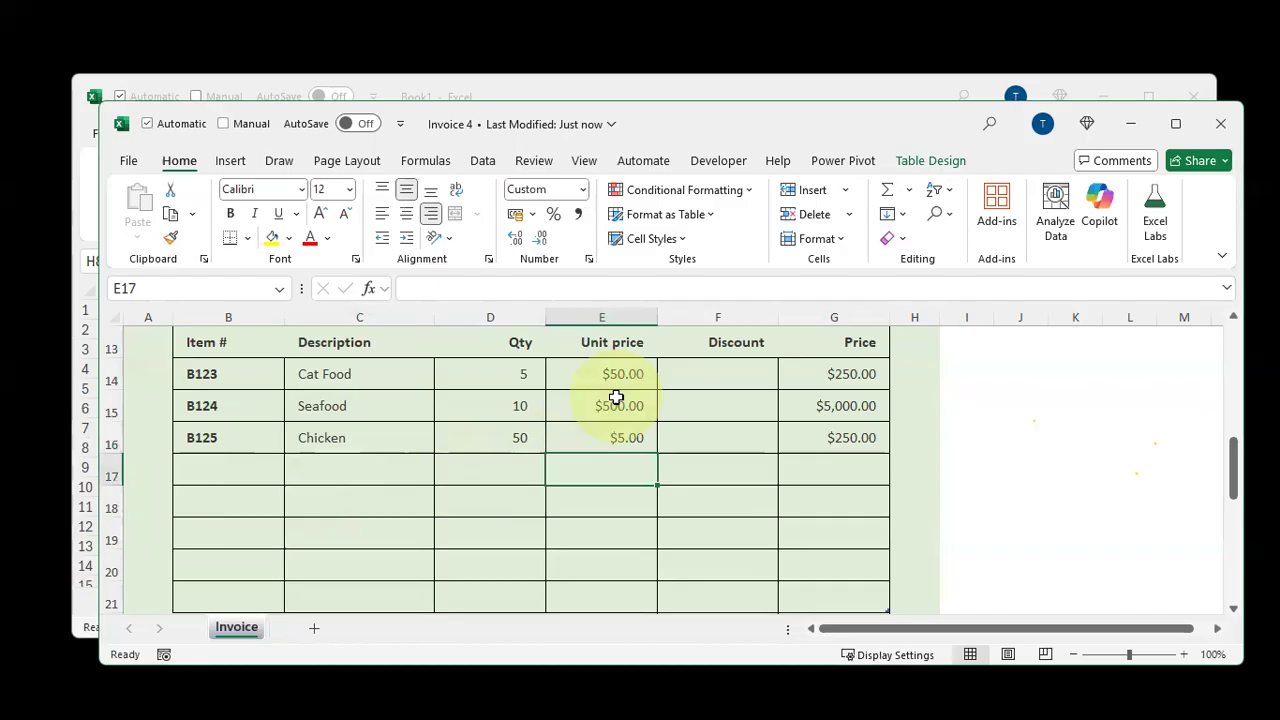
pyautogui.click(608, 430)
pyautogui.write('.5')
pyautogui.press('Return')
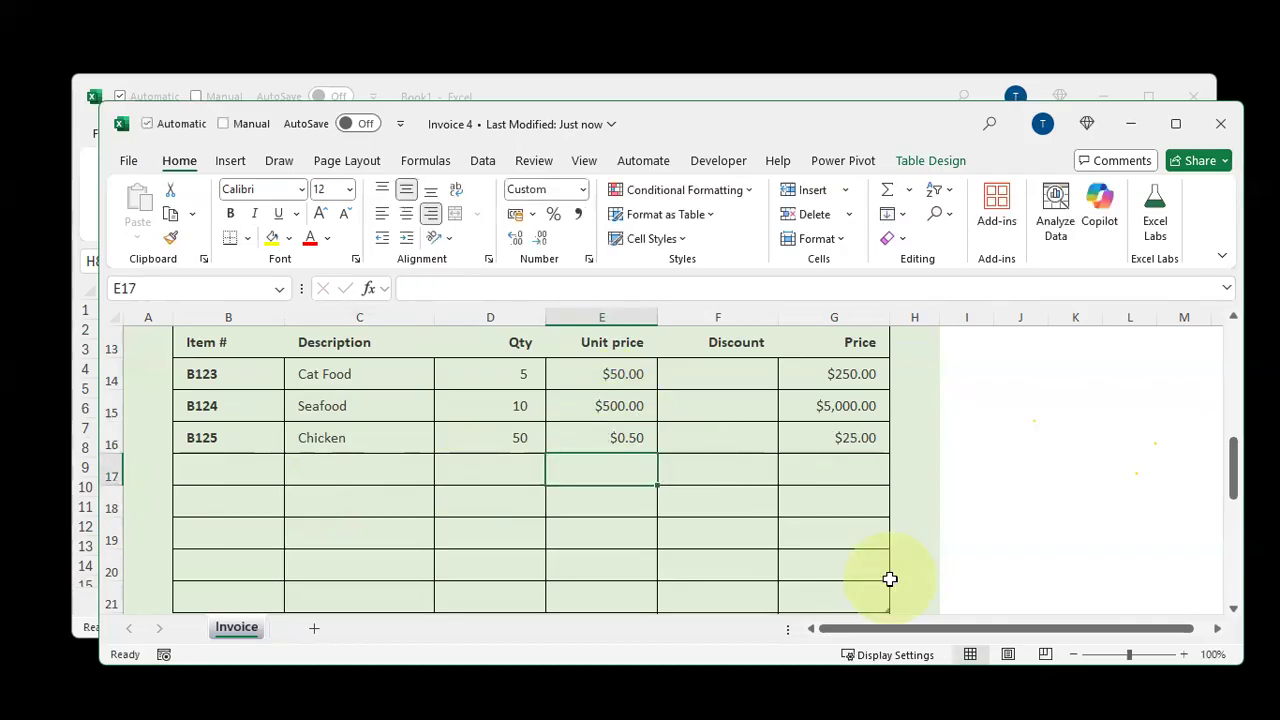
# Highlight the three new line items' descriptions and item numbers
pyautogui.moveTo(320, 374); pyautogui.dragTo(331, 437)
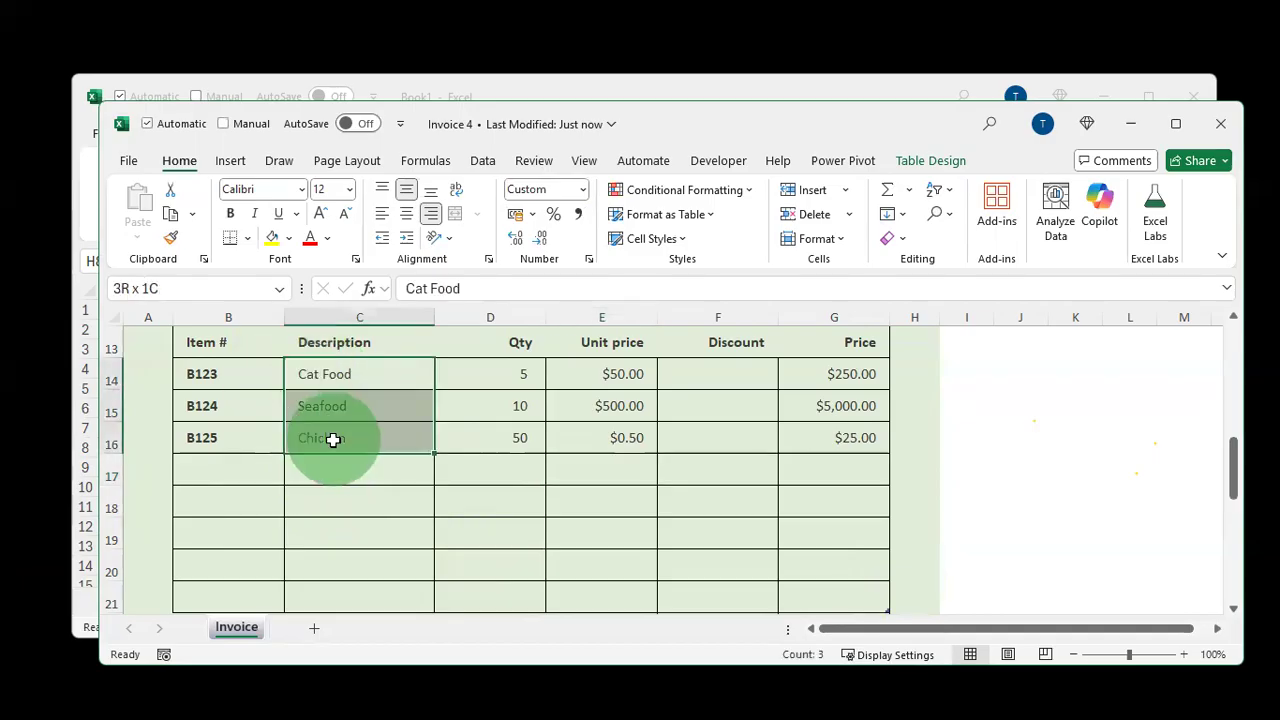
pyautogui.click(250, 378)
pyautogui.moveTo(247, 419); pyautogui.dragTo(246, 434)
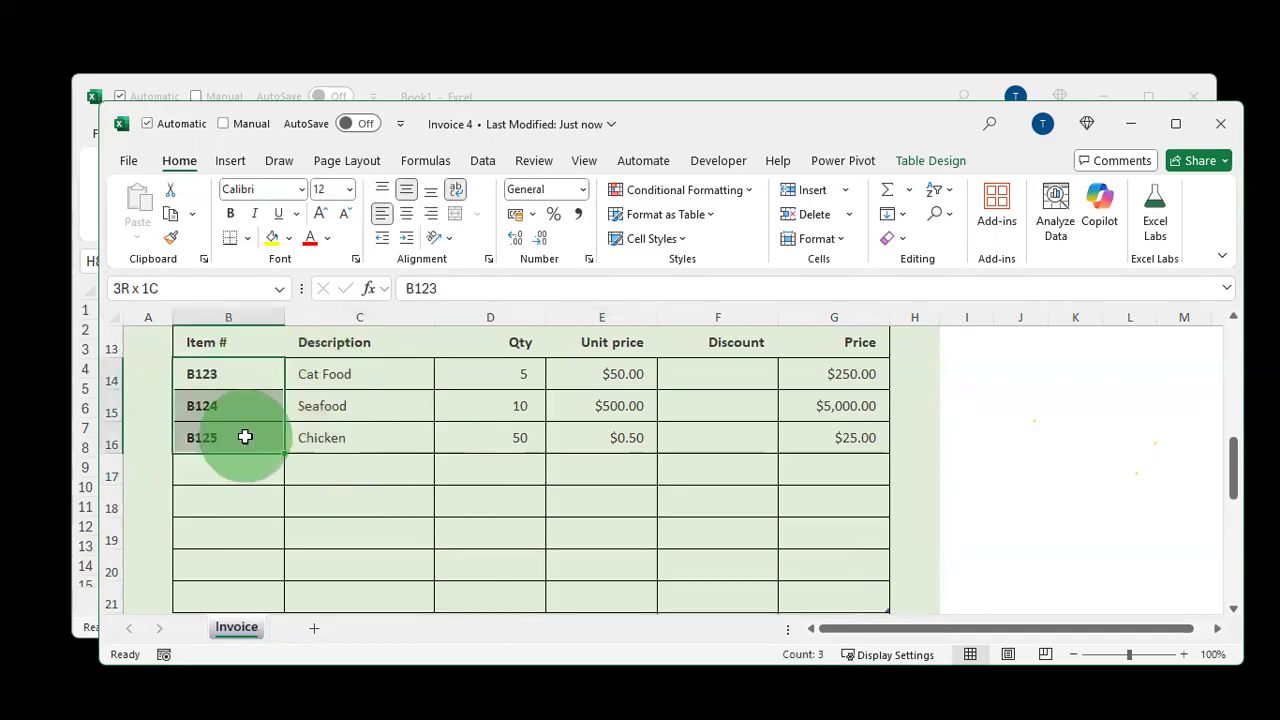
# Save the Invoice 4 workbook and close it
pyautogui.moveTo(519, 373); pyautogui.dragTo(514, 449)
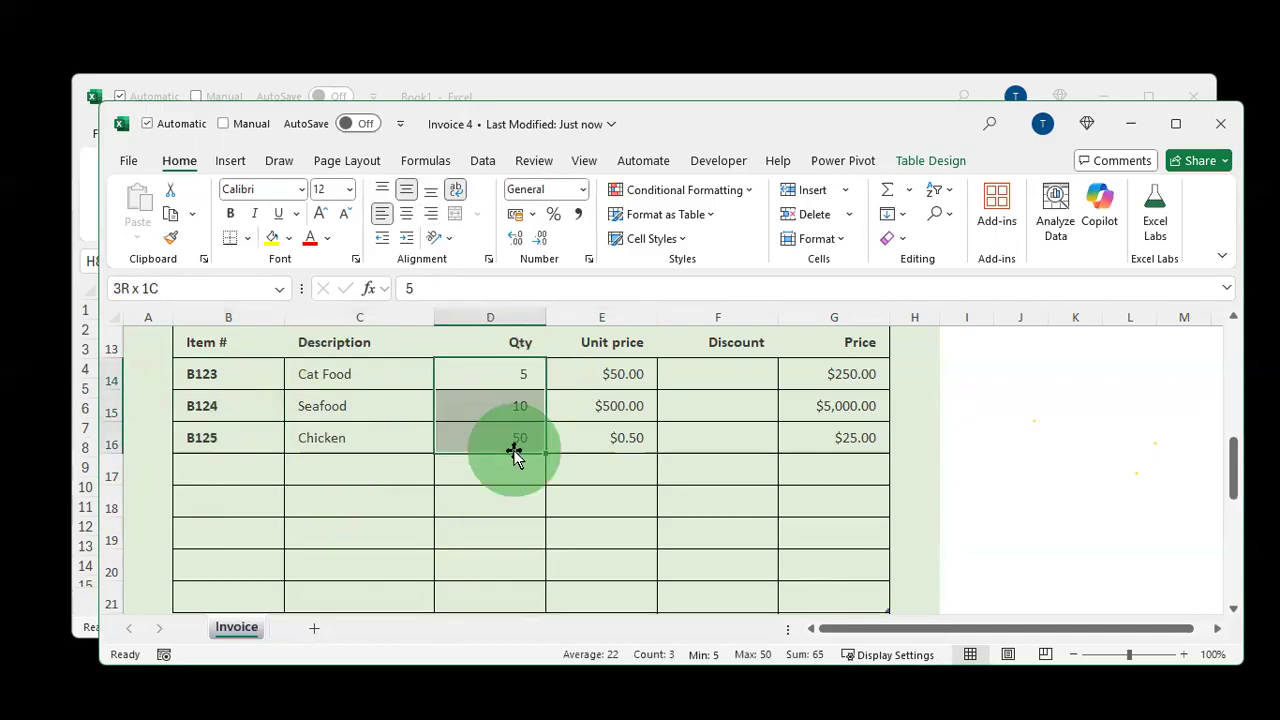
pyautogui.scroll(4, 514, 451)
pyautogui.click(815, 541)
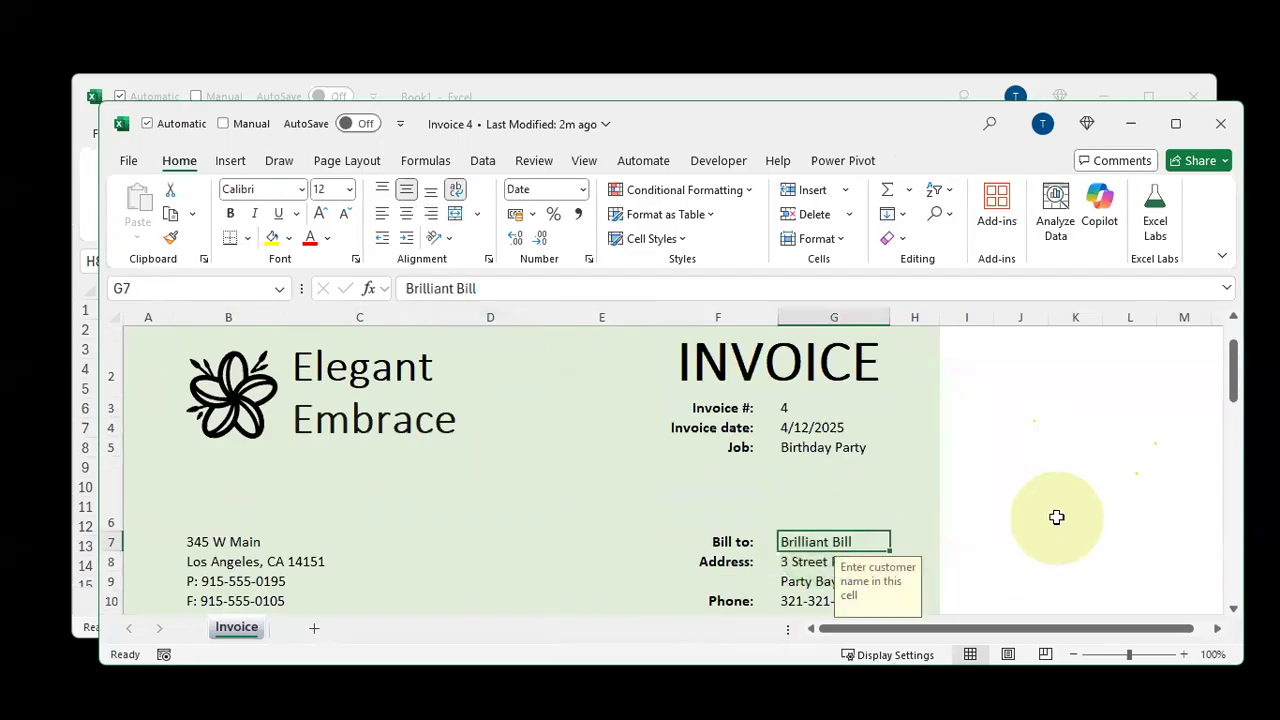
pyautogui.scroll(-4, 1053, 517)
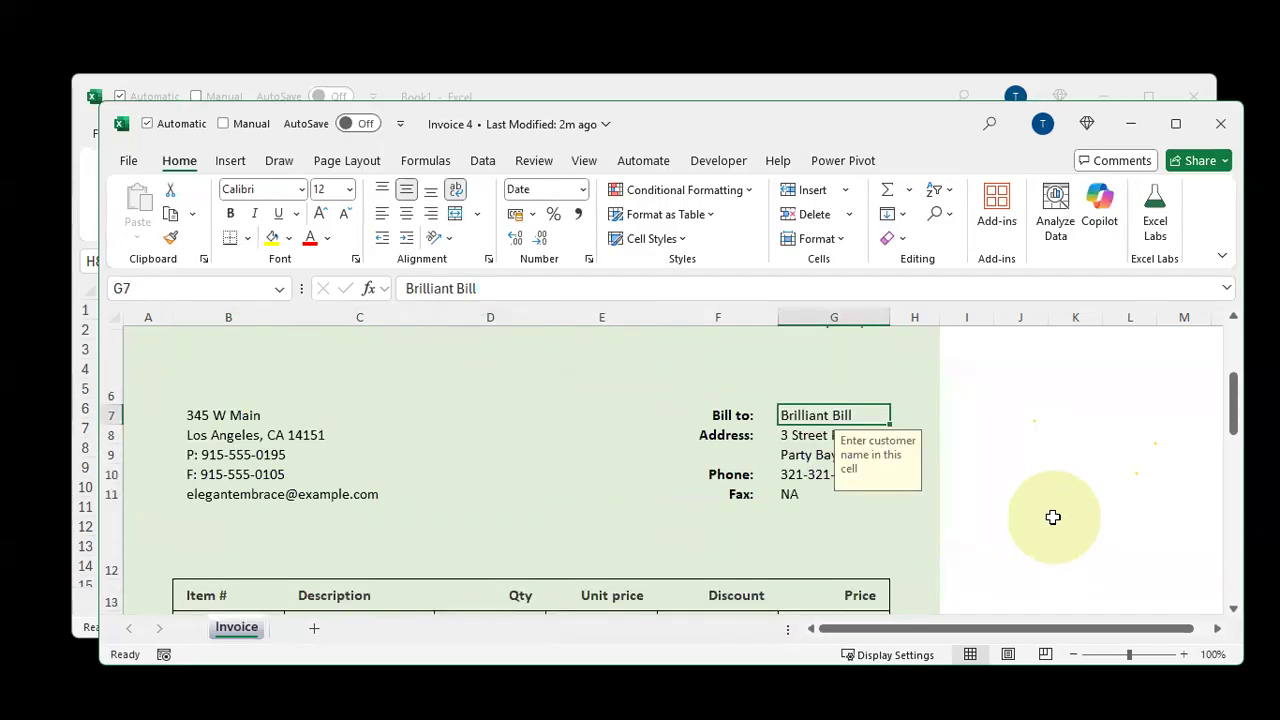
pyautogui.hotkey('ctrl', 's')
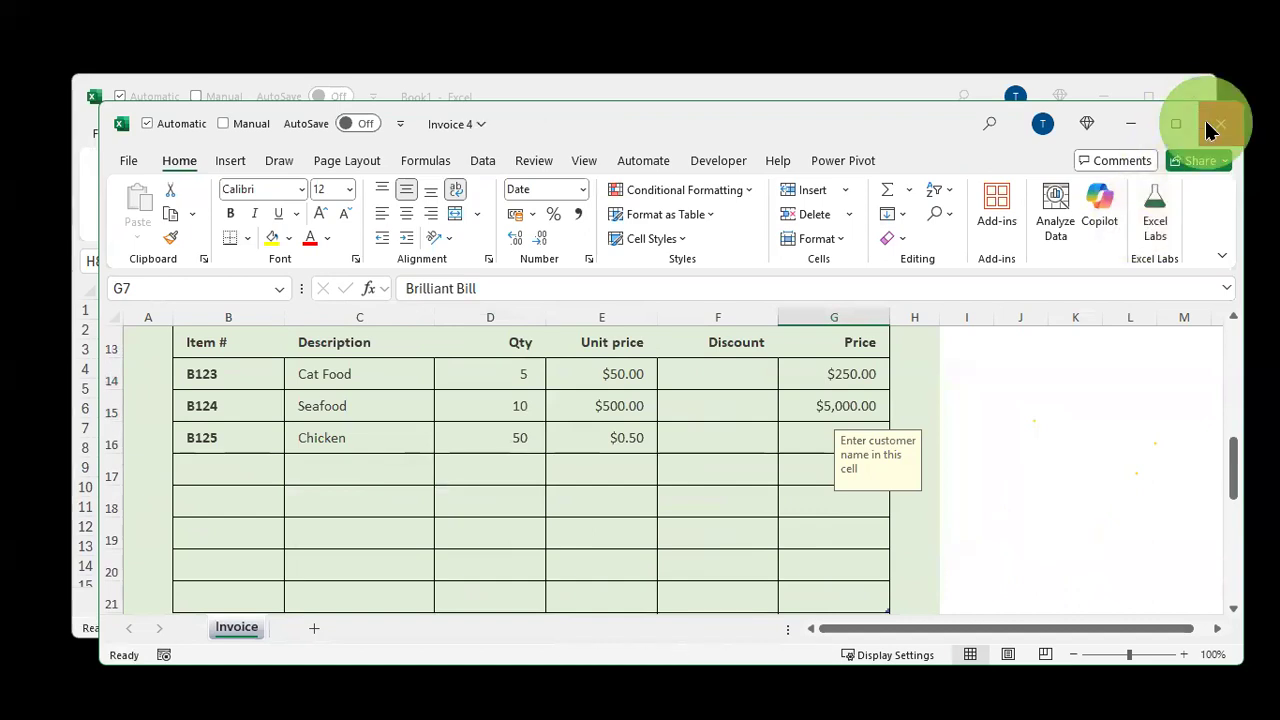
pyautogui.click(1214, 124)
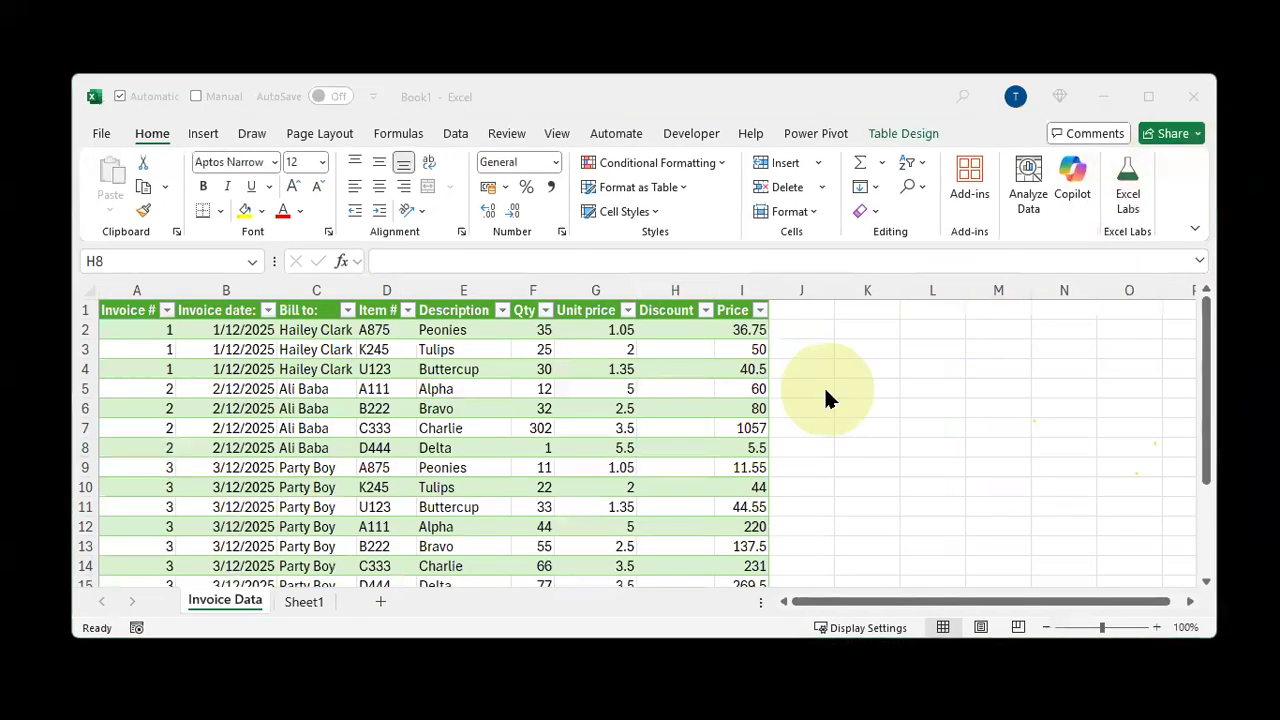
# Check the invoice folder's files and the last rows of the combined invoice table
pyautogui.hotkey('alt', 'Tab')
pyautogui.click(797, 452)
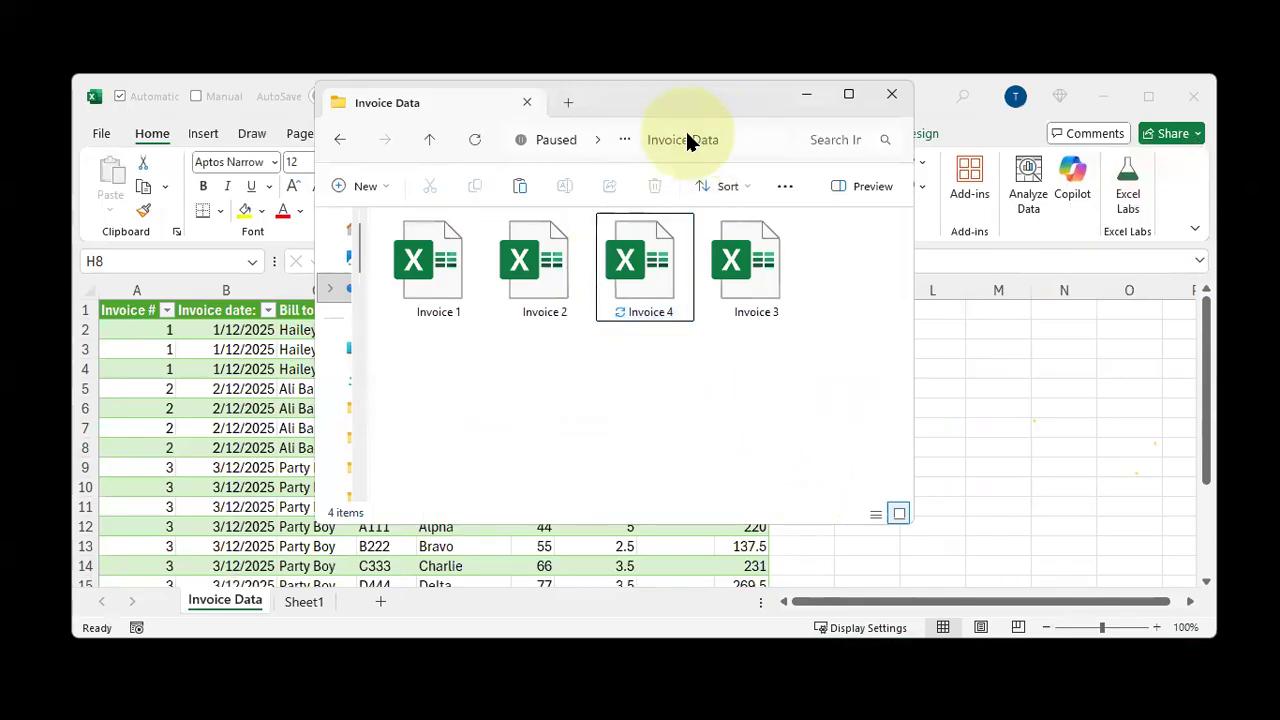
pyautogui.hotkey('alt', 'Tab')
pyautogui.click(376, 366)
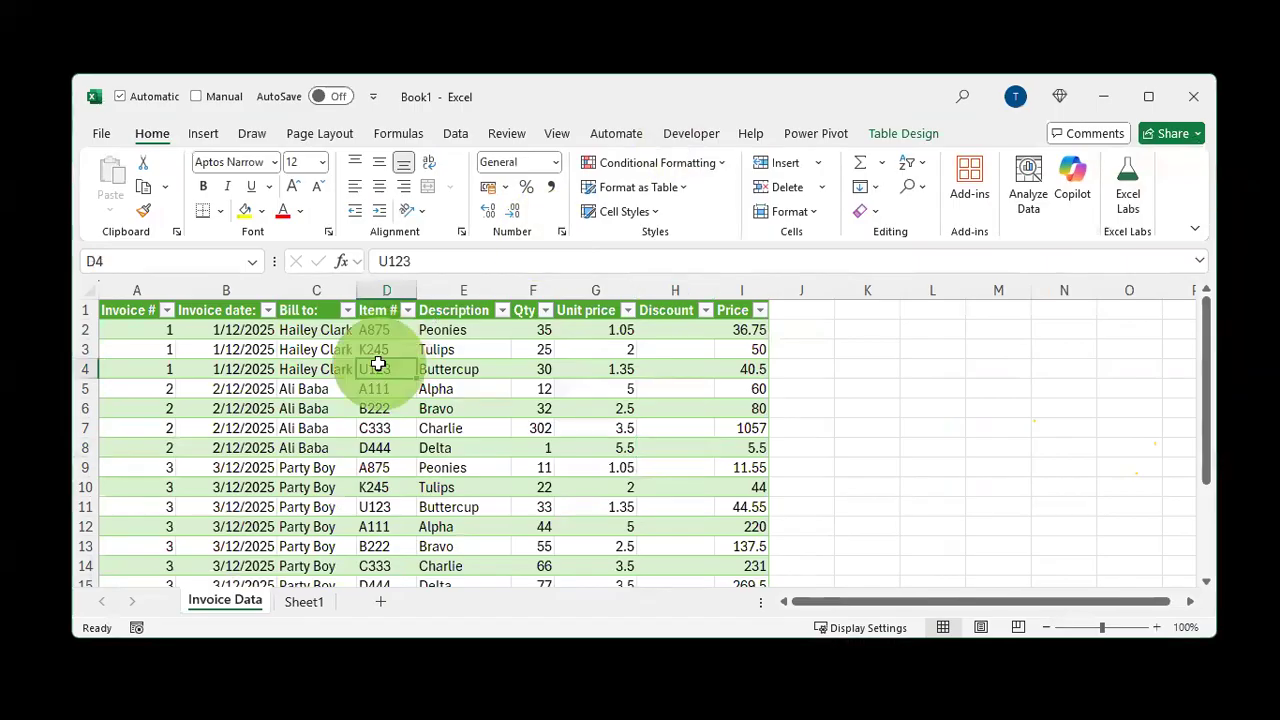
pyautogui.scroll(-4, 377, 367)
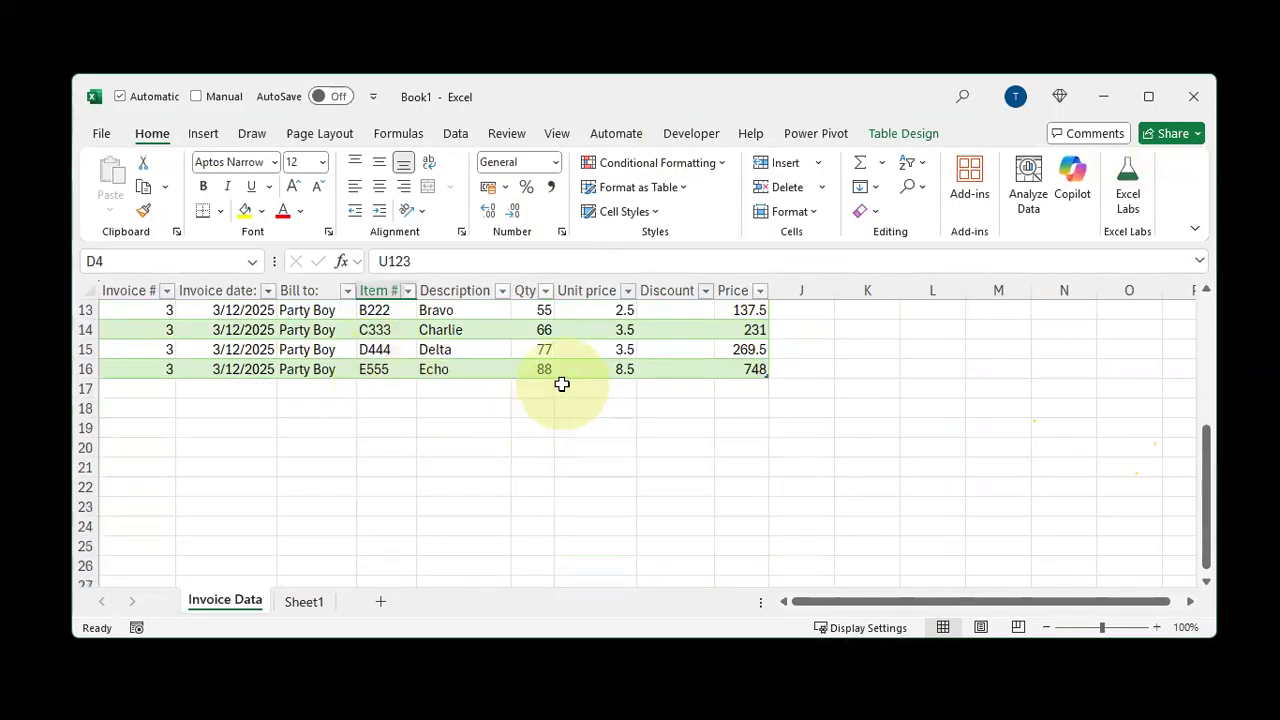
pyautogui.click(310, 349)
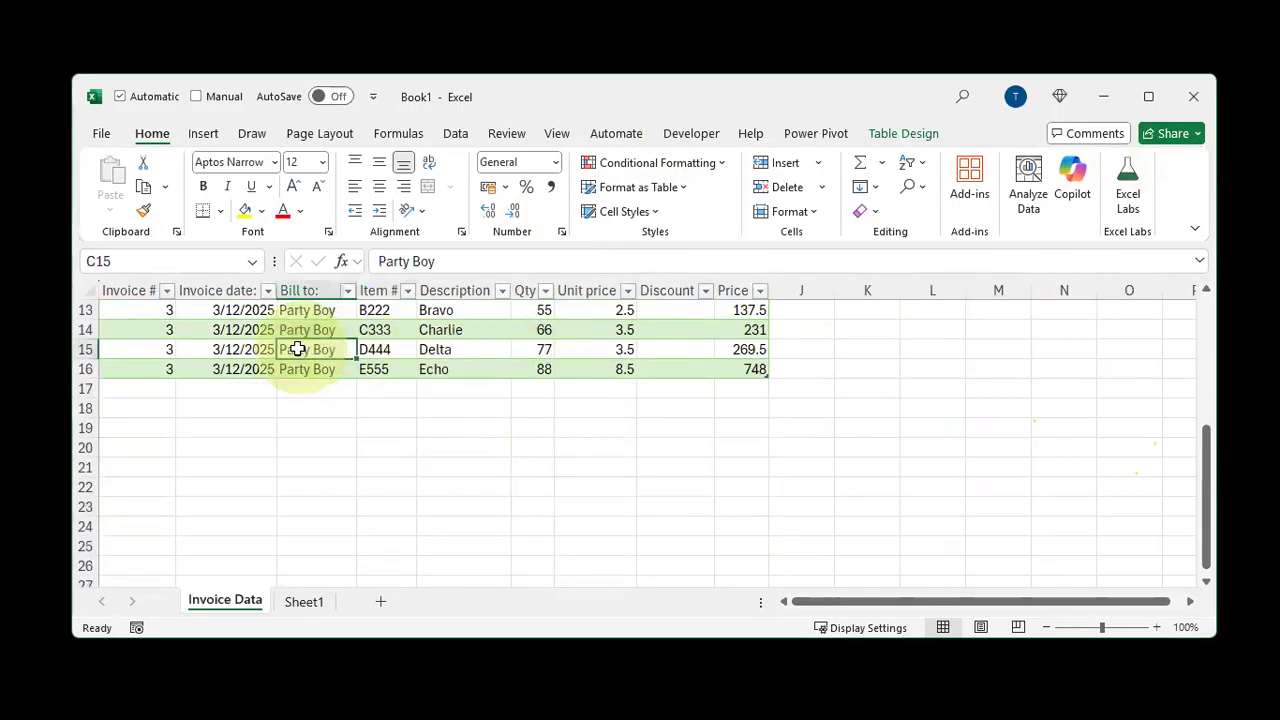
pyautogui.moveTo(436, 365); pyautogui.dragTo(508, 391)
pyautogui.click(466, 355)
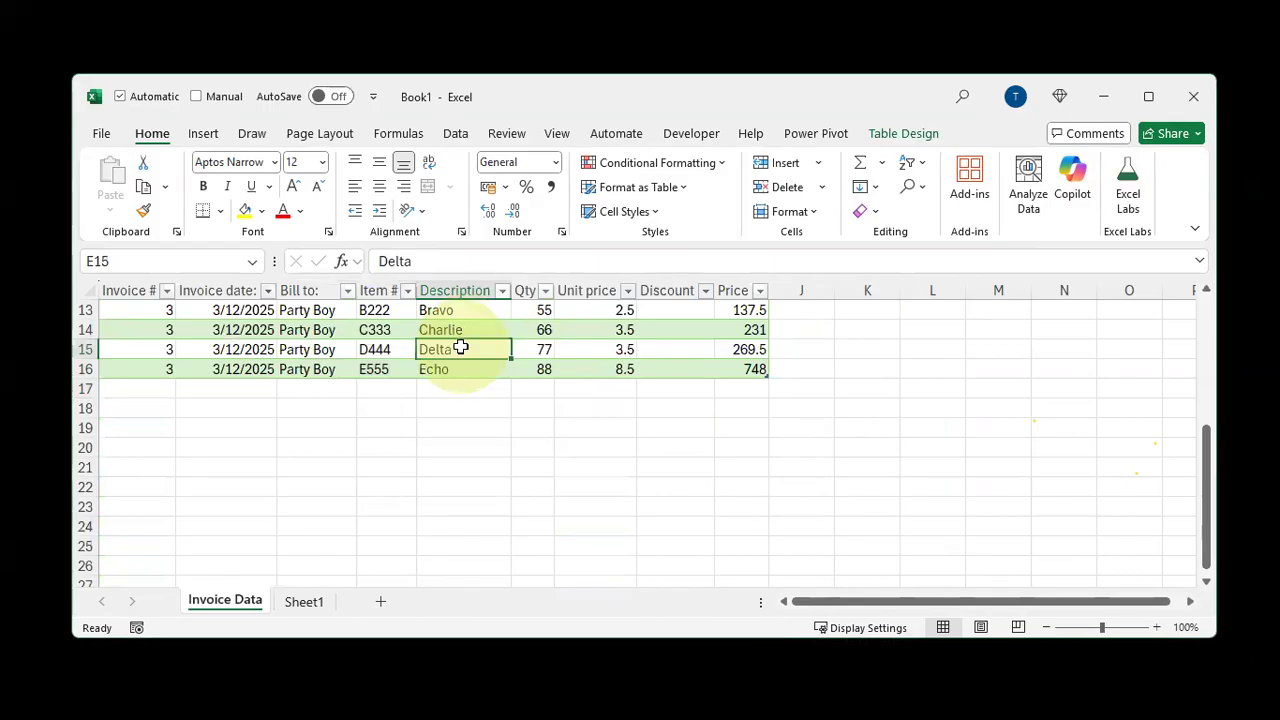
# Refresh all queries to load the new invoice's line items into the combined table
pyautogui.rightClick(461, 347)
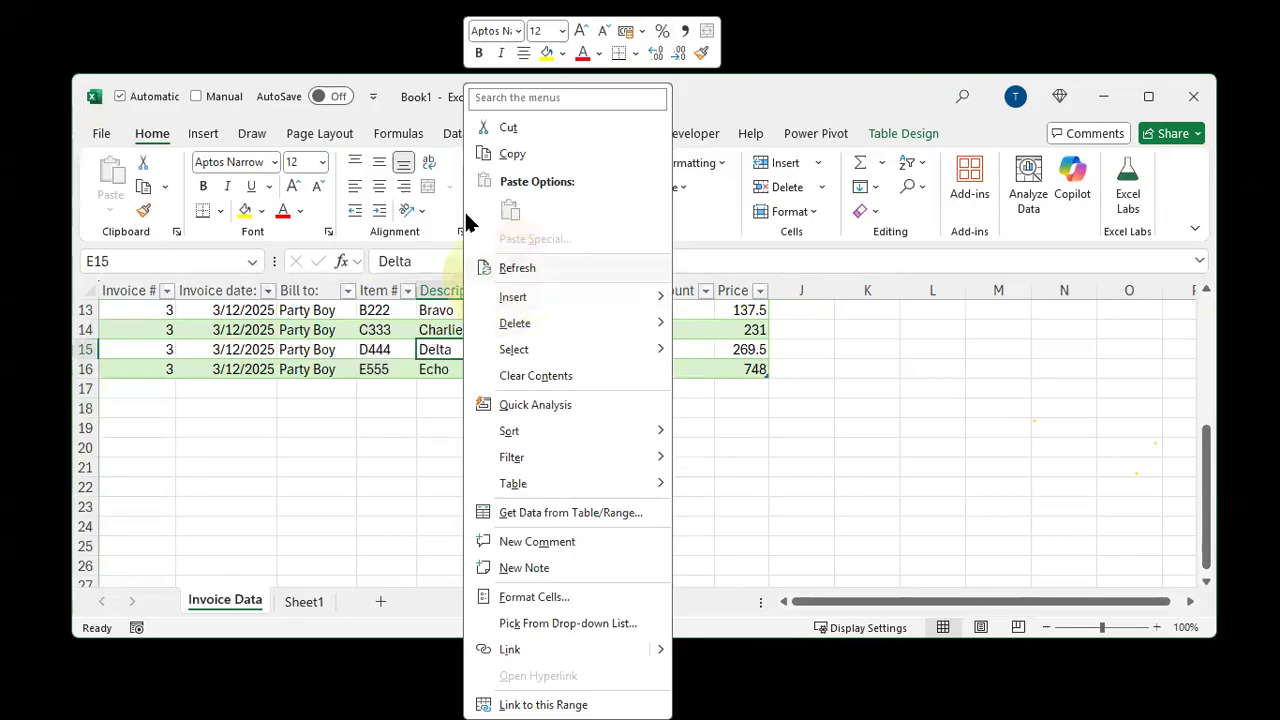
pyautogui.click(449, 134)
pyautogui.click(449, 134)
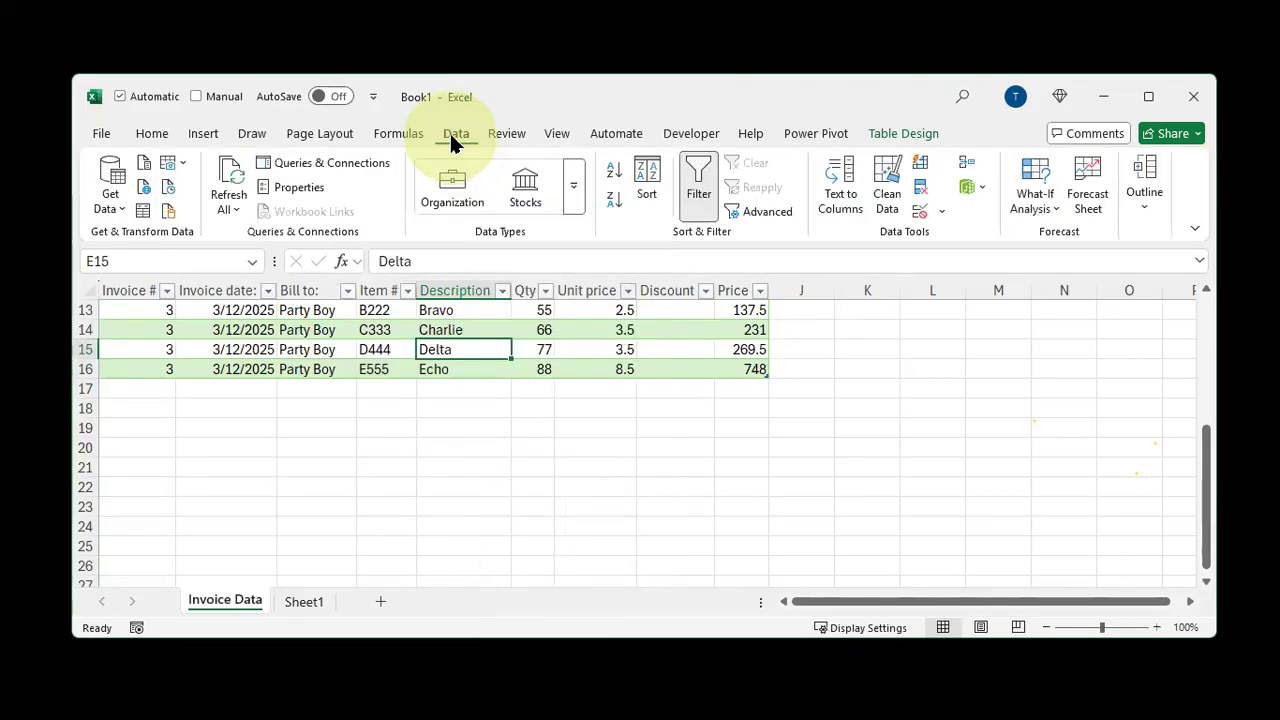
pyautogui.click(230, 178)
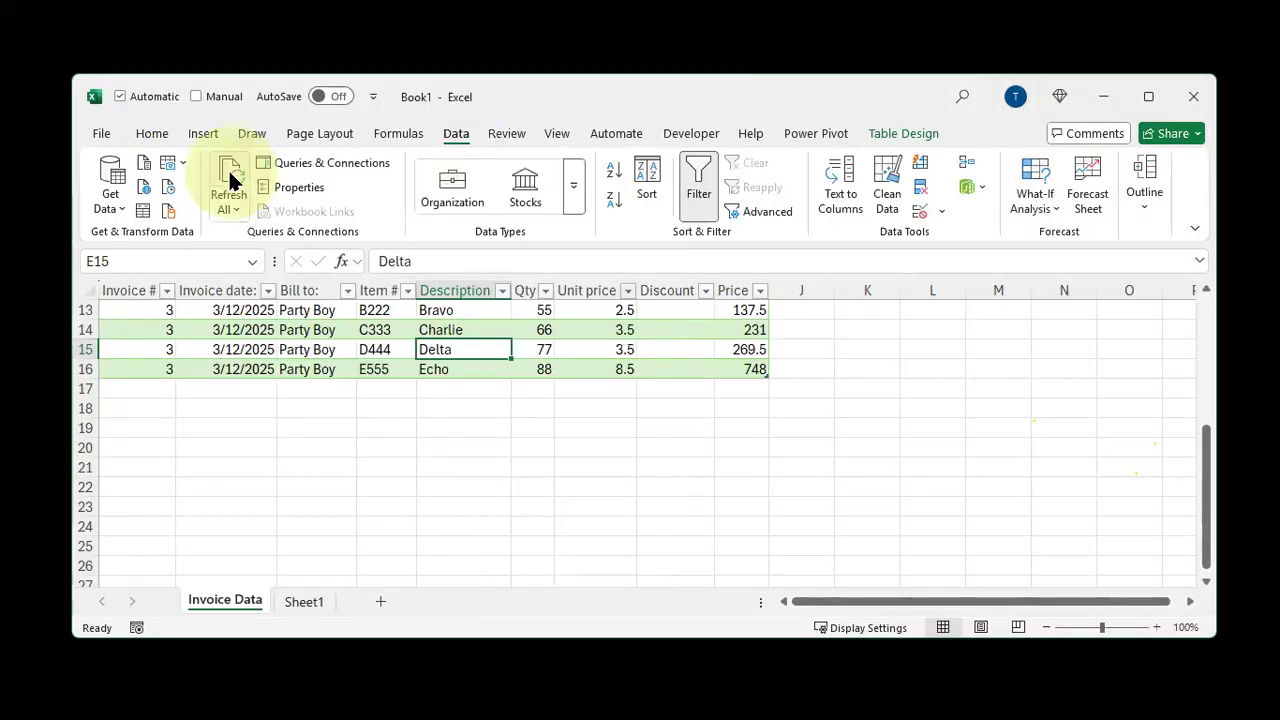
pyautogui.click(230, 178)
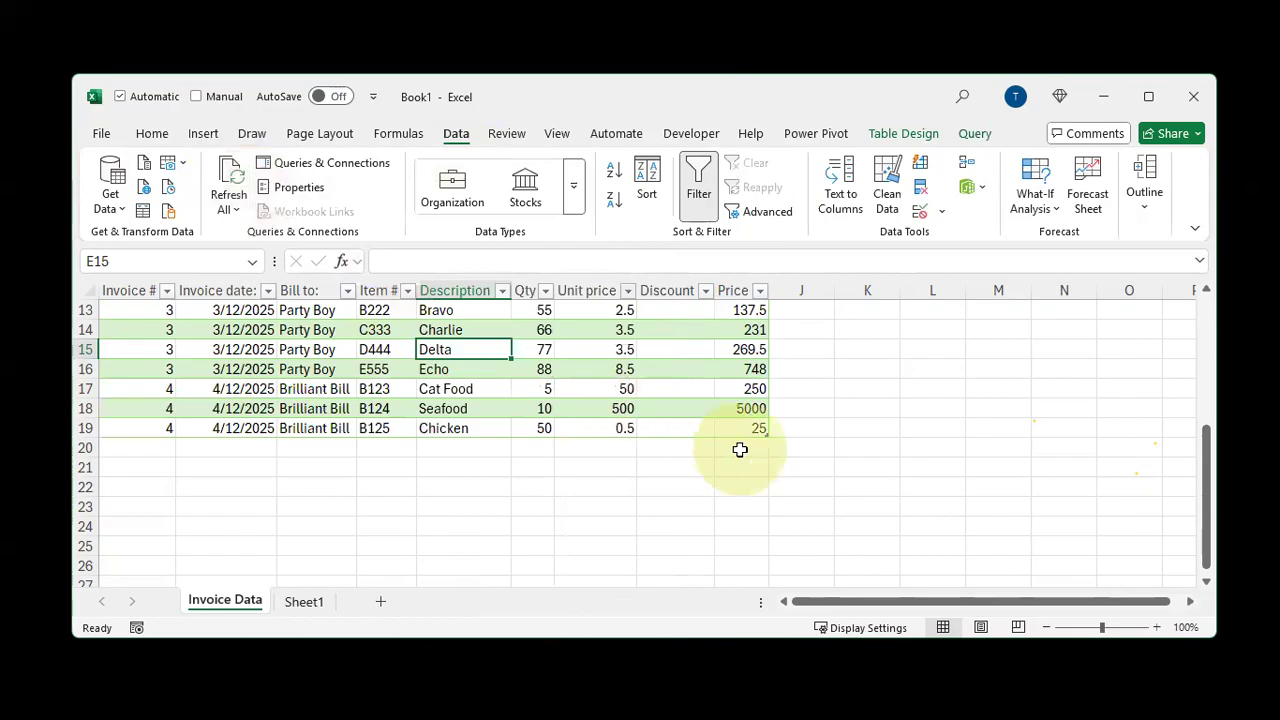
# Select the three newly added Invoice 4 rows in the combined table
pyautogui.press('Down')
pyautogui.press('Down')
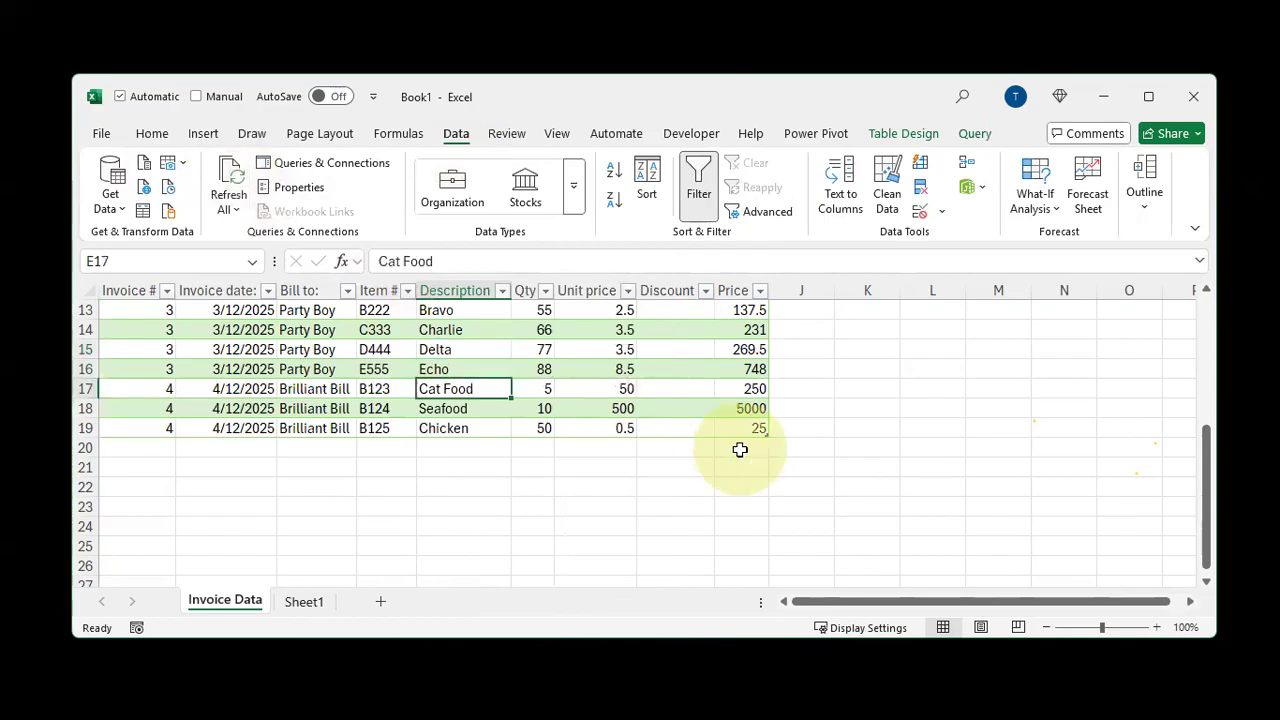
pyautogui.hotkey('shift', 'space')
pyautogui.hotkey('shift', 'Down')
pyautogui.hotkey('shift', 'Down')
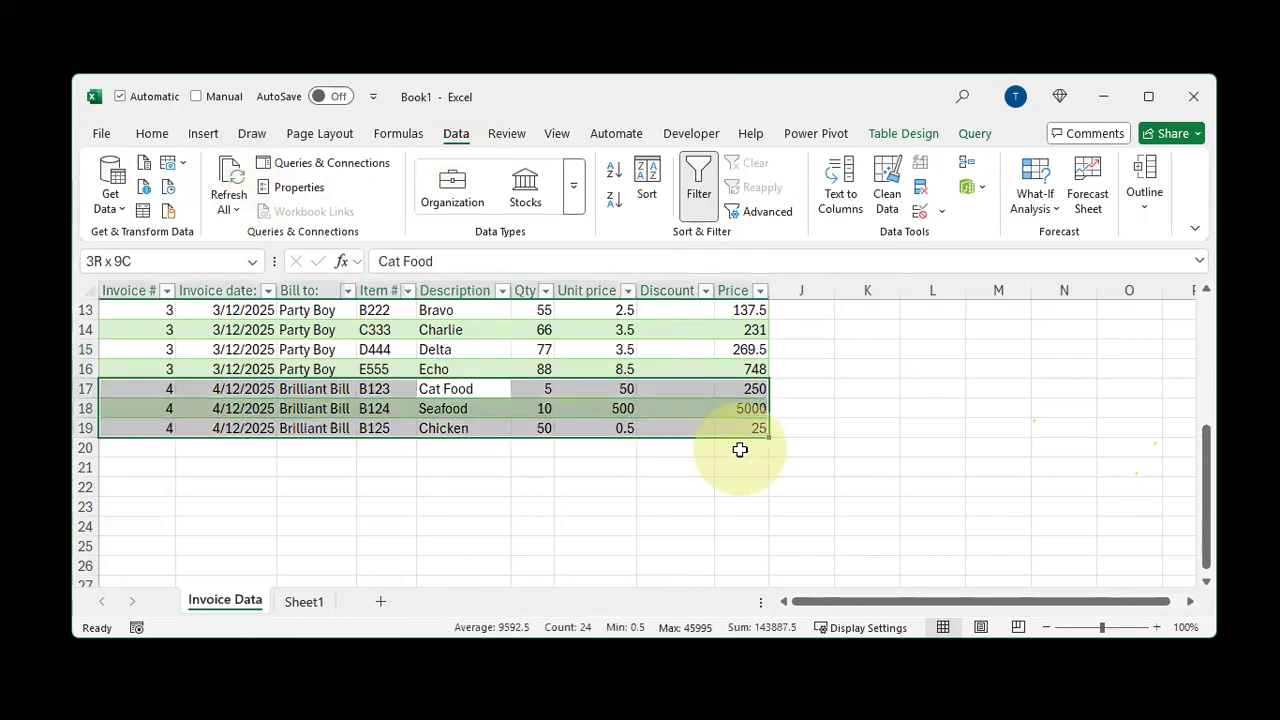
pyautogui.click(735, 389)
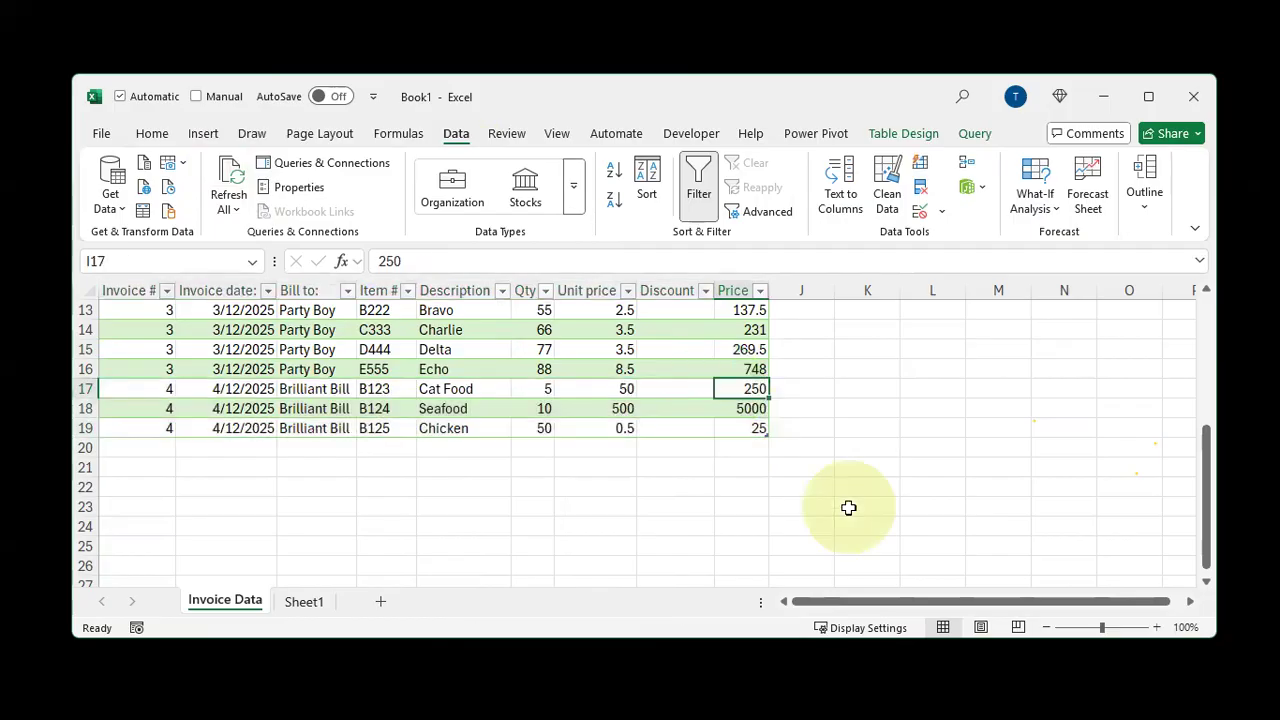
pyautogui.hotkey('shift', 'Left')
pyautogui.hotkey('shift', 'Left')
pyautogui.hotkey('shift', 'space')
pyautogui.hotkey('shift', 'Down')
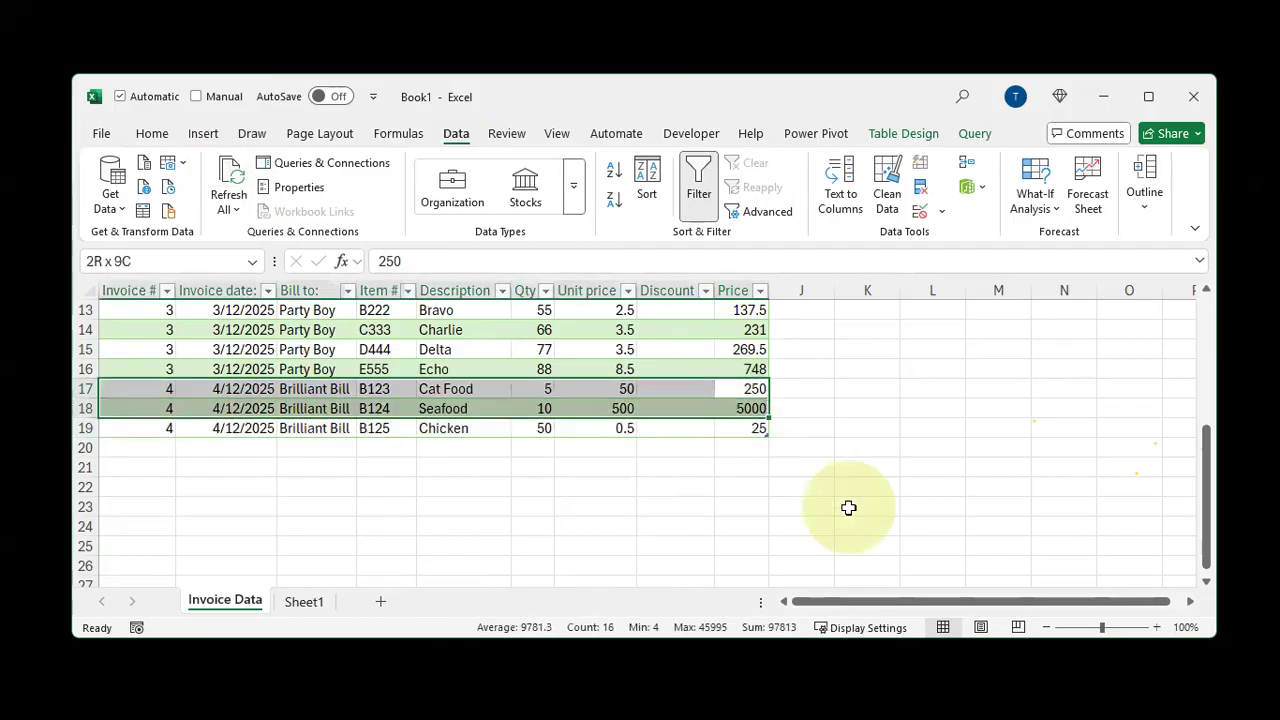
pyautogui.hotkey('shift', 'Down')
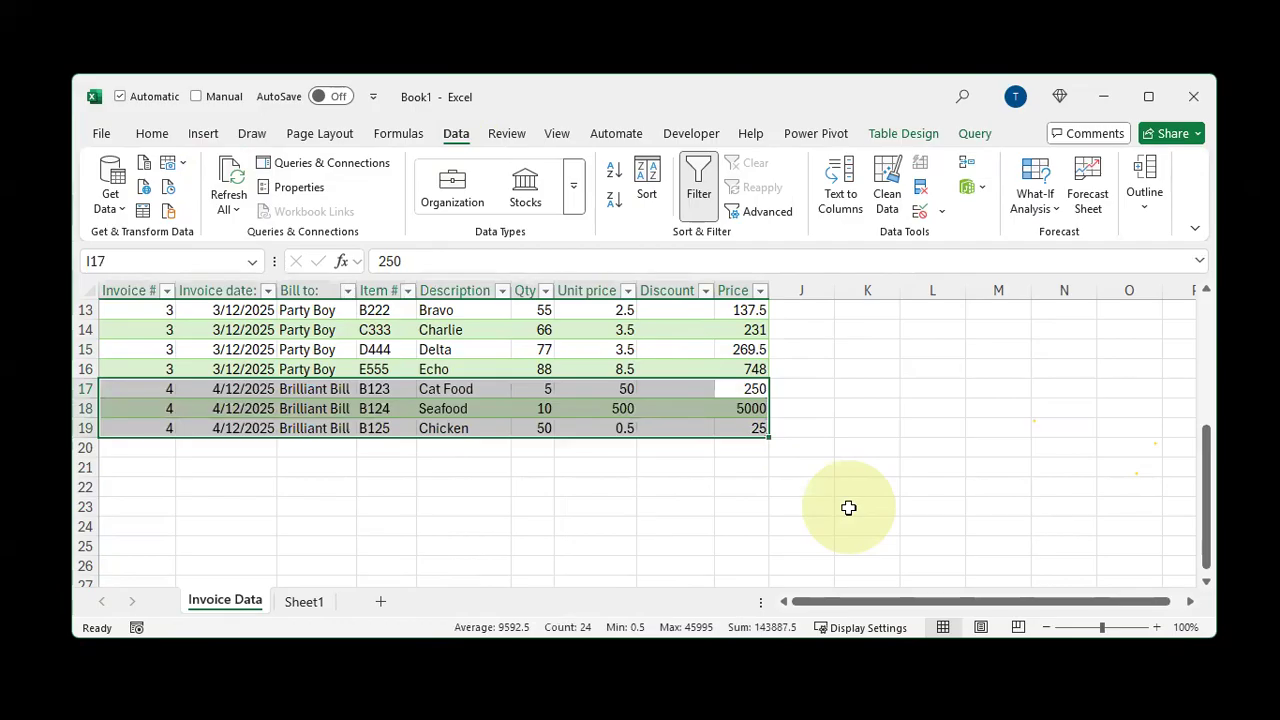
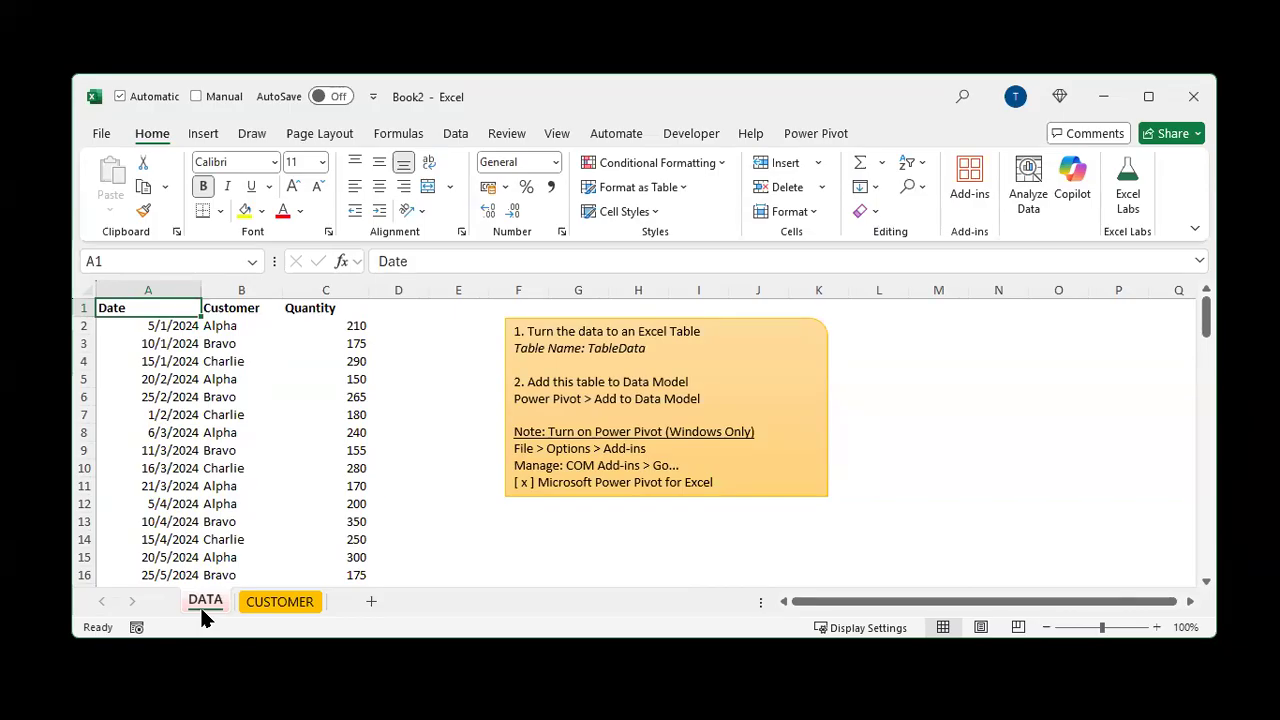
pyautogui.click(215, 414)
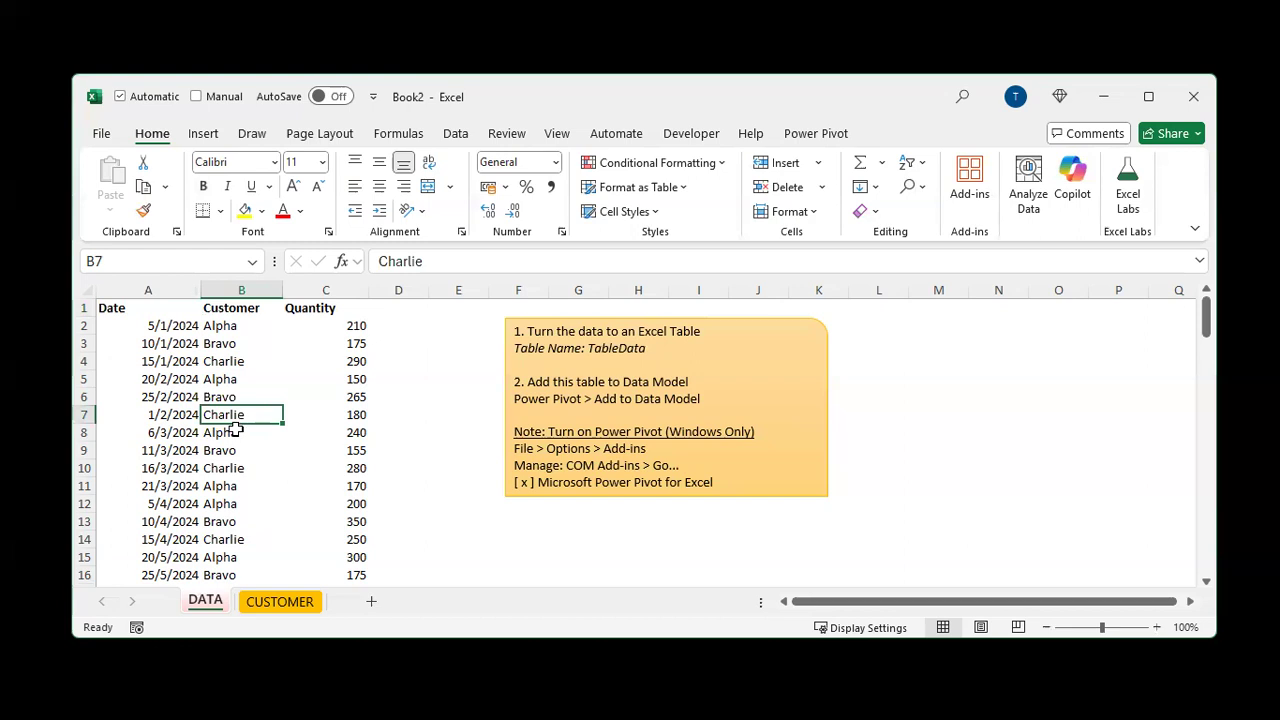
pyautogui.hotkey('ctrl', '2')
pyautogui.press('t')
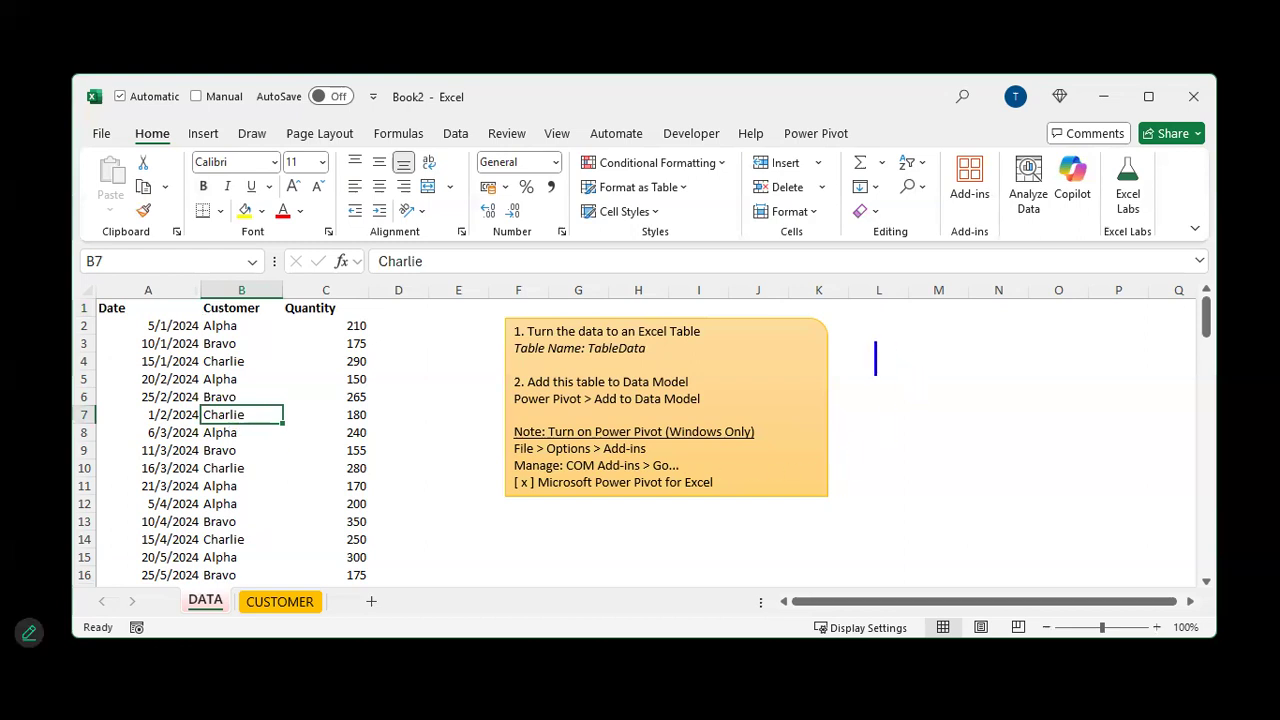
pyautogui.write('ROCK')
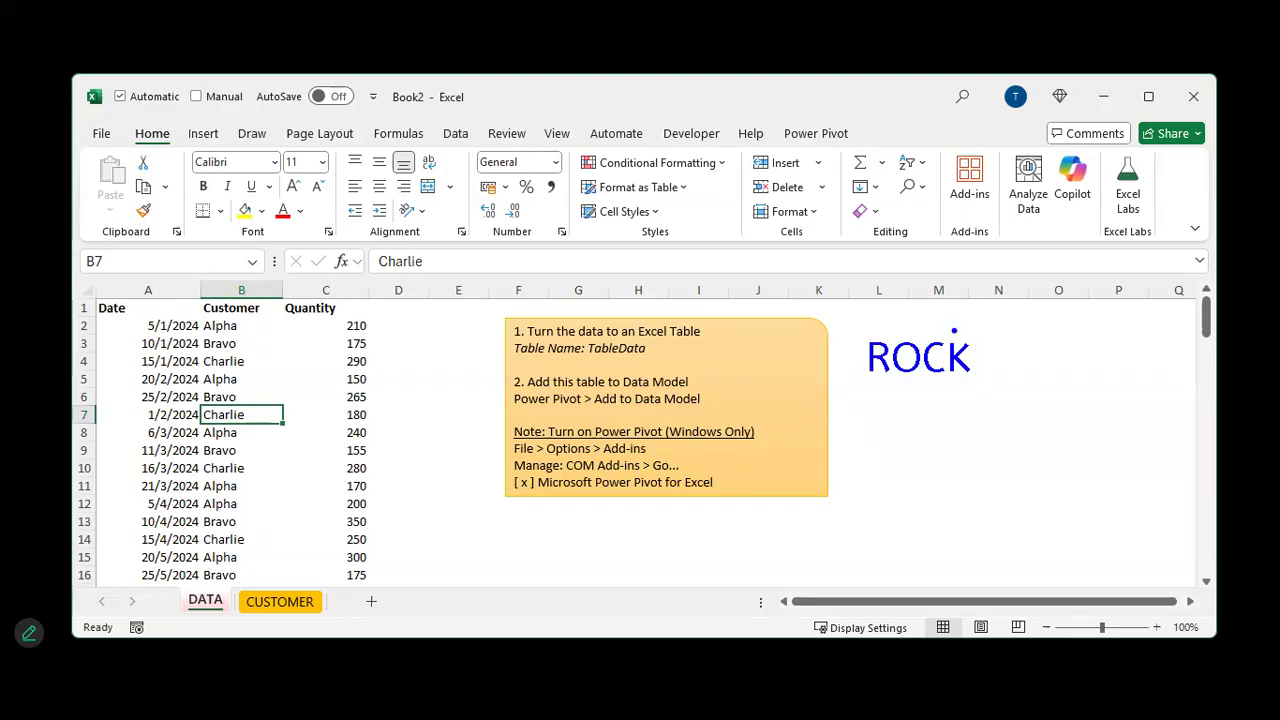
pyautogui.moveTo(878, 379); pyautogui.dragTo(862, 409)
pyautogui.moveTo(88, 299)
pyautogui.mouseDown()
pyautogui.moveTo(207, 327)
pyautogui.moveTo(390, 512)
pyautogui.moveTo(388, 578)
pyautogui.moveTo(425, 375)
pyautogui.moveTo(408, 330)
pyautogui.mouseUp()
pyautogui.hotkey('ctrl', 'z')
pyautogui.hotkey('ctrl', 'z')
pyautogui.moveTo(914, 421); pyautogui.dragTo(910, 383)
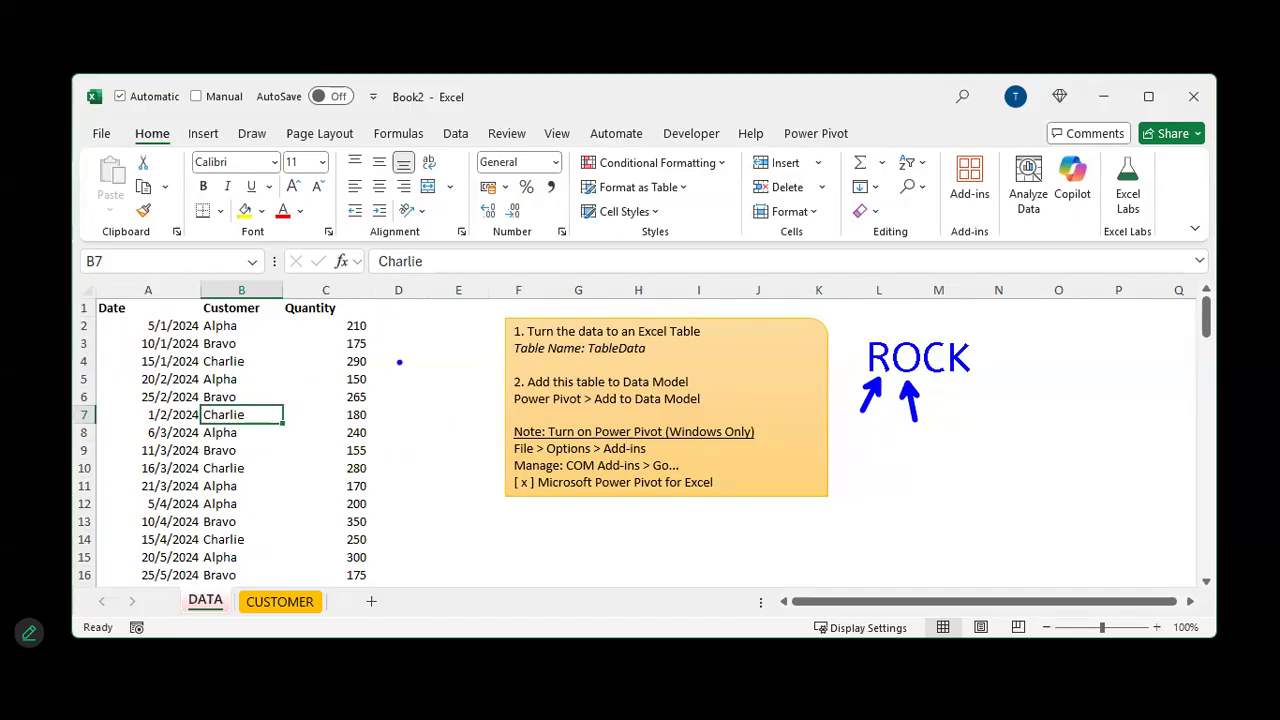
pyautogui.moveTo(378, 328); pyautogui.dragTo(394, 326)
pyautogui.moveTo(266, 322); pyautogui.dragTo(203, 316)
pyautogui.moveTo(85, 322); pyautogui.dragTo(22, 301)
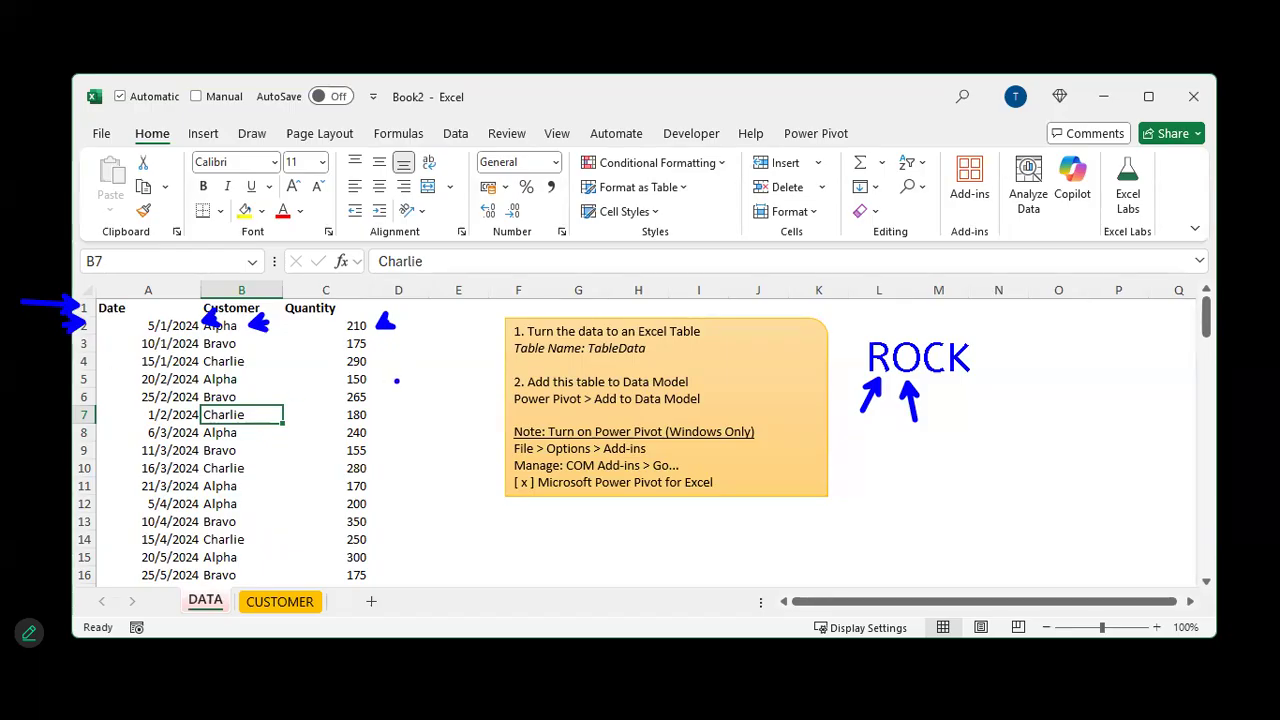
pyautogui.moveTo(936, 404)
pyautogui.mouseDown()
pyautogui.moveTo(955, 403)
pyautogui.moveTo(949, 432)
pyautogui.mouseUp()
pyautogui.moveTo(967, 386); pyautogui.dragTo(1016, 428)
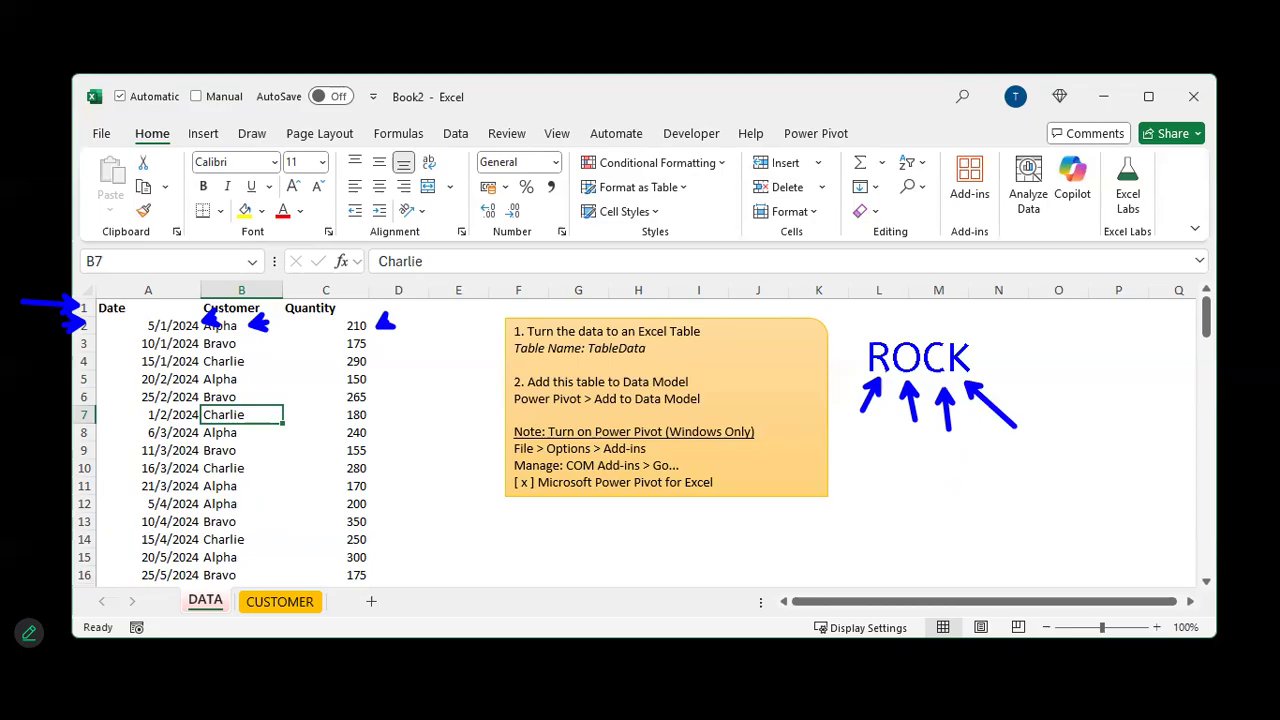
pyautogui.press('Escape')
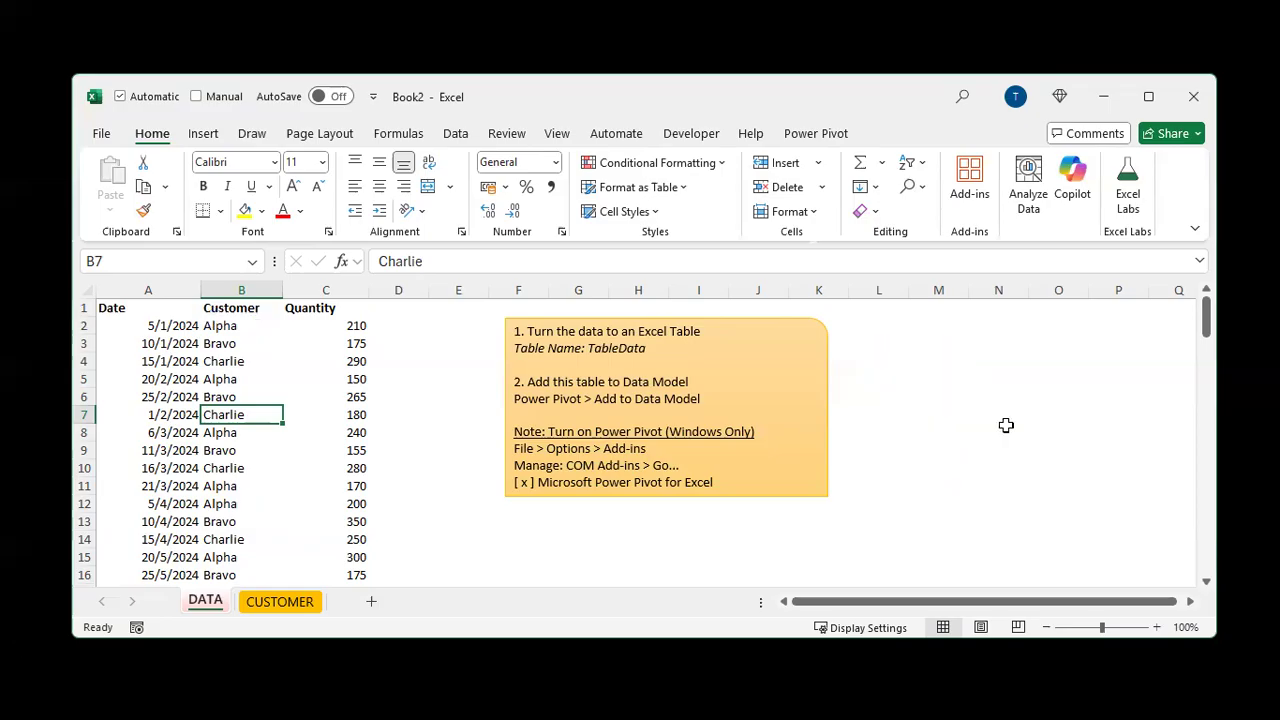
# Review the columns of the sales data on the DATA sheet and the customer details on the CUSTOMER sheet
pyautogui.click(136, 290)
pyautogui.moveTo(204, 291); pyautogui.dragTo(218, 290)
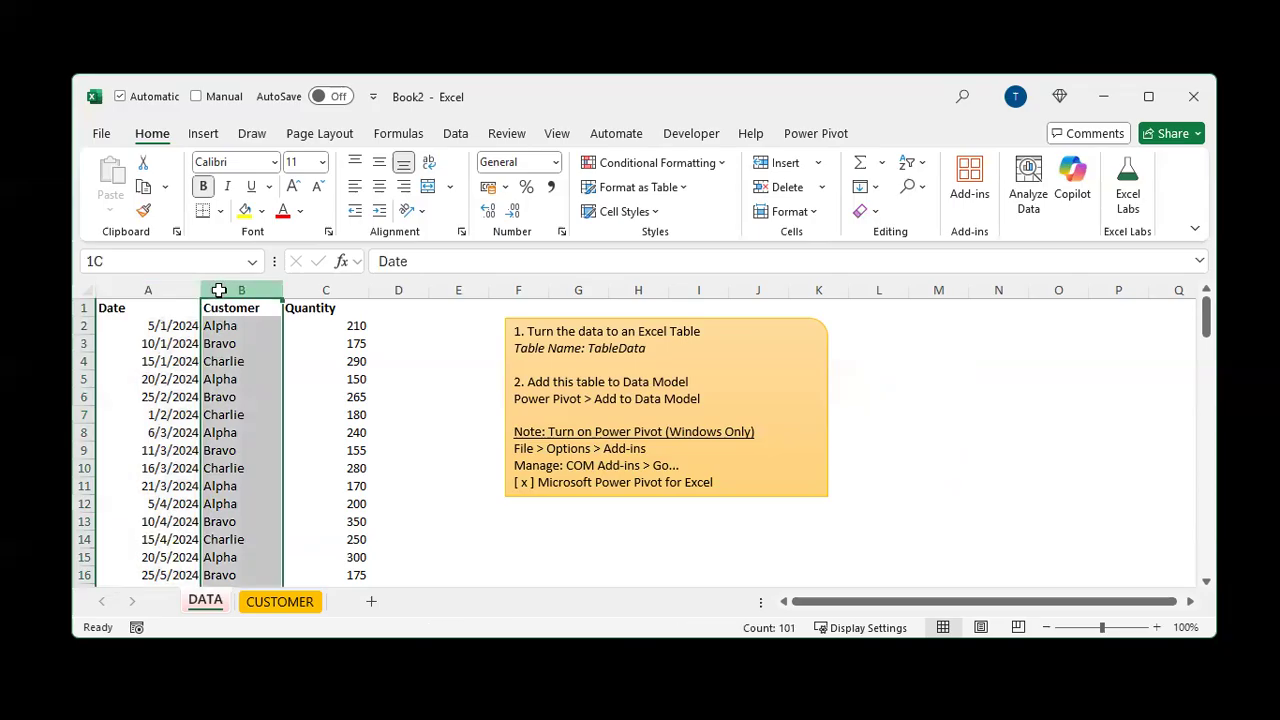
pyautogui.click(309, 291)
pyautogui.click(279, 598)
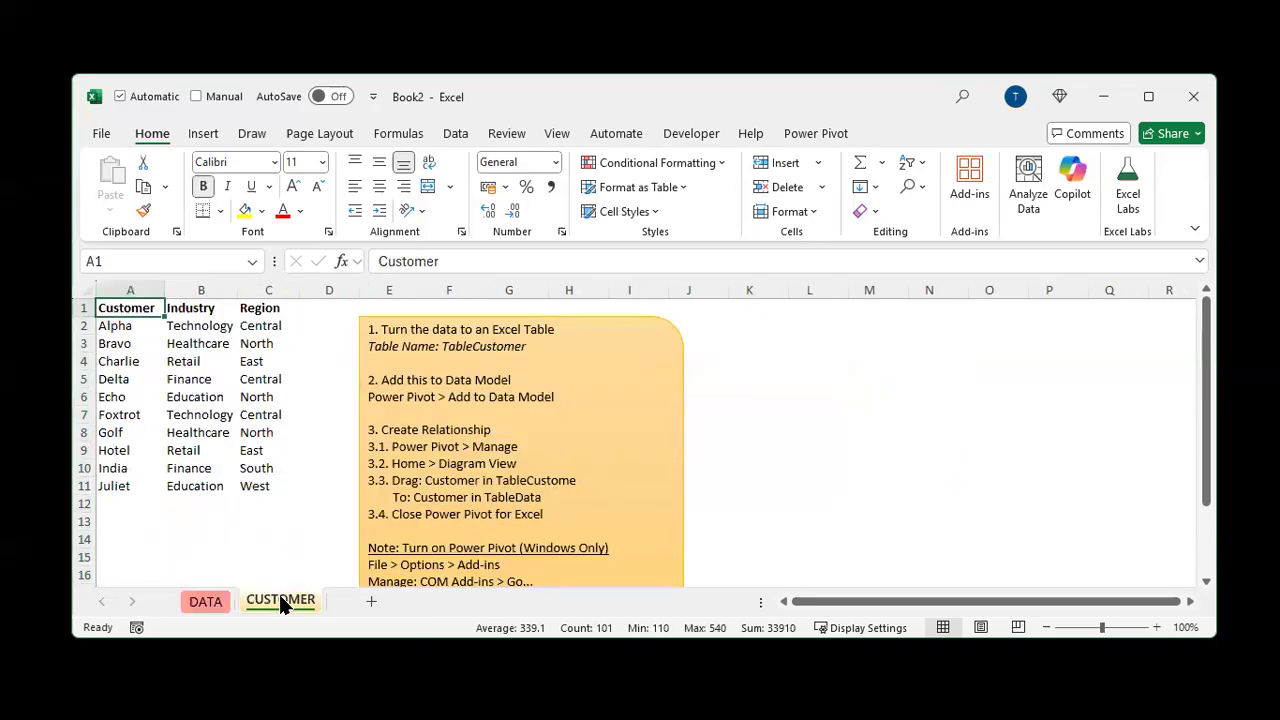
pyautogui.click(136, 290)
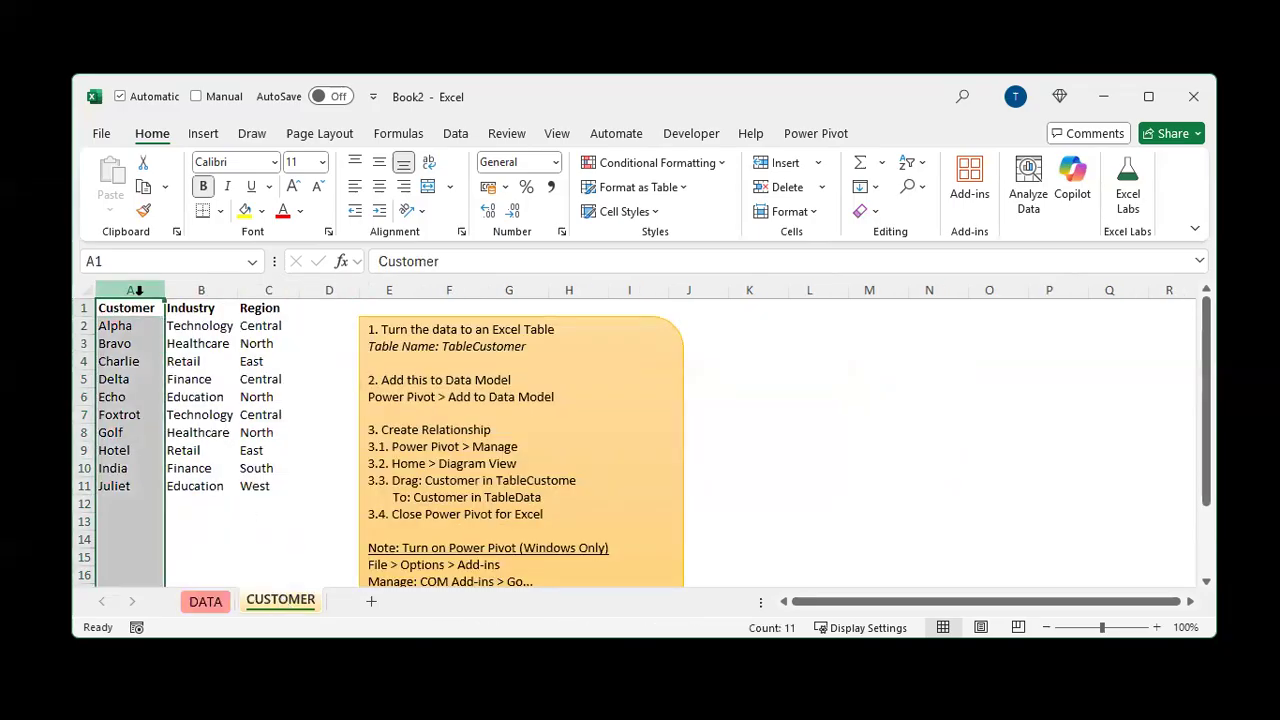
pyautogui.click(186, 291)
pyautogui.click(255, 287)
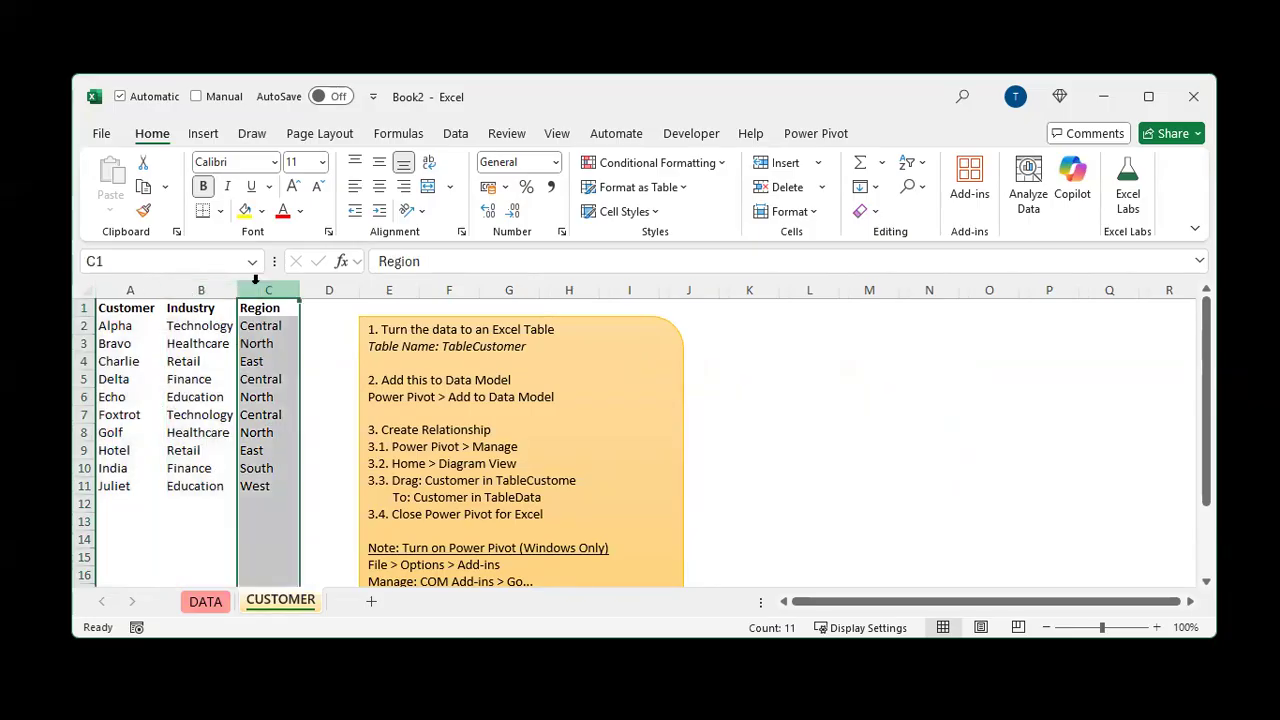
pyautogui.moveTo(203, 288); pyautogui.dragTo(240, 275)
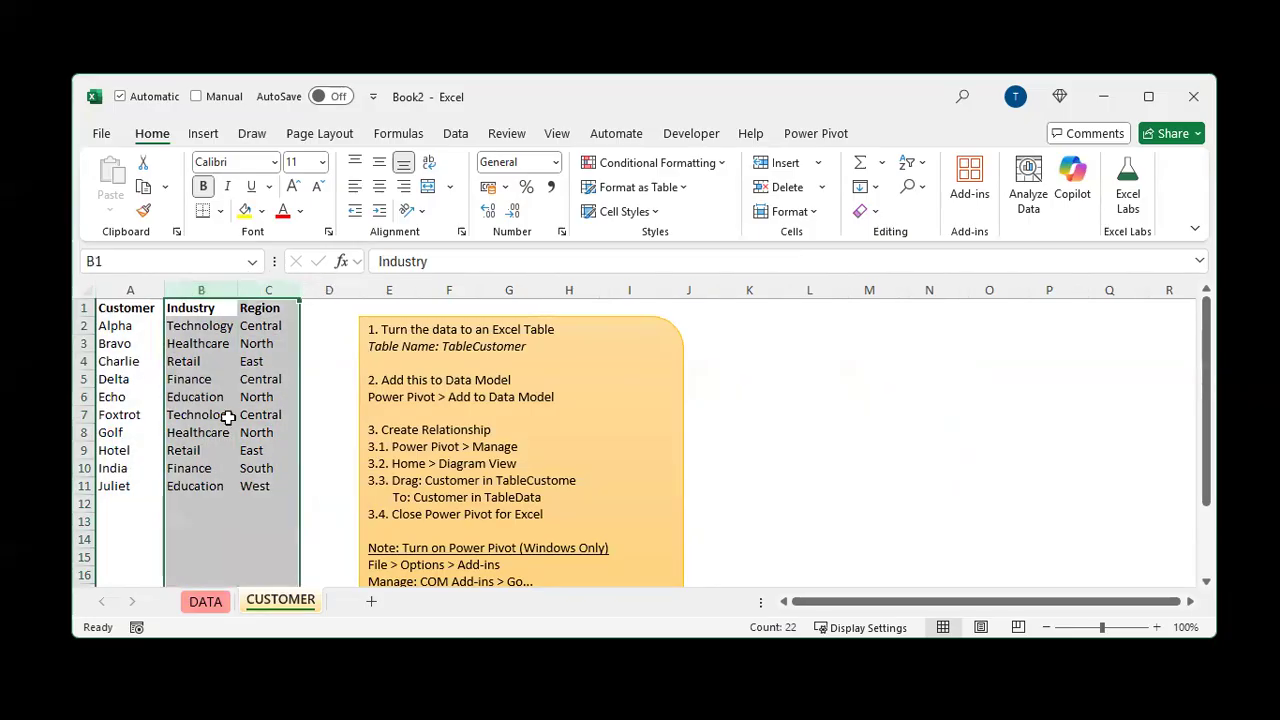
pyautogui.click(216, 601)
# Convert the DATA sheet's range $A$1:$C$101 into a table with headers and name it TableData
pyautogui.click(190, 397)
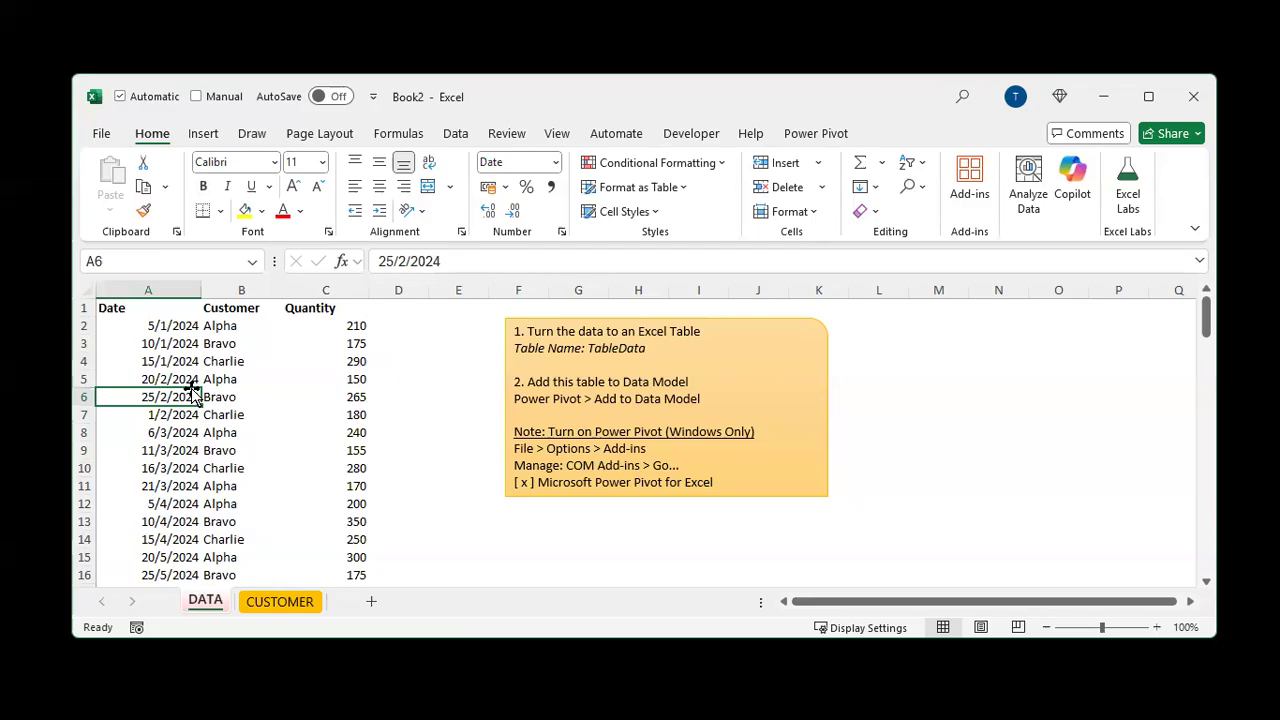
pyautogui.click(205, 133)
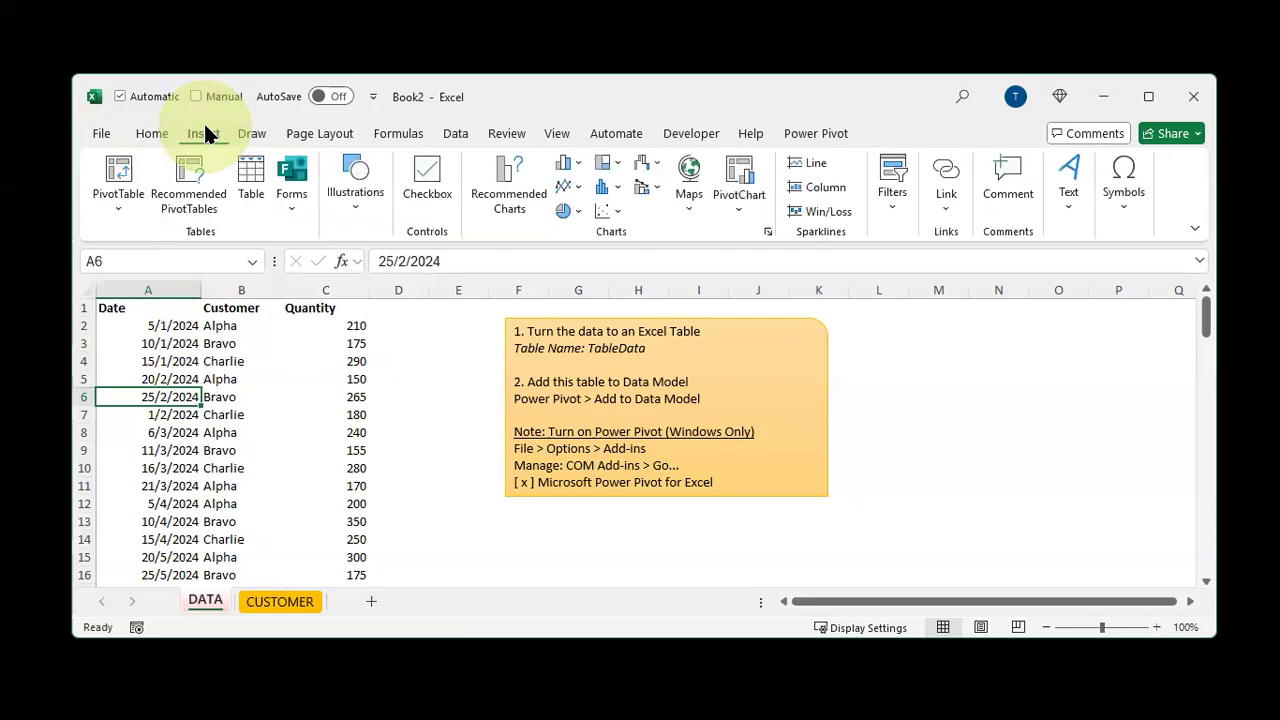
pyautogui.click(250, 177)
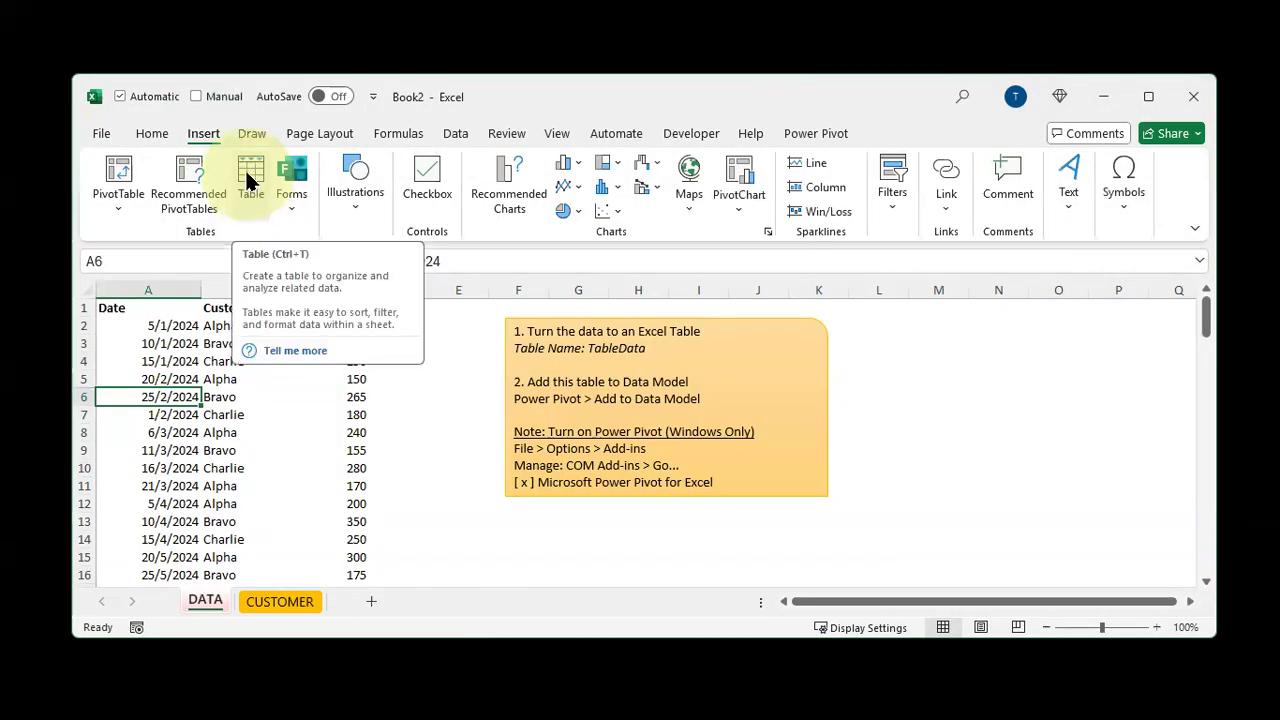
pyautogui.click(250, 177)
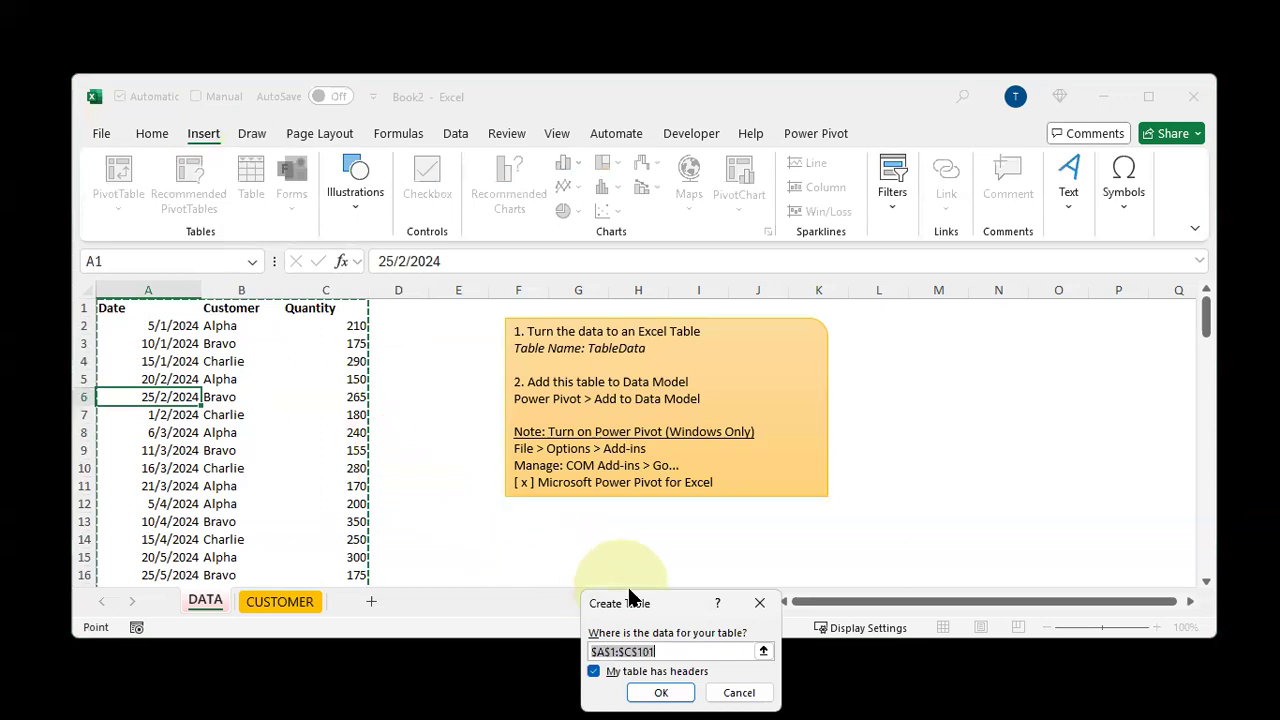
pyautogui.moveTo(630, 597); pyautogui.dragTo(415, 299)
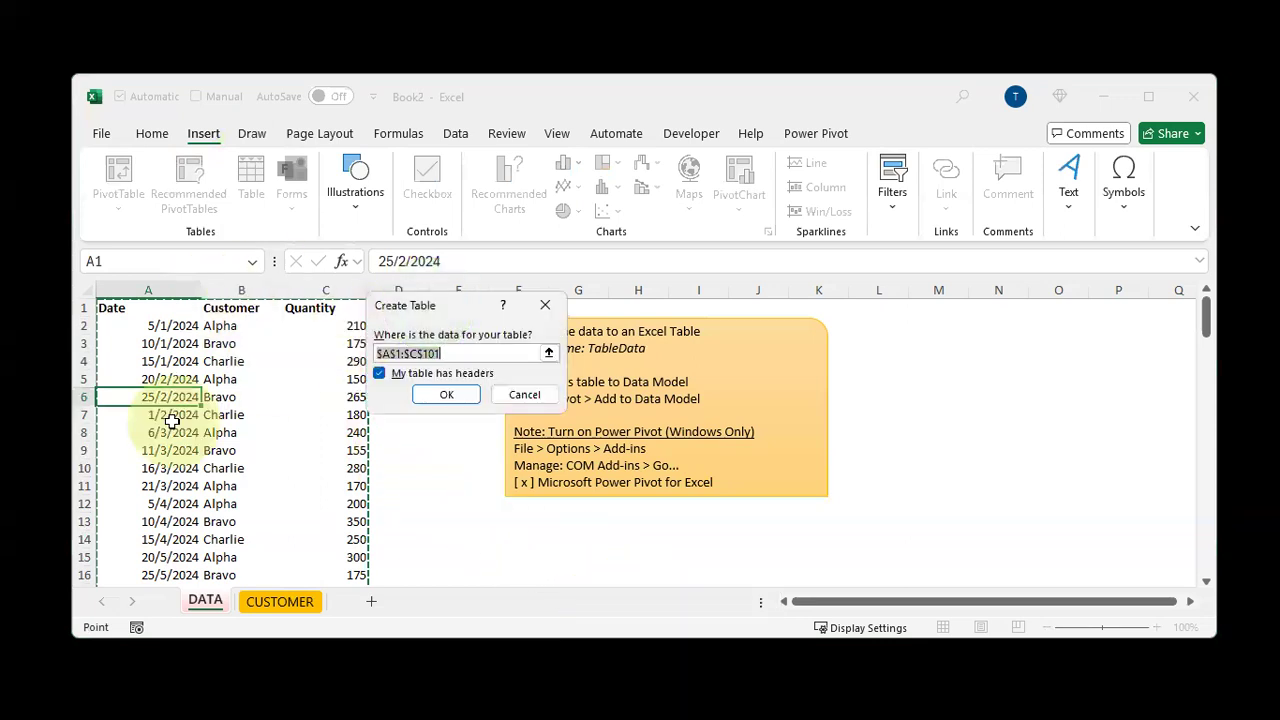
pyautogui.click(443, 396)
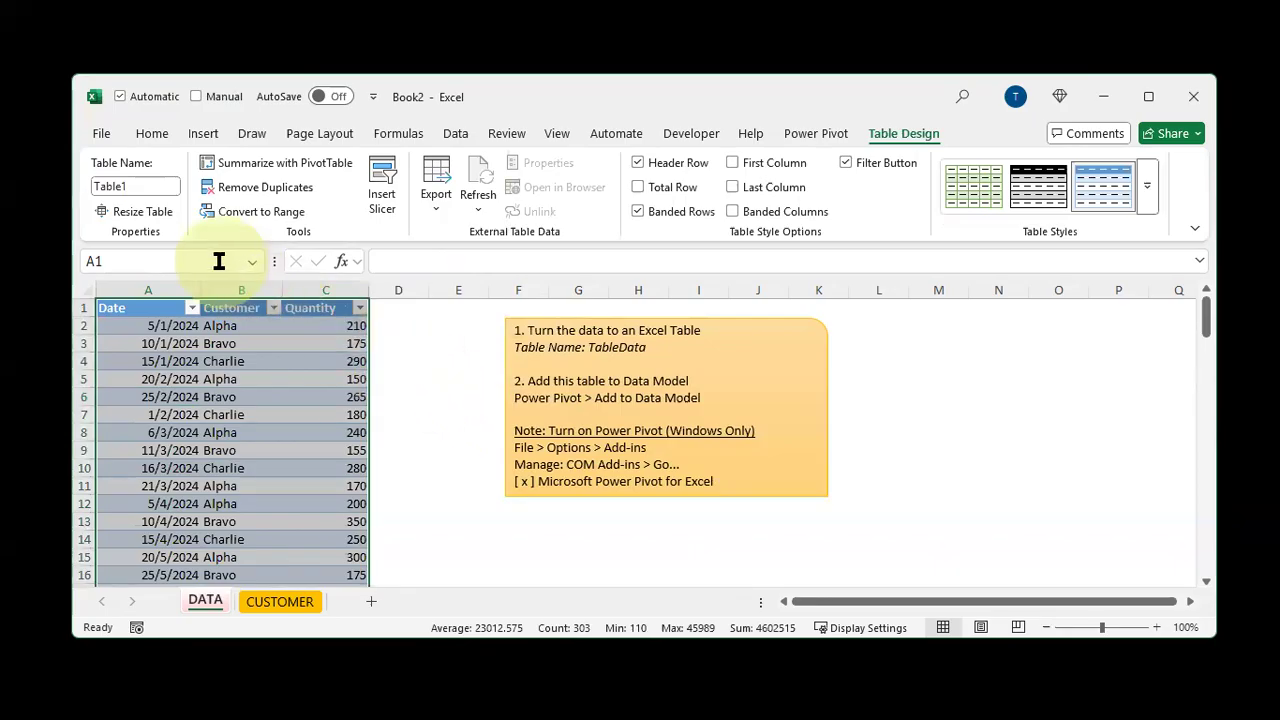
pyautogui.click(136, 189)
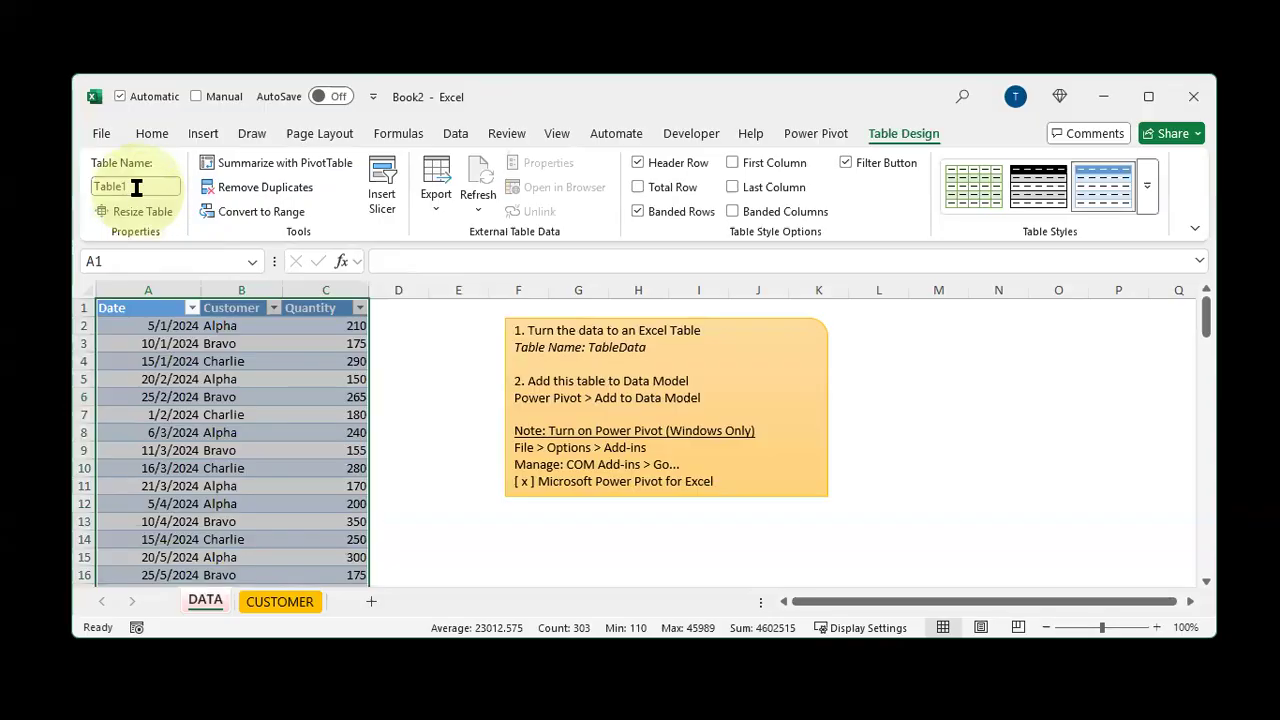
pyautogui.click(140, 190)
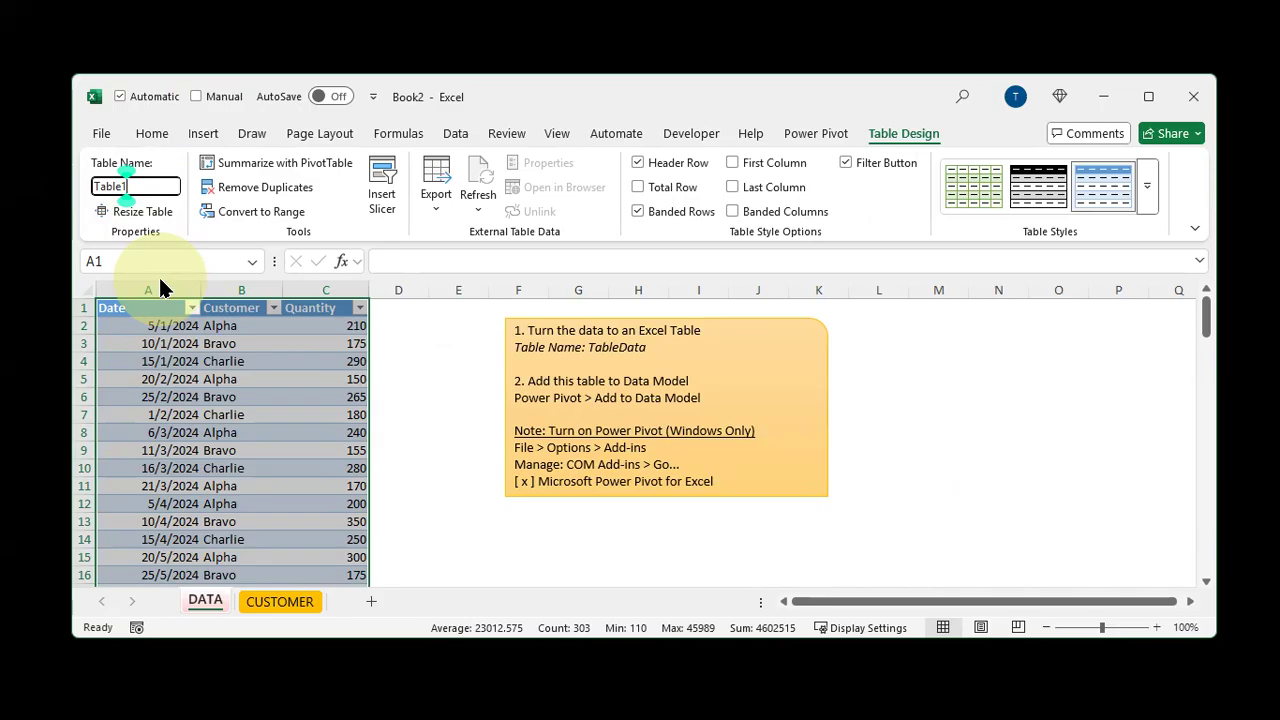
pyautogui.press('BackSpace')
pyautogui.write('Data')
pyautogui.press('Return')
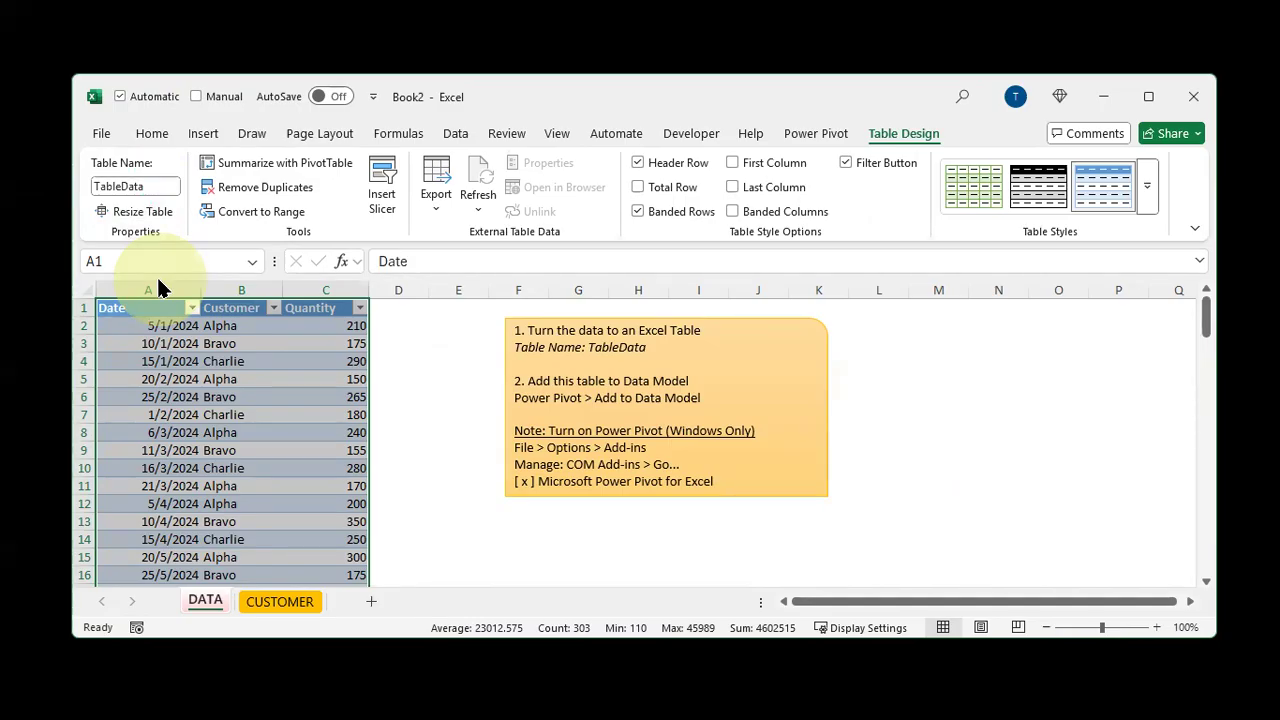
# Convert the CUSTOMER sheet's range $A$1:$C$11 into a table with headers and name it TableCustomer
pyautogui.click(273, 609)
pyautogui.click(200, 383)
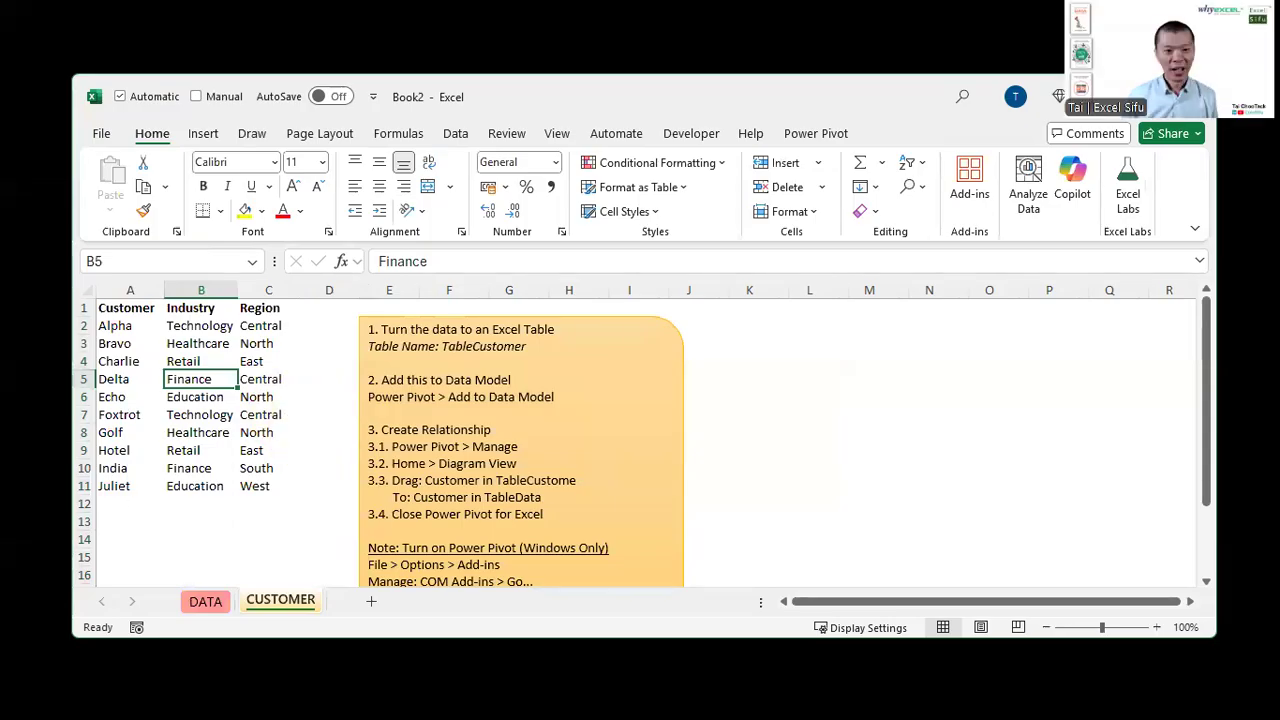
pyautogui.click(199, 134)
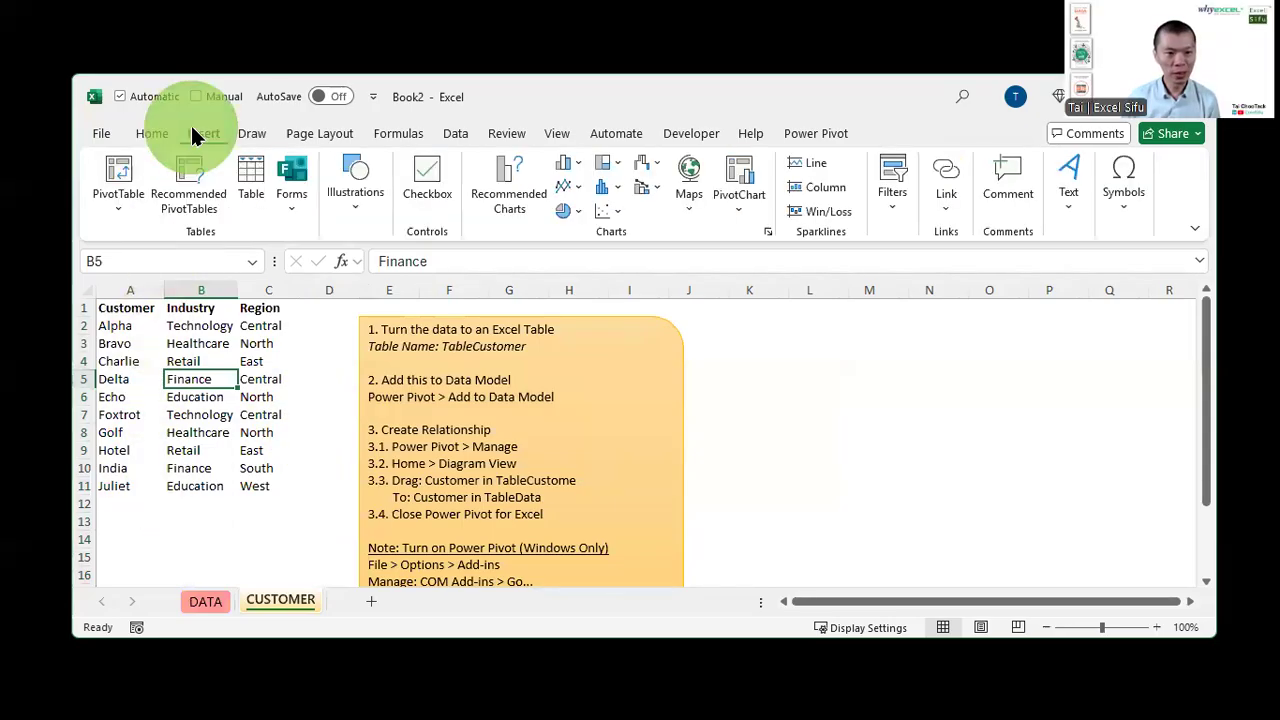
pyautogui.click(245, 168)
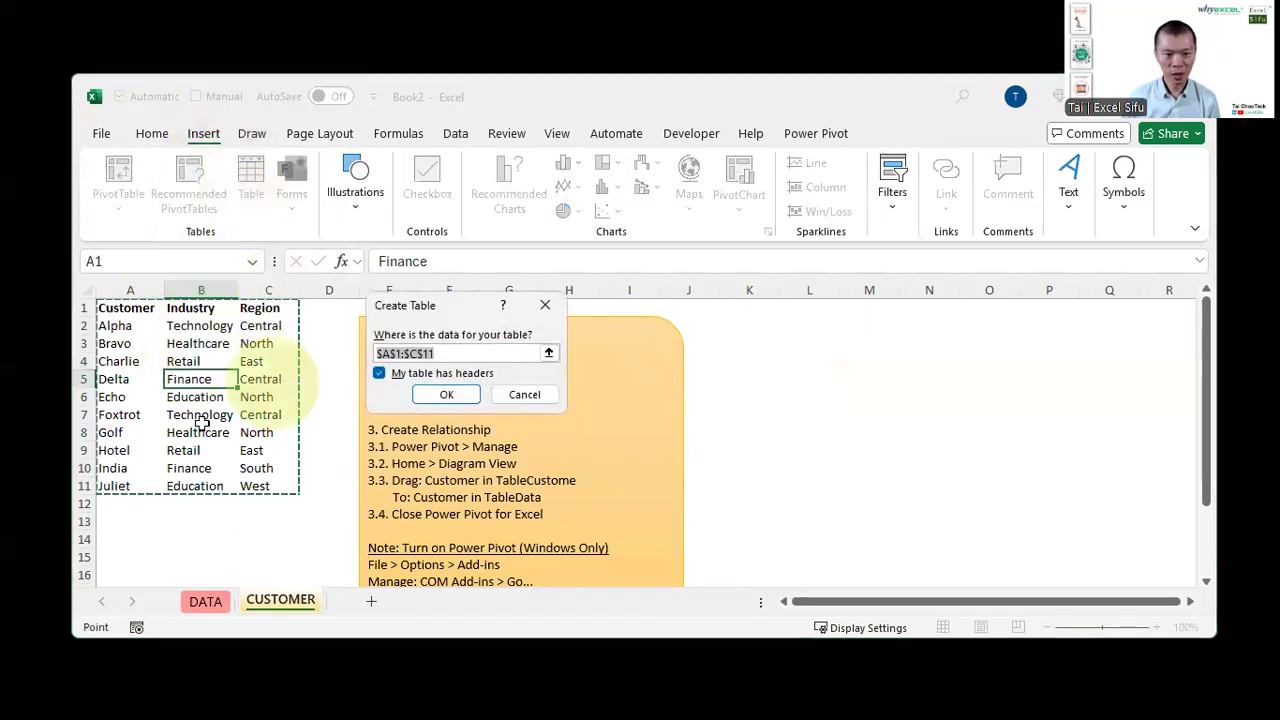
pyautogui.click(444, 396)
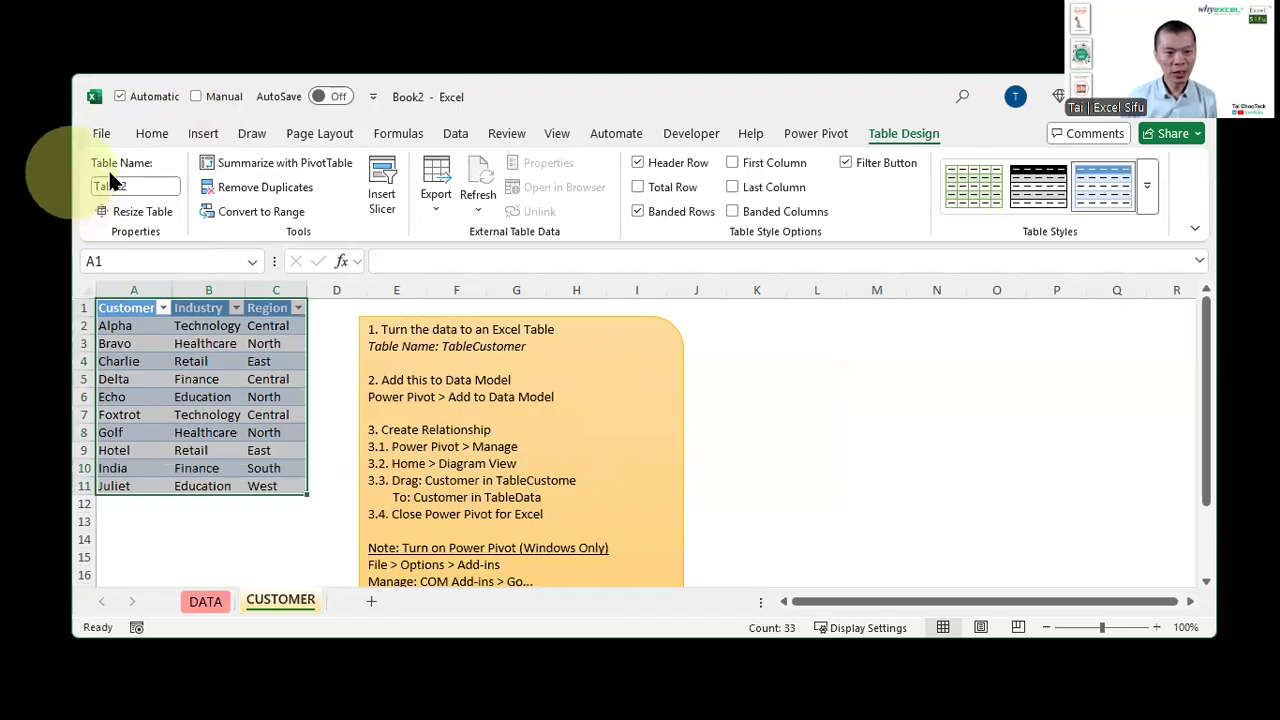
pyautogui.click(153, 190)
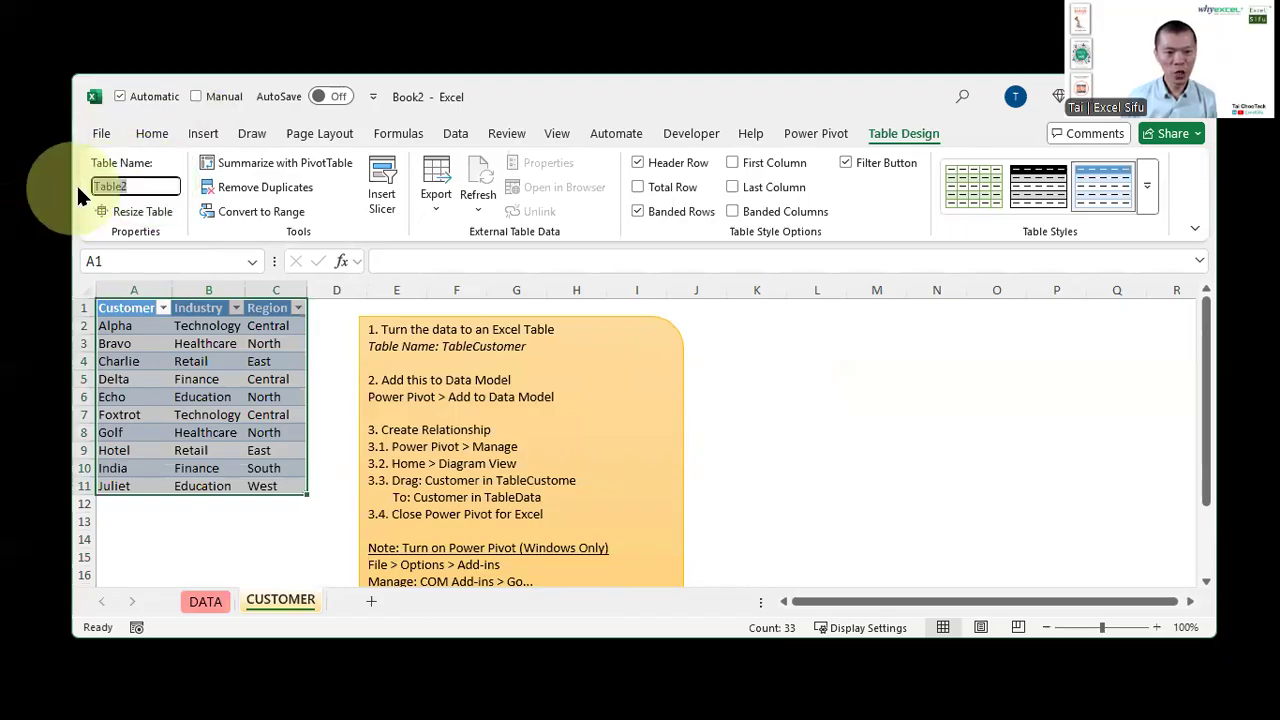
pyautogui.press('BackSpace')
pyautogui.write('Customer')
pyautogui.press('Return')
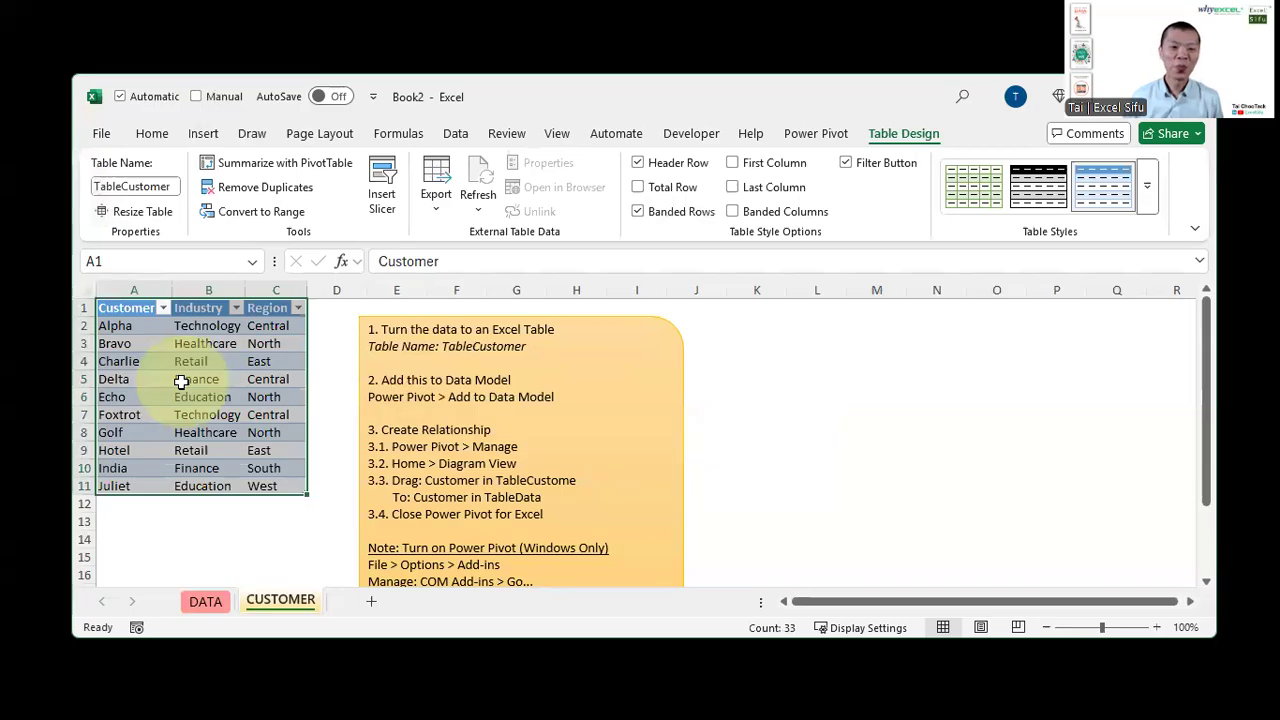
# Examine the Customer, Industry and Region columns of the customer table
pyautogui.click(181, 381)
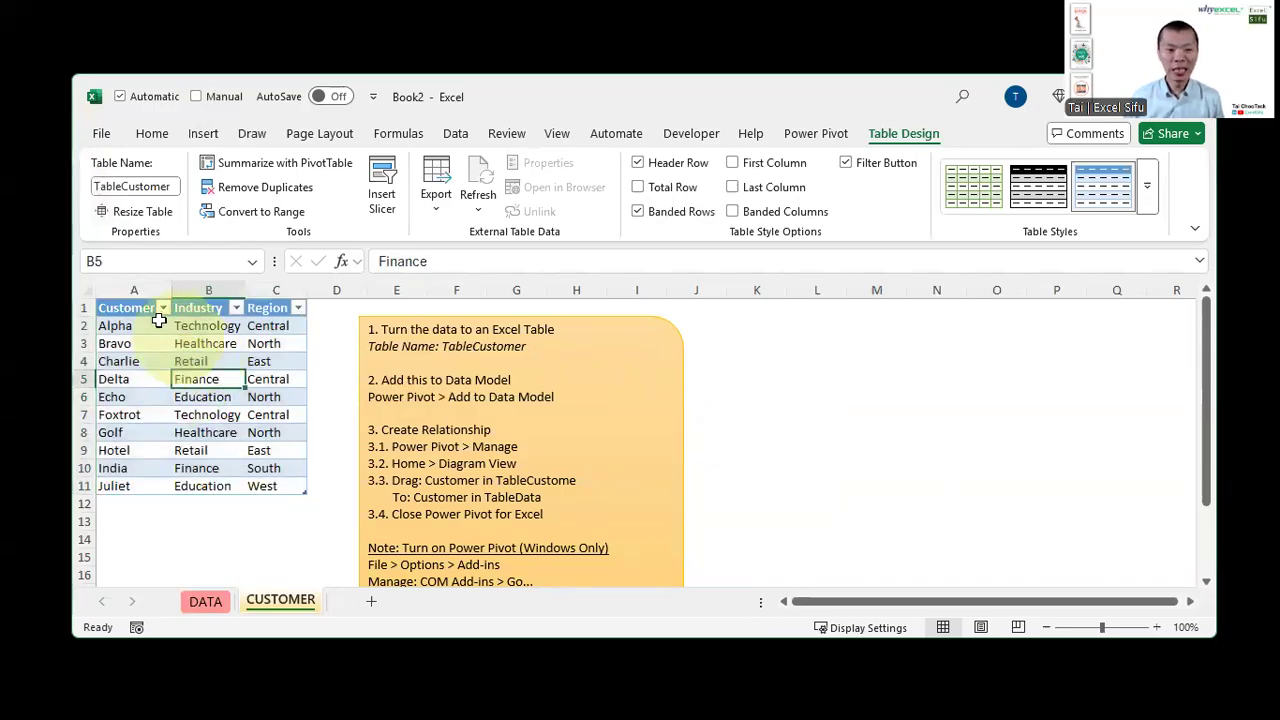
pyautogui.click(136, 290)
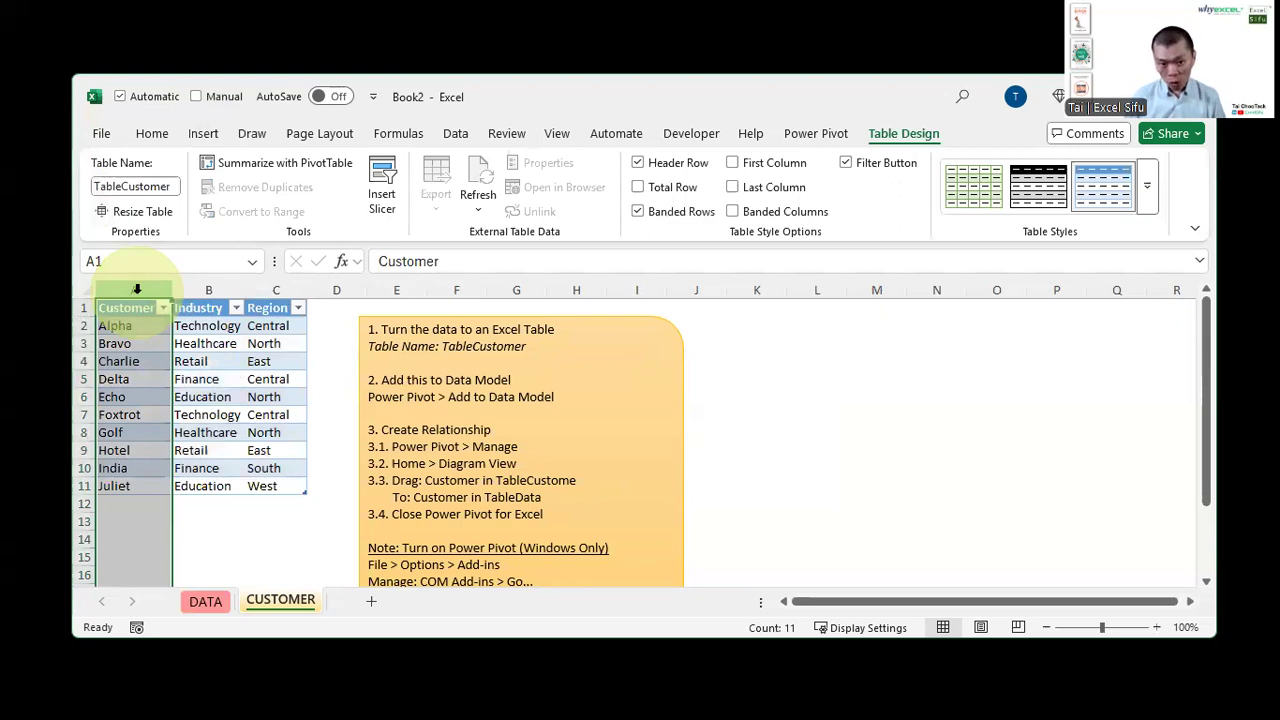
pyautogui.click(190, 289)
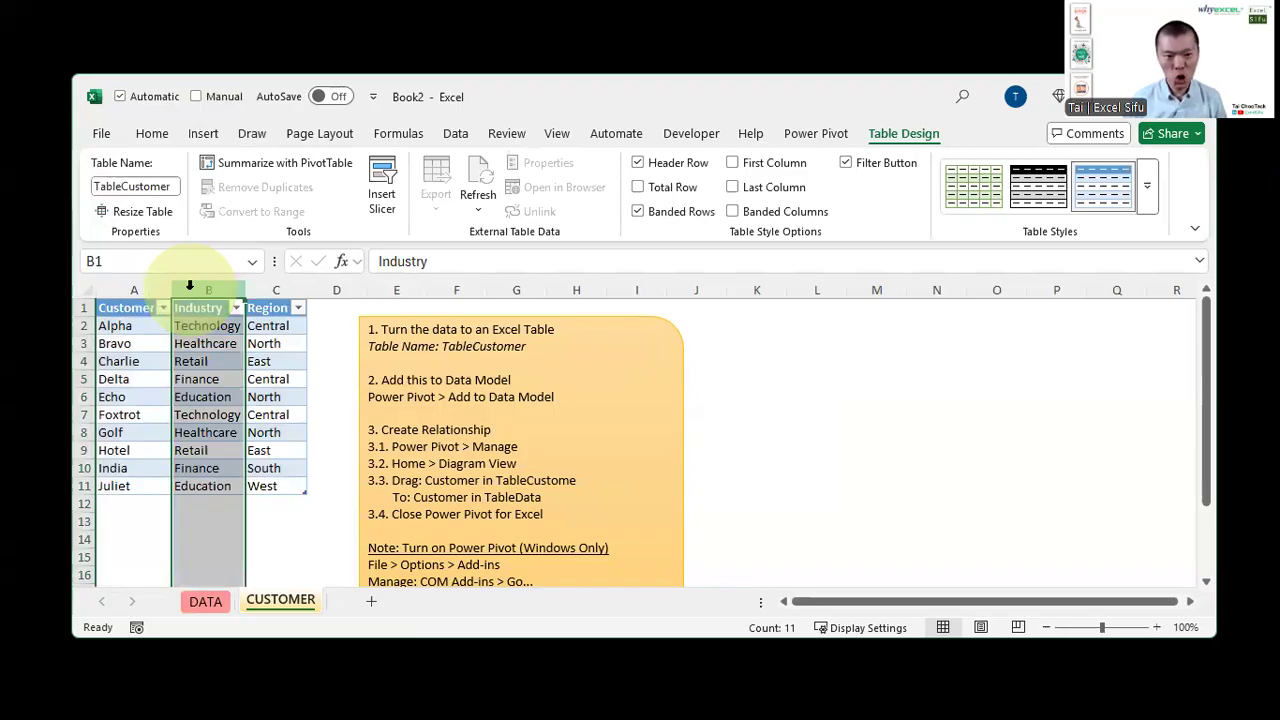
pyautogui.click(268, 290)
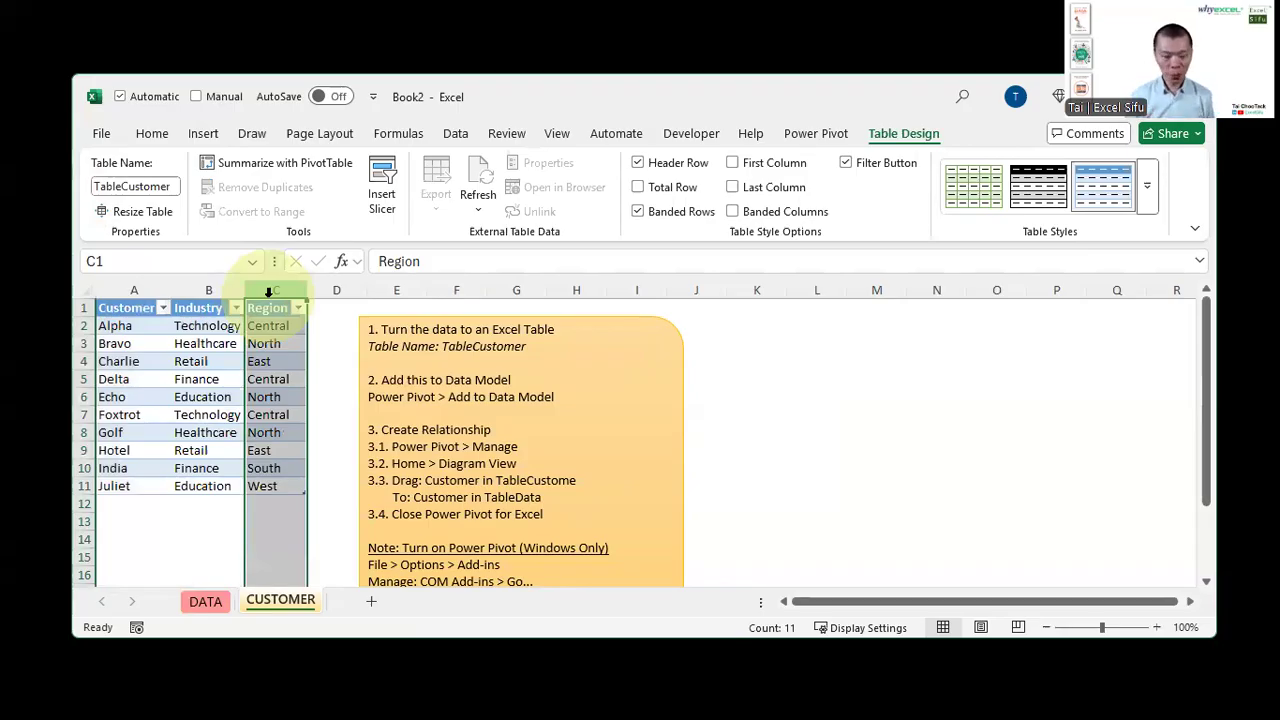
pyautogui.hotkey('ctrl', '2')
pyautogui.press('t')
pyautogui.click(810, 326)
pyautogui.write('VLOOKUP')
pyautogui.press('Return')
pyautogui.press('Return')
pyautogui.write('XZL')
pyautogui.press('BackSpace')
pyautogui.press('BackSpace')
pyautogui.write('LOOKUP')
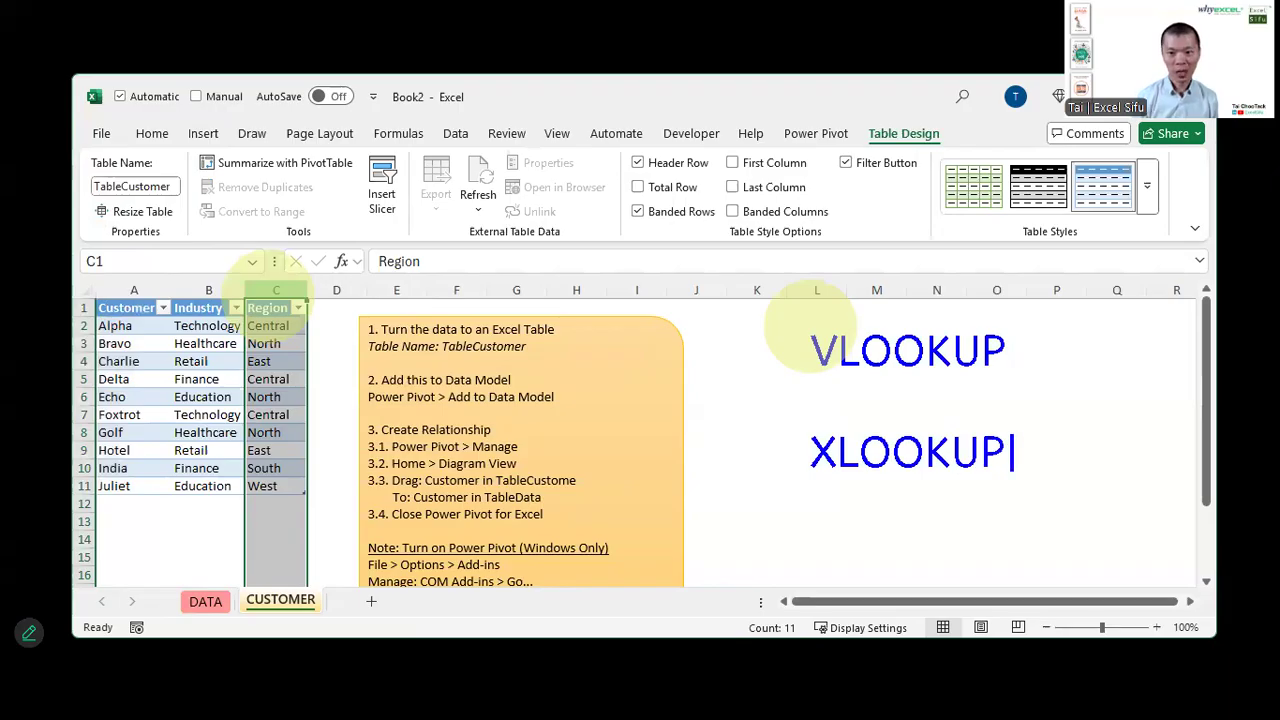
pyautogui.moveTo(1017, 356); pyautogui.dragTo(1047, 341)
pyautogui.moveTo(1017, 461); pyautogui.dragTo(1042, 451)
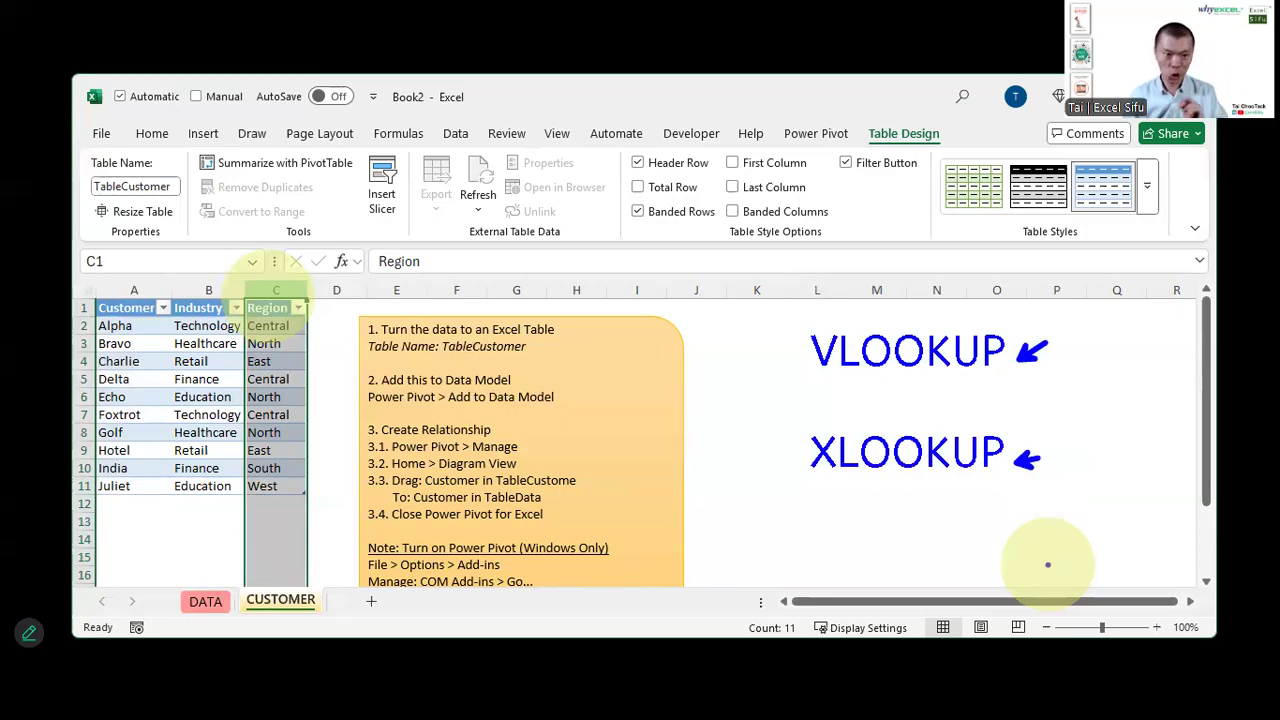
pyautogui.moveTo(788, 321); pyautogui.dragTo(1087, 410)
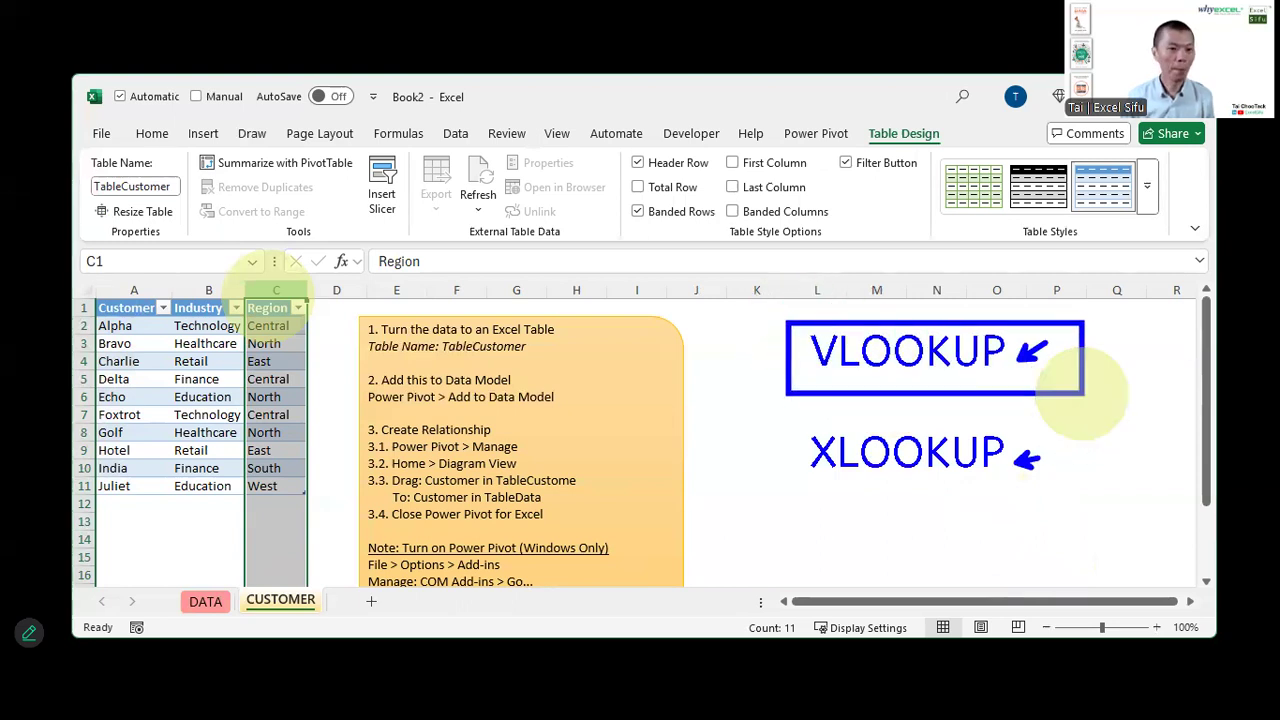
pyautogui.click(222, 598)
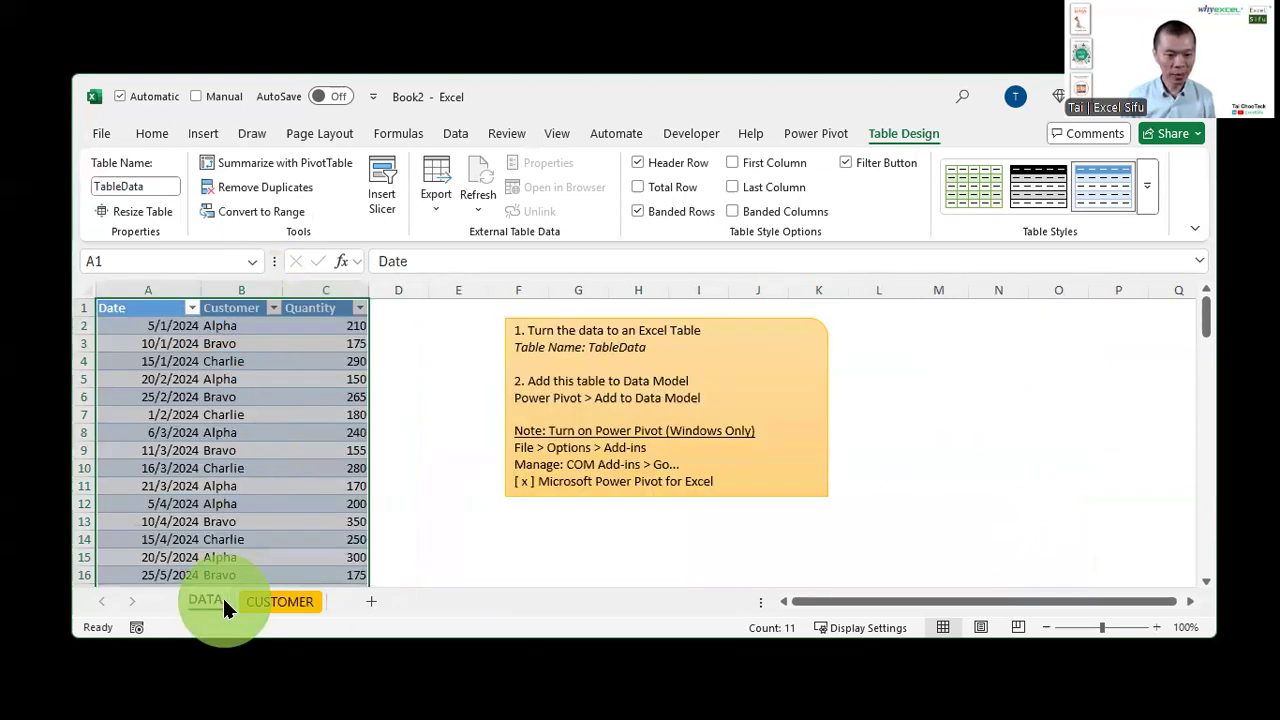
# Add a new Industry column header next to Quantity in the DATA table
pyautogui.click(403, 308)
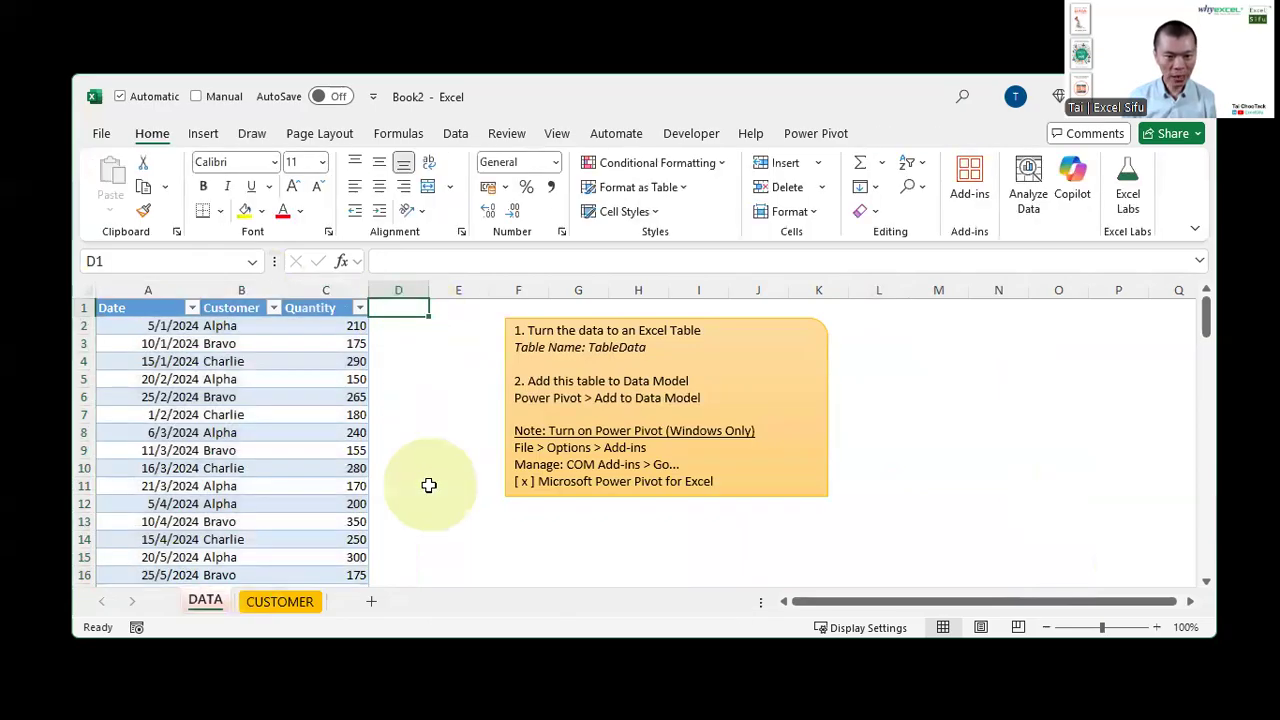
pyautogui.click(290, 597)
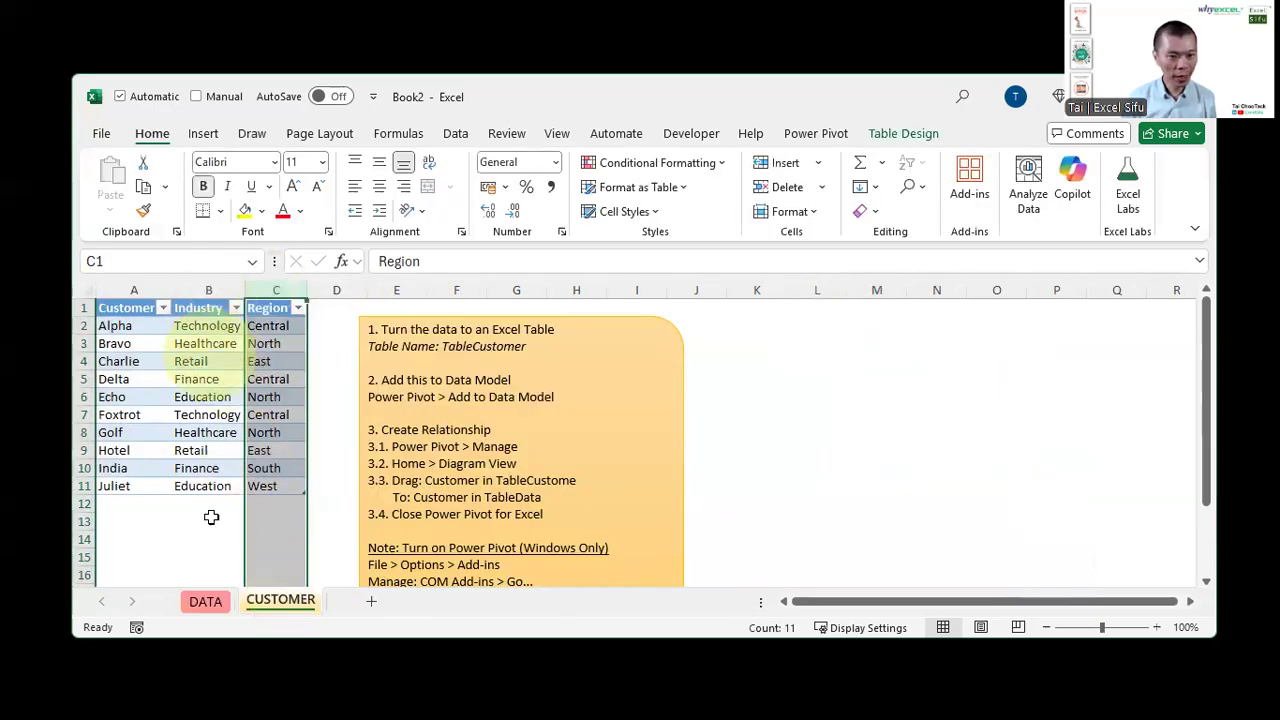
pyautogui.click(195, 603)
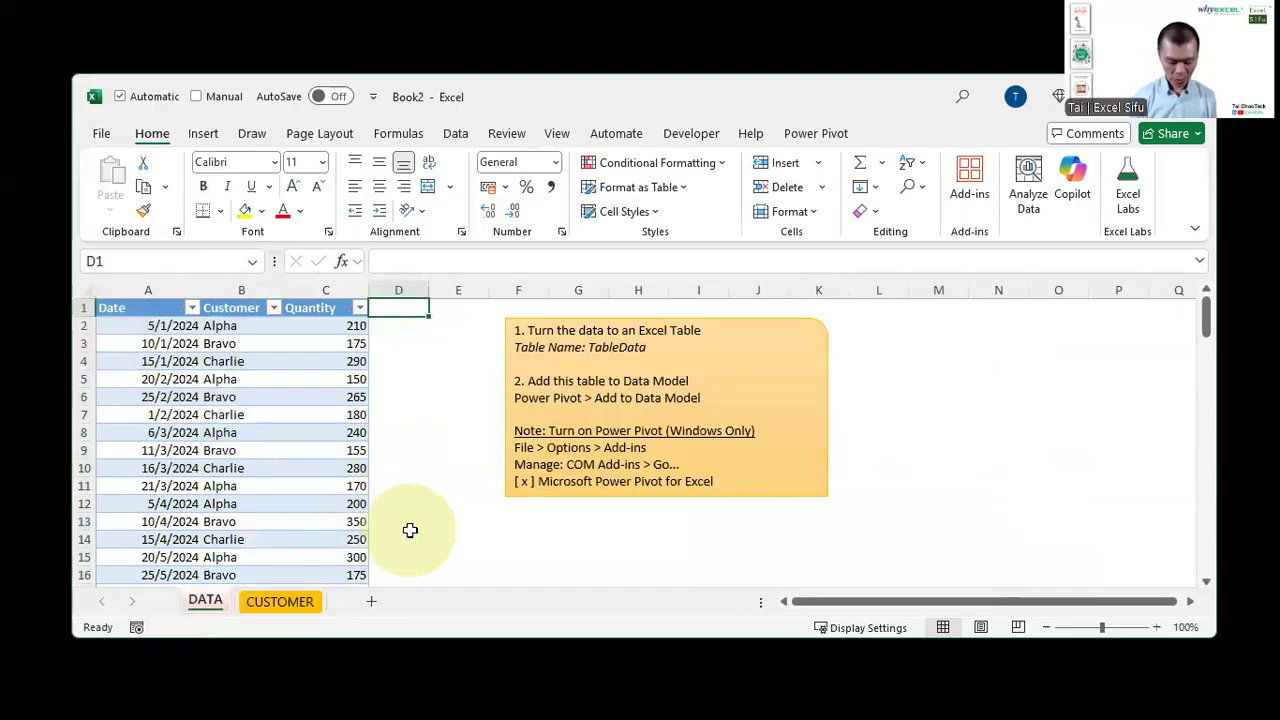
pyautogui.write('Industry')
pyautogui.press('Return')
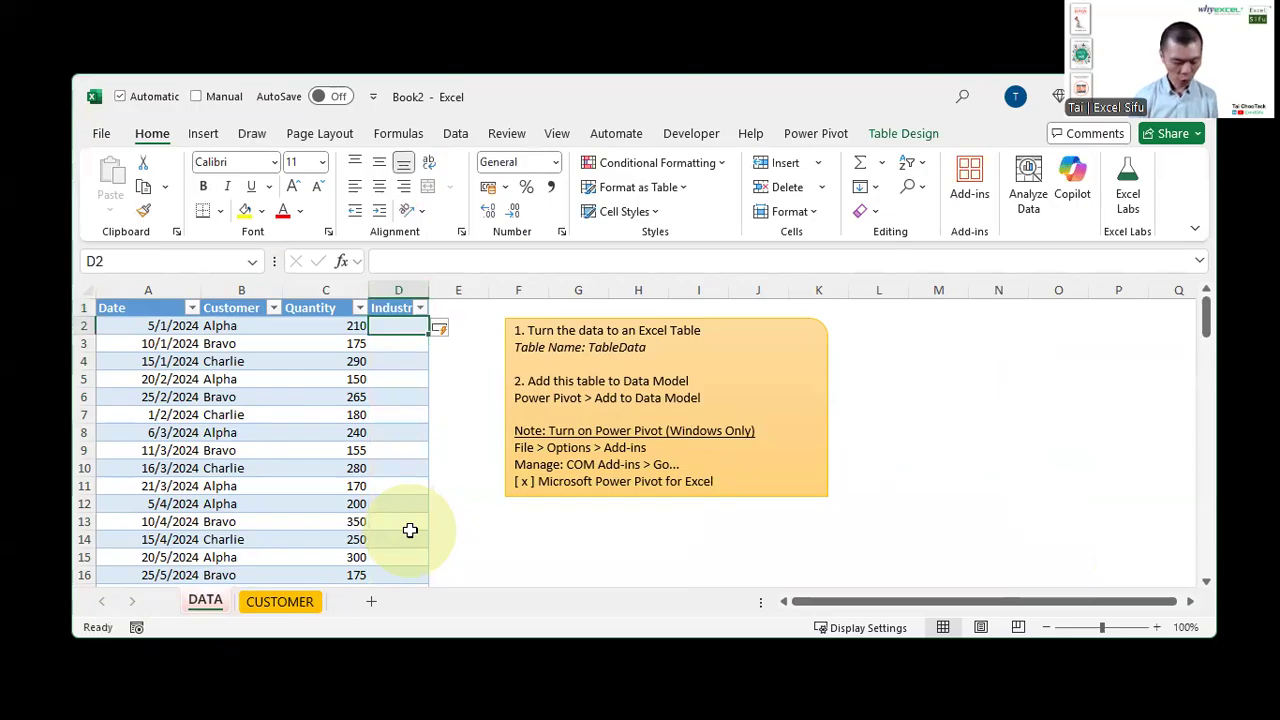
pyautogui.write('=')
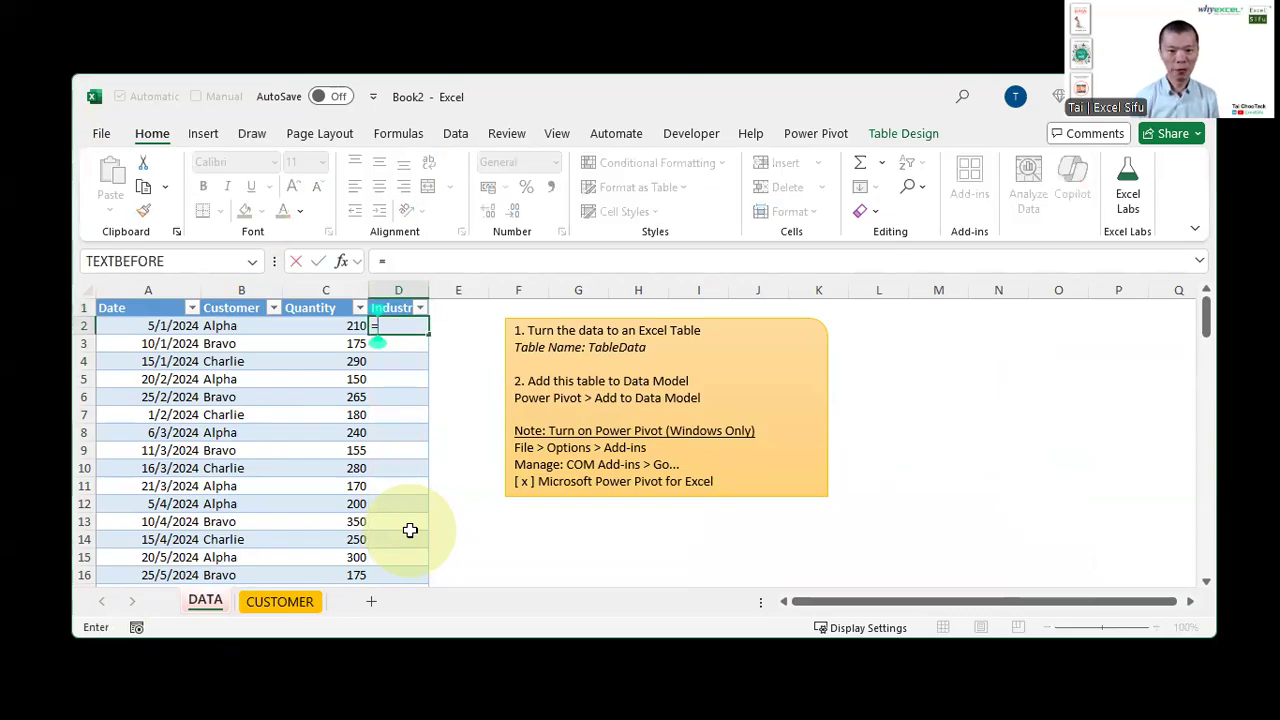
pyautogui.write('VL')
pyautogui.press('Tab')
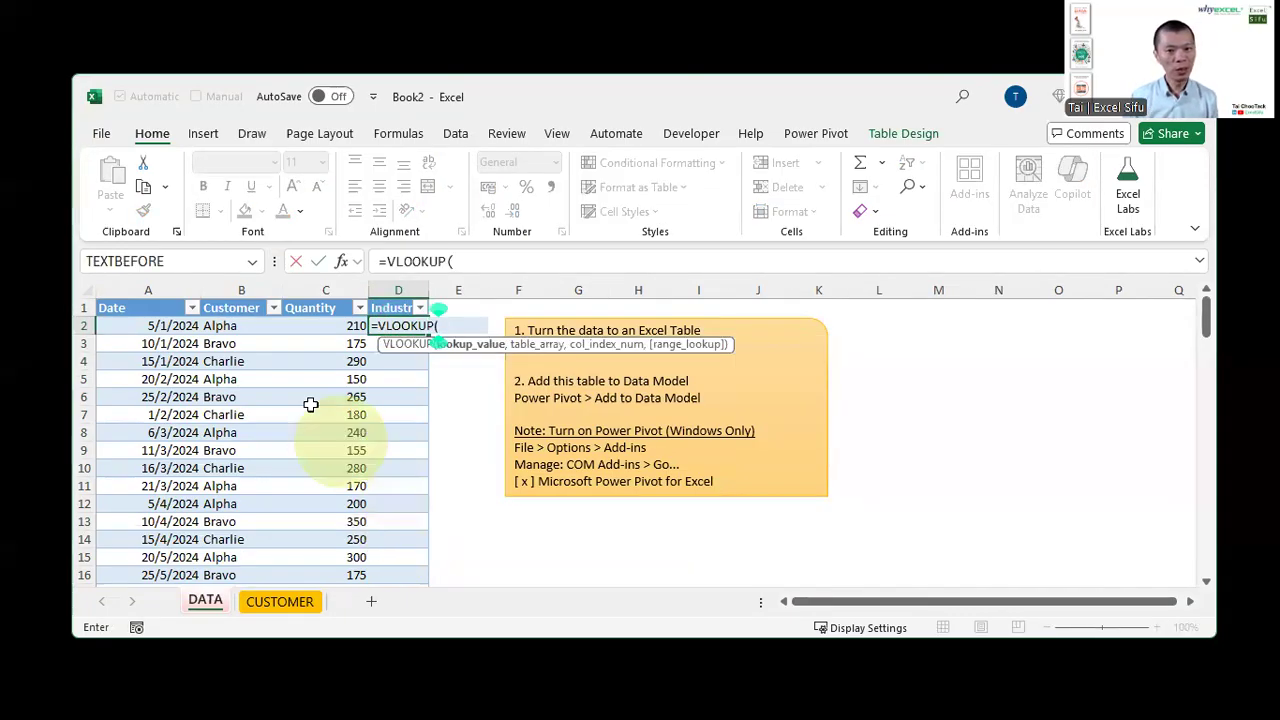
pyautogui.click(238, 318)
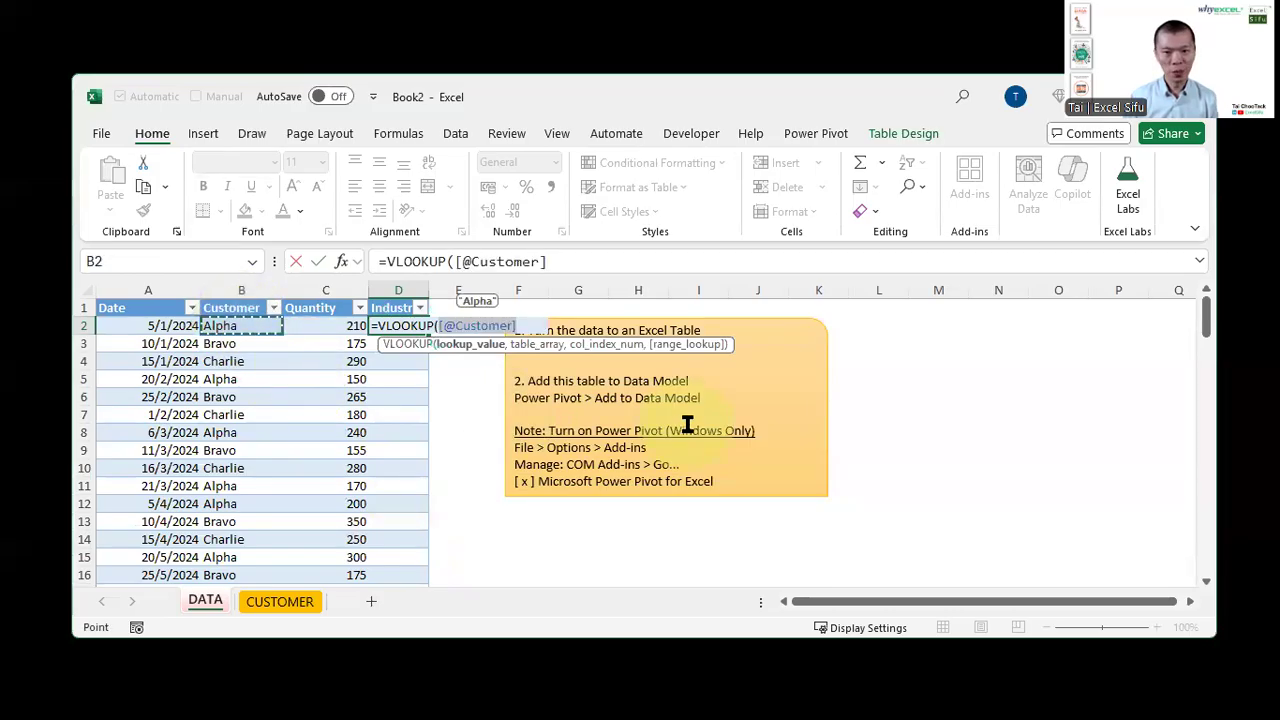
pyautogui.write(',')
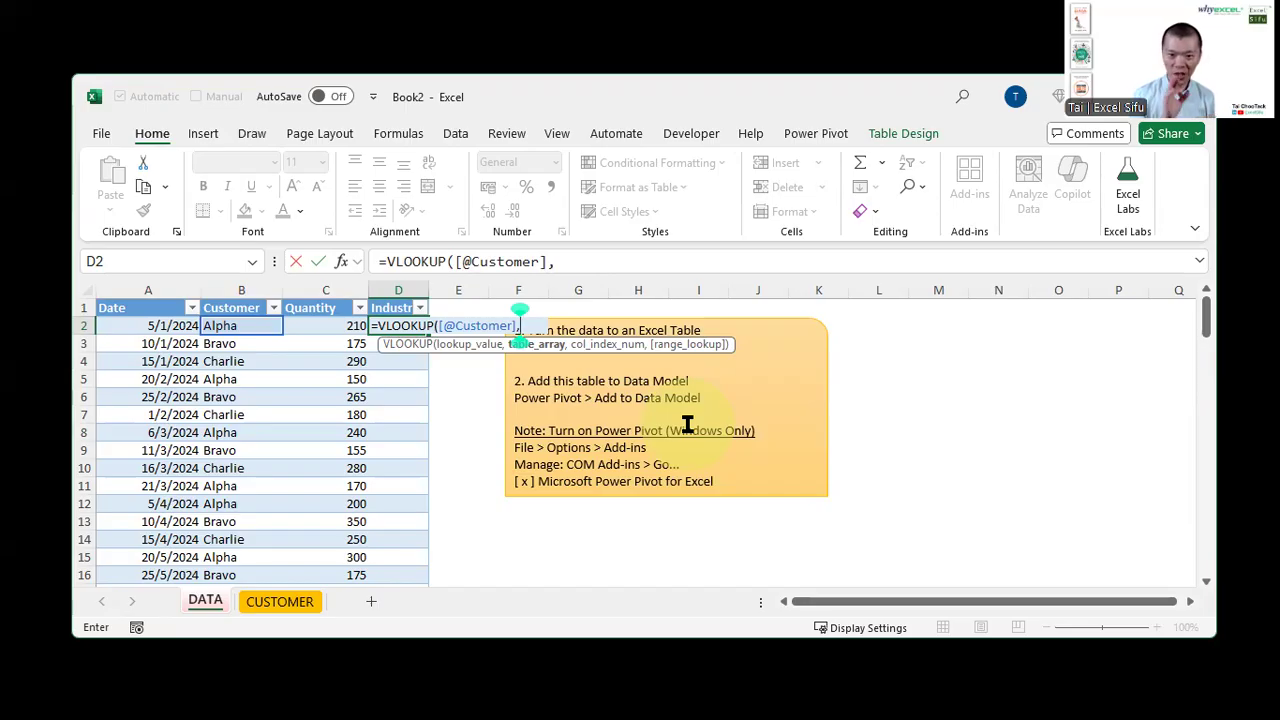
pyautogui.write('TABLE')
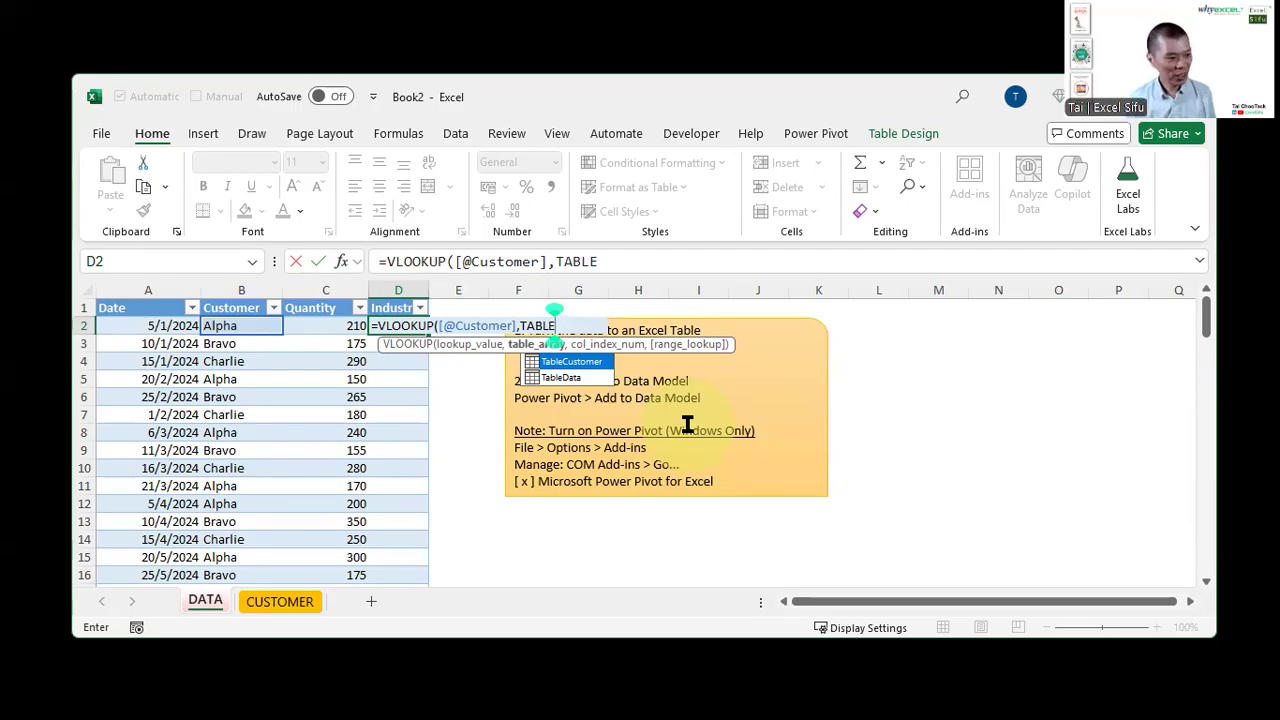
pyautogui.press('Tab')
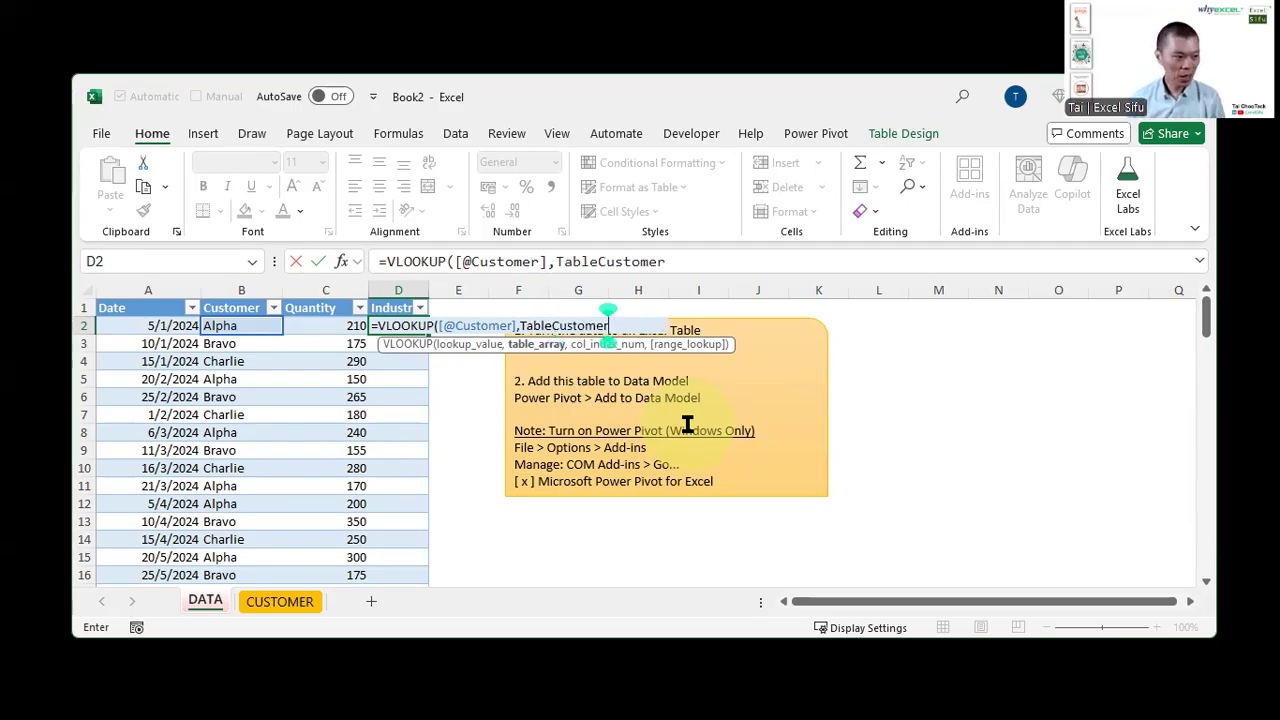
pyautogui.write(',')
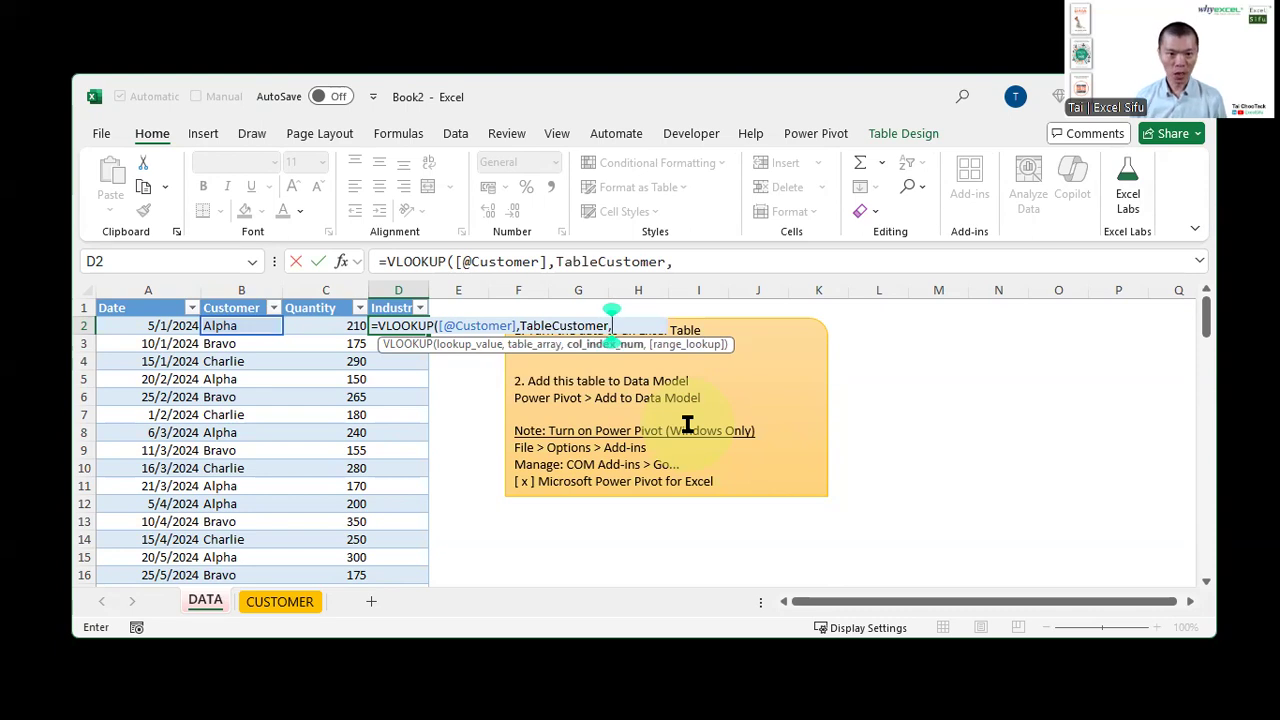
pyautogui.write('2,0')
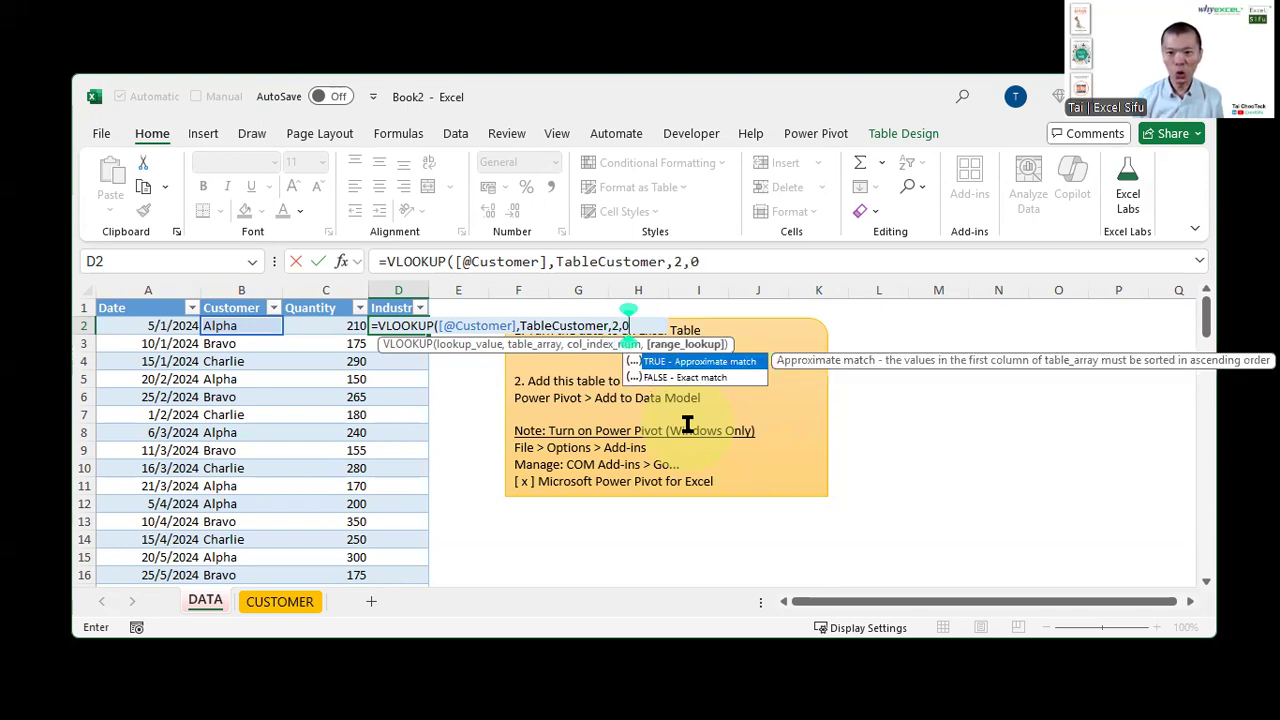
pyautogui.write(')')
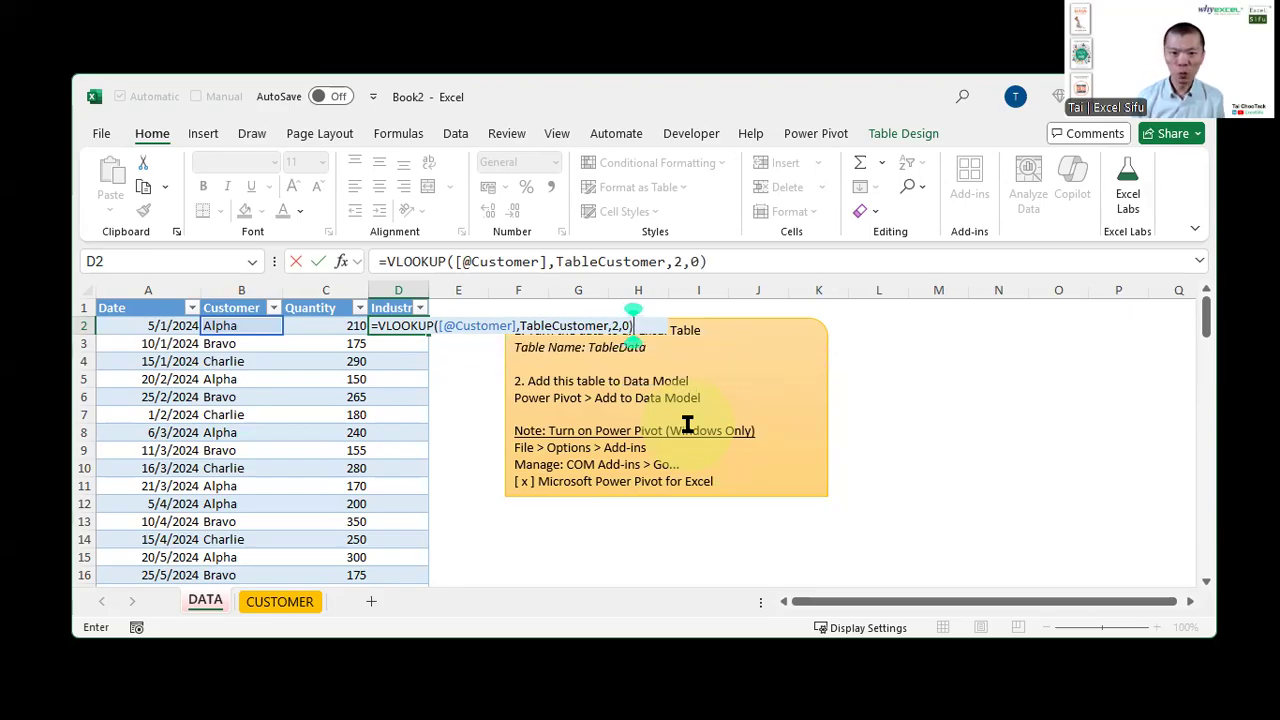
pyautogui.press('Return')
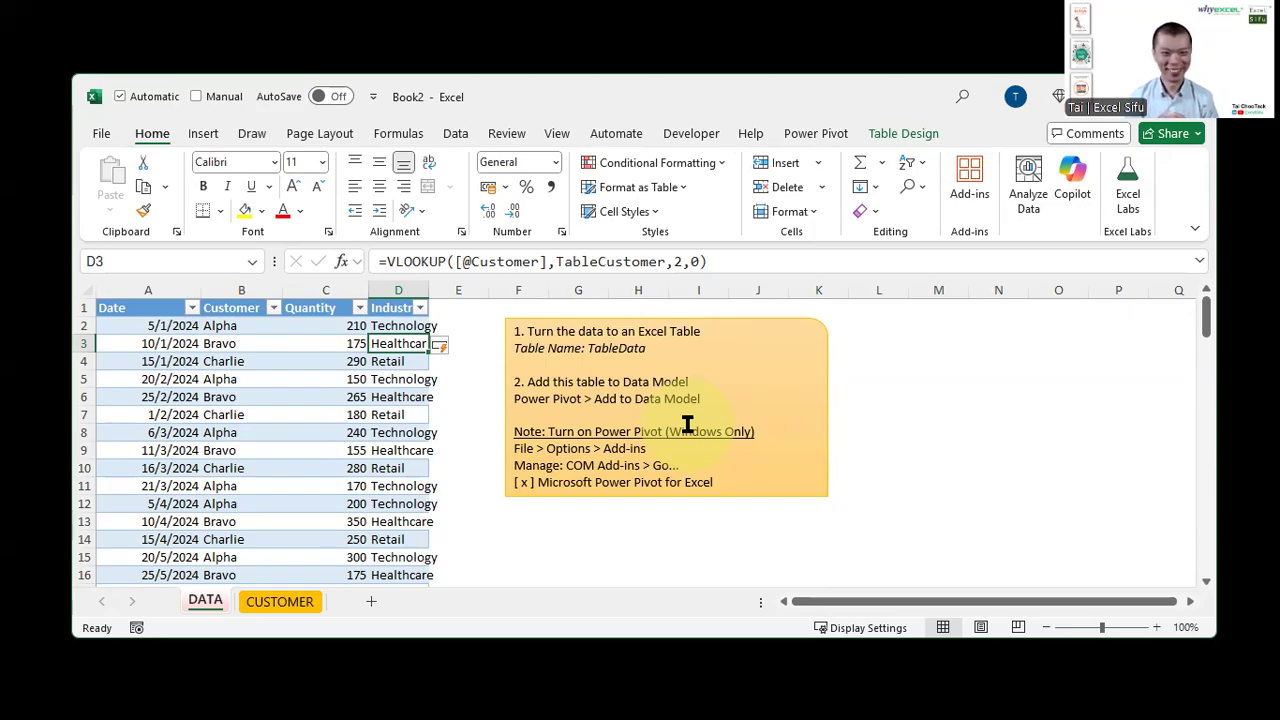
# Add a Region column header after Industry in the DATA table
pyautogui.press('Up')
pyautogui.press('Up')
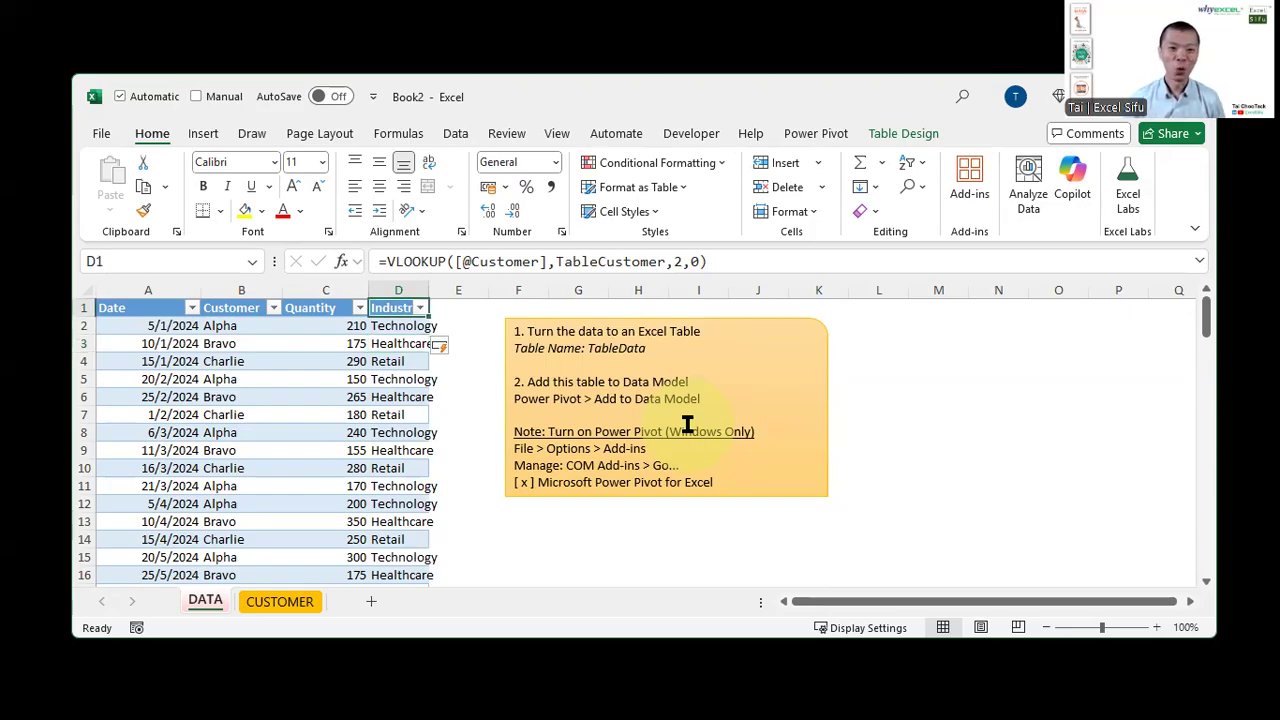
pyautogui.press('Right')
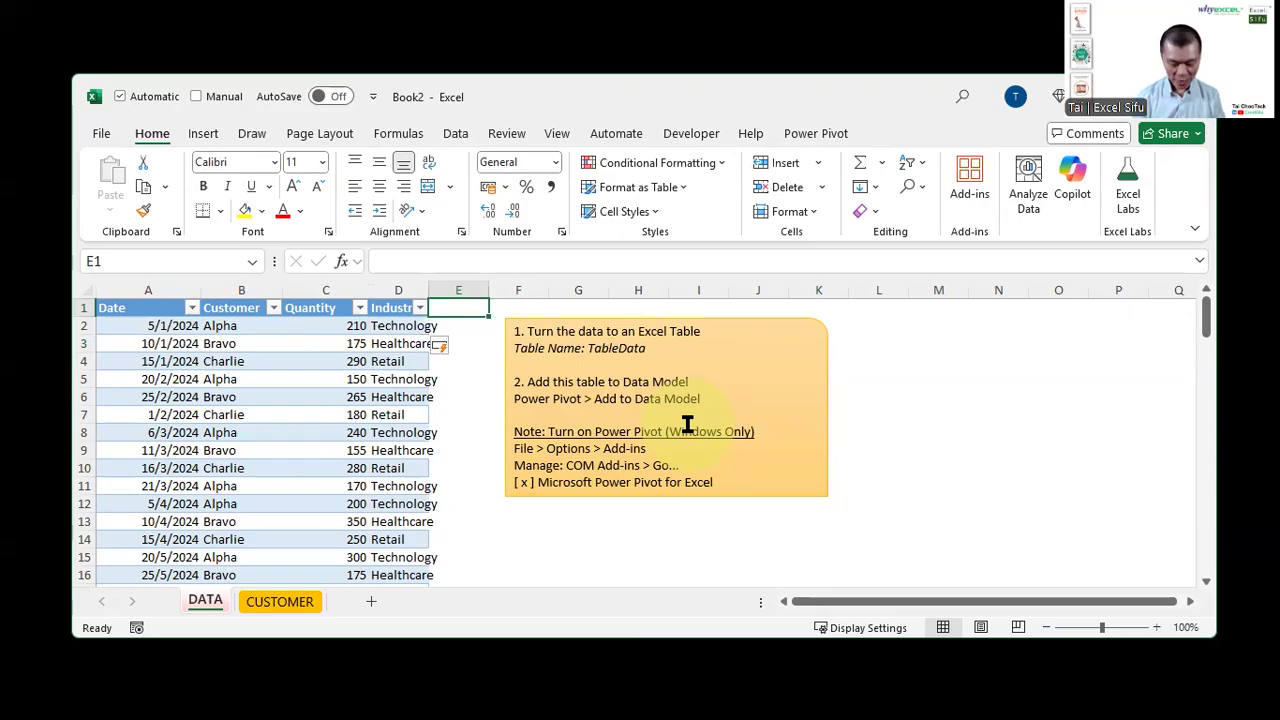
pyautogui.write('Region')
pyautogui.press('Return')
pyautogui.write('=vl')
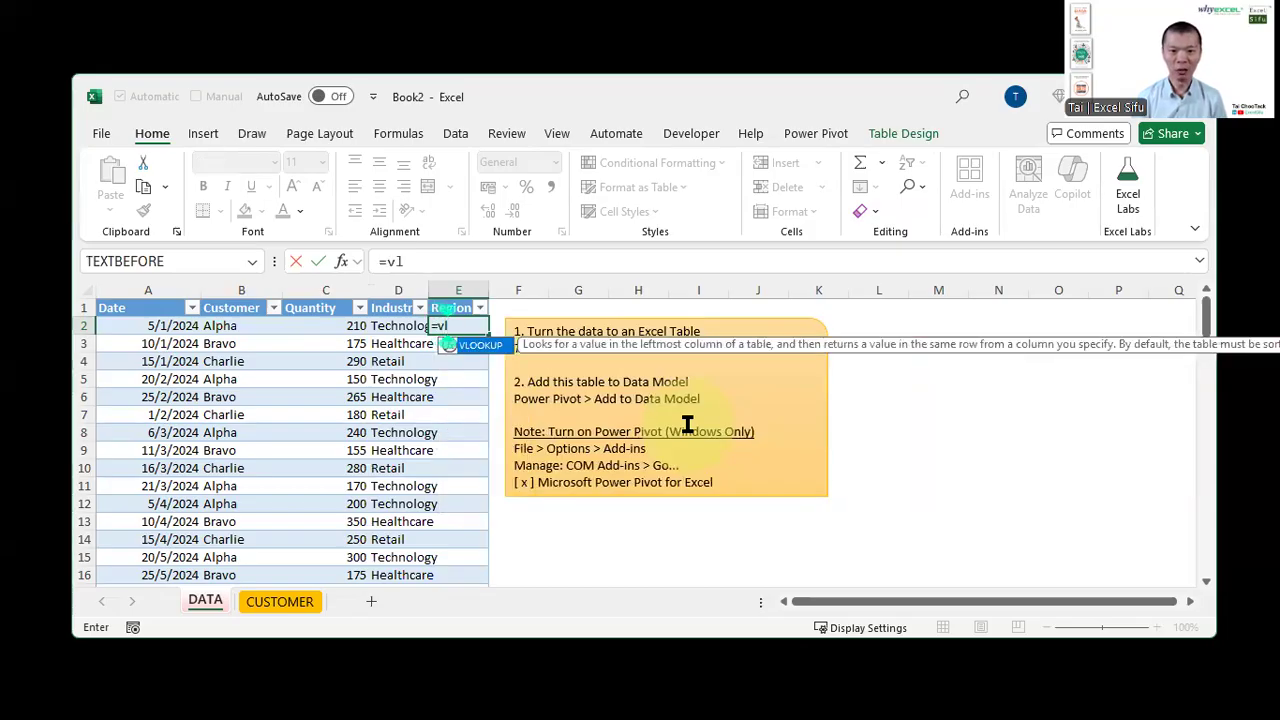
pyautogui.press('Tab')
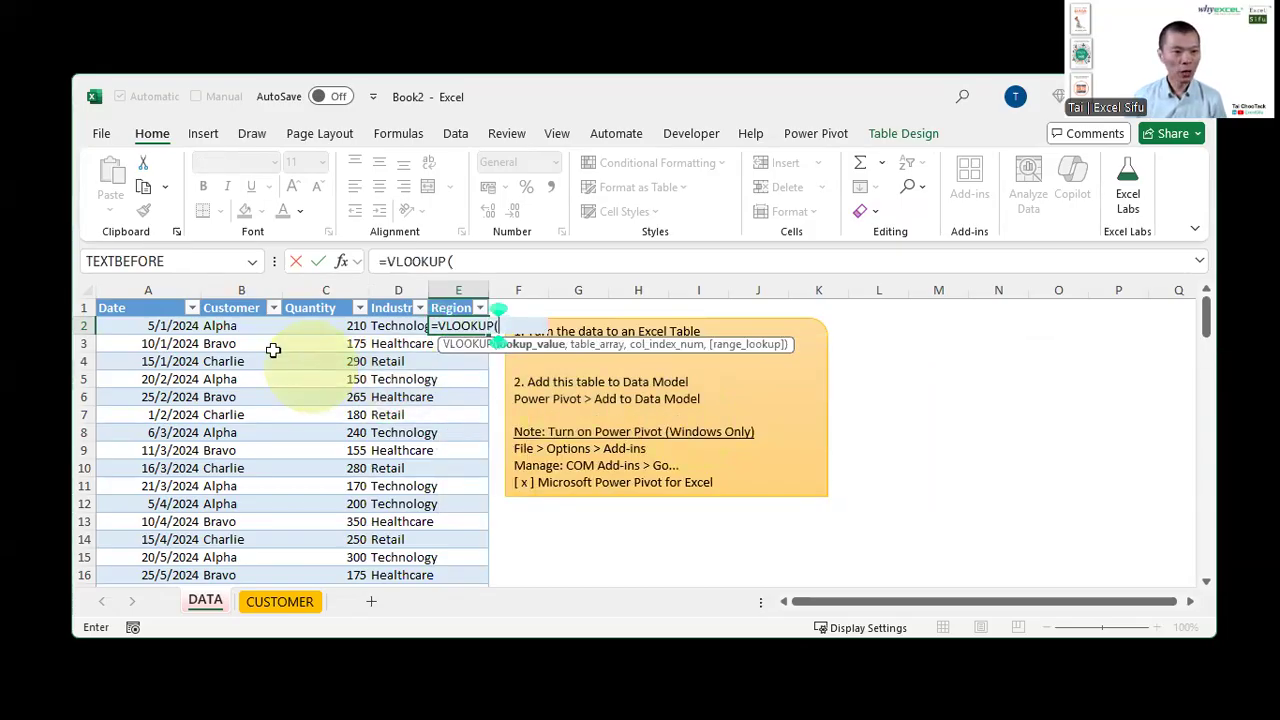
pyautogui.click(229, 325)
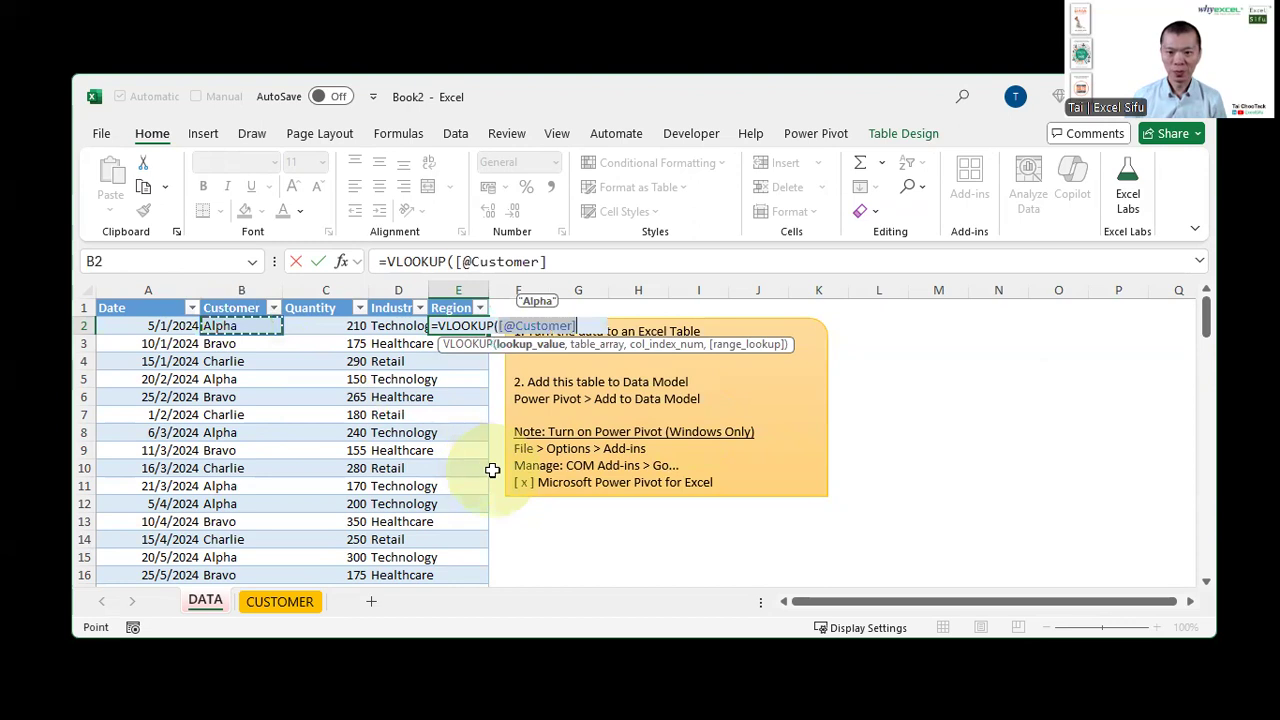
pyautogui.write(',')
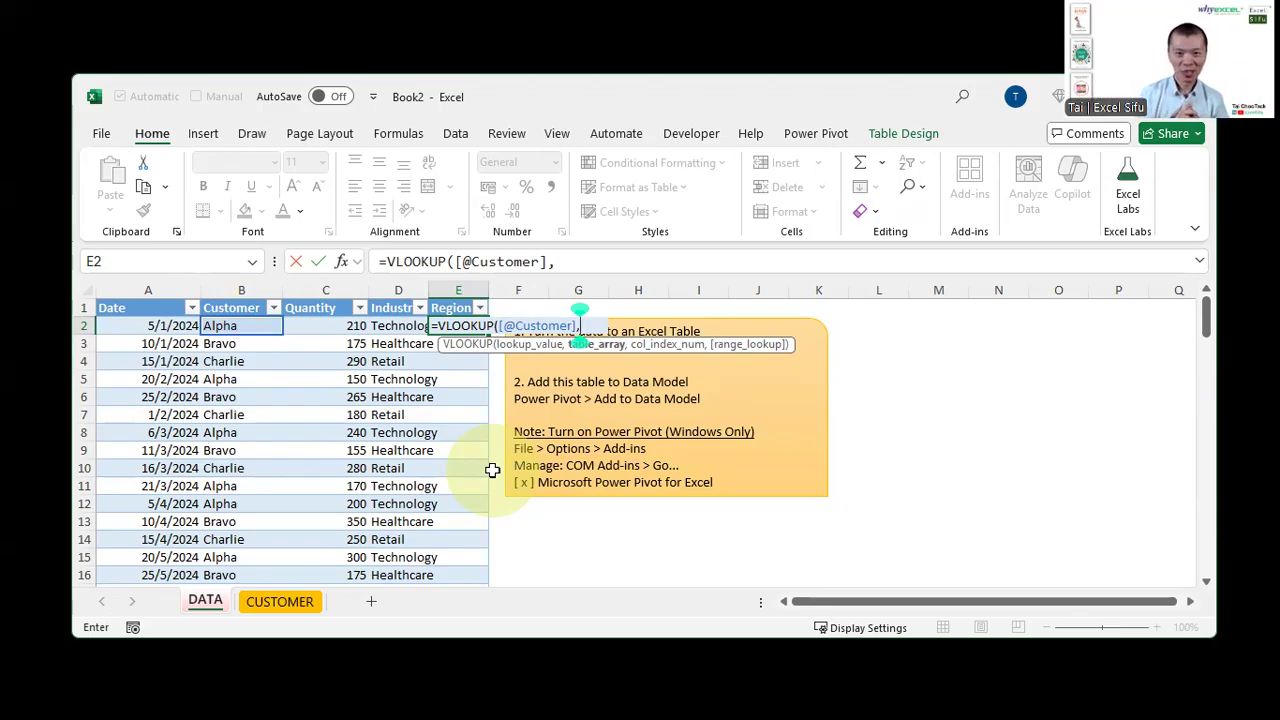
pyautogui.write('tab')
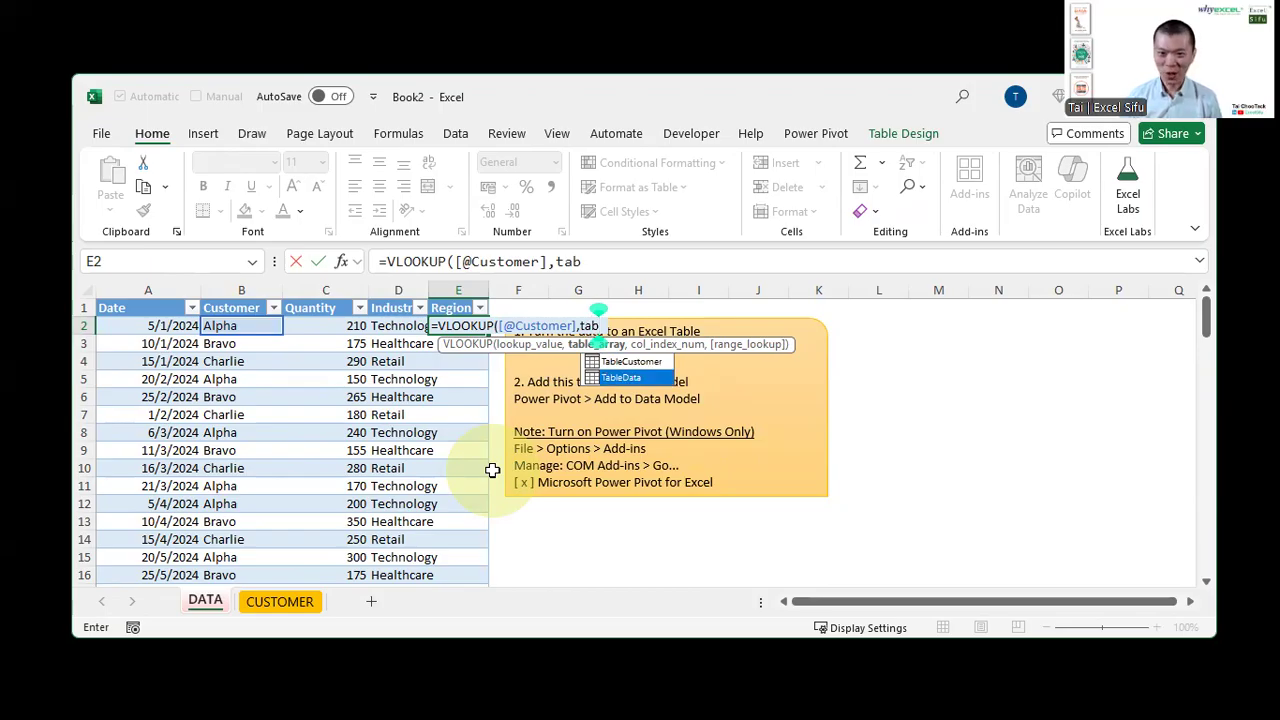
pyautogui.press('Tab')
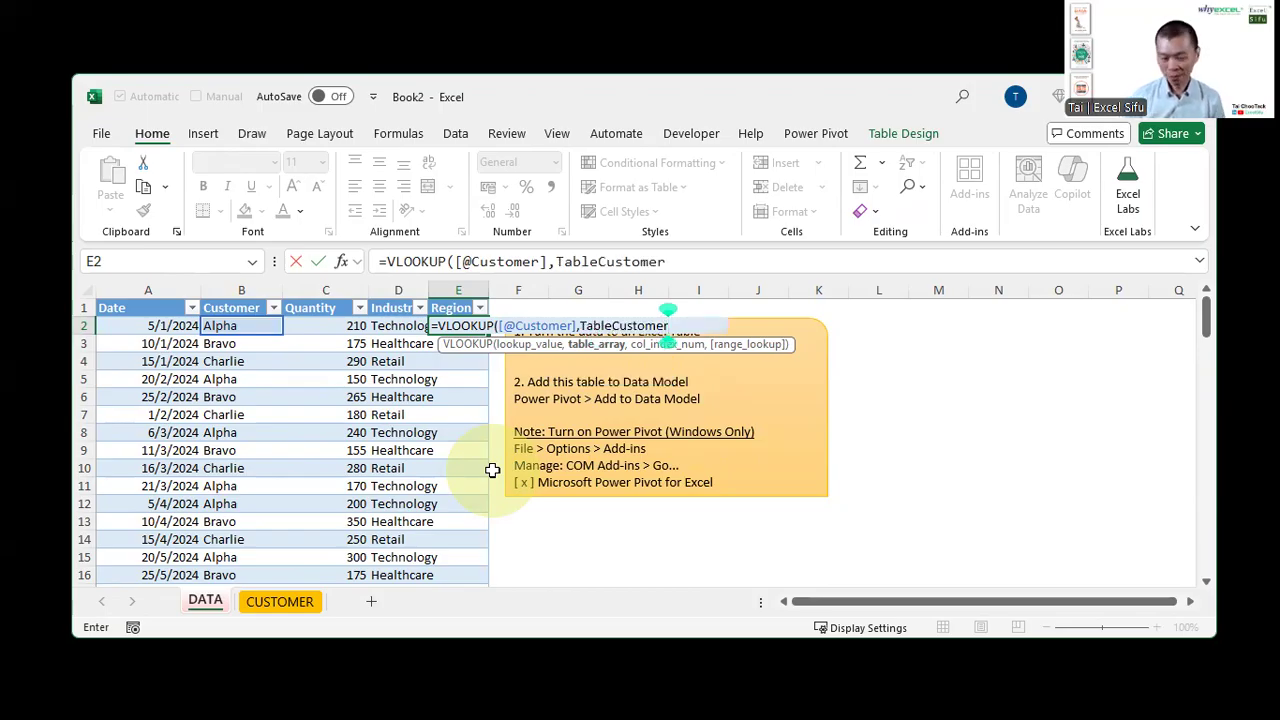
pyautogui.write(',')
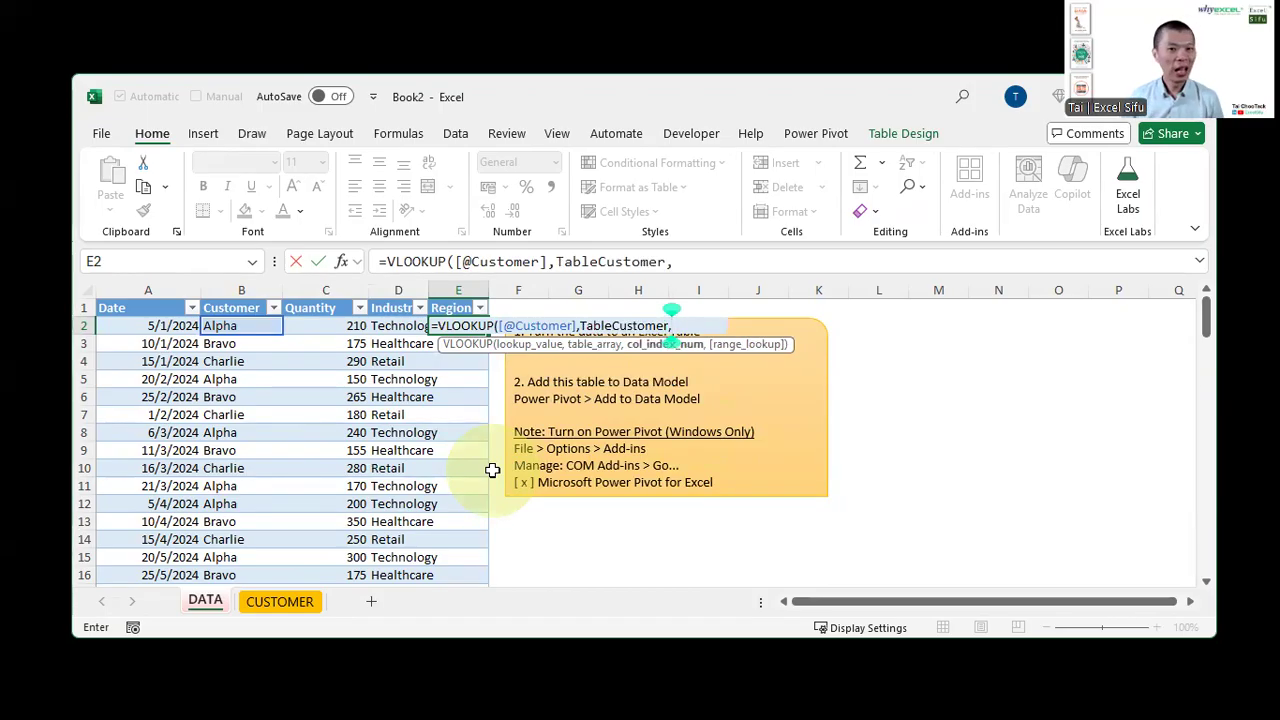
pyautogui.write('3,0')
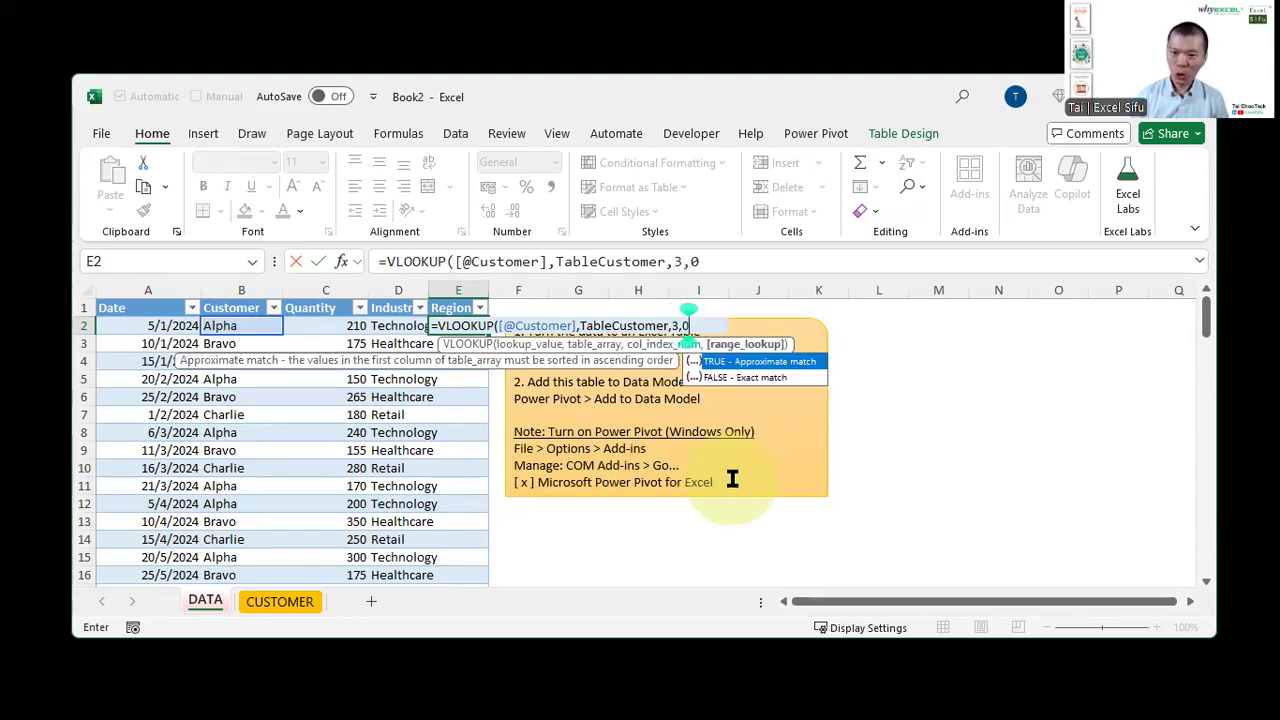
pyautogui.write(')')
pyautogui.press('Return')
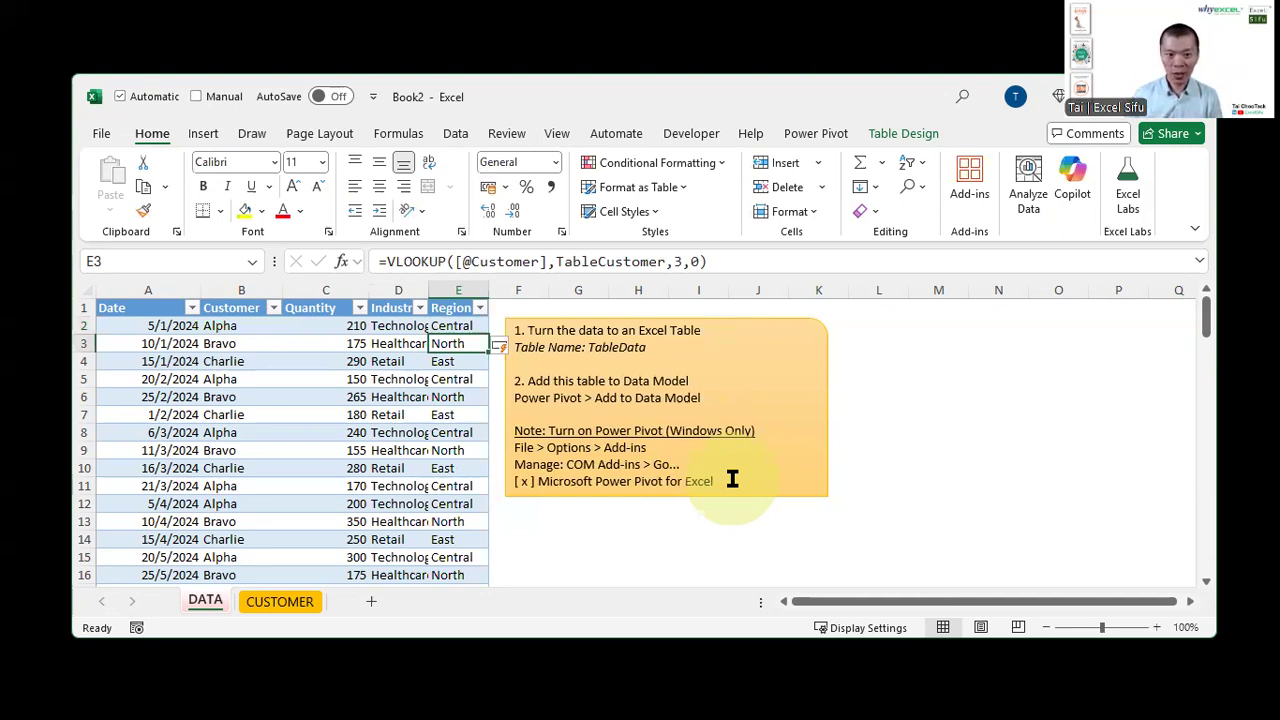
# Insert a PivotTable from TableData on a new worksheet
pyautogui.click(430, 288)
pyautogui.moveTo(430, 288); pyautogui.dragTo(445, 280)
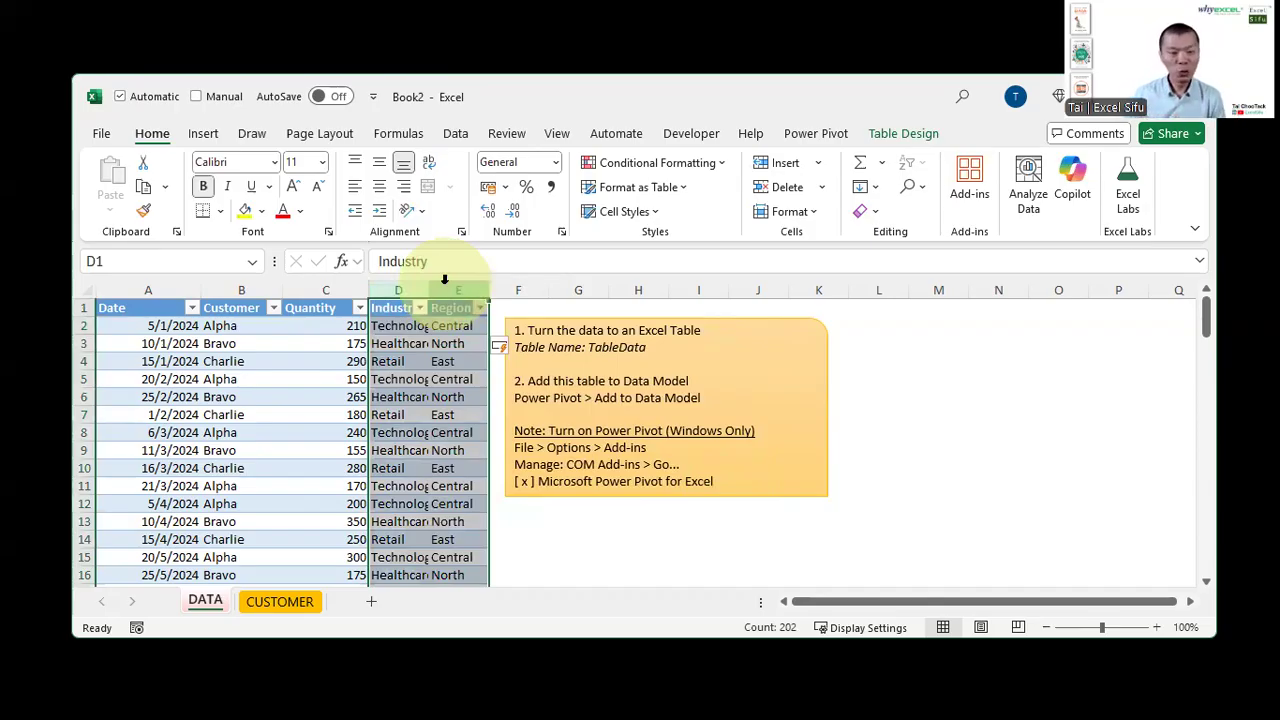
pyautogui.click(347, 325)
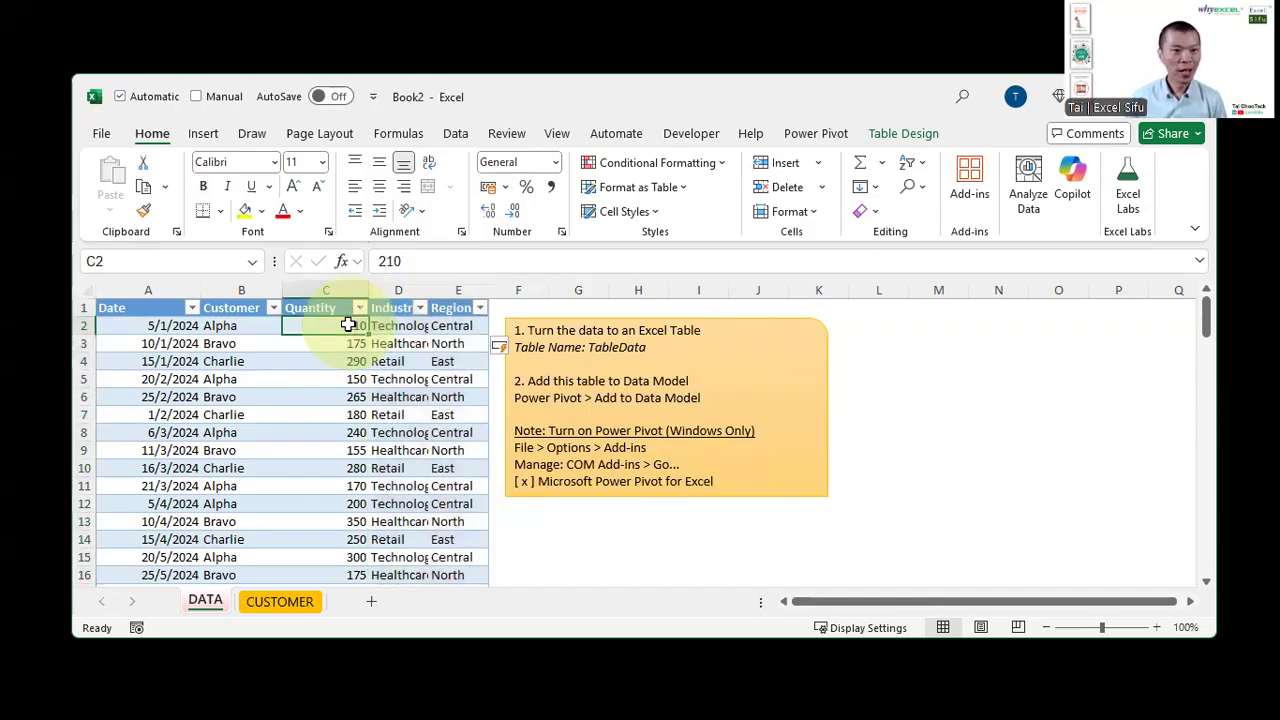
pyautogui.click(203, 133)
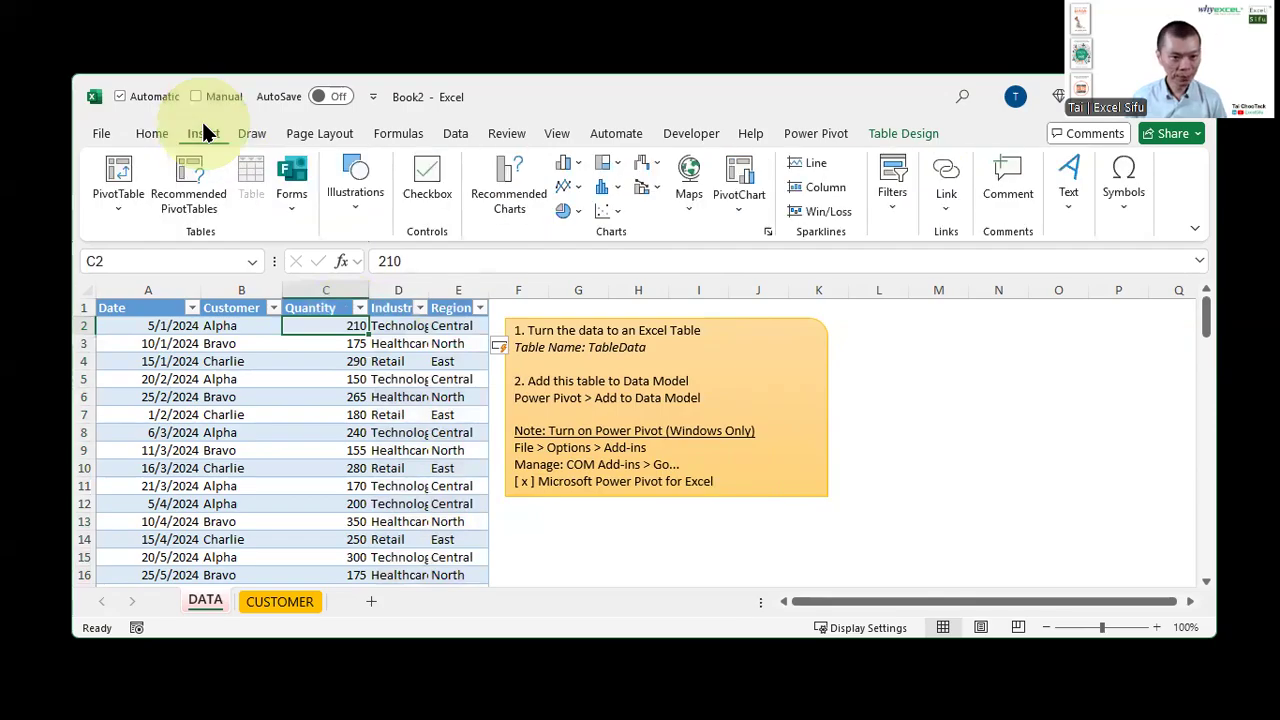
pyautogui.click(130, 160)
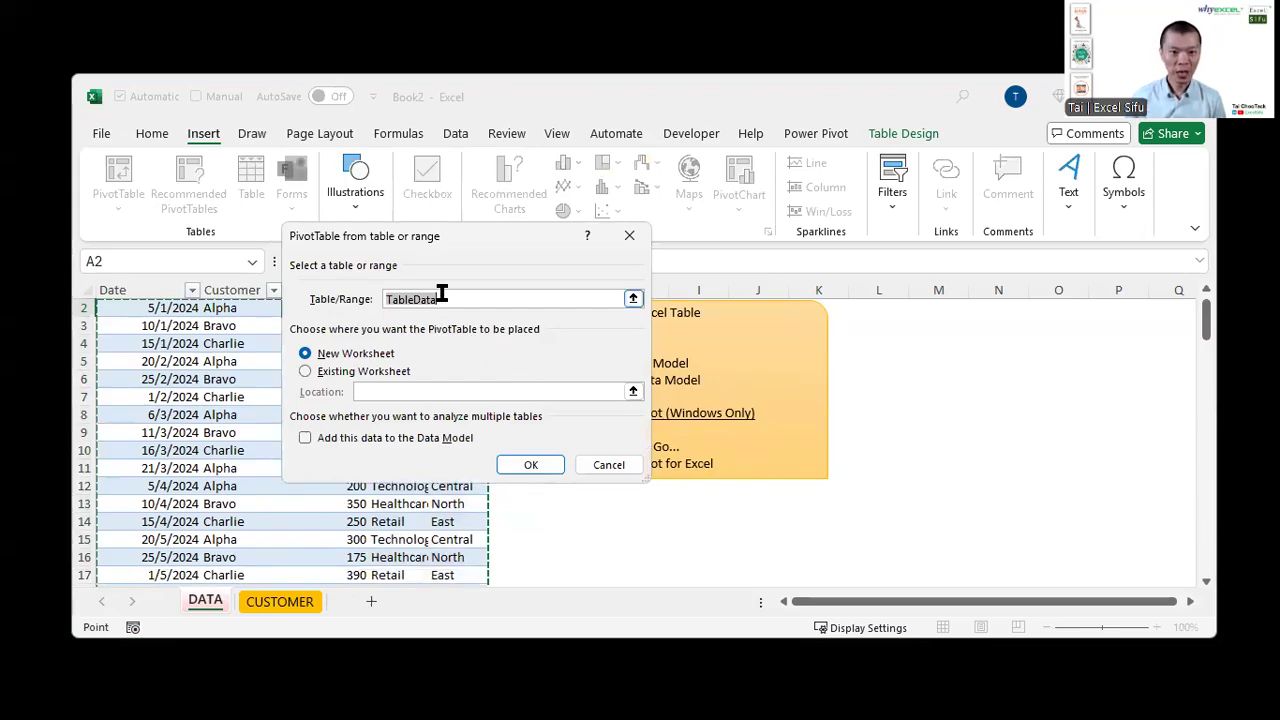
pyautogui.click(424, 228)
pyautogui.click(427, 240)
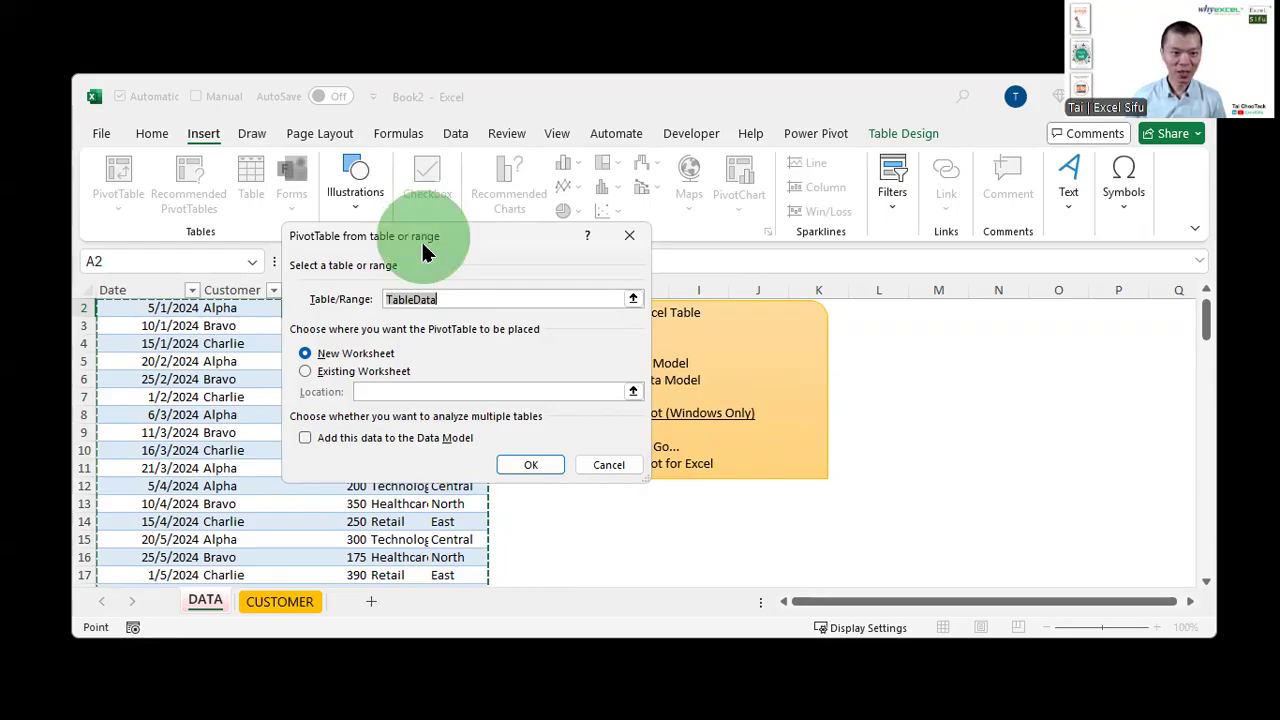
pyautogui.moveTo(424, 252); pyautogui.dragTo(425, 396)
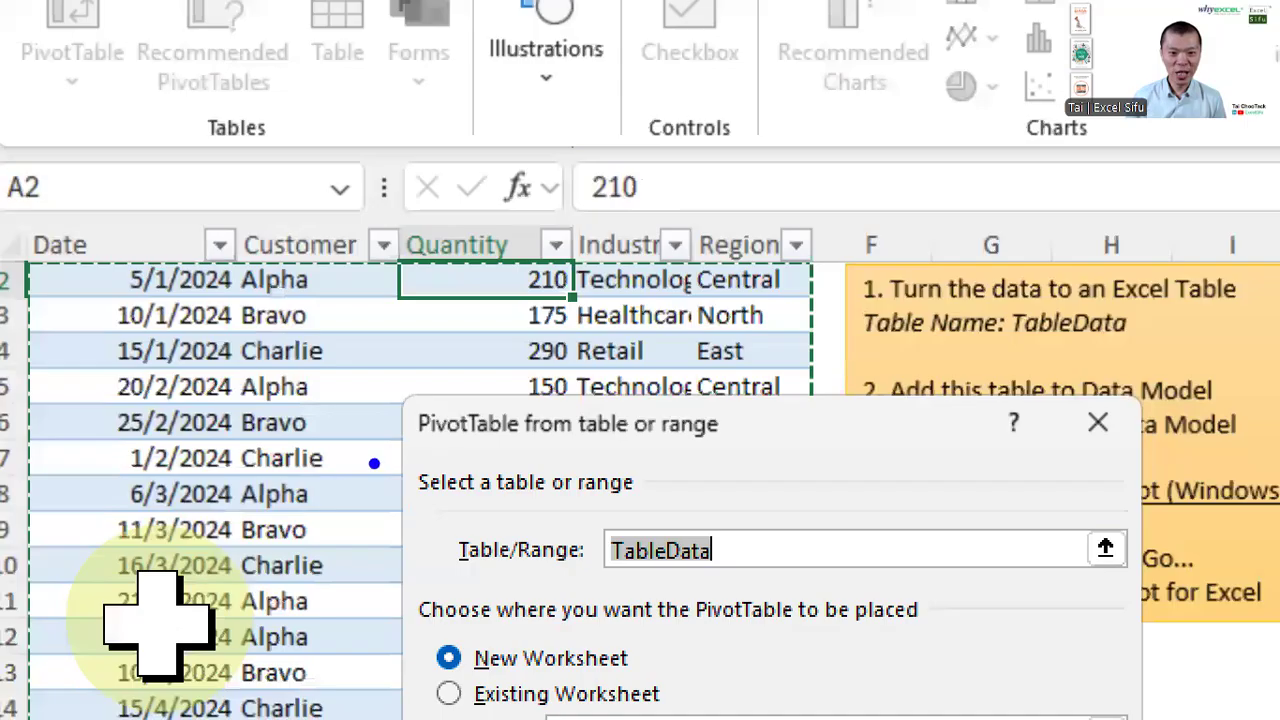
pyautogui.moveTo(806, 195)
pyautogui.mouseDown()
pyautogui.moveTo(857, 286)
pyautogui.moveTo(908, 335)
pyautogui.mouseUp()
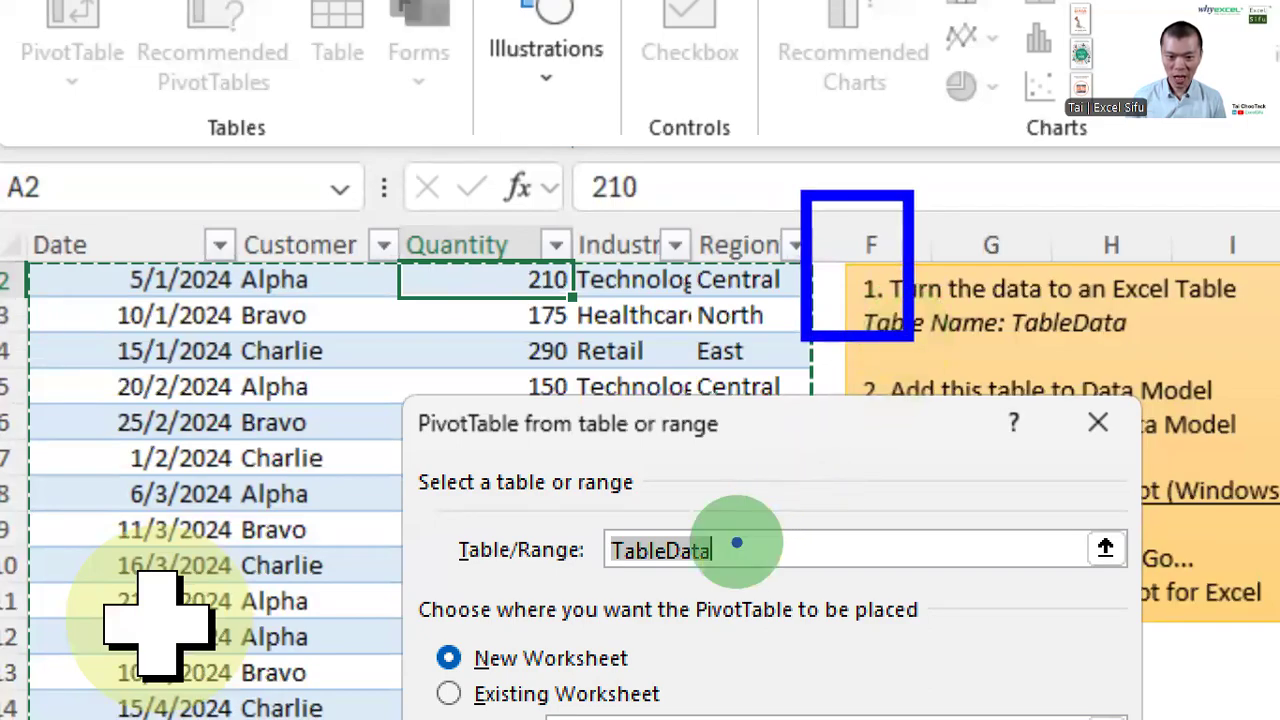
pyautogui.moveTo(742, 540); pyautogui.dragTo(815, 355)
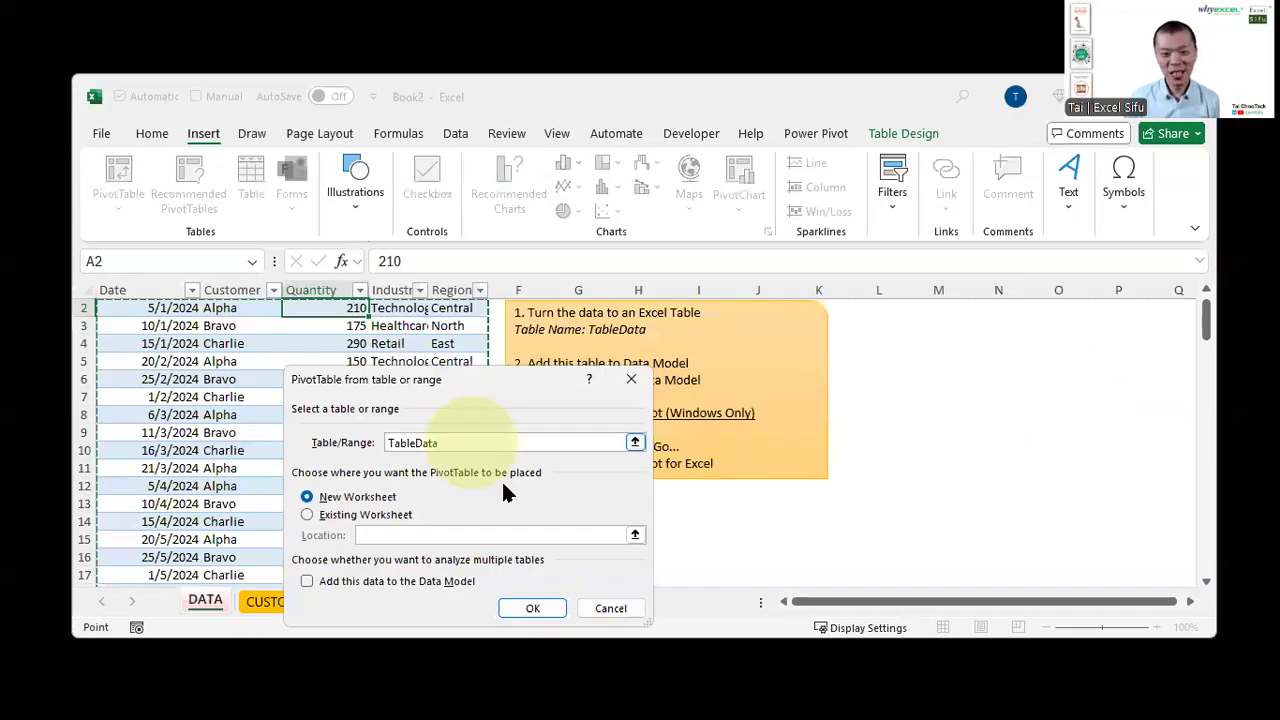
pyautogui.click(531, 607)
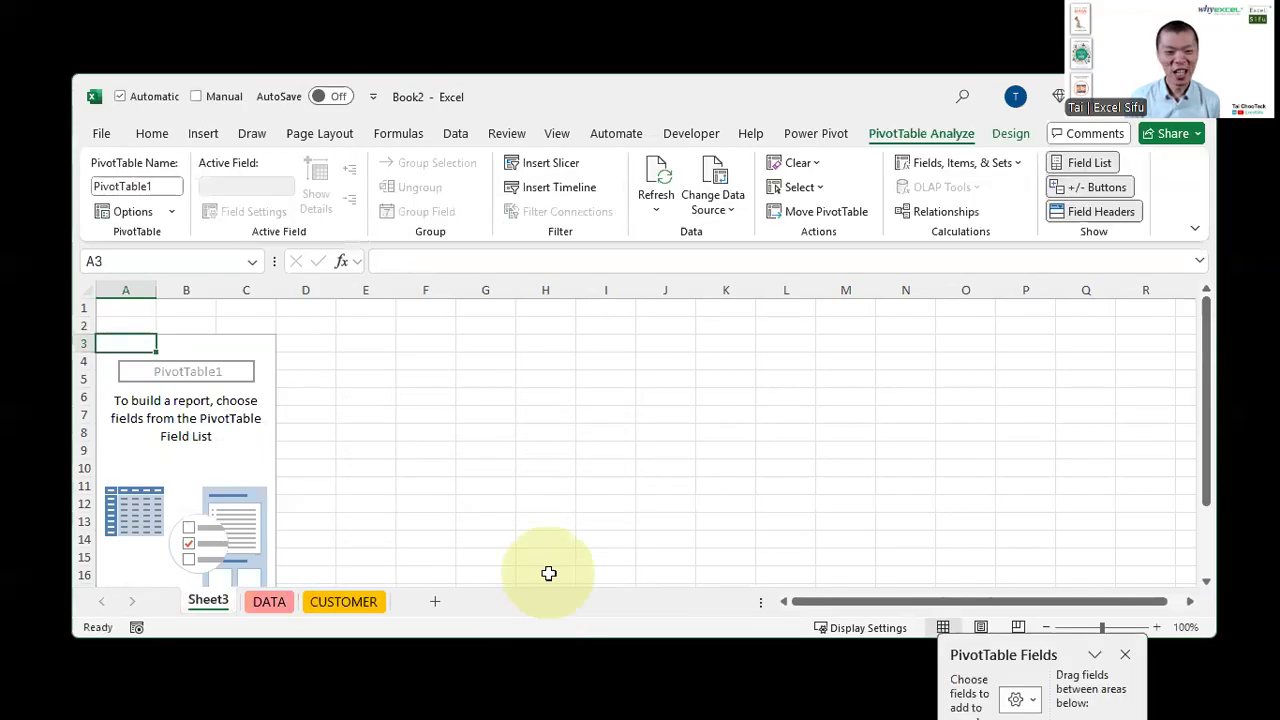
# Float the PivotTable Fields pane over the new worksheet next to the PivotTable
pyautogui.moveTo(1036, 628); pyautogui.dragTo(420, 163)
pyautogui.moveTo(516, 444); pyautogui.dragTo(706, 608)
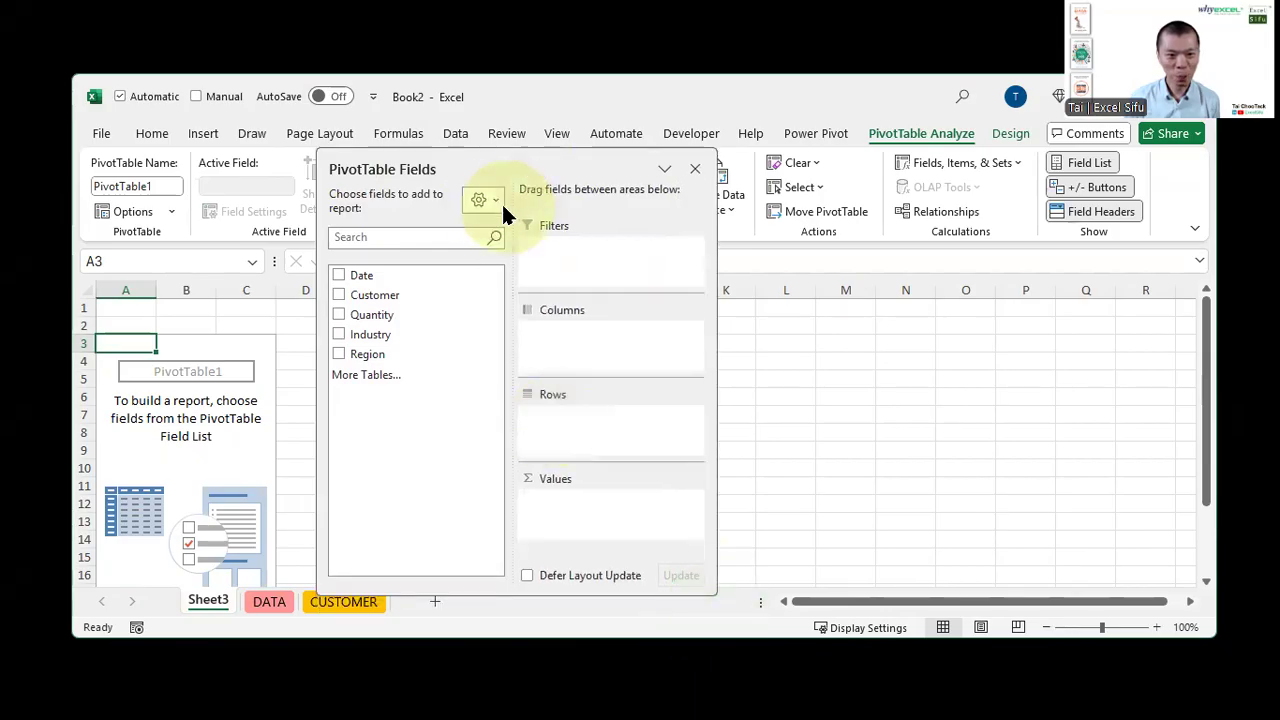
# Switch the PivotTable Fields pane to the stacked fields-and-areas layout and reposition it
pyautogui.click(483, 200)
pyautogui.click(507, 237)
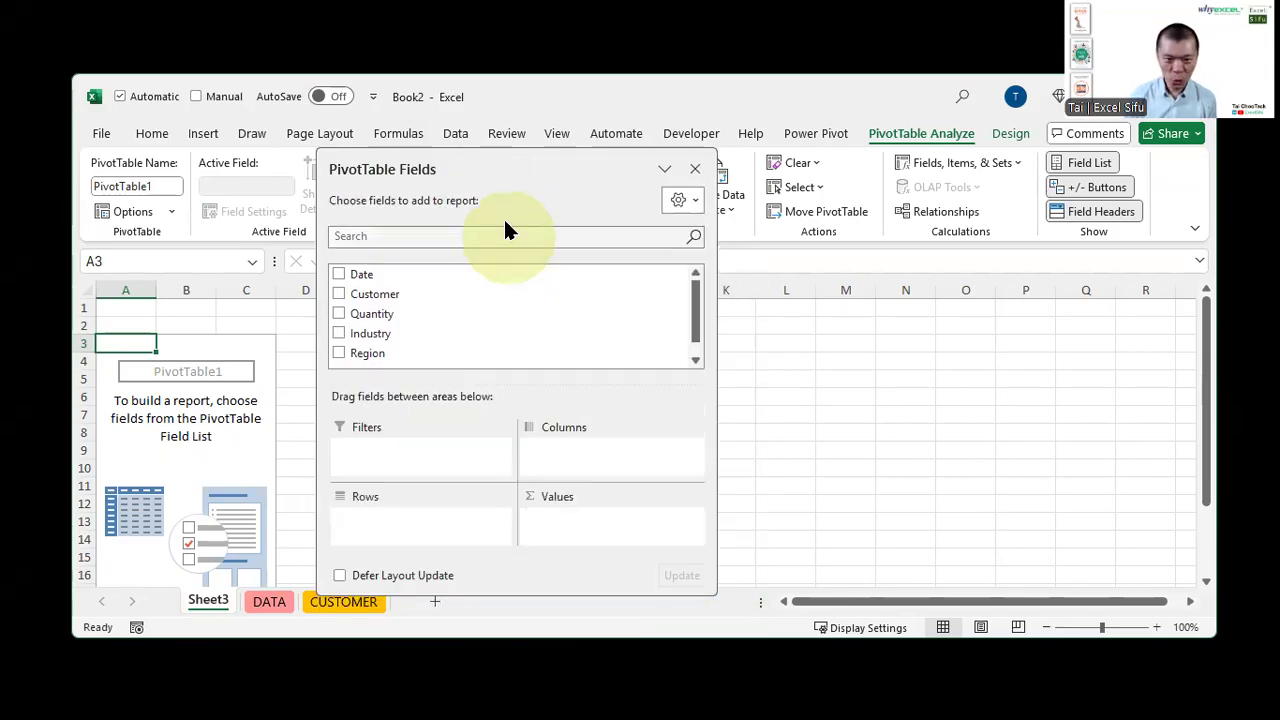
pyautogui.moveTo(503, 151); pyautogui.dragTo(540, 147)
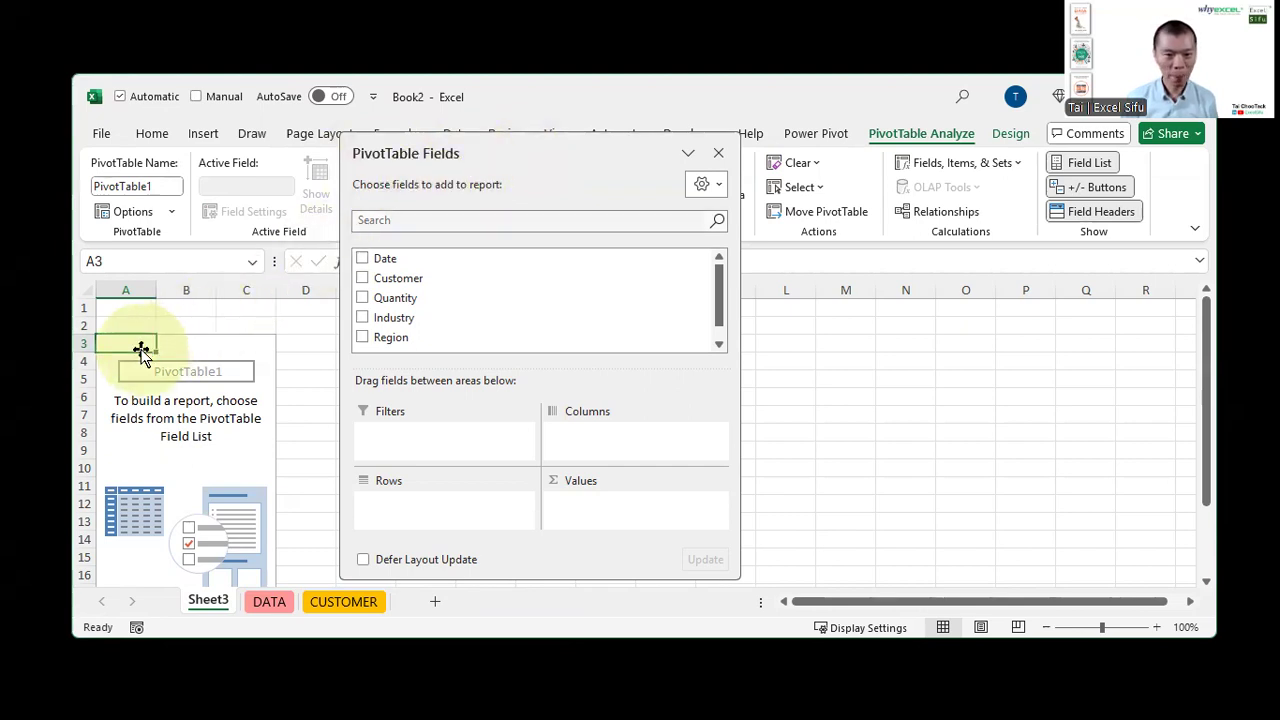
# Close the PivotTable Fields pane and reopen it with Show Field List on the PivotTable
pyautogui.click(875, 386)
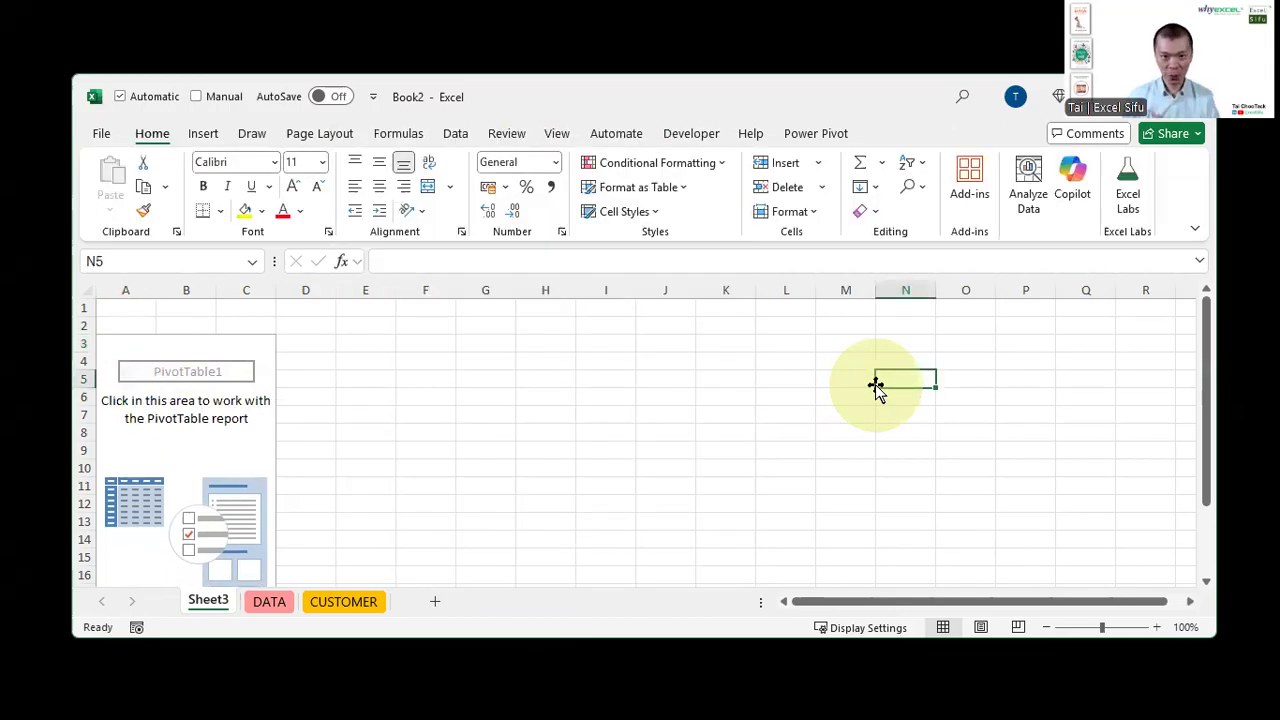
pyautogui.click(246, 384)
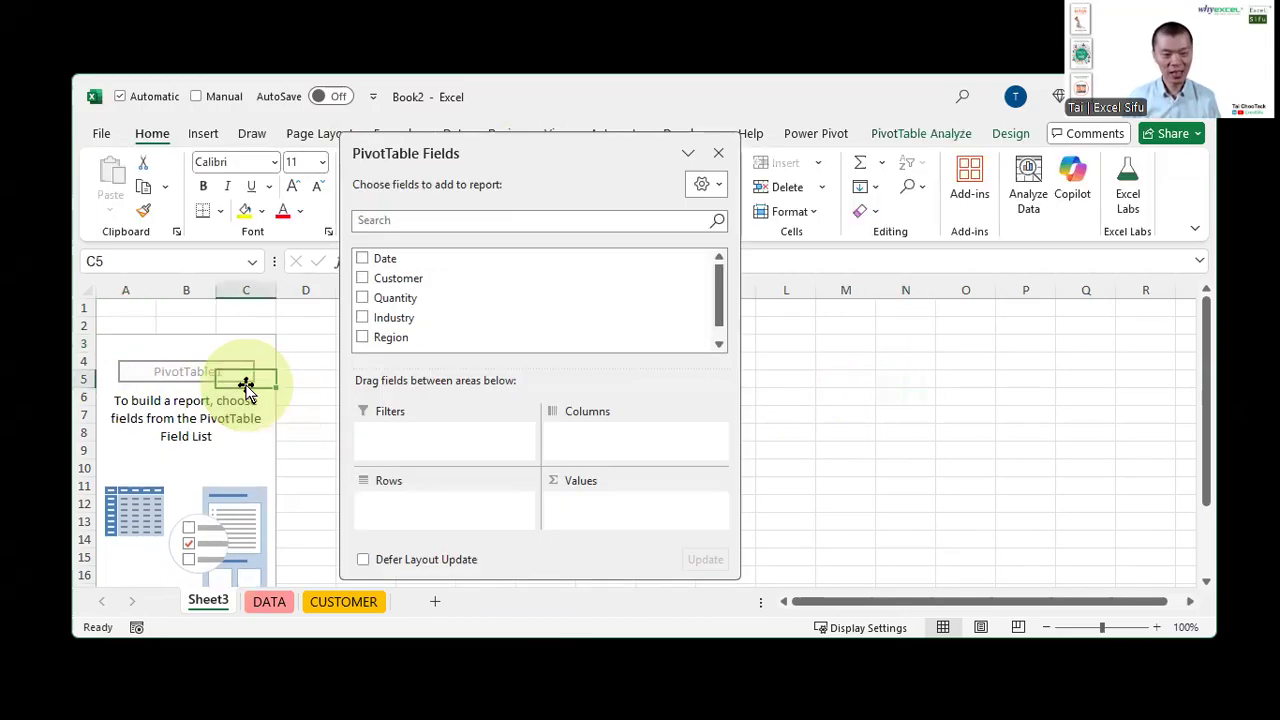
pyautogui.click(950, 415)
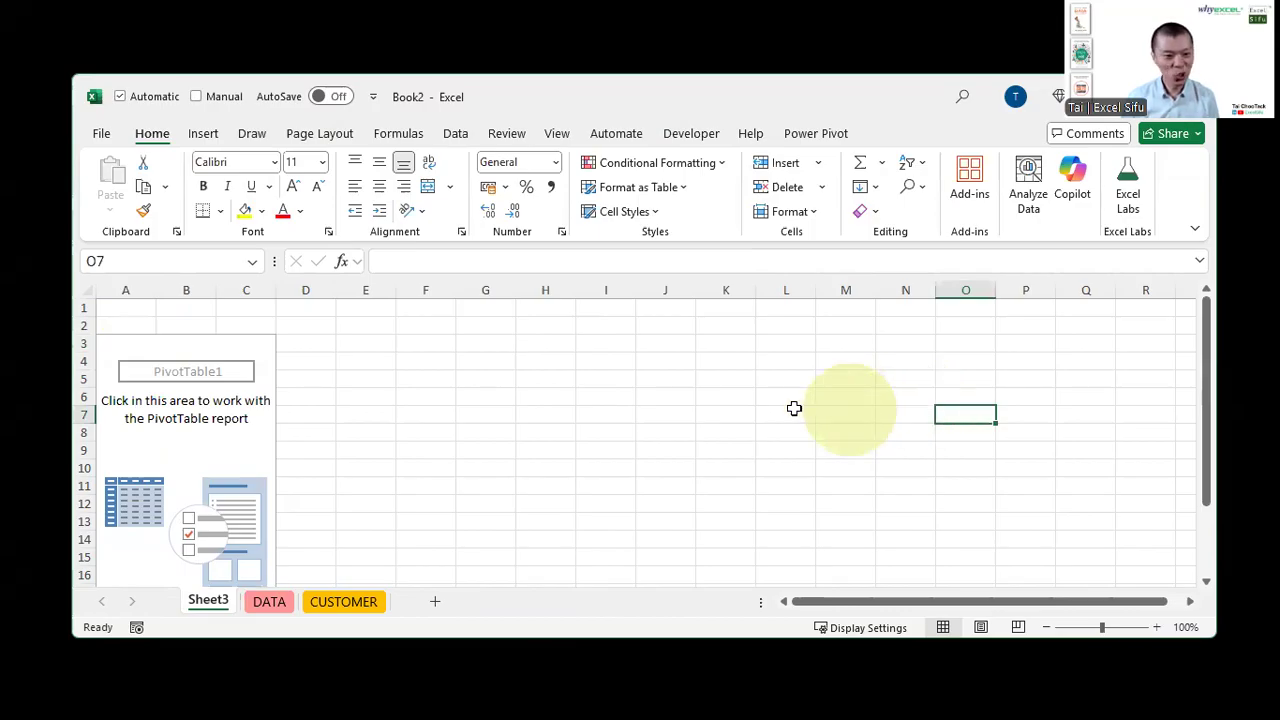
pyautogui.click(153, 398)
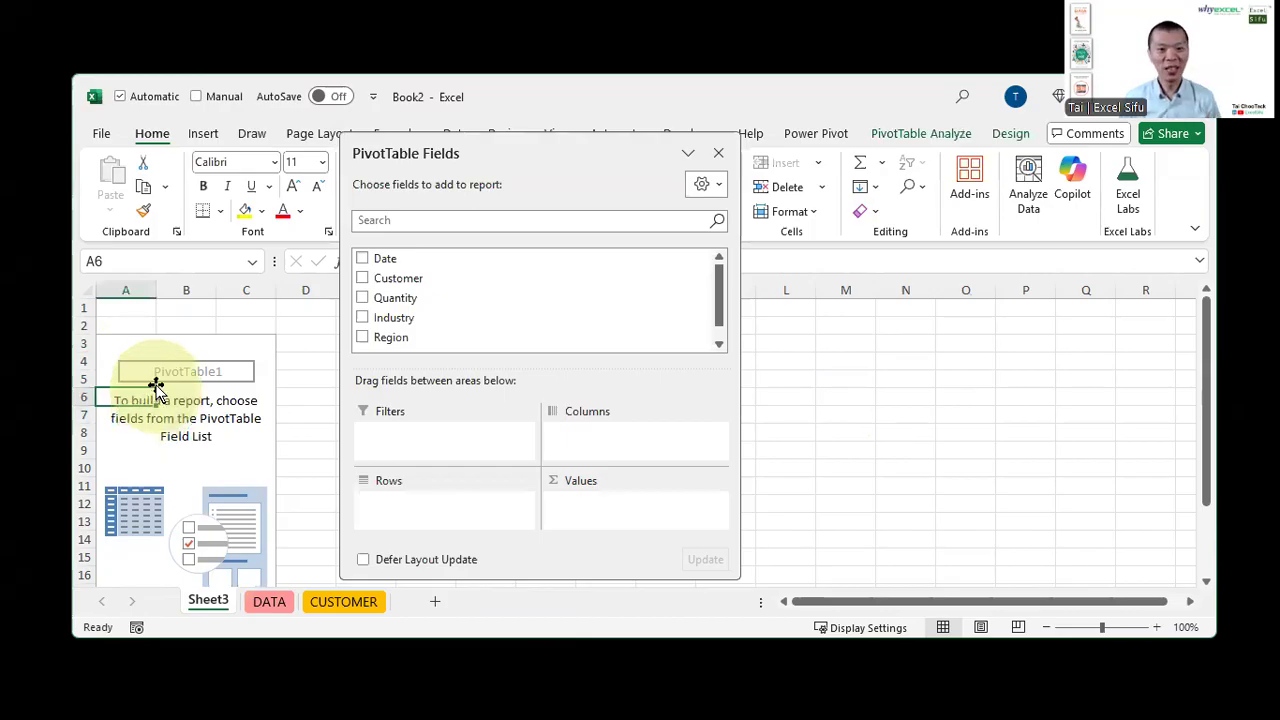
pyautogui.click(718, 155)
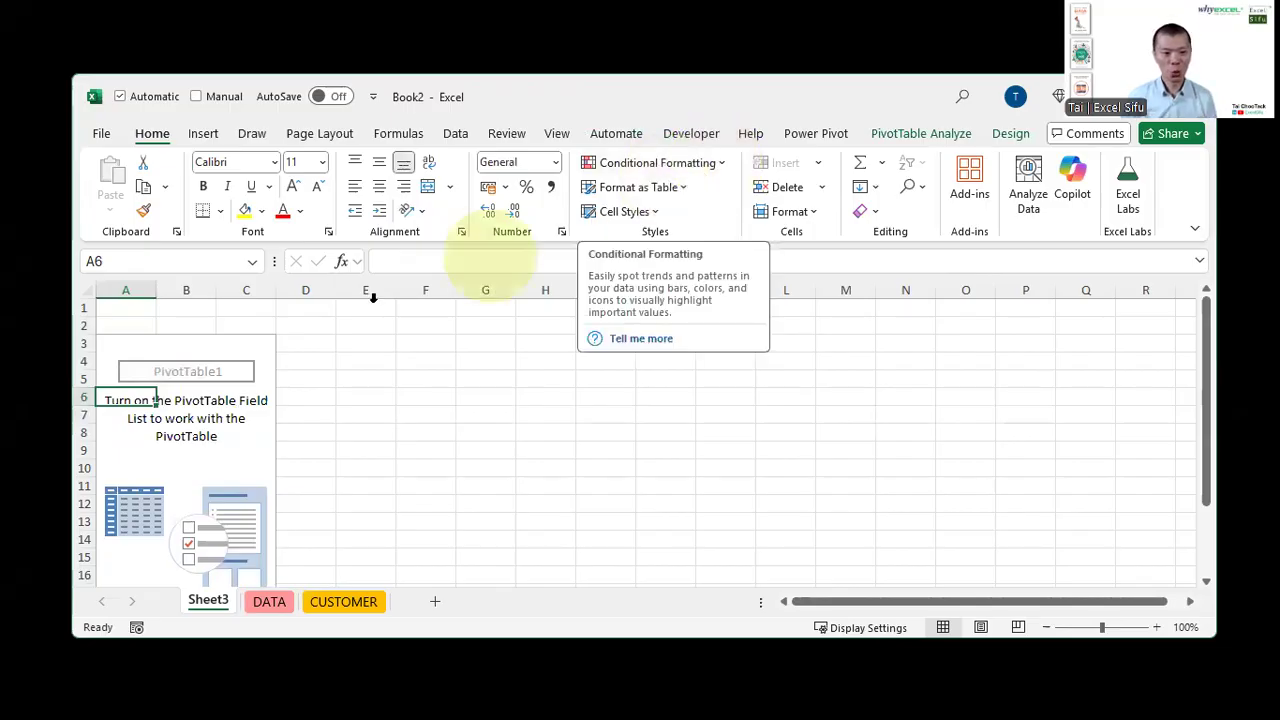
pyautogui.click(170, 405)
pyautogui.rightClick(170, 405)
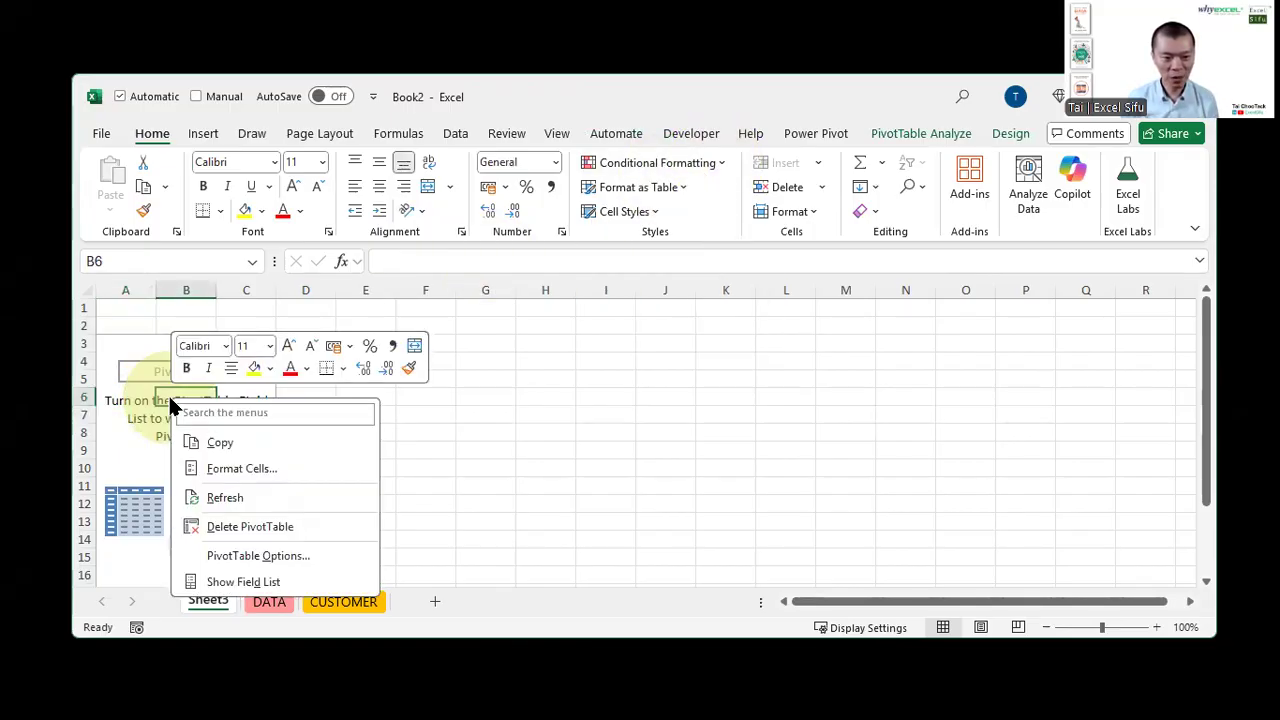
pyautogui.click(228, 582)
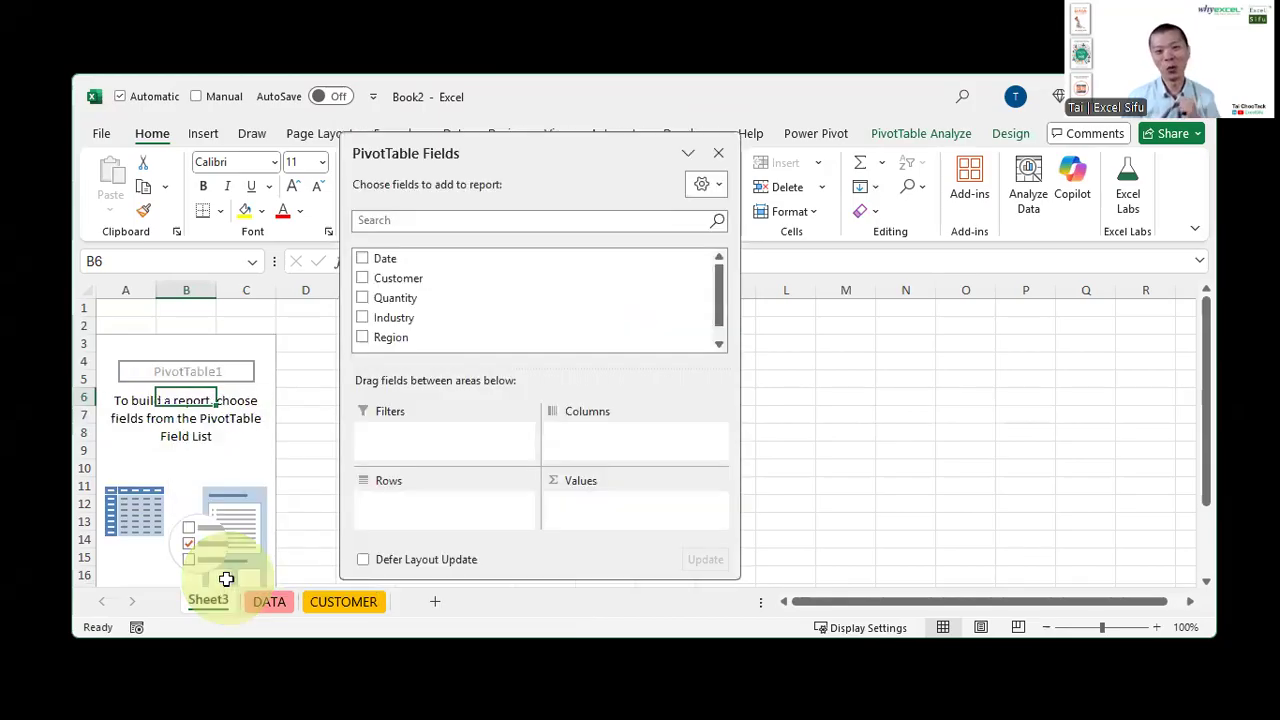
pyautogui.click(1029, 362)
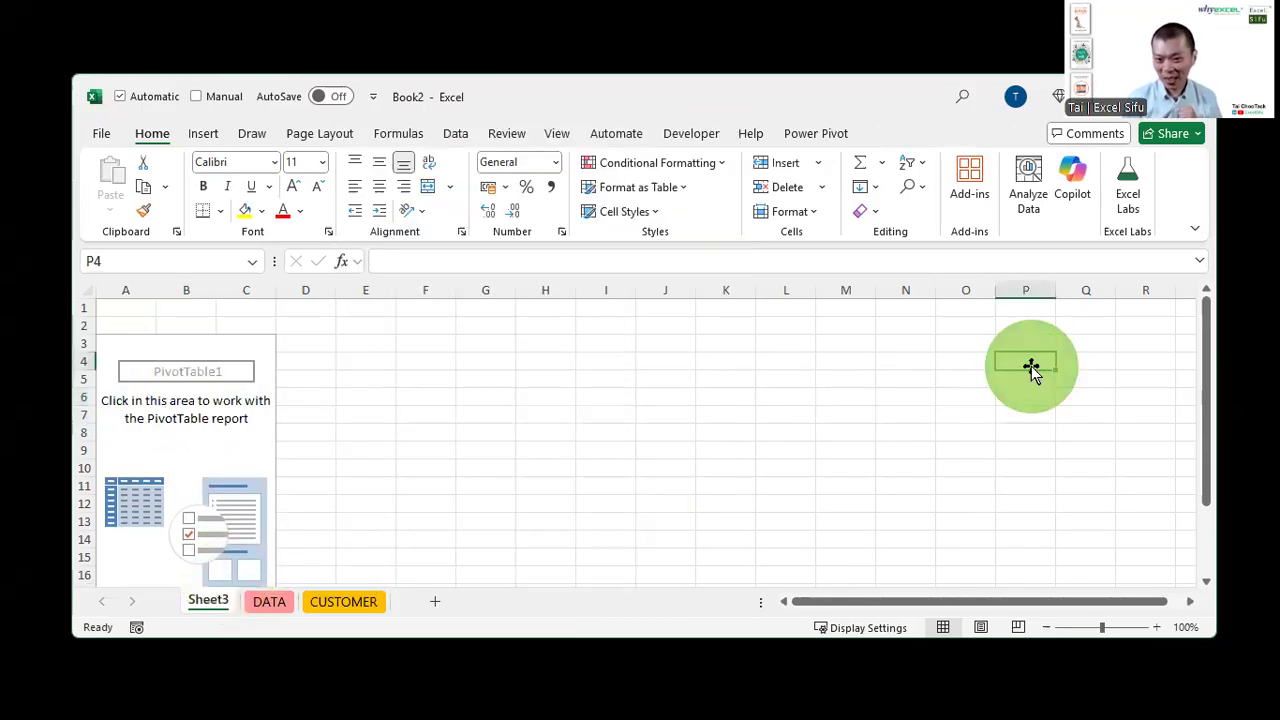
pyautogui.click(207, 377)
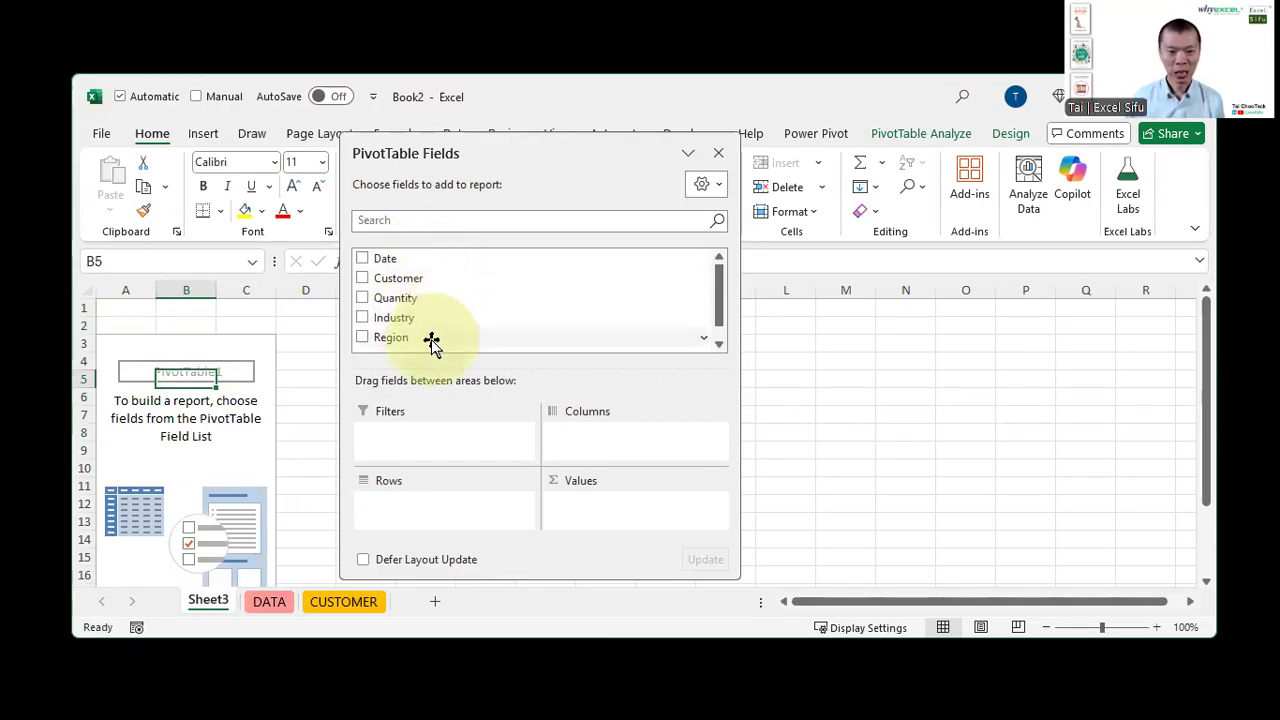
# Add the Quantity field to the PivotTable's values
pyautogui.click(361, 301)
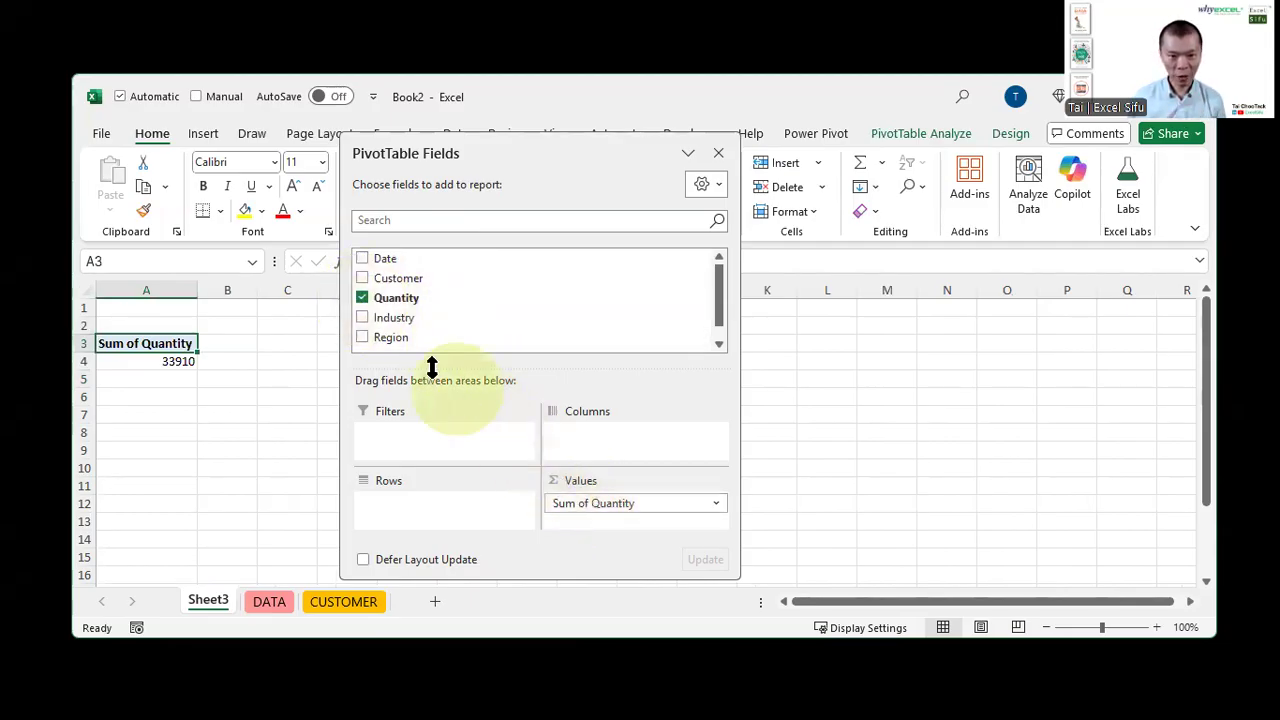
pyautogui.click(362, 300)
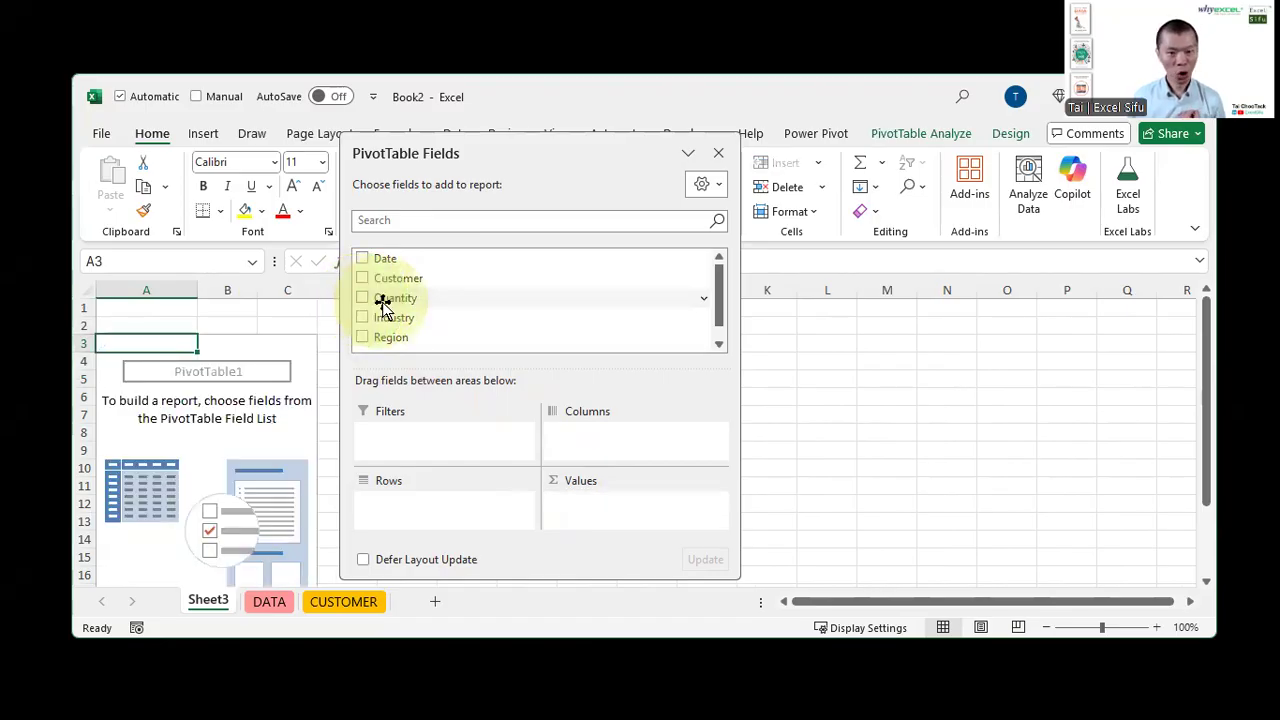
pyautogui.moveTo(387, 303); pyautogui.dragTo(894, 413)
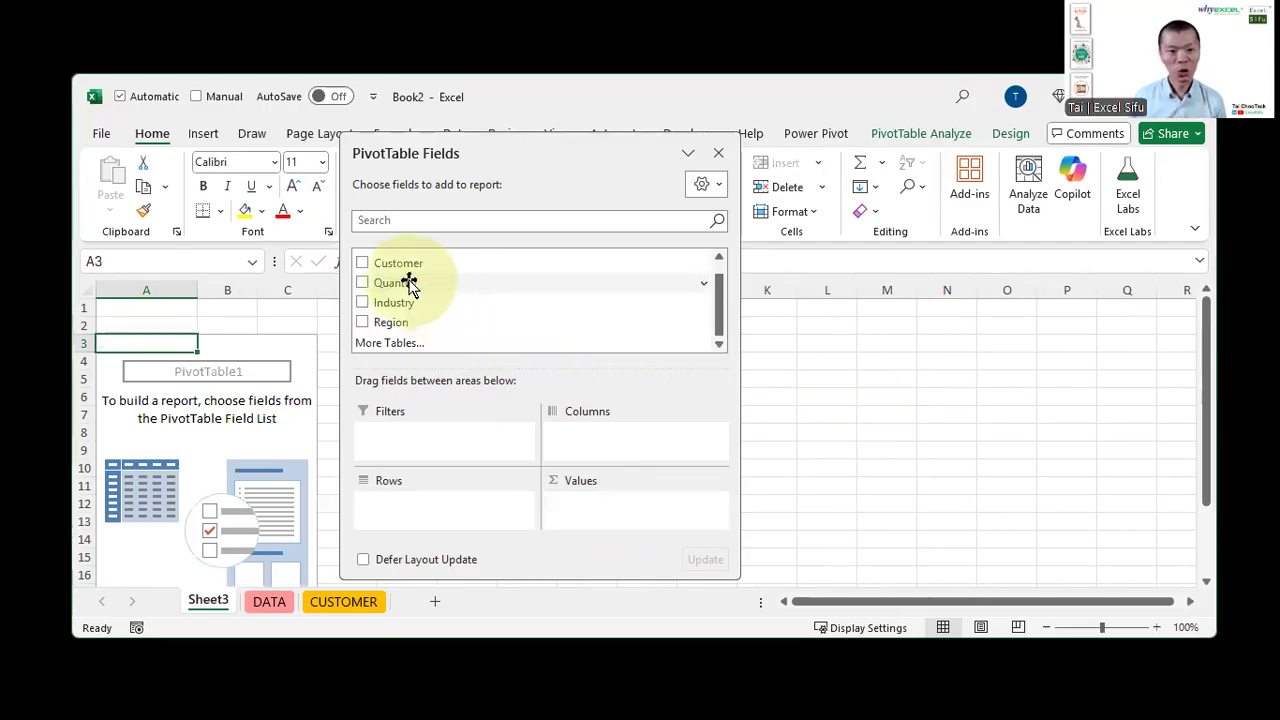
pyautogui.click(362, 283)
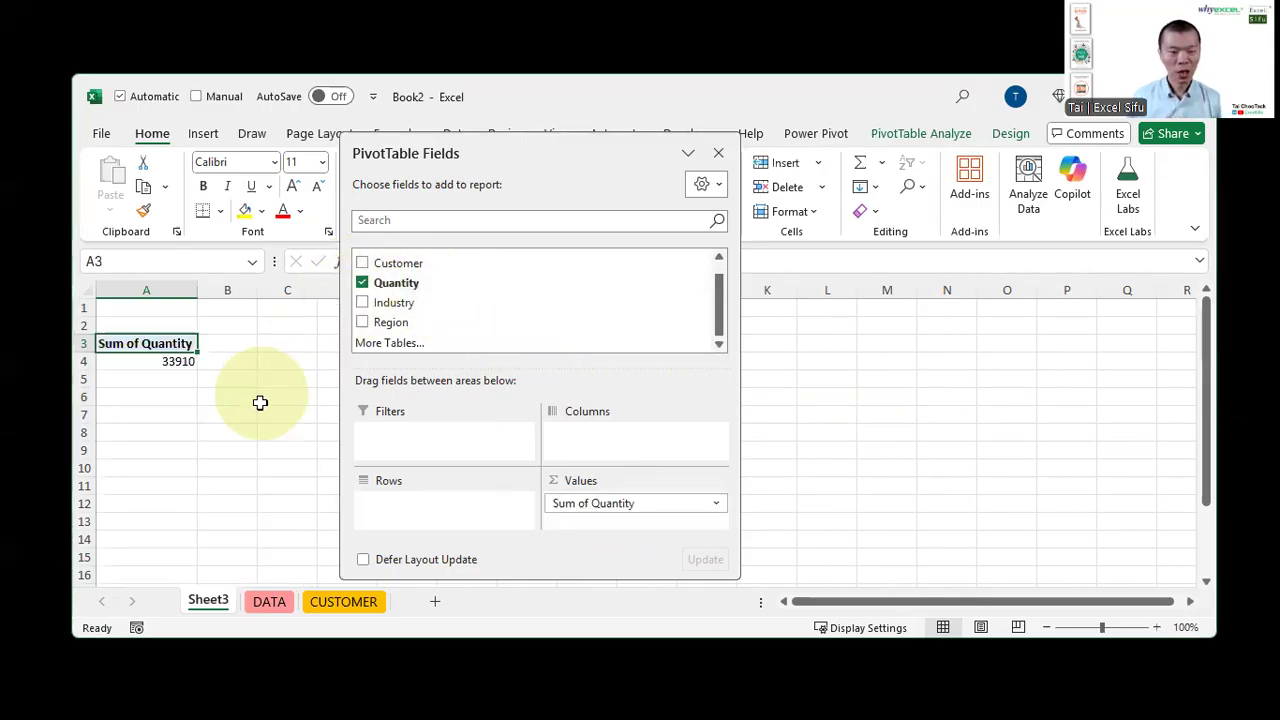
# Add the Region field to the rows and move the PivotTable Fields pane aside
pyautogui.keyDown('ctrl'); pyautogui.scroll(5, 260, 404); pyautogui.keyUp('ctrl')
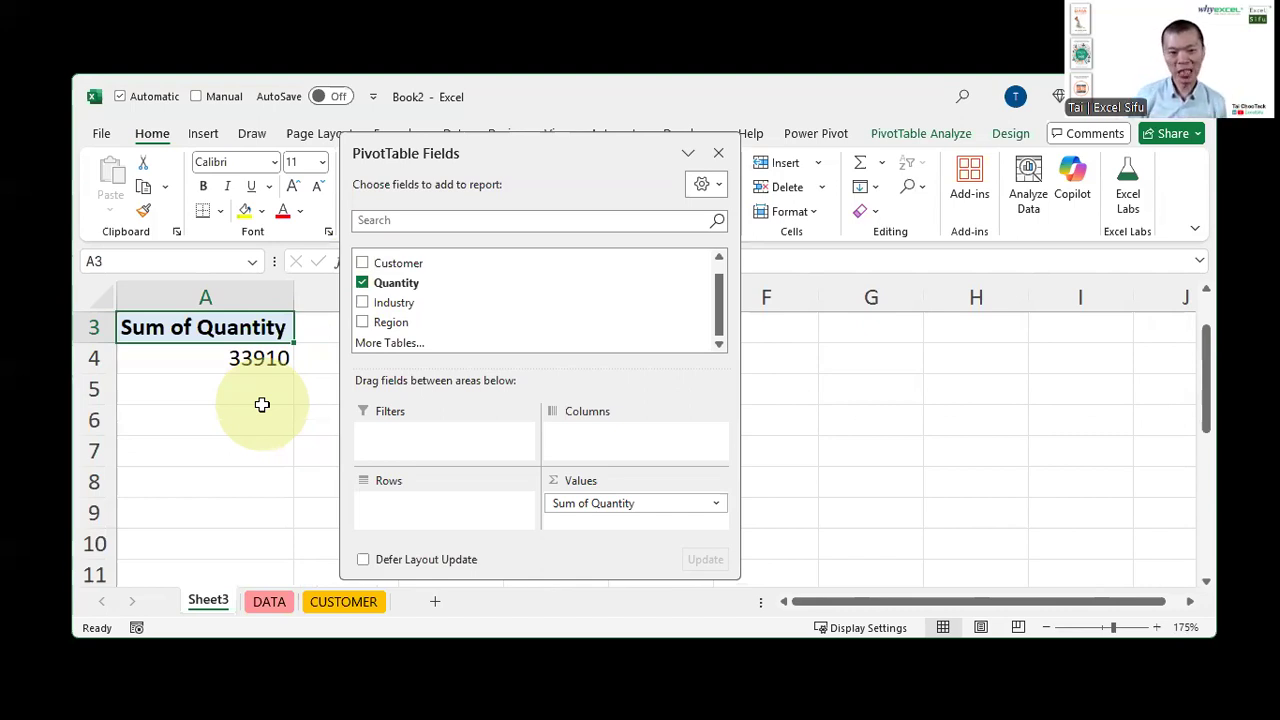
pyautogui.click(360, 323)
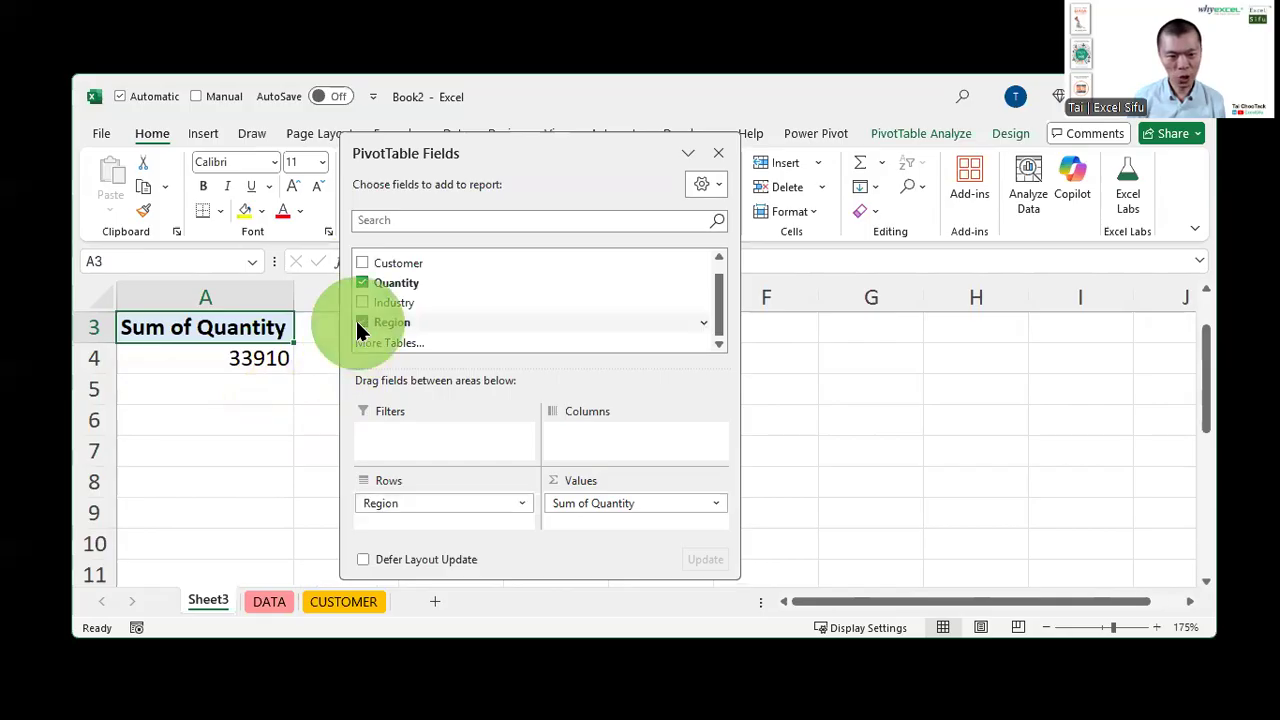
pyautogui.moveTo(557, 149); pyautogui.dragTo(787, 131)
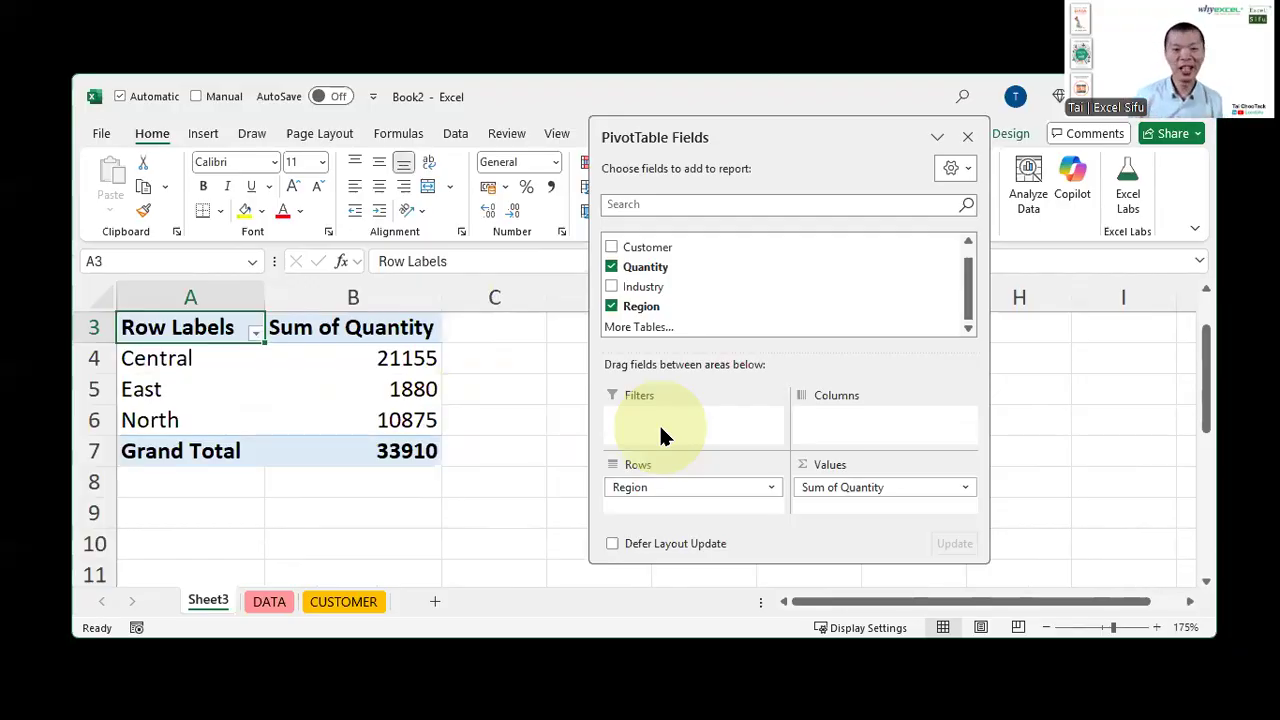
# Add Industry beneath Region in the rows and collapse the Central and East groups
pyautogui.click(611, 287)
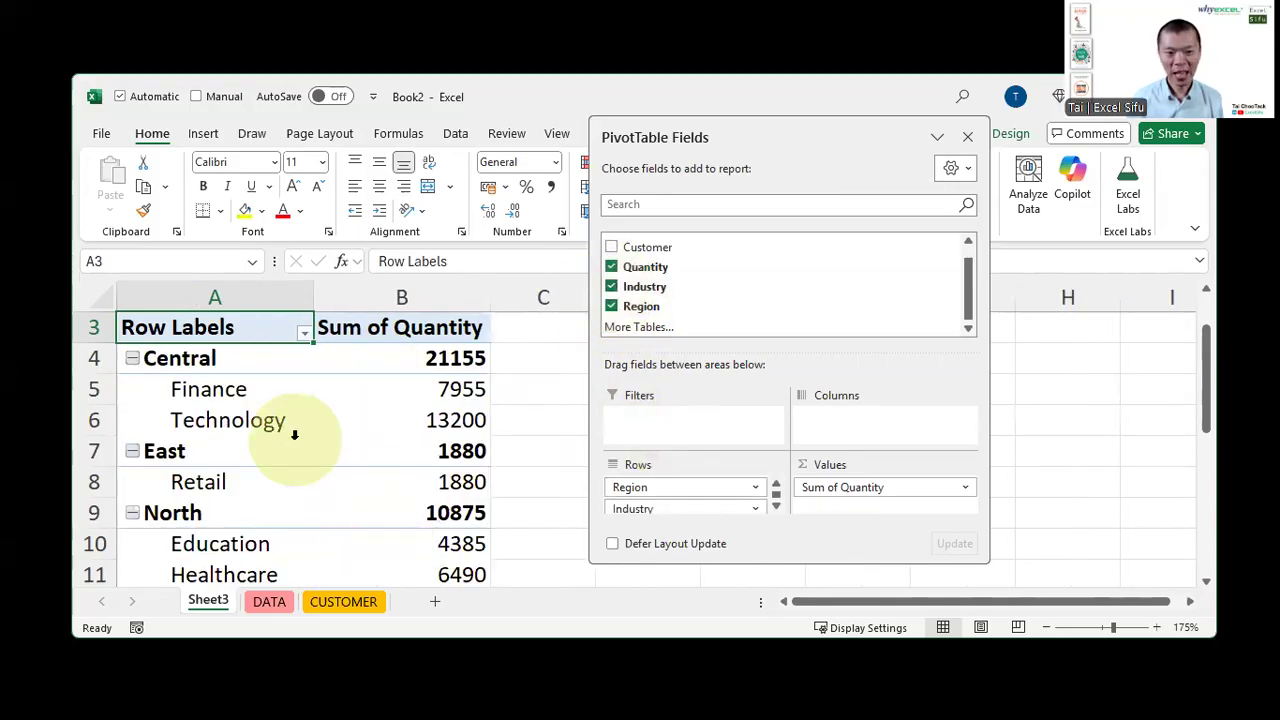
pyautogui.click(129, 358)
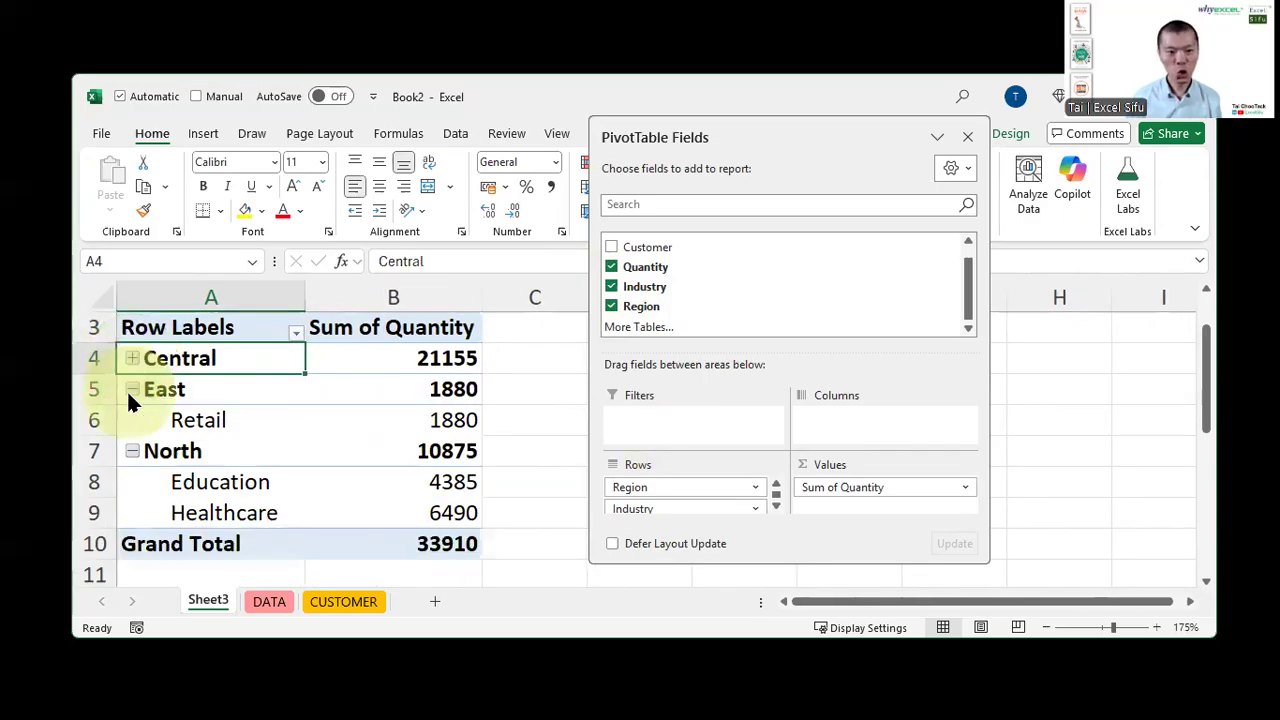
pyautogui.click(130, 390)
pyautogui.click(134, 420)
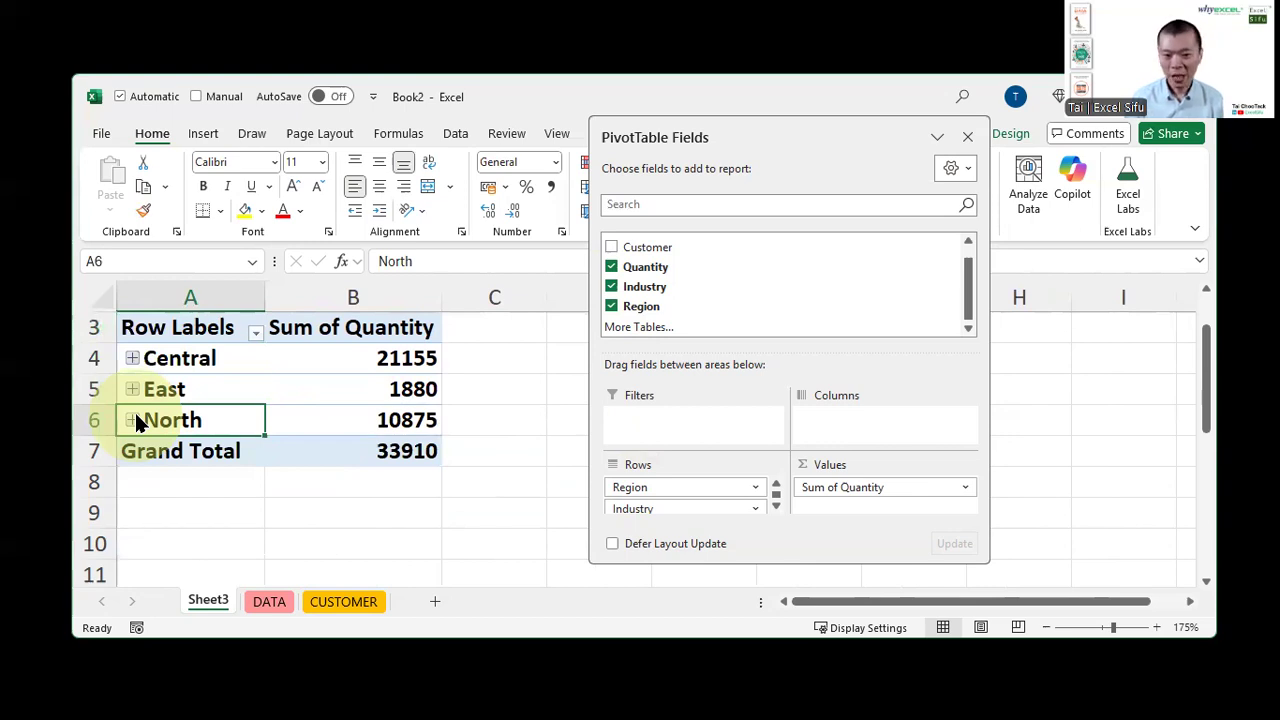
pyautogui.click(133, 420)
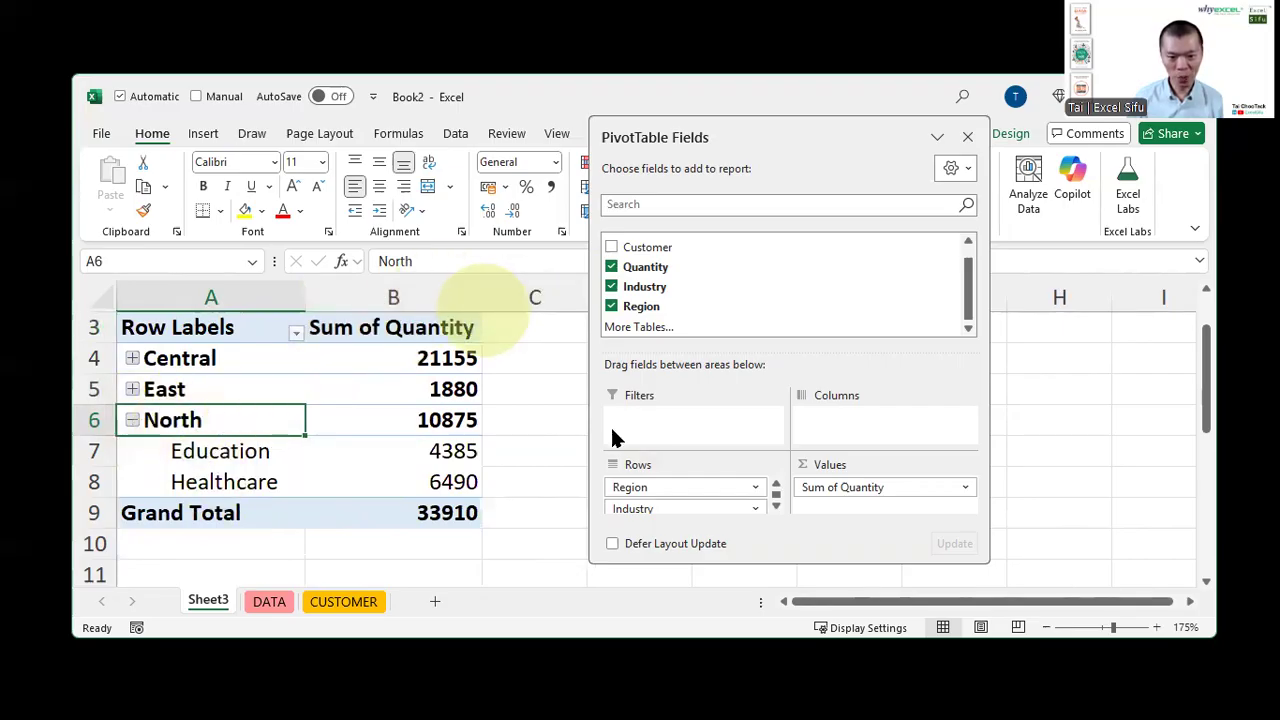
# Move Industry to the columns area, then remove it from the PivotTable
pyautogui.moveTo(669, 511); pyautogui.dragTo(846, 425)
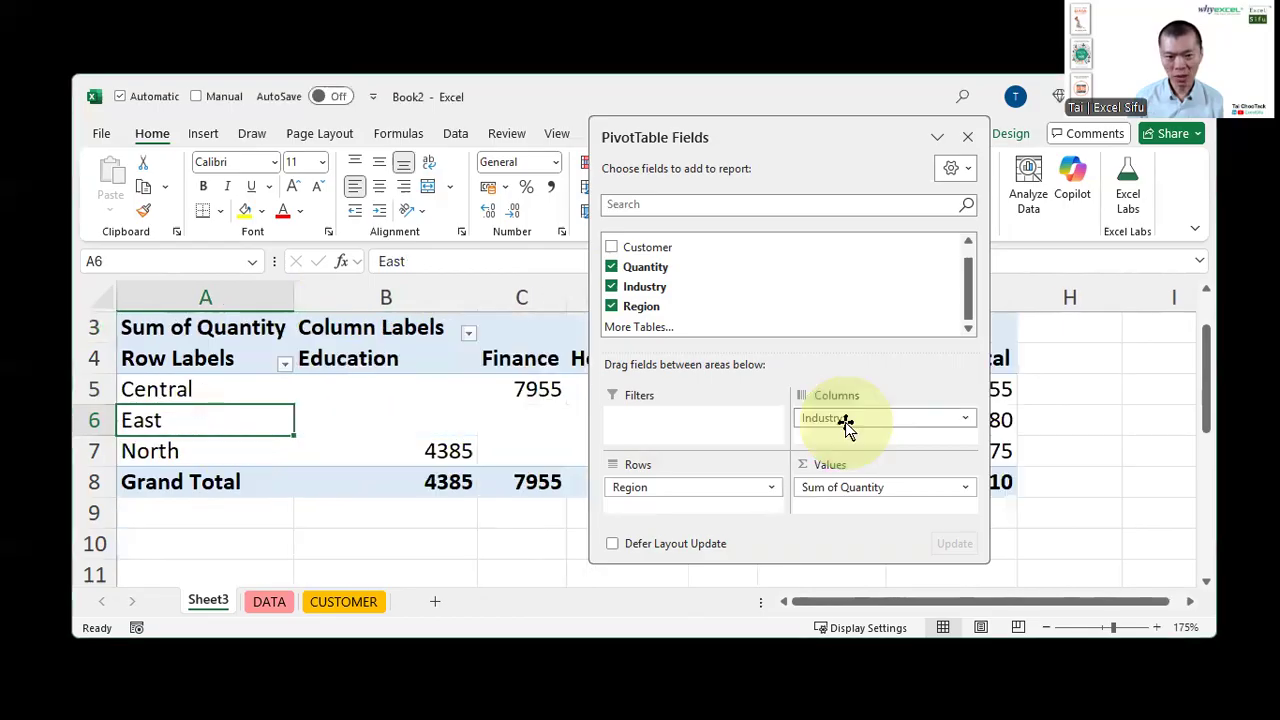
pyautogui.click(390, 548)
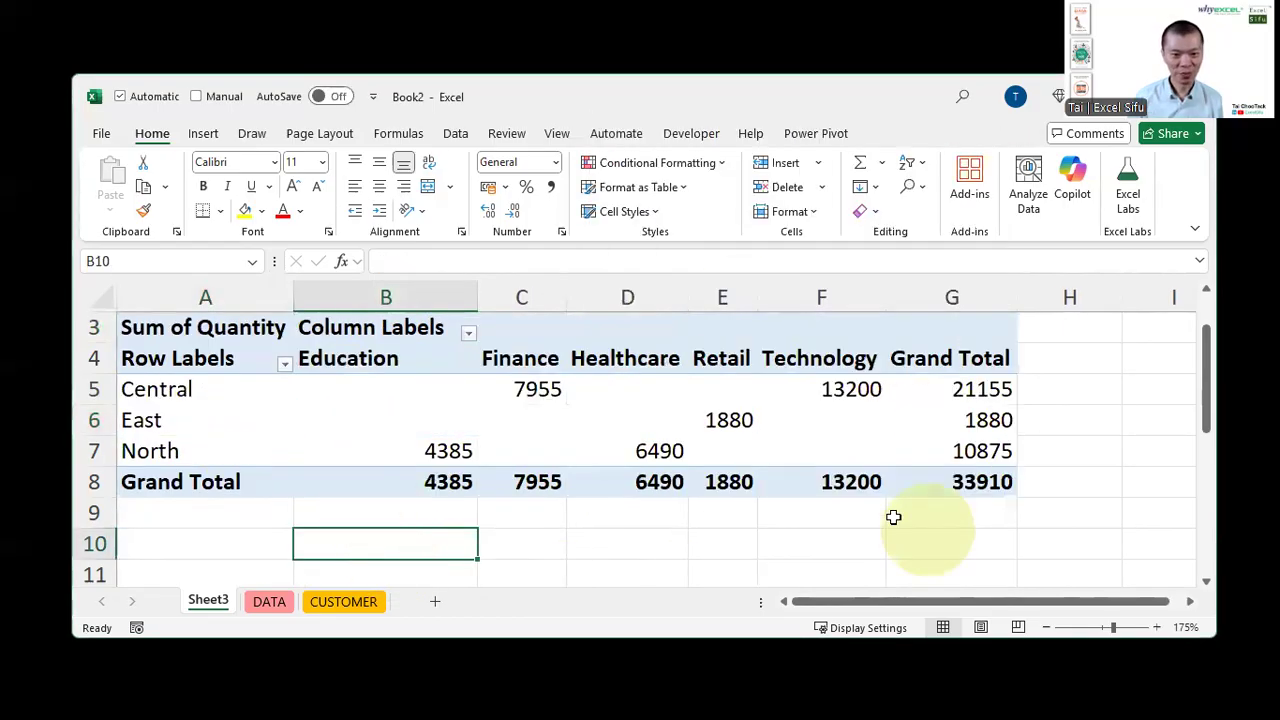
pyautogui.click(650, 420)
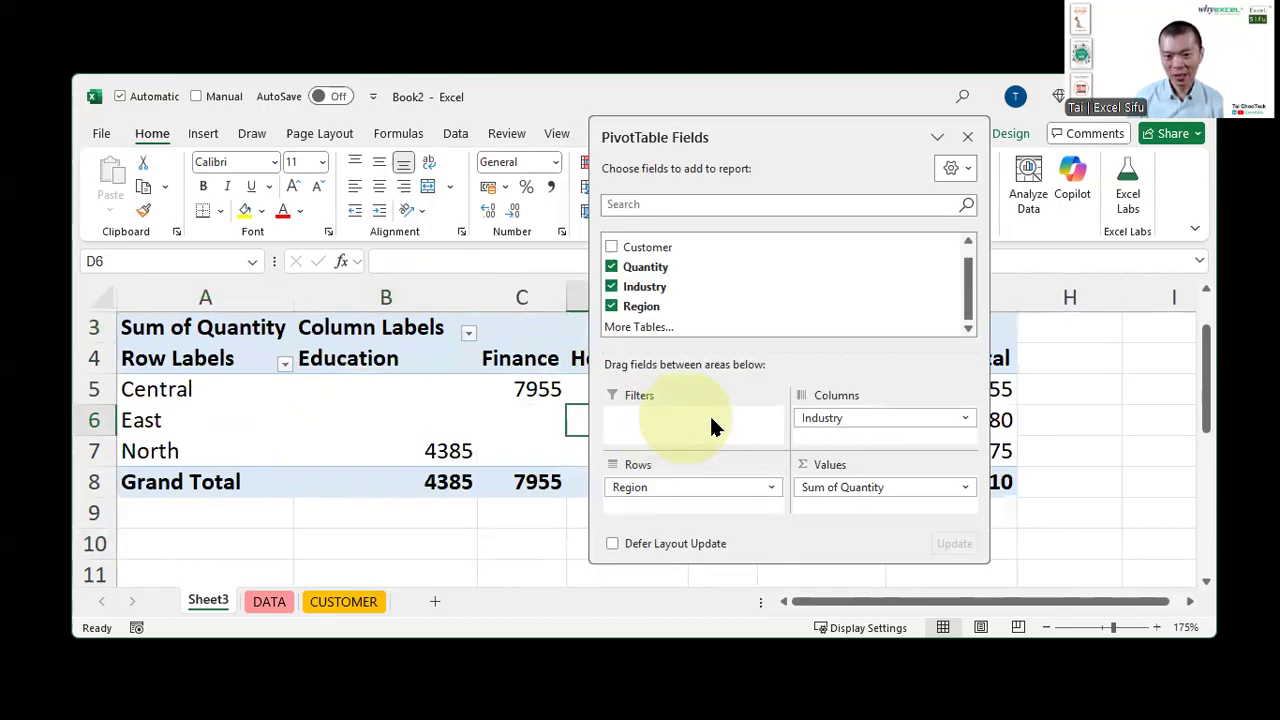
pyautogui.moveTo(845, 418); pyautogui.dragTo(1131, 371)
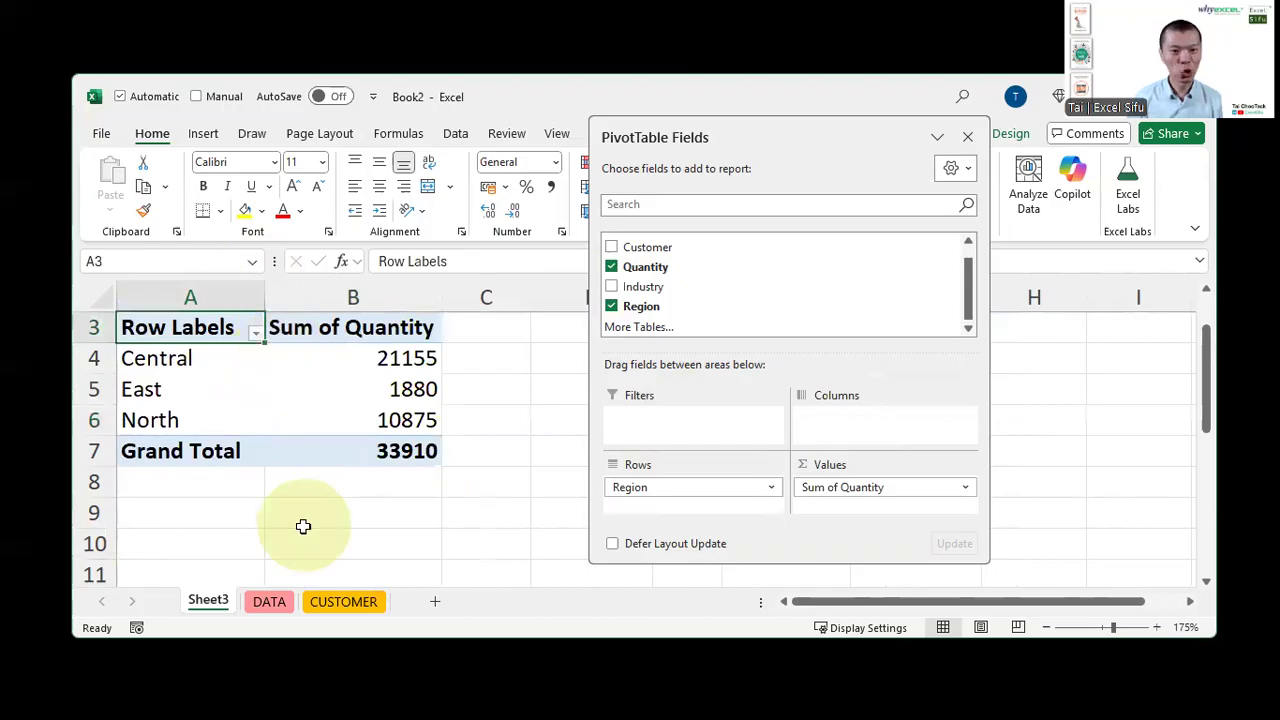
# Add Customer beneath Region in the rows and expand the East and Central groups
pyautogui.scroll(1, 300, 526)
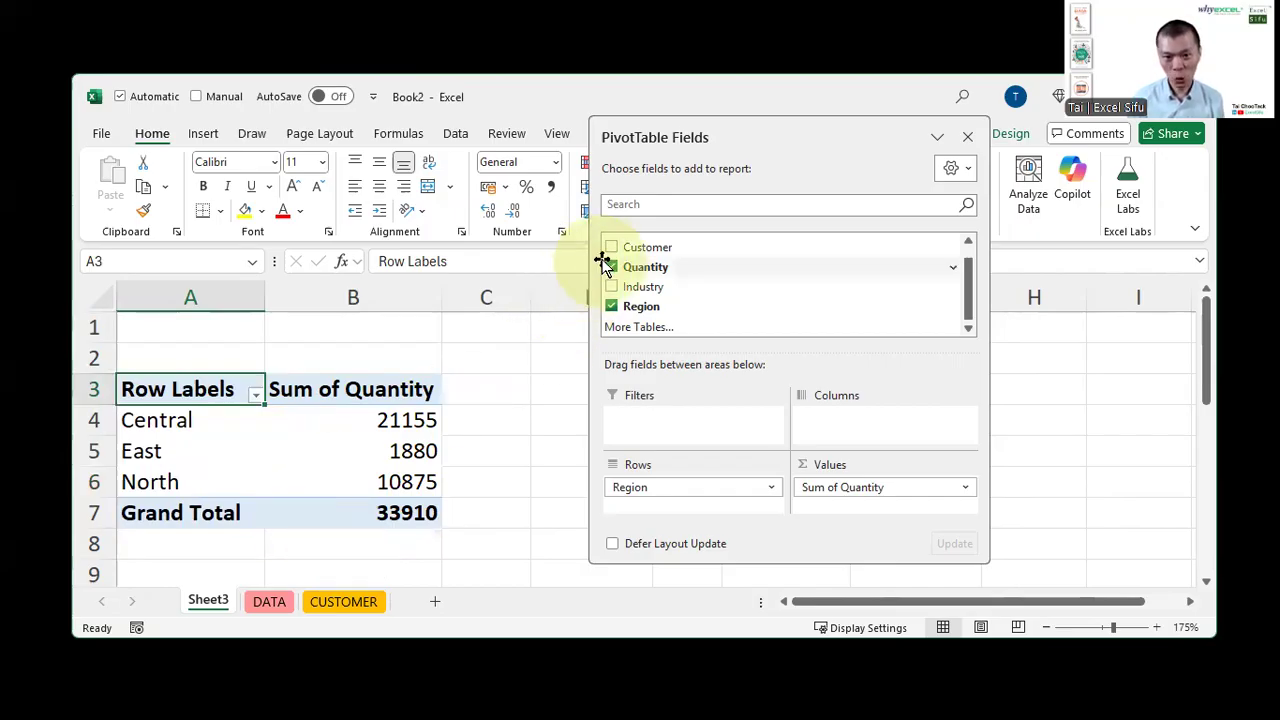
pyautogui.moveTo(632, 252); pyautogui.dragTo(695, 510)
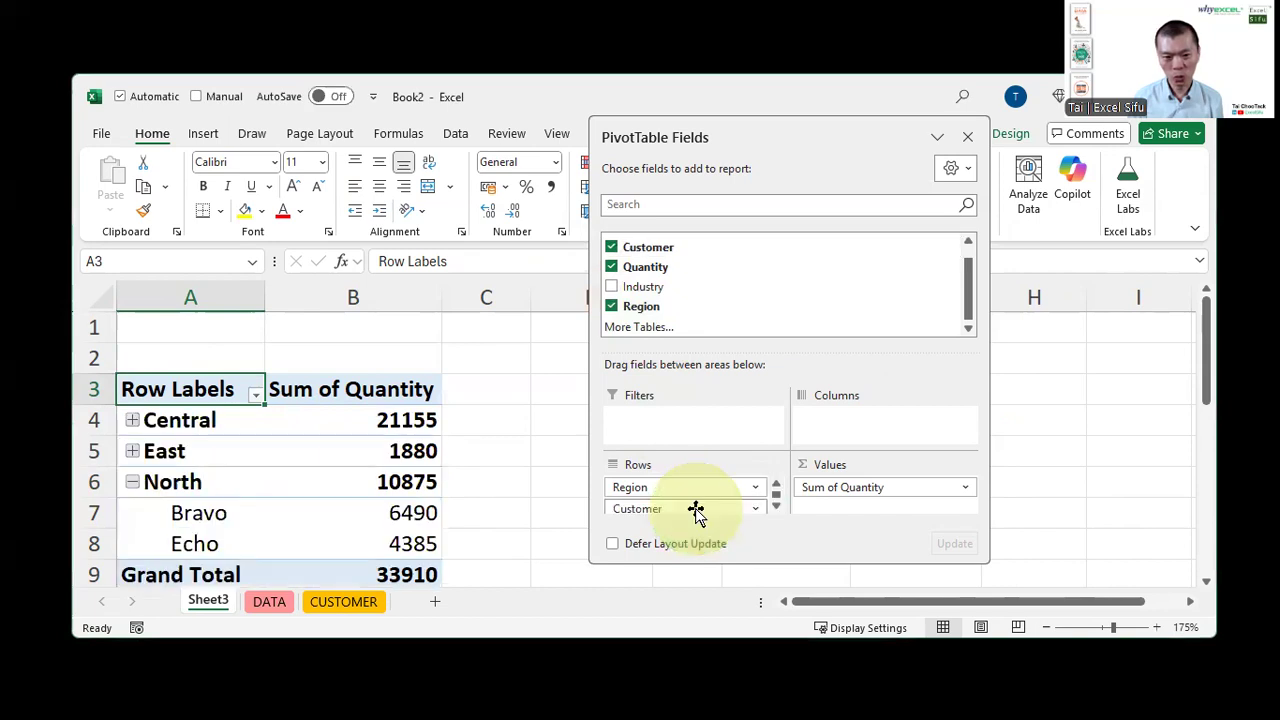
pyautogui.click(132, 451)
pyautogui.click(132, 420)
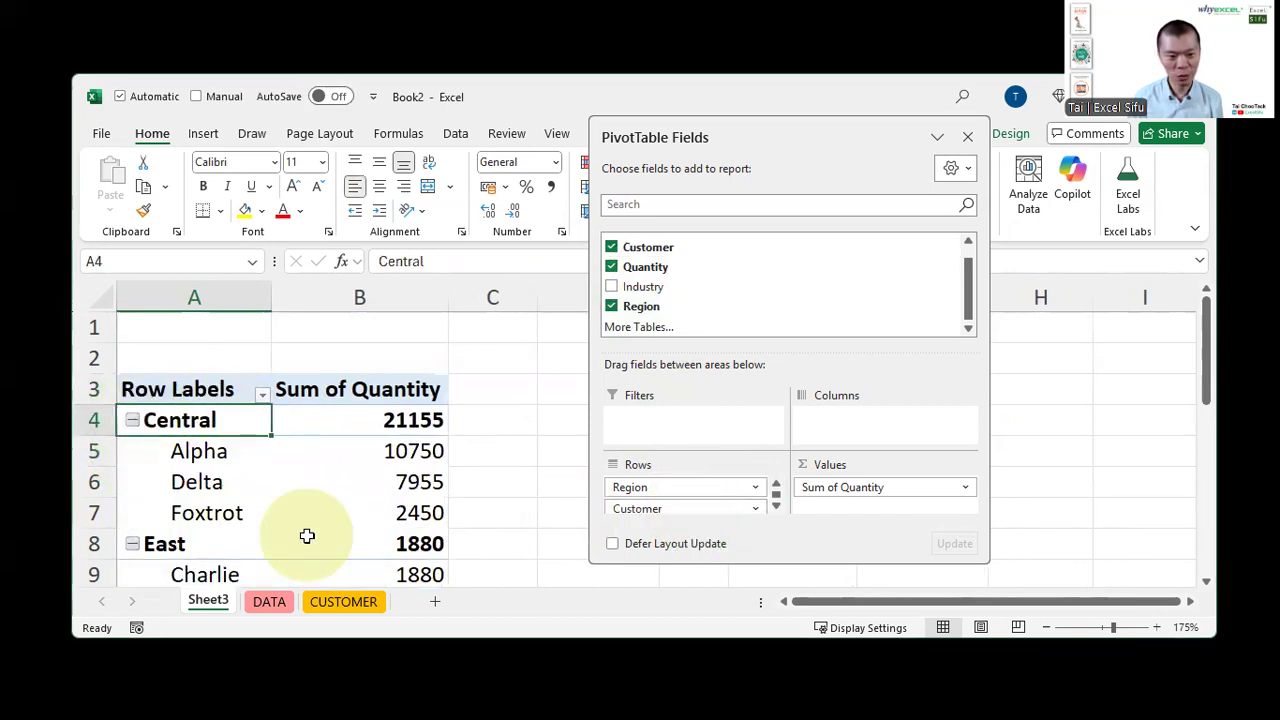
# Move Region to the columns area to cross-tabulate customers by region
pyautogui.moveTo(645, 486); pyautogui.dragTo(876, 408)
pyautogui.scroll(-1, 502, 438)
pyautogui.scroll(1, 502, 438)
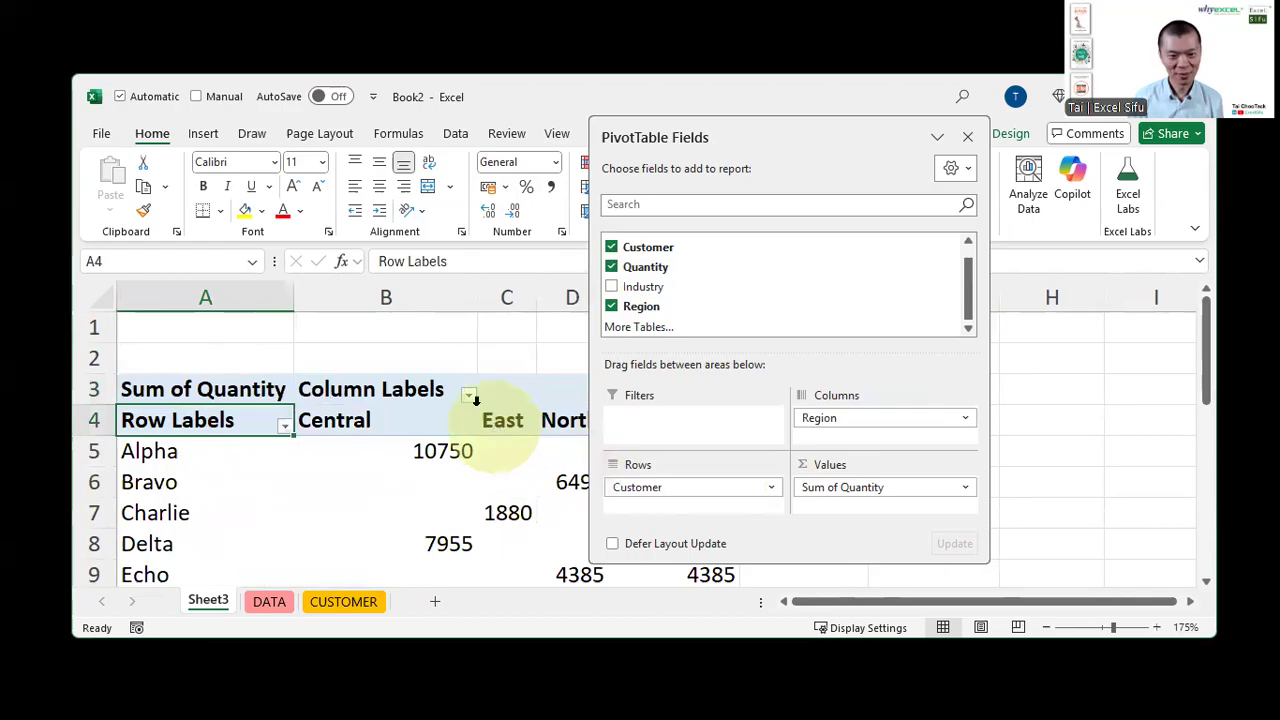
pyautogui.click(434, 337)
pyautogui.scroll(-1, 811, 459)
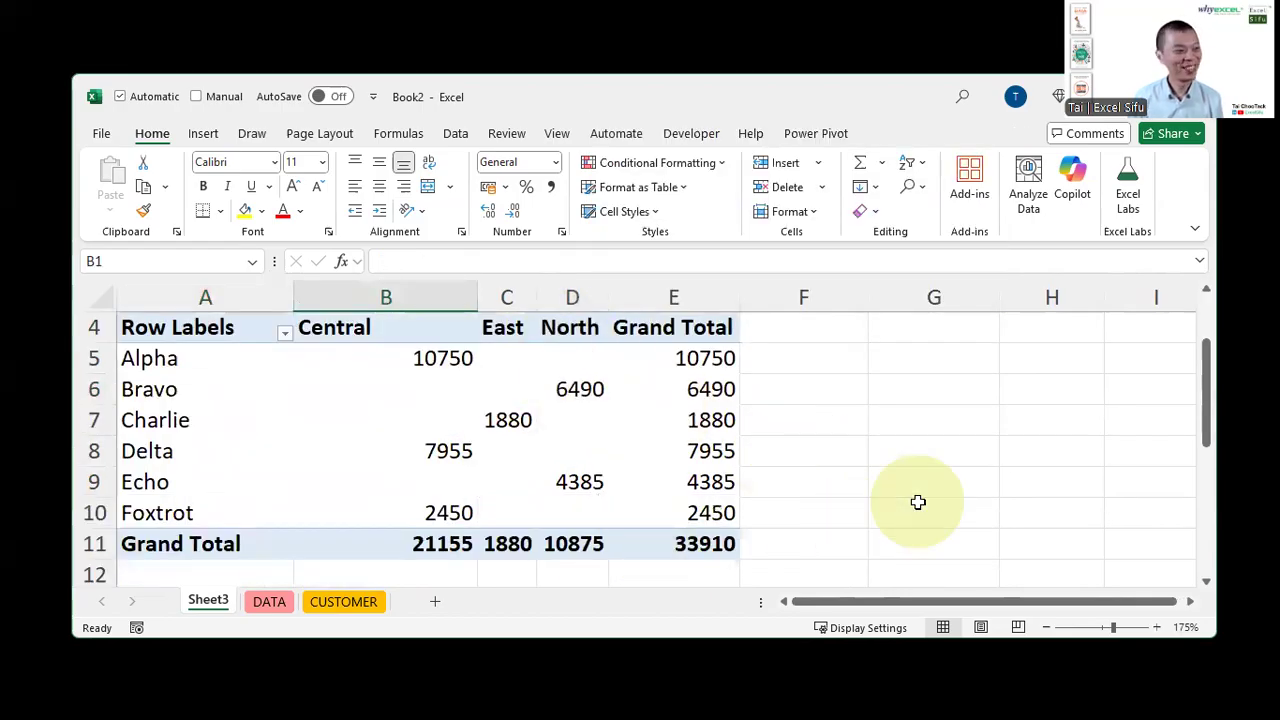
pyautogui.scroll(1, 918, 502)
pyautogui.click(426, 476)
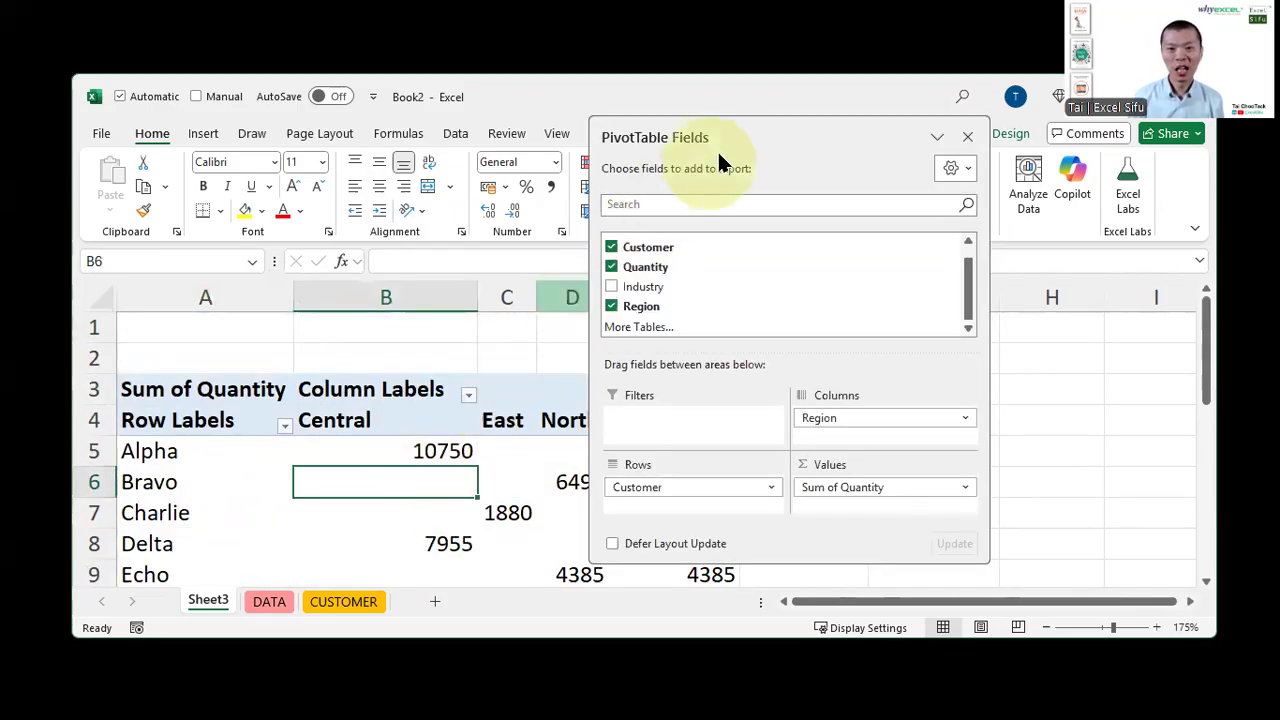
# Format the PivotTable's quantity values as Number with 0 decimal places and a thousands separator
pyautogui.moveTo(714, 131); pyautogui.dragTo(969, 137)
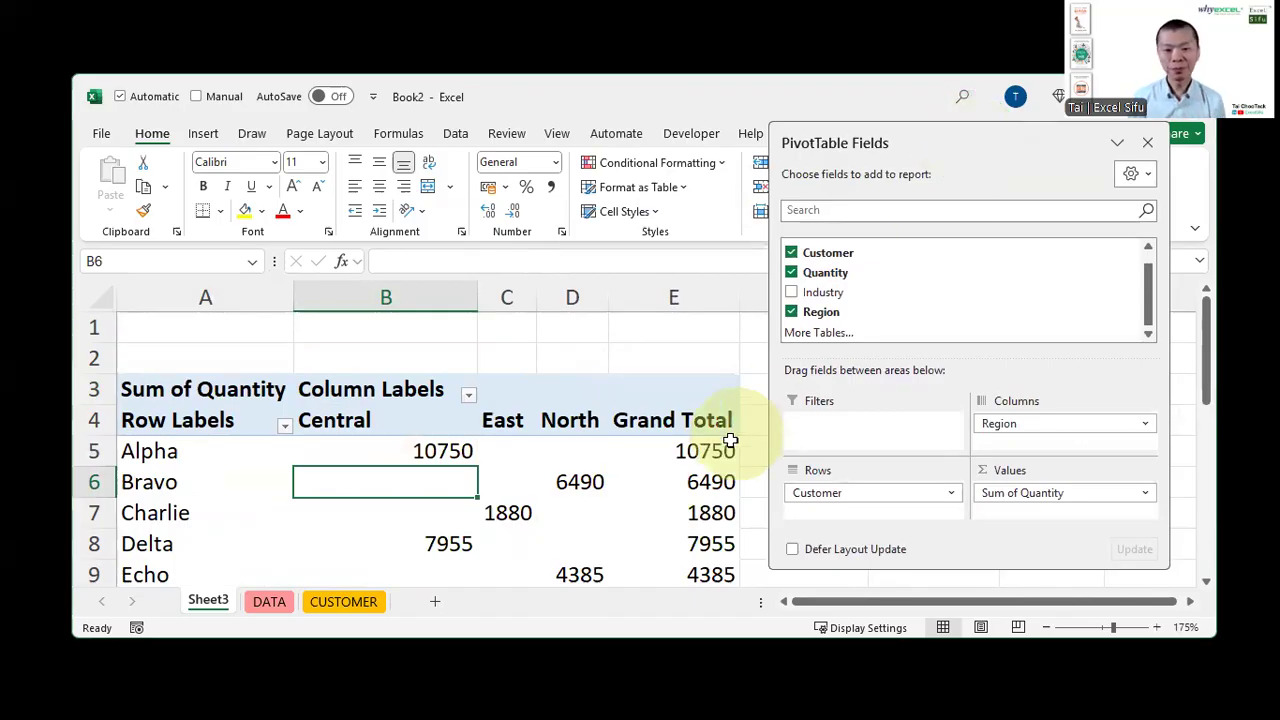
pyautogui.scroll(-1, 725, 450)
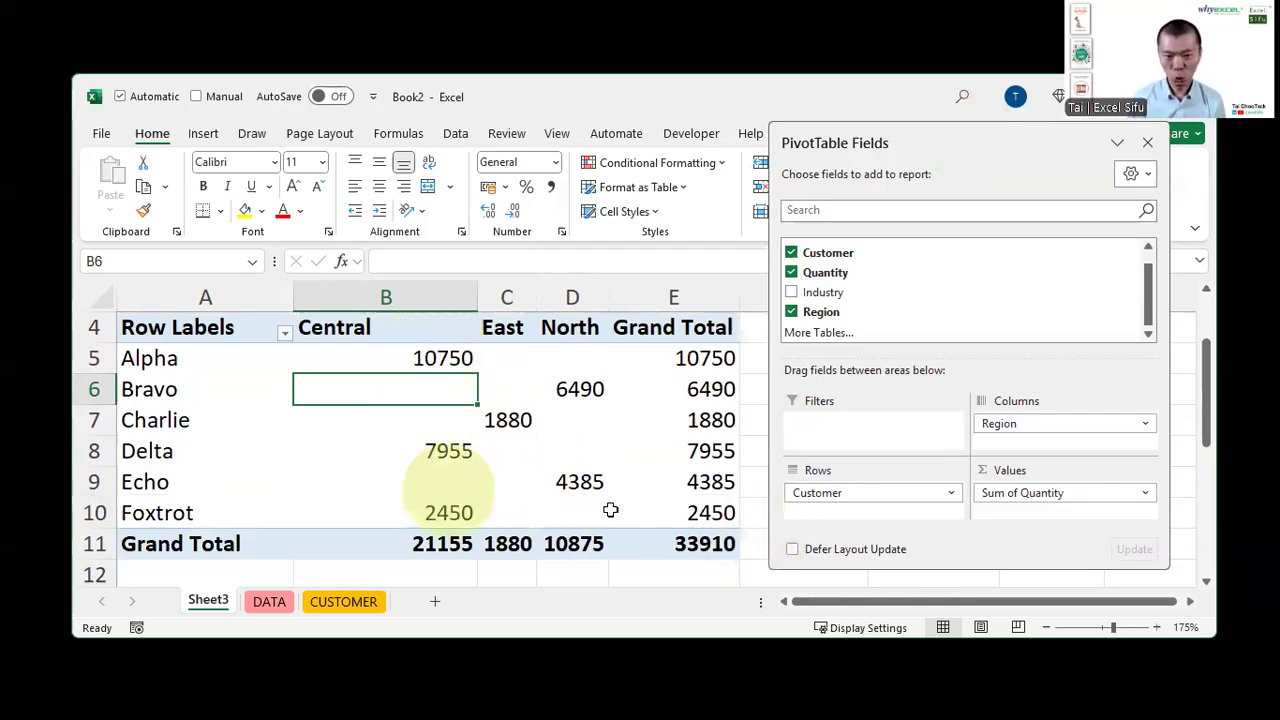
pyautogui.click(410, 391)
pyautogui.rightClick(410, 391)
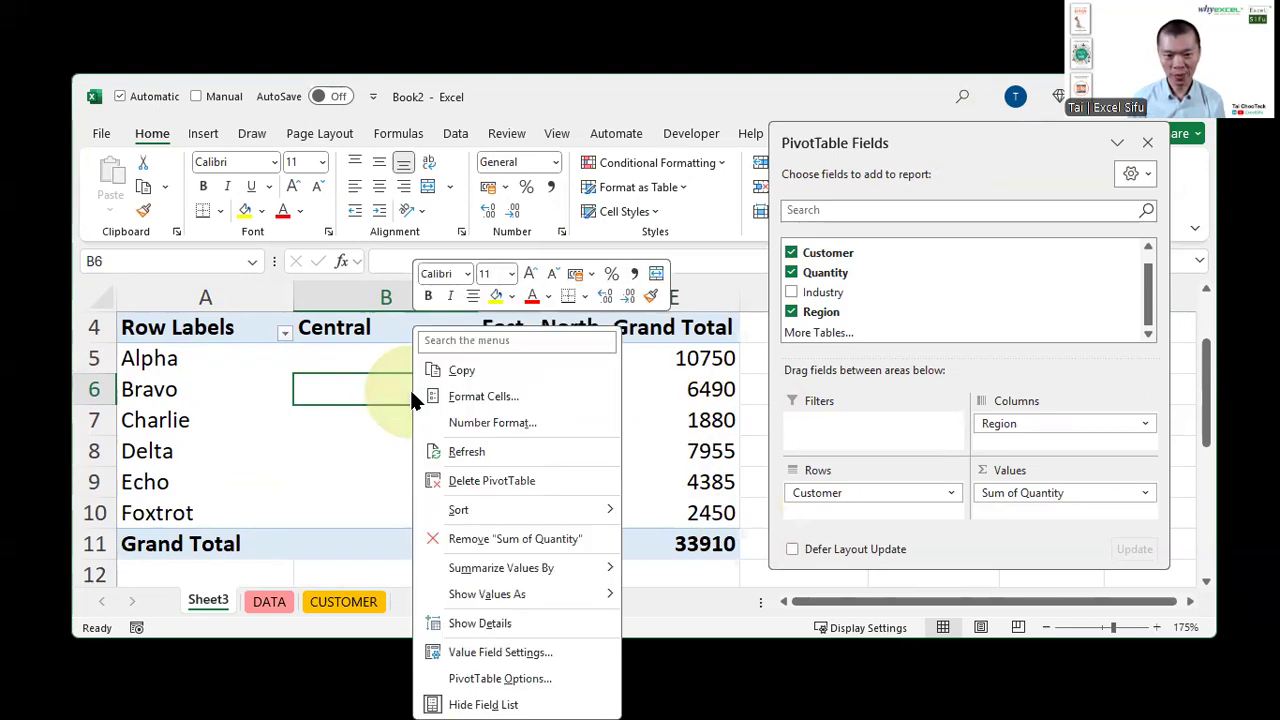
pyautogui.click(479, 426)
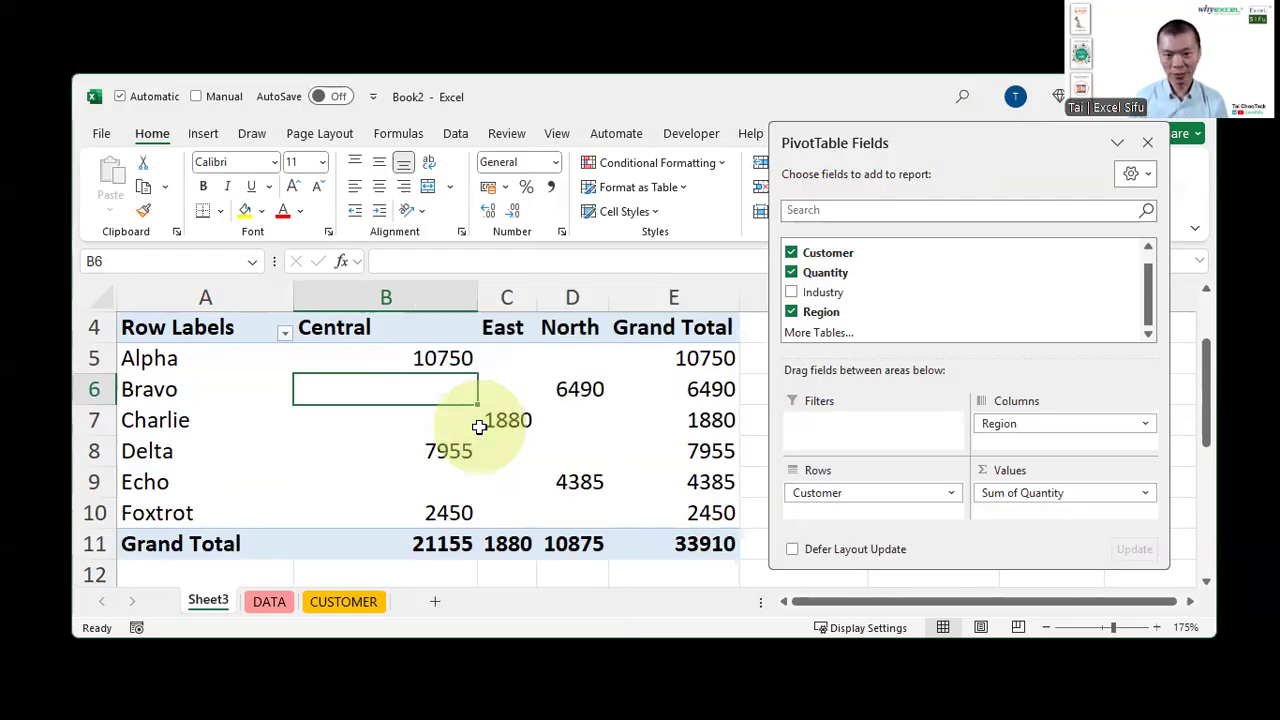
pyautogui.click(205, 209)
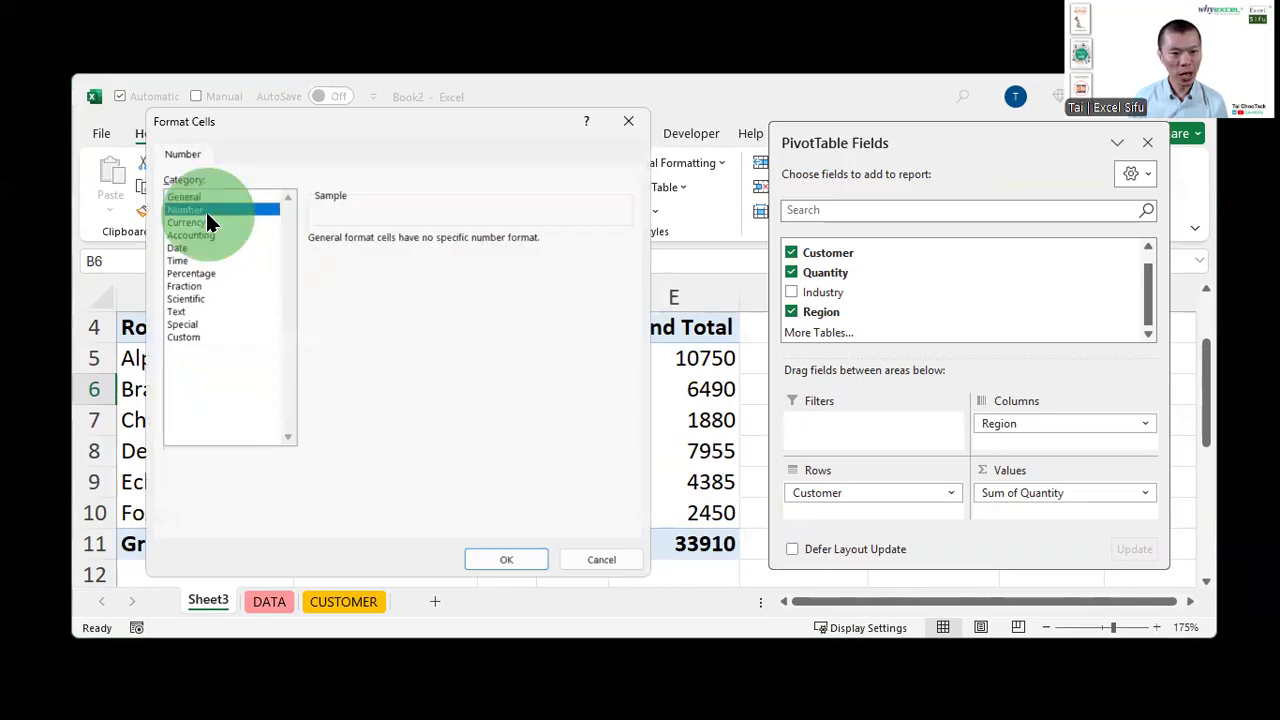
pyautogui.click(412, 263)
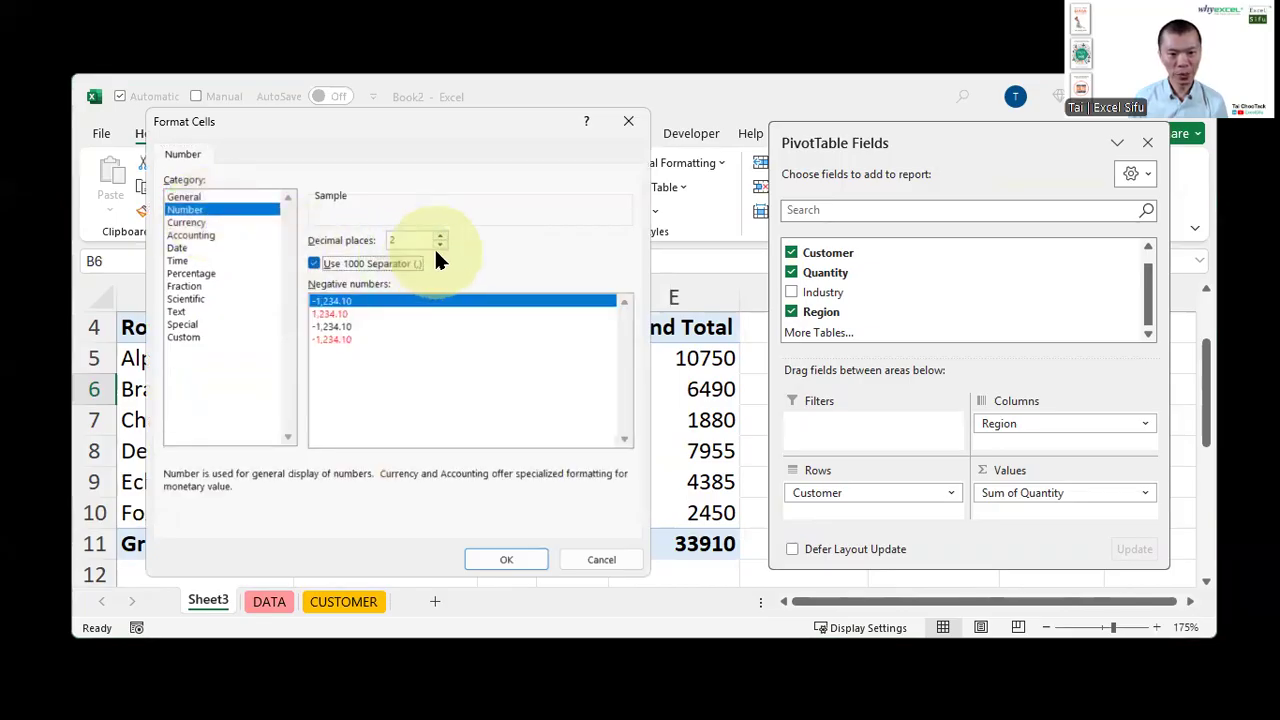
pyautogui.click(440, 245)
pyautogui.click(440, 246)
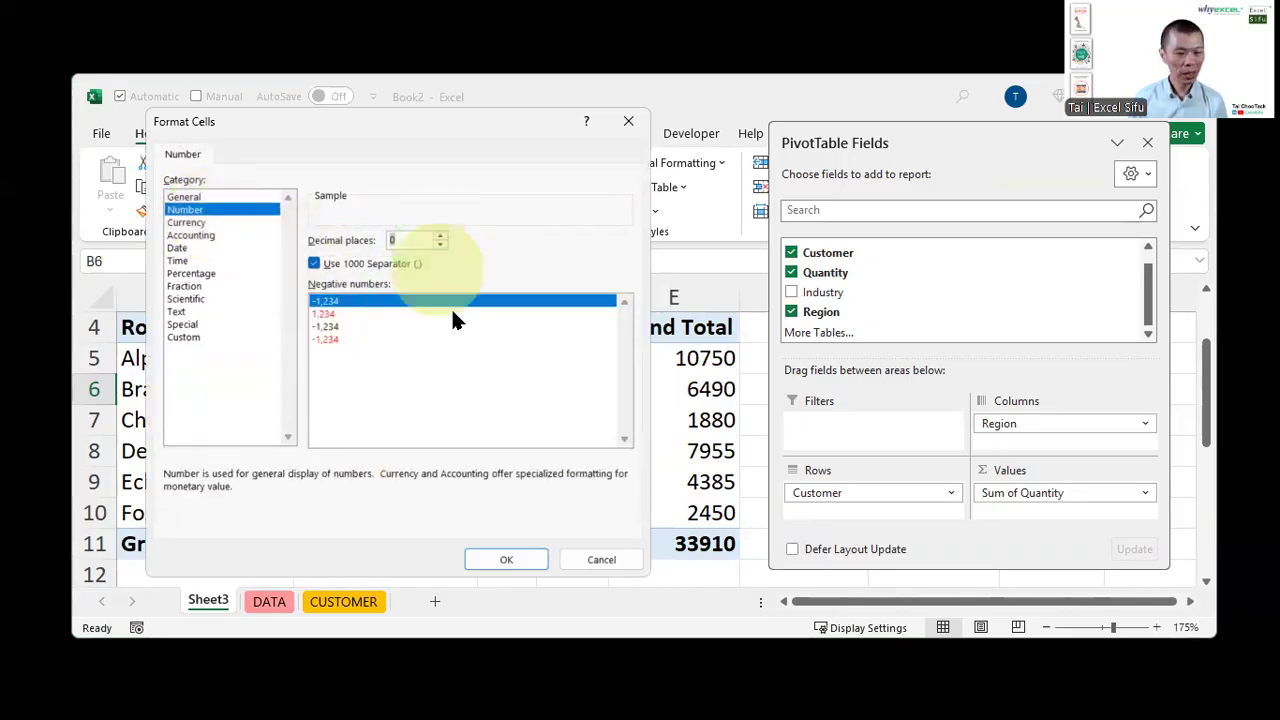
pyautogui.click(509, 557)
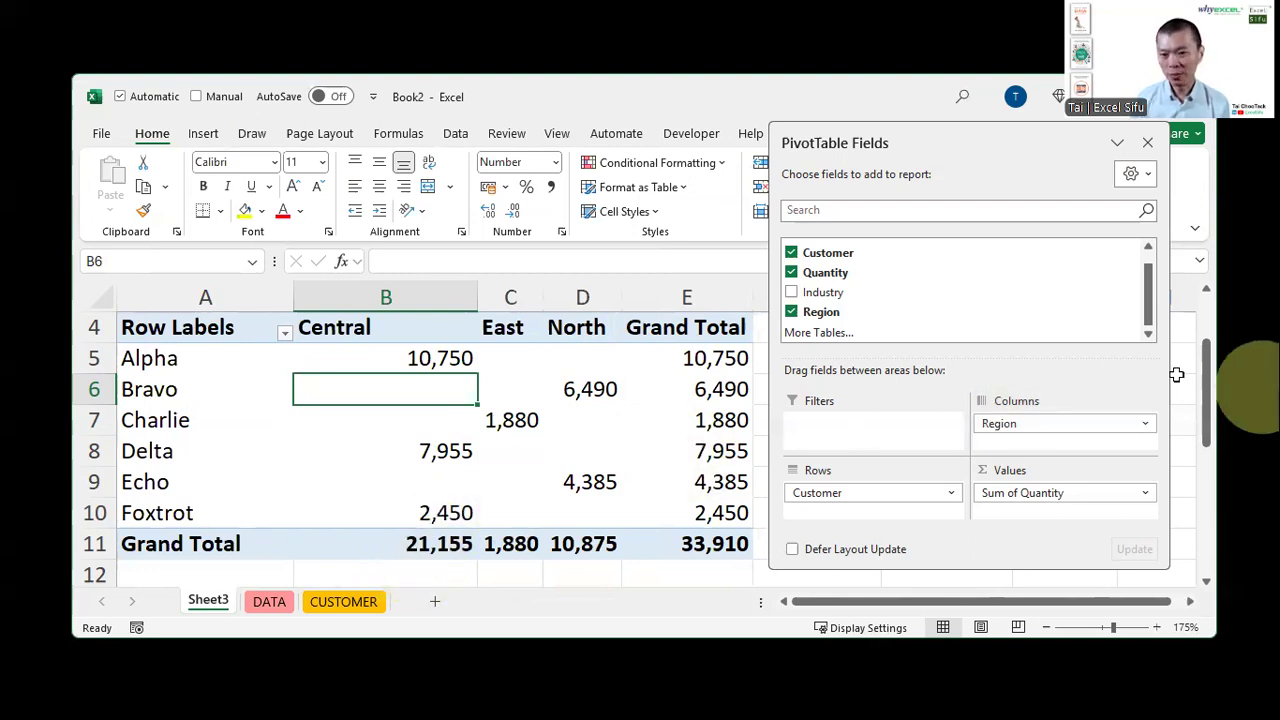
# Add Industry to the rows beneath Customer and close the PivotTable field list
pyautogui.click(791, 292)
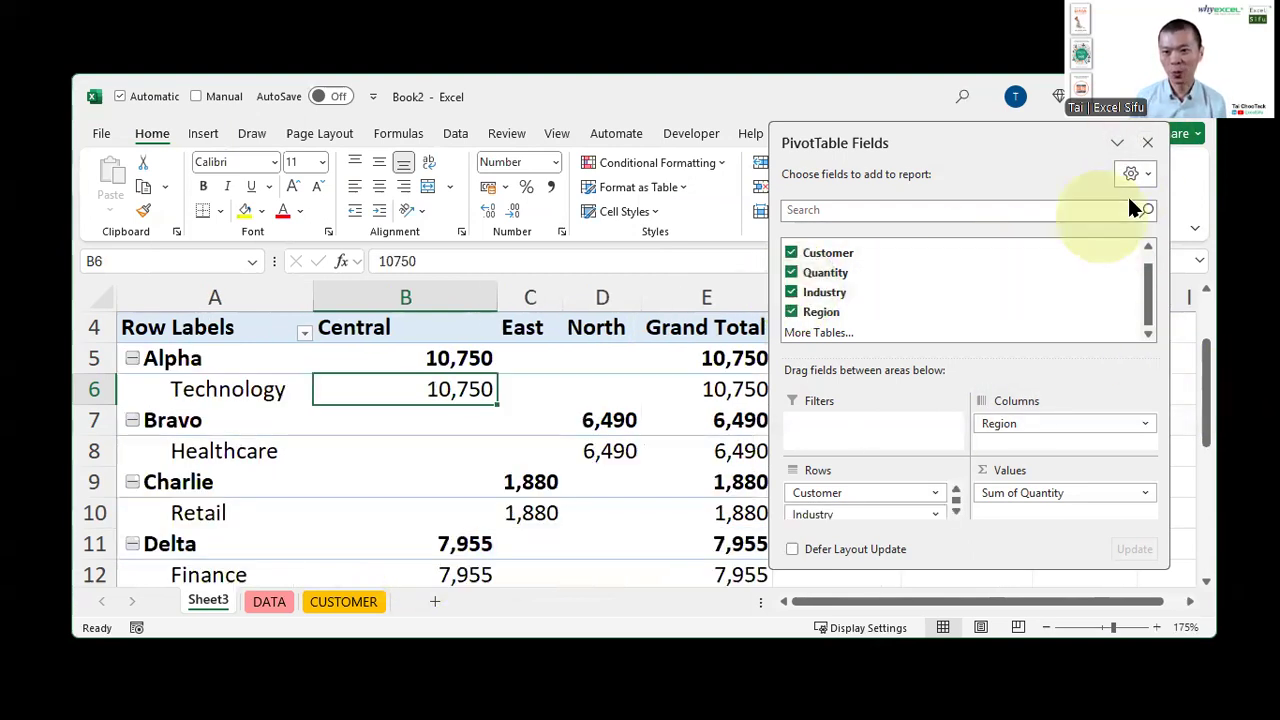
pyautogui.click(1147, 150)
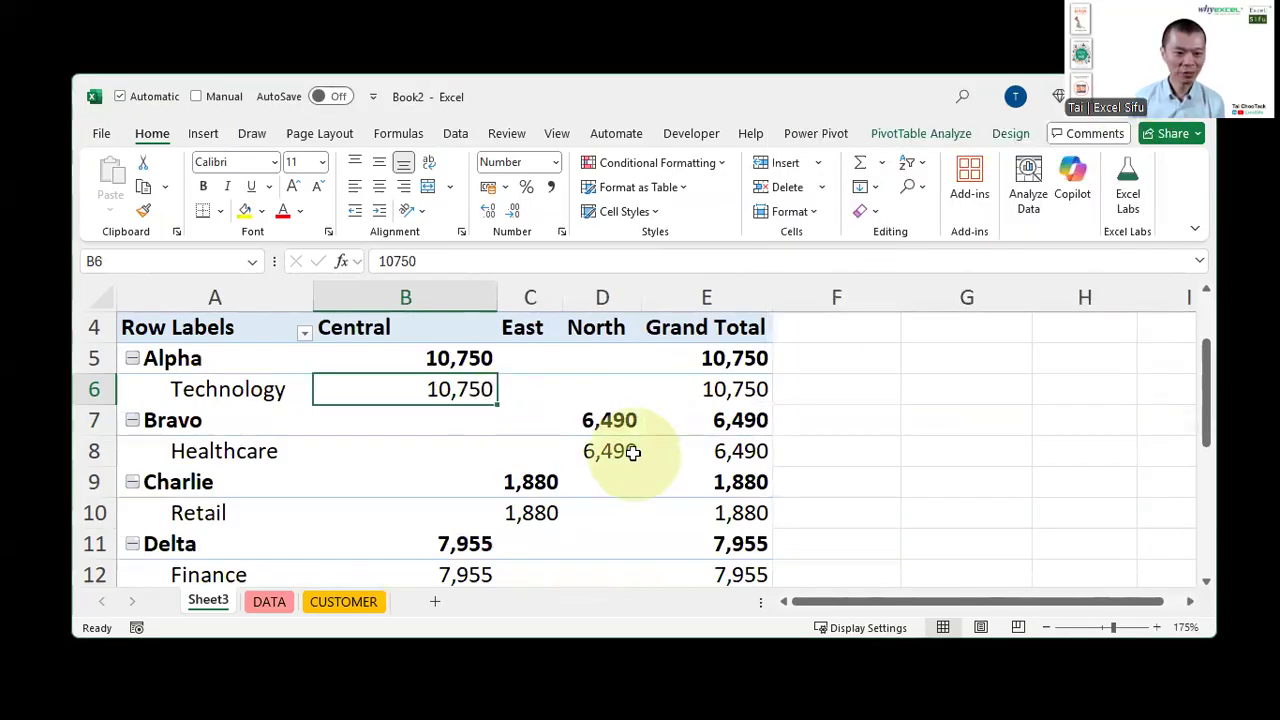
pyautogui.scroll(-2, 625, 450)
pyautogui.scroll(3, 630, 452)
pyautogui.moveTo(633, 453)
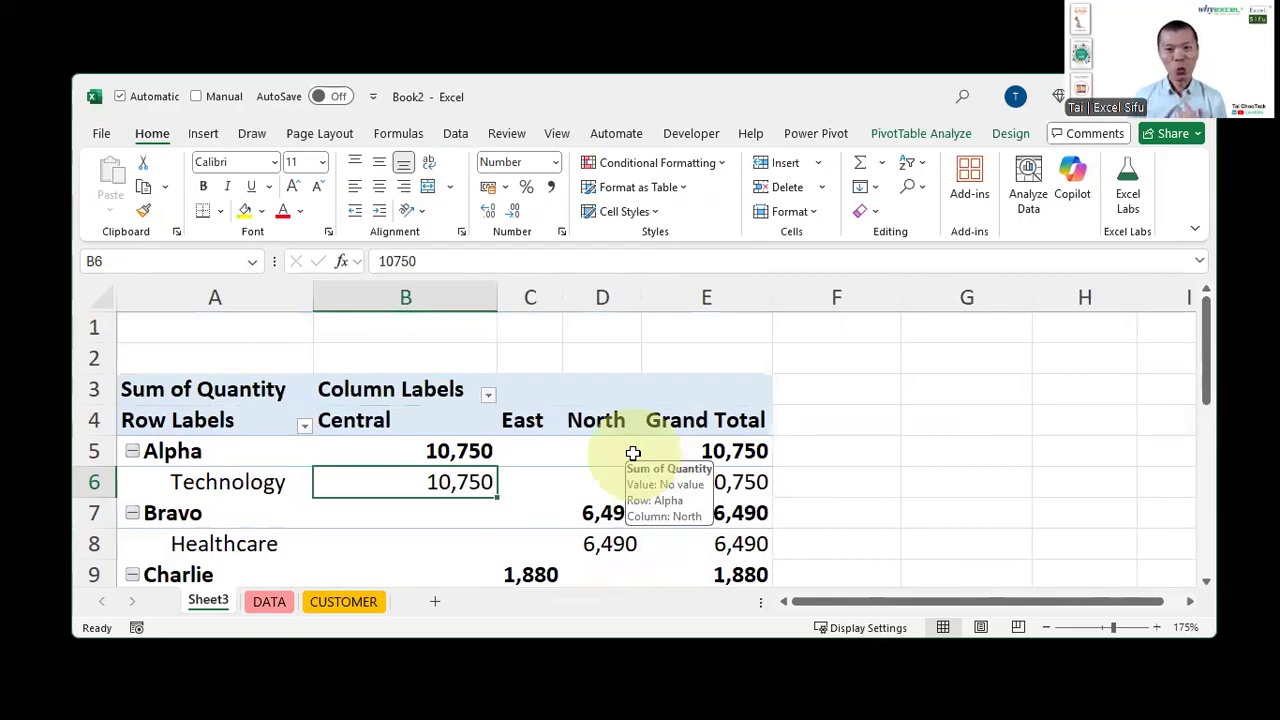
# Apply a medium blue PivotTable style to the PivotTable
pyautogui.click(1008, 133)
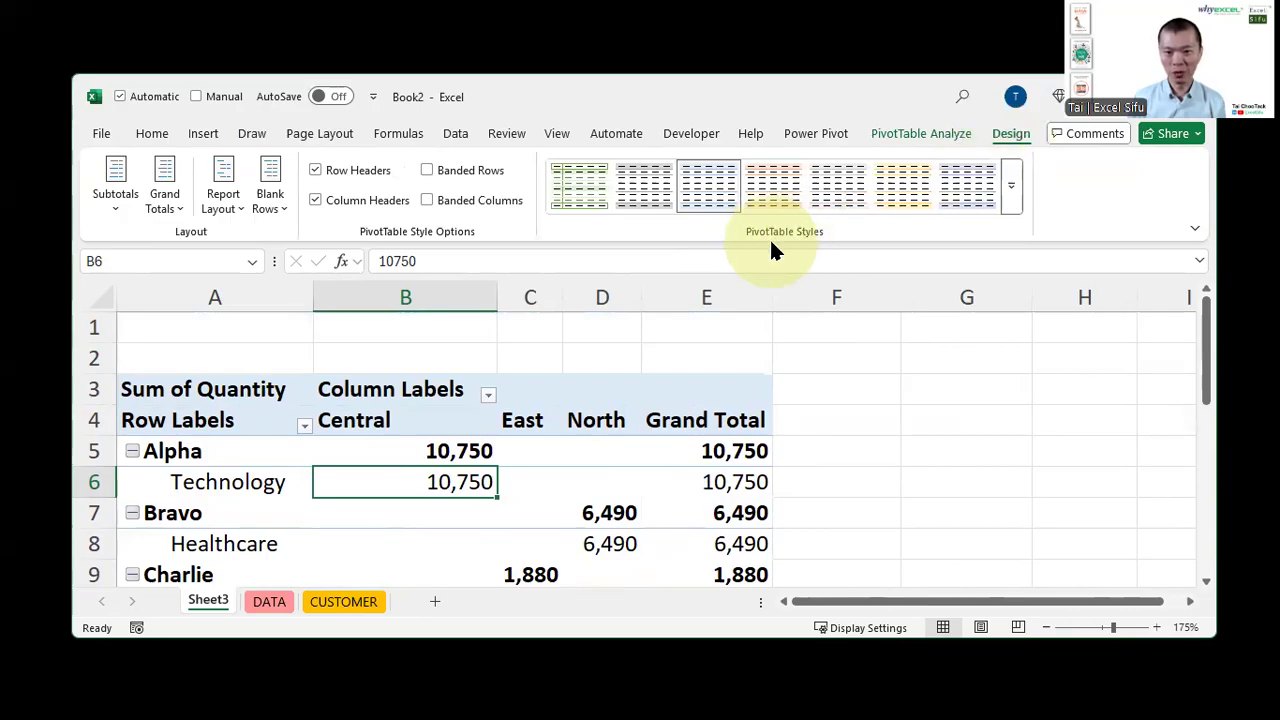
pyautogui.click(1012, 190)
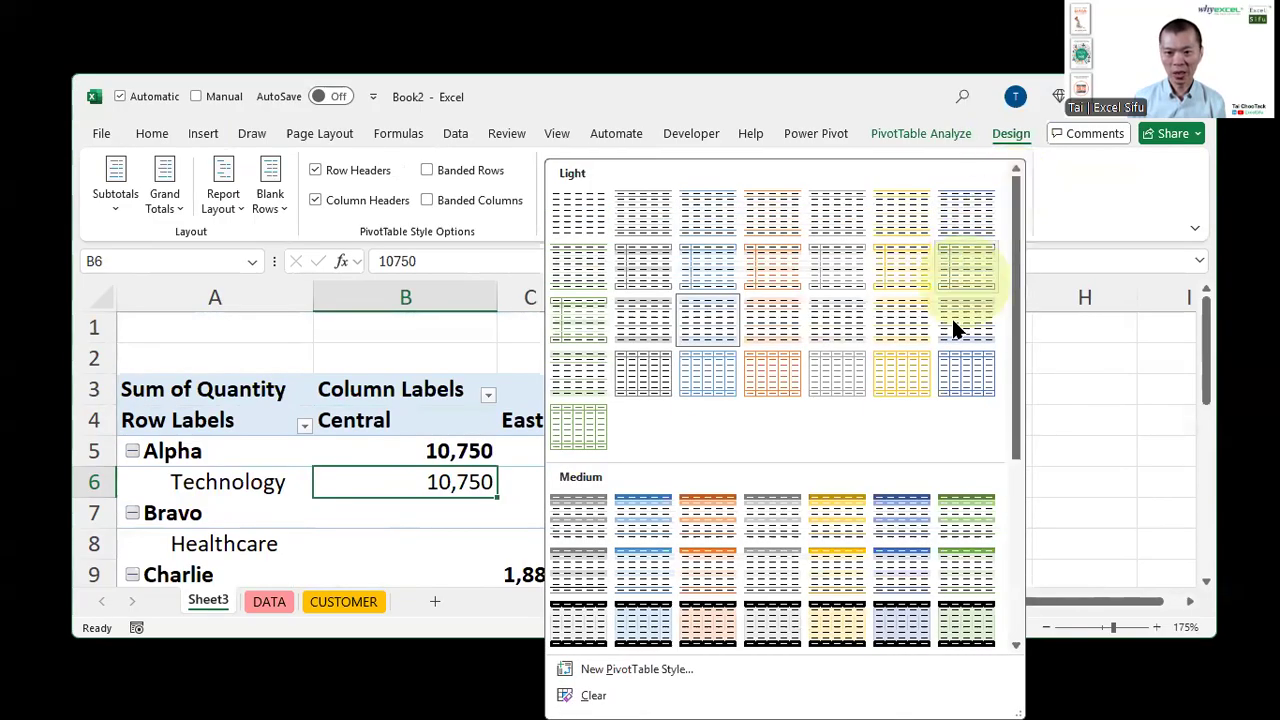
pyautogui.click(895, 526)
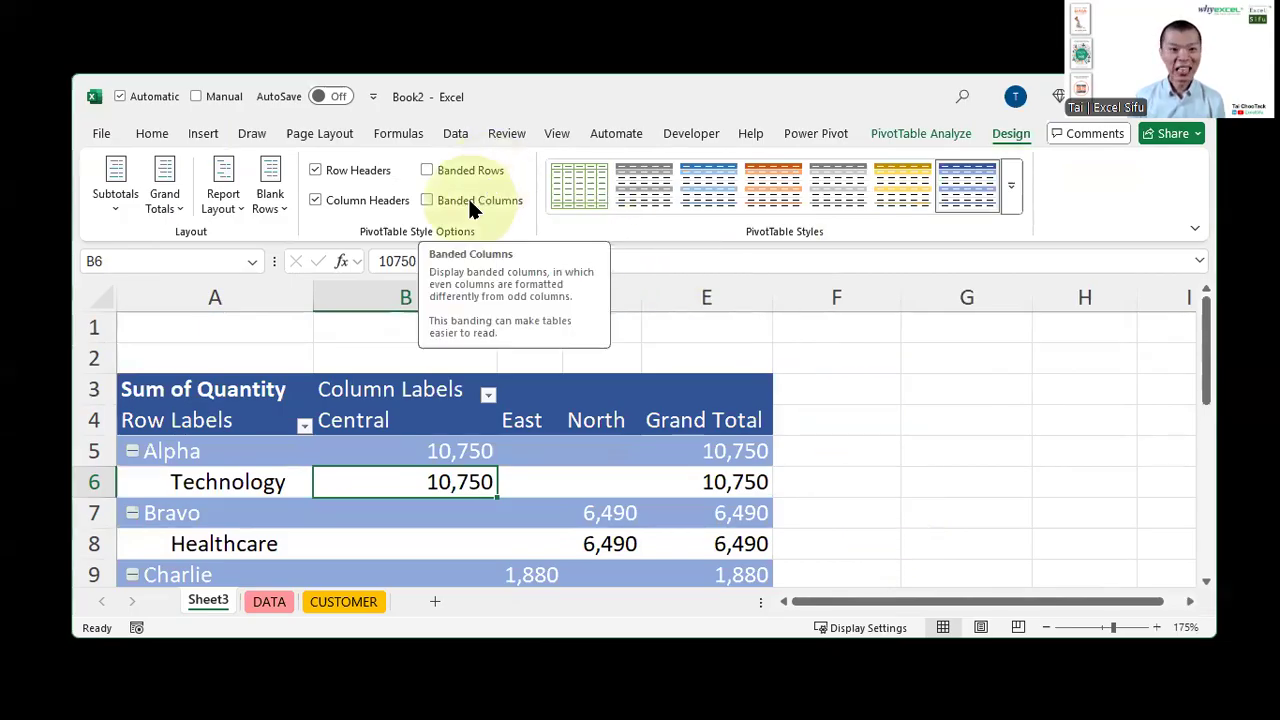
# Show the PivotTable report layout in Outline Form
pyautogui.click(220, 205)
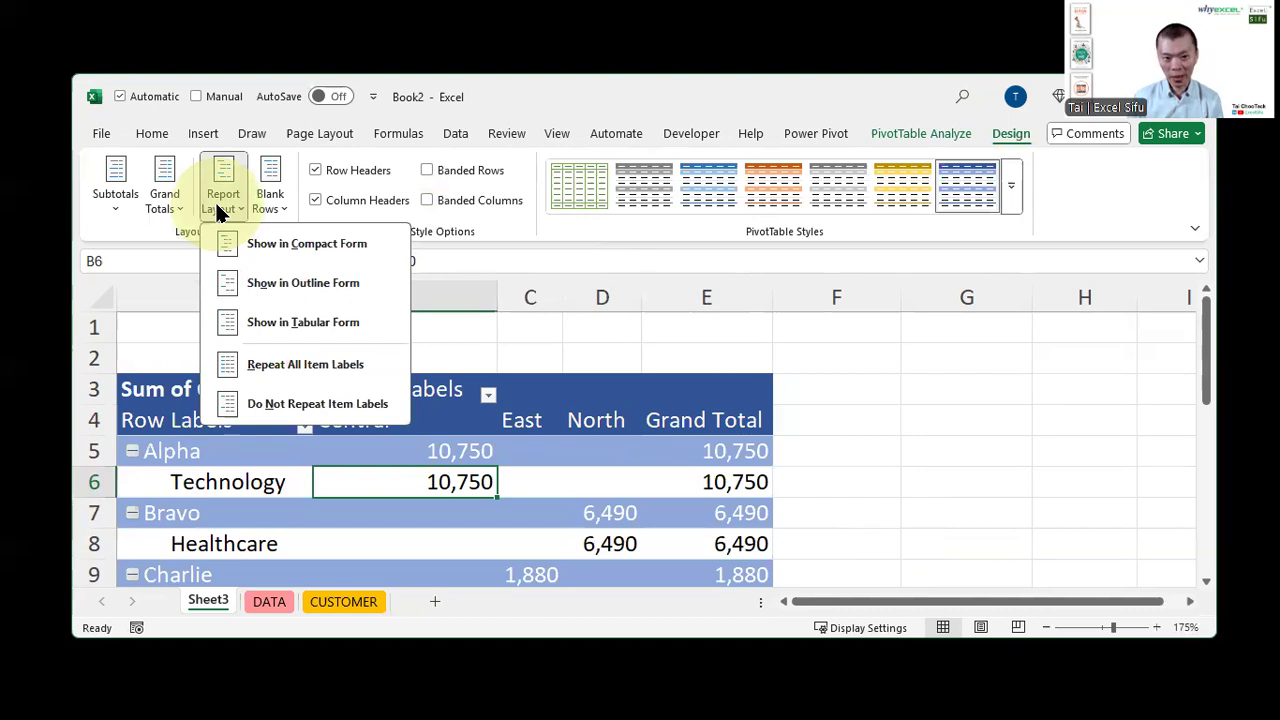
pyautogui.click(268, 290)
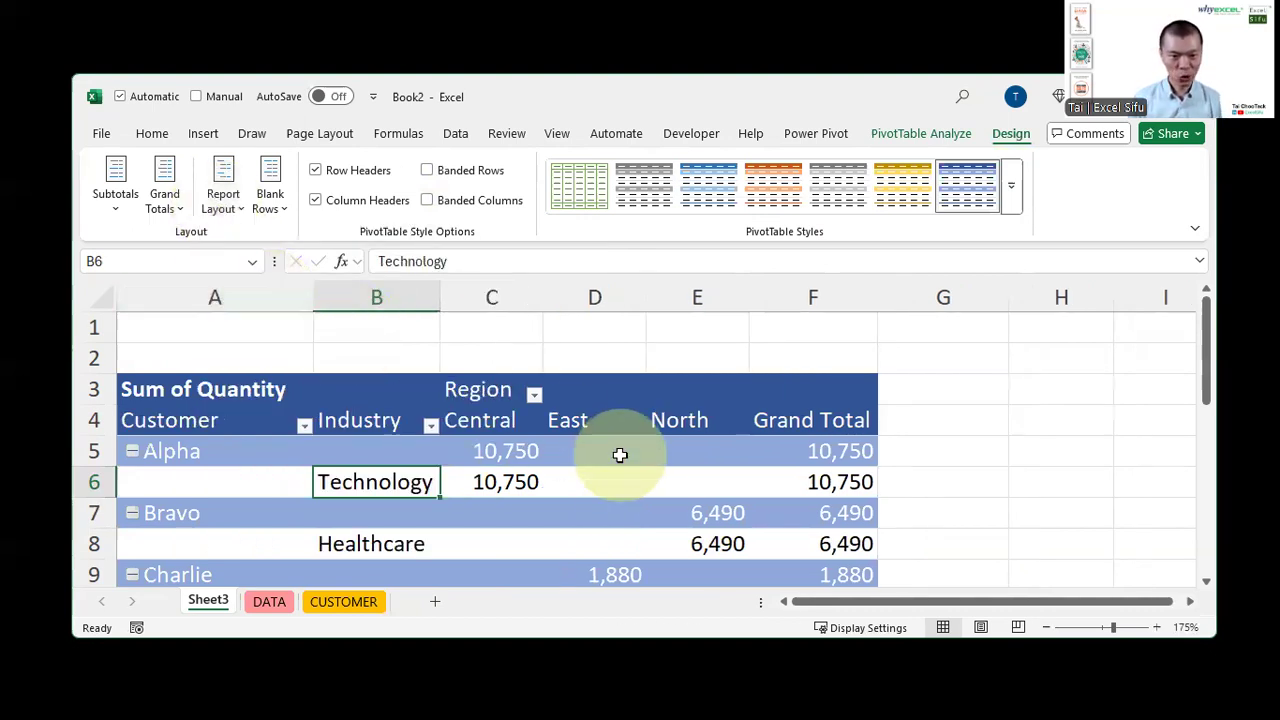
pyautogui.scroll(-2, 620, 455)
pyautogui.scroll(-2, 620, 455)
# Switch the report layout to Tabular Form, then back to Compact Form
pyautogui.click(223, 190)
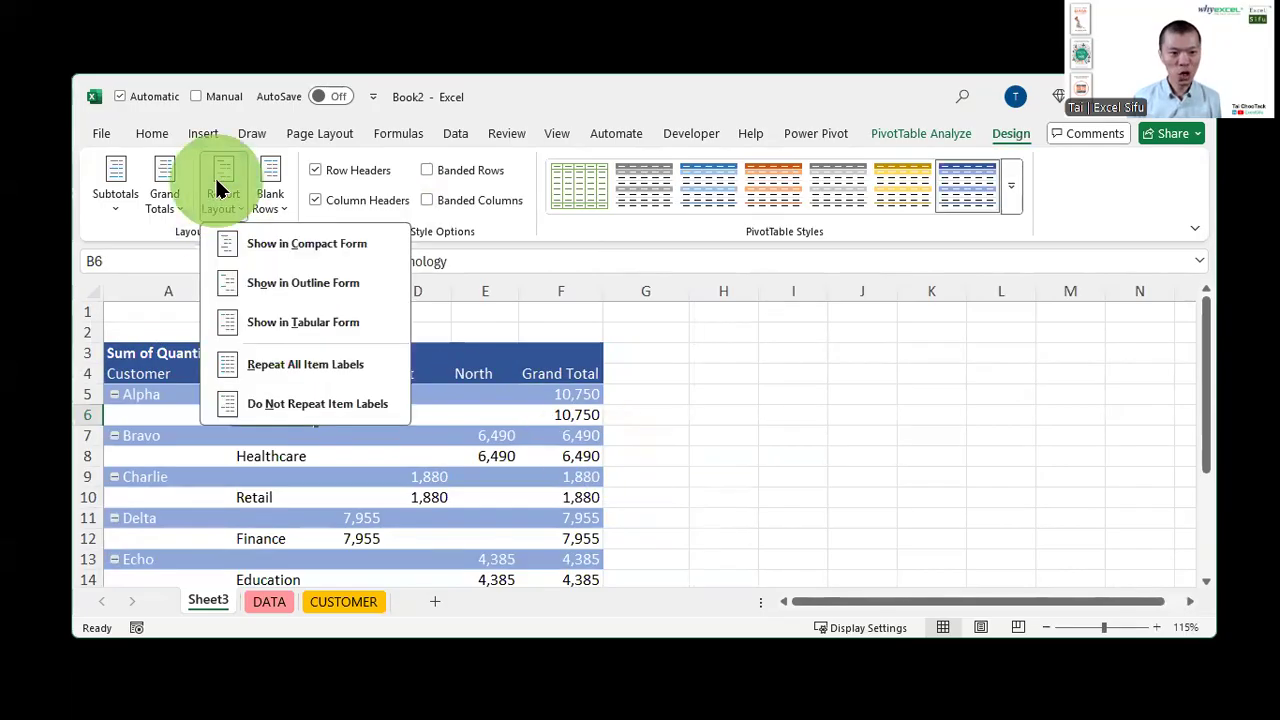
pyautogui.click(240, 320)
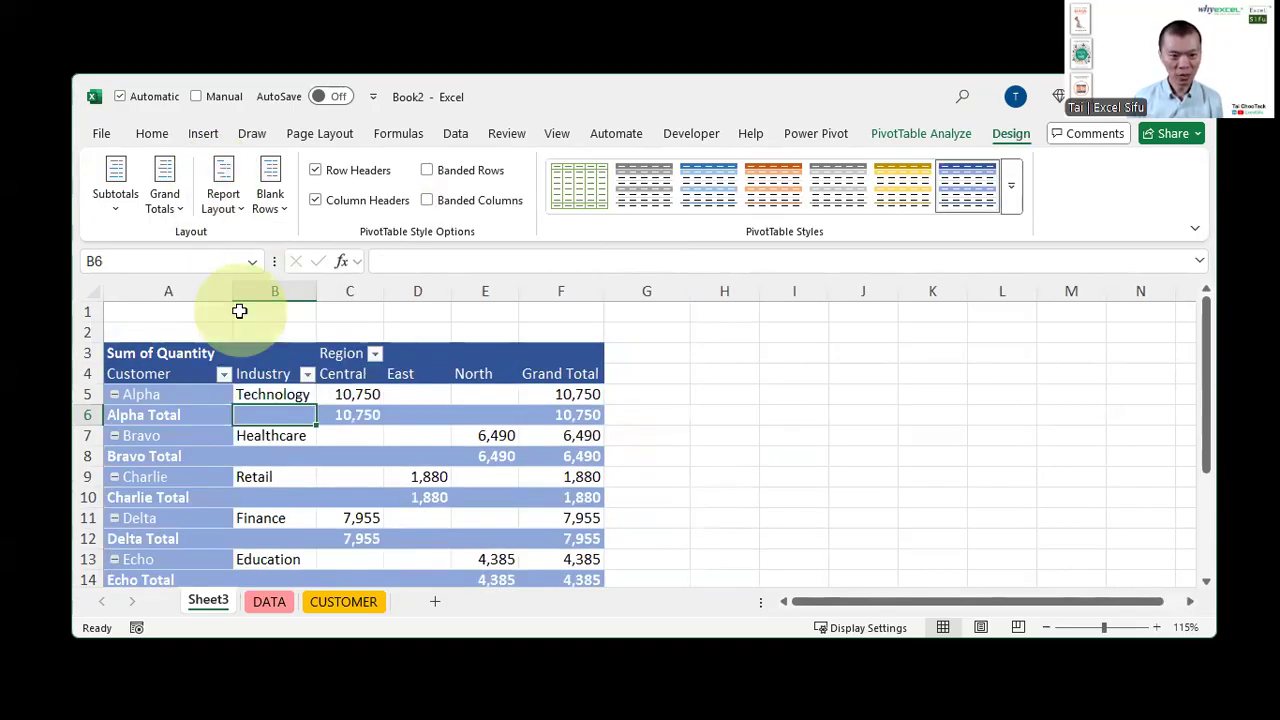
pyautogui.click(223, 190)
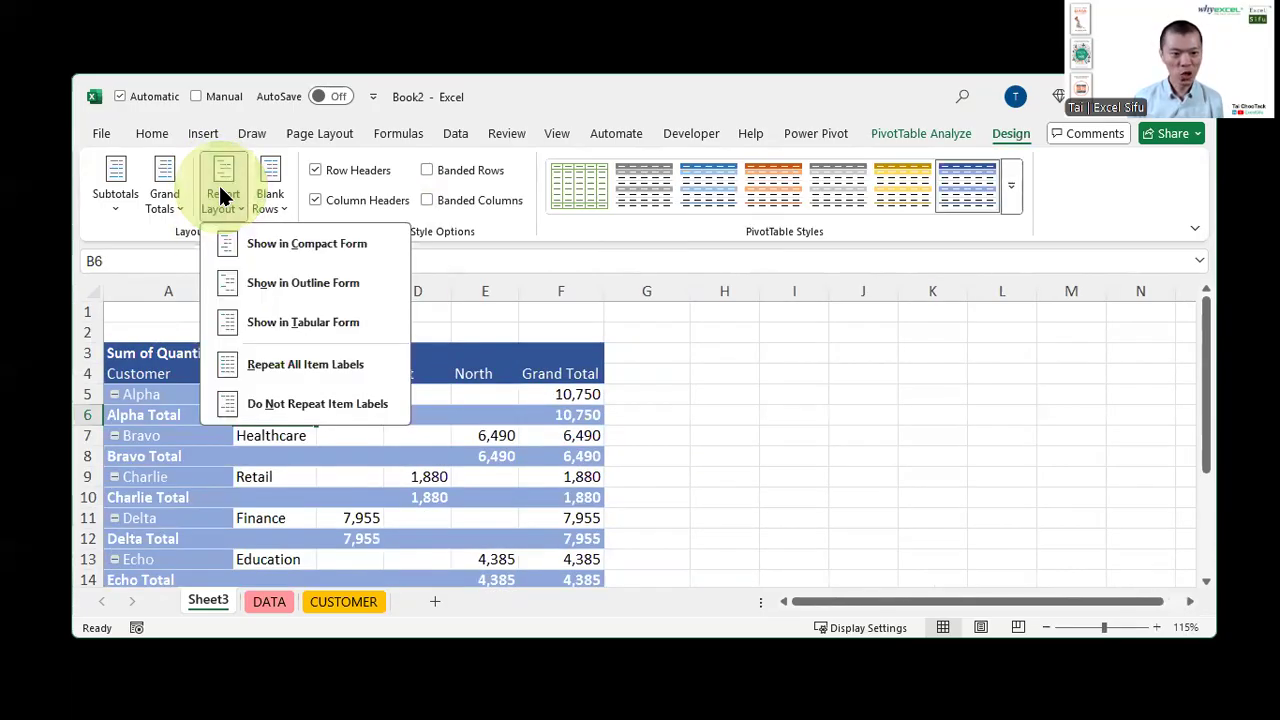
pyautogui.click(240, 250)
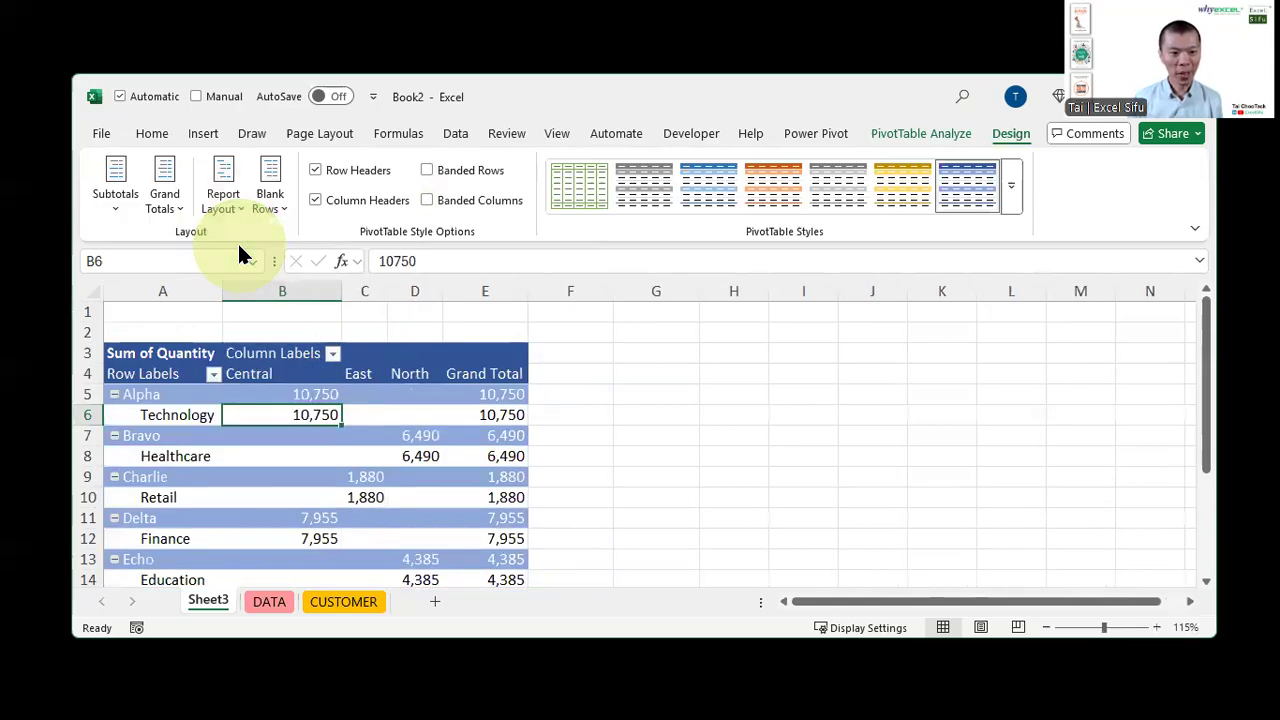
# Insert a blank line after each item, then remove the blank lines again
pyautogui.click(268, 196)
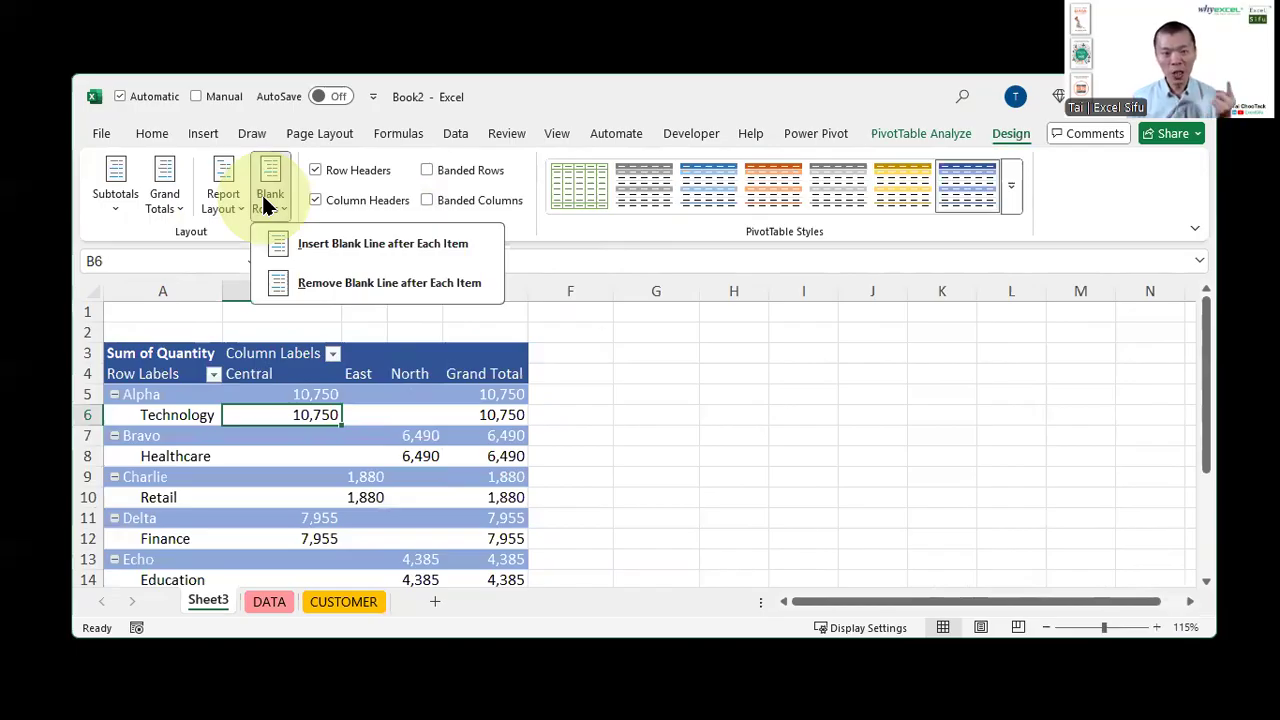
pyautogui.click(323, 245)
pyautogui.click(90, 435)
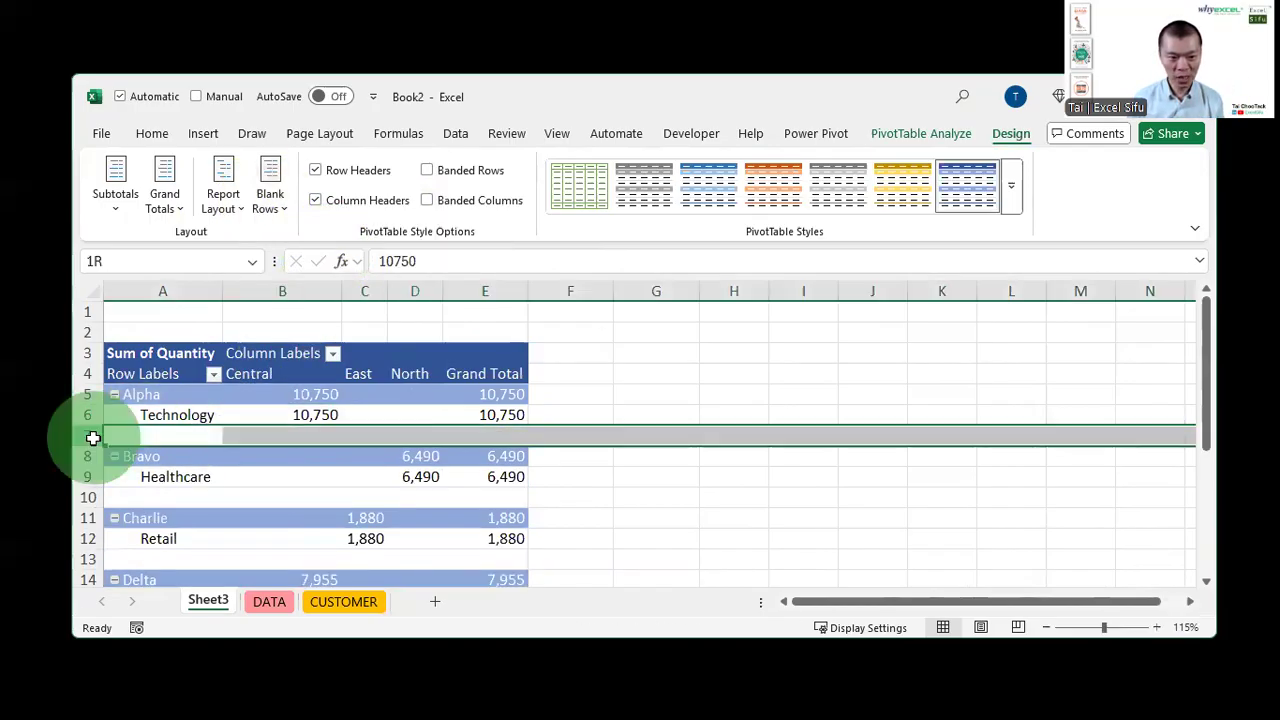
pyautogui.click(145, 414)
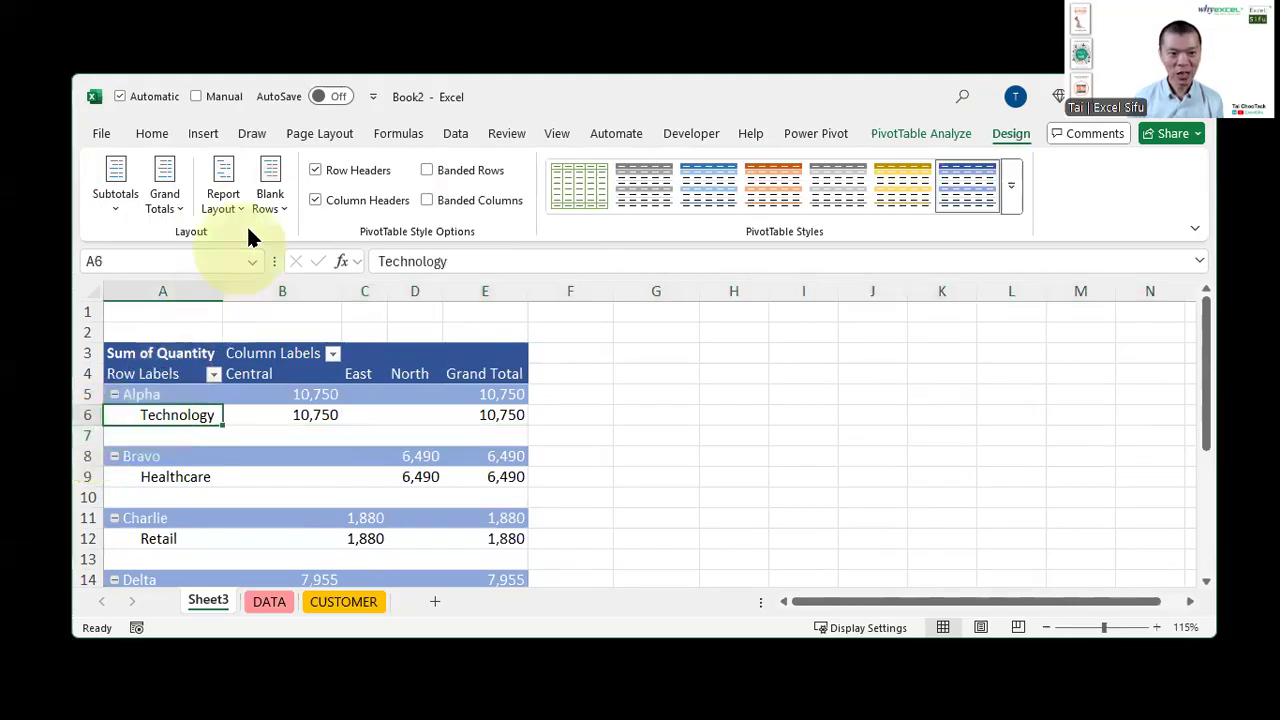
pyautogui.click(268, 198)
pyautogui.click(310, 283)
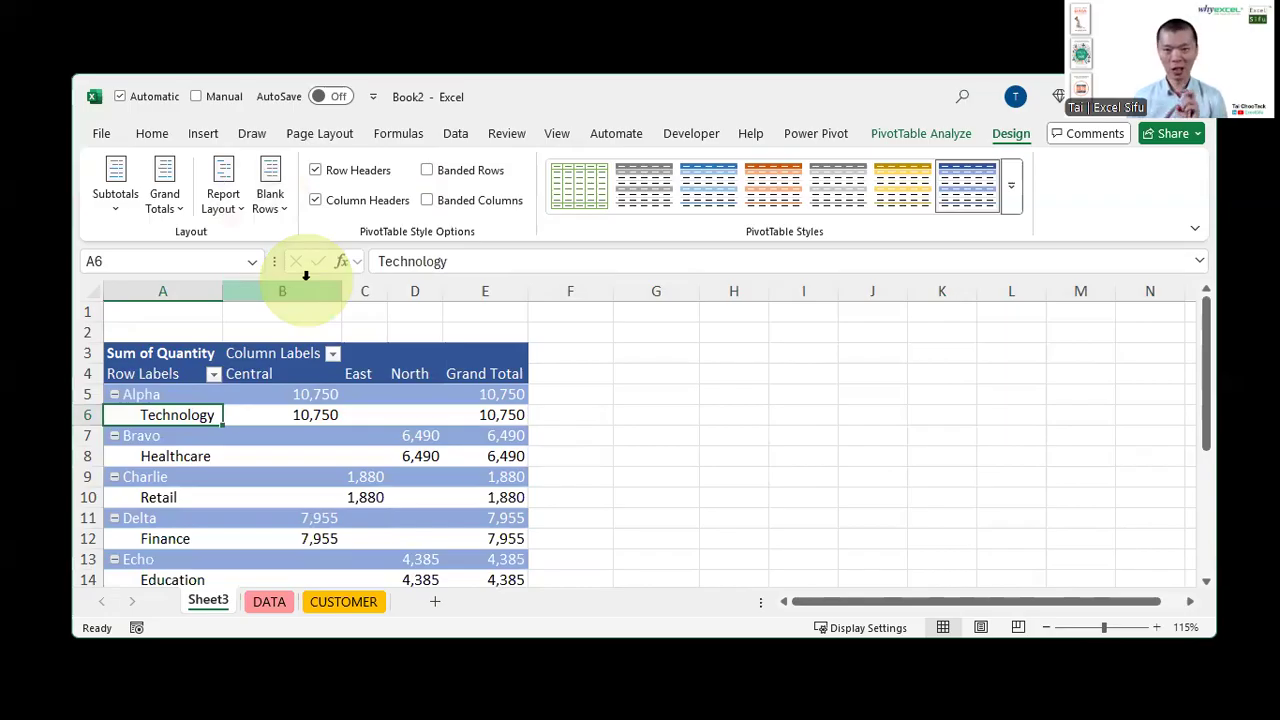
# Turn grand totals off, then turn them on for rows only
pyautogui.click(165, 196)
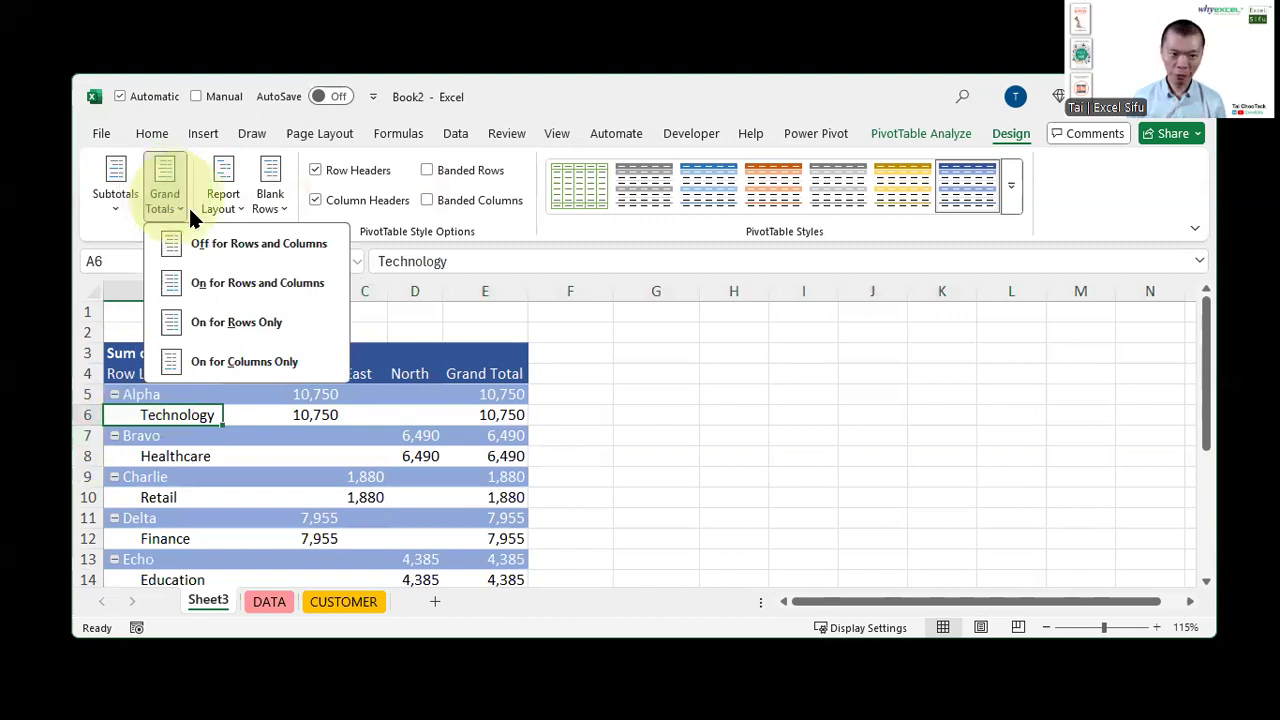
pyautogui.click(238, 244)
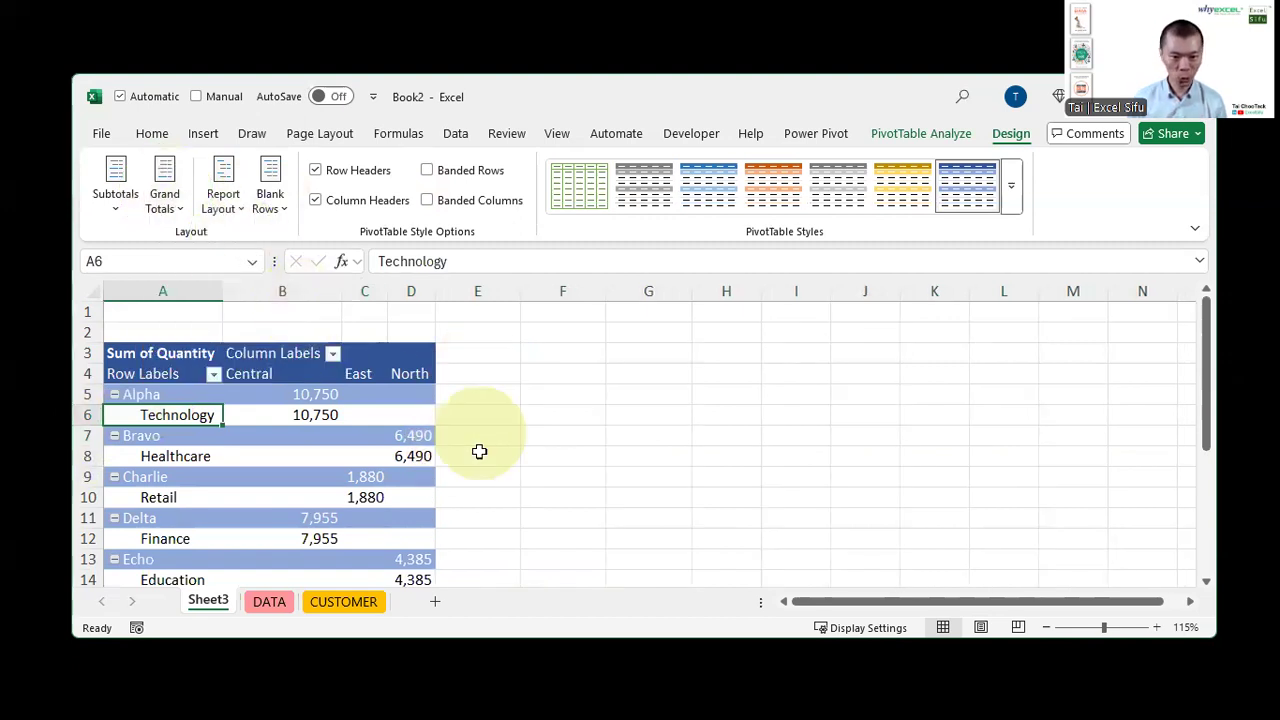
pyautogui.click(165, 200)
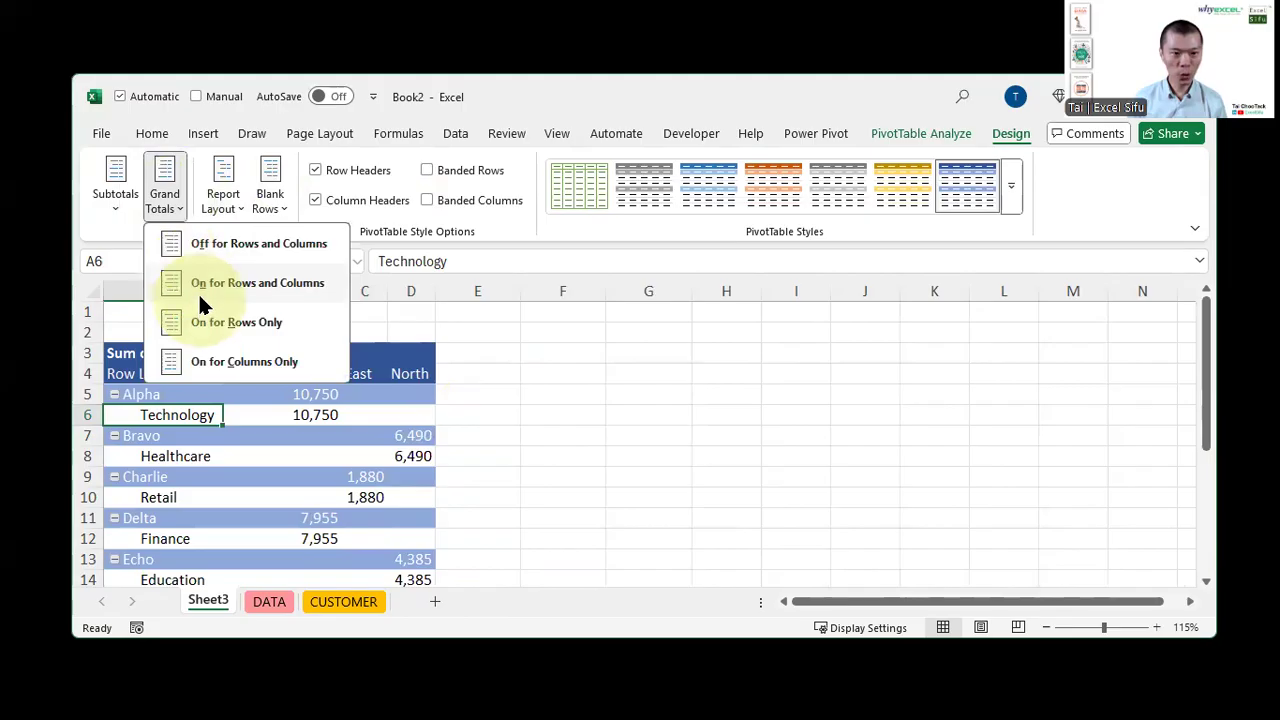
pyautogui.click(236, 324)
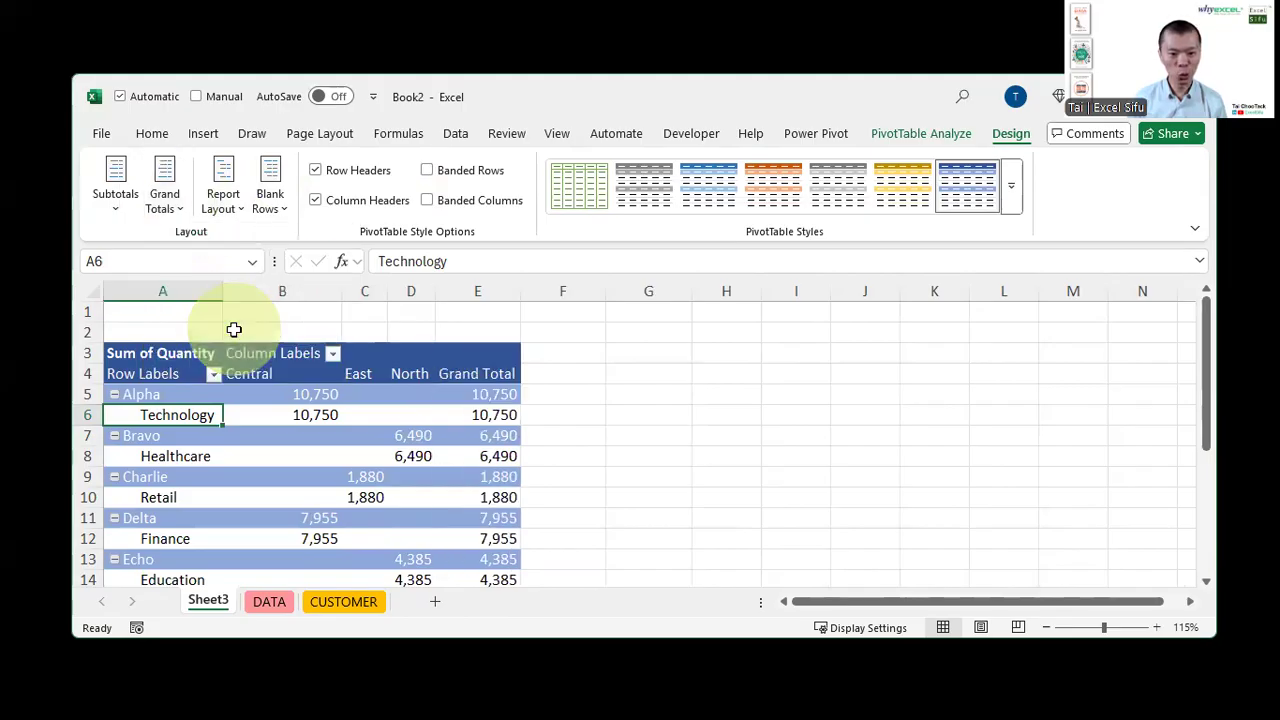
pyautogui.scroll(-3, 494, 427)
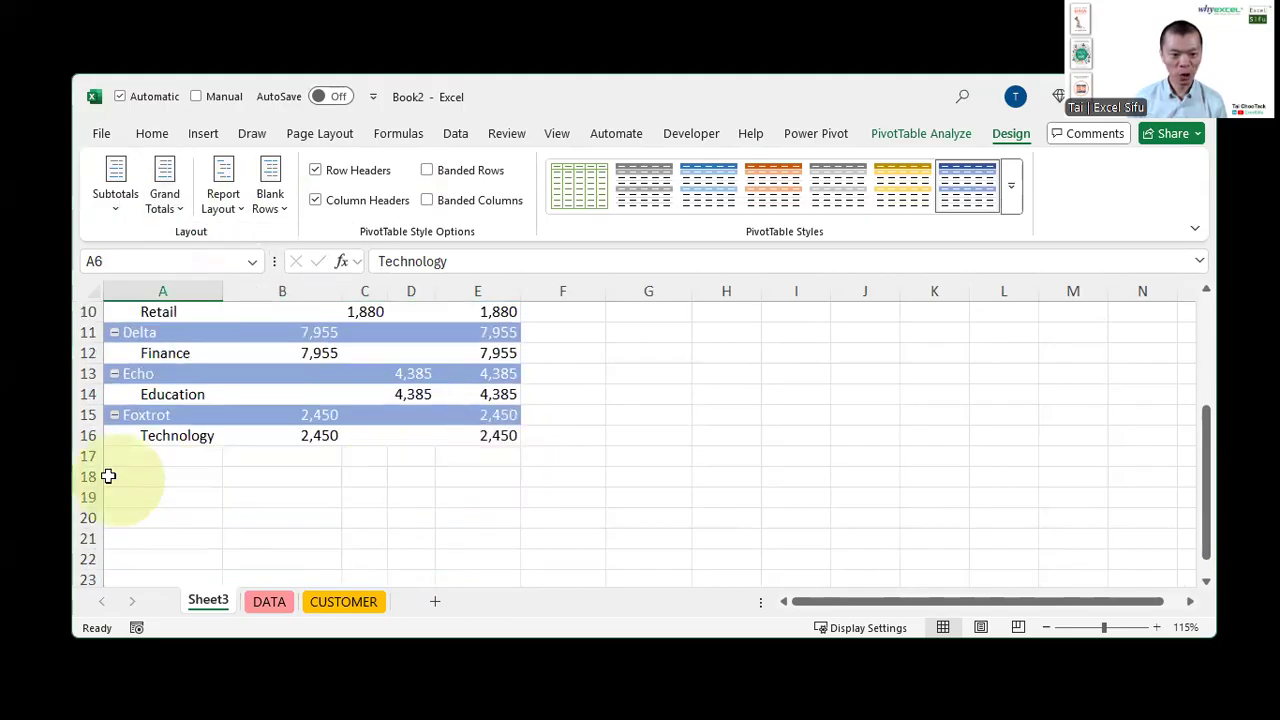
pyautogui.scroll(3, 490, 480)
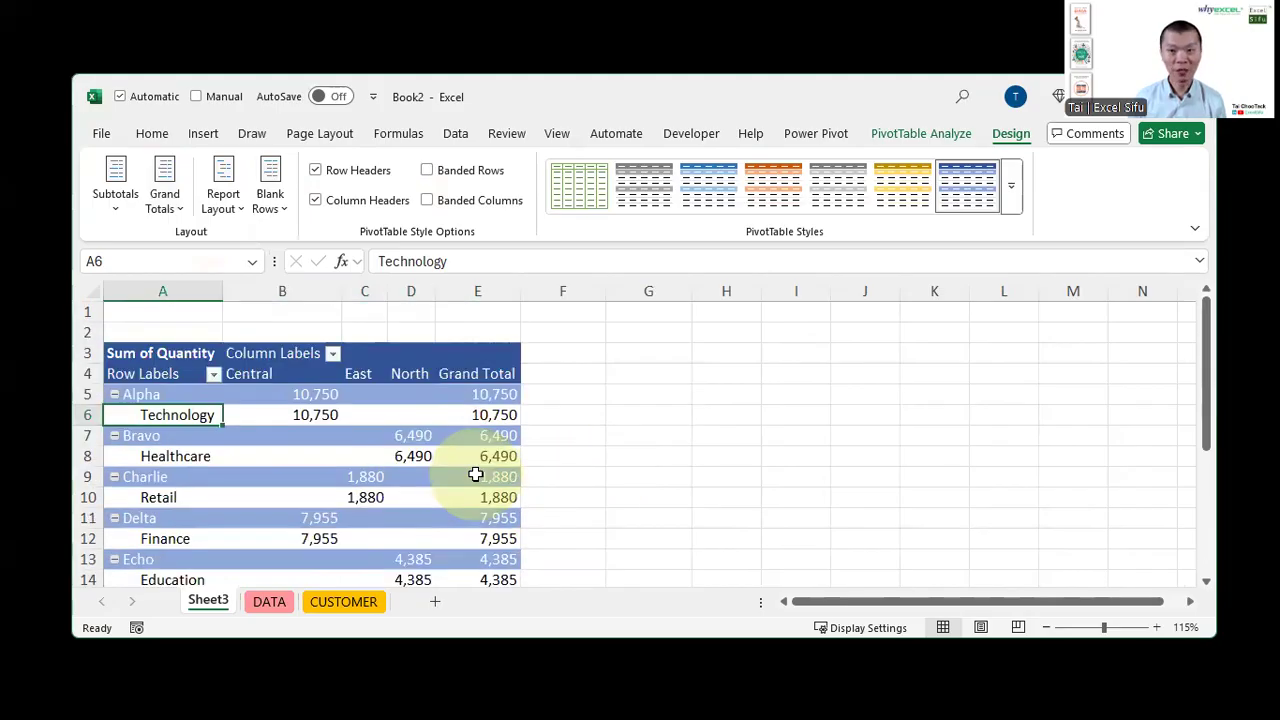
# Hide all subtotals in the PivotTable
pyautogui.click(125, 200)
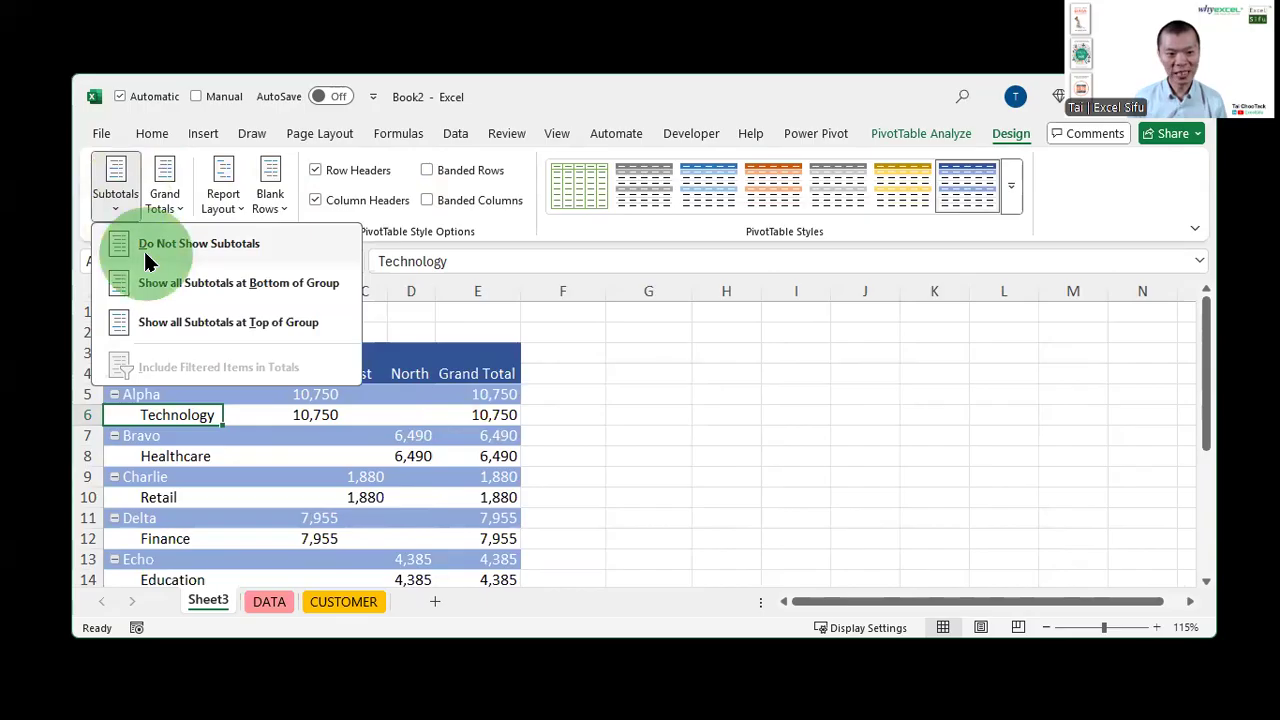
pyautogui.click(68, 256)
pyautogui.moveTo(286, 395); pyautogui.dragTo(543, 388)
# Show subtotals at the top of each group, then move them to the bottom of each group
pyautogui.click(115, 185)
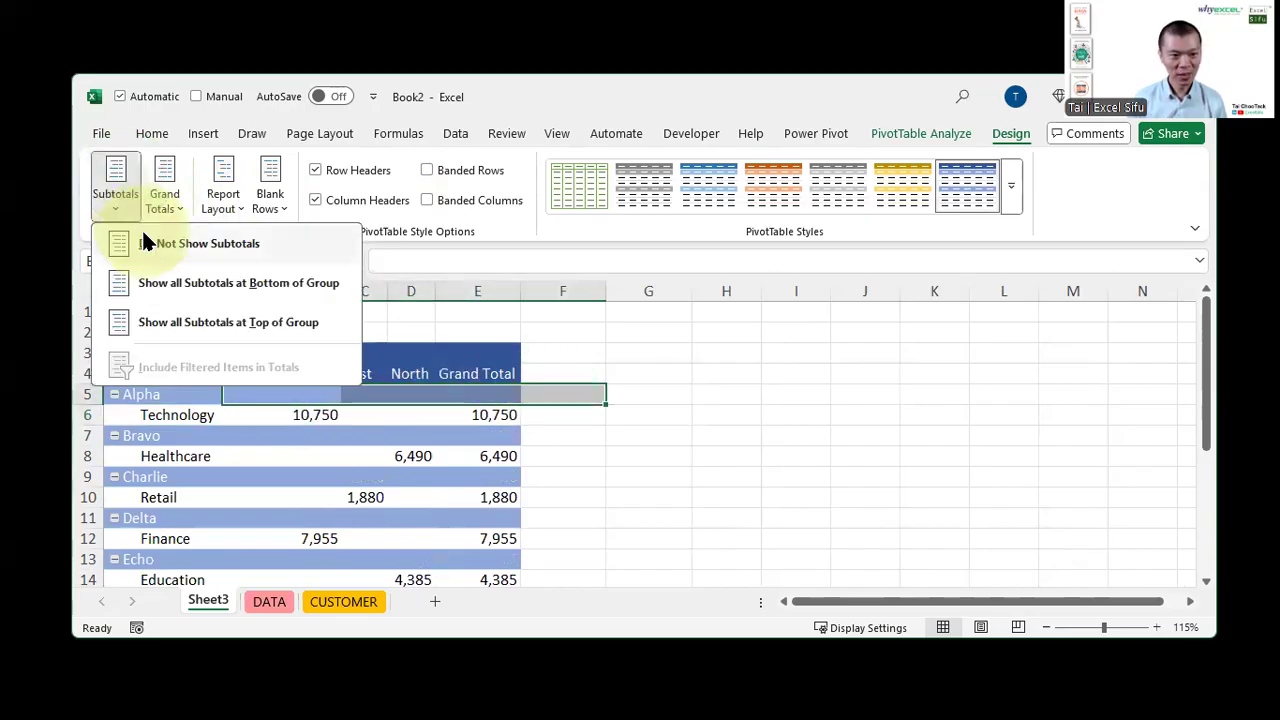
pyautogui.click(150, 323)
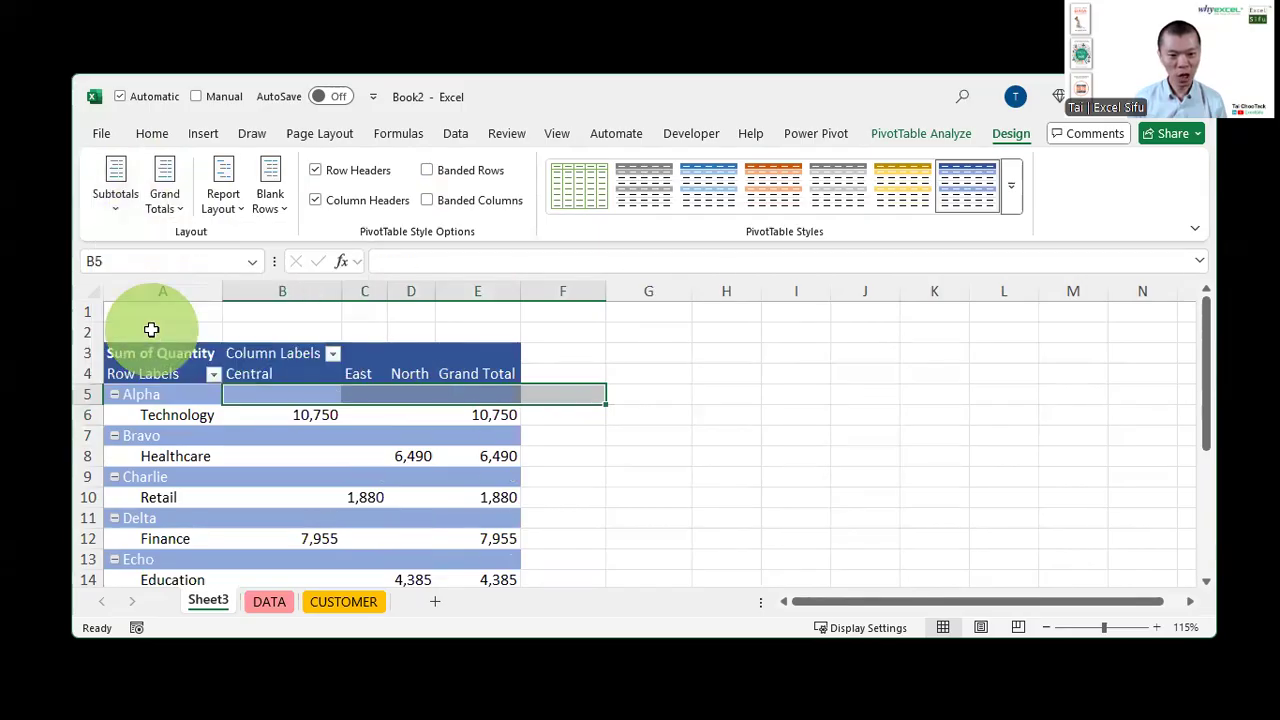
pyautogui.click(115, 185)
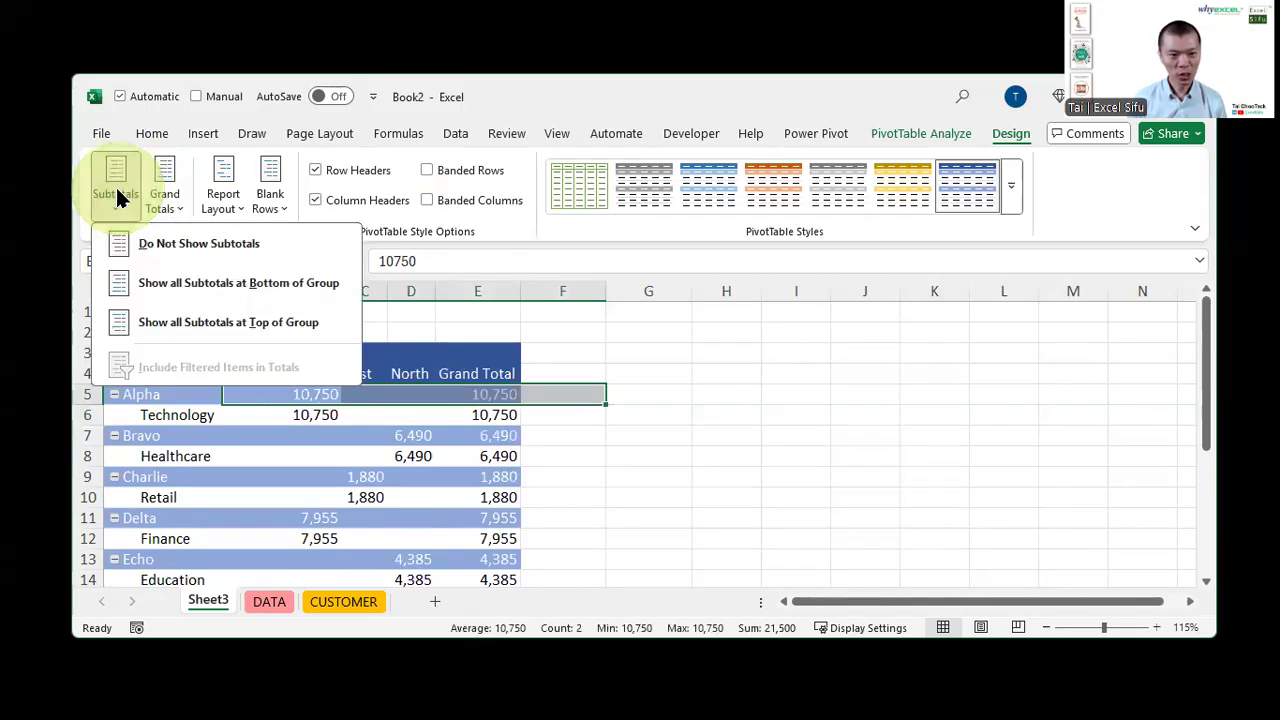
pyautogui.click(138, 280)
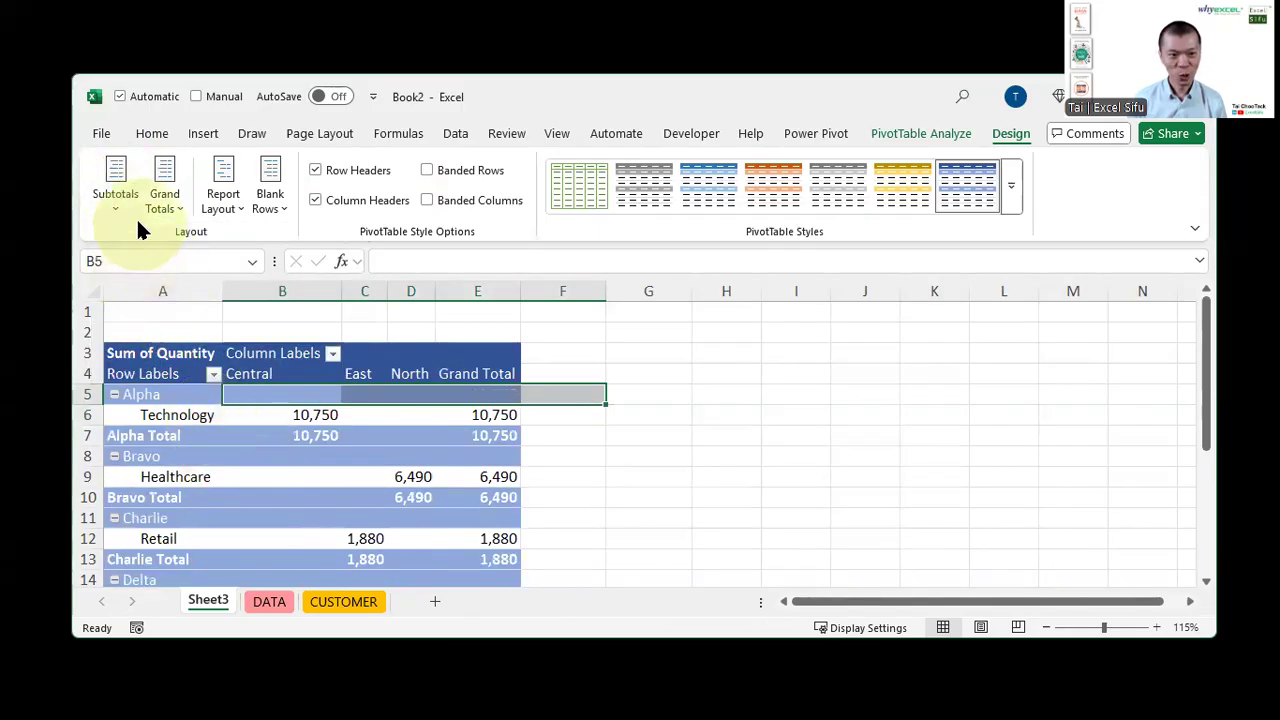
# Hide all subtotals in the PivotTable again
pyautogui.click(128, 208)
pyautogui.click(130, 243)
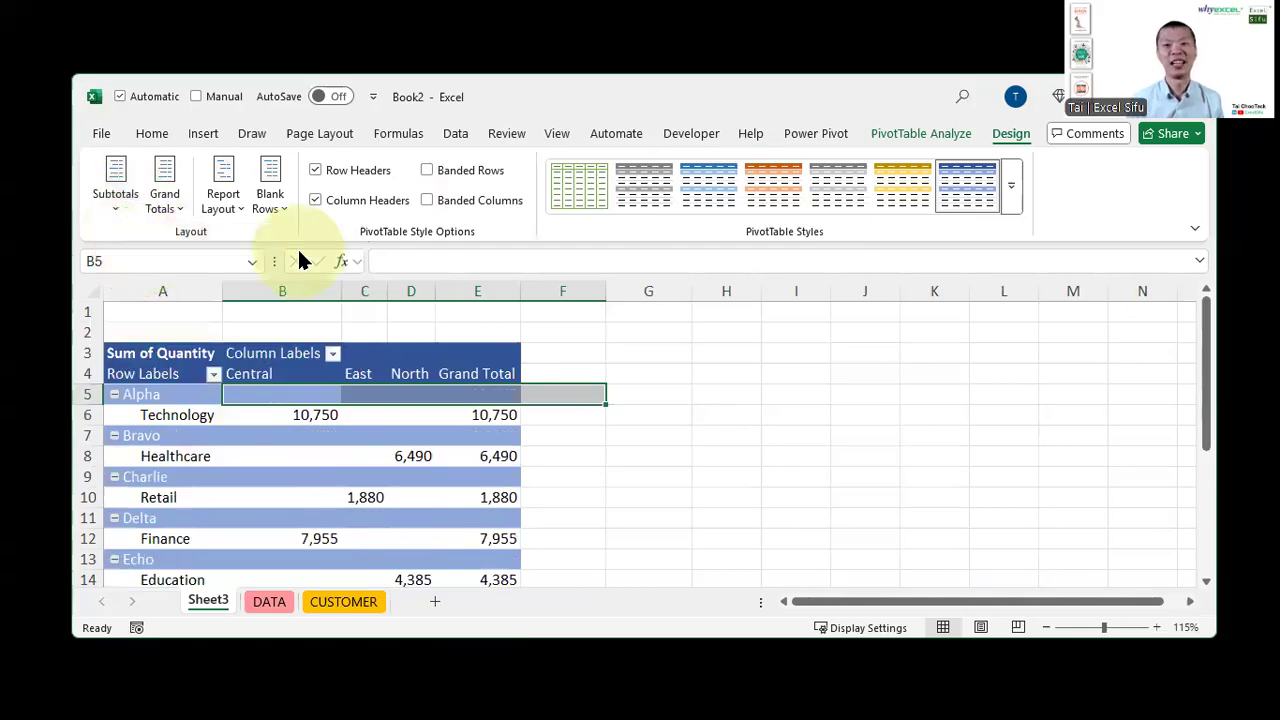
pyautogui.click(346, 415)
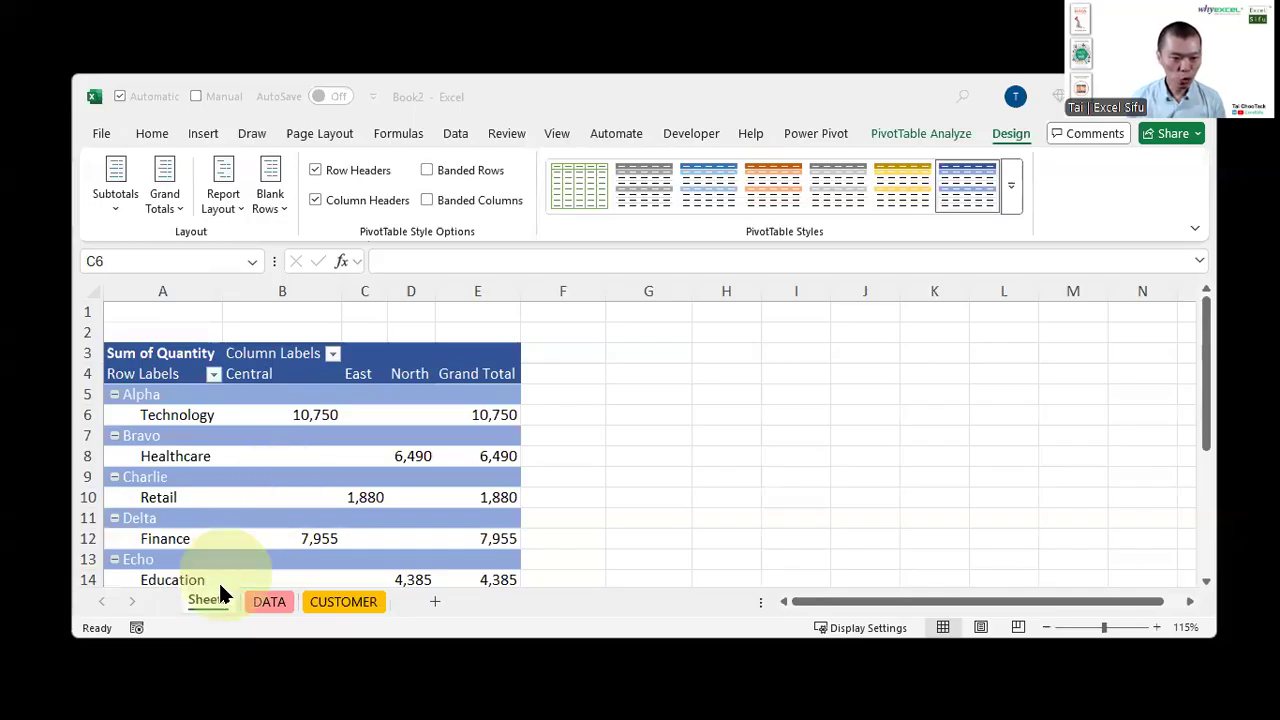
# Delete the Sheet3 worksheet containing the PivotTable
pyautogui.click(212, 597)
pyautogui.press('Delete')
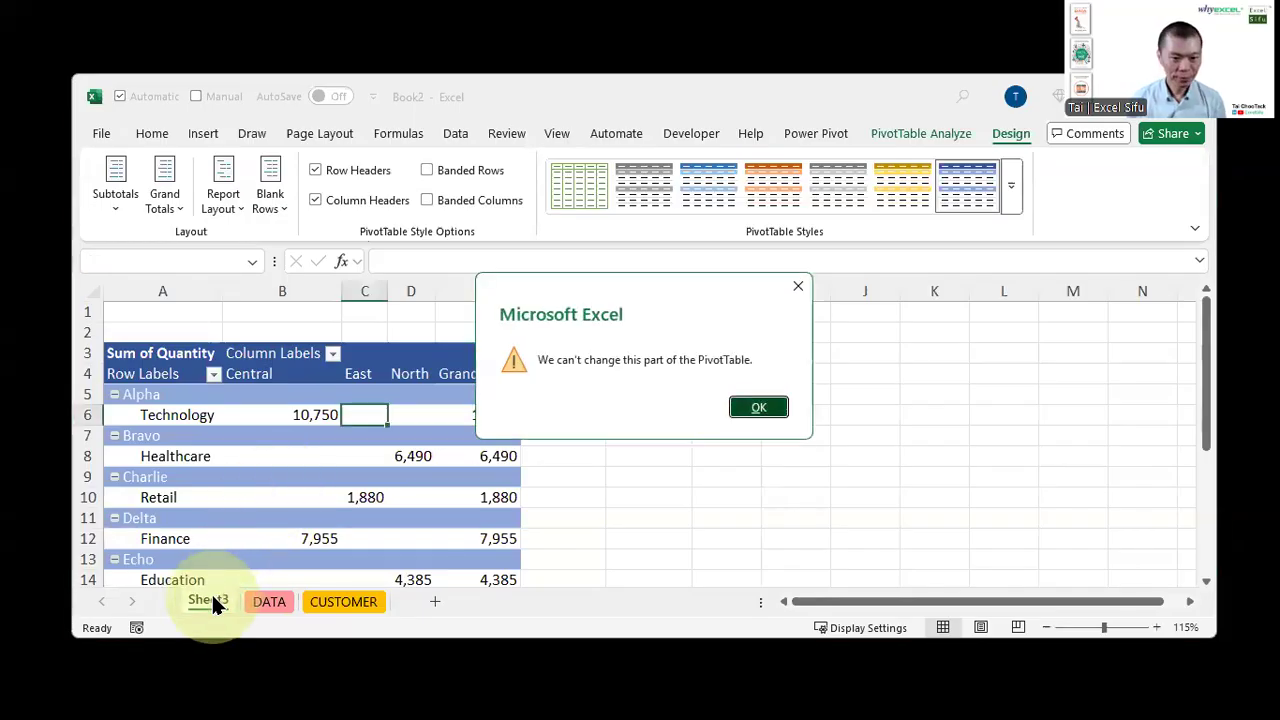
pyautogui.press('Return')
pyautogui.click(263, 496)
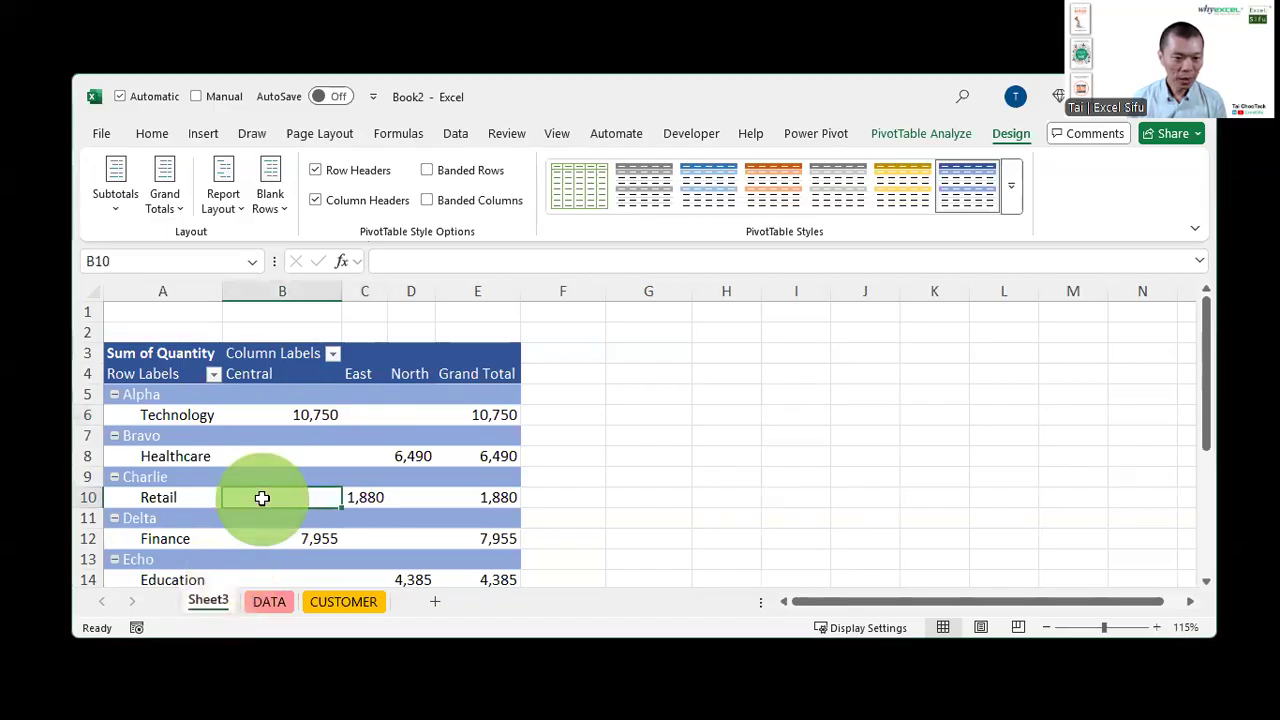
pyautogui.rightClick(205, 598)
pyautogui.press('d')
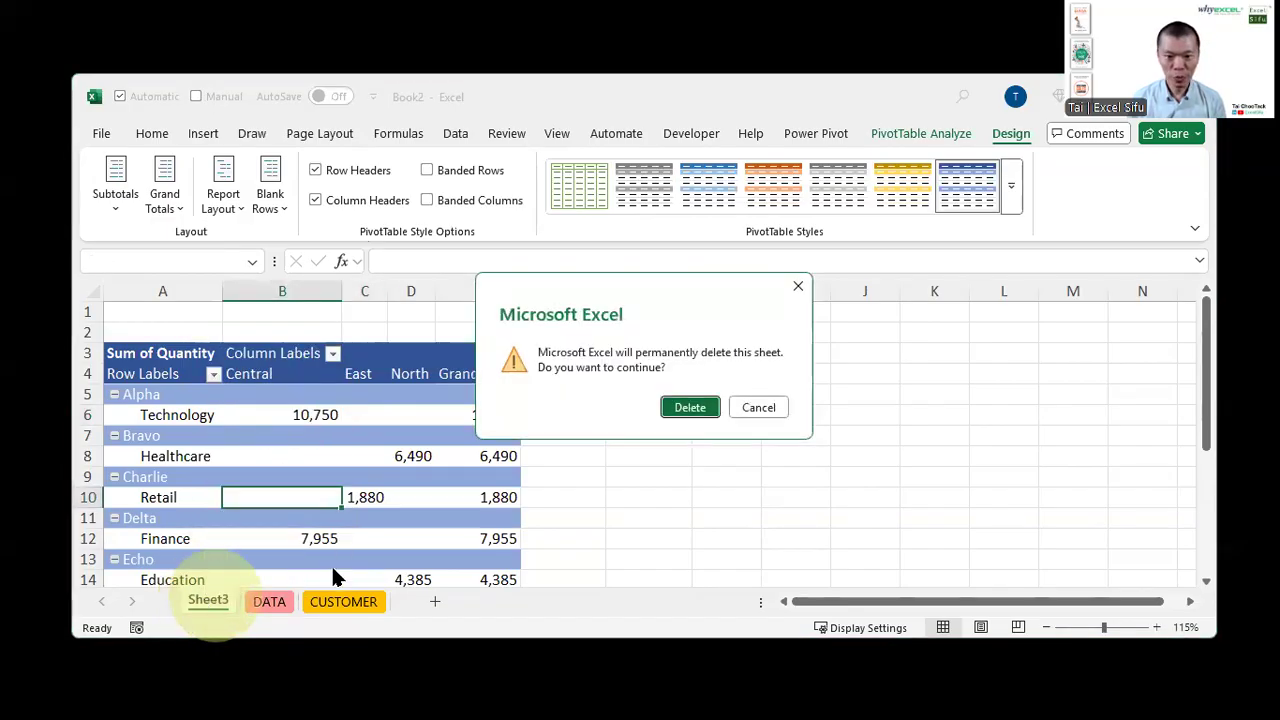
pyautogui.click(682, 410)
# Delete the Industry and Region columns from the DATA table
pyautogui.click(272, 415)
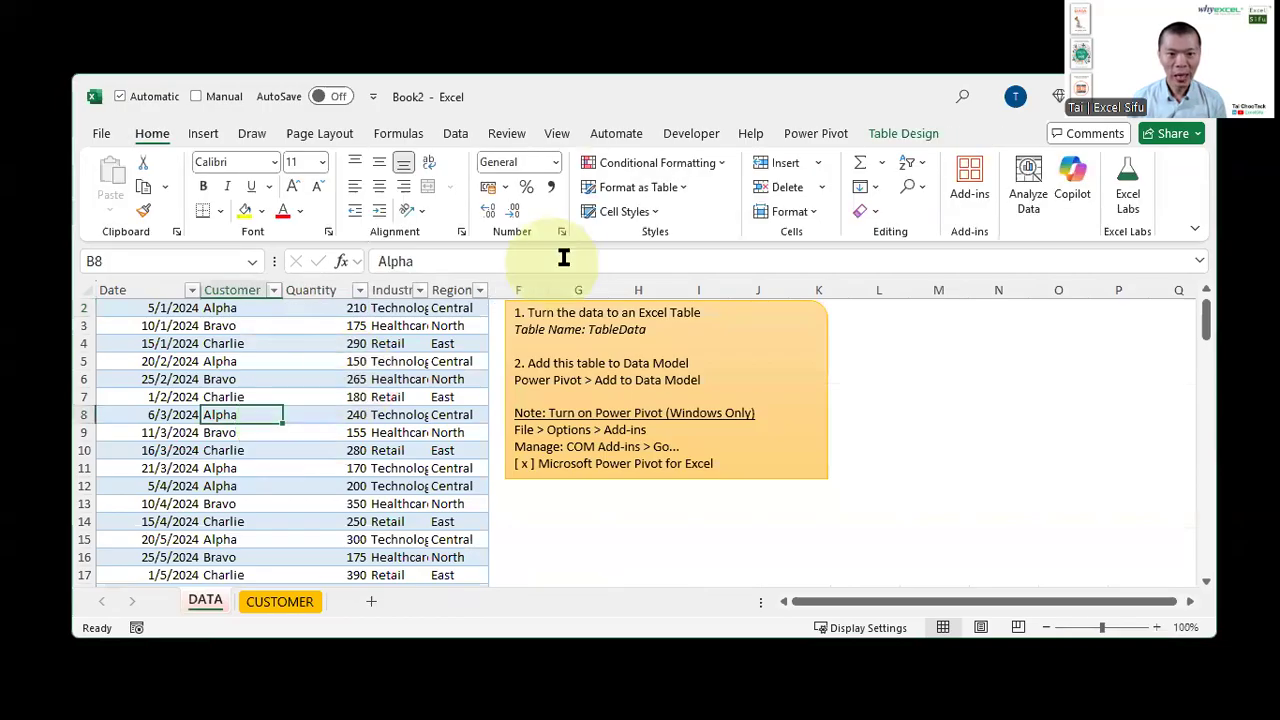
pyautogui.moveTo(395, 288); pyautogui.dragTo(444, 290)
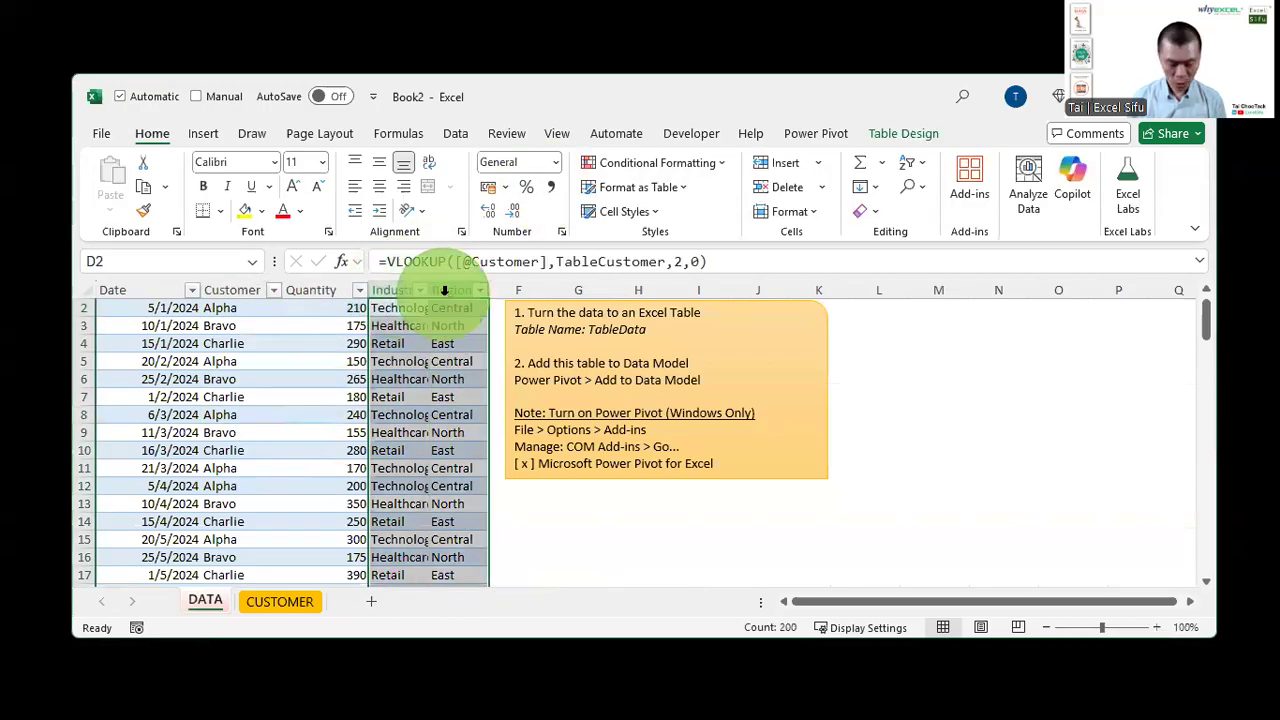
pyautogui.hotkey('ctrl', '-')
pyautogui.hotkey('ctrl', 'Home')
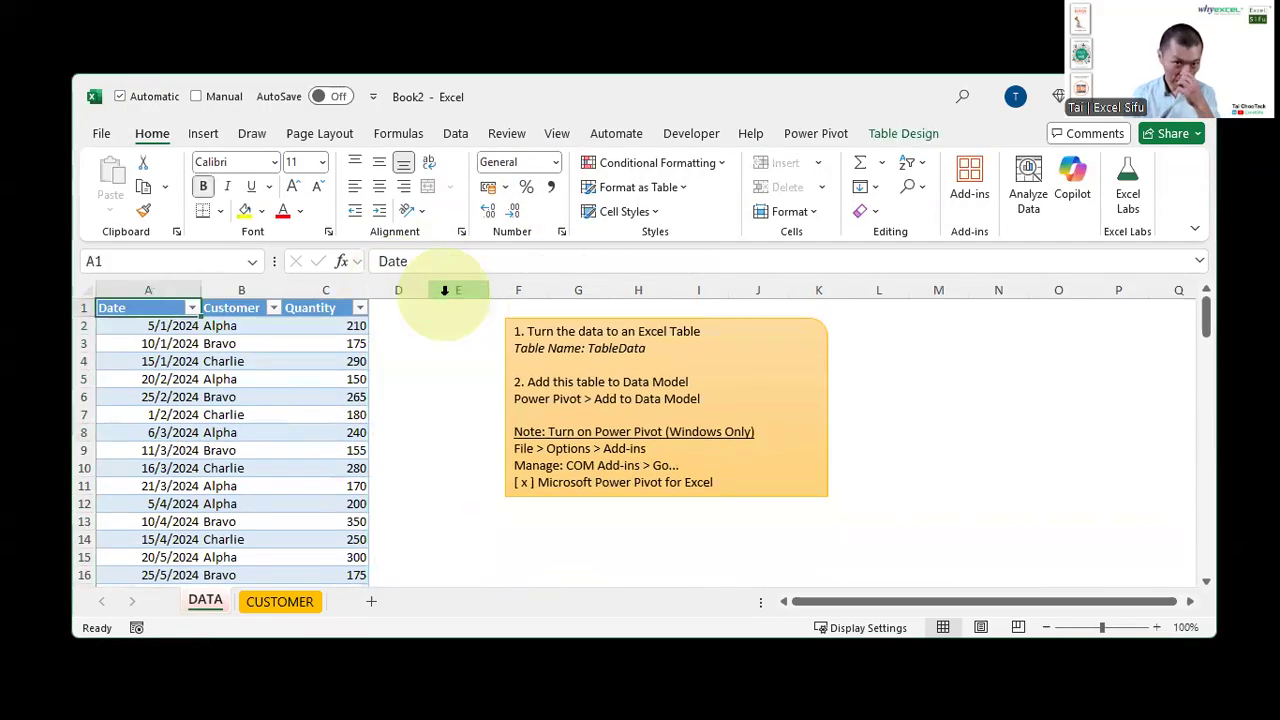
# Clear the DATA table's style and convert the table to a normal range
pyautogui.click(910, 130)
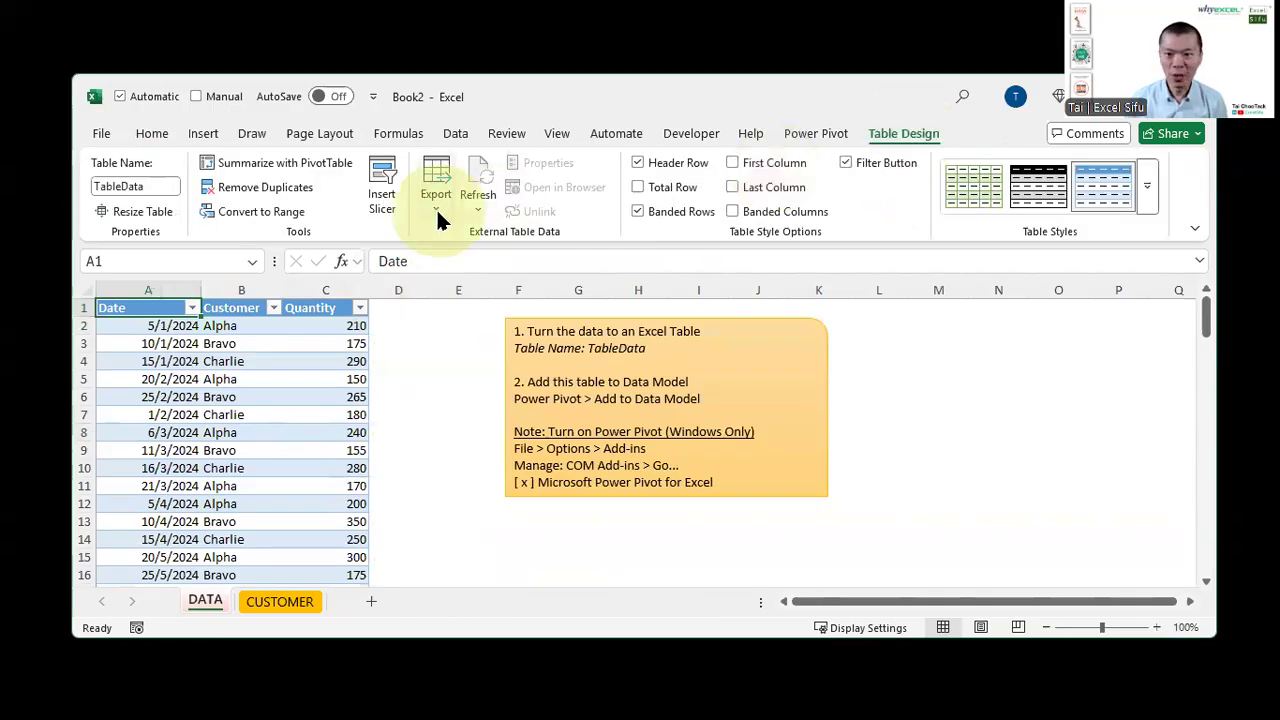
pyautogui.click(1147, 186)
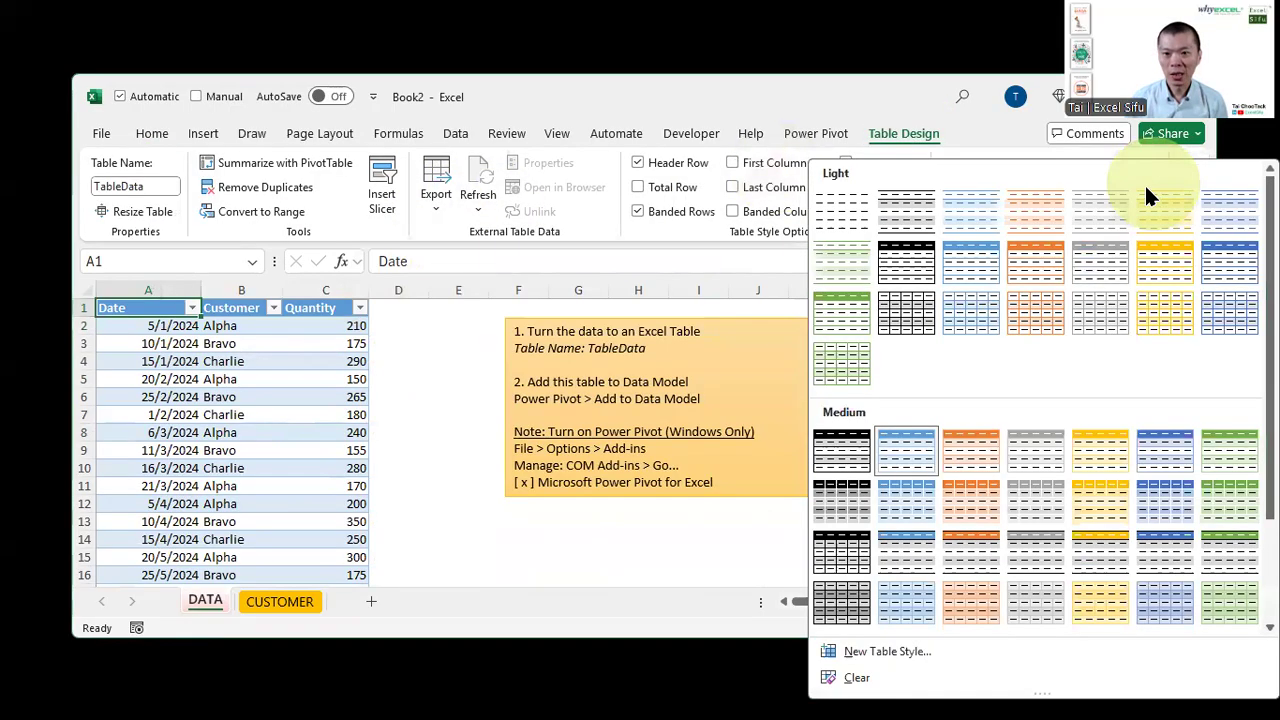
pyautogui.click(836, 214)
pyautogui.click(285, 207)
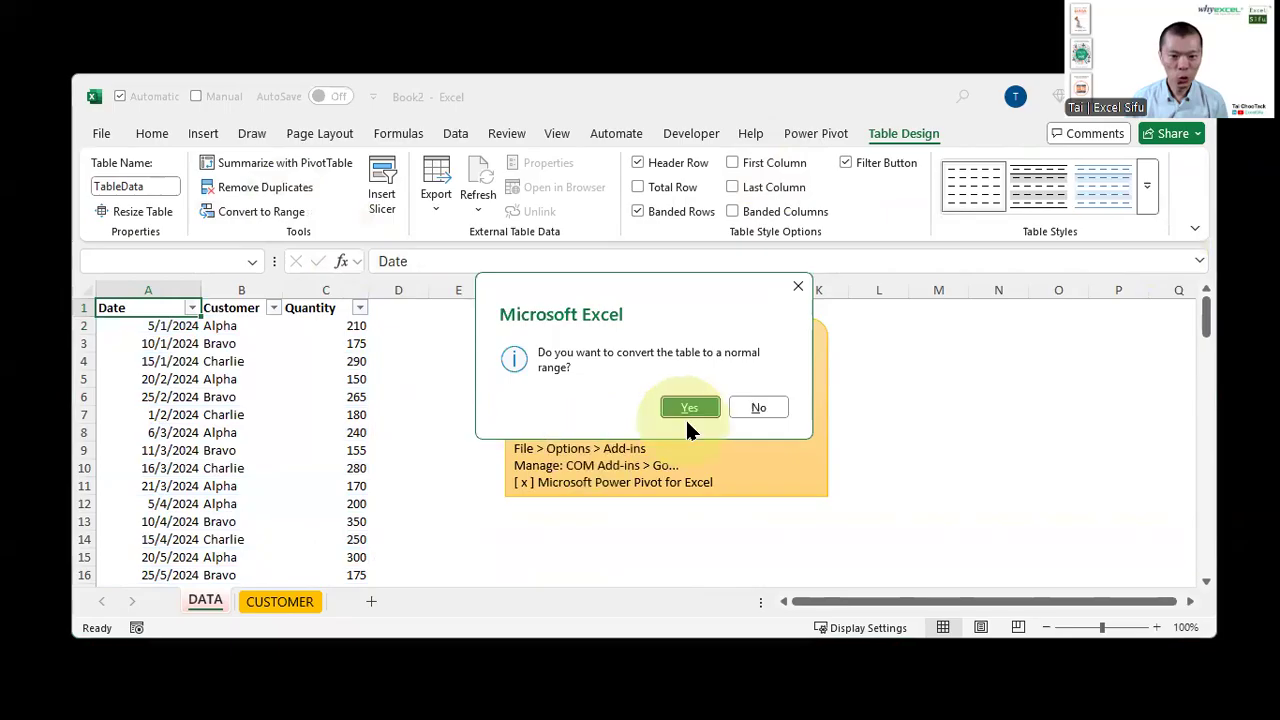
pyautogui.click(689, 412)
# Clear the CUSTOMER table's style and convert that table to a normal range
pyautogui.click(254, 603)
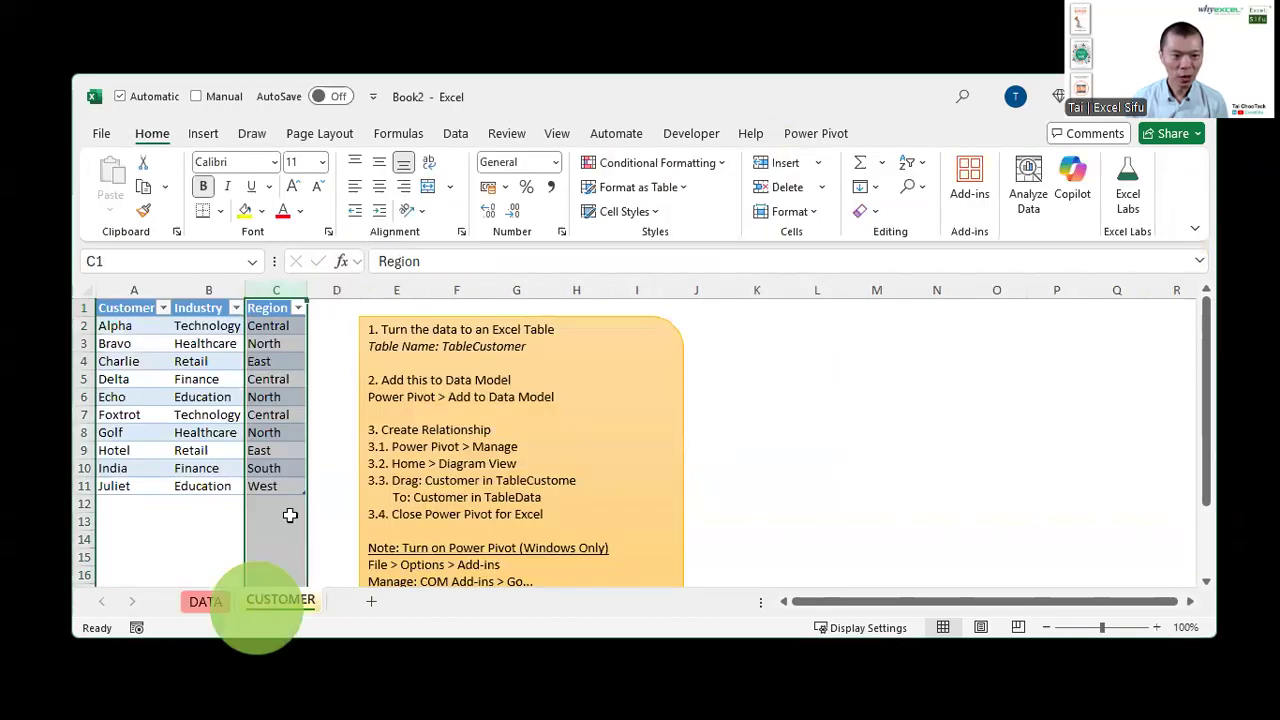
pyautogui.click(209, 361)
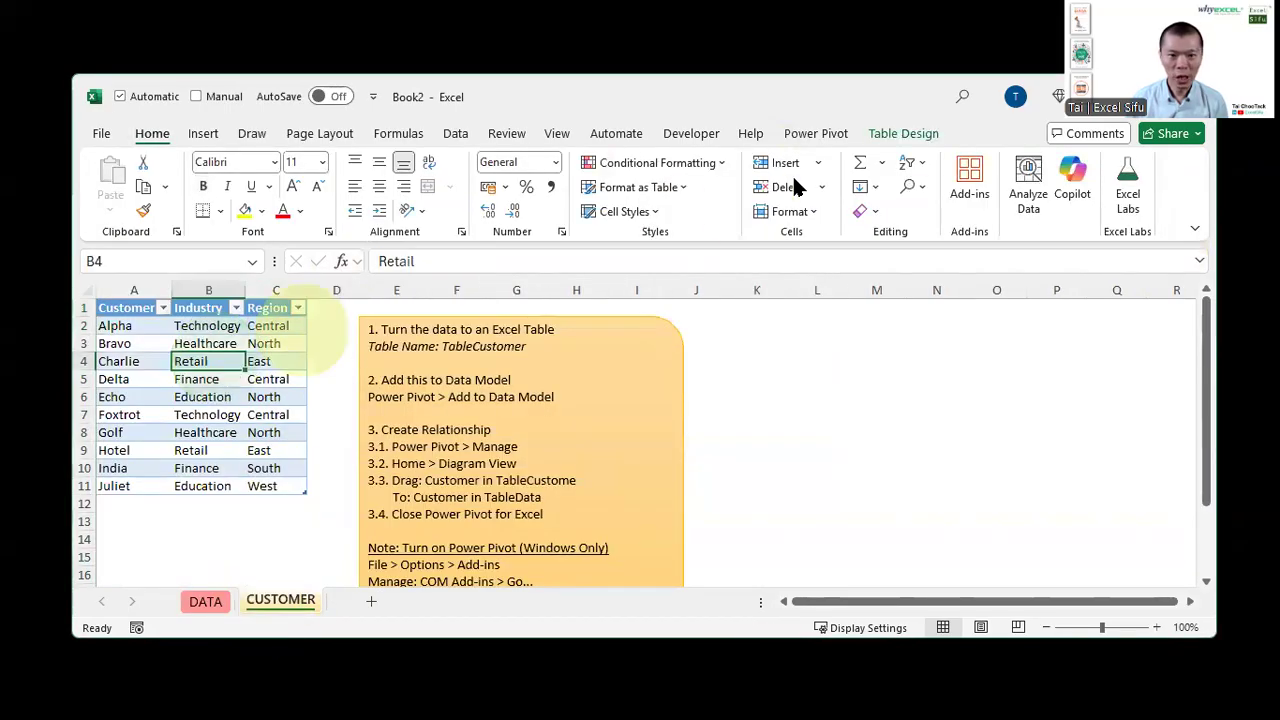
pyautogui.click(920, 134)
pyautogui.click(1150, 205)
pyautogui.click(838, 218)
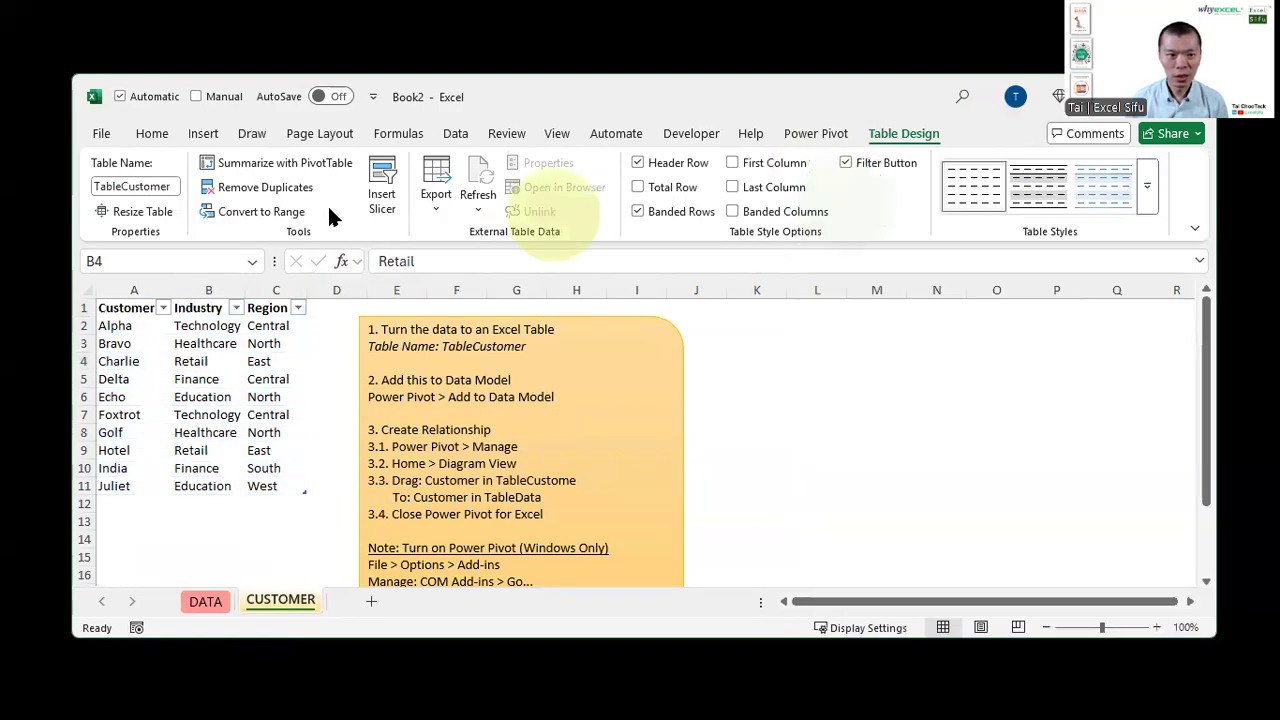
pyautogui.click(222, 208)
pyautogui.click(689, 412)
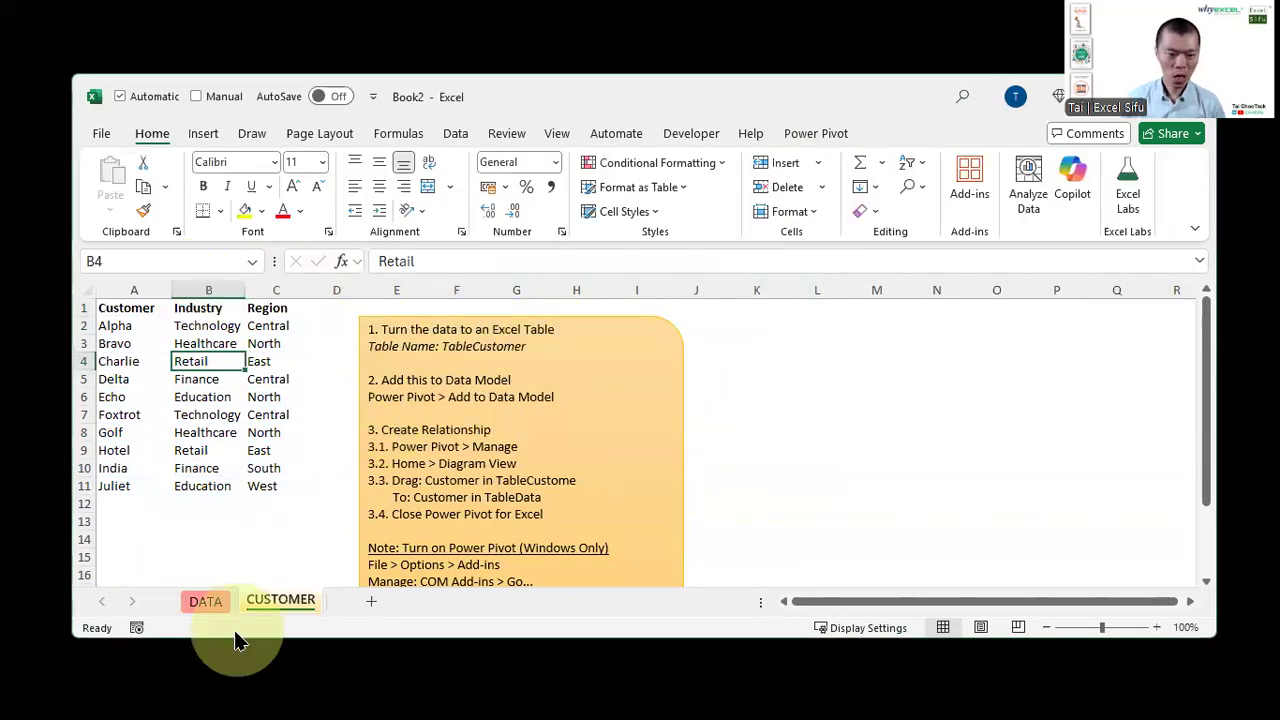
# Convert the DATA range back into a table named TableData
pyautogui.click(221, 603)
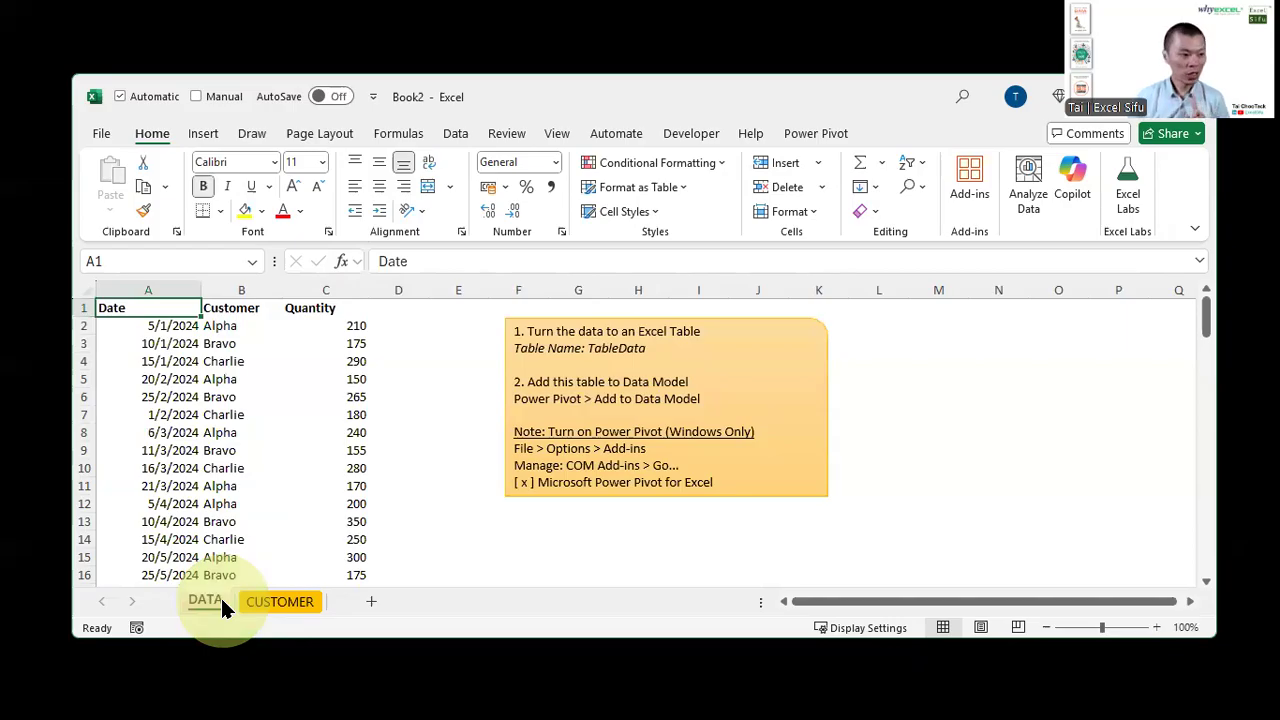
pyautogui.click(270, 603)
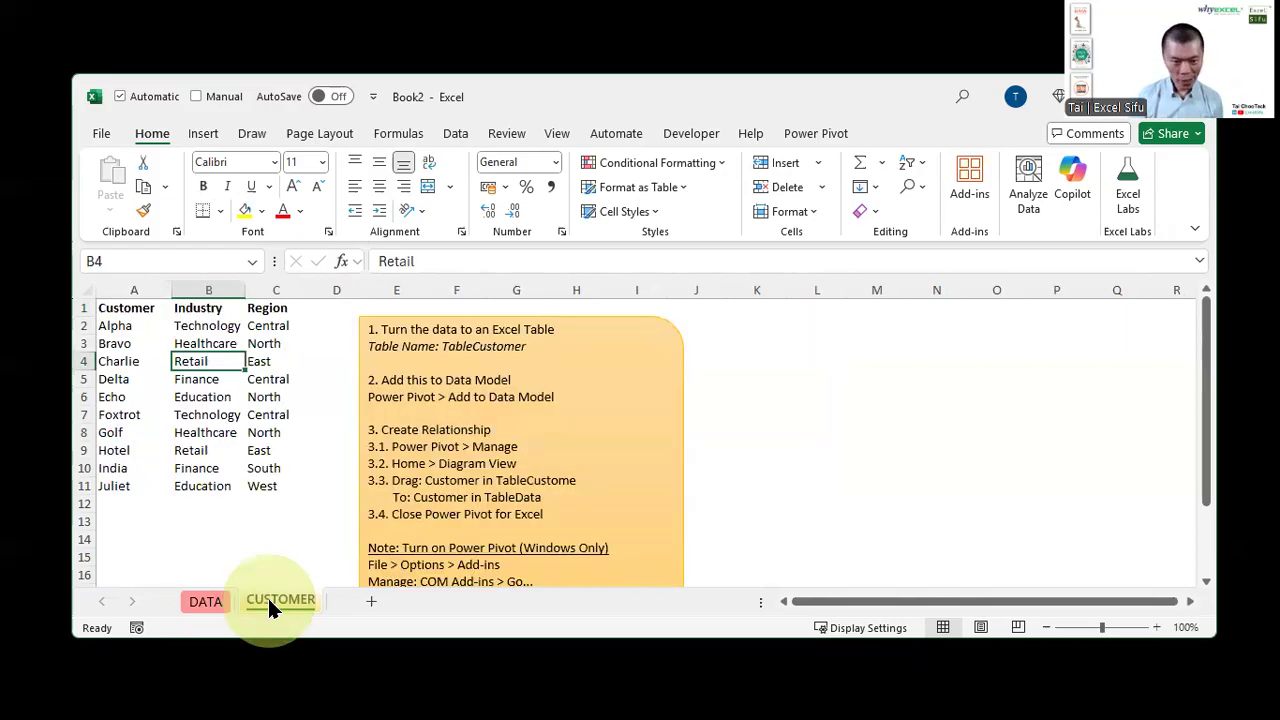
pyautogui.hotkey('ctrl', 'pageup')
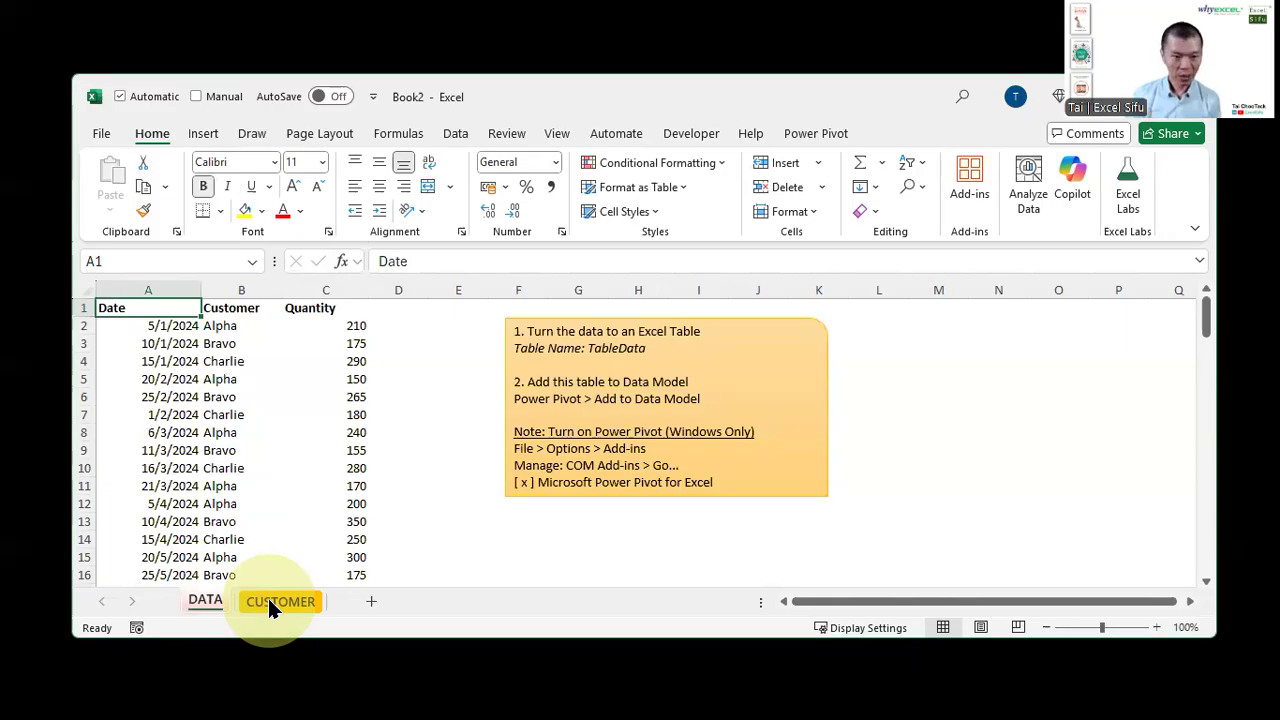
pyautogui.hotkey('ctrl', 't')
pyautogui.press('Return')
pyautogui.hotkey('alt', 'j')
pyautogui.press('t')
pyautogui.press('a')
pyautogui.press('Return')
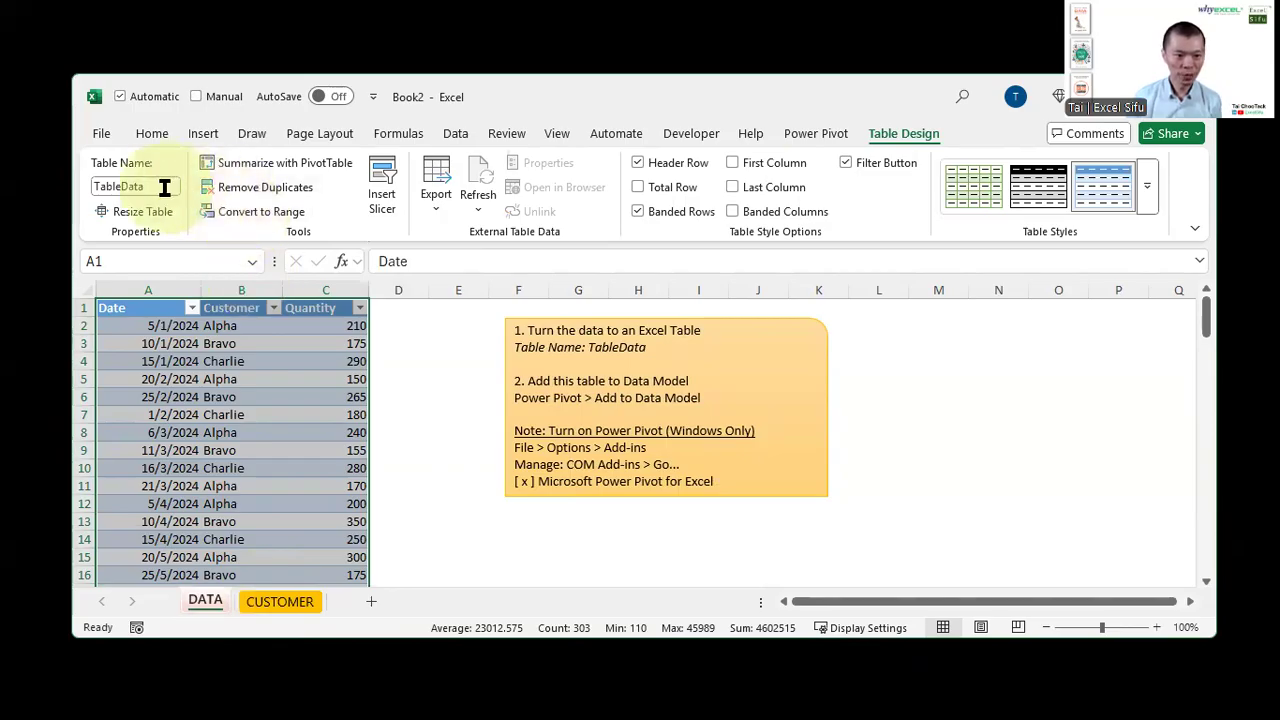
# Convert the CUSTOMER range into a table with headers and name it TableCustomer
pyautogui.click(271, 601)
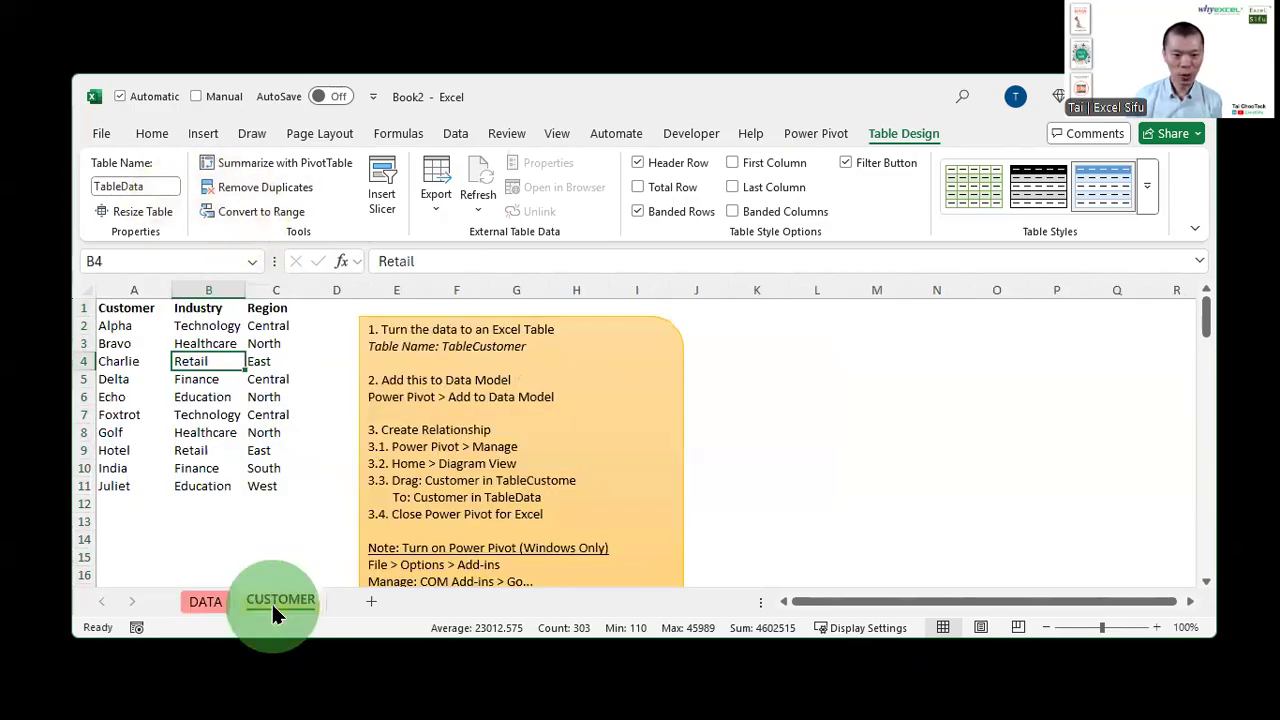
pyautogui.click(203, 133)
pyautogui.click(251, 172)
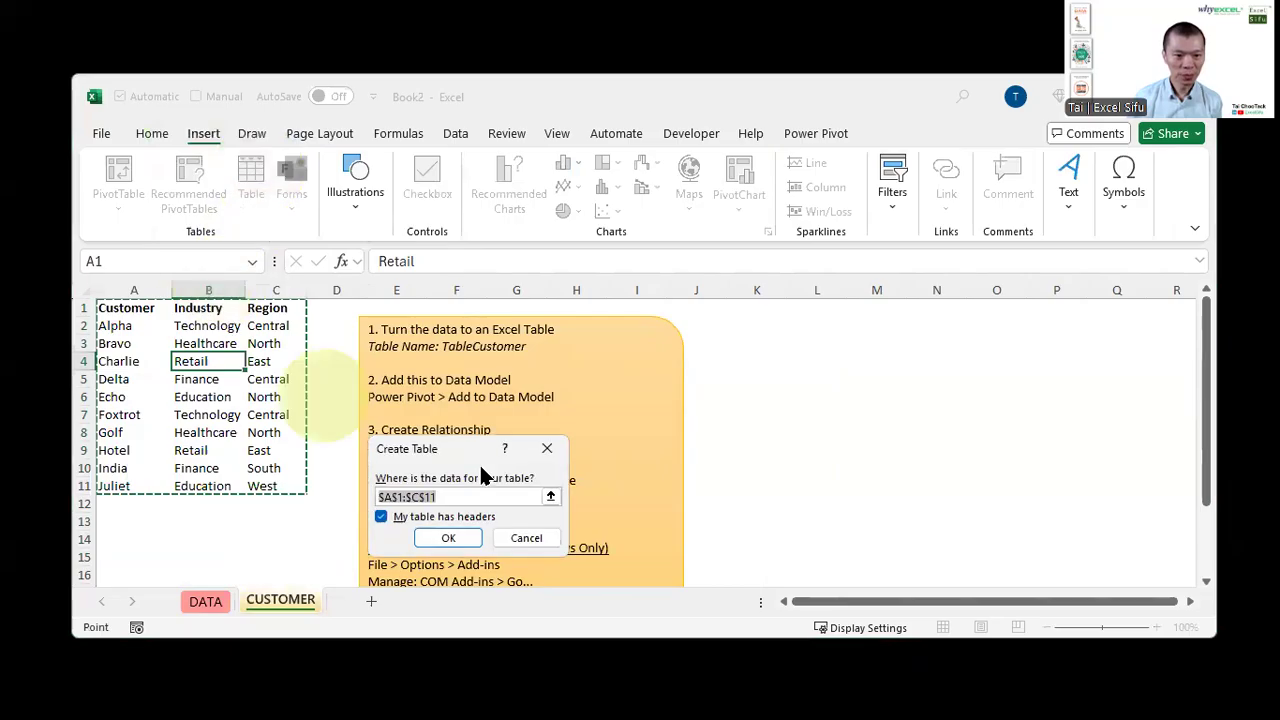
pyautogui.click(450, 534)
pyautogui.click(150, 186)
pyautogui.write('TableCustomer')
pyautogui.press('Return')
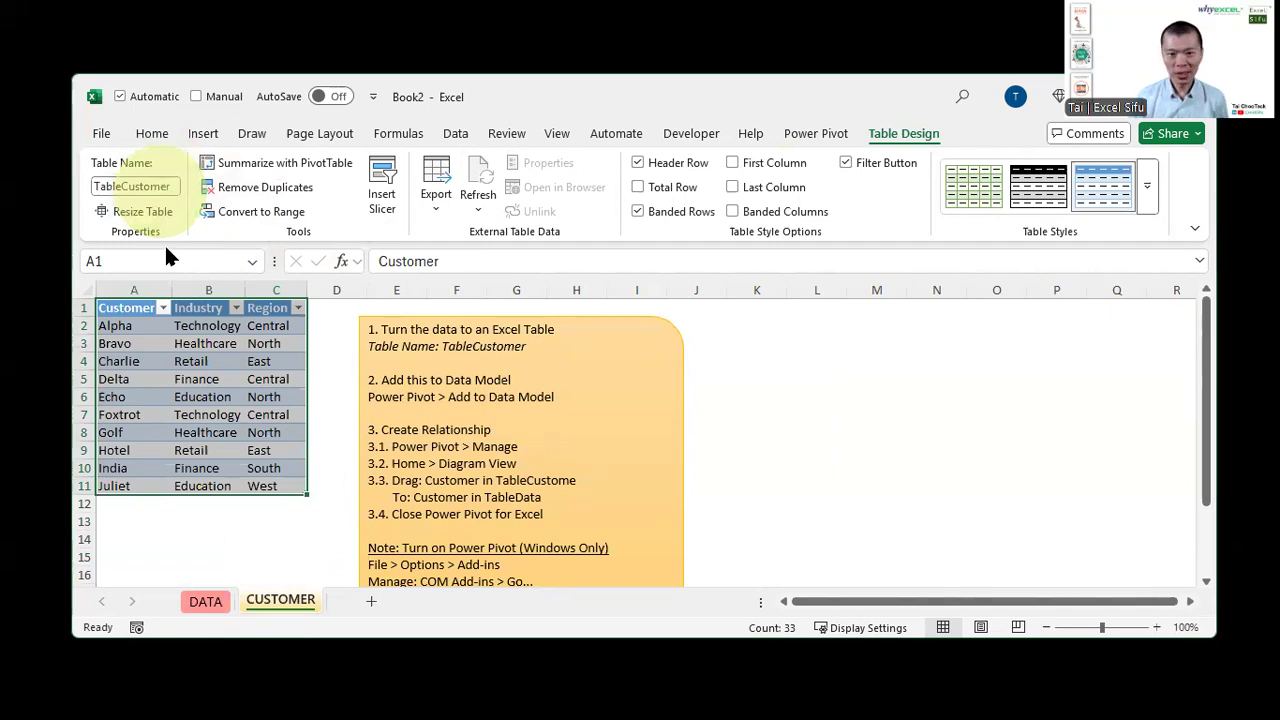
# Add TableCustomer to the Data Model and return to the workbook
pyautogui.click(196, 361)
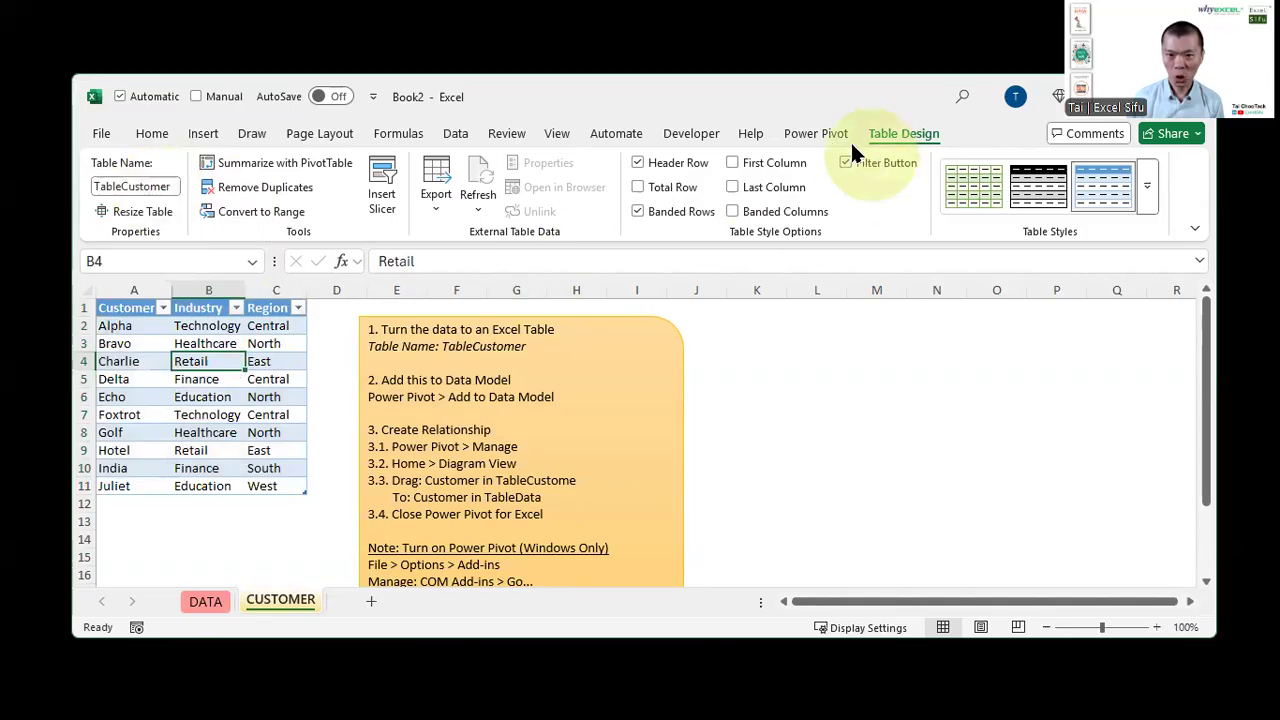
pyautogui.click(816, 136)
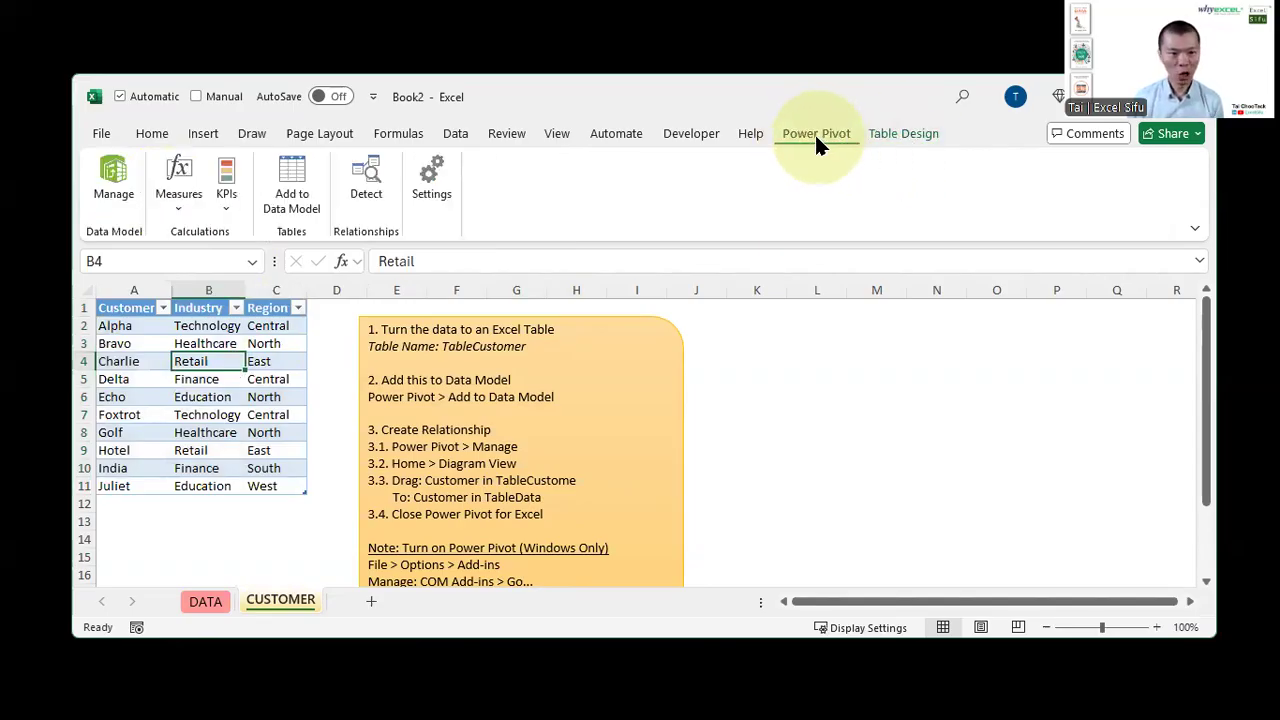
pyautogui.click(207, 414)
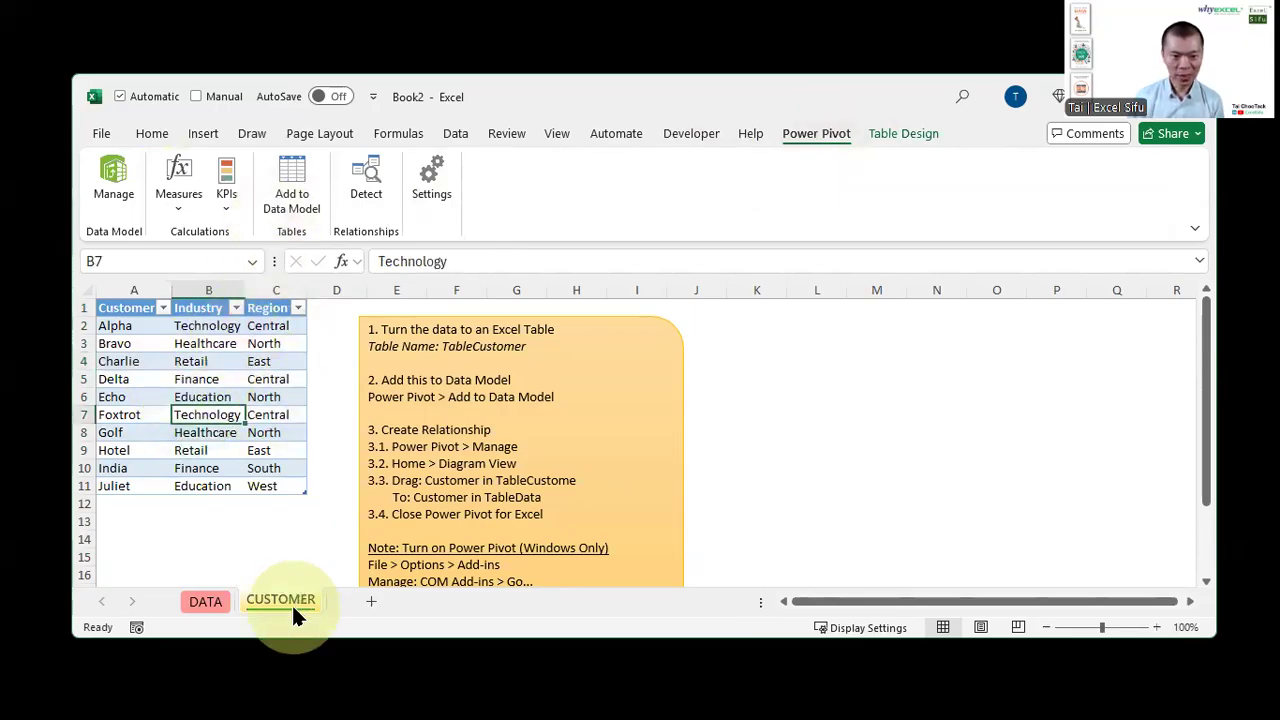
pyautogui.click(273, 203)
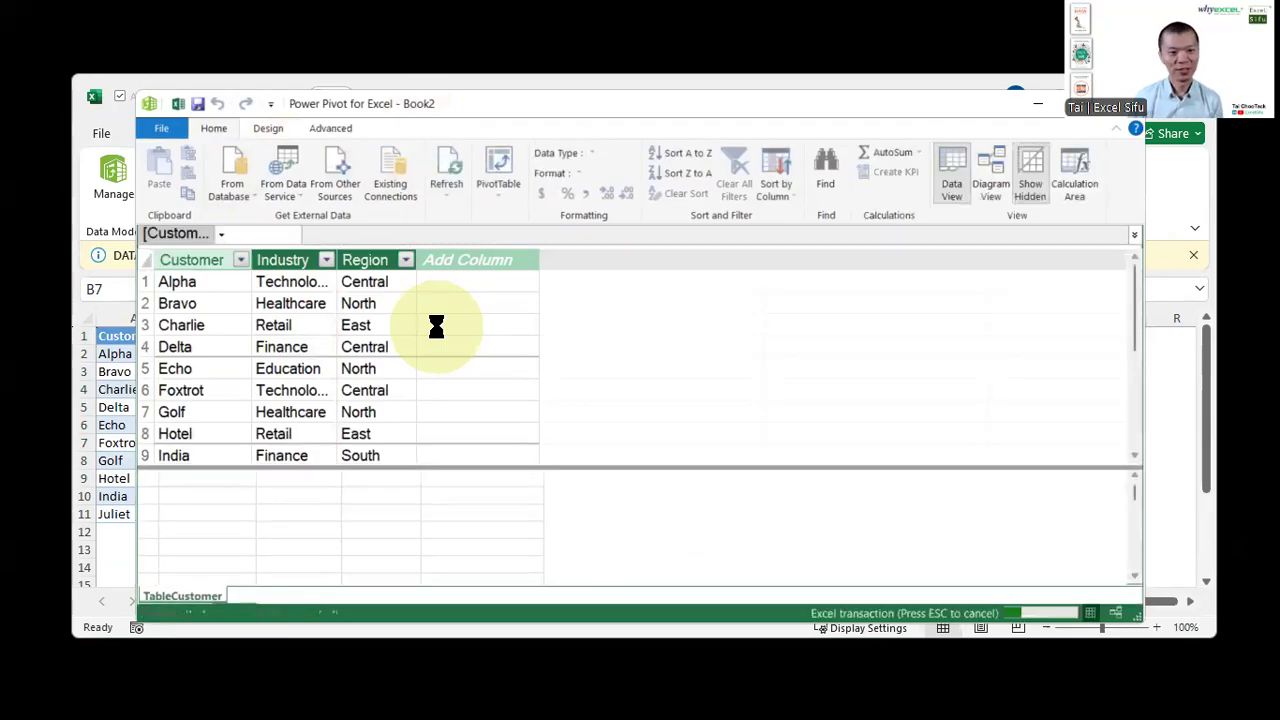
pyautogui.click(125, 415)
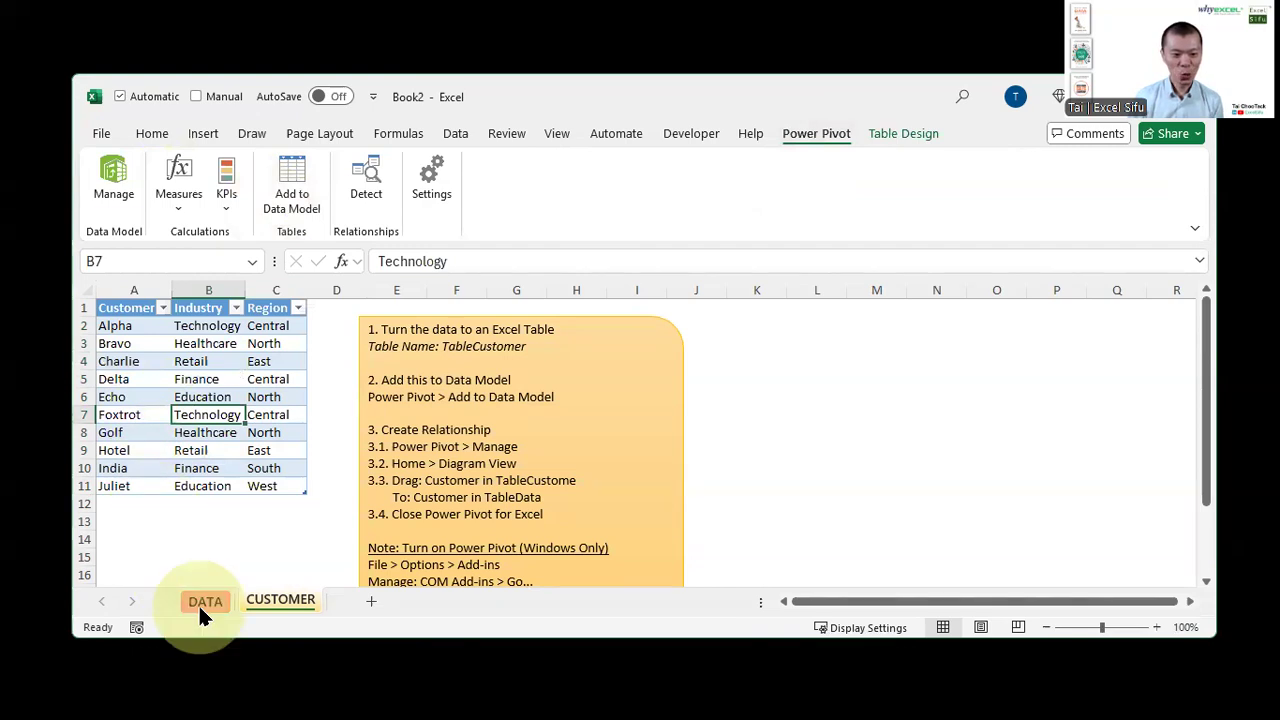
# Add TableData to the Data Model
pyautogui.click(200, 610)
pyautogui.click(245, 379)
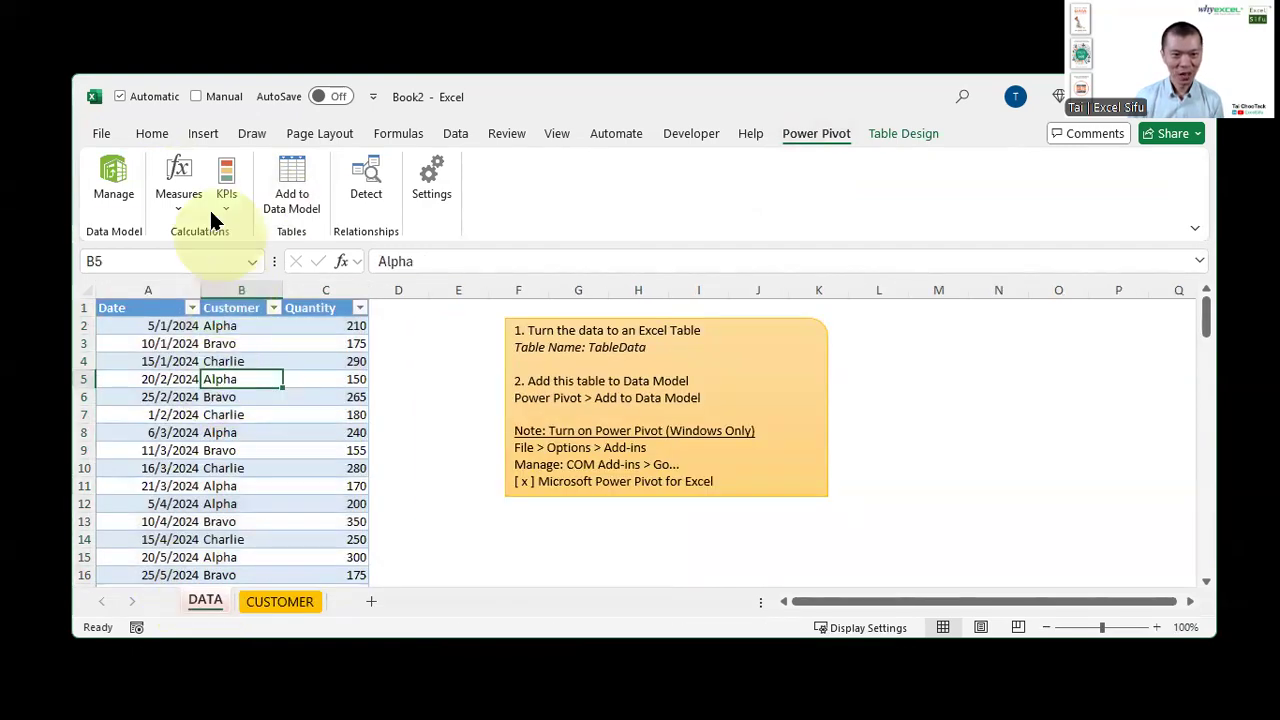
pyautogui.click(292, 180)
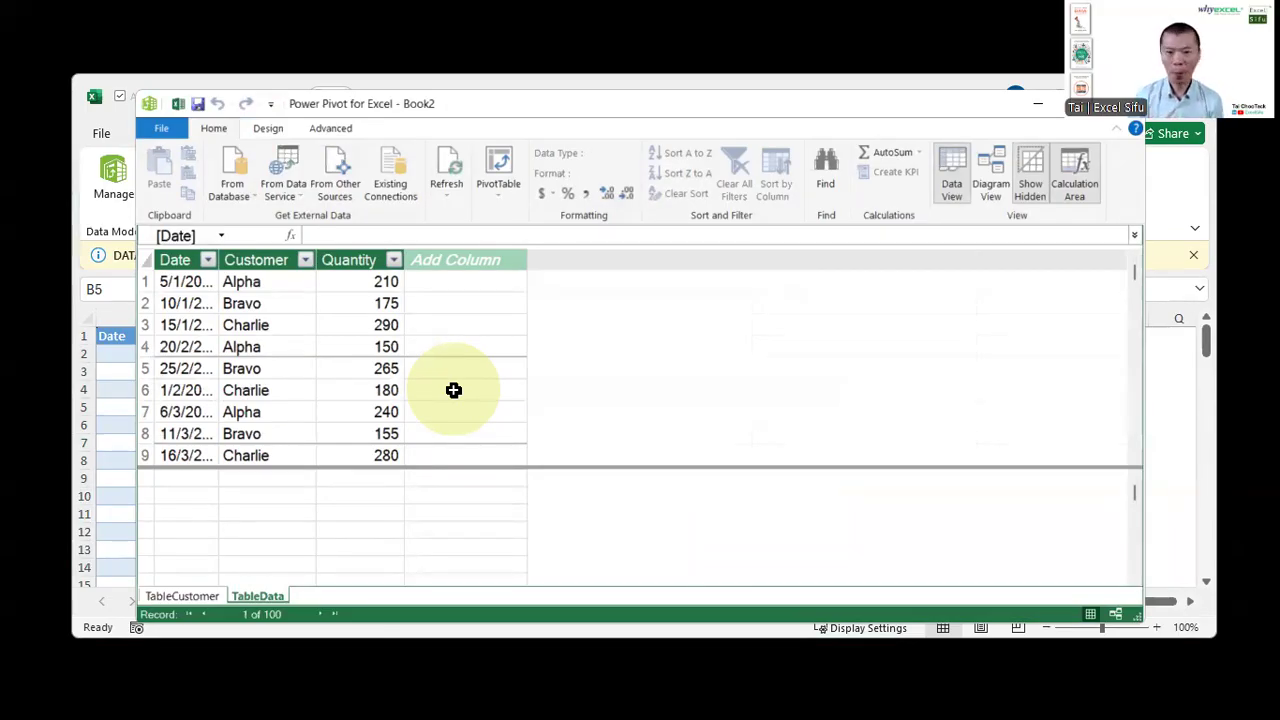
# In Diagram View, relate Customer in TableCustomer to Customer in TableData, then close Power Pivot
pyautogui.click(992, 172)
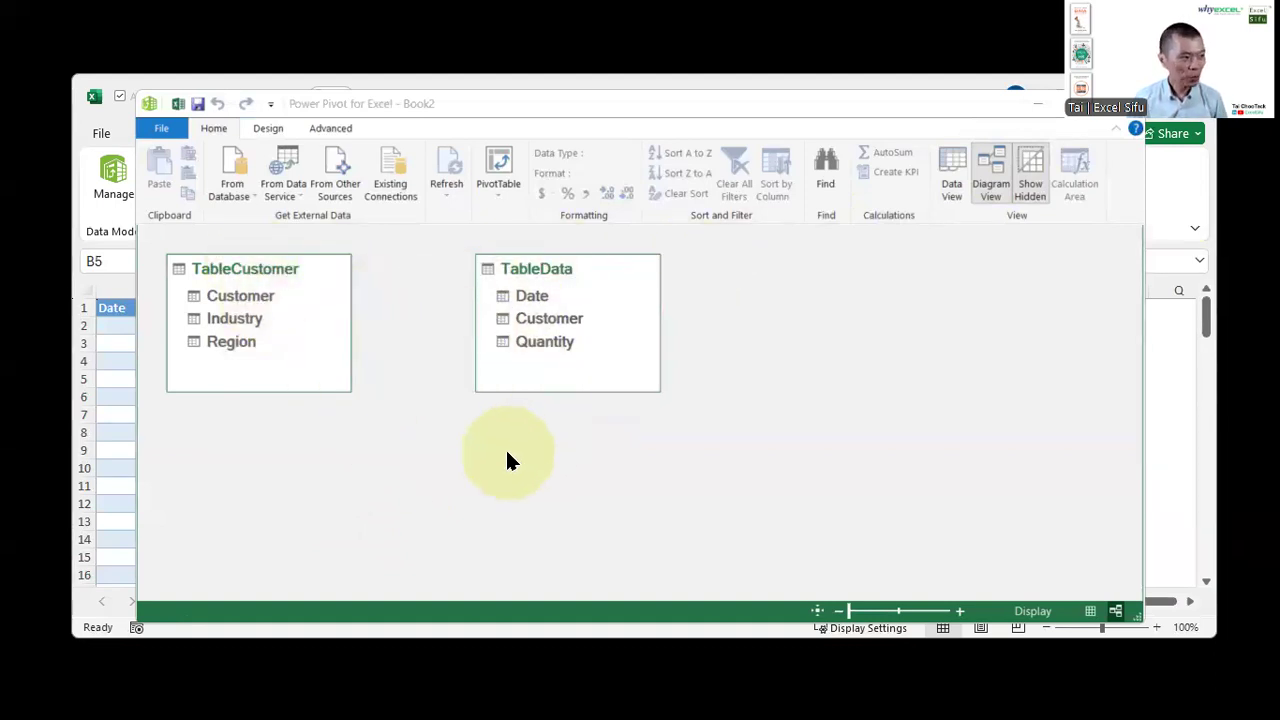
pyautogui.click(266, 297)
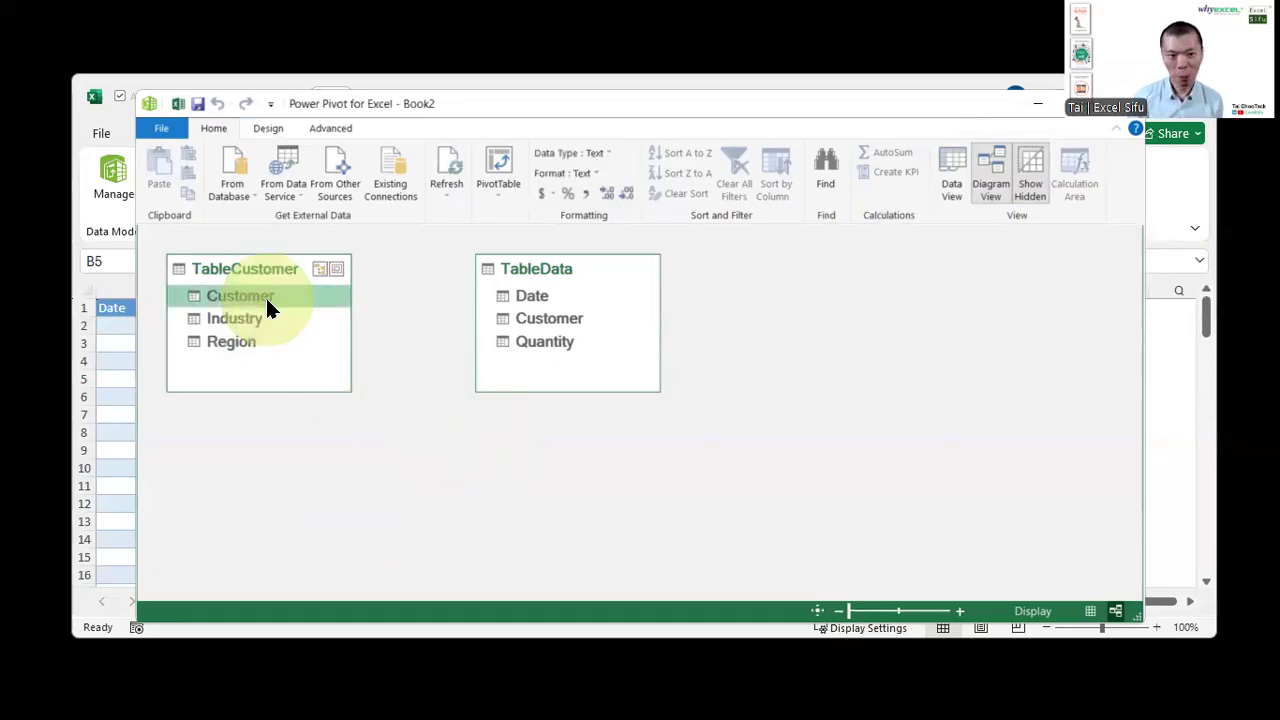
pyautogui.moveTo(265, 296); pyautogui.dragTo(543, 320)
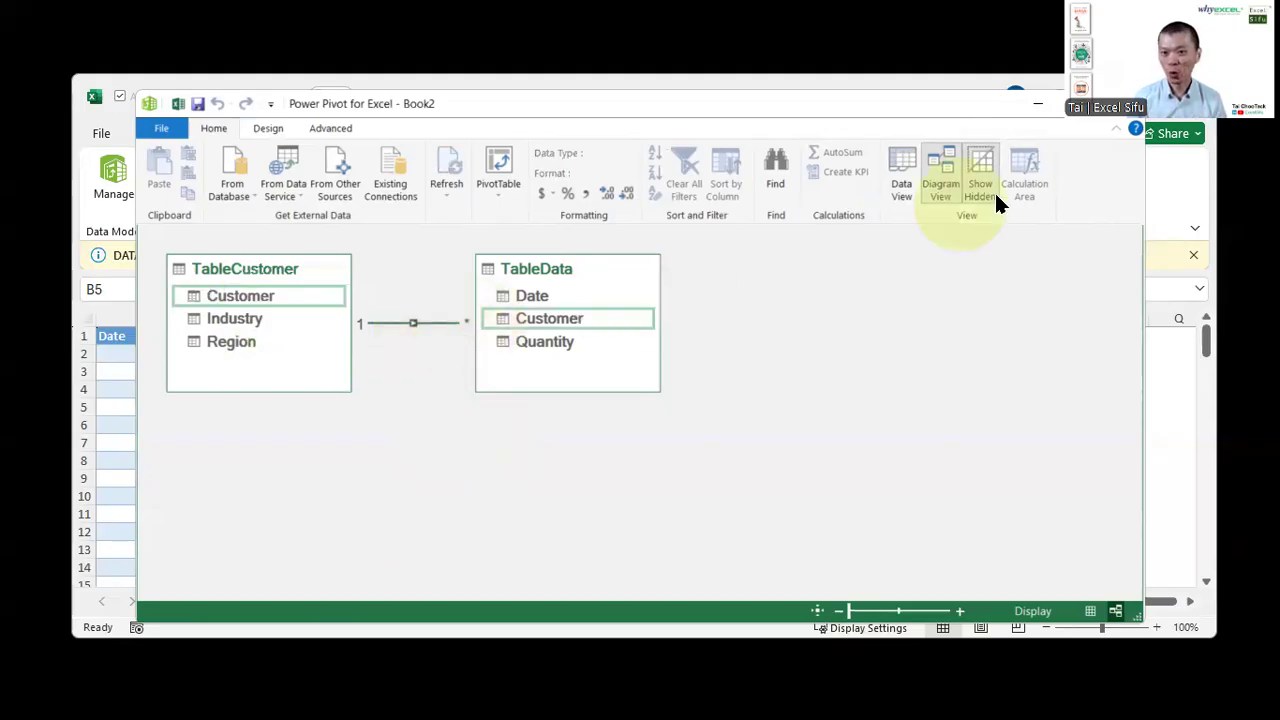
pyautogui.click(1131, 125)
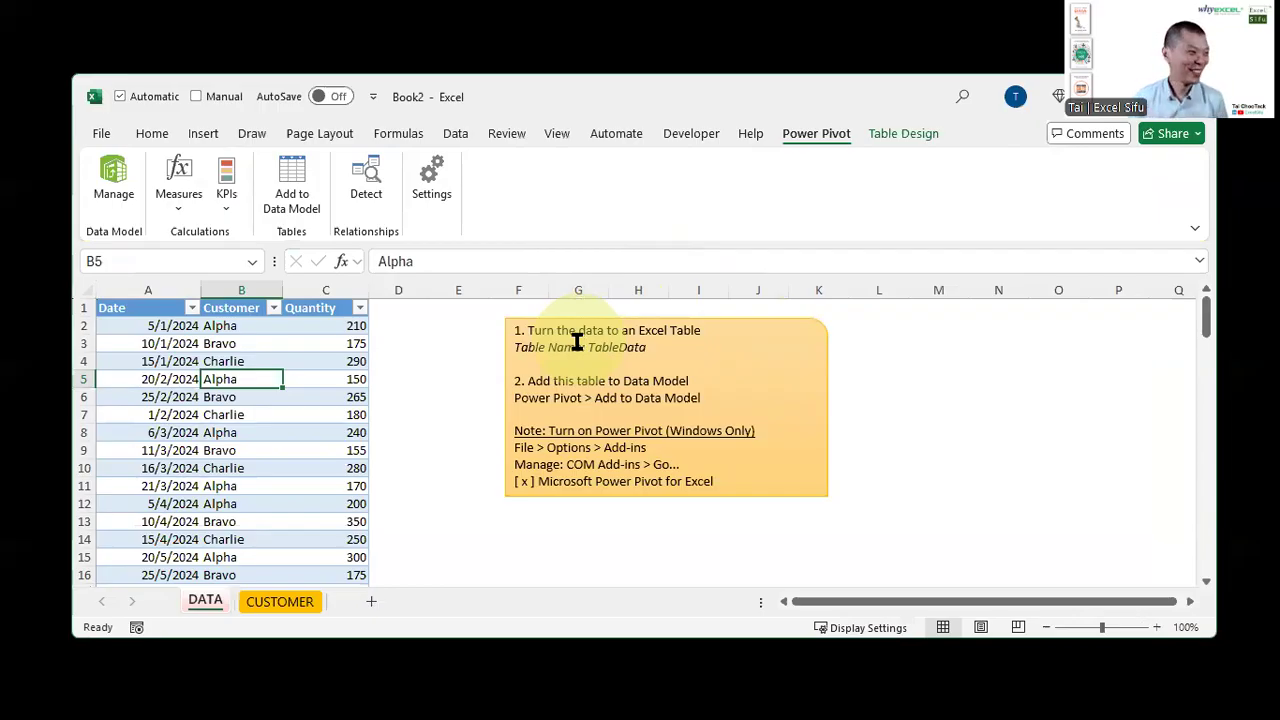
# Insert a PivotTable from the Data Model on a new worksheet
pyautogui.click(202, 134)
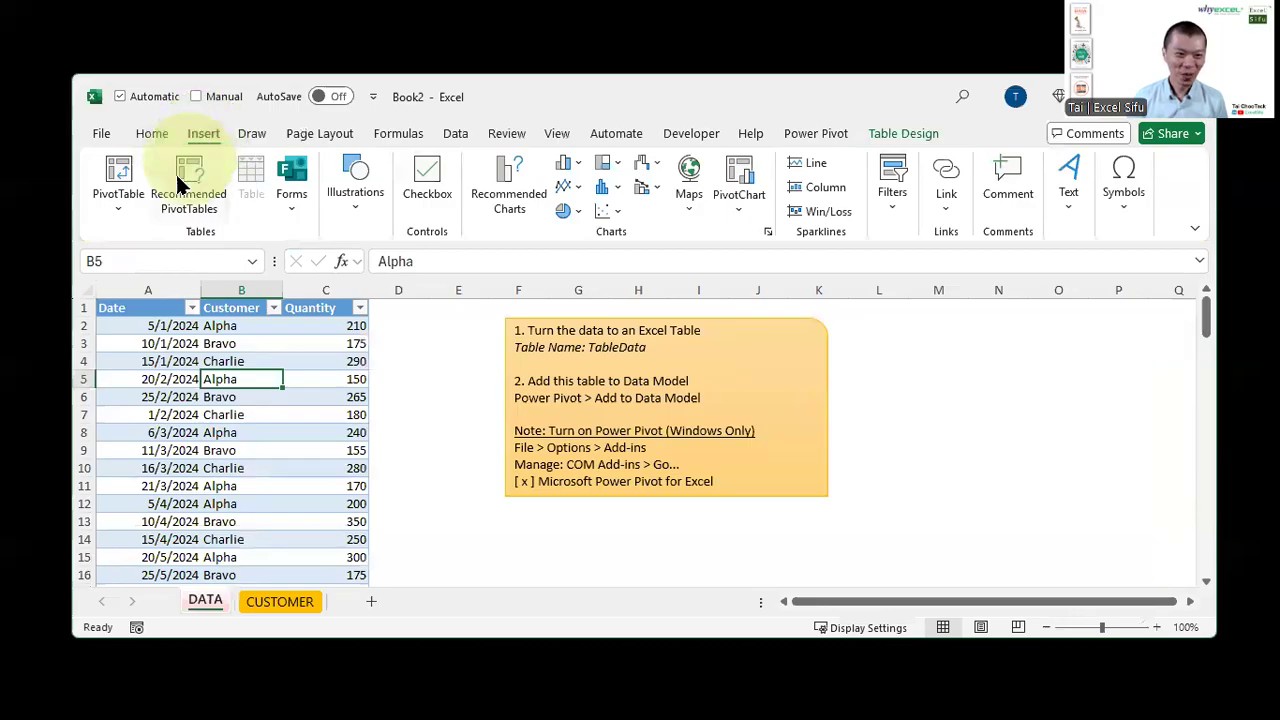
pyautogui.click(115, 173)
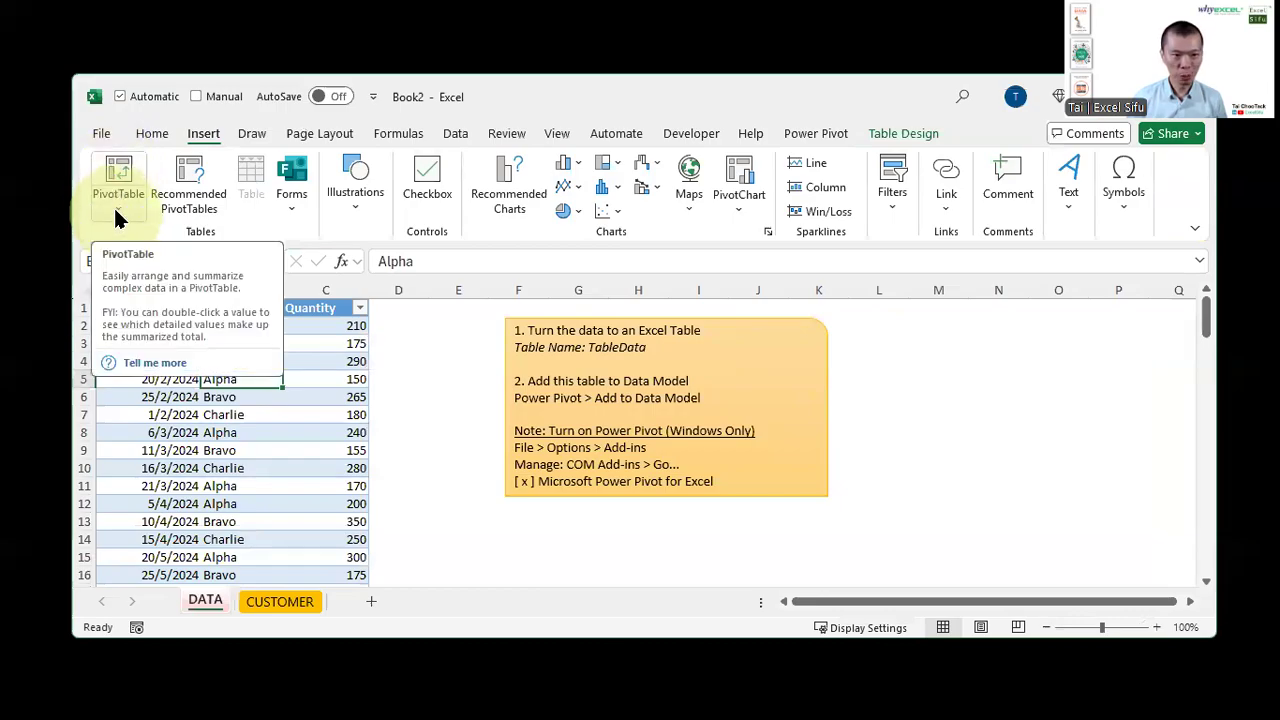
pyautogui.click(115, 215)
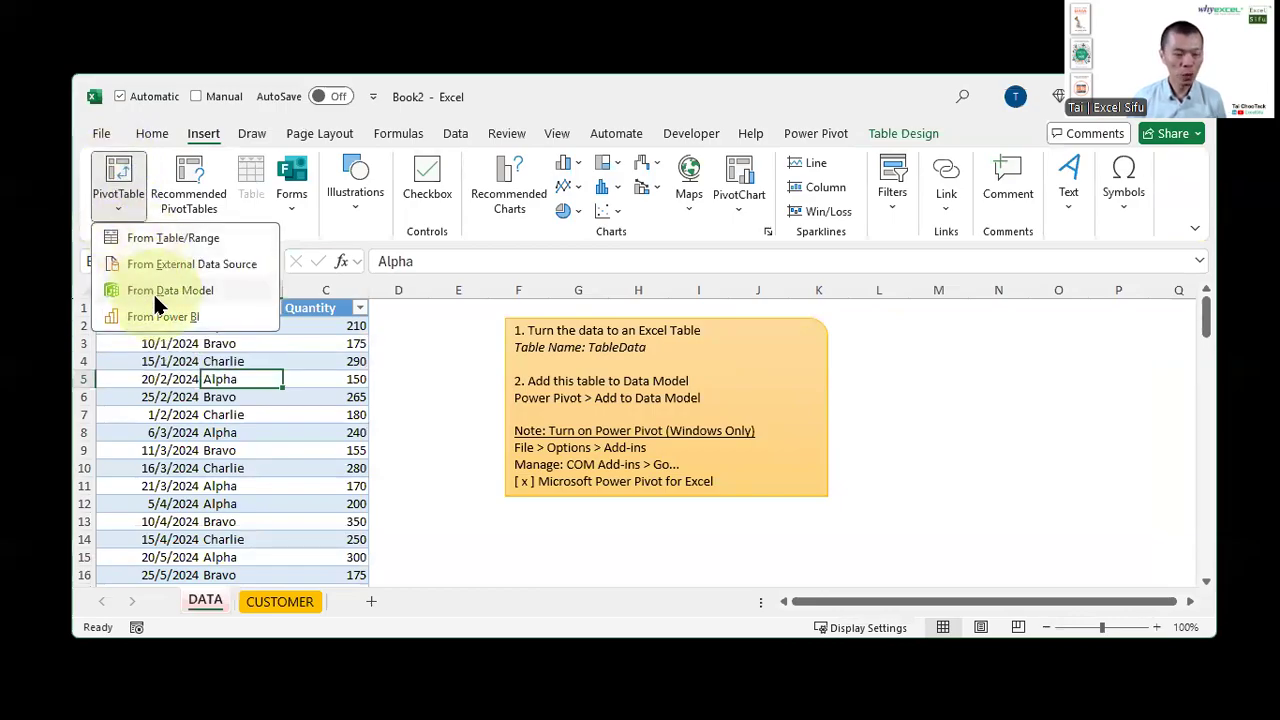
pyautogui.click(155, 292)
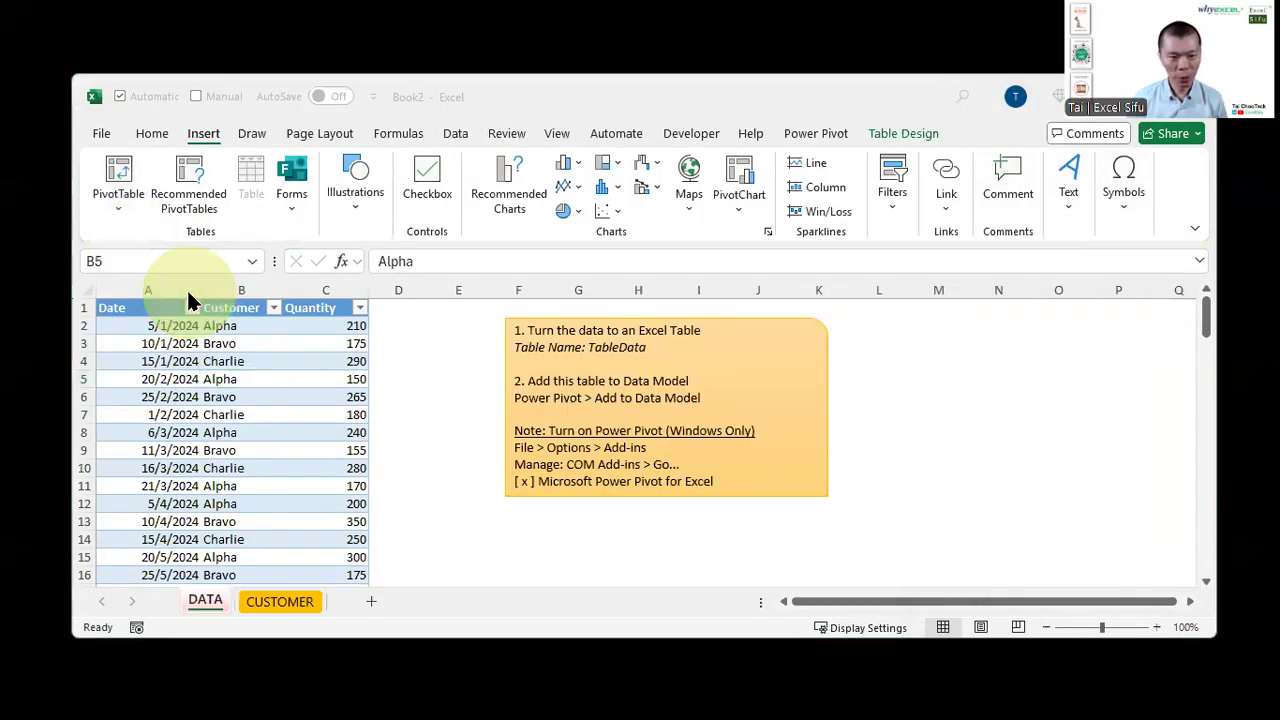
pyautogui.click(122, 205)
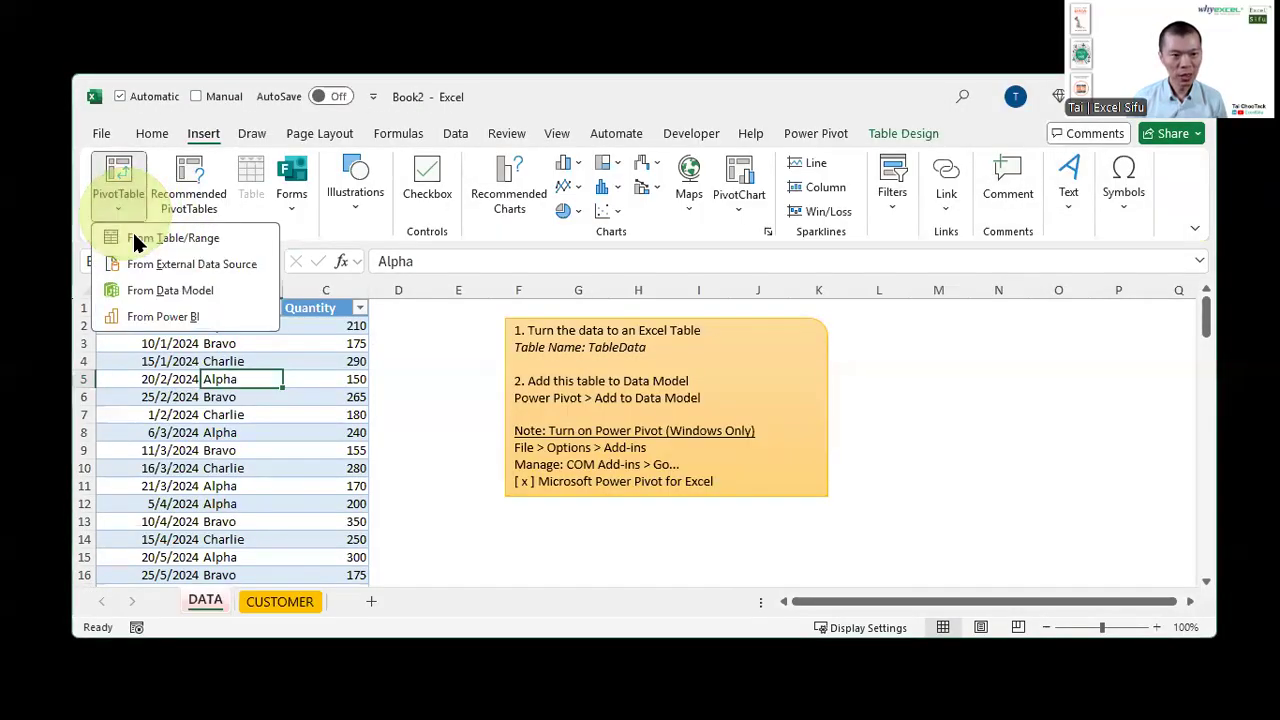
pyautogui.click(160, 290)
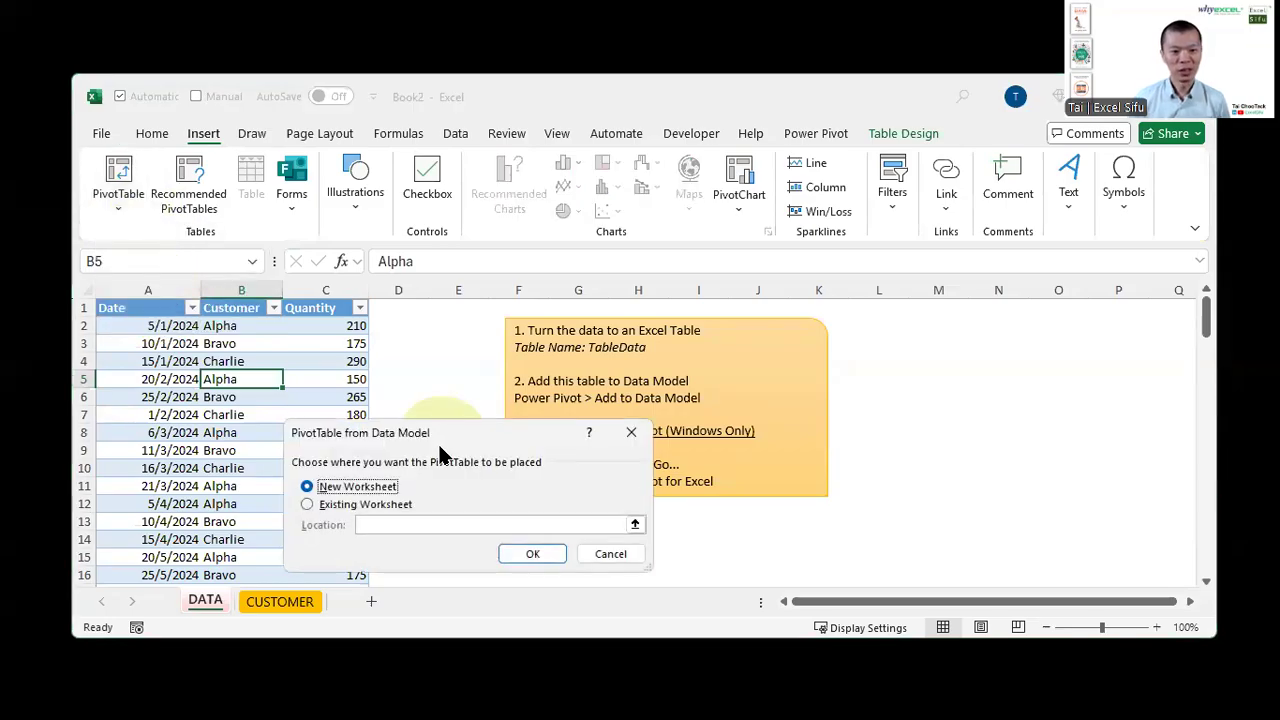
pyautogui.click(530, 551)
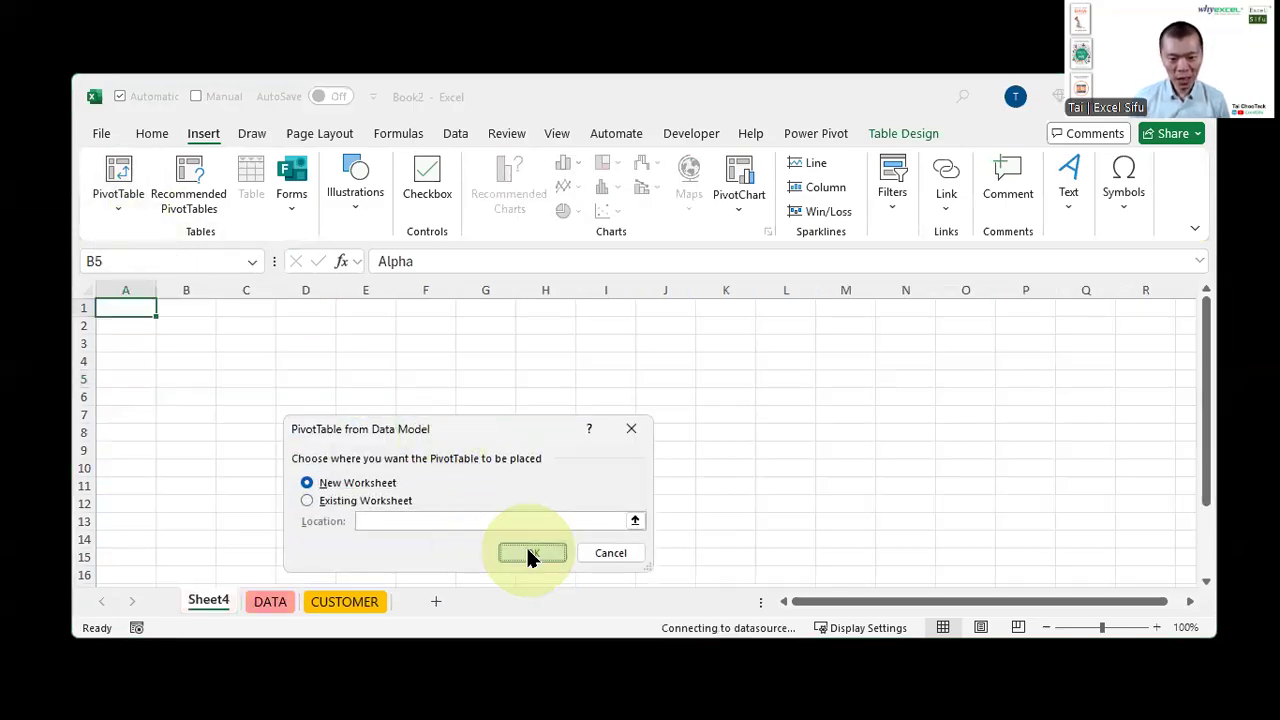
# Expand TableData in the field list and add Quantity to the PivotTable values
pyautogui.moveTo(897, 137); pyautogui.dragTo(525, 143)
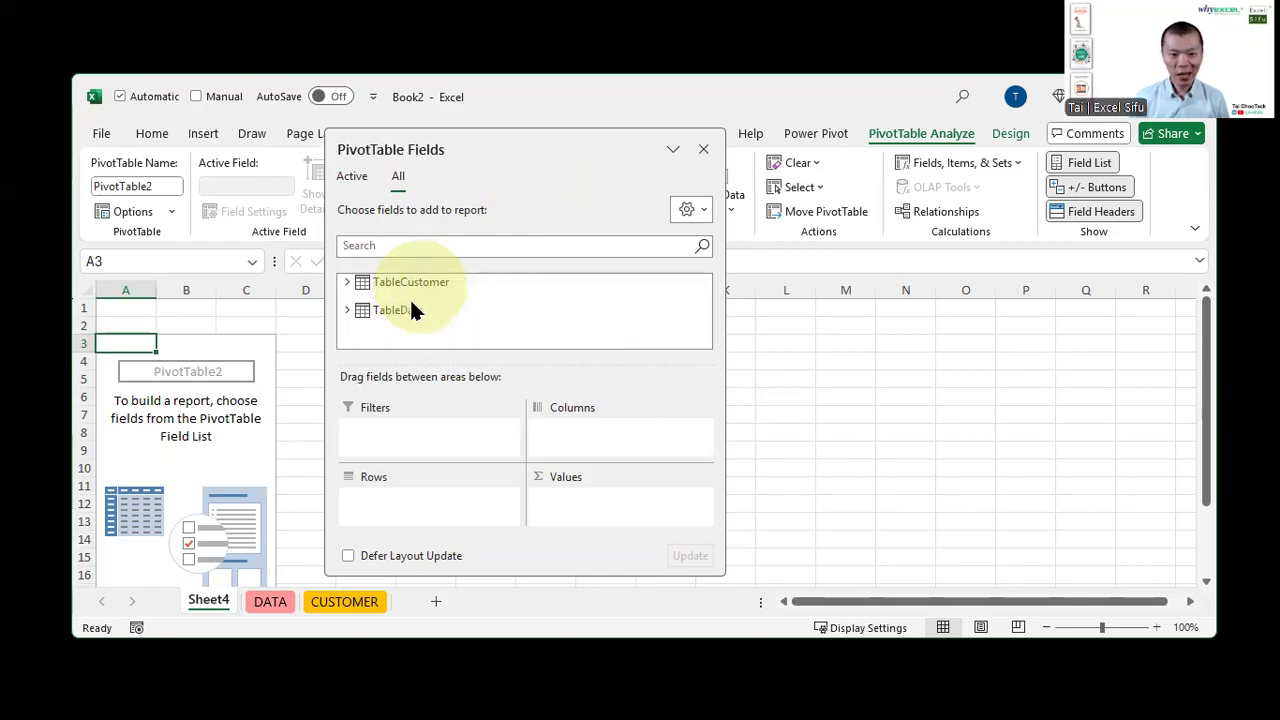
pyautogui.click(348, 305)
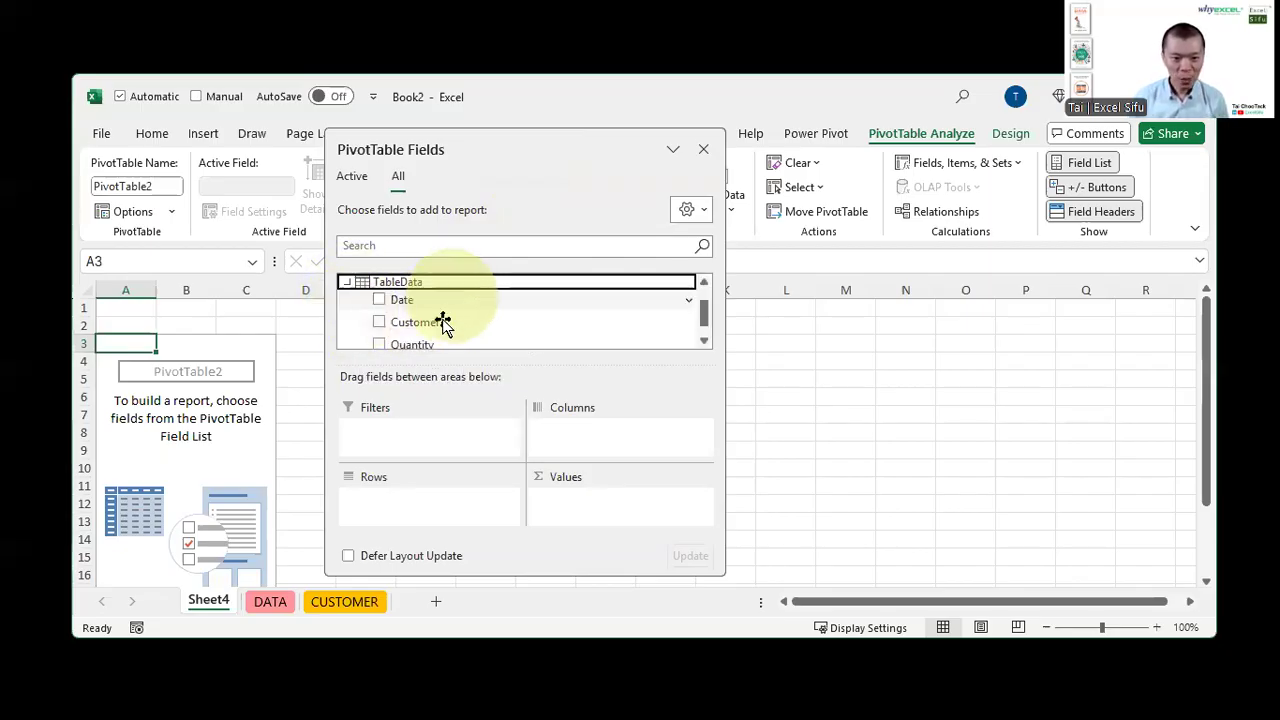
pyautogui.click(378, 344)
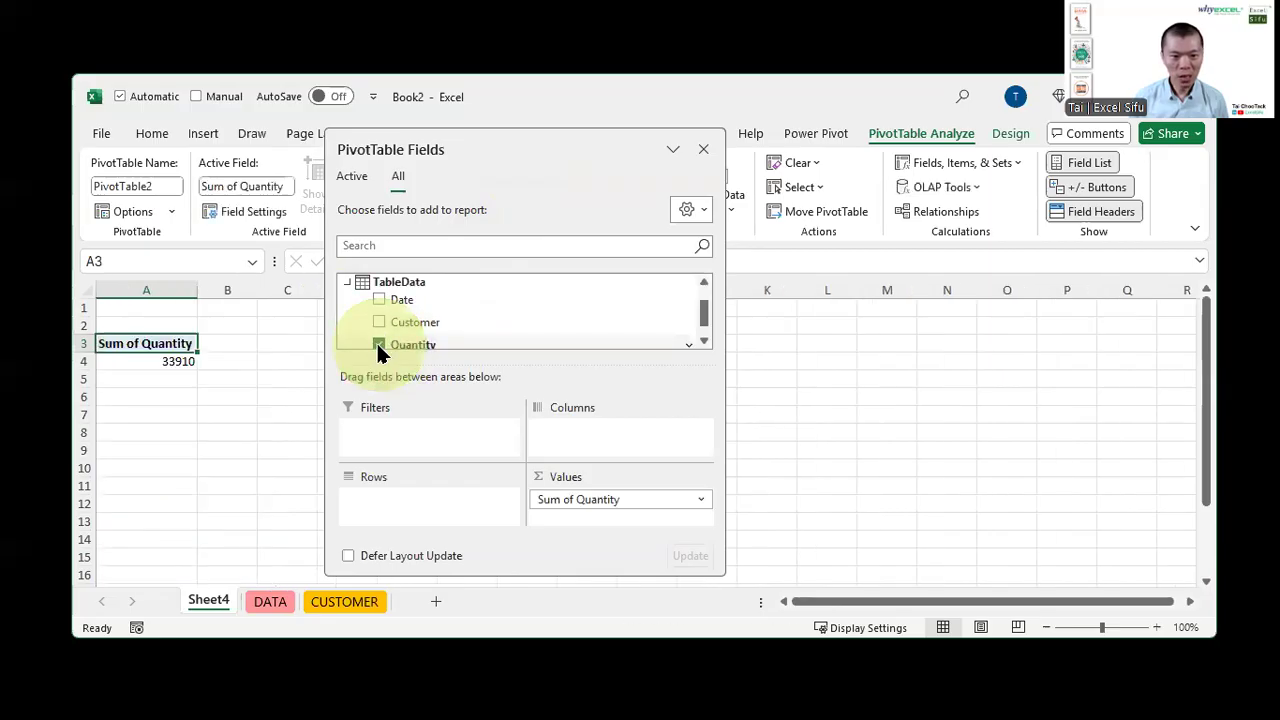
# Expand TableCustomer and add Industry as the PivotTable's row field
pyautogui.click(347, 284)
pyautogui.click(348, 284)
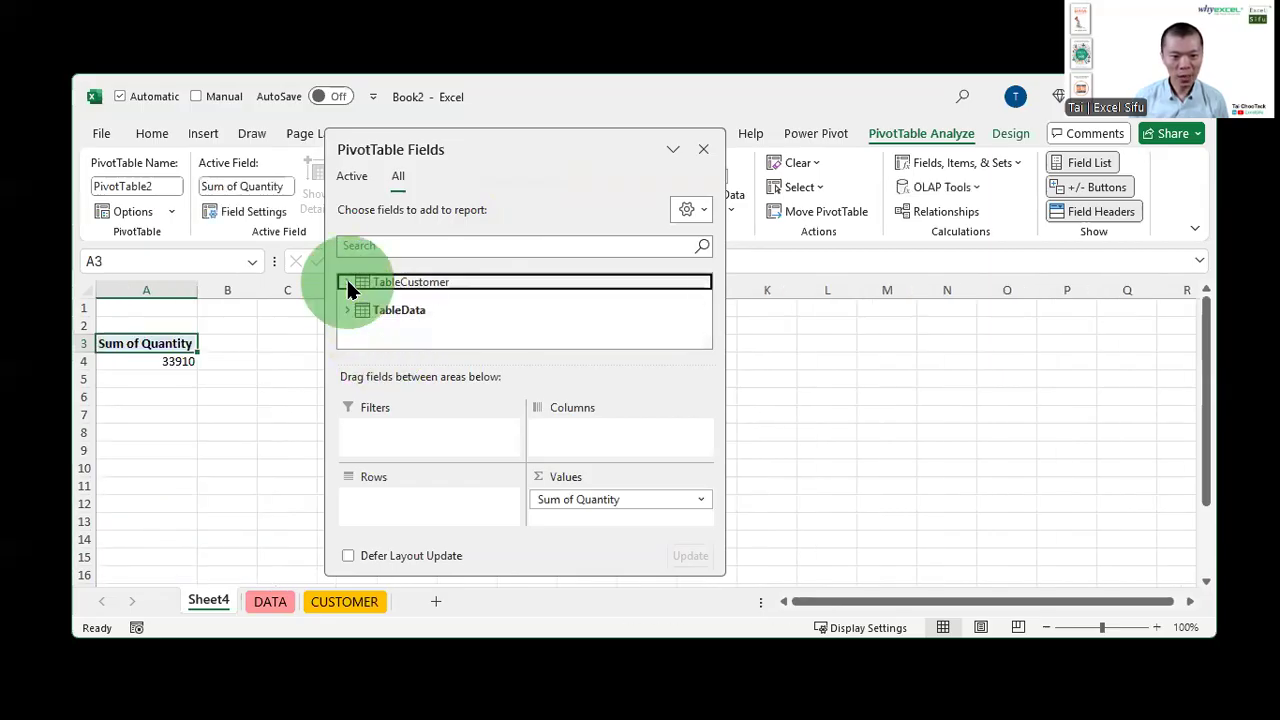
pyautogui.scroll(-1, 362, 335)
pyautogui.scroll(1, 365, 340)
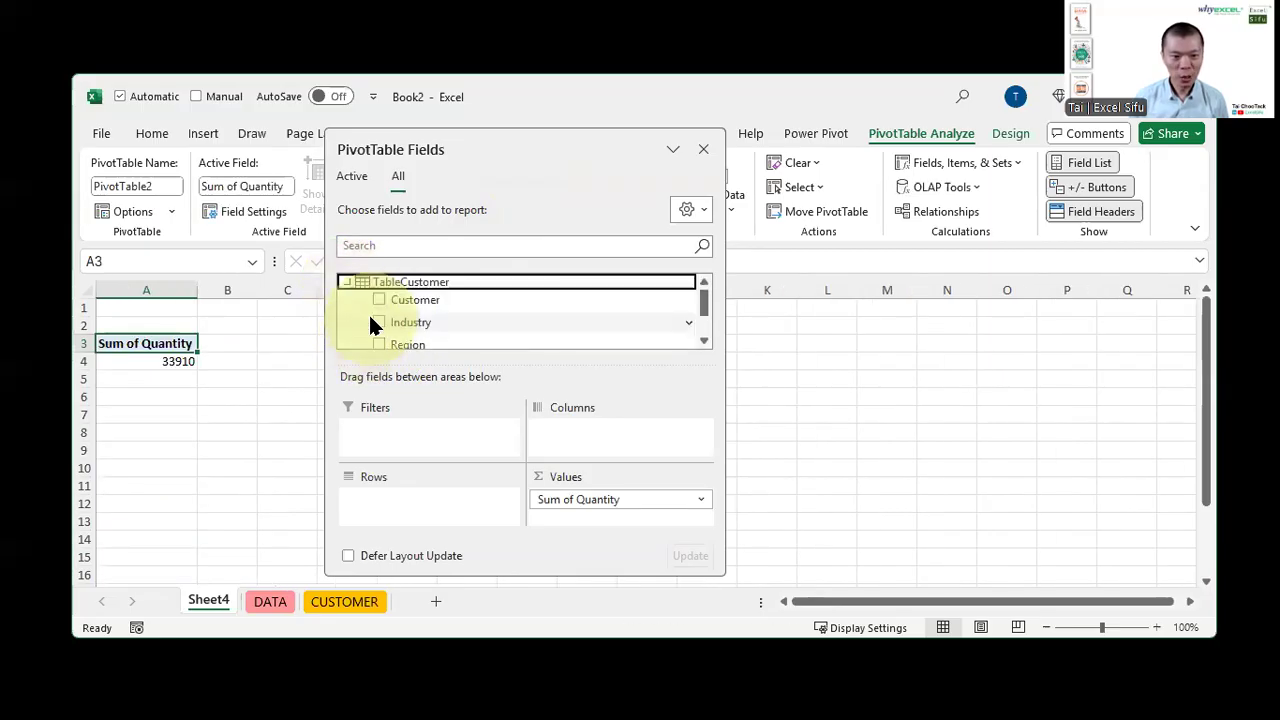
pyautogui.click(378, 322)
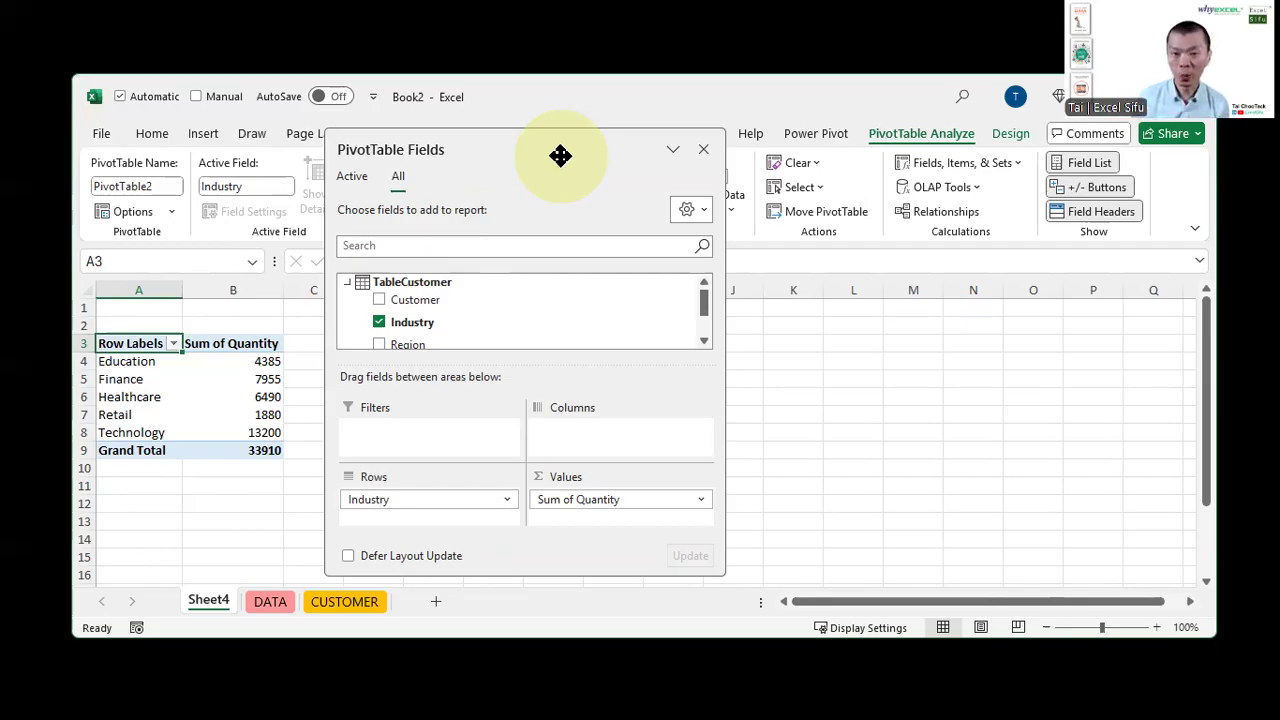
pyautogui.click(785, 133)
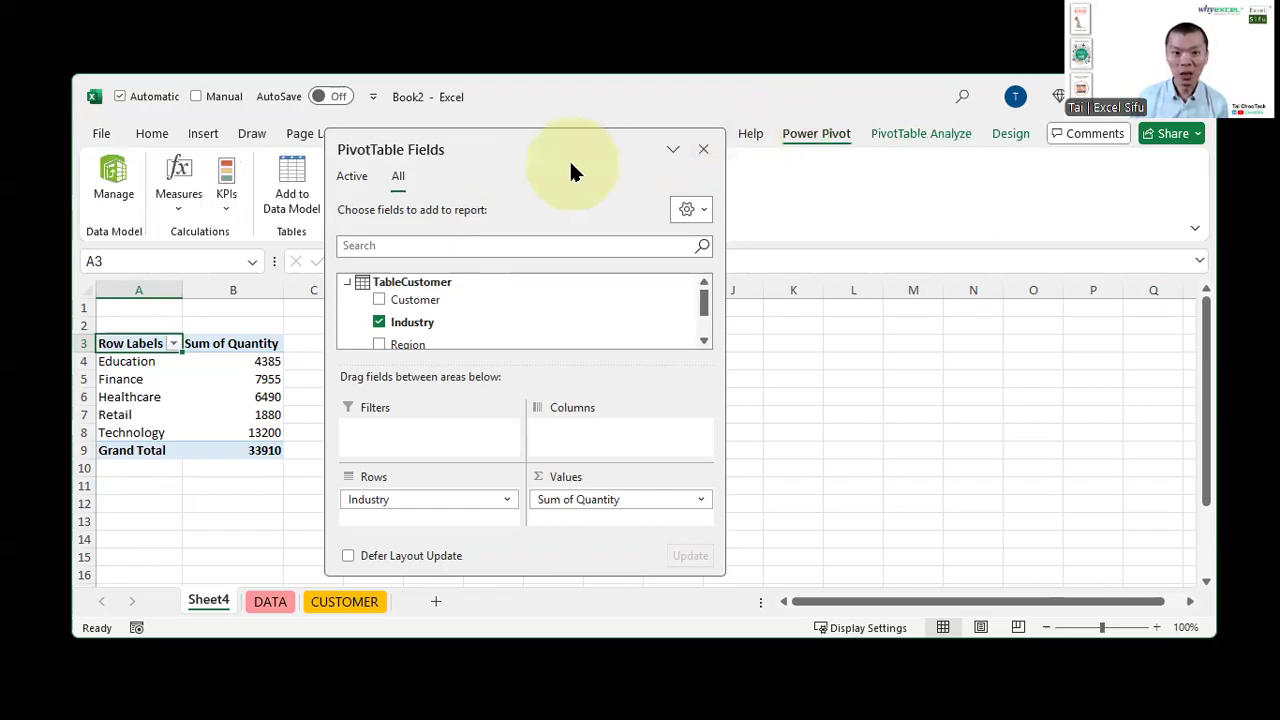
pyautogui.moveTo(554, 149); pyautogui.dragTo(770, 193)
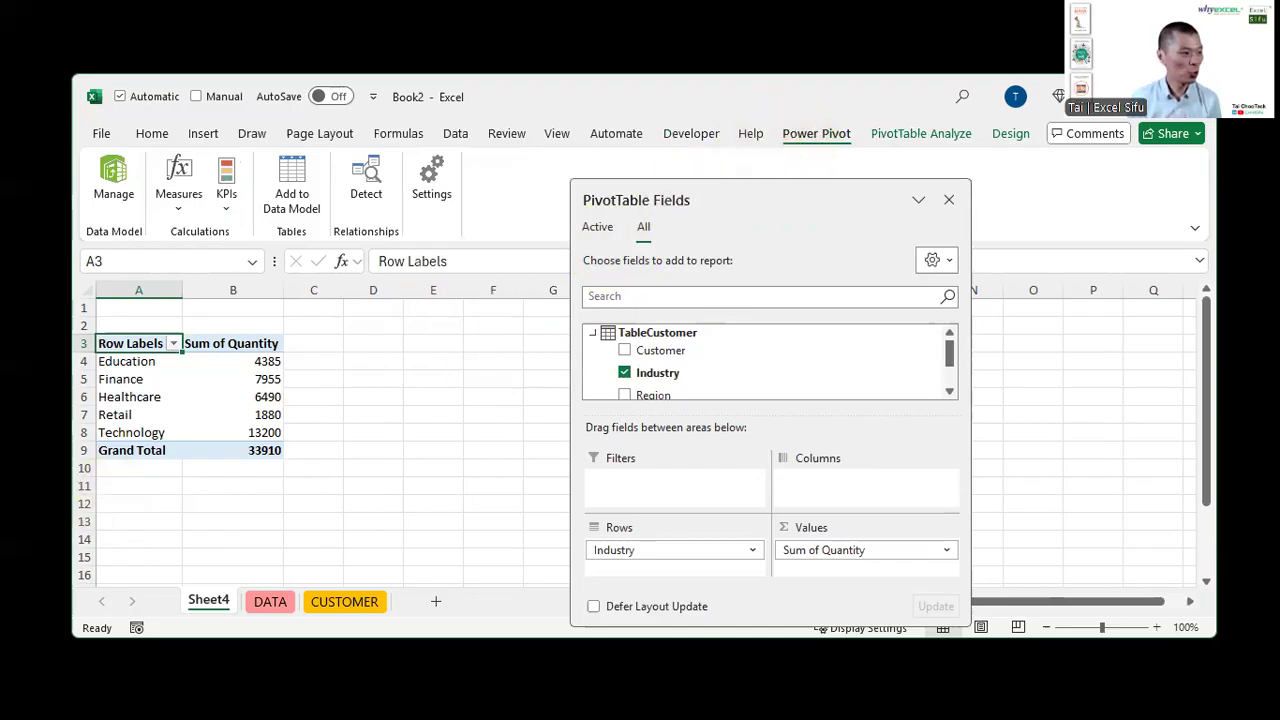
# Switch to the web browser, maximize it, and search Google for "whats new in excel 365"
pyautogui.hotkey('alt', 'Tab')
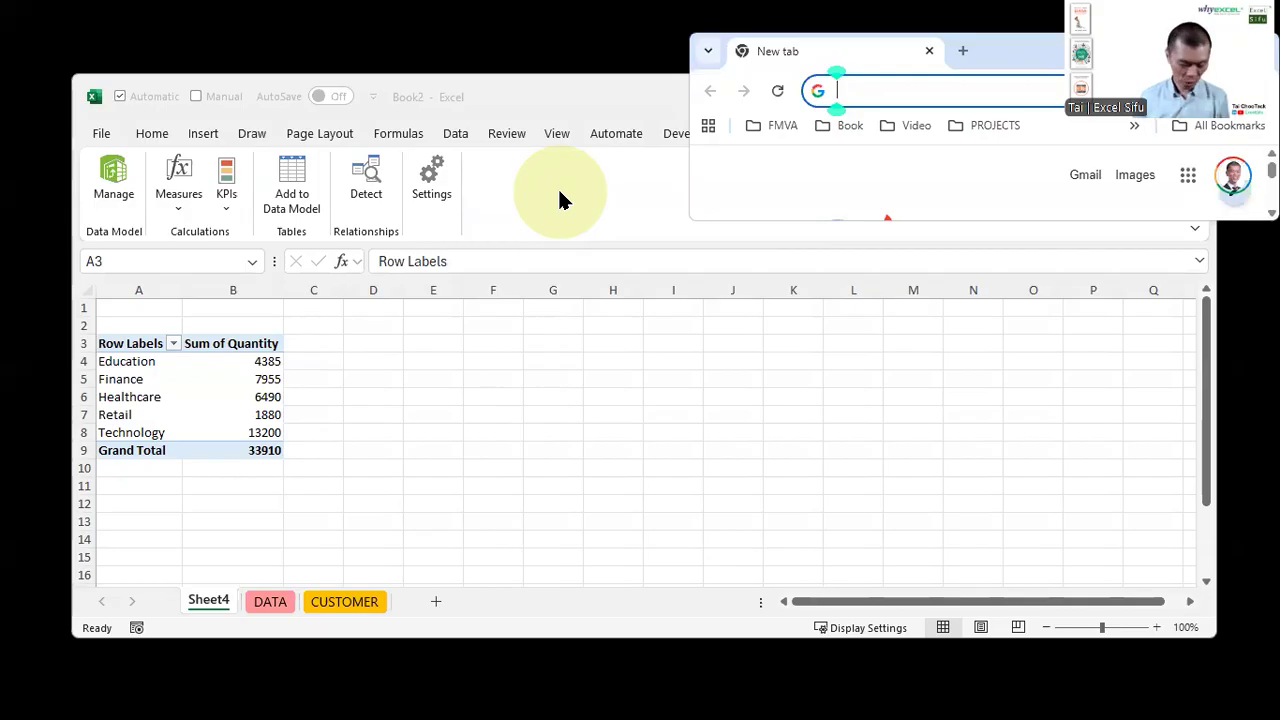
pyautogui.hotkey('alt', 'space')
pyautogui.write('xw')
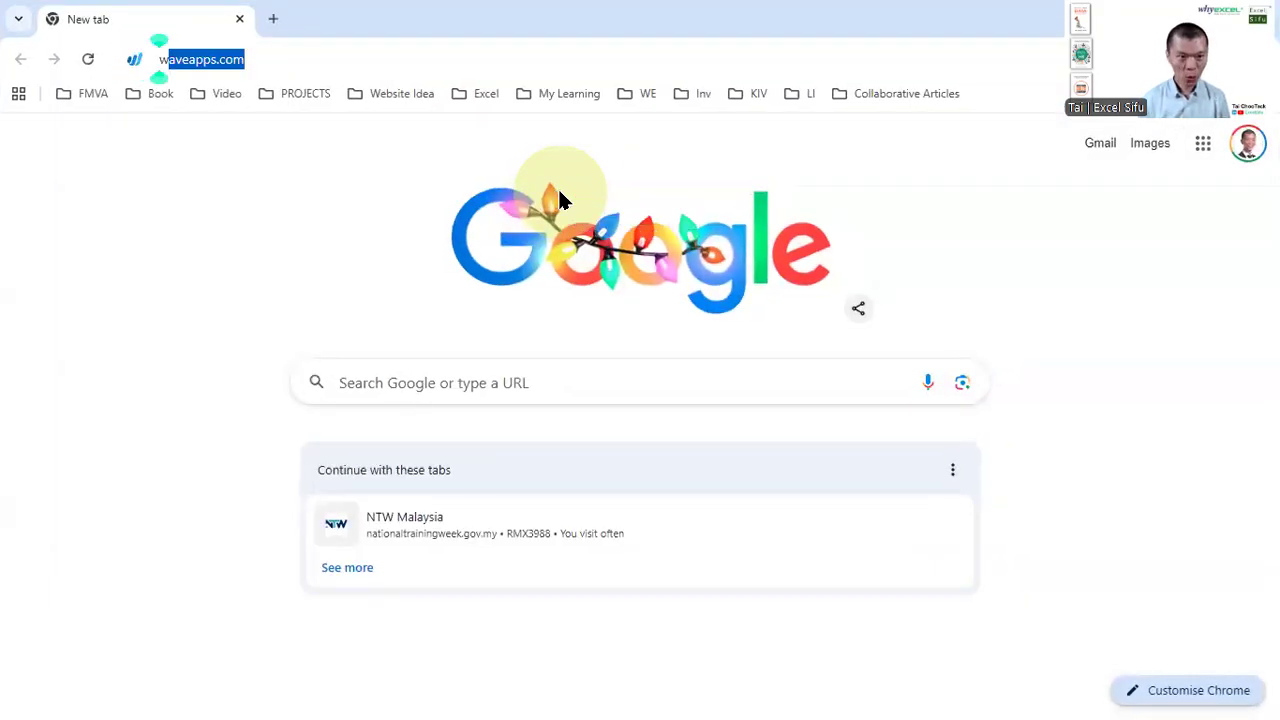
pyautogui.write('hats new in e')
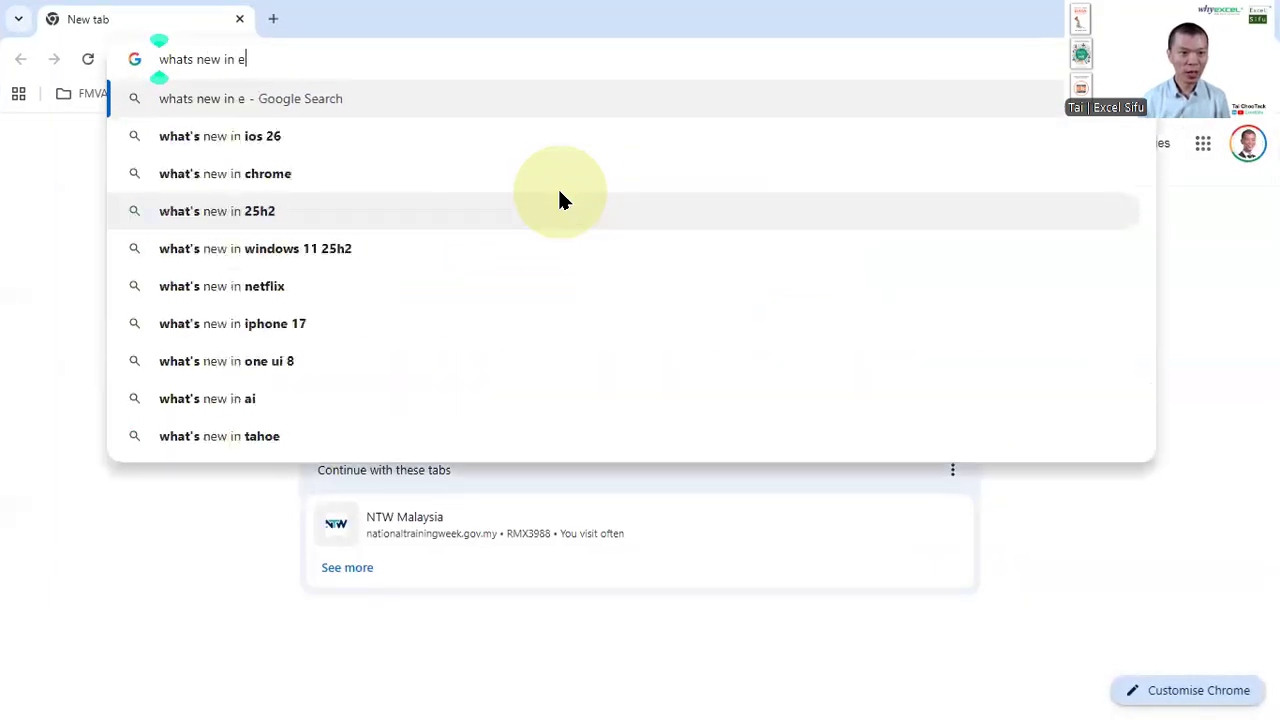
pyautogui.write('xcel 365')
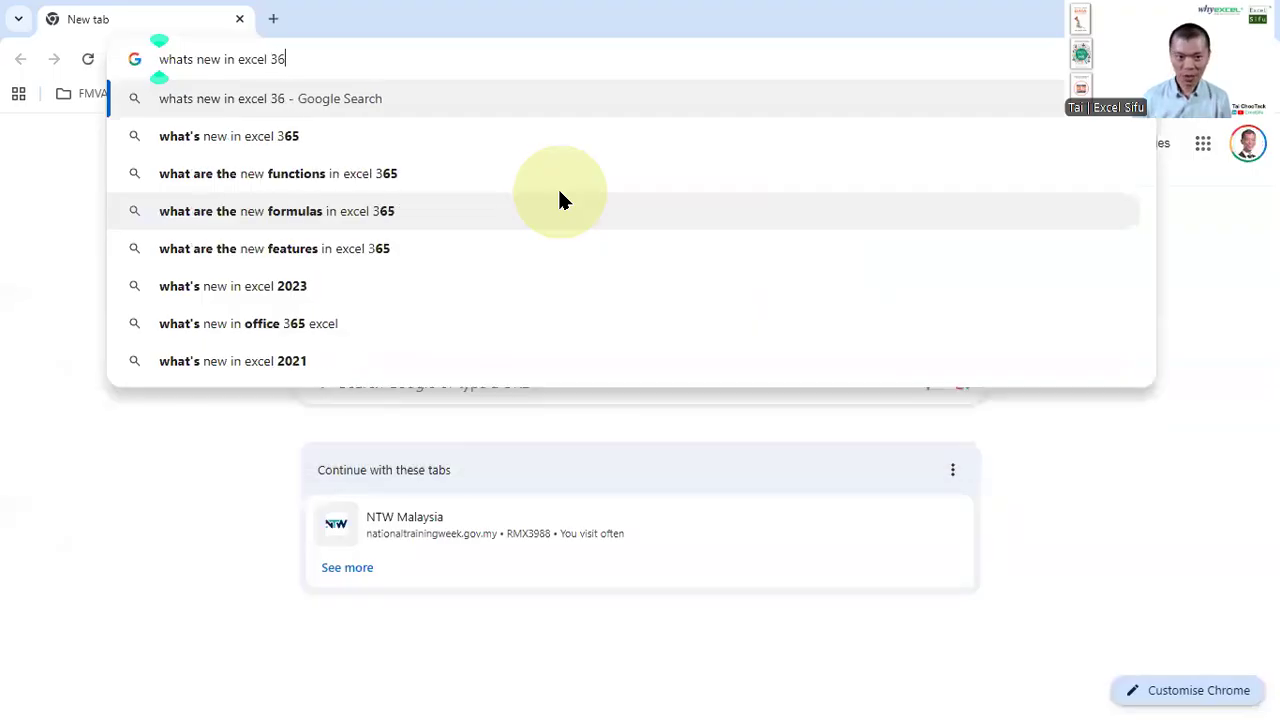
pyautogui.press('Return')
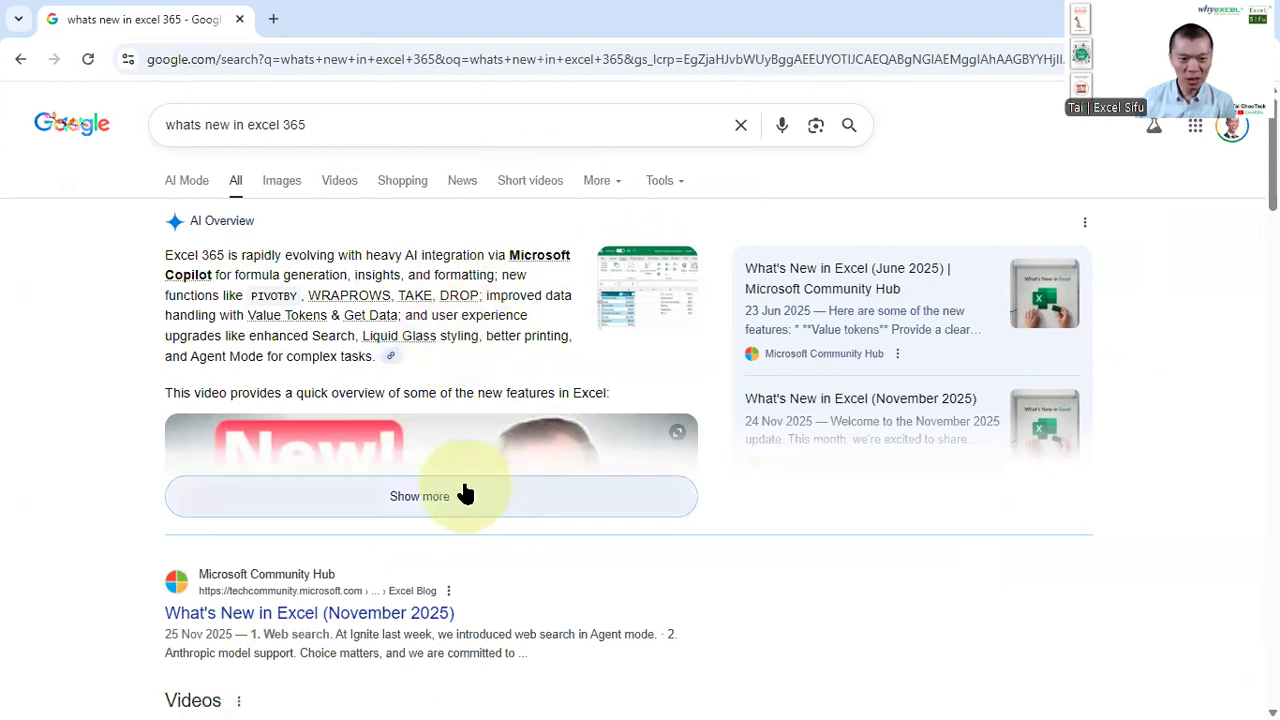
# Open the "What's New in Excel (November 2025)" Microsoft Community Hub result
pyautogui.scroll(-2, 465, 494)
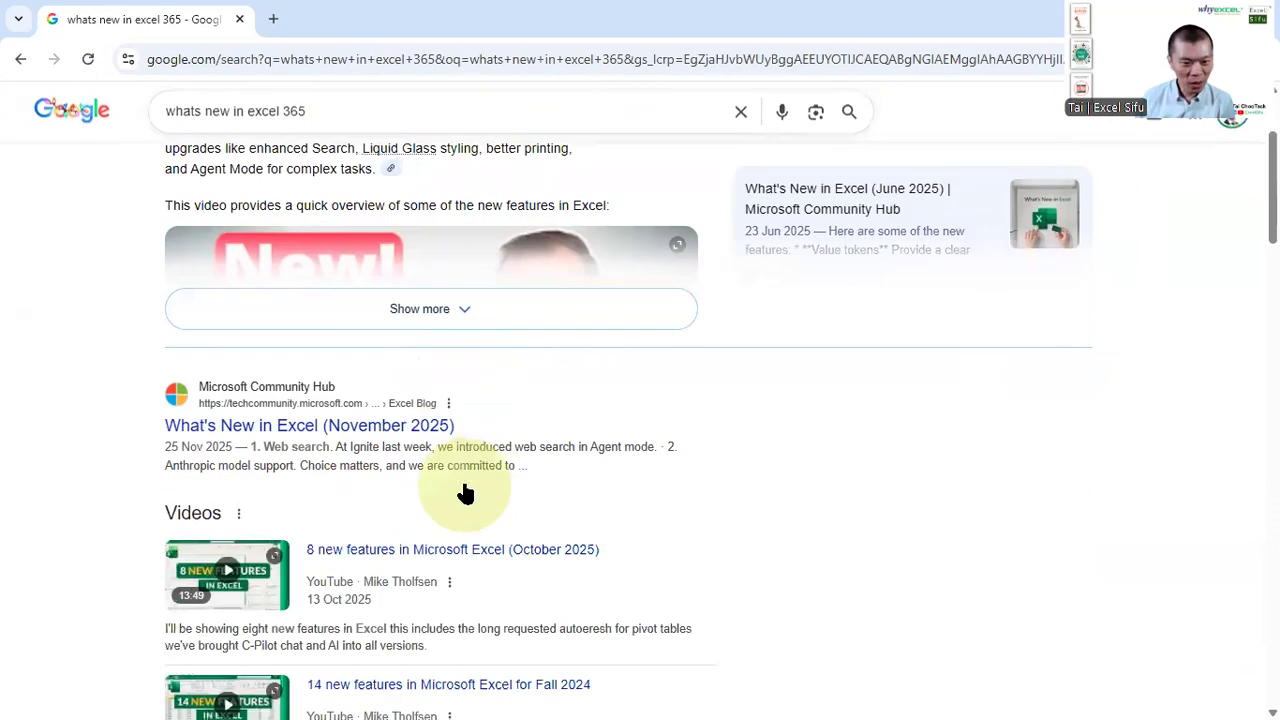
pyautogui.click(274, 425)
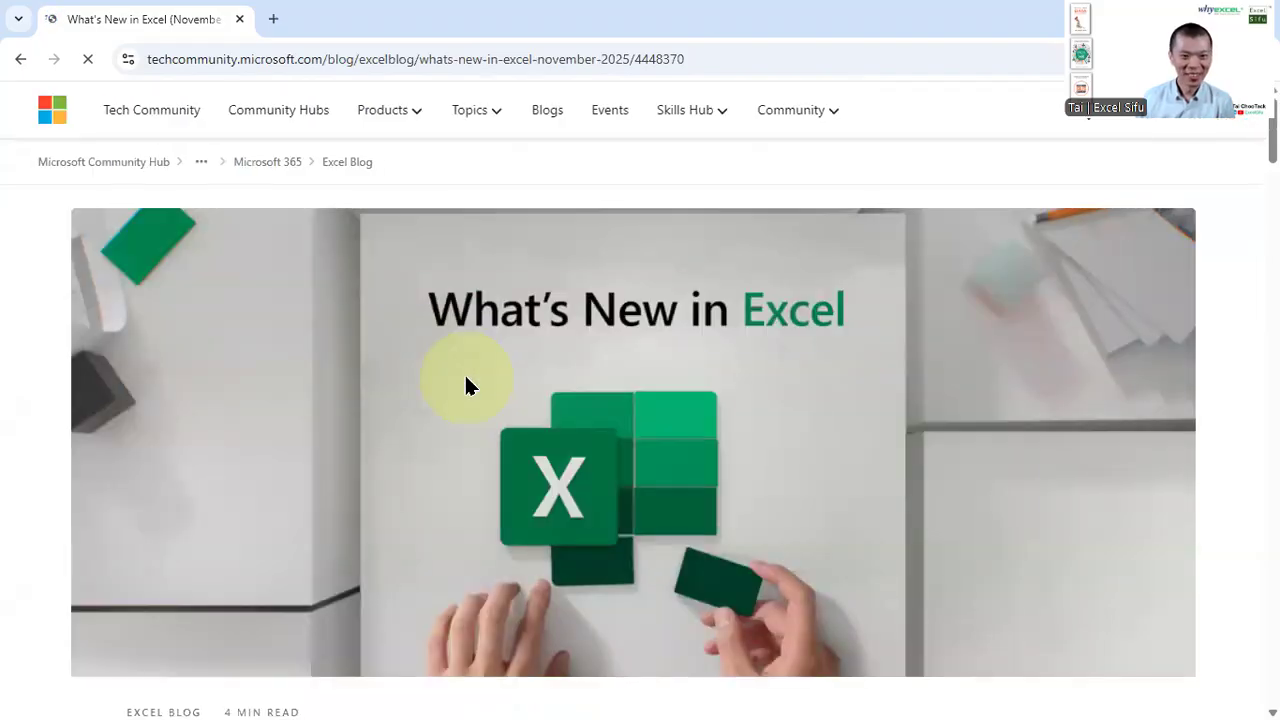
# Read through the article's feature sections for Windows, web and iOS
pyautogui.scroll(-4, 783, 378)
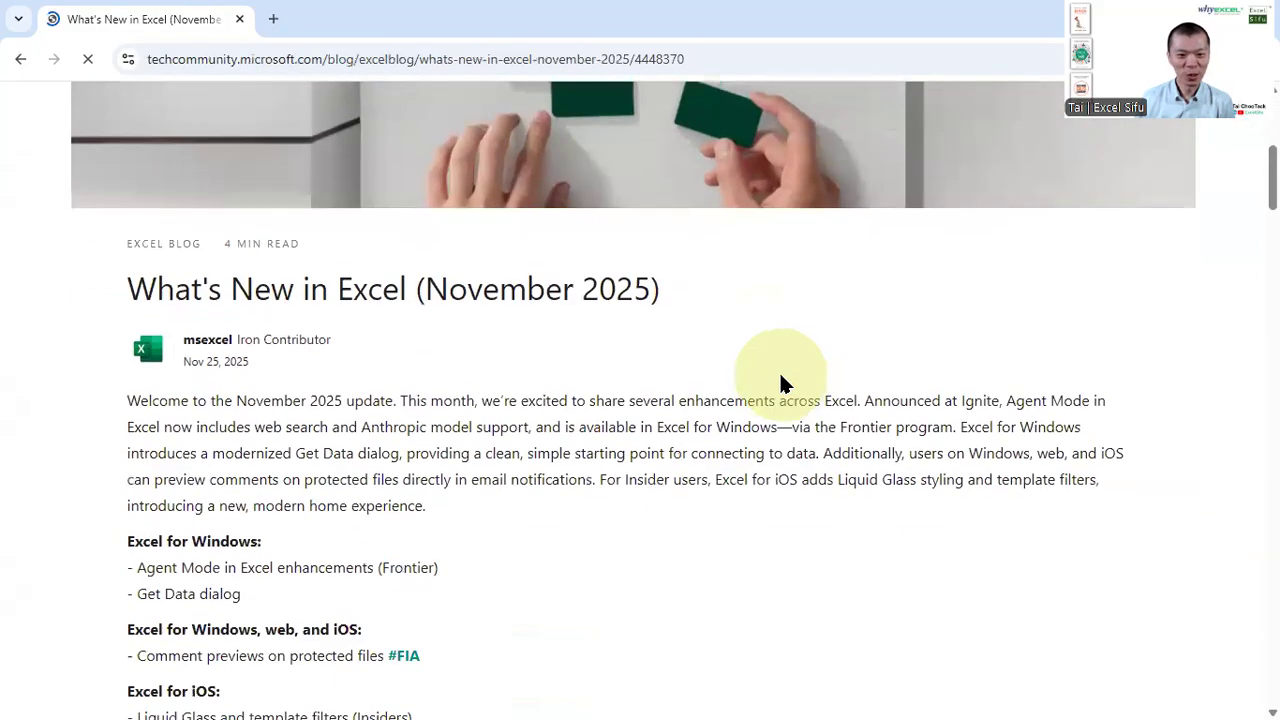
pyautogui.scroll(-4, 424, 389)
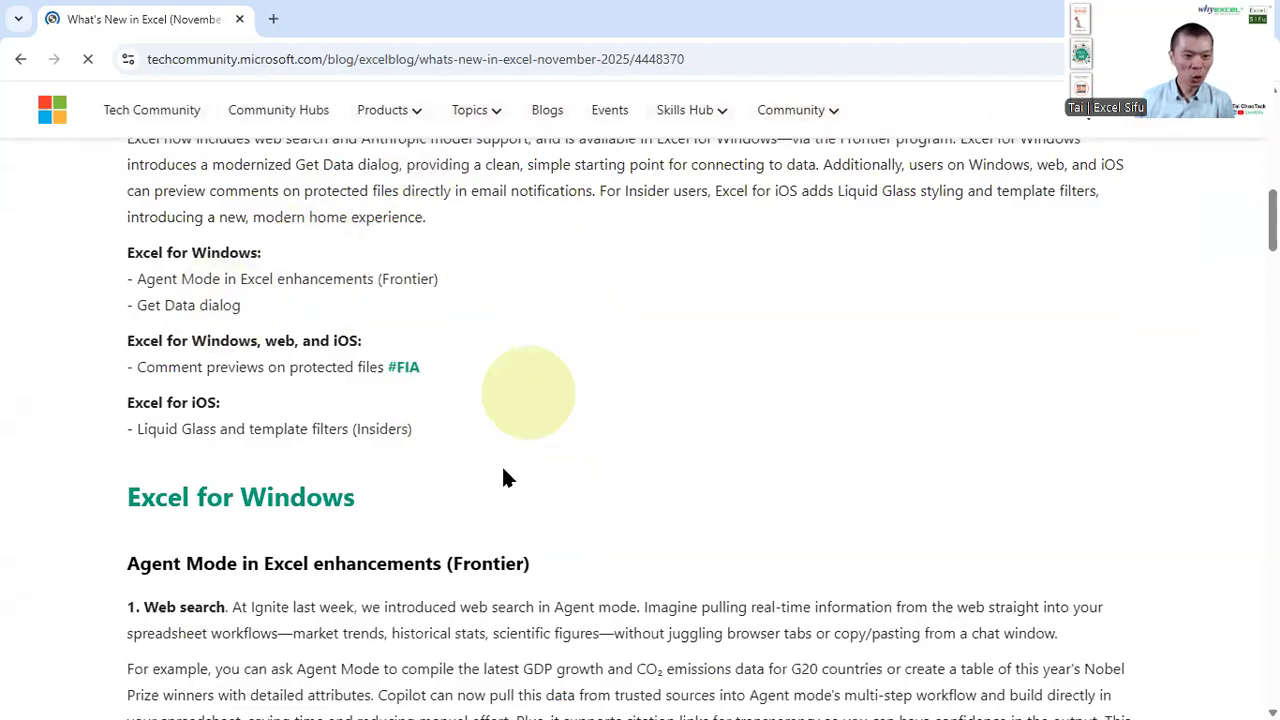
pyautogui.scroll(-2, 501, 470)
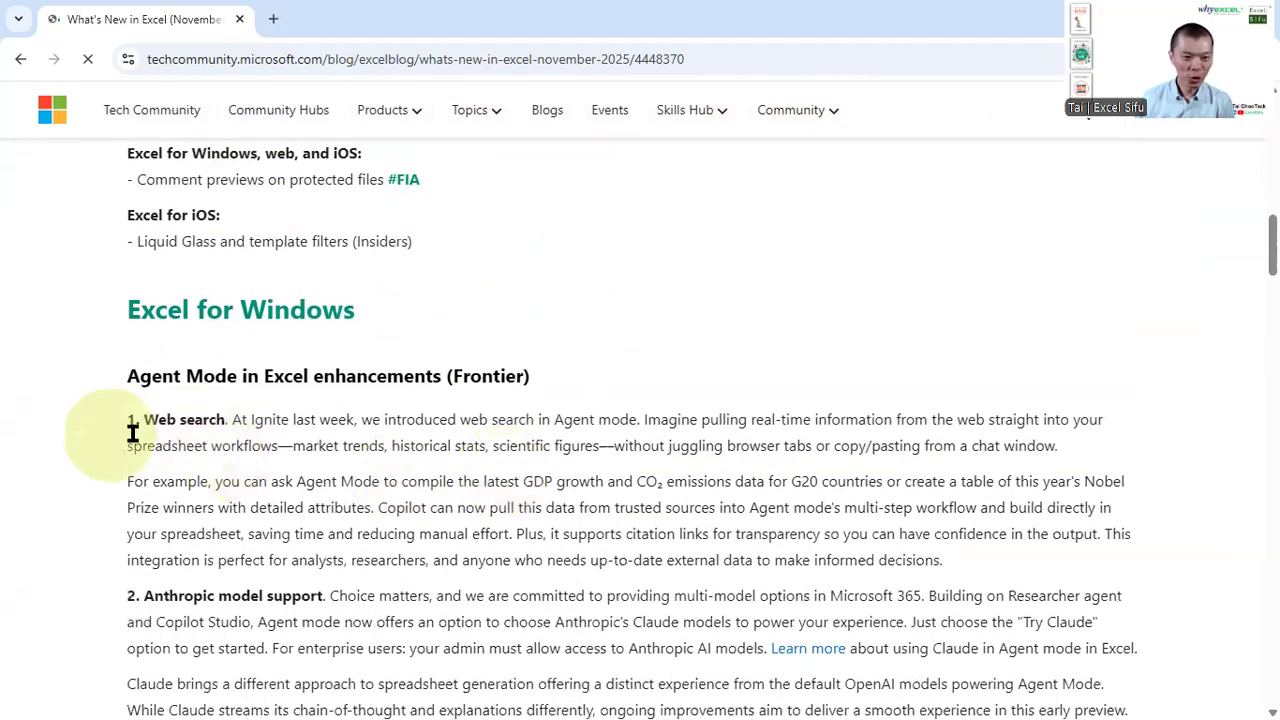
pyautogui.moveTo(128, 376); pyautogui.dragTo(285, 376)
pyautogui.scroll(-3, 336, 426)
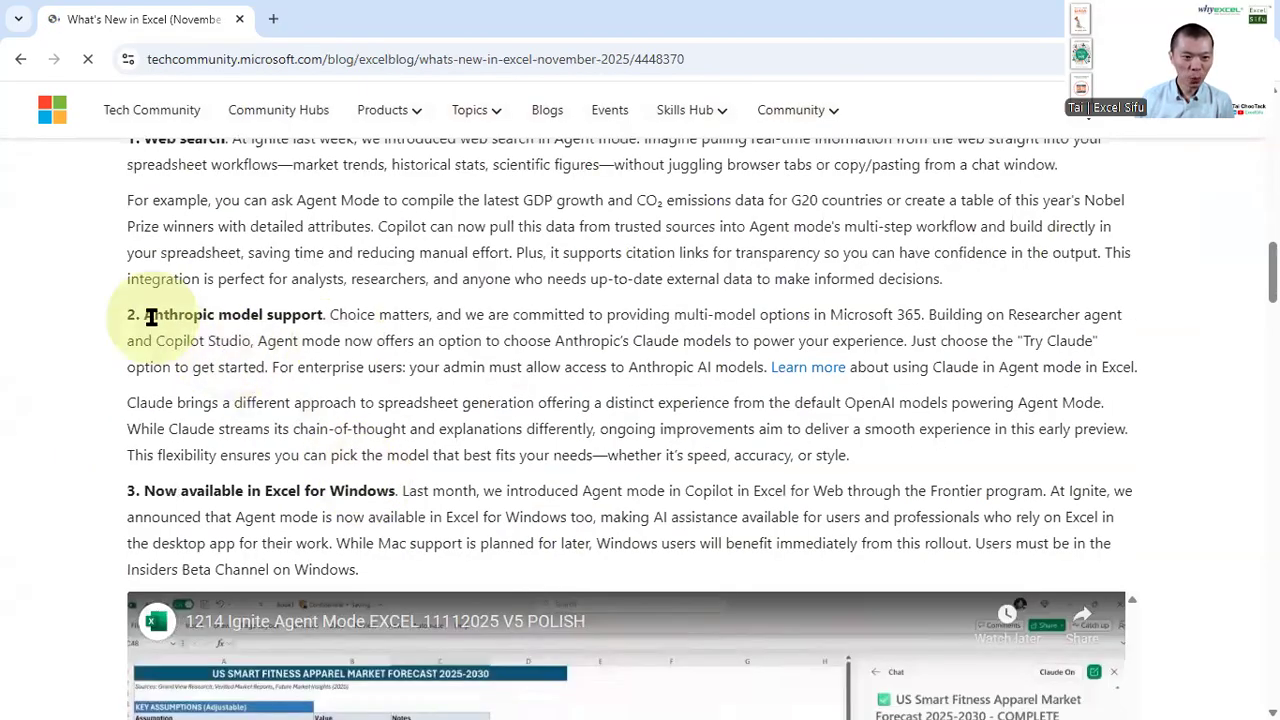
pyautogui.scroll(-1, 240, 334)
pyautogui.scroll(-3, 289, 410)
pyautogui.scroll(-6, 288, 418)
pyautogui.scroll(-2, 447, 393)
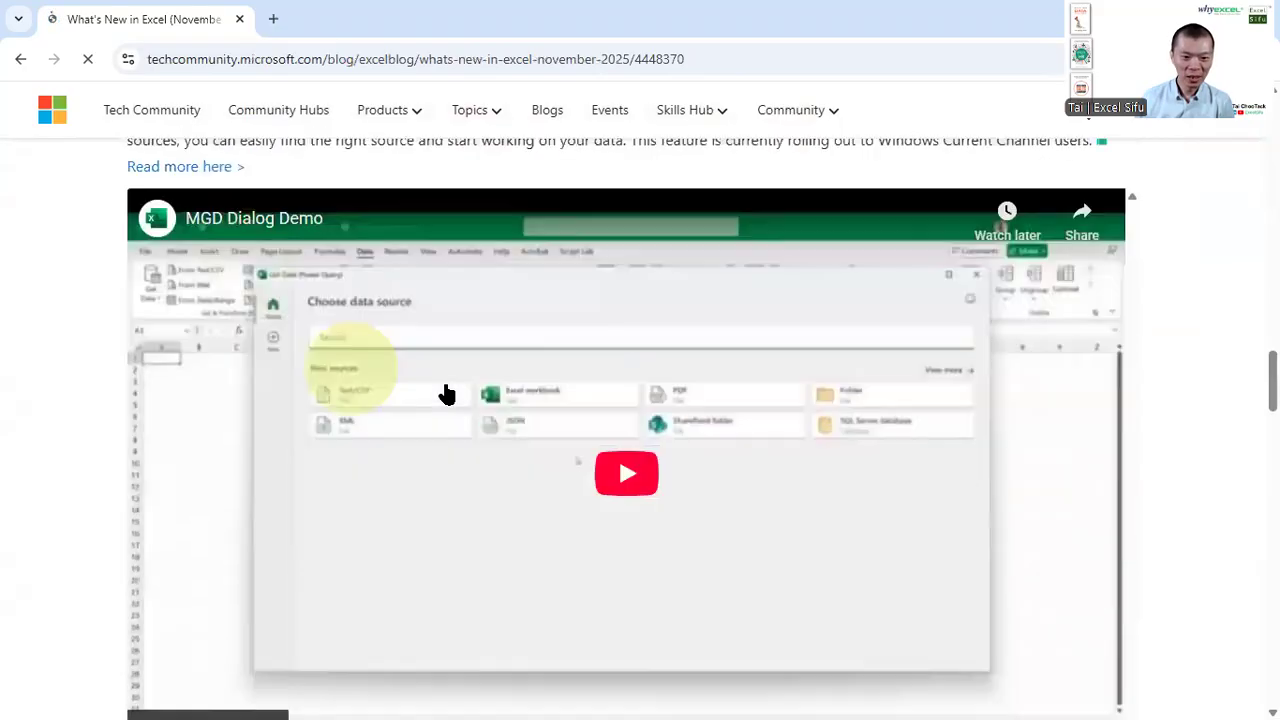
pyautogui.scroll(-5, 447, 393)
pyautogui.scroll(-1, 293, 468)
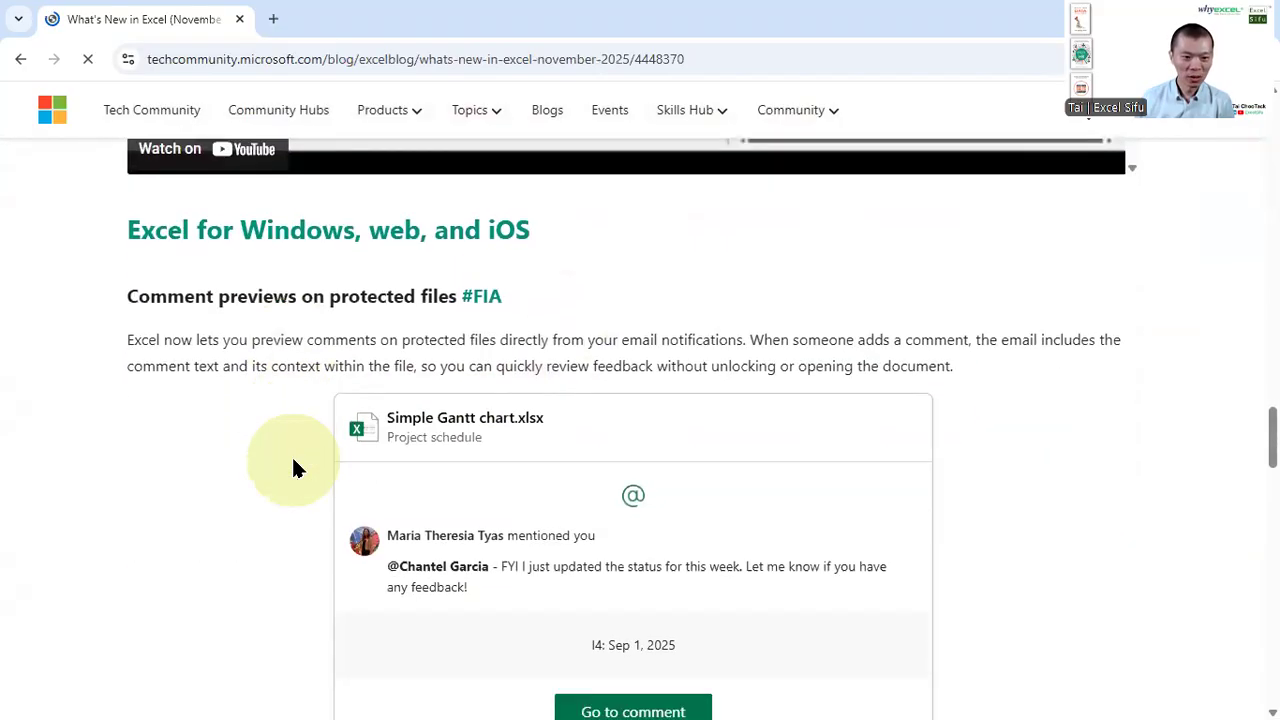
pyautogui.scroll(-6, 291, 466)
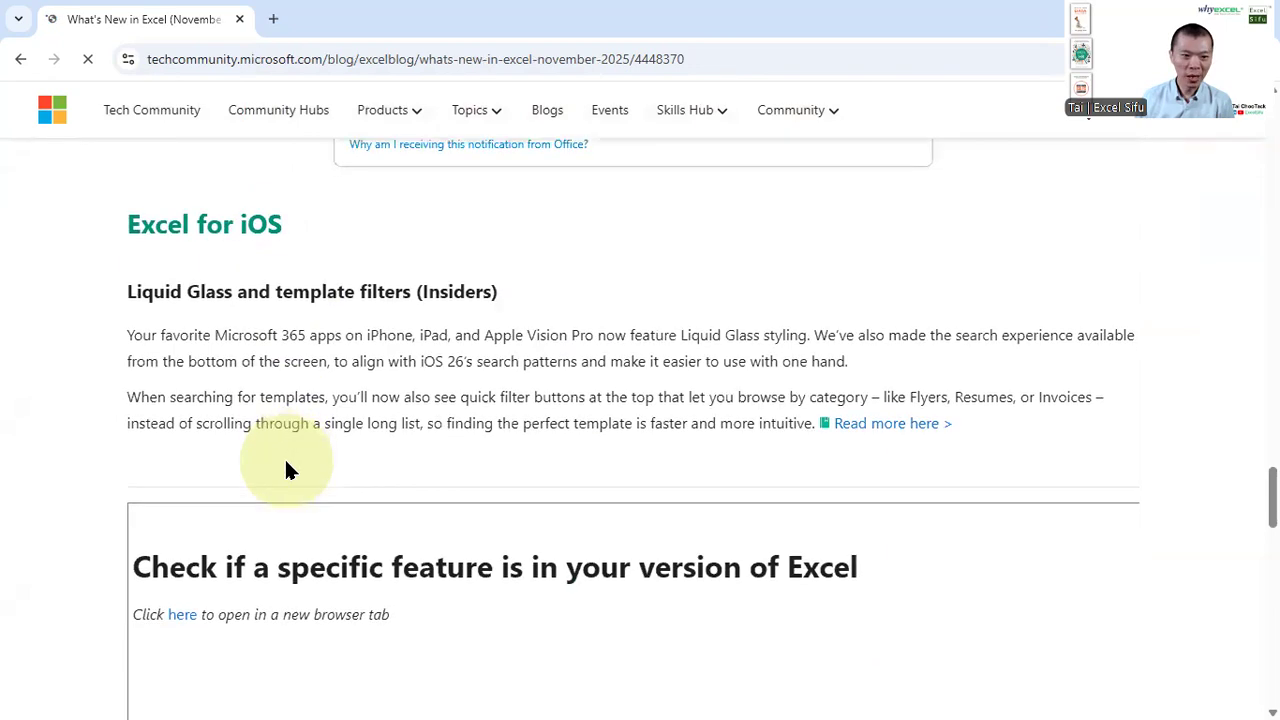
pyautogui.scroll(-5, 286, 470)
pyautogui.scroll(5, 286, 470)
pyautogui.doubleClick(444, 290)
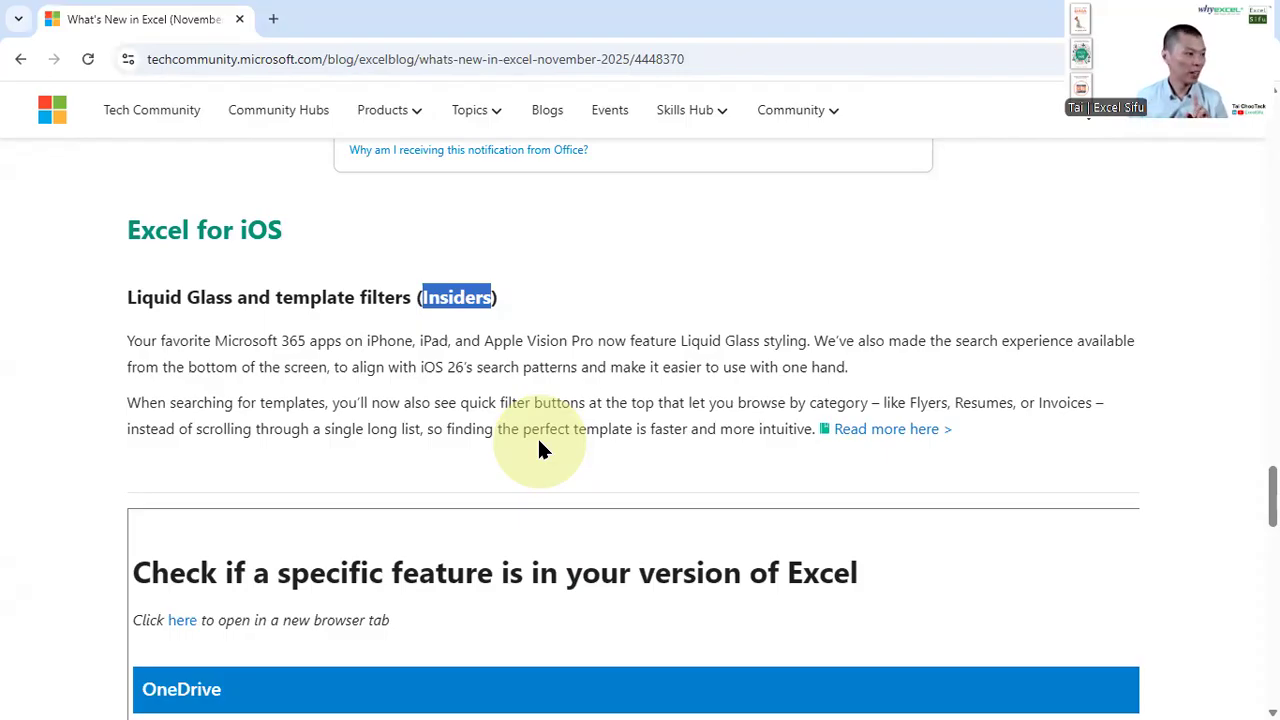
pyautogui.scroll(-15, 538, 442)
pyautogui.scroll(-3, 537, 436)
pyautogui.scroll(9, 537, 436)
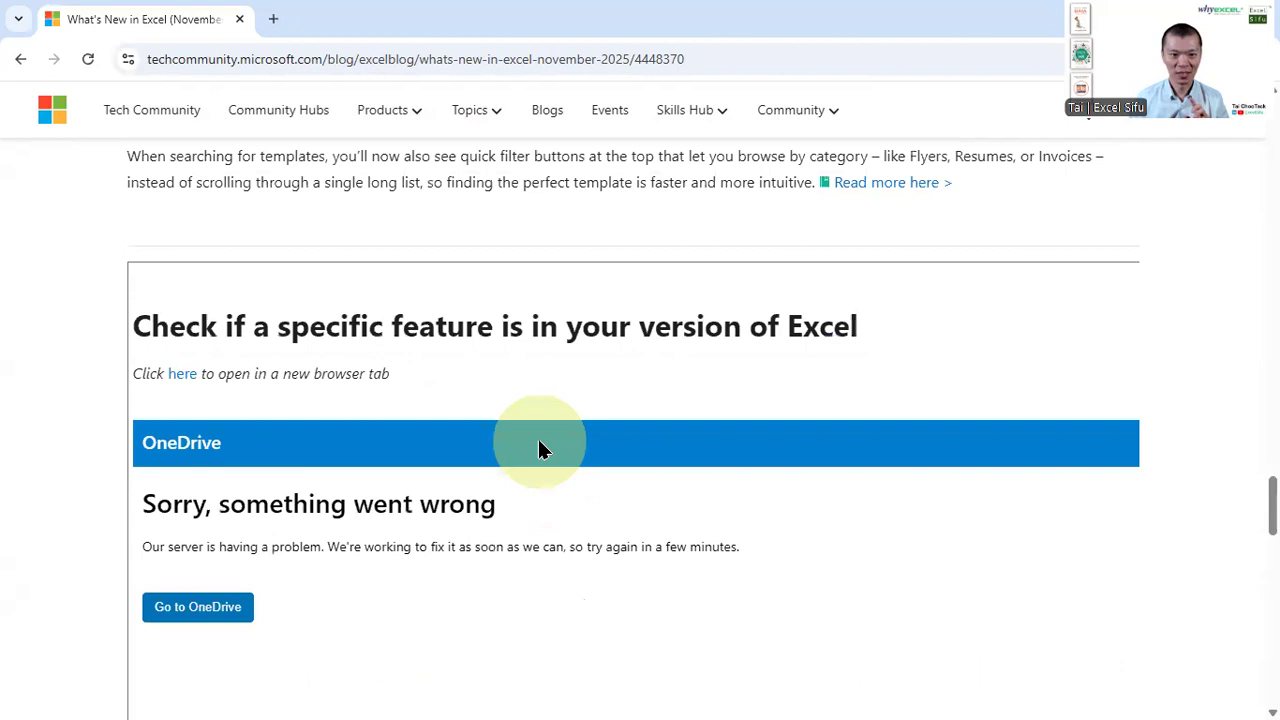
pyautogui.scroll(5, 538, 449)
pyautogui.scroll(5, 538, 449)
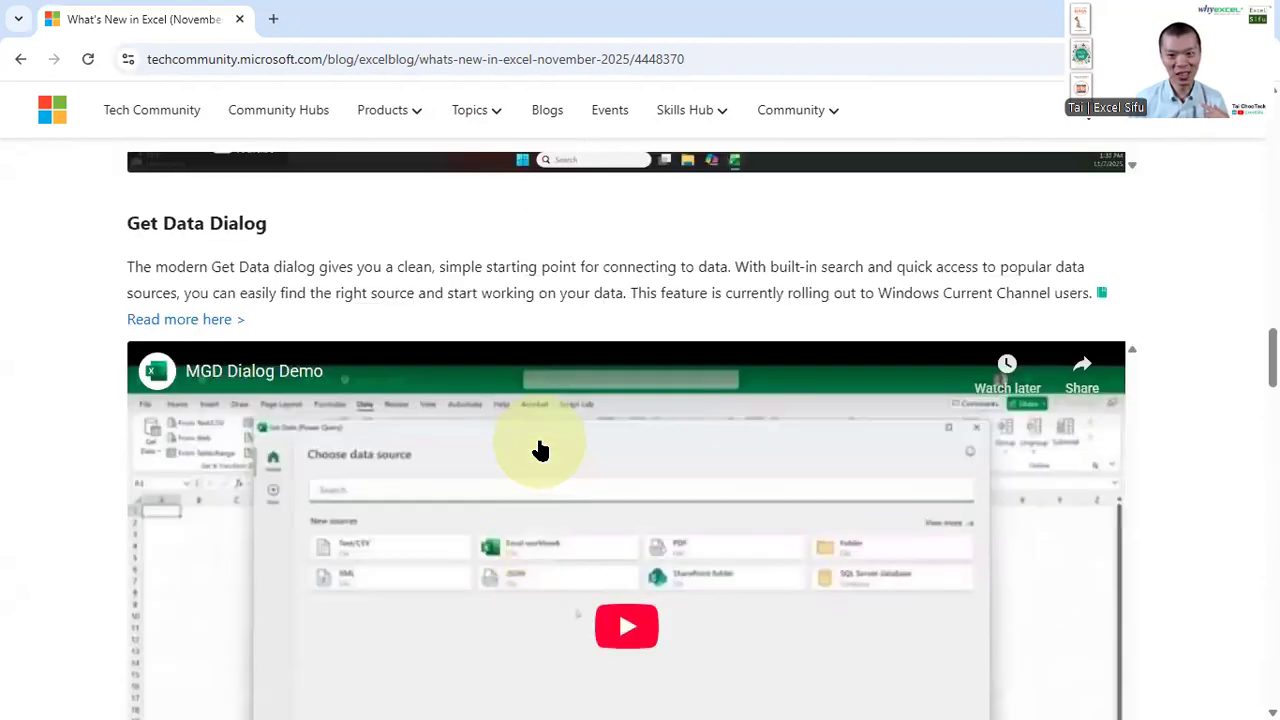
pyautogui.scroll(1, 540, 450)
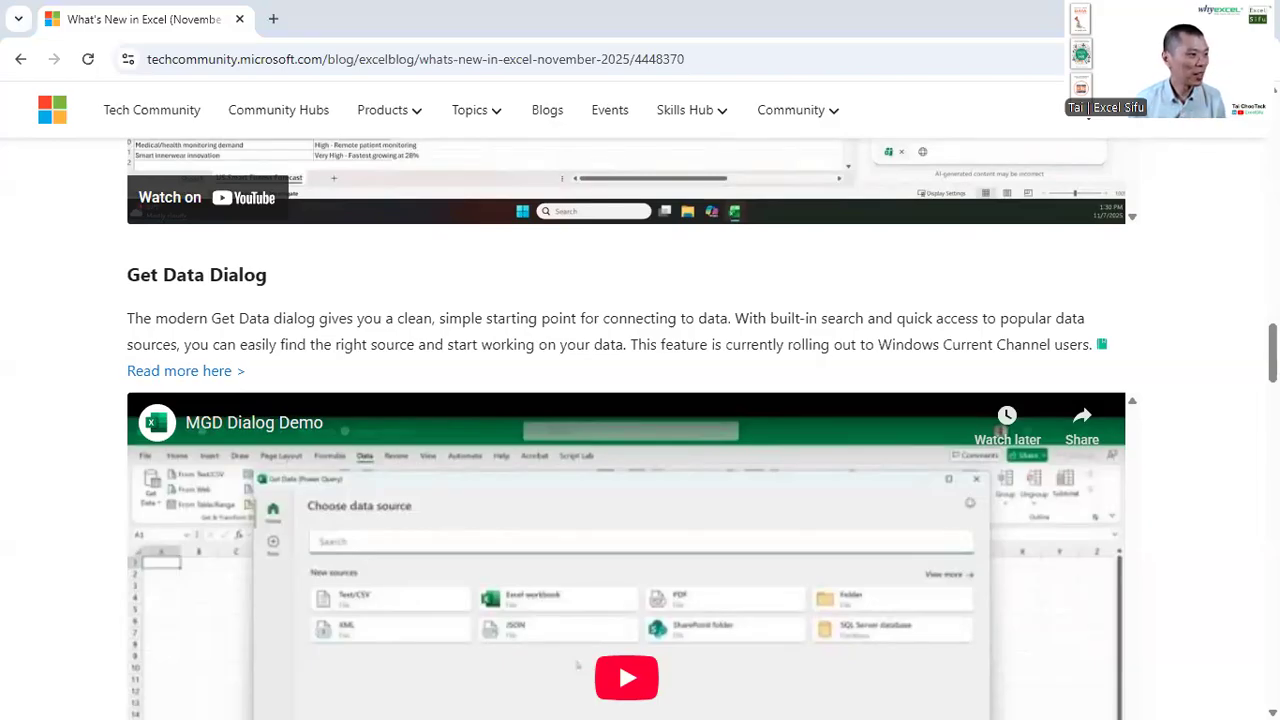
# Search for "Excelblog" and open the Excel Blog page on Microsoft Community Hub
pyautogui.click(431, 59)
pyautogui.write('Excelblog')
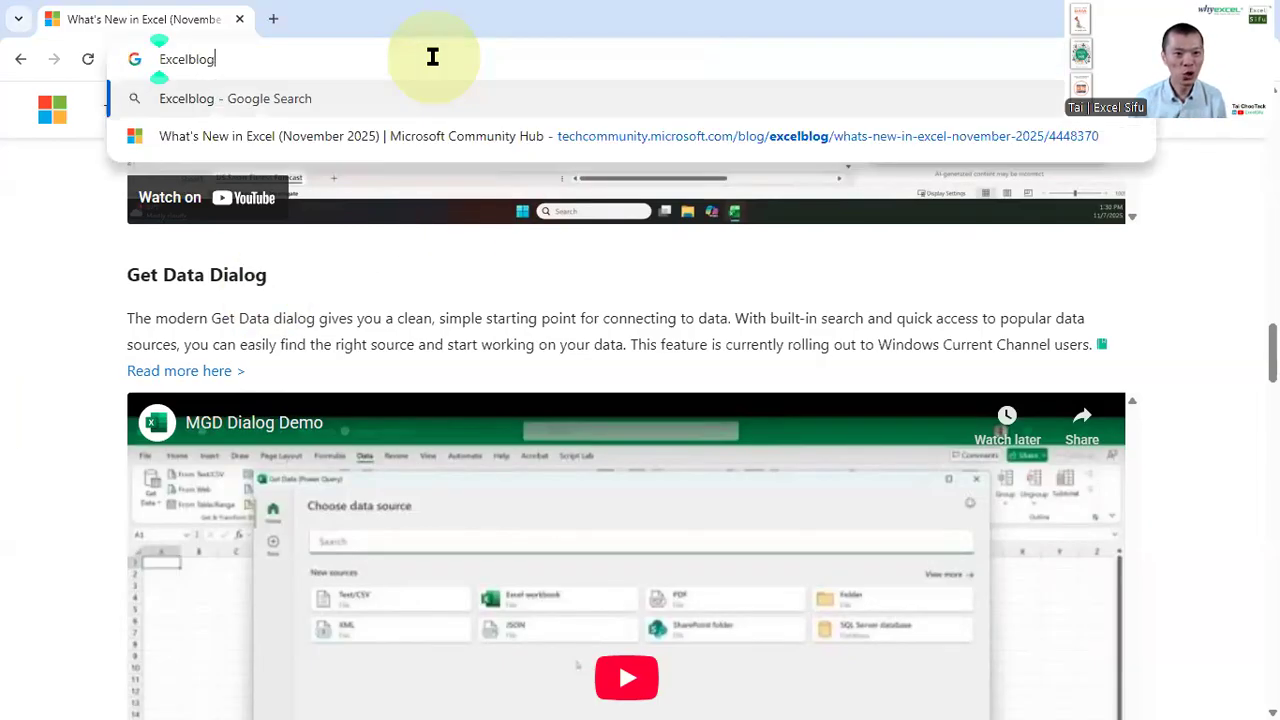
pyautogui.press('Return')
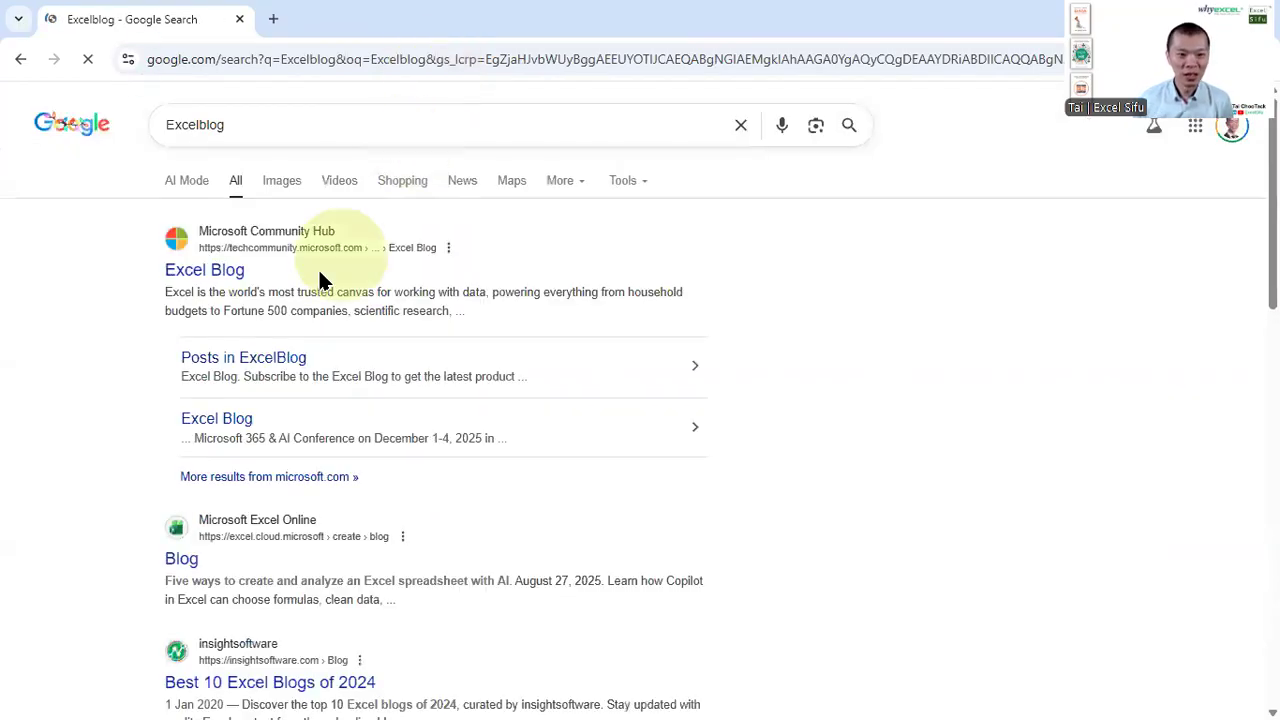
pyautogui.click(201, 281)
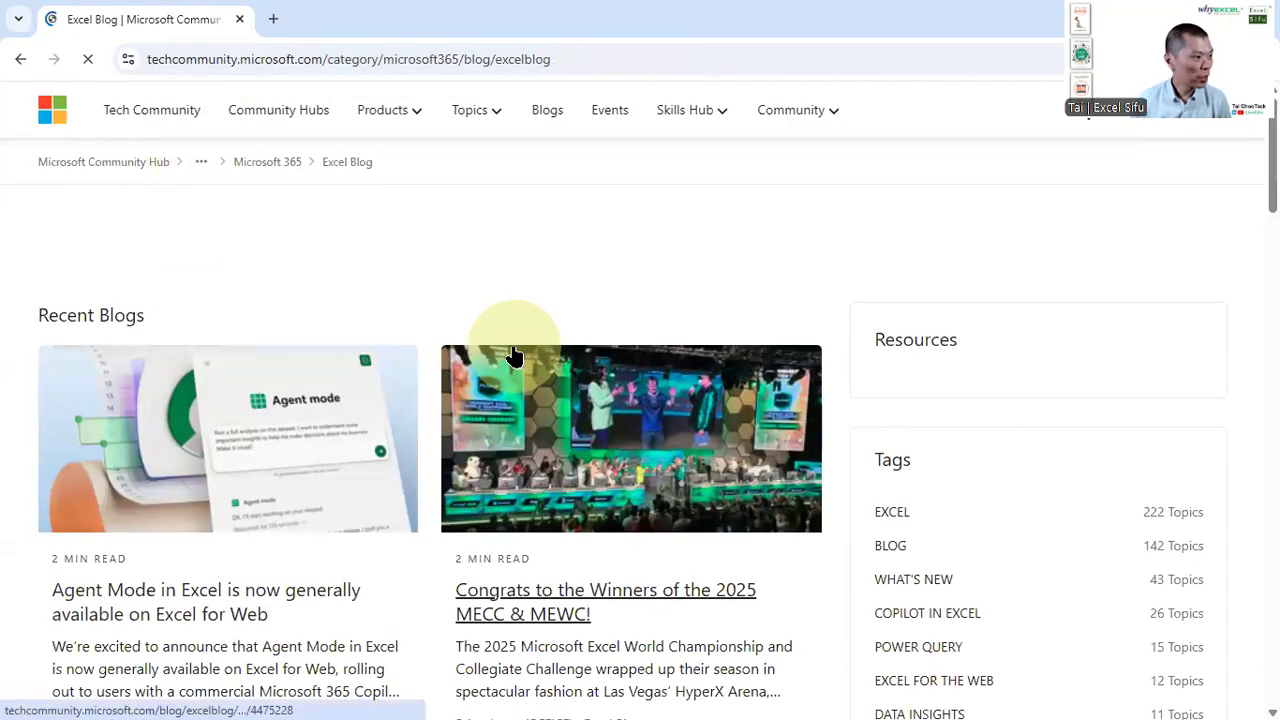
pyautogui.scroll(-3, 505, 348)
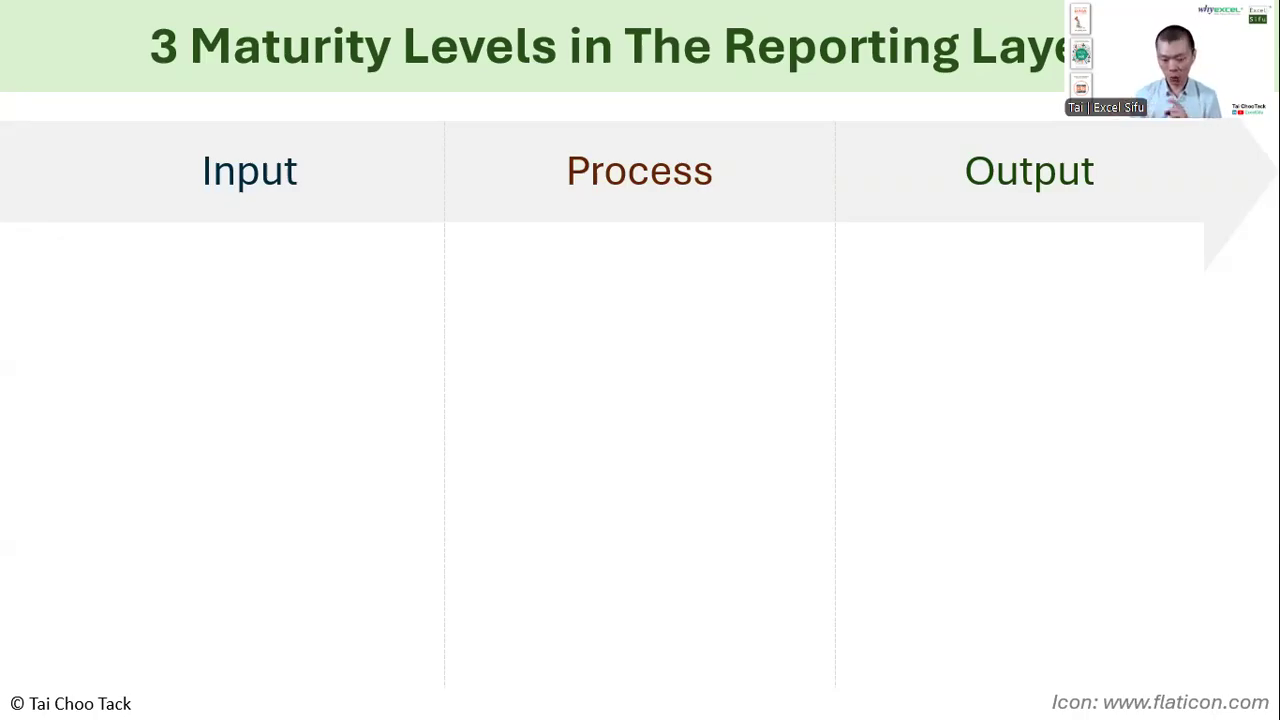
pyautogui.click(204, 510)
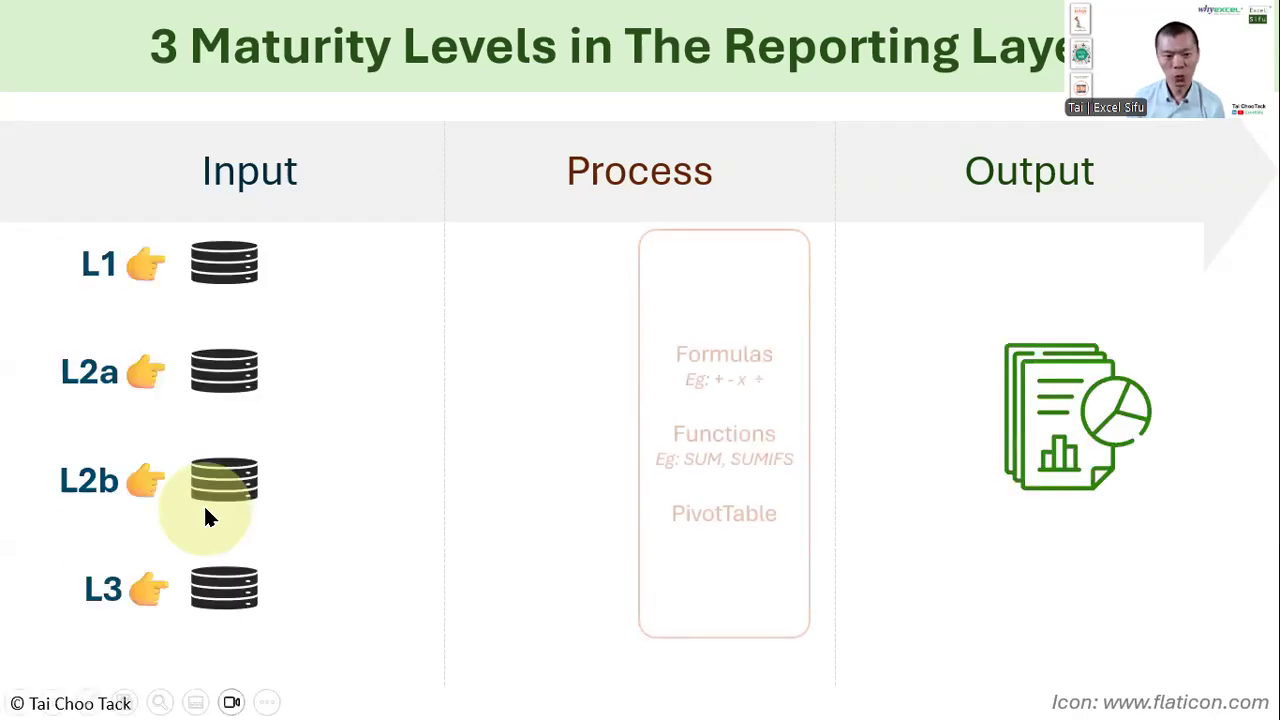
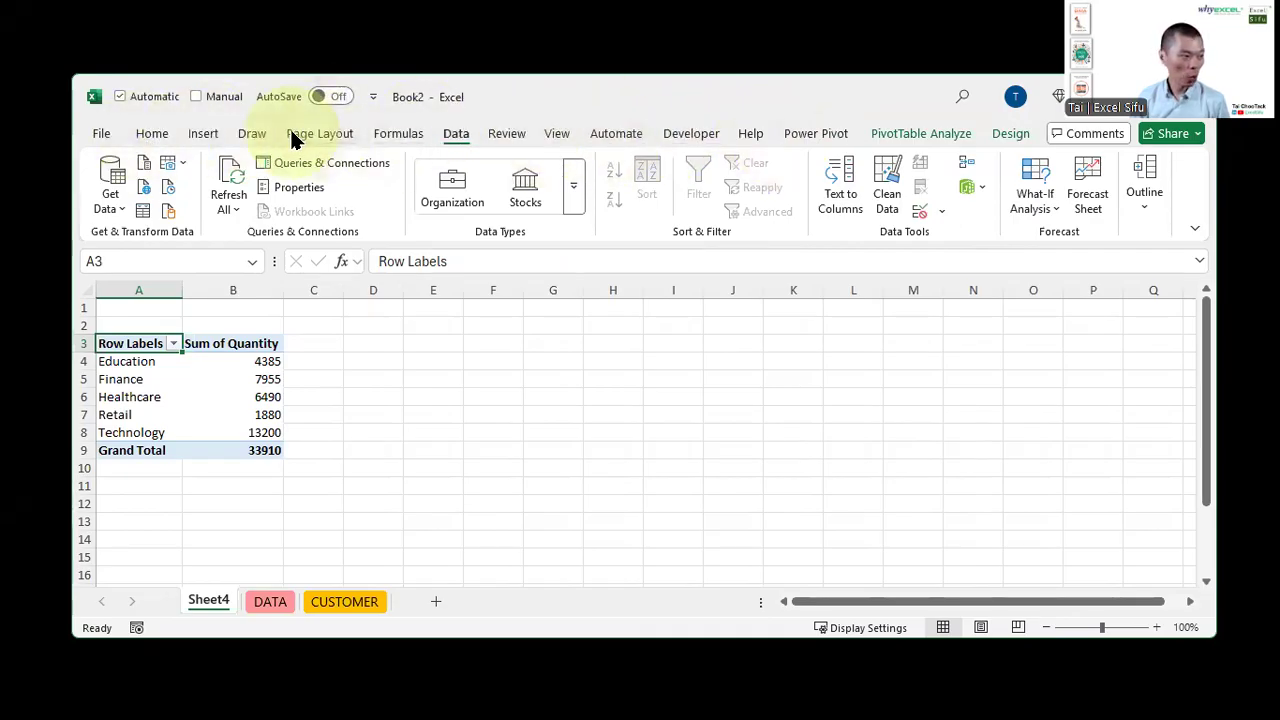
# Open Excel Options from the ribbon's customization menu and go to the Add-ins page
pyautogui.rightClick(409, 130)
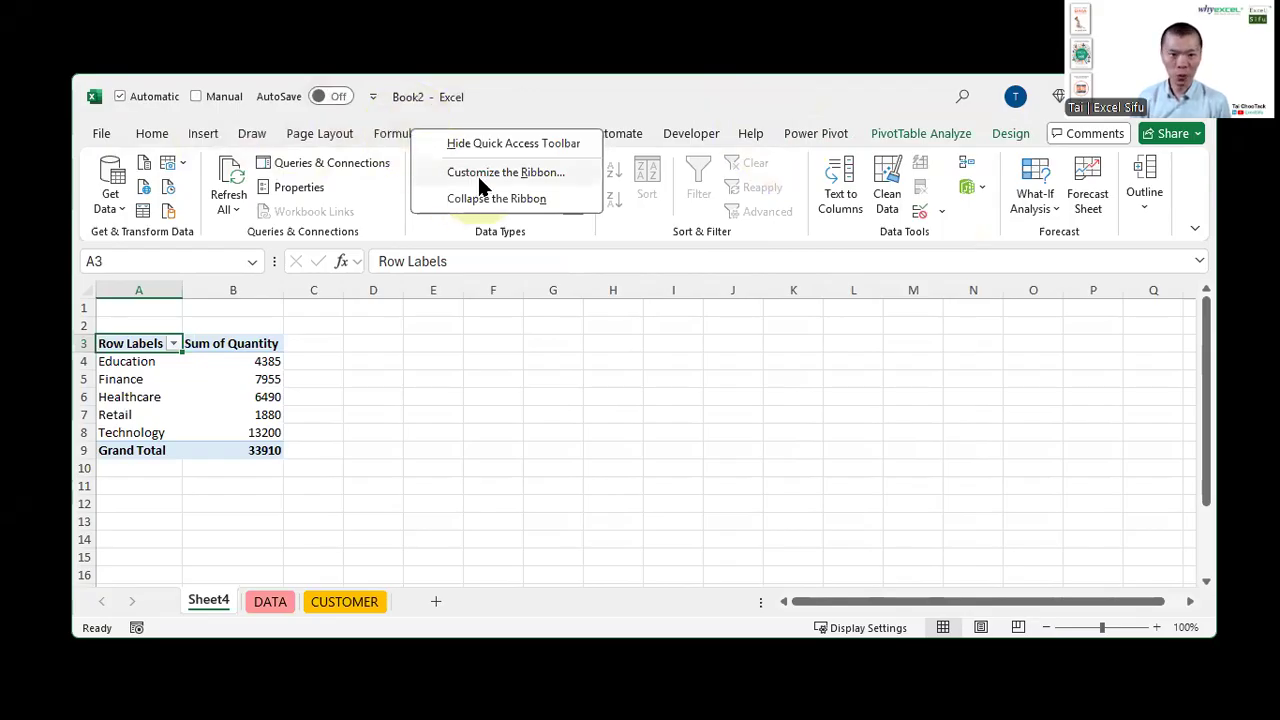
pyautogui.click(478, 176)
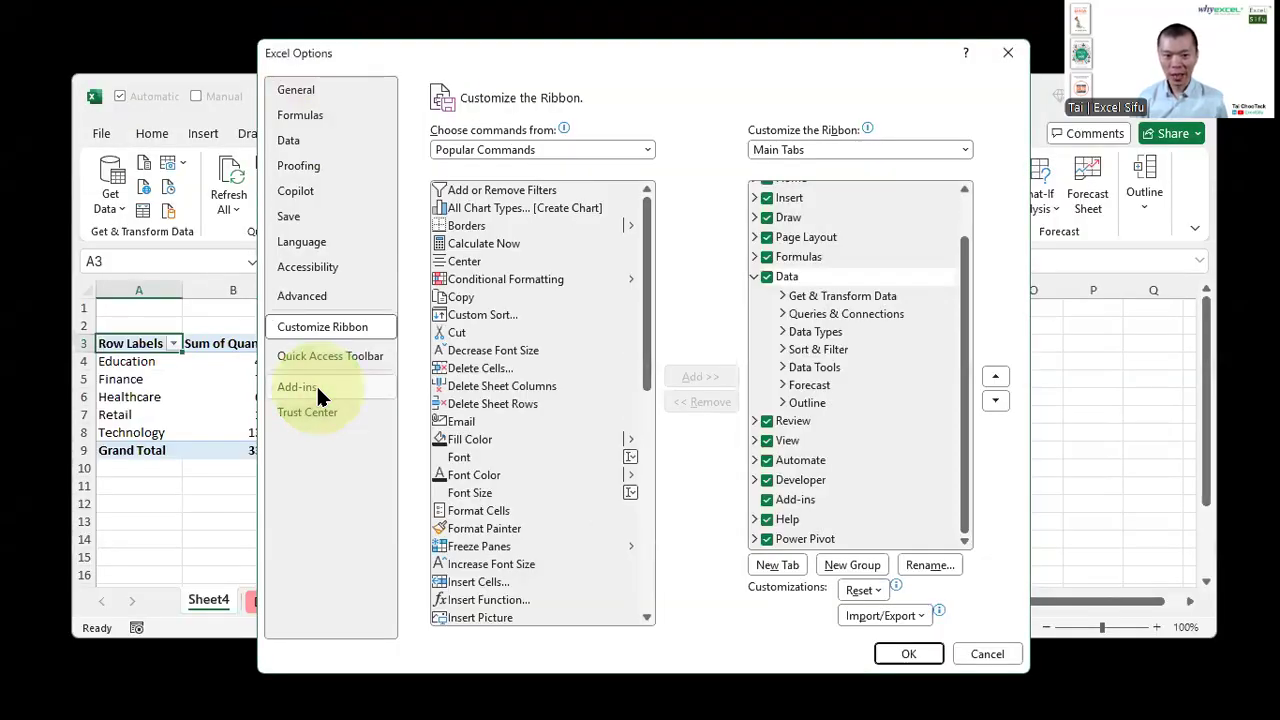
pyautogui.click(316, 386)
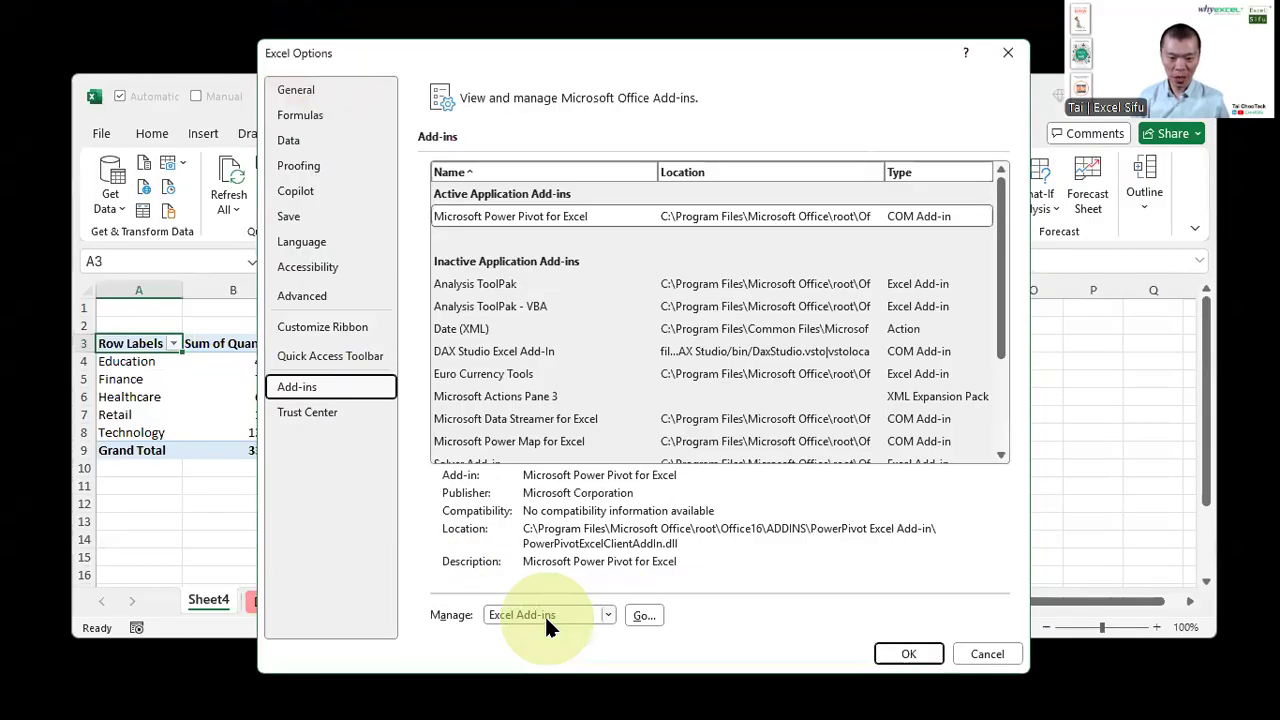
# Open the COM Add-ins list and confirm it with Microsoft Power Pivot for Excel checked
pyautogui.click(546, 615)
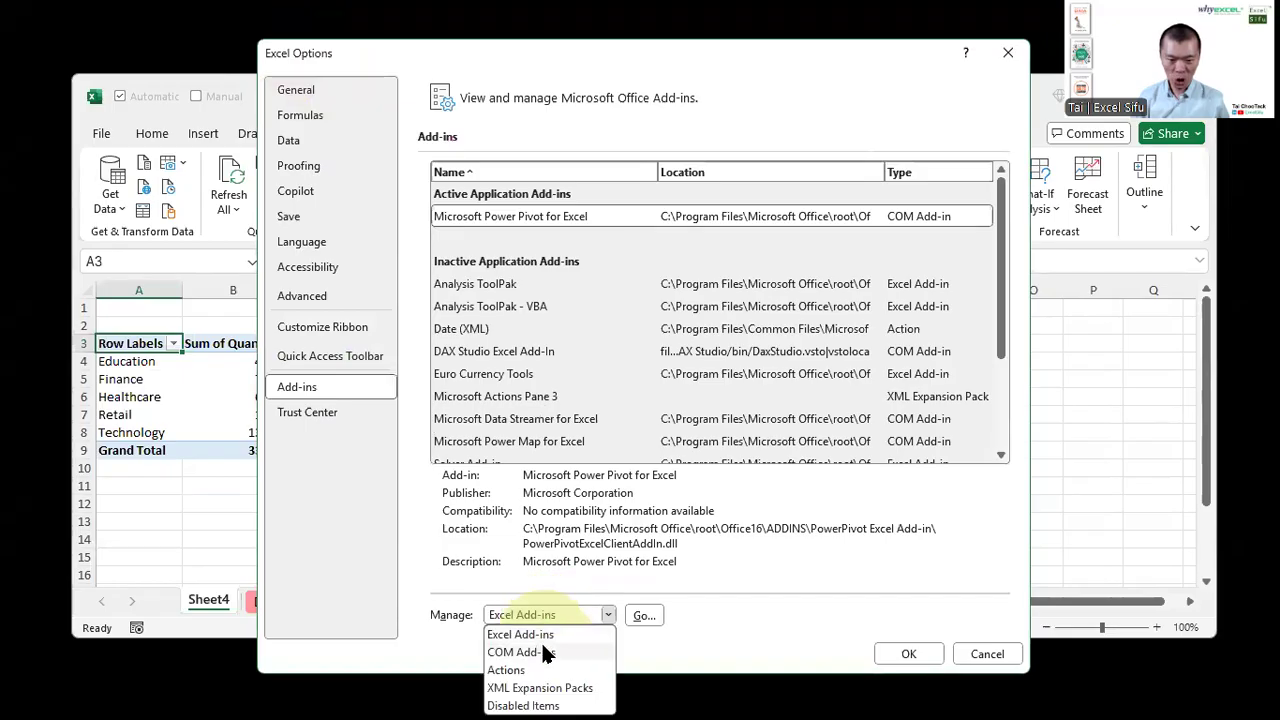
pyautogui.click(543, 651)
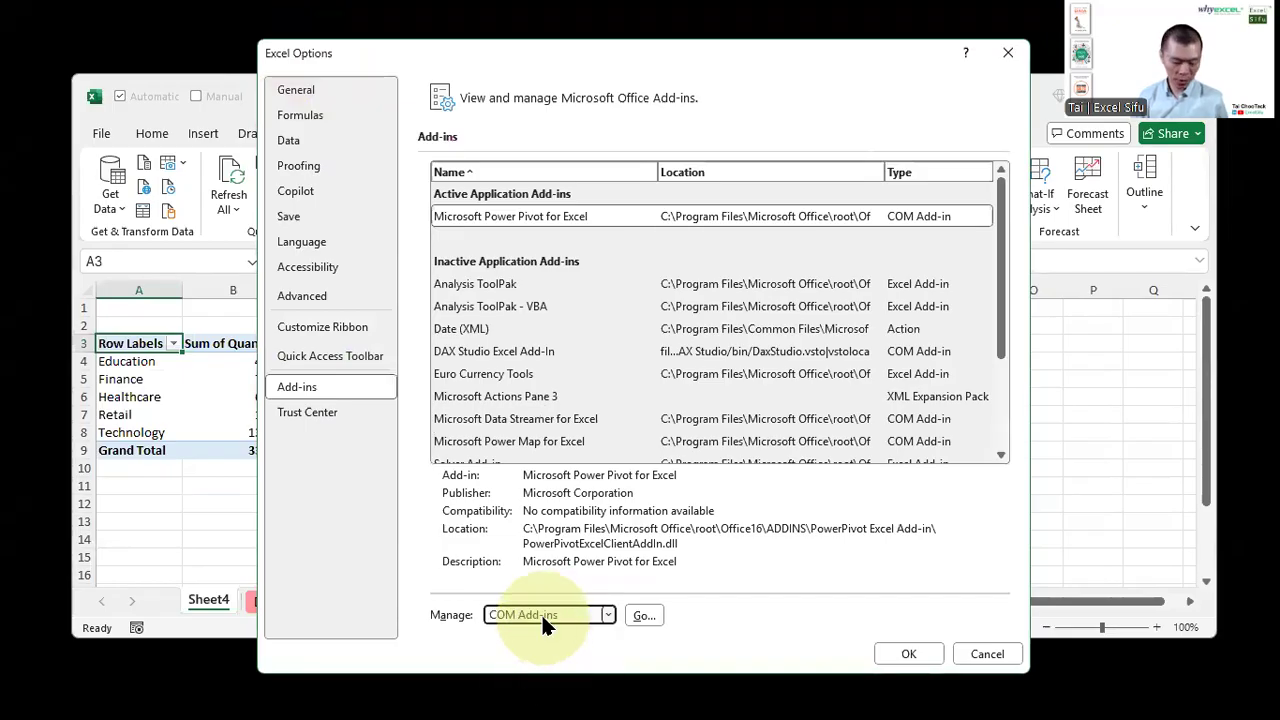
pyautogui.press('ctrl')
pyautogui.press('ctrl')
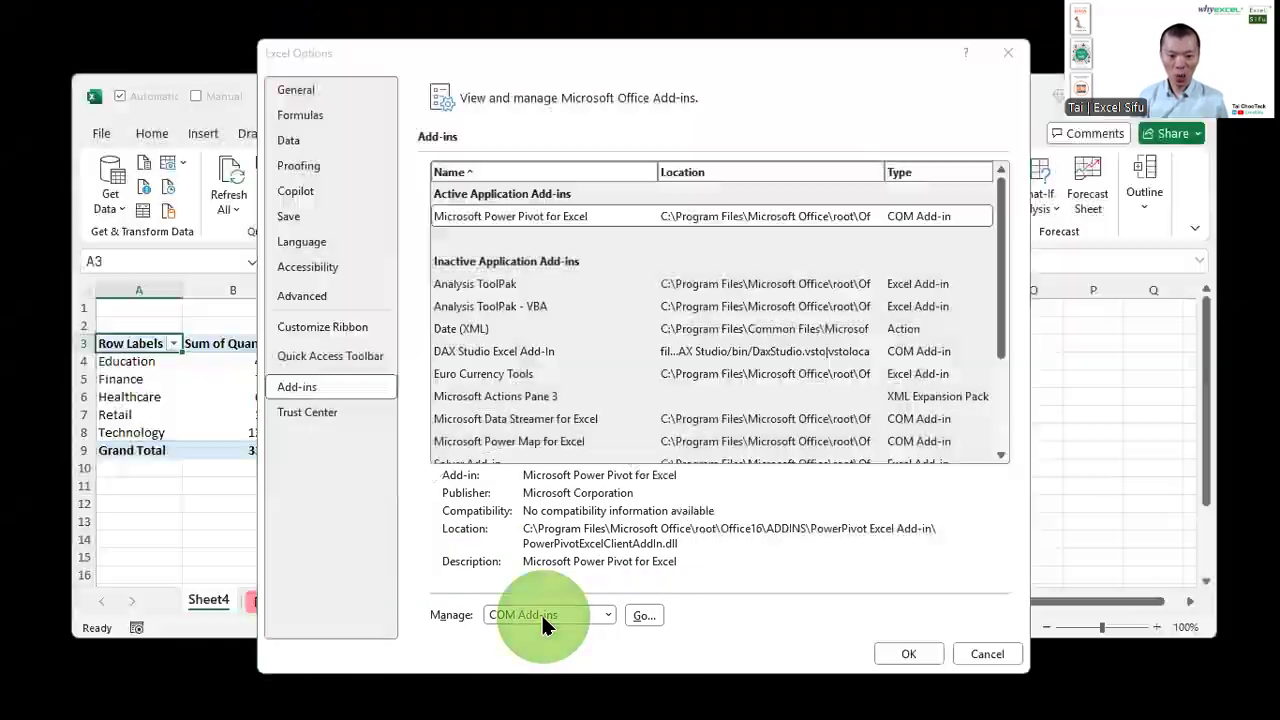
pyautogui.click(643, 612)
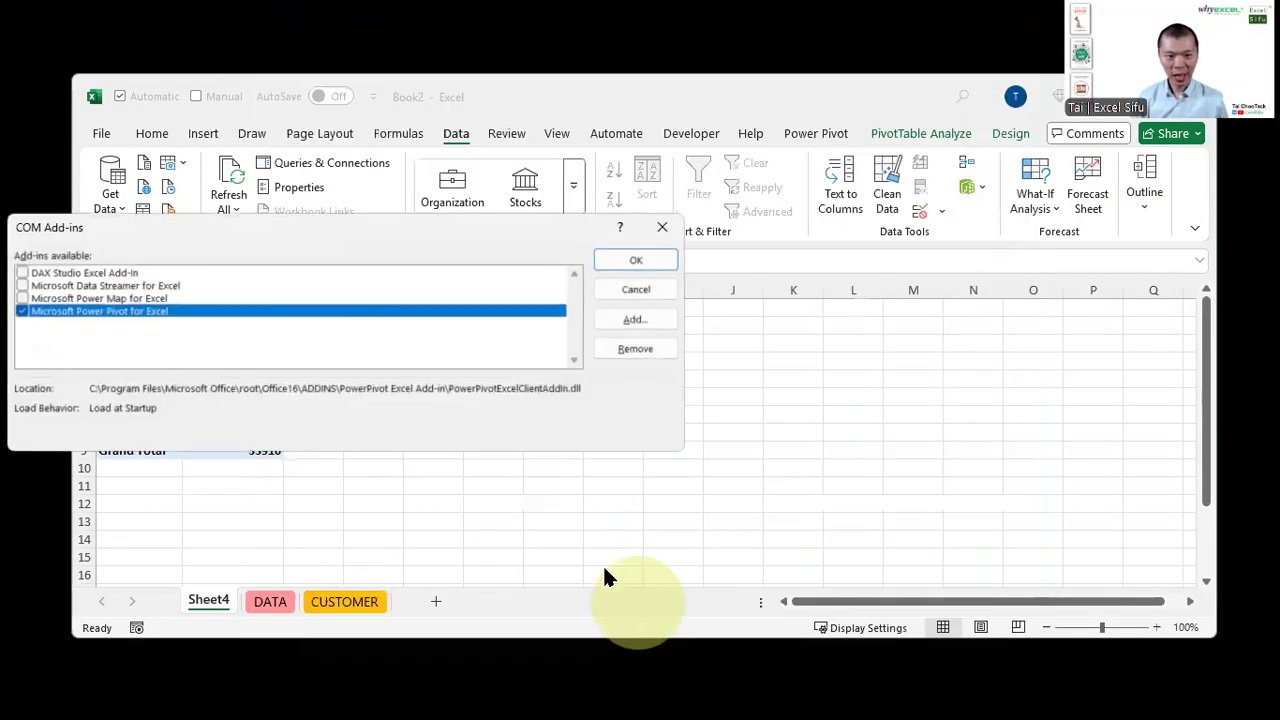
pyautogui.moveTo(285, 228); pyautogui.dragTo(599, 224)
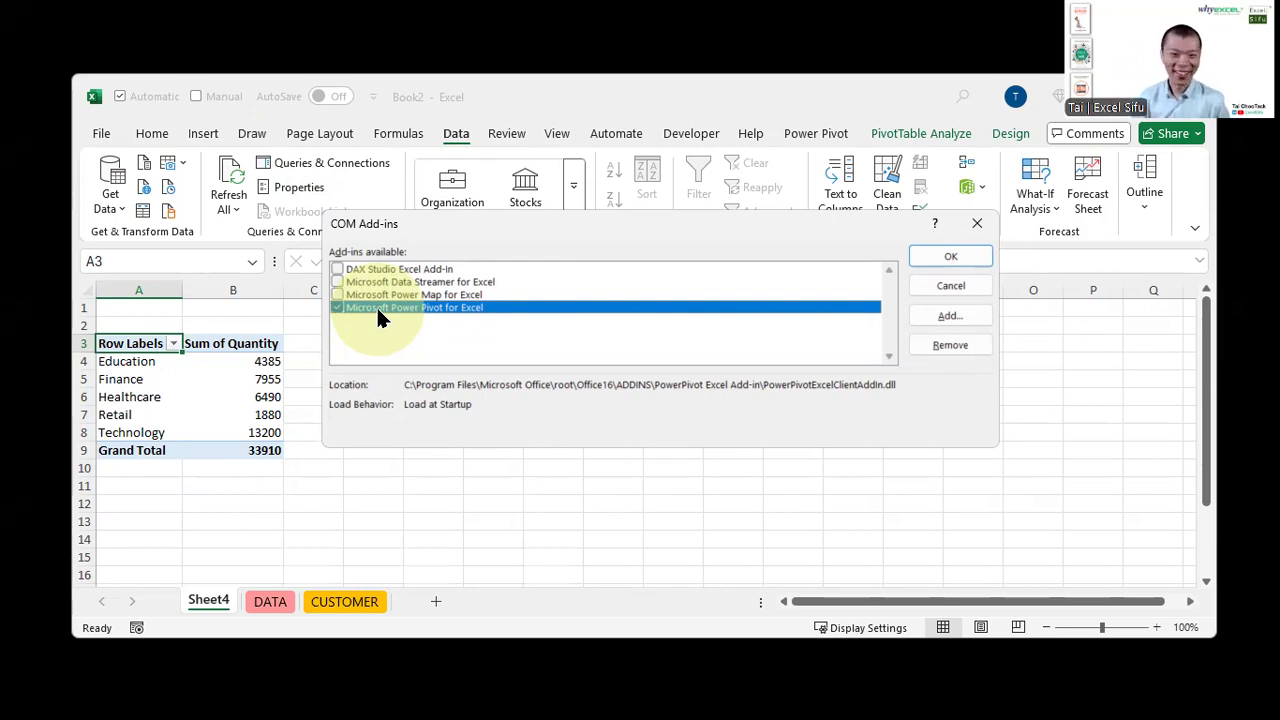
pyautogui.press('Return')
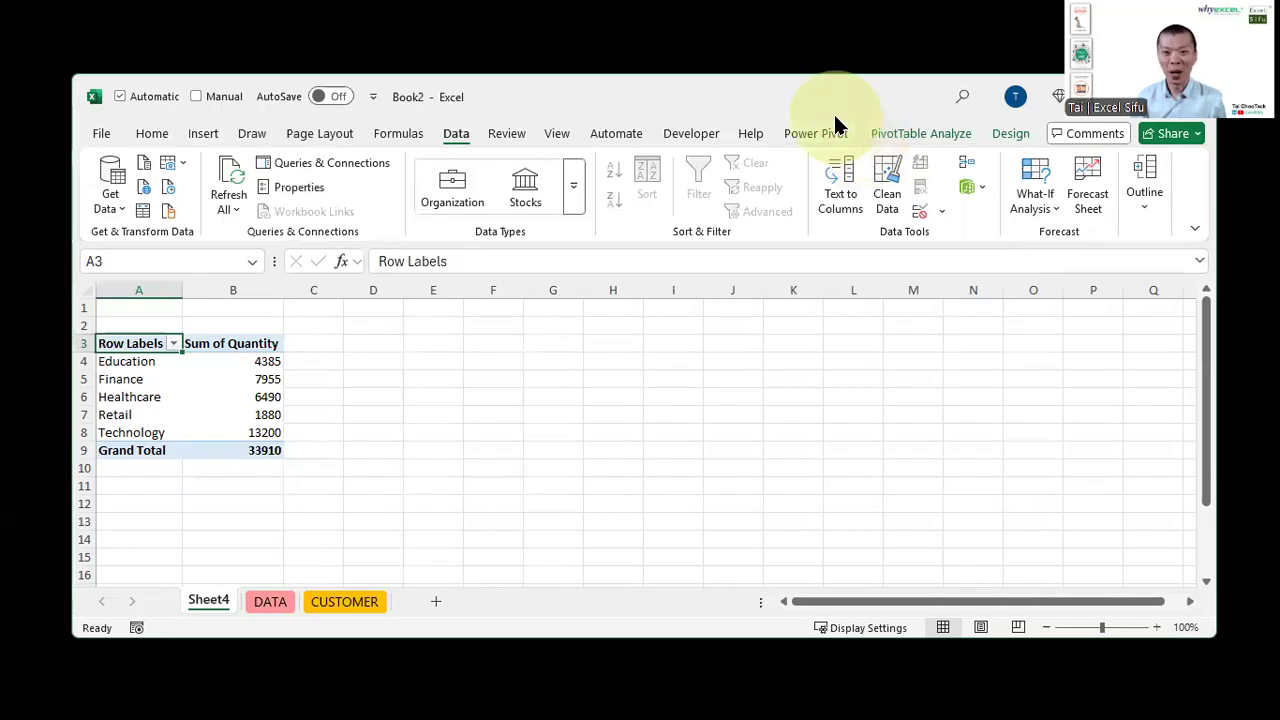
# Browse the Power Pivot tab and the Data Model menu with Manage Data Model, 3D Map and Relationships
pyautogui.click(828, 134)
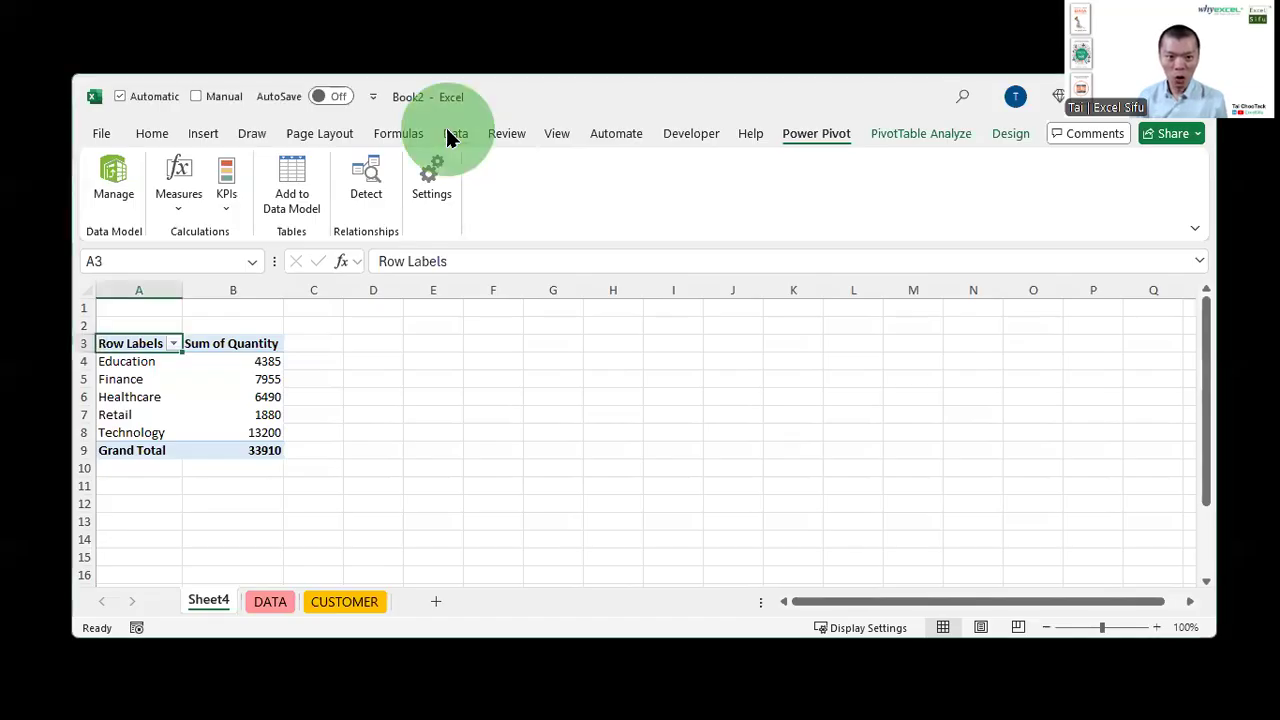
pyautogui.click(450, 130)
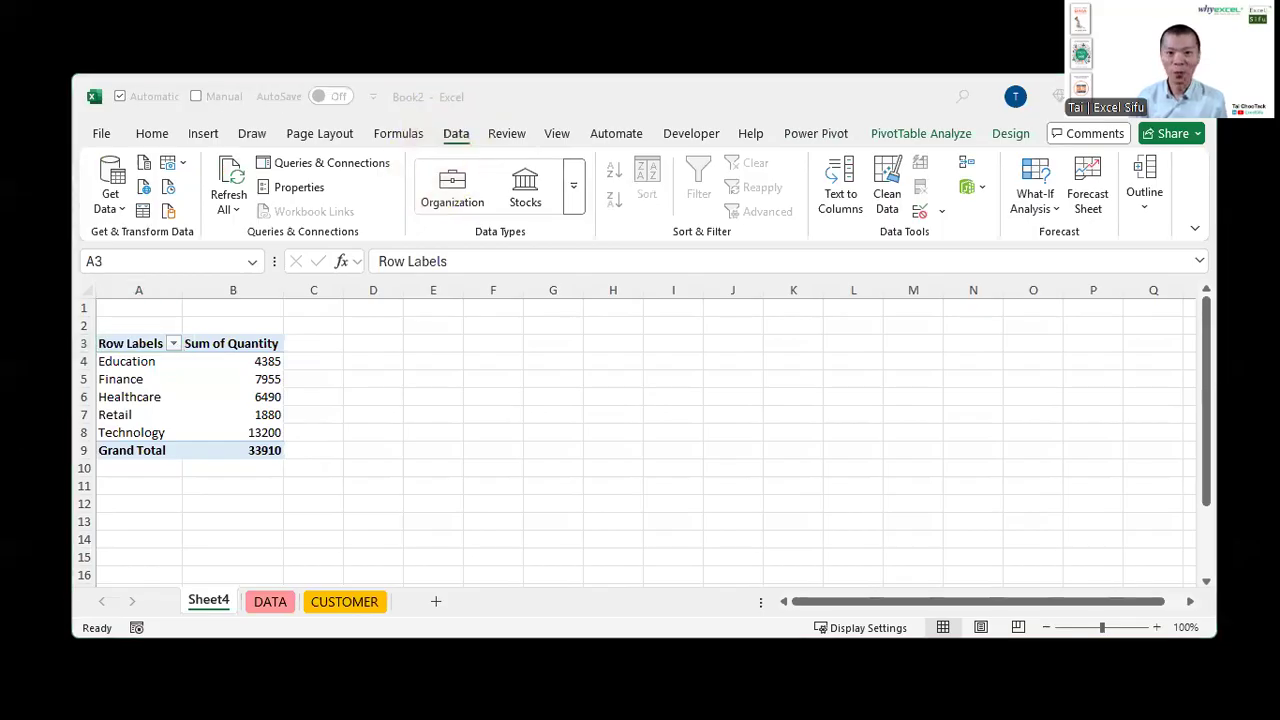
pyautogui.click(456, 136)
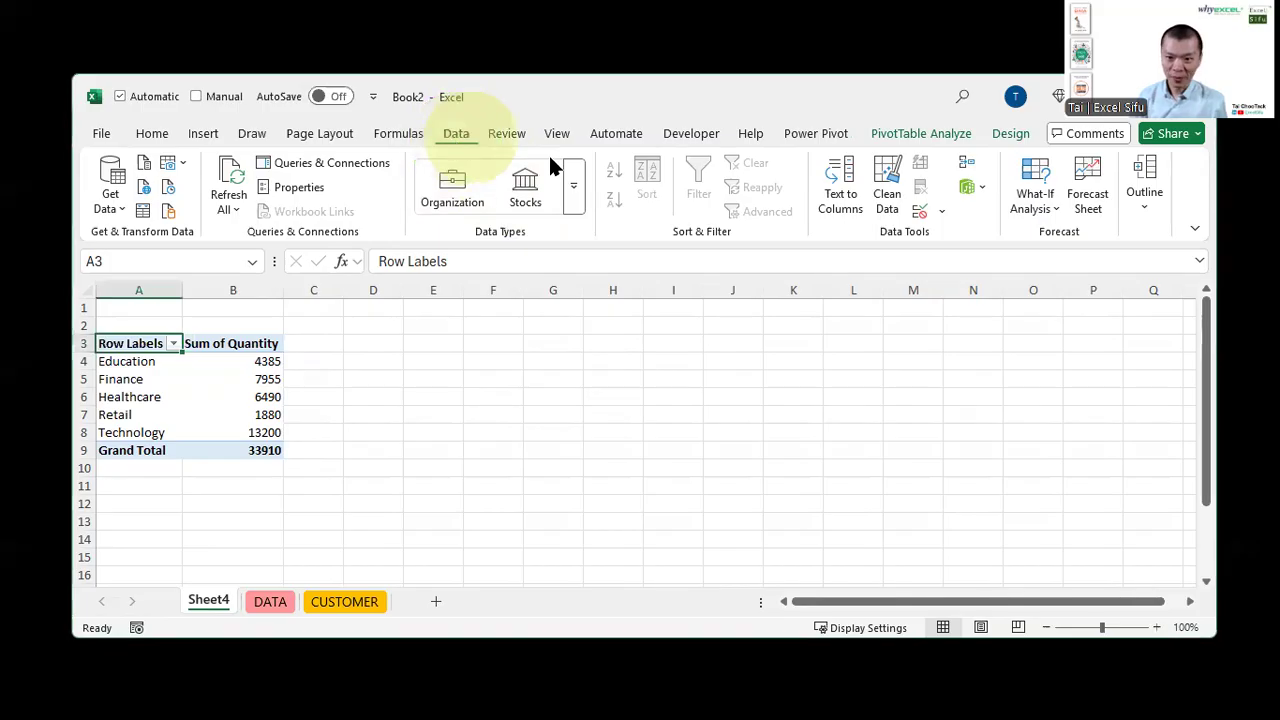
pyautogui.click(966, 187)
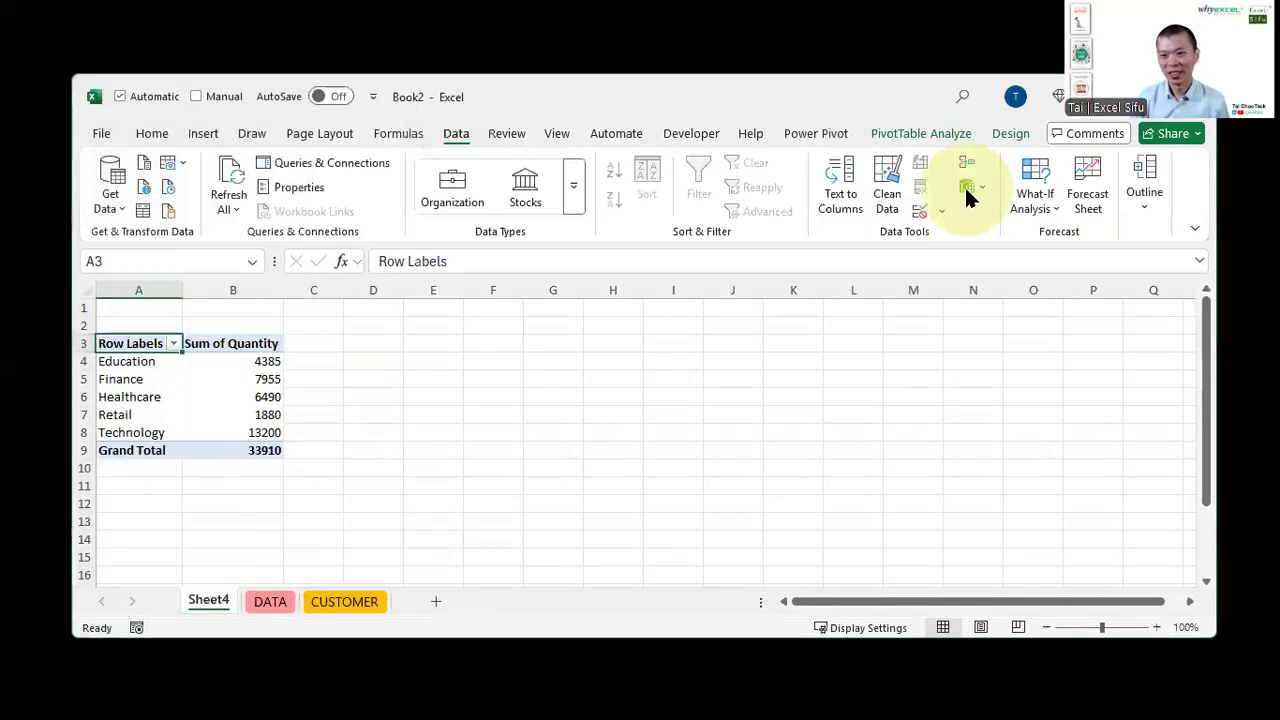
pyautogui.click(966, 188)
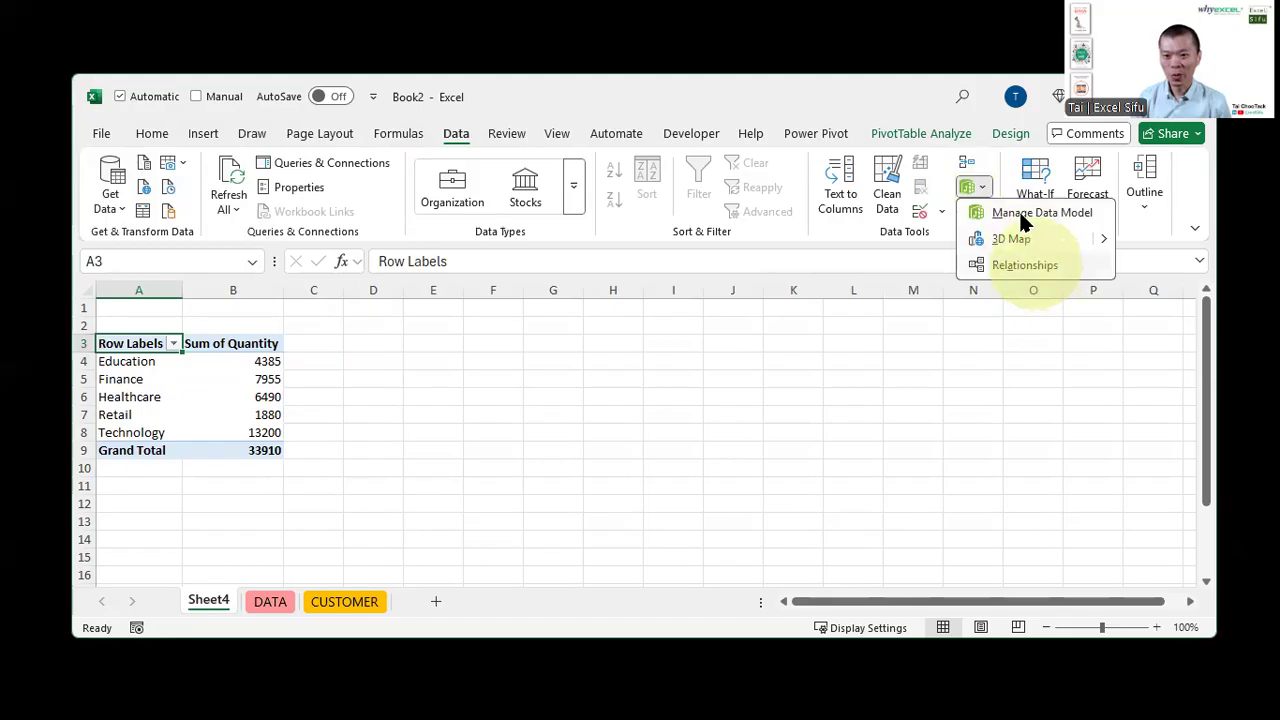
pyautogui.click(947, 220)
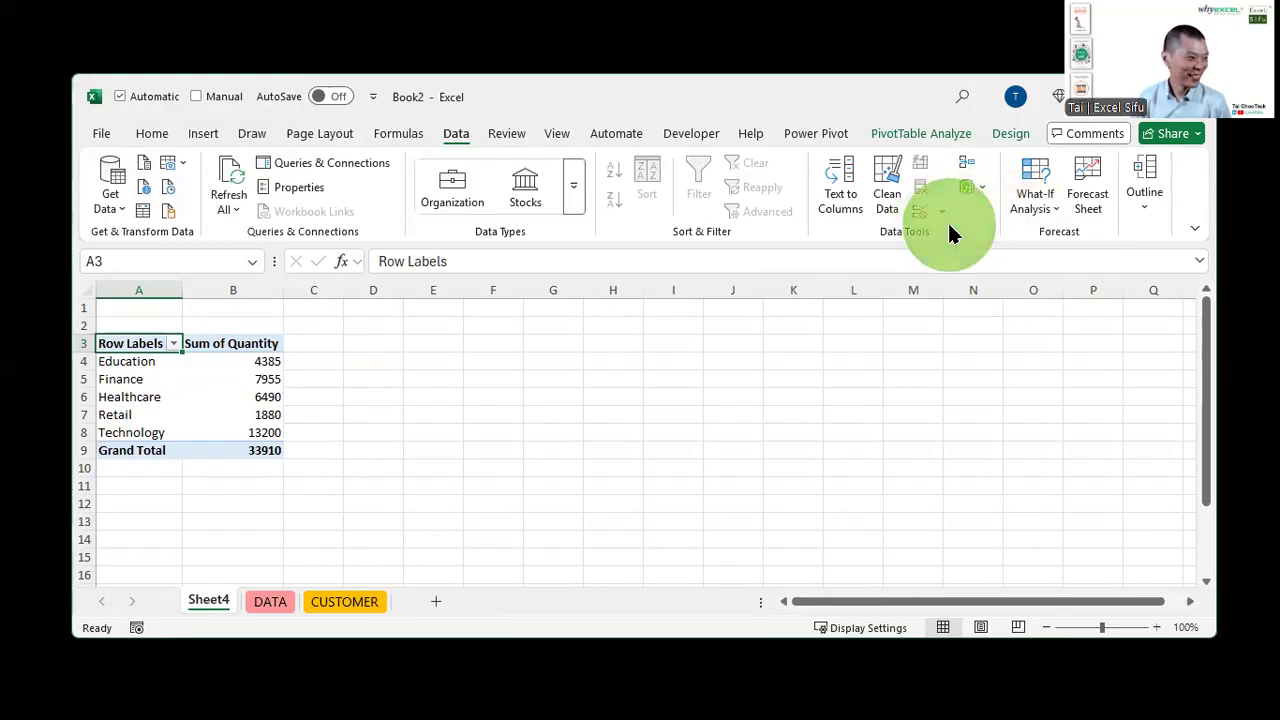
pyautogui.click(894, 309)
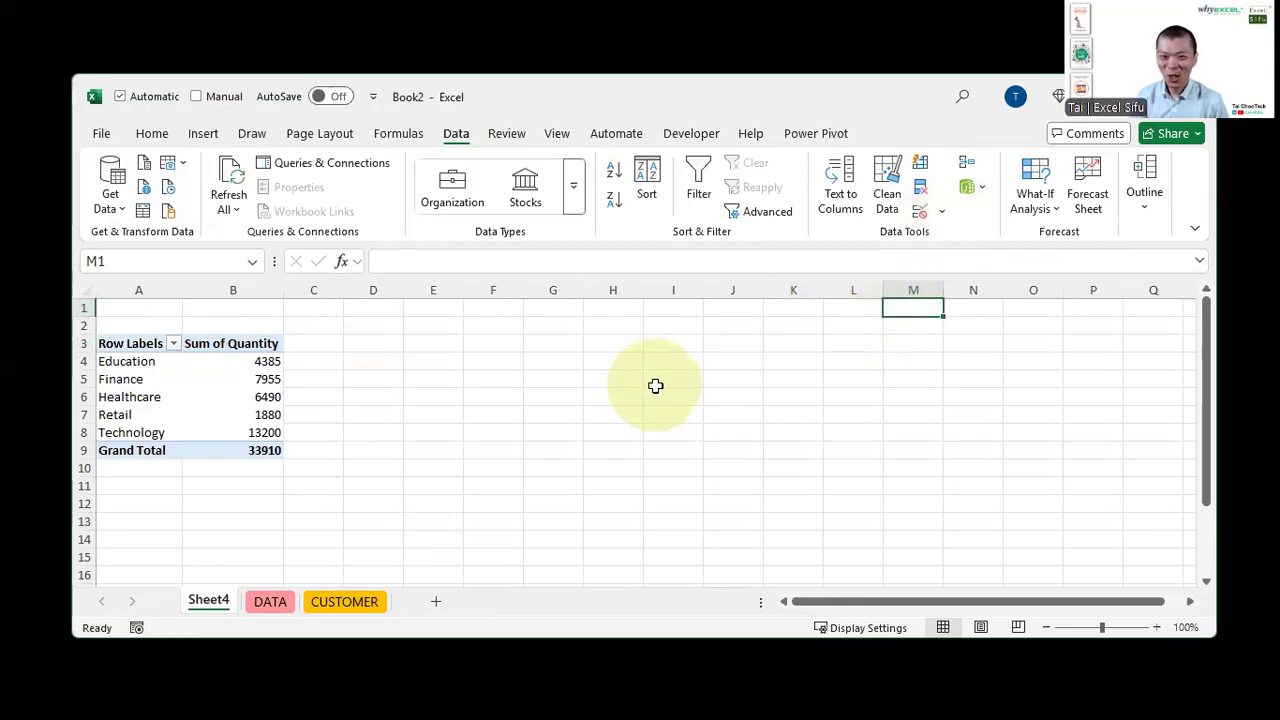